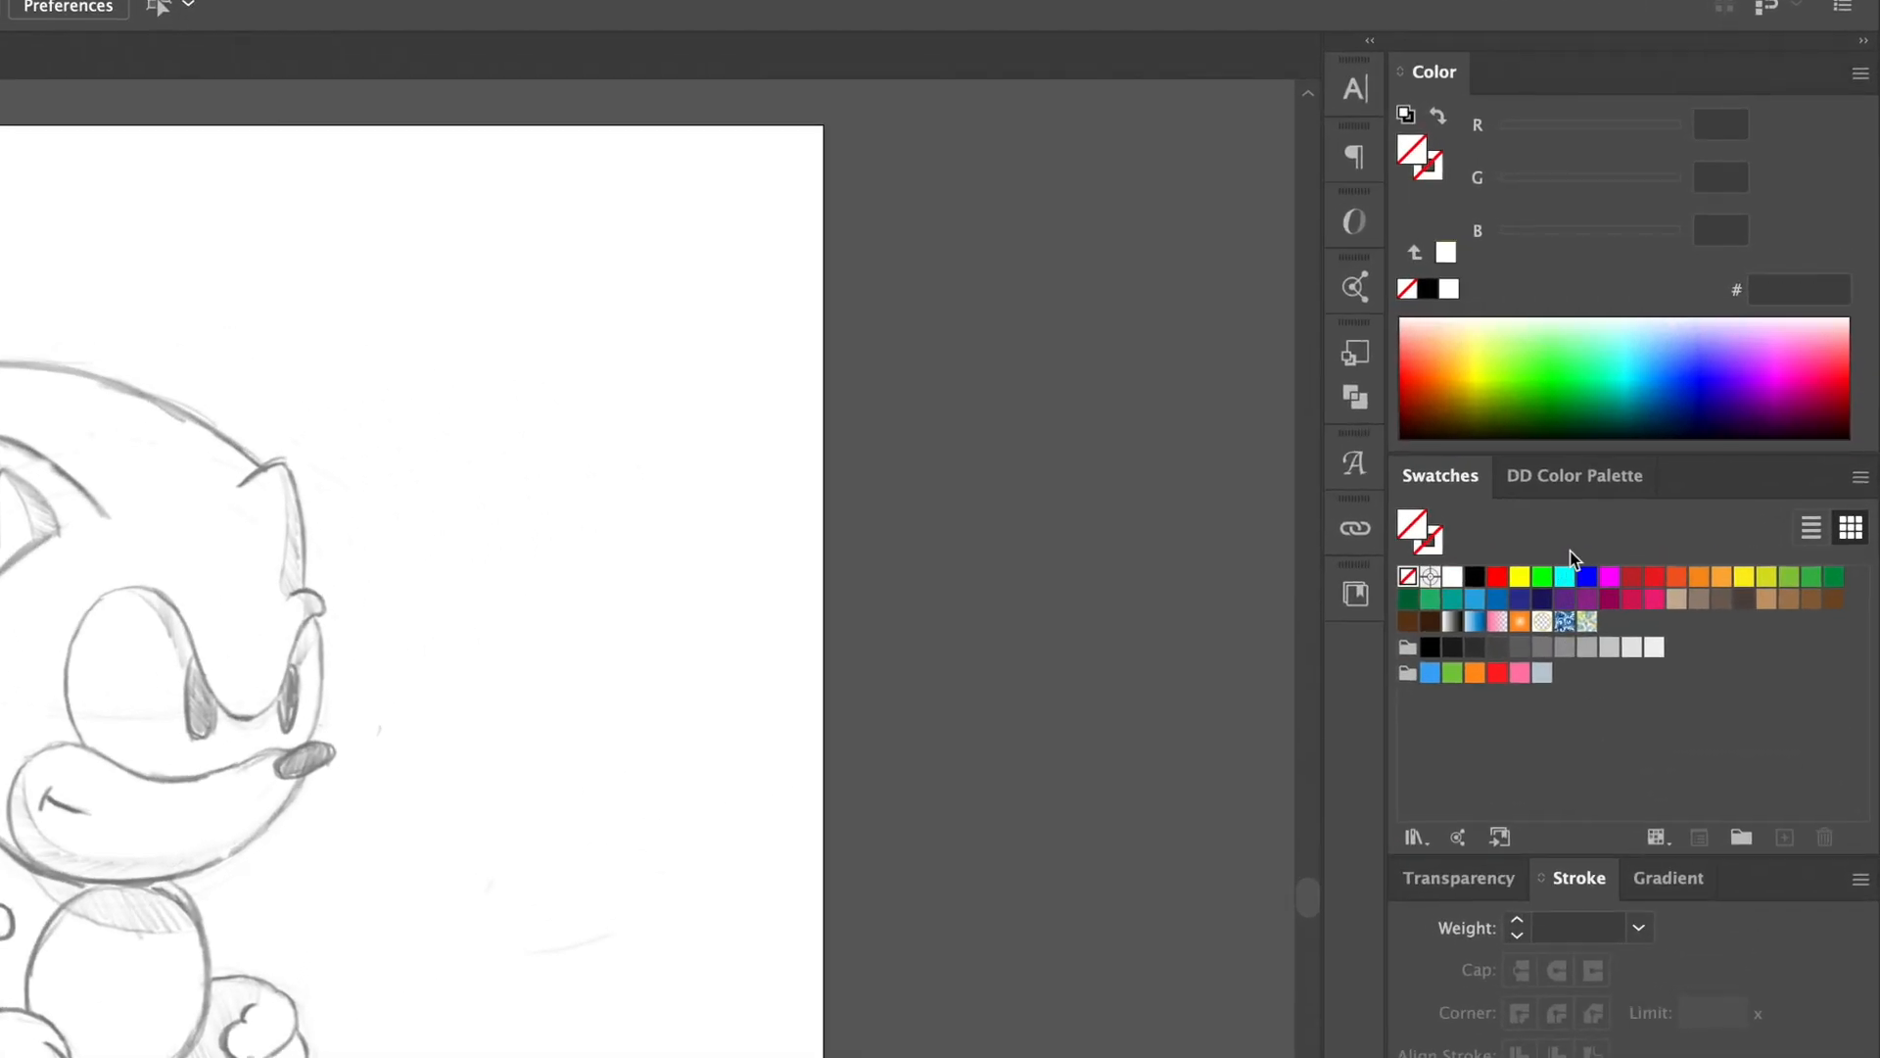
Step: Make the stroke dark navy 1B0C36 at 10 pt with no fill, round caps and round corners
click(1675, 367)
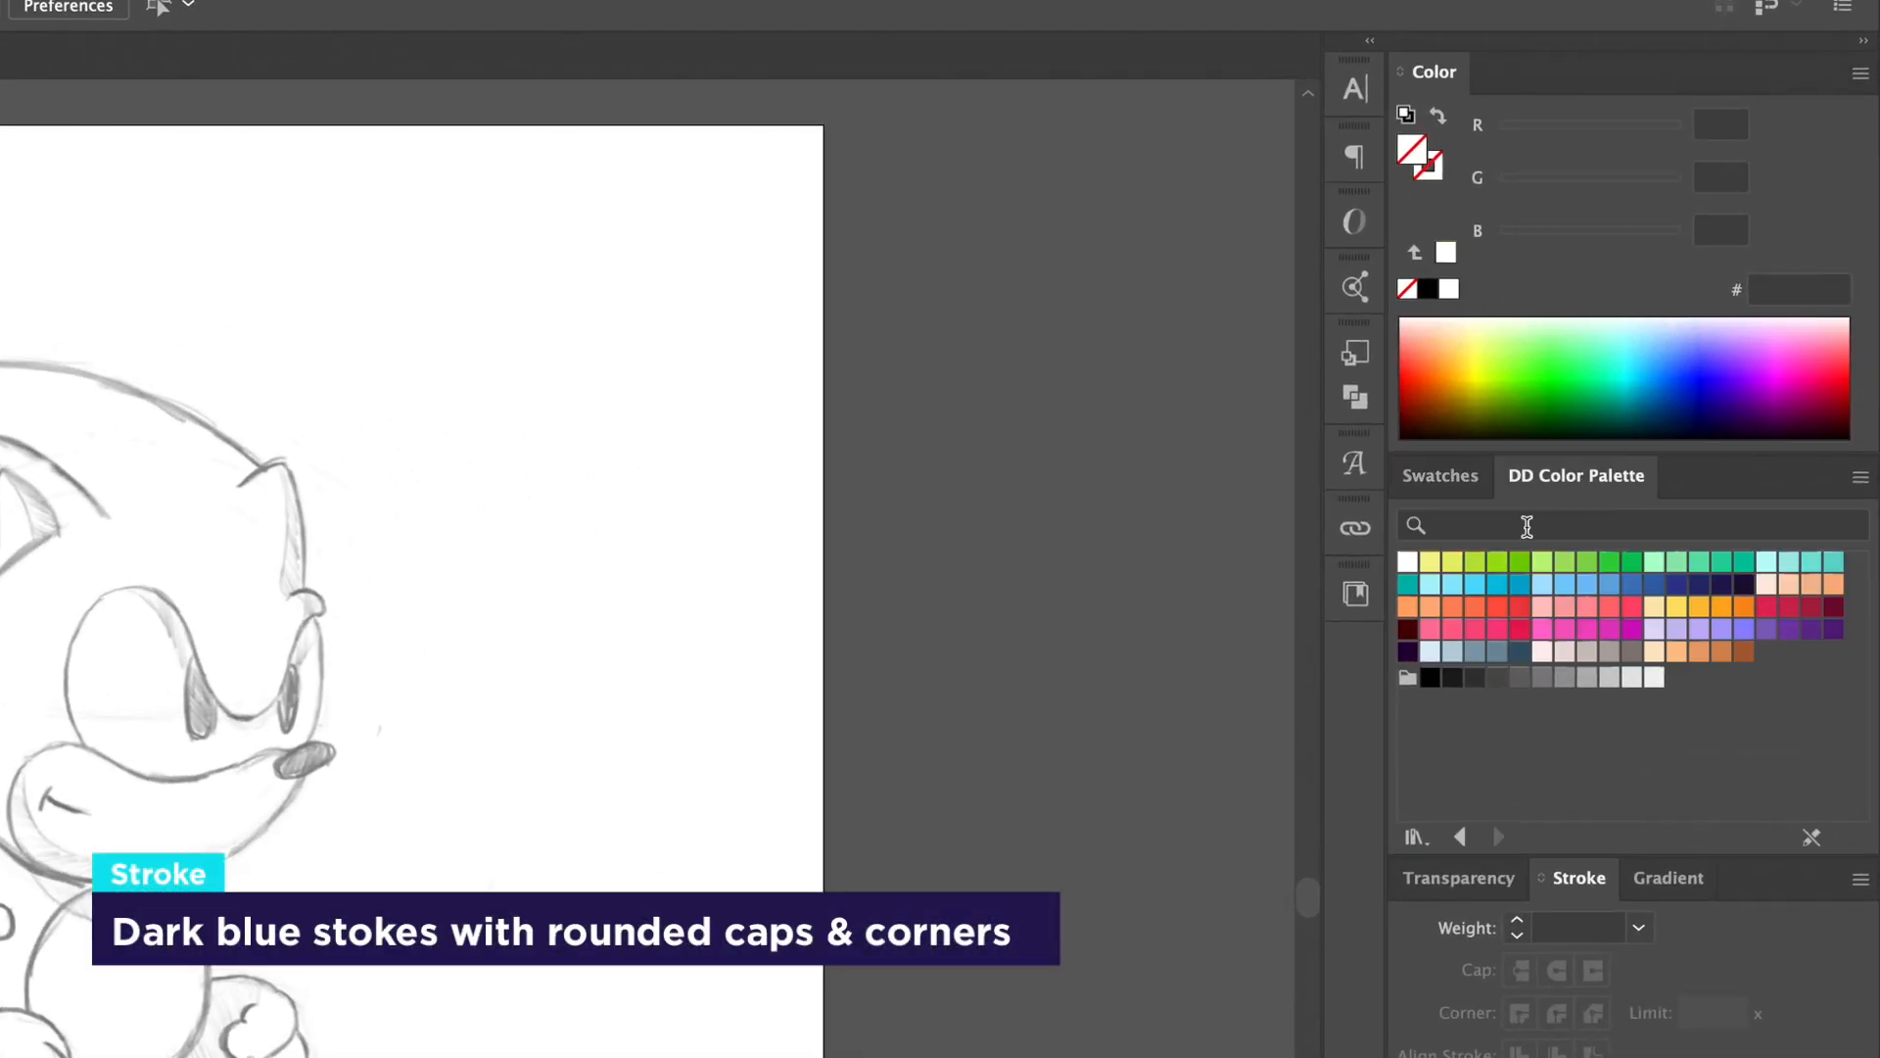
click(1744, 587)
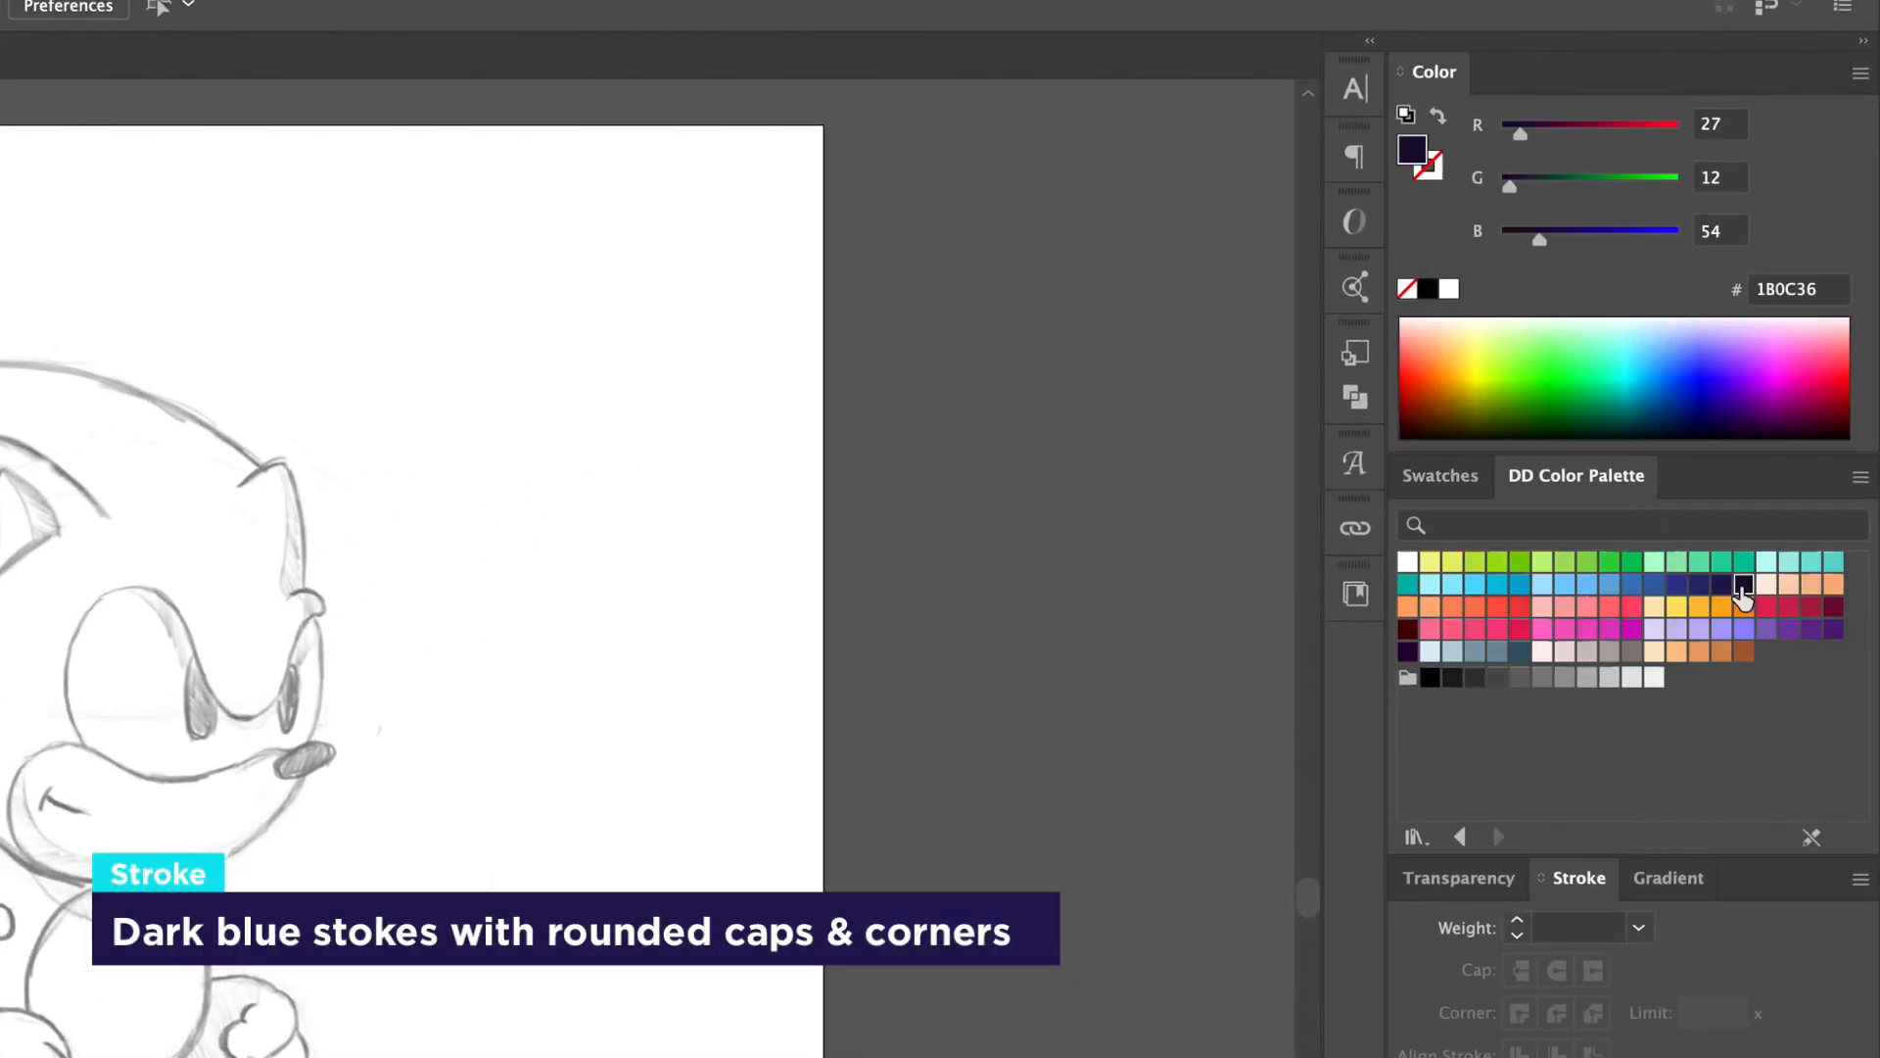
click(1434, 118)
click(1436, 174)
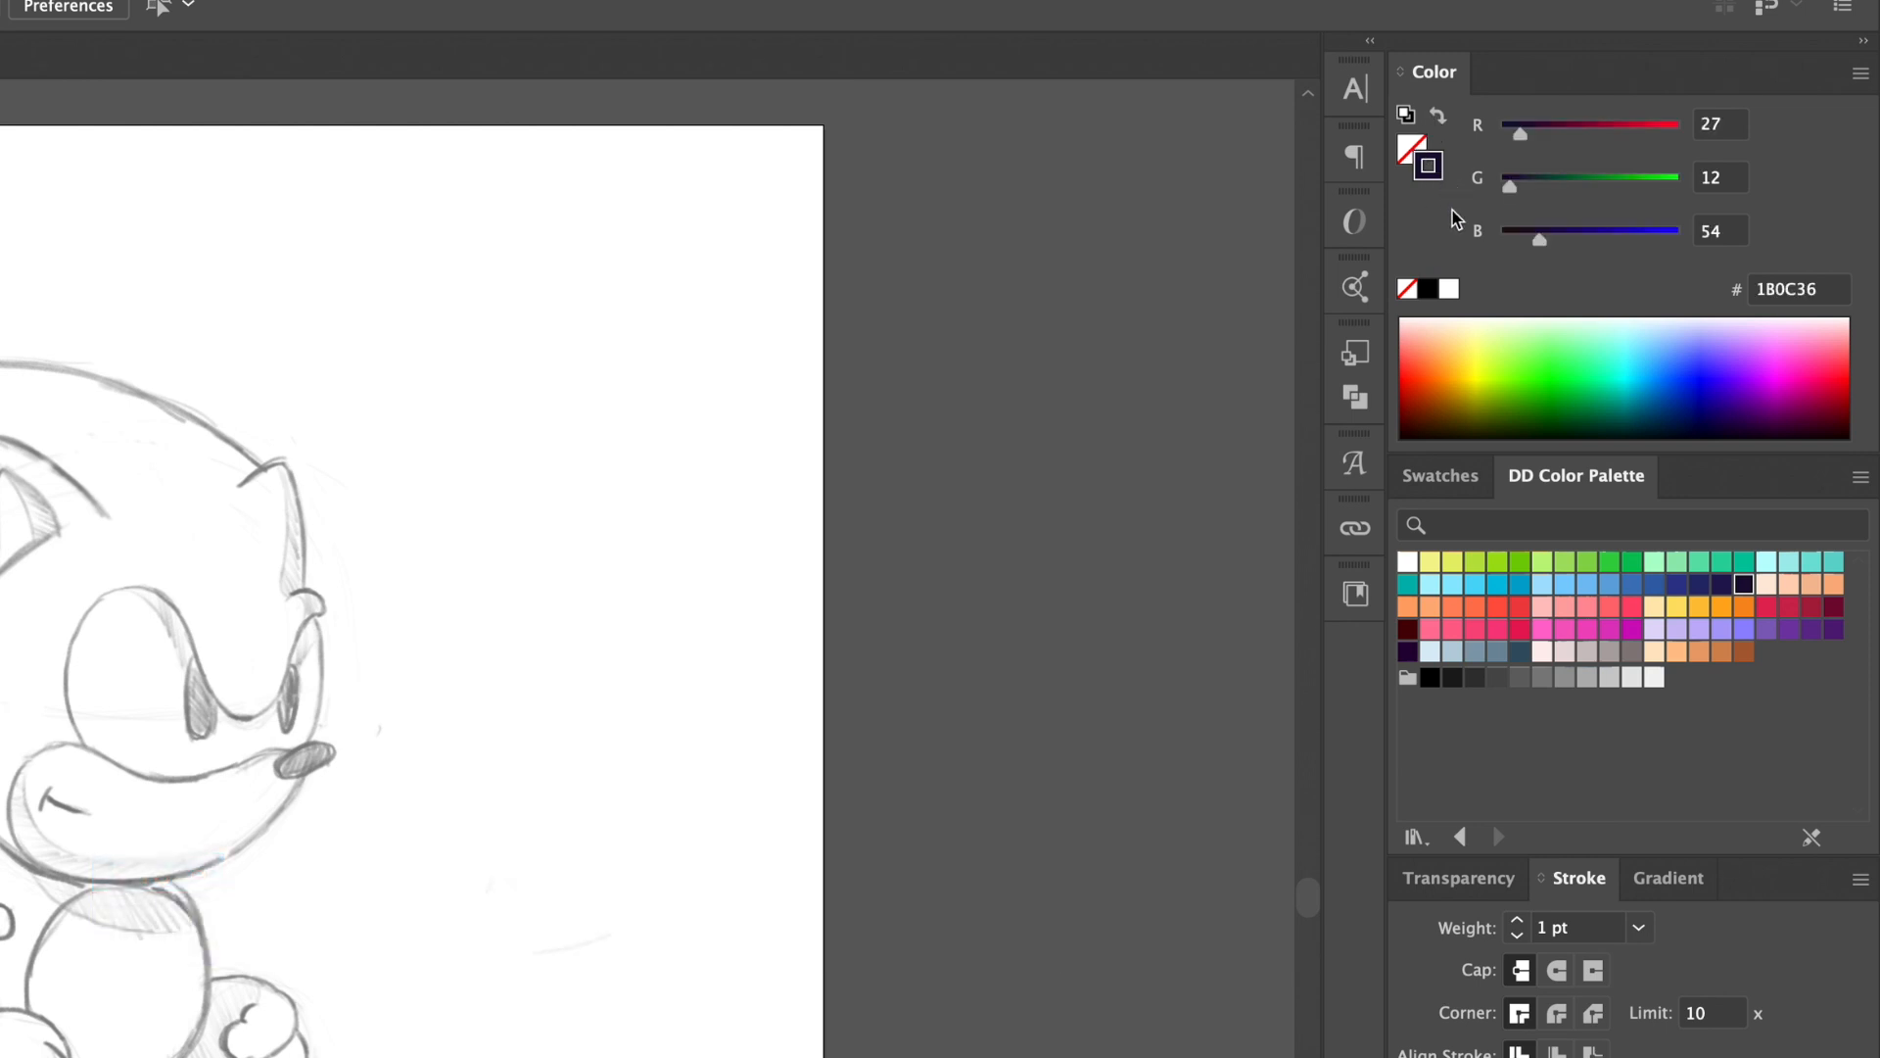
click(1557, 970)
click(1557, 1012)
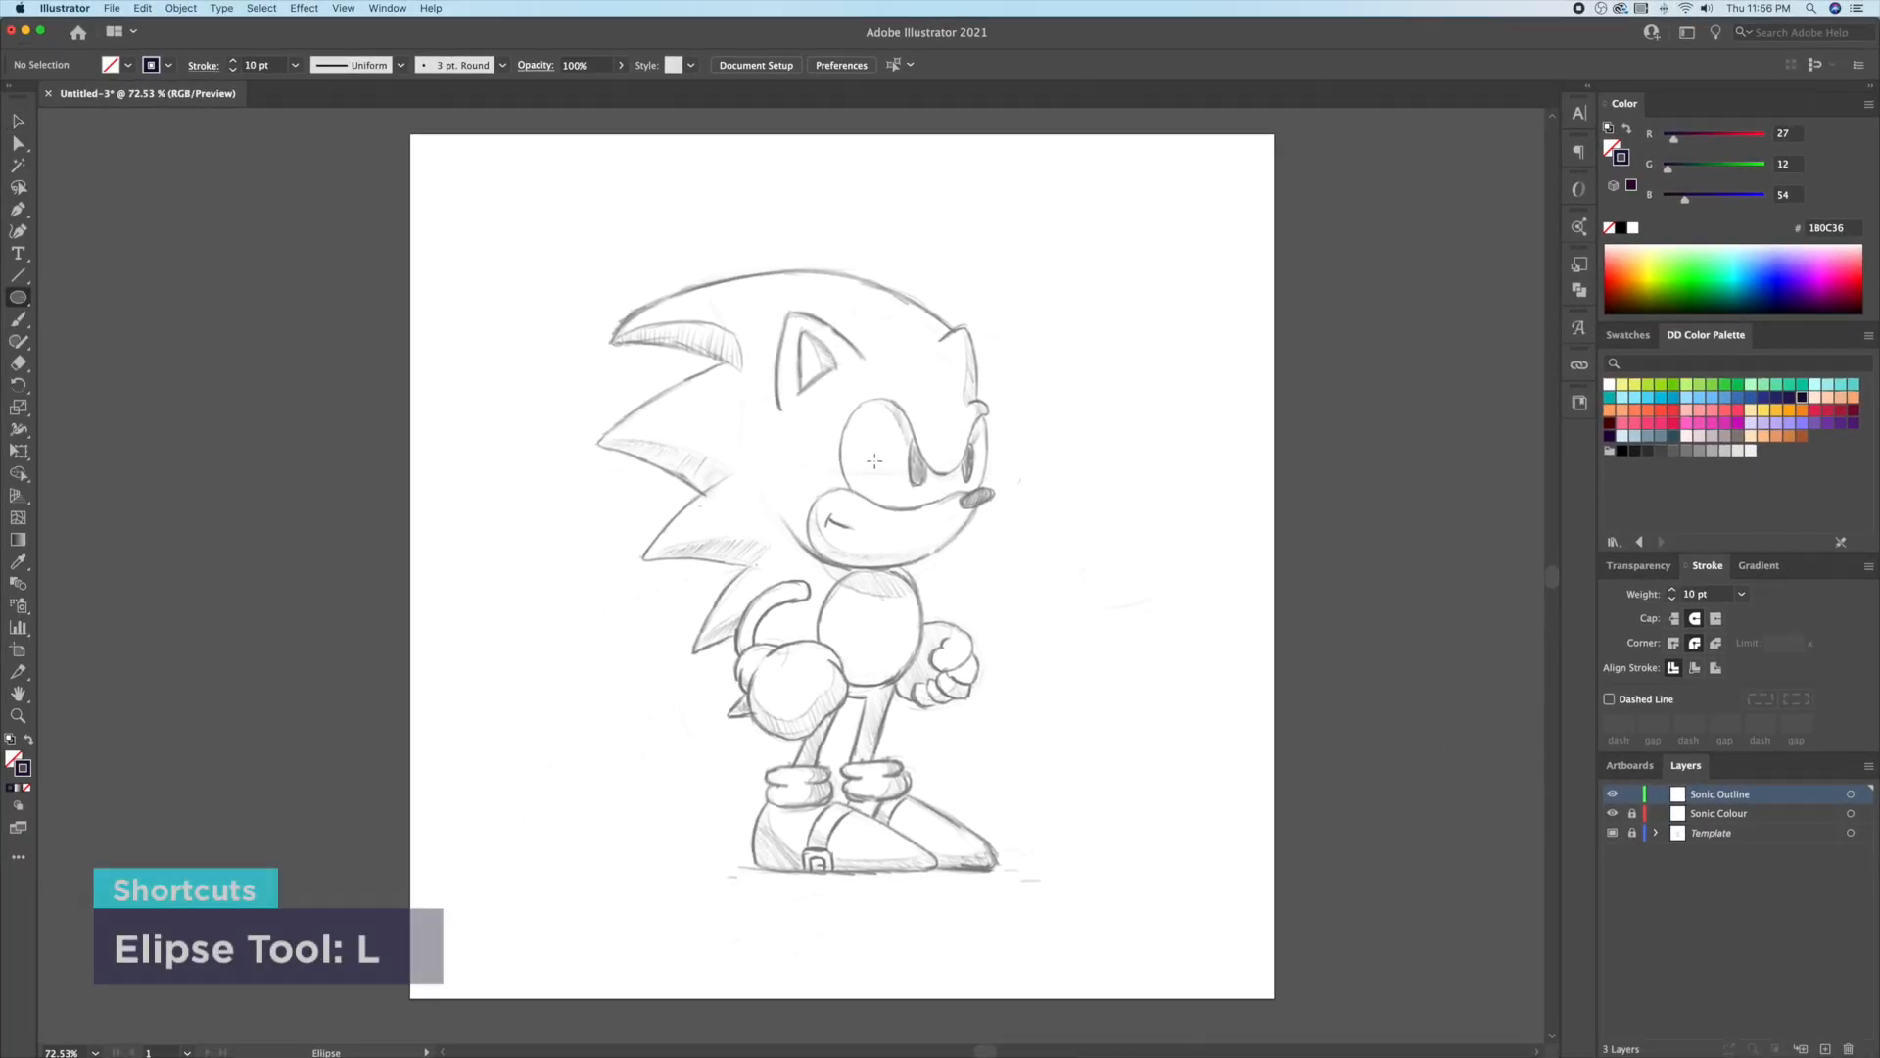
Step: Draw a navy circle about 297 px across over Sonic's head and zoom in on it
drag(866, 450, 985, 528)
key(v)
click(1087, 365)
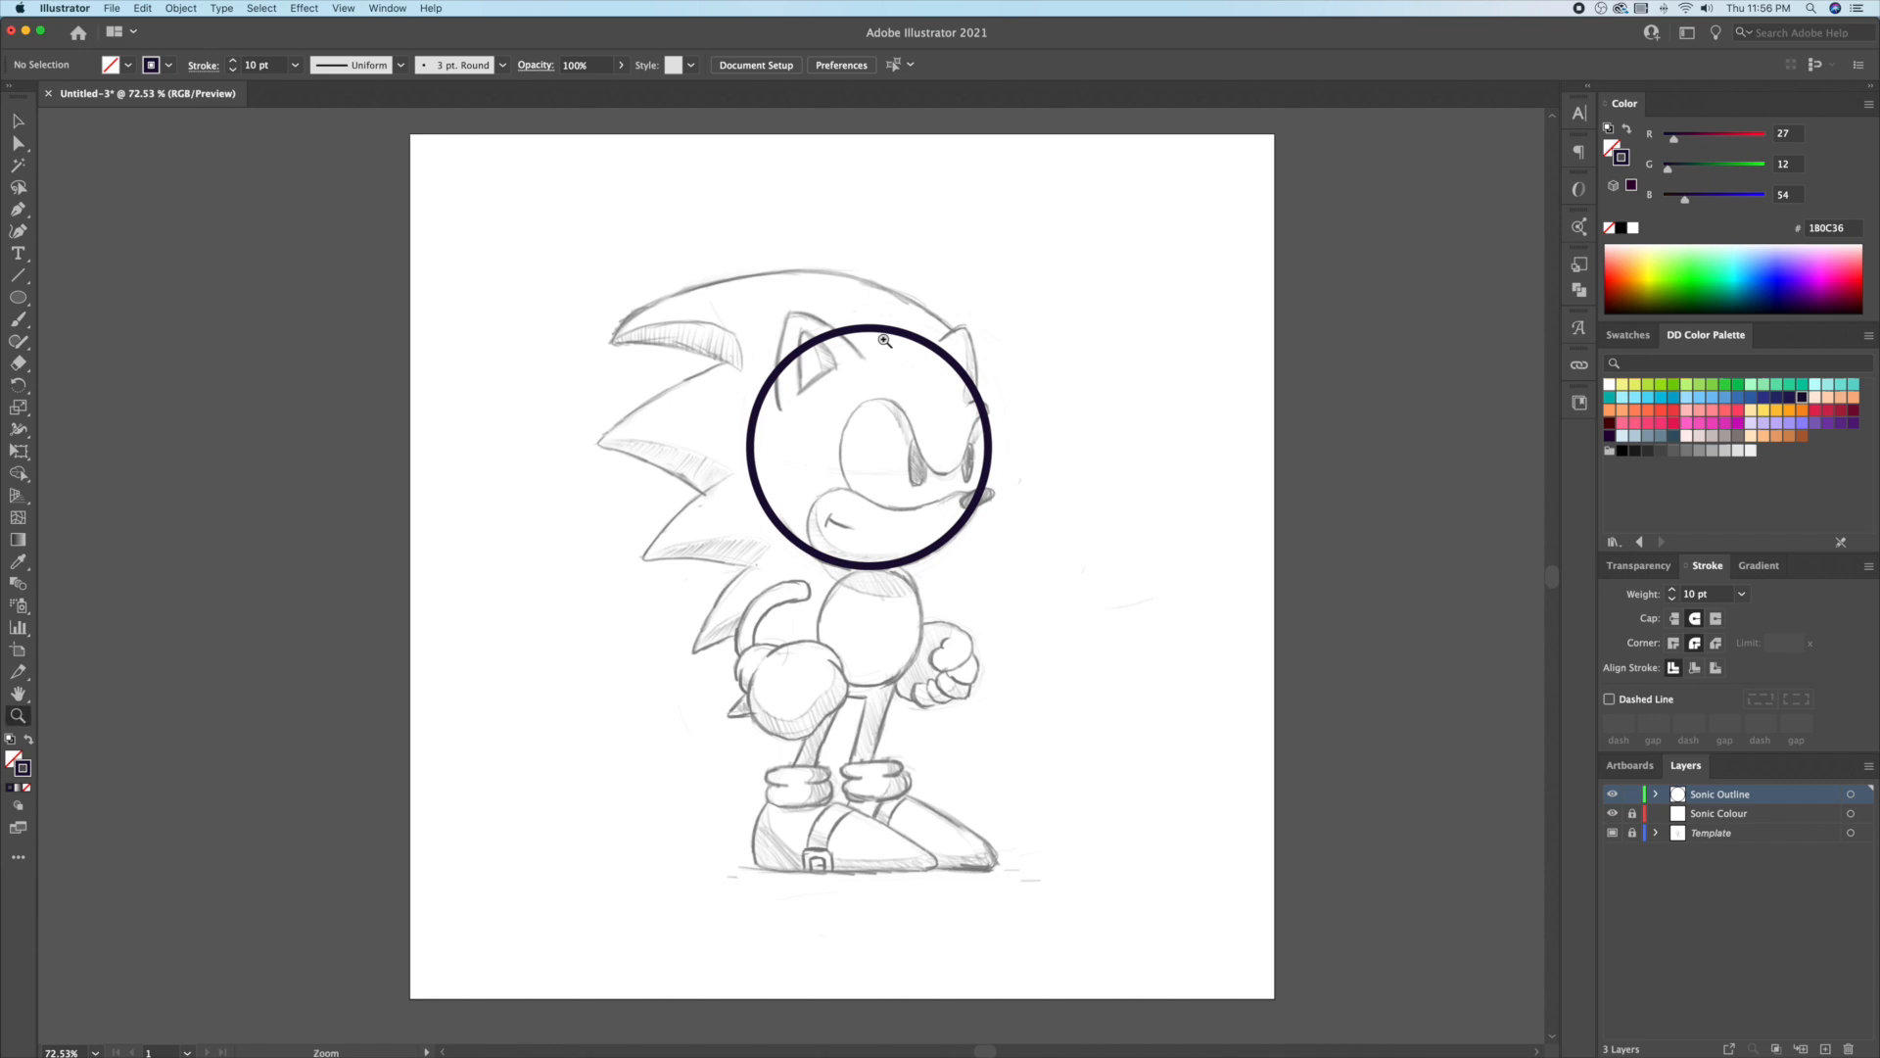
drag(882, 364, 1111, 388)
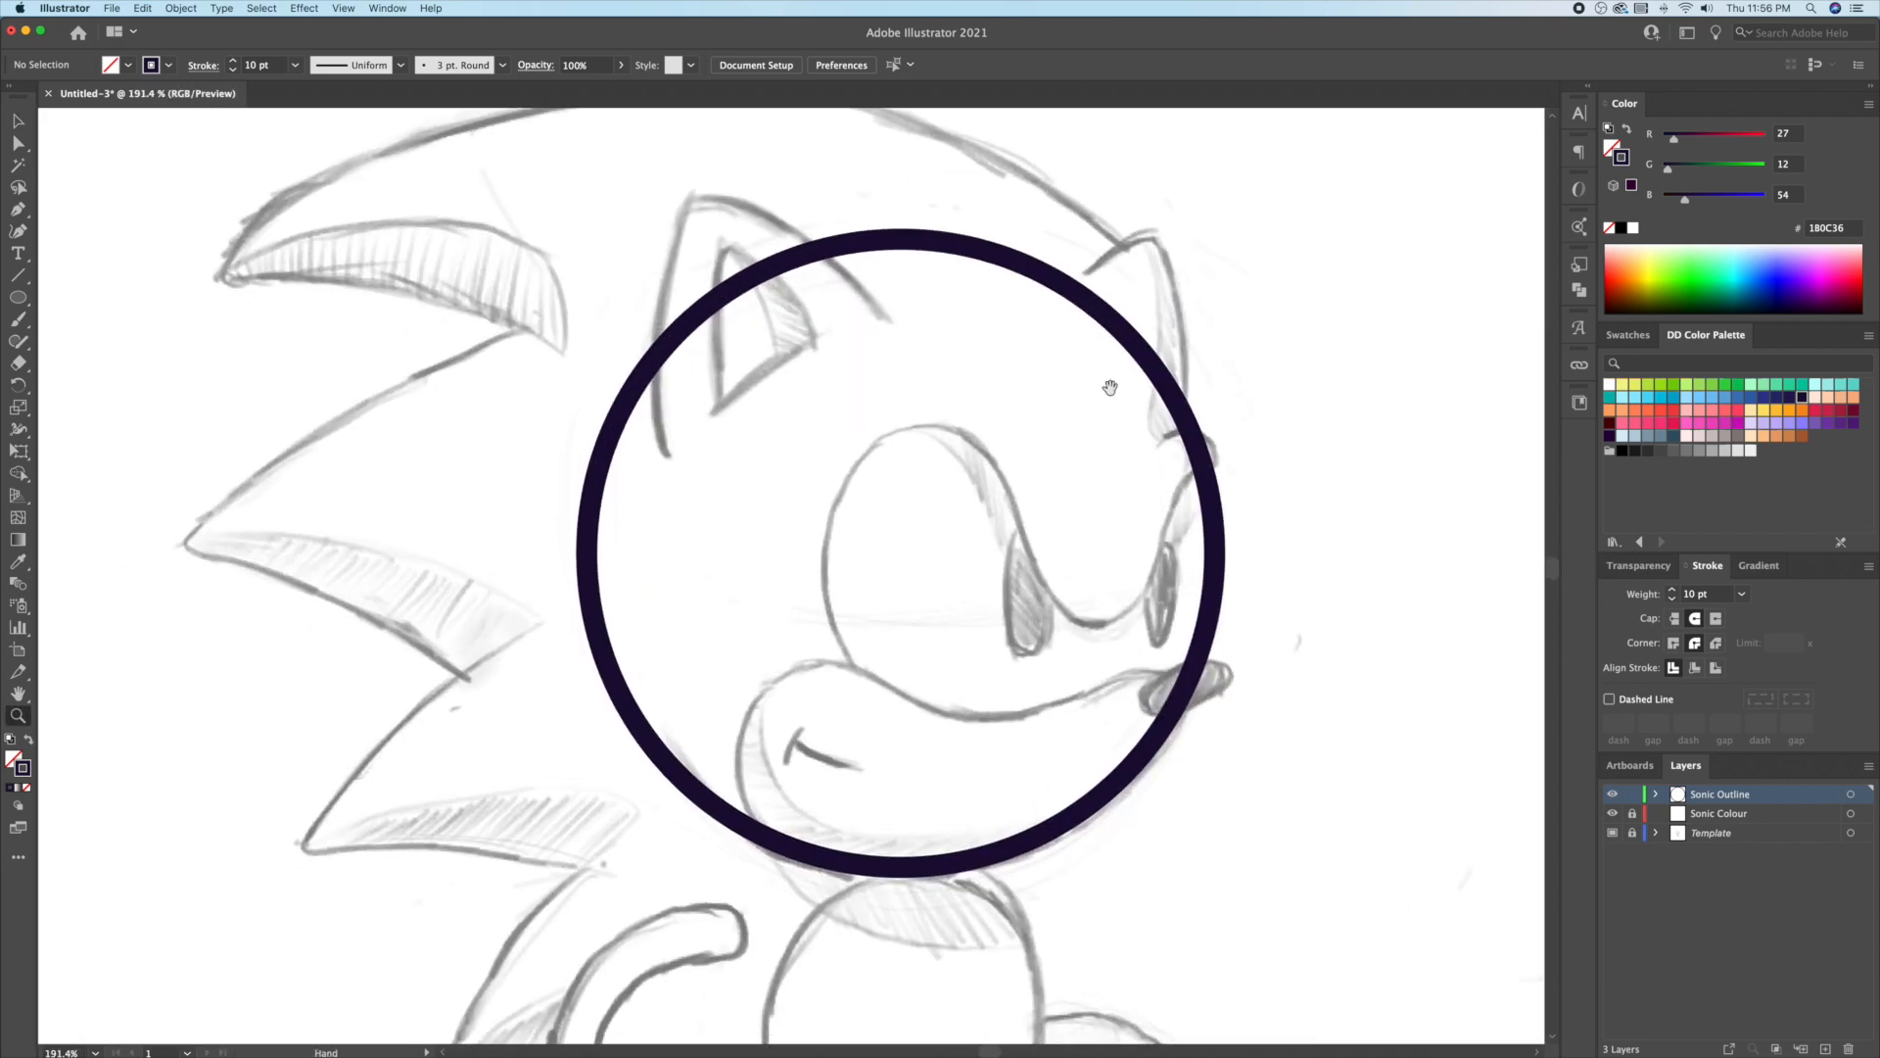
click(1178, 406)
scroll(1136, 418, right, 1)
scroll(1136, 419, down, 1)
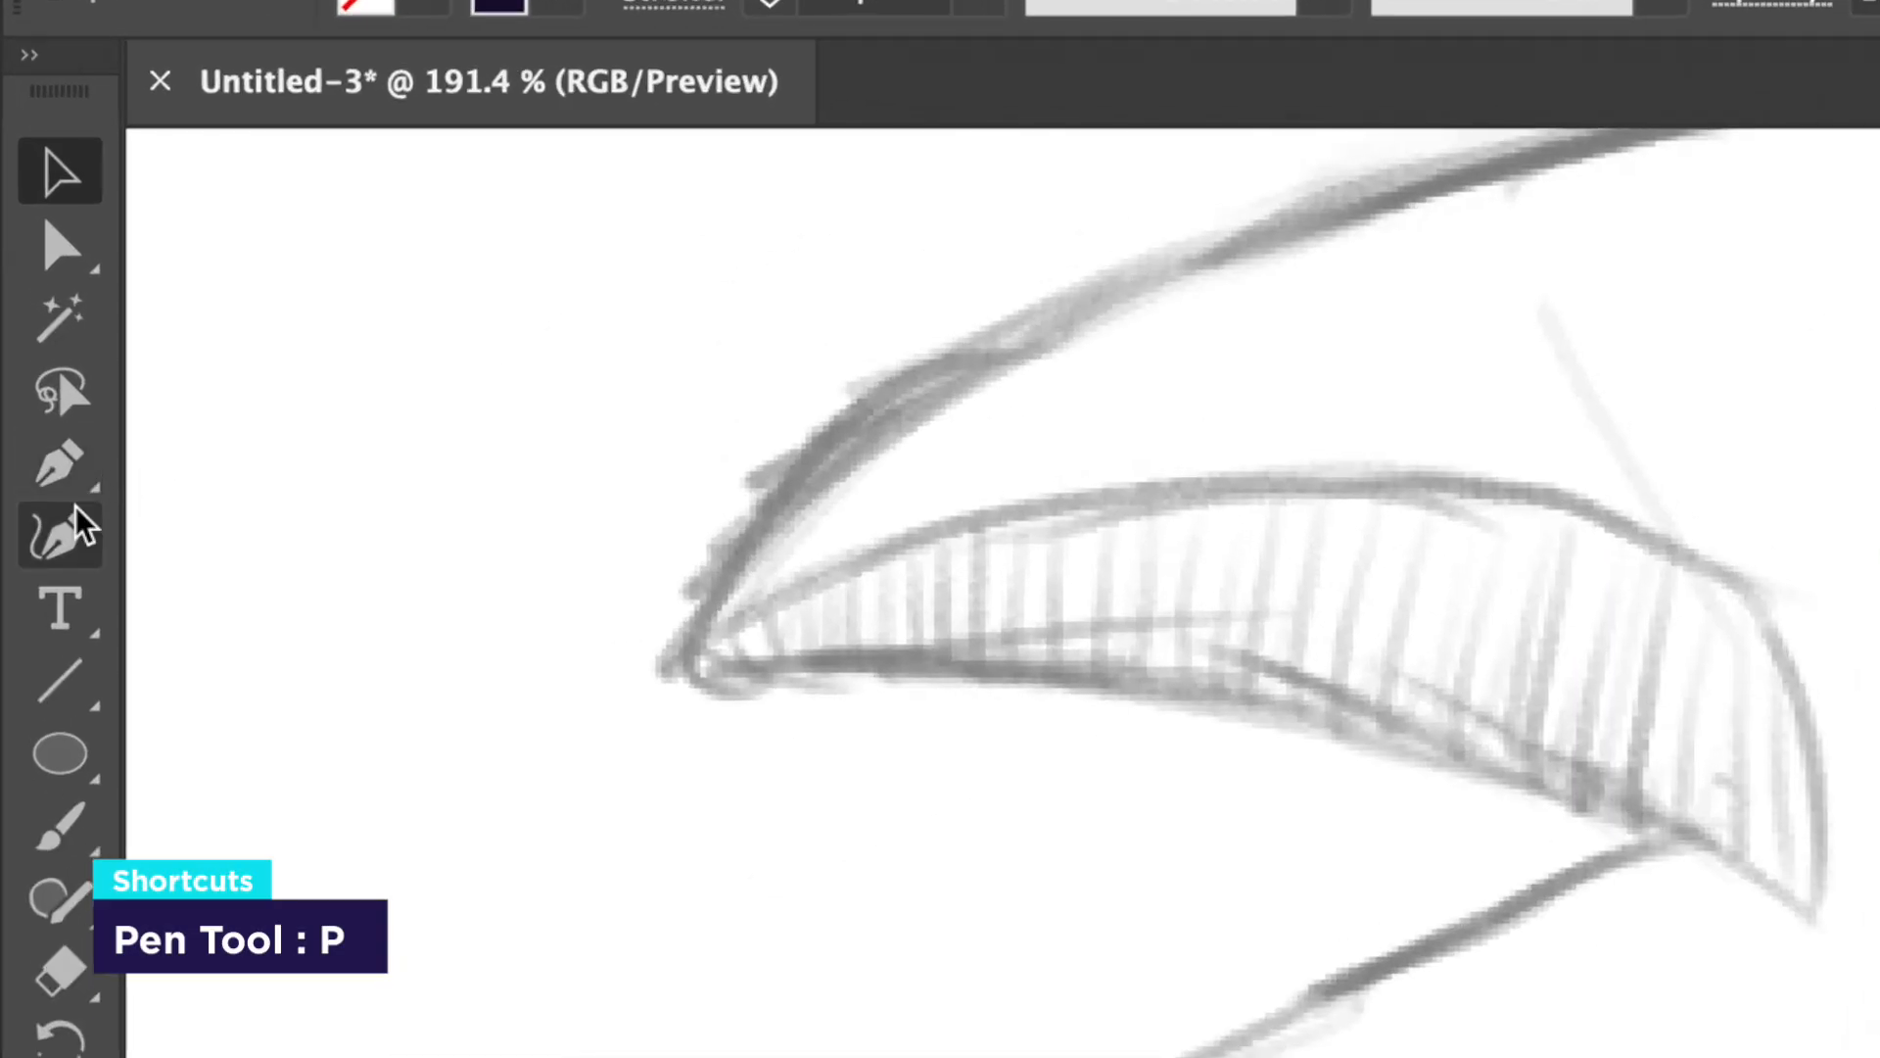
click(19, 210)
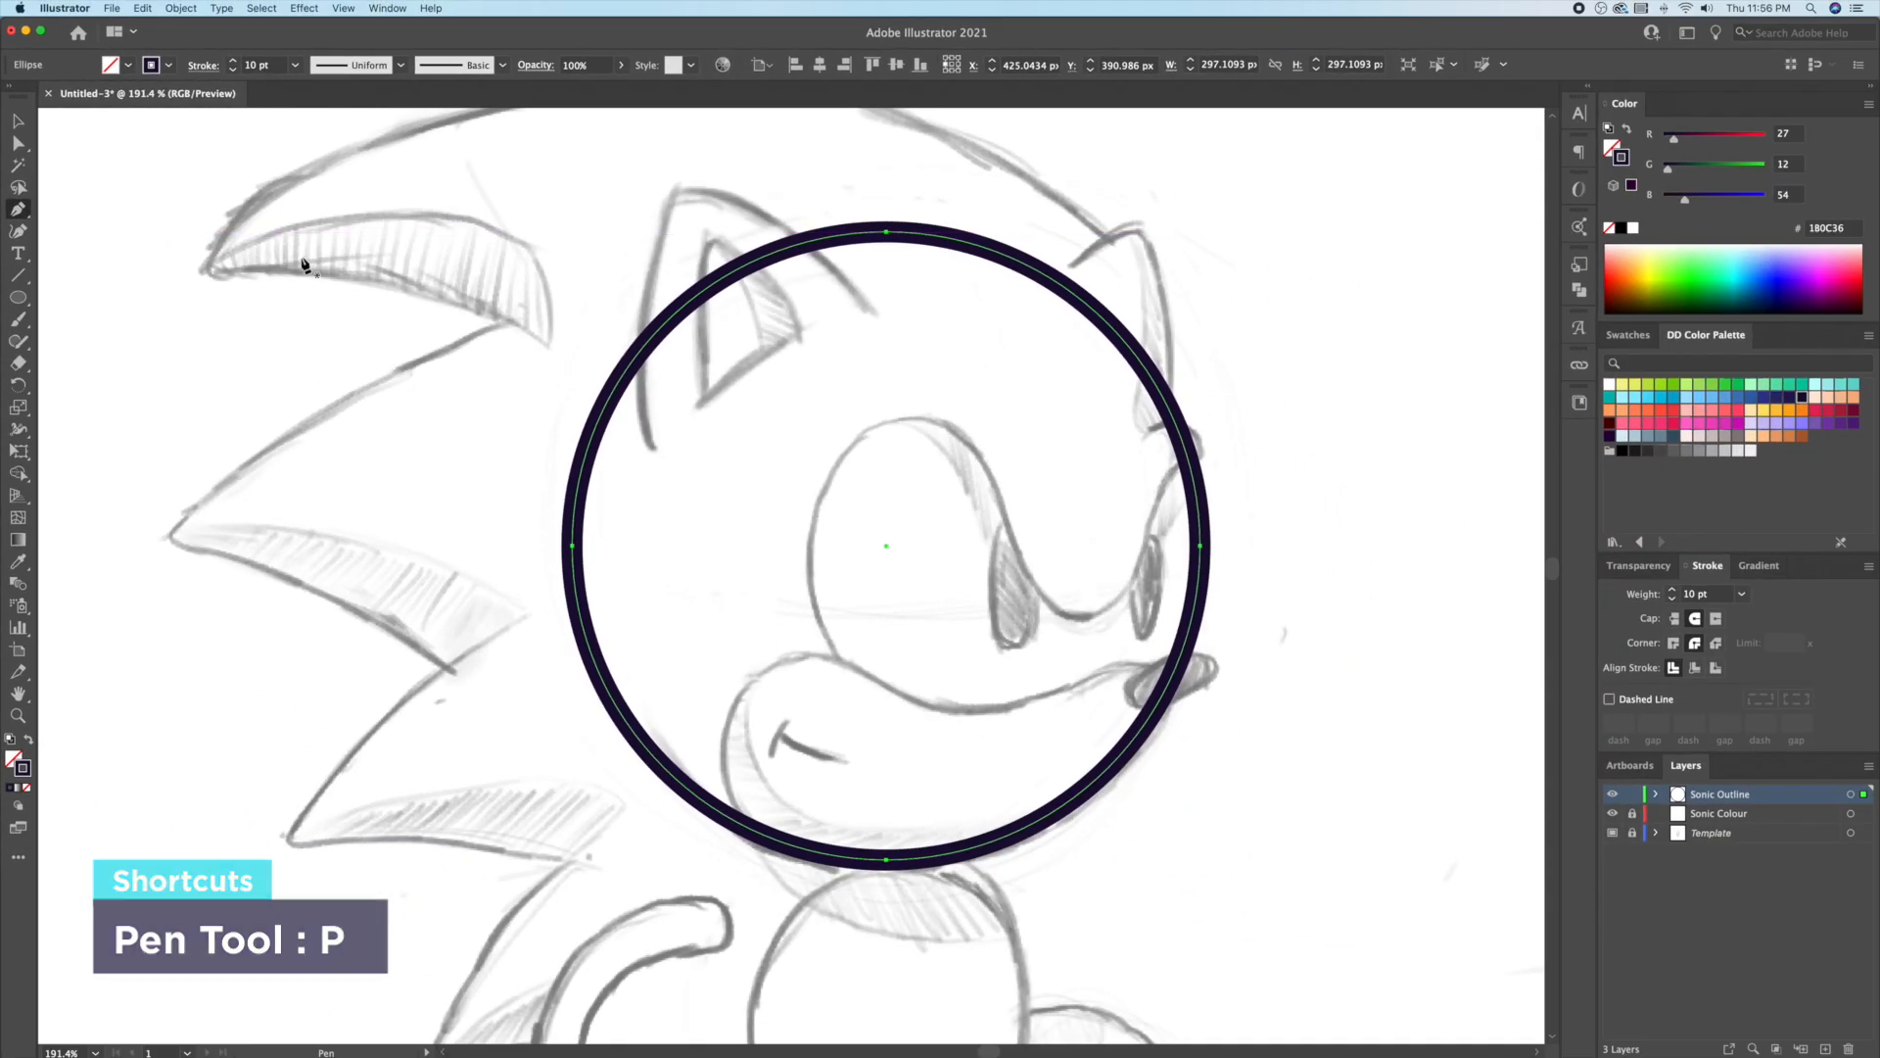
Step: Add anchors on the circle, then delete its left and top anchors to leave a lower-right arc
click(1189, 466)
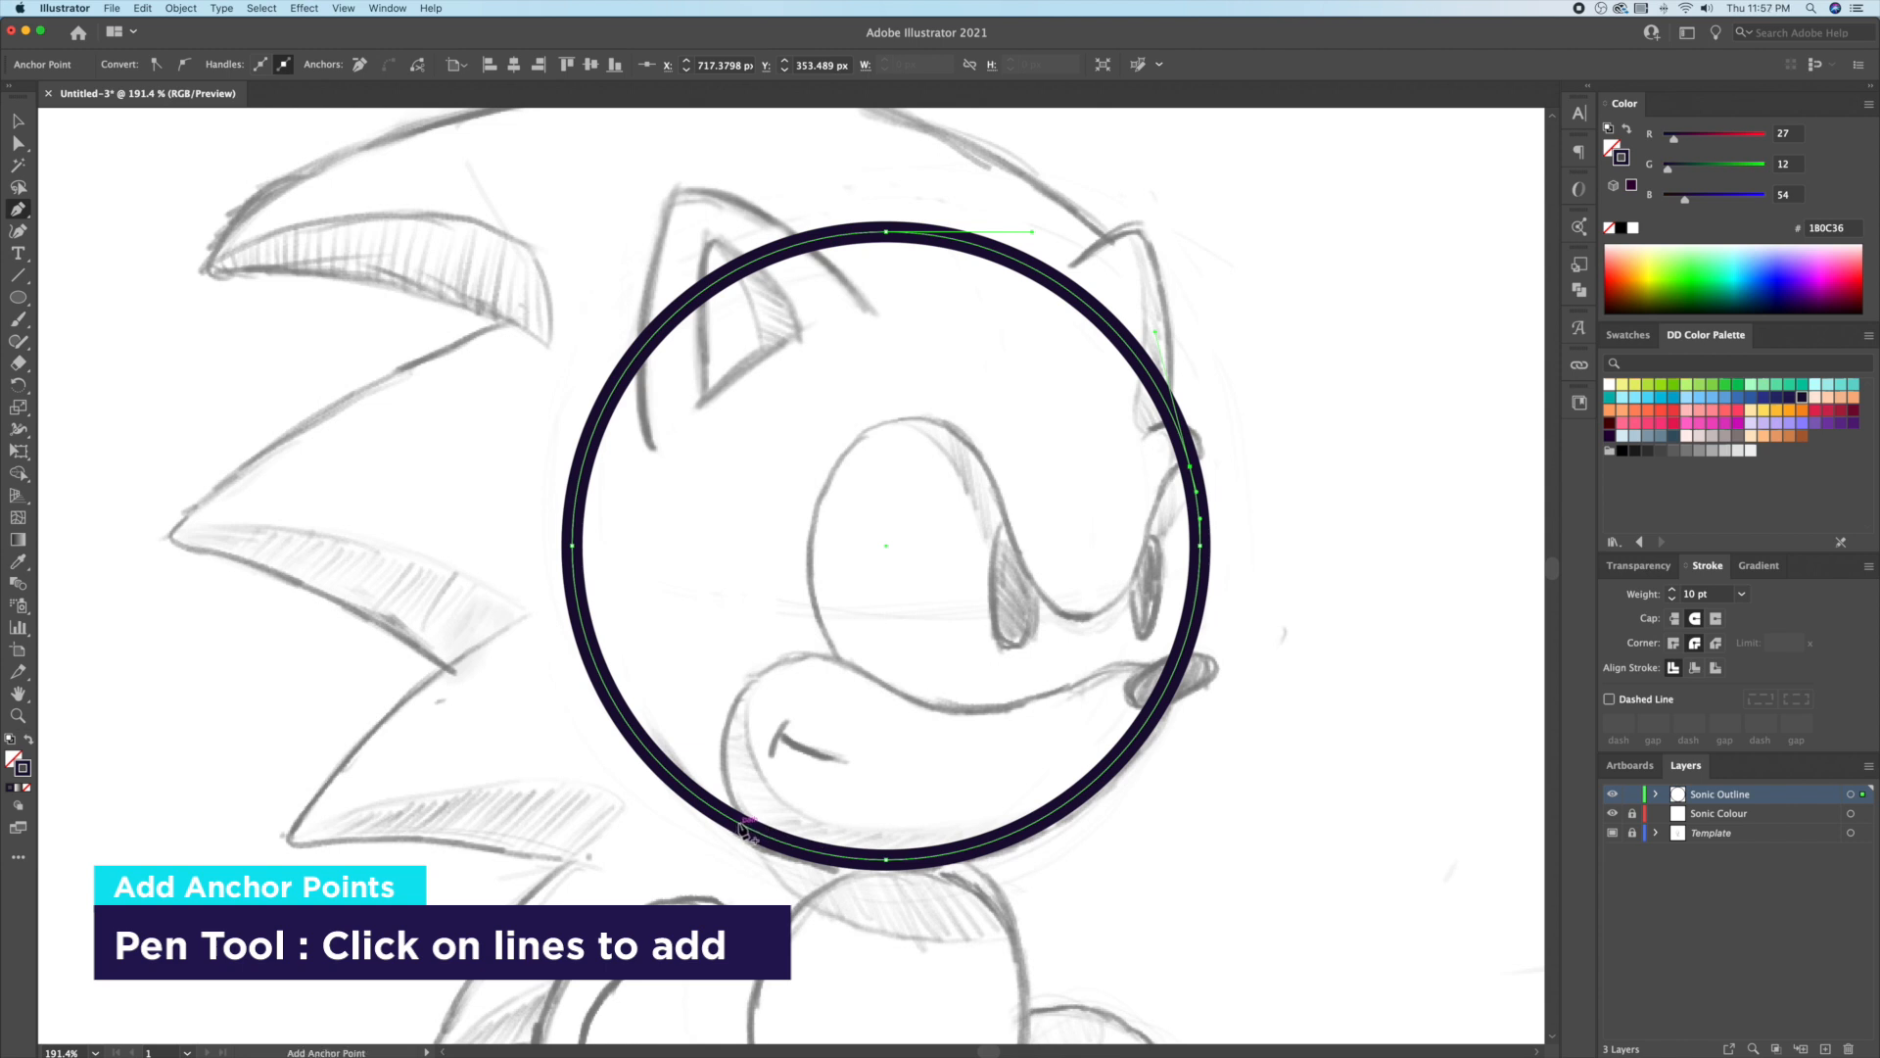
click(678, 781)
key(a)
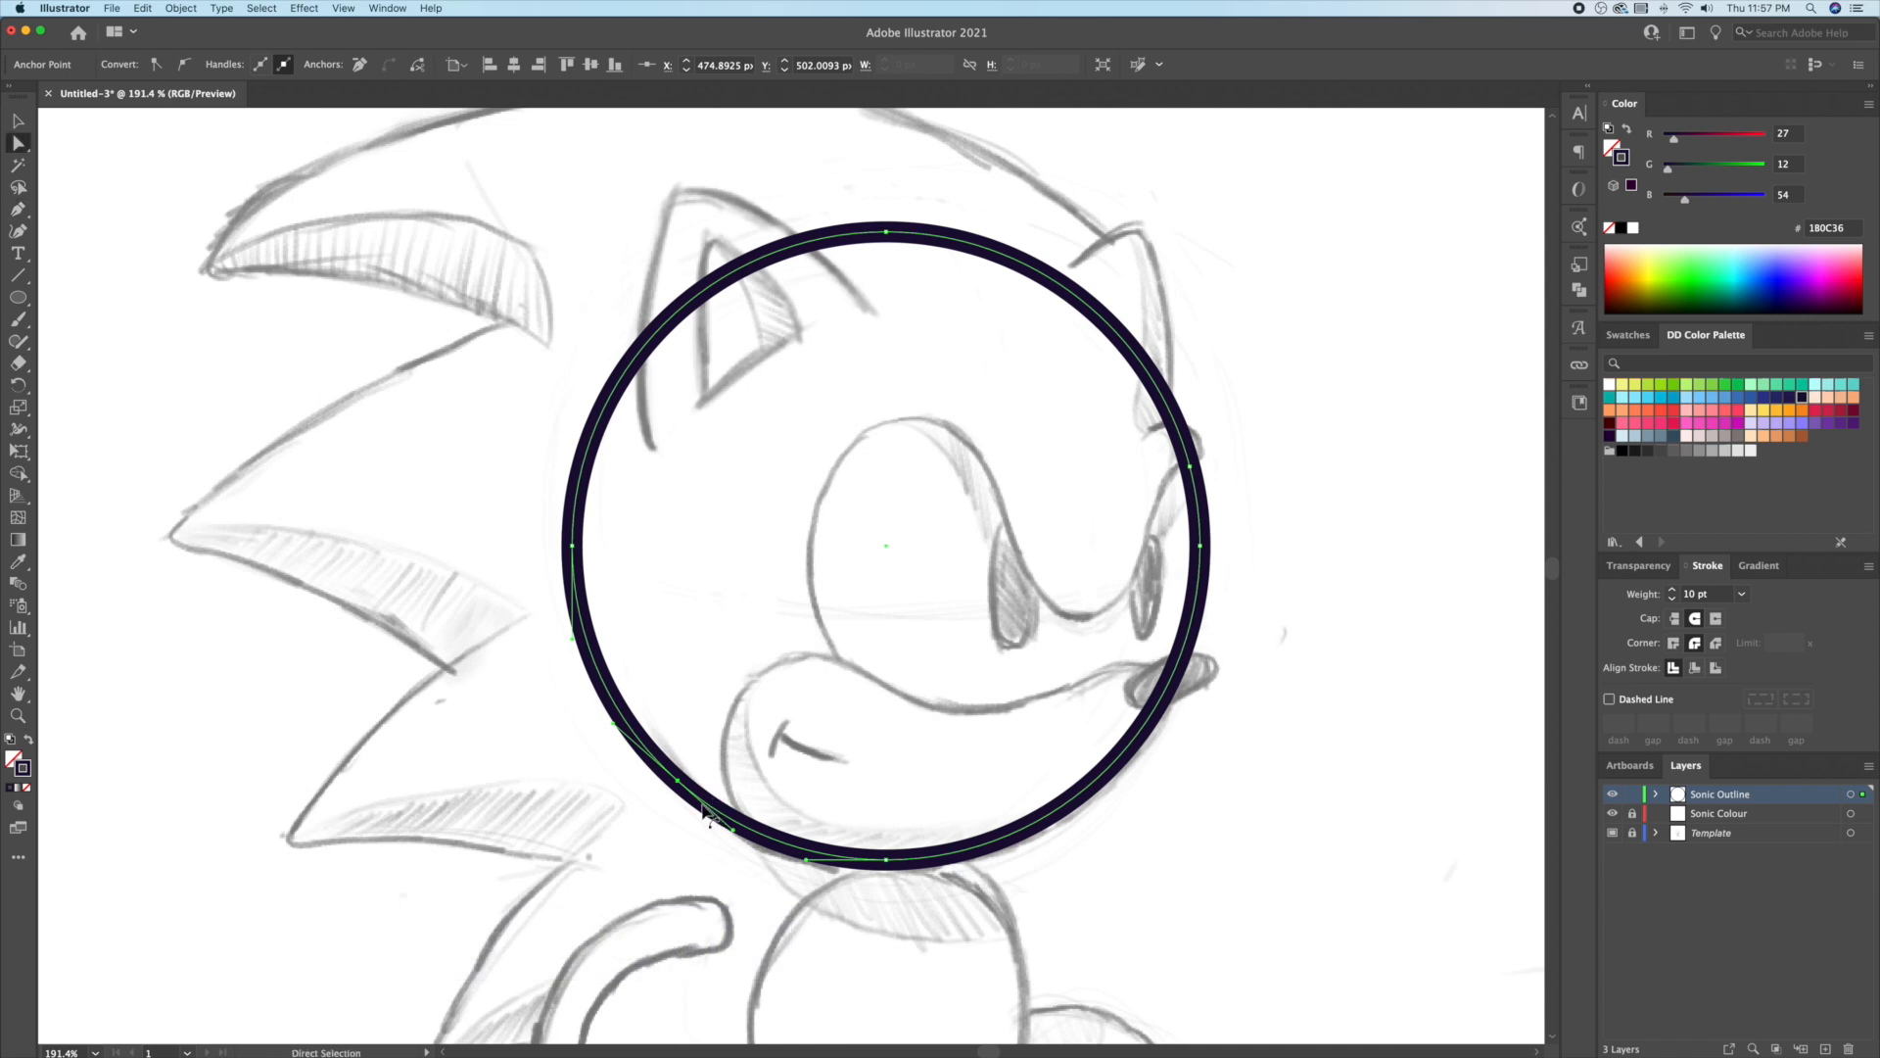
click(573, 545)
key(Delete)
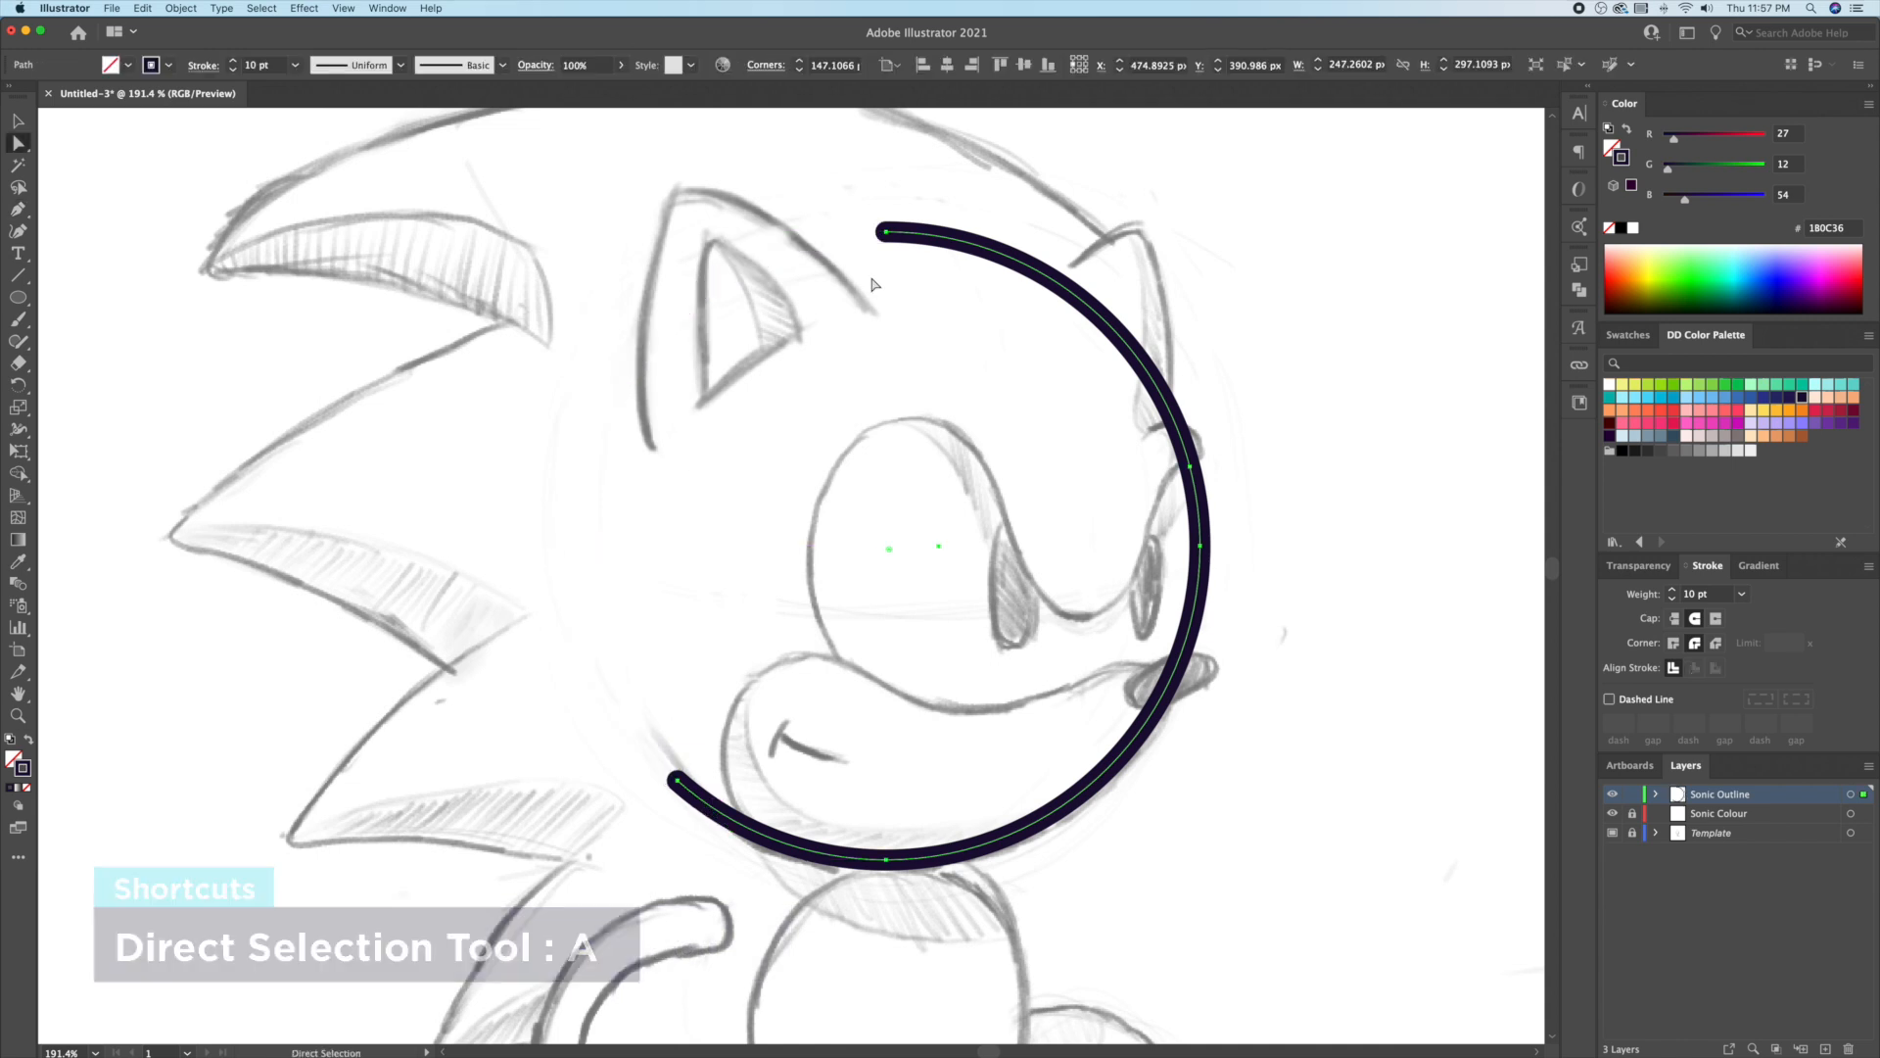
click(886, 232)
key(Delete)
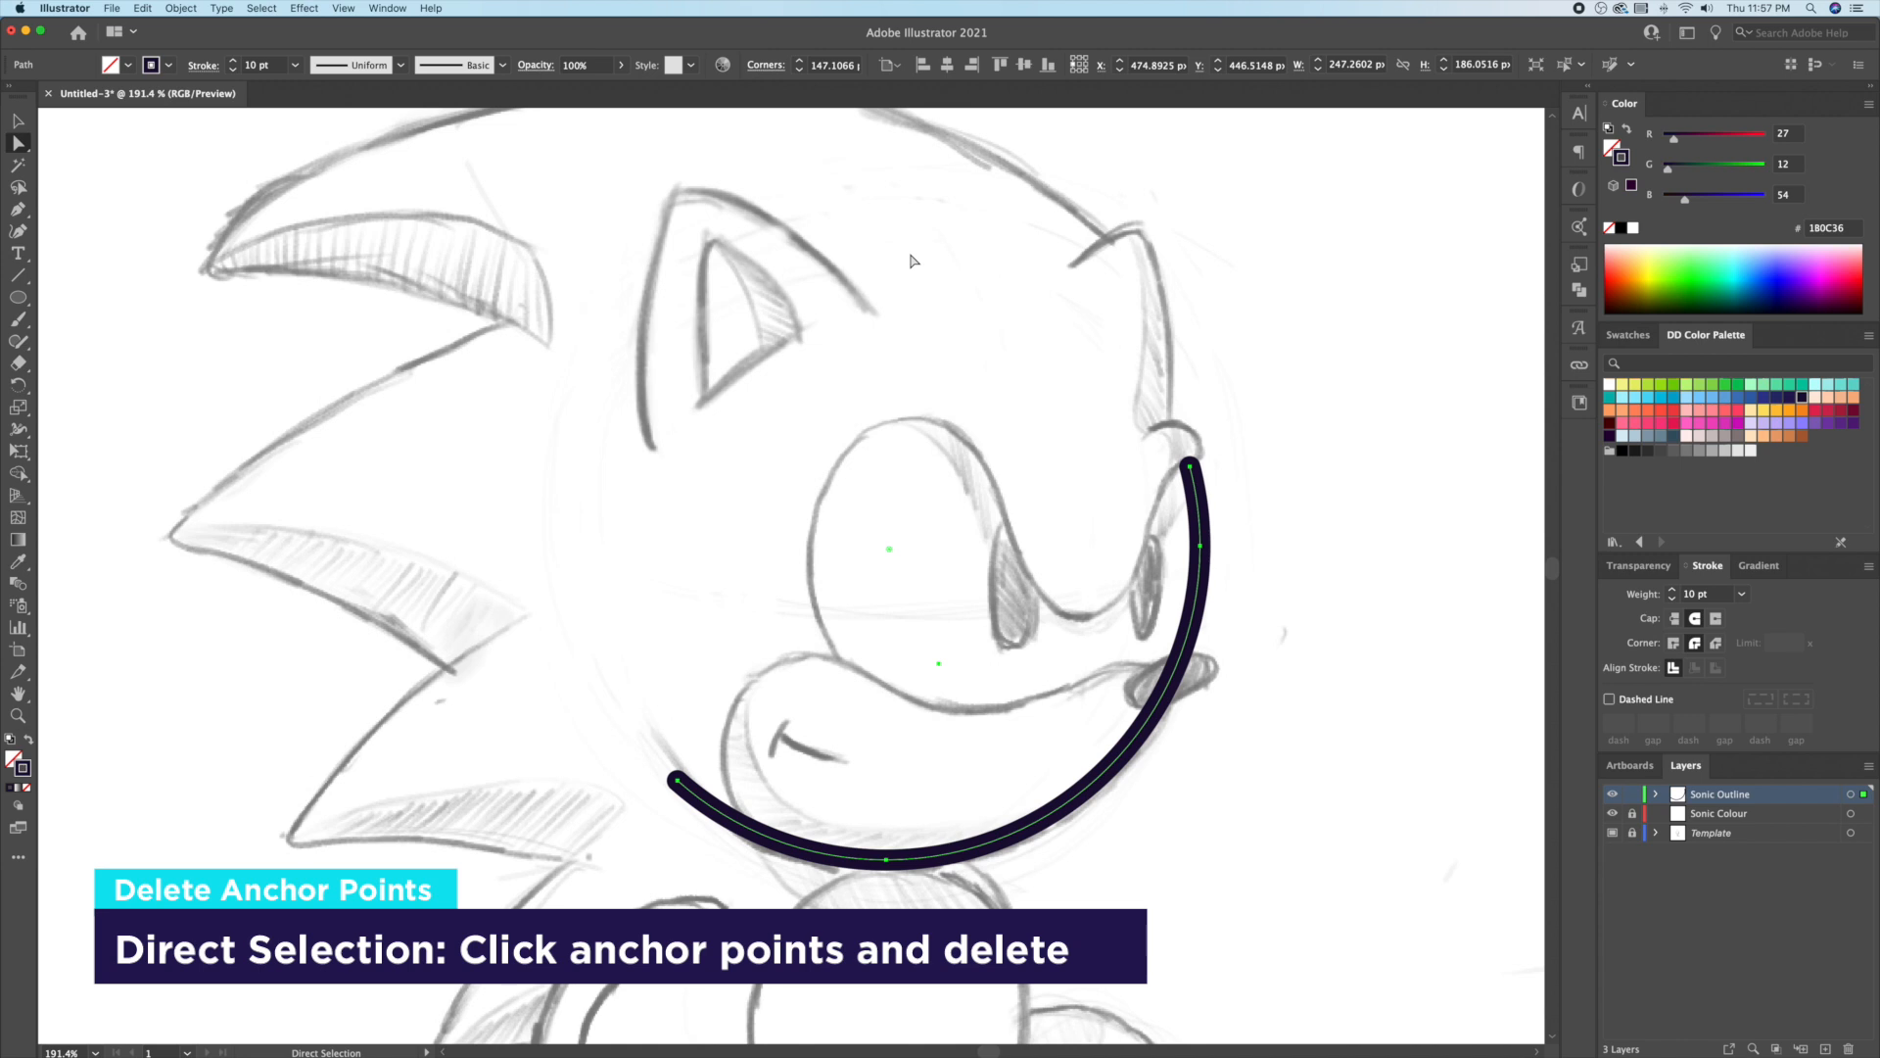
key(v)
click(1287, 411)
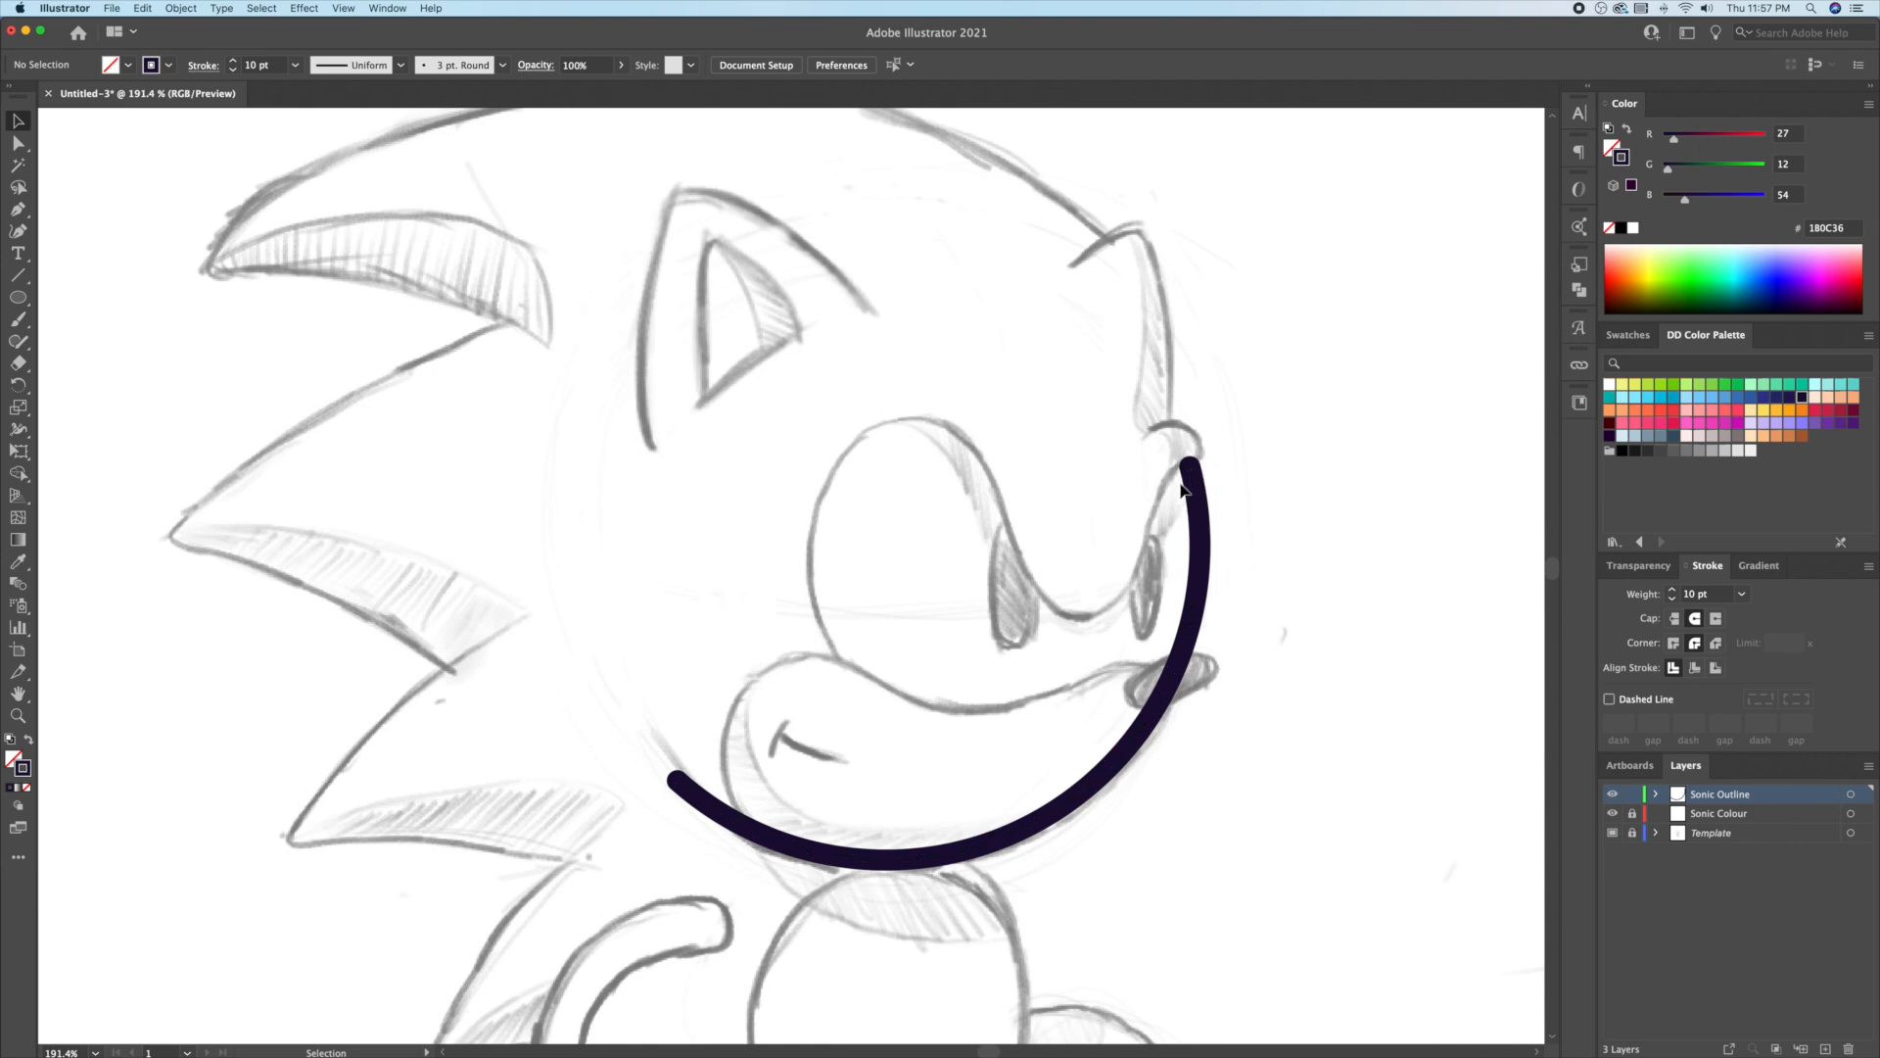
Step: Extend the arc's top end up-left and bend the new segment into a rounded hook
drag(1204, 431, 1338, 435)
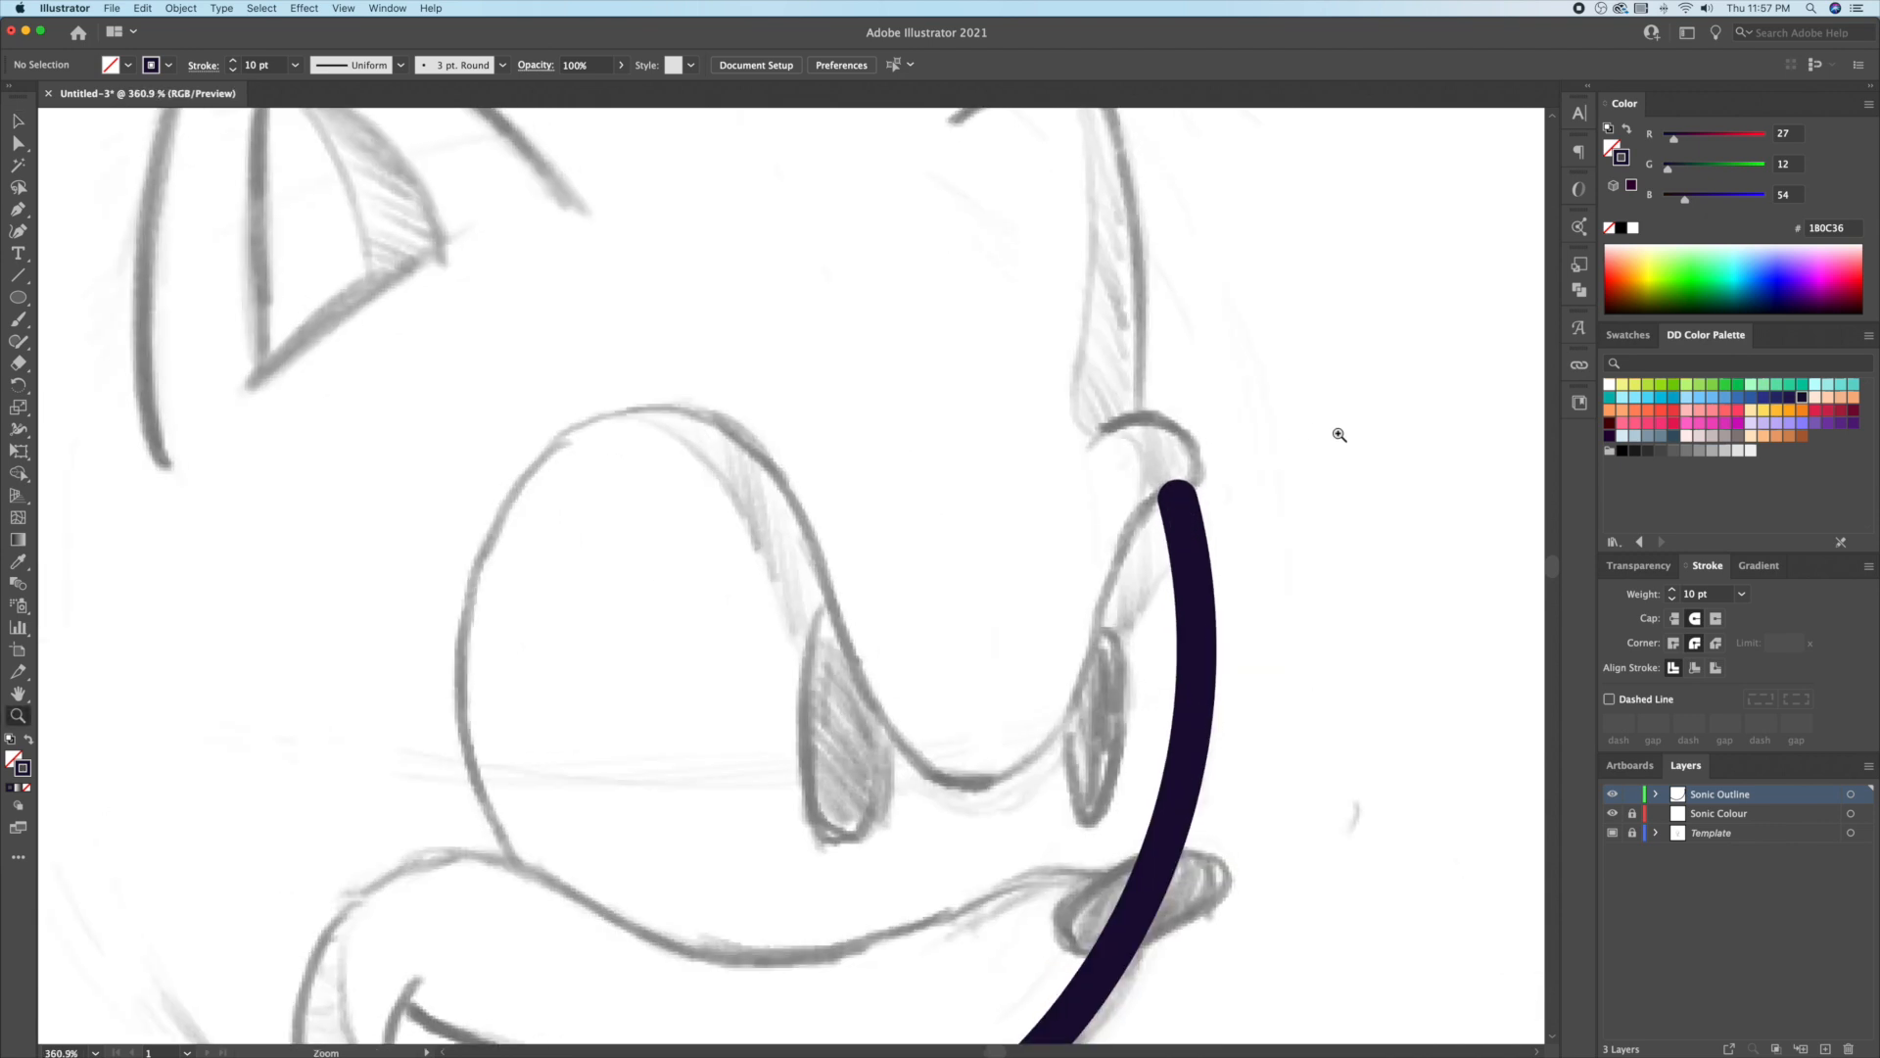
key(v)
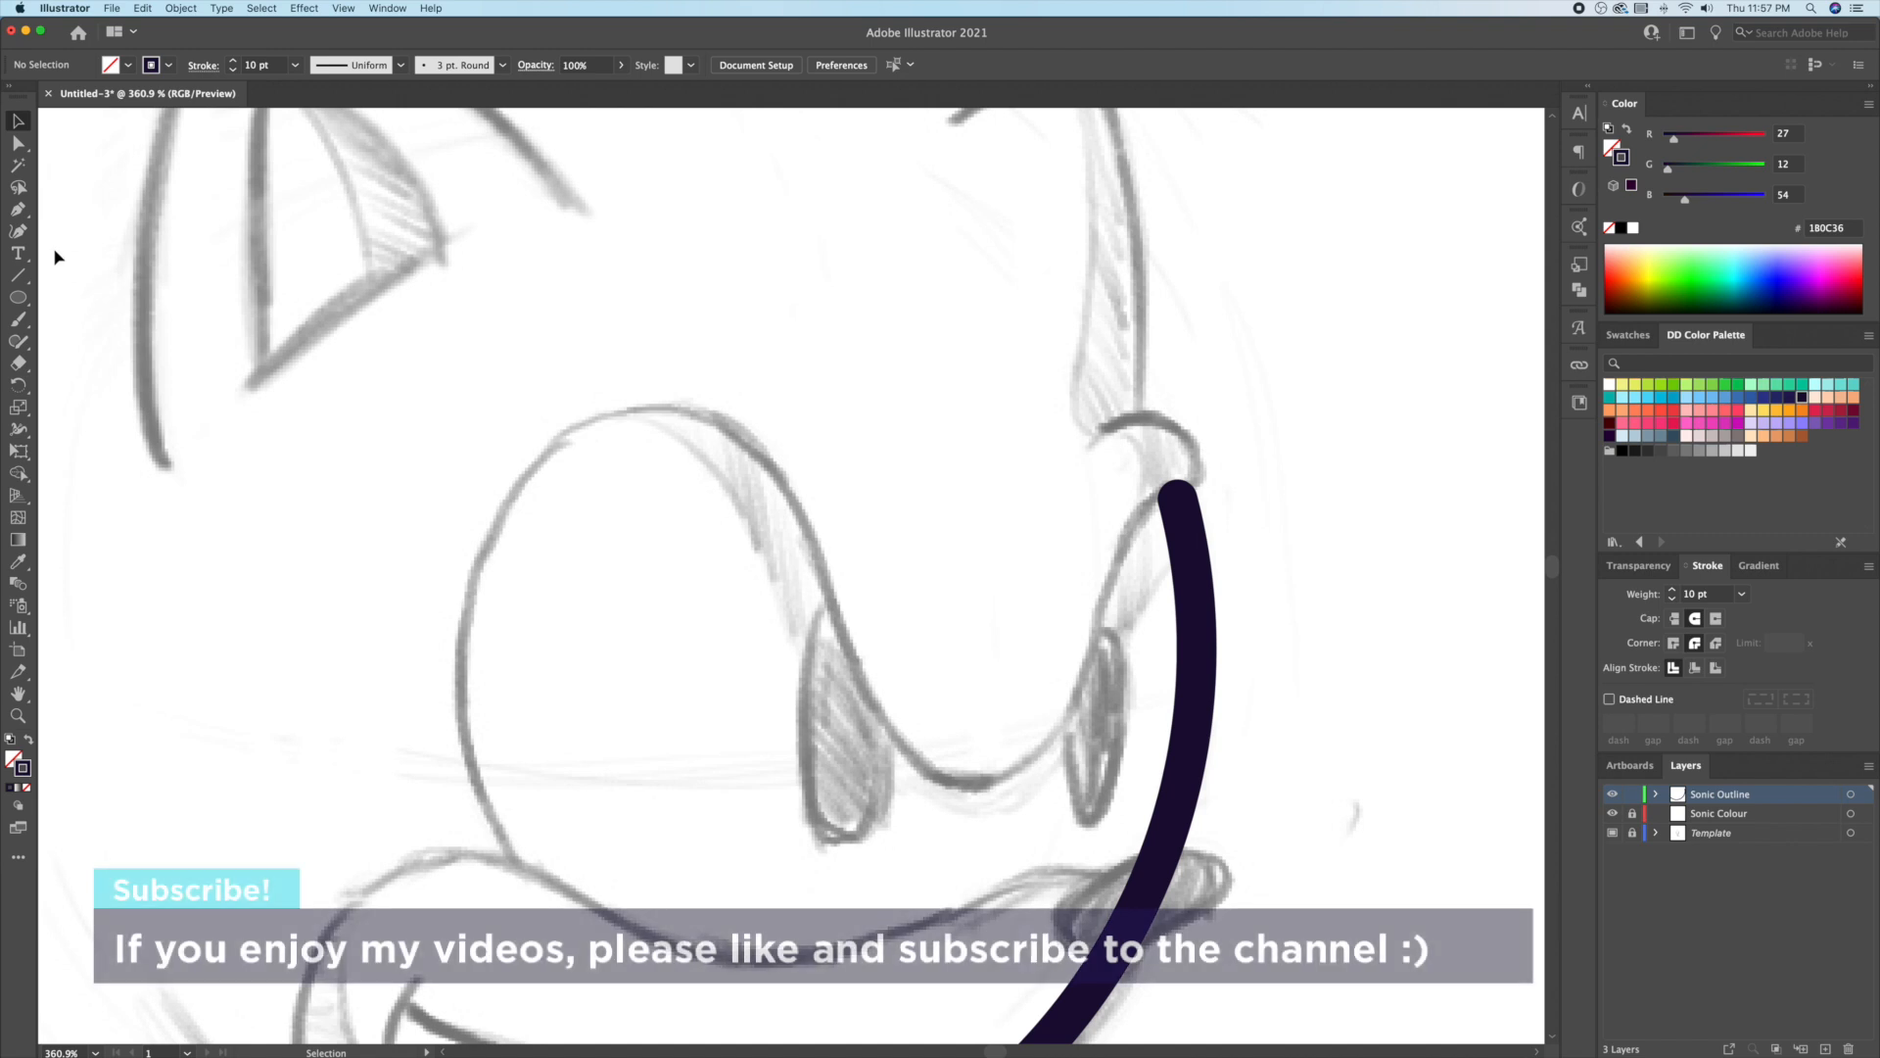
click(1178, 498)
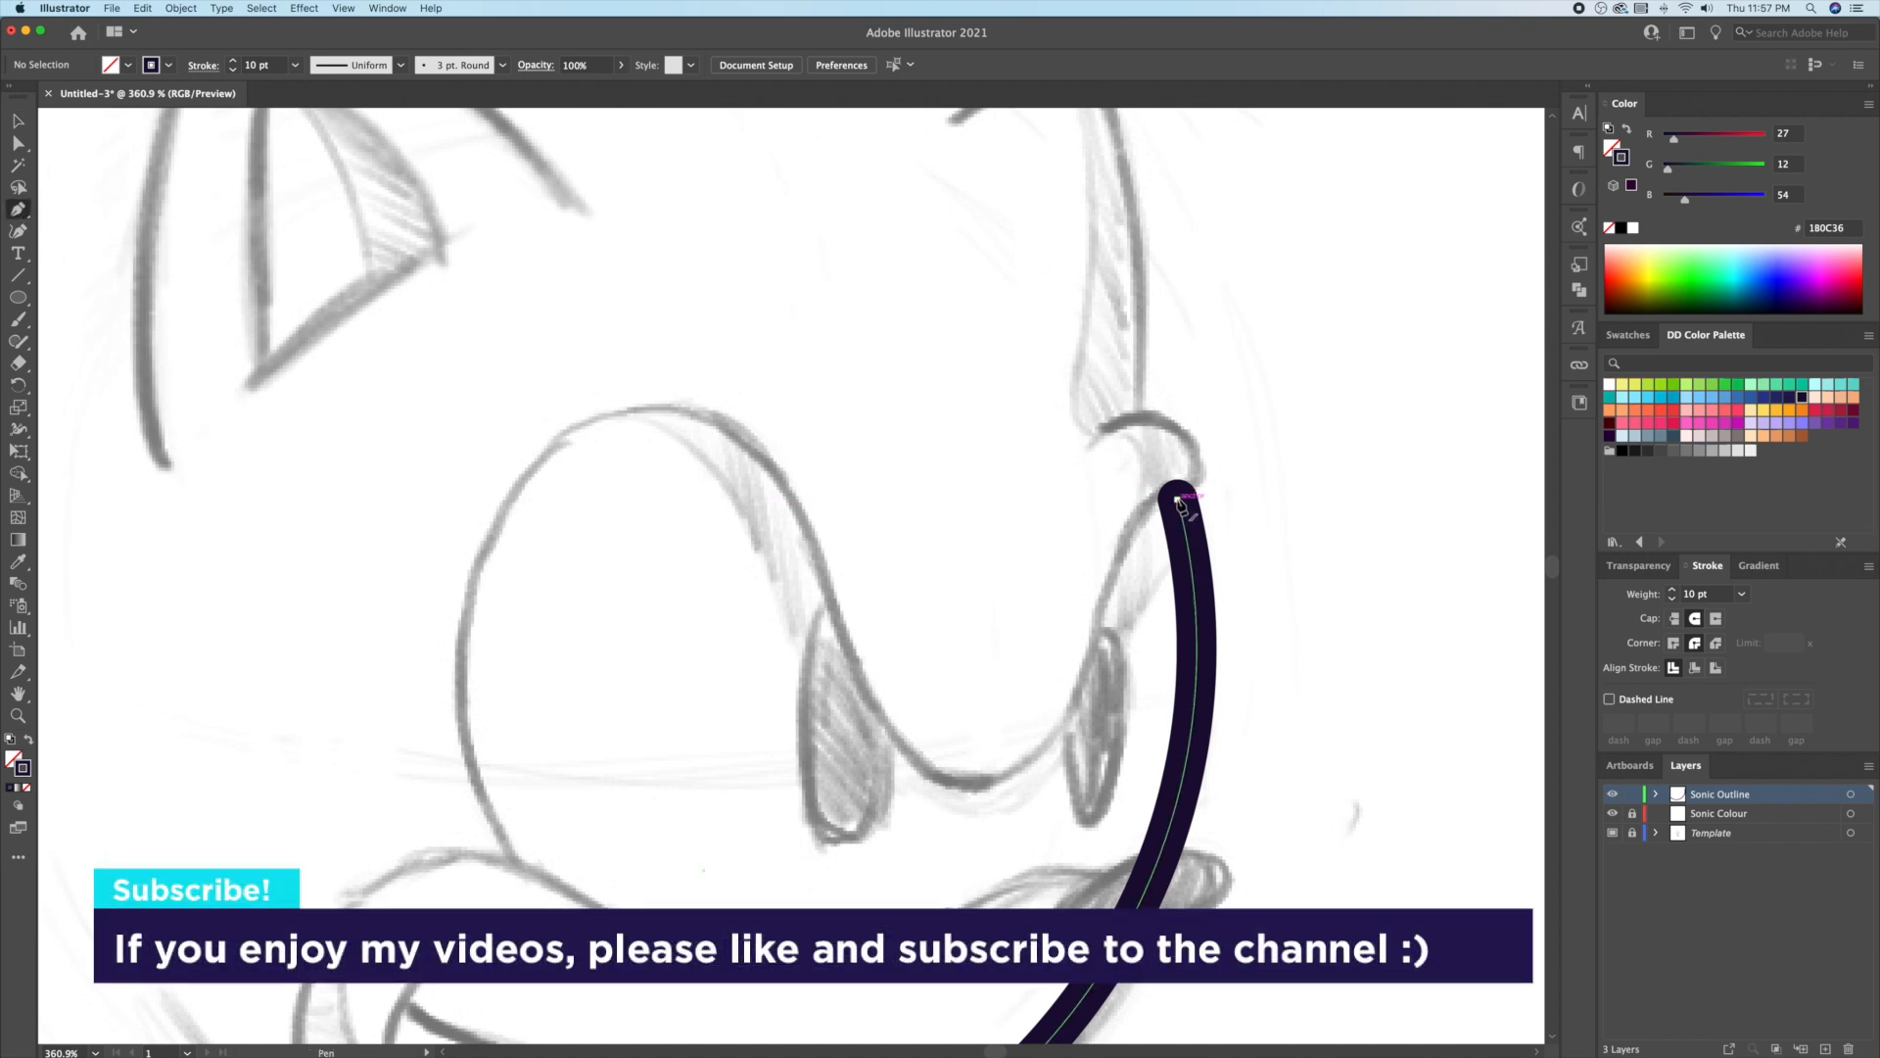
click(1074, 432)
key(v)
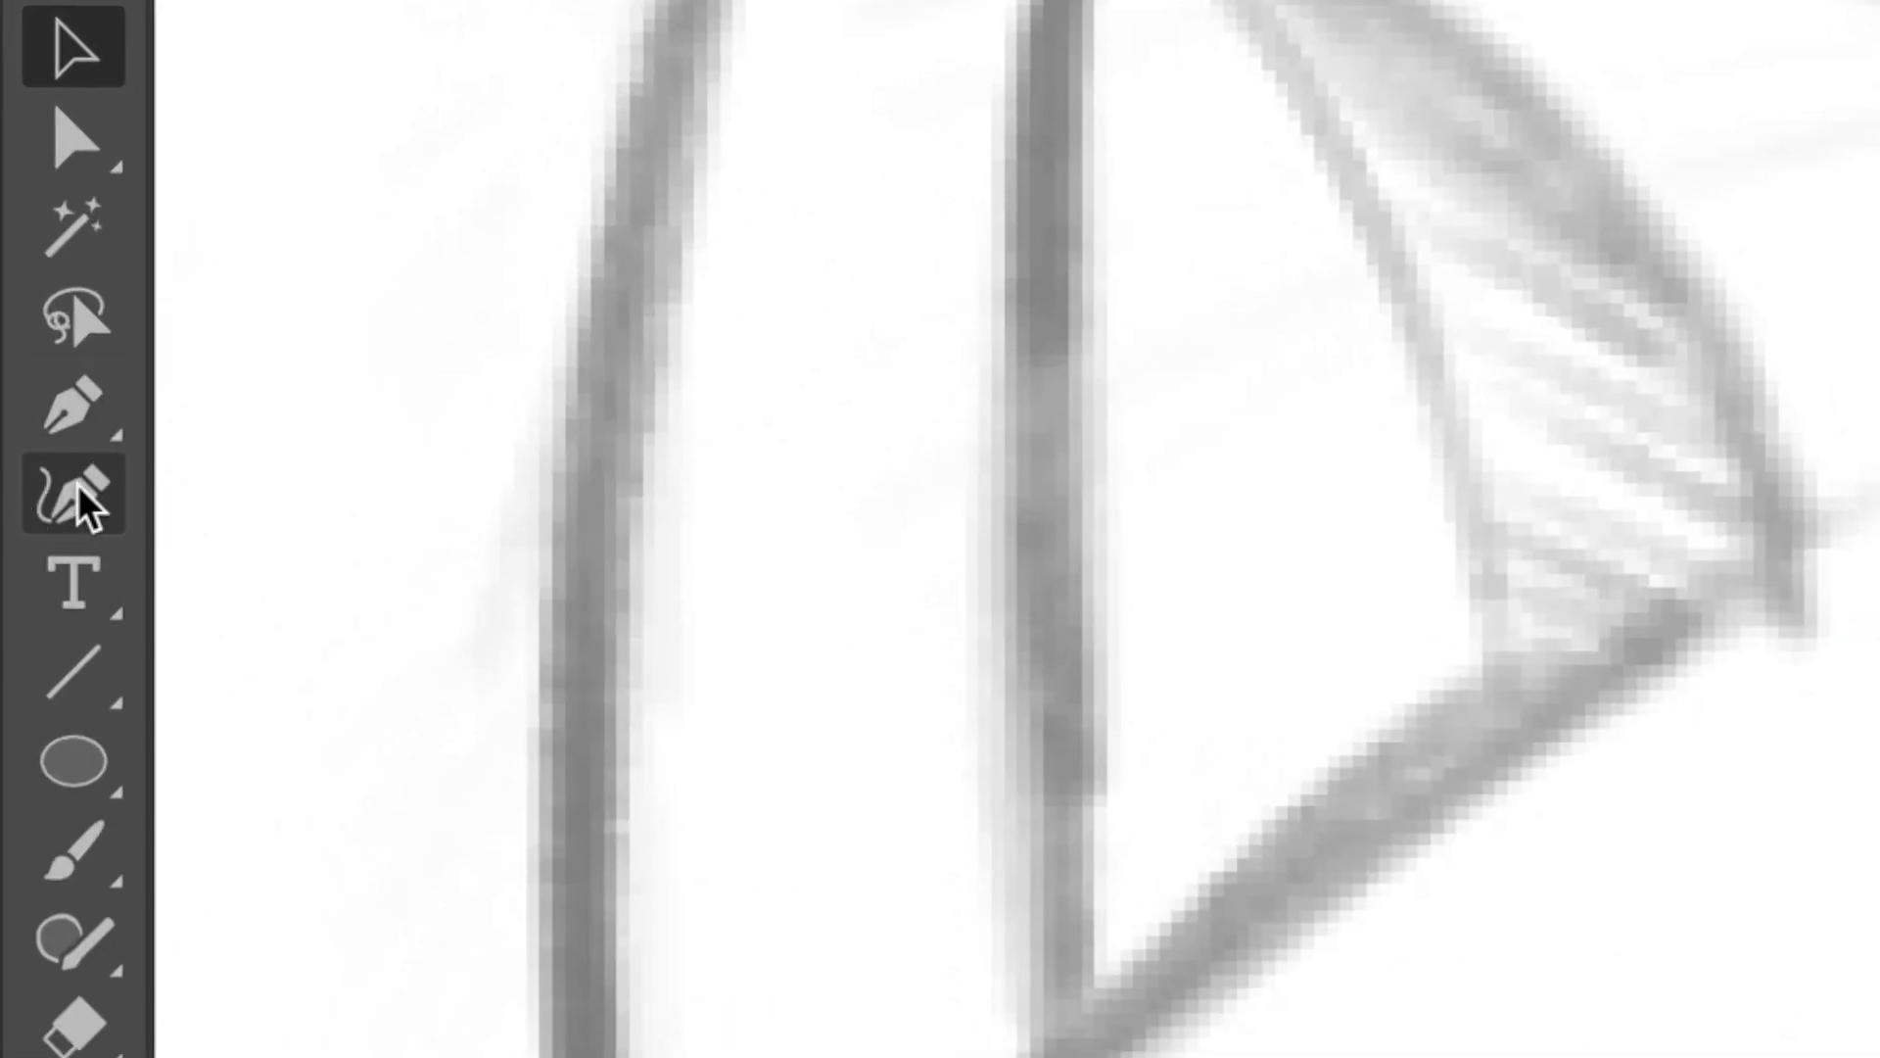
click(79, 483)
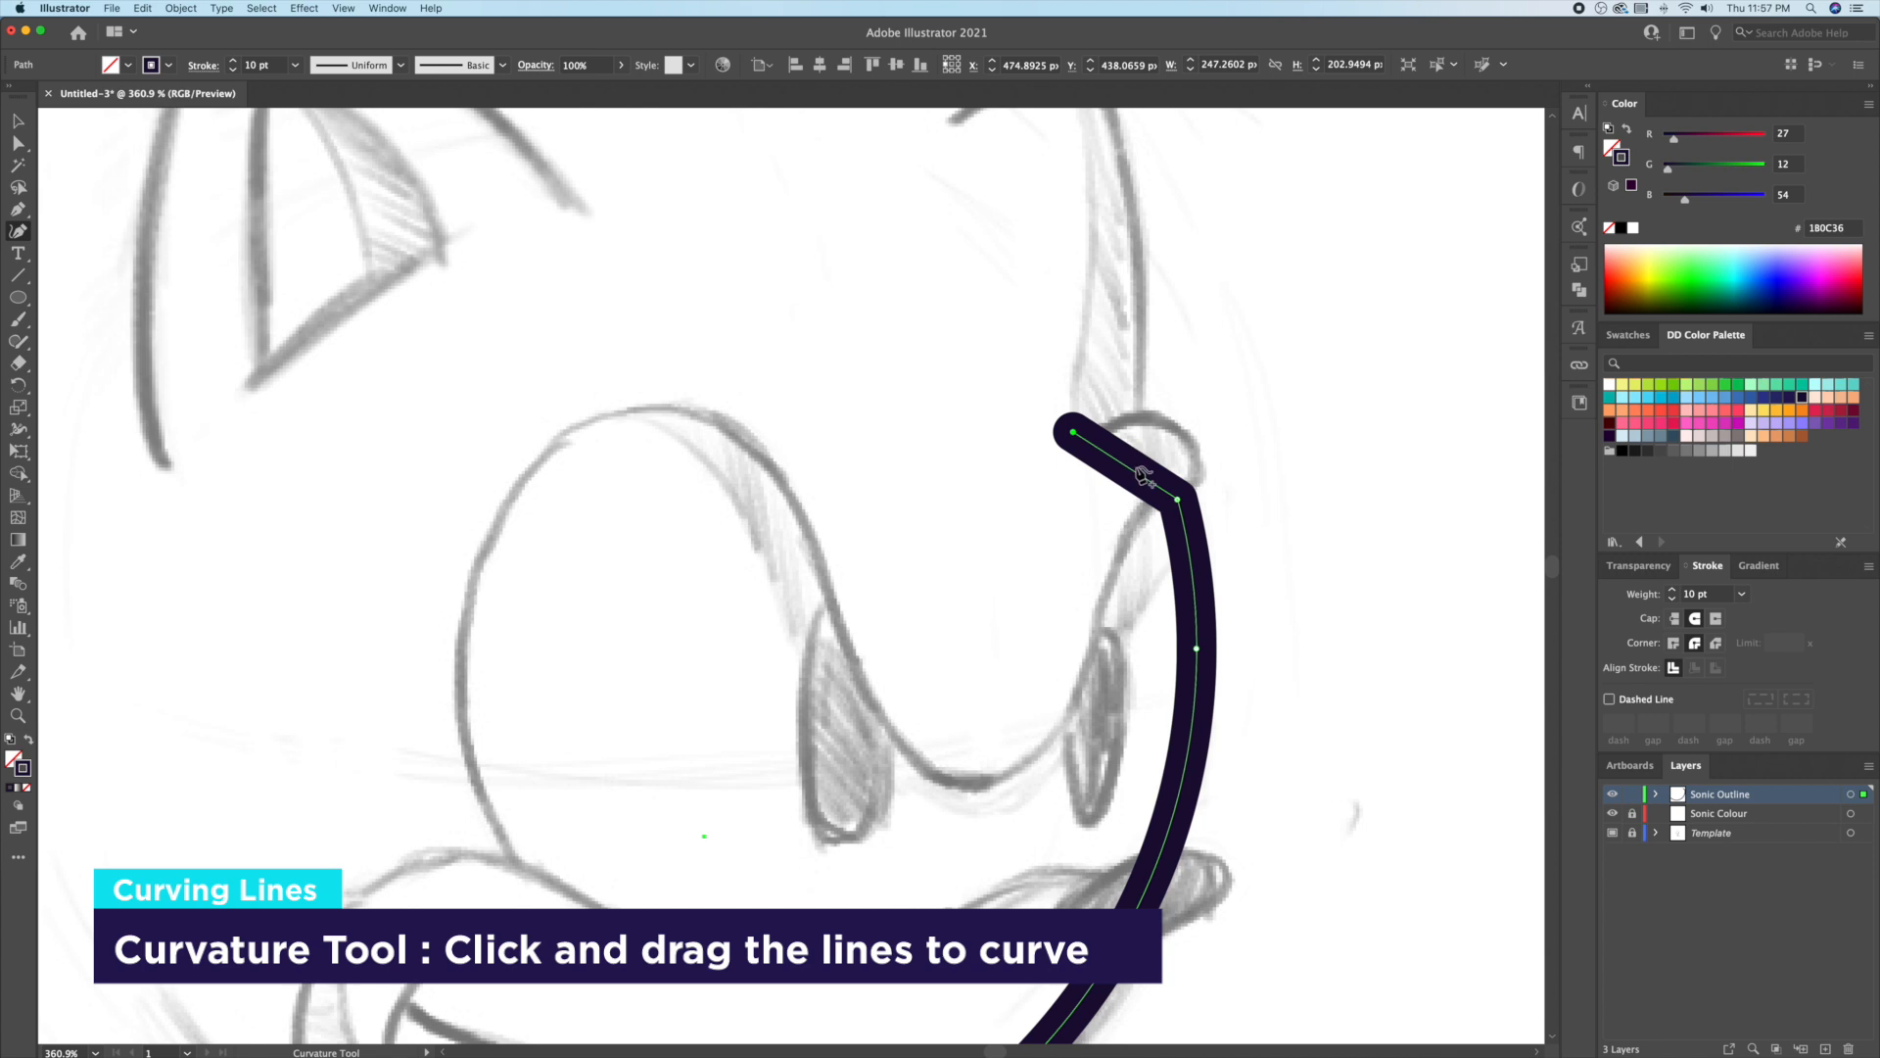
drag(1141, 475, 1192, 446)
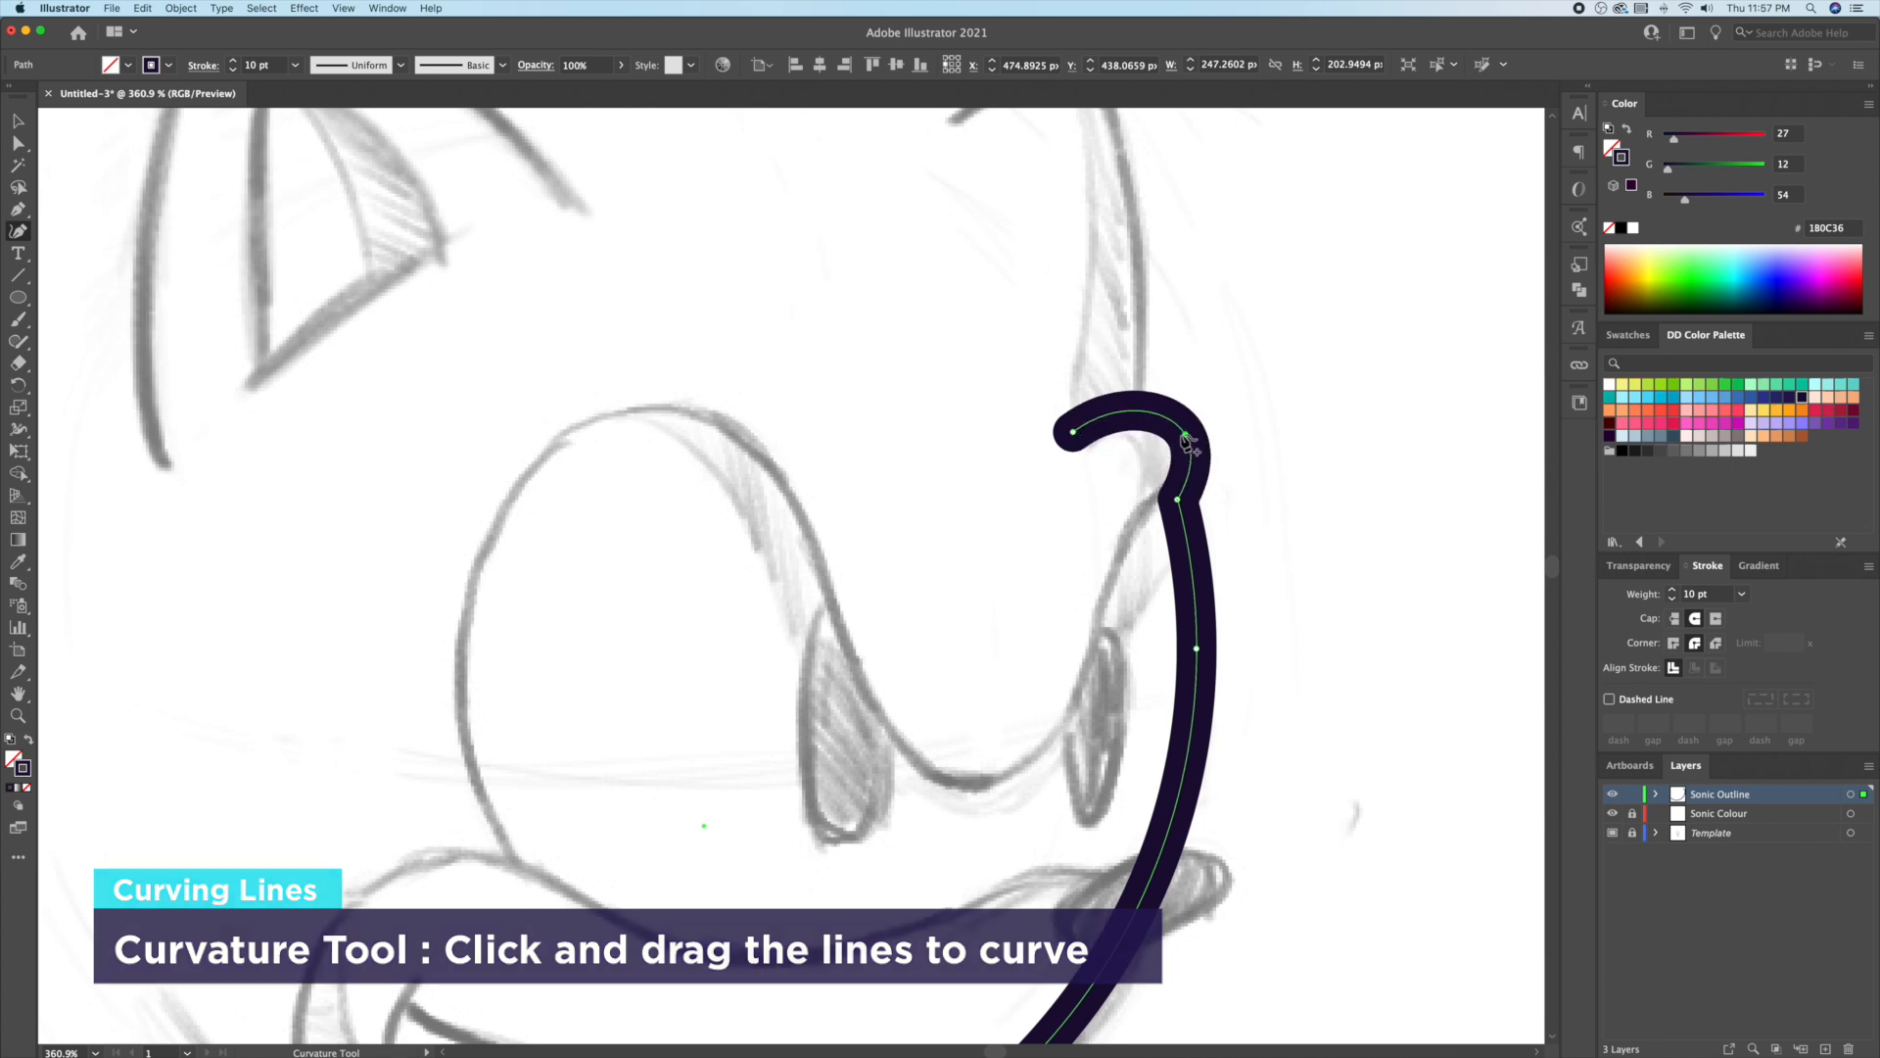
key(v)
click(1278, 437)
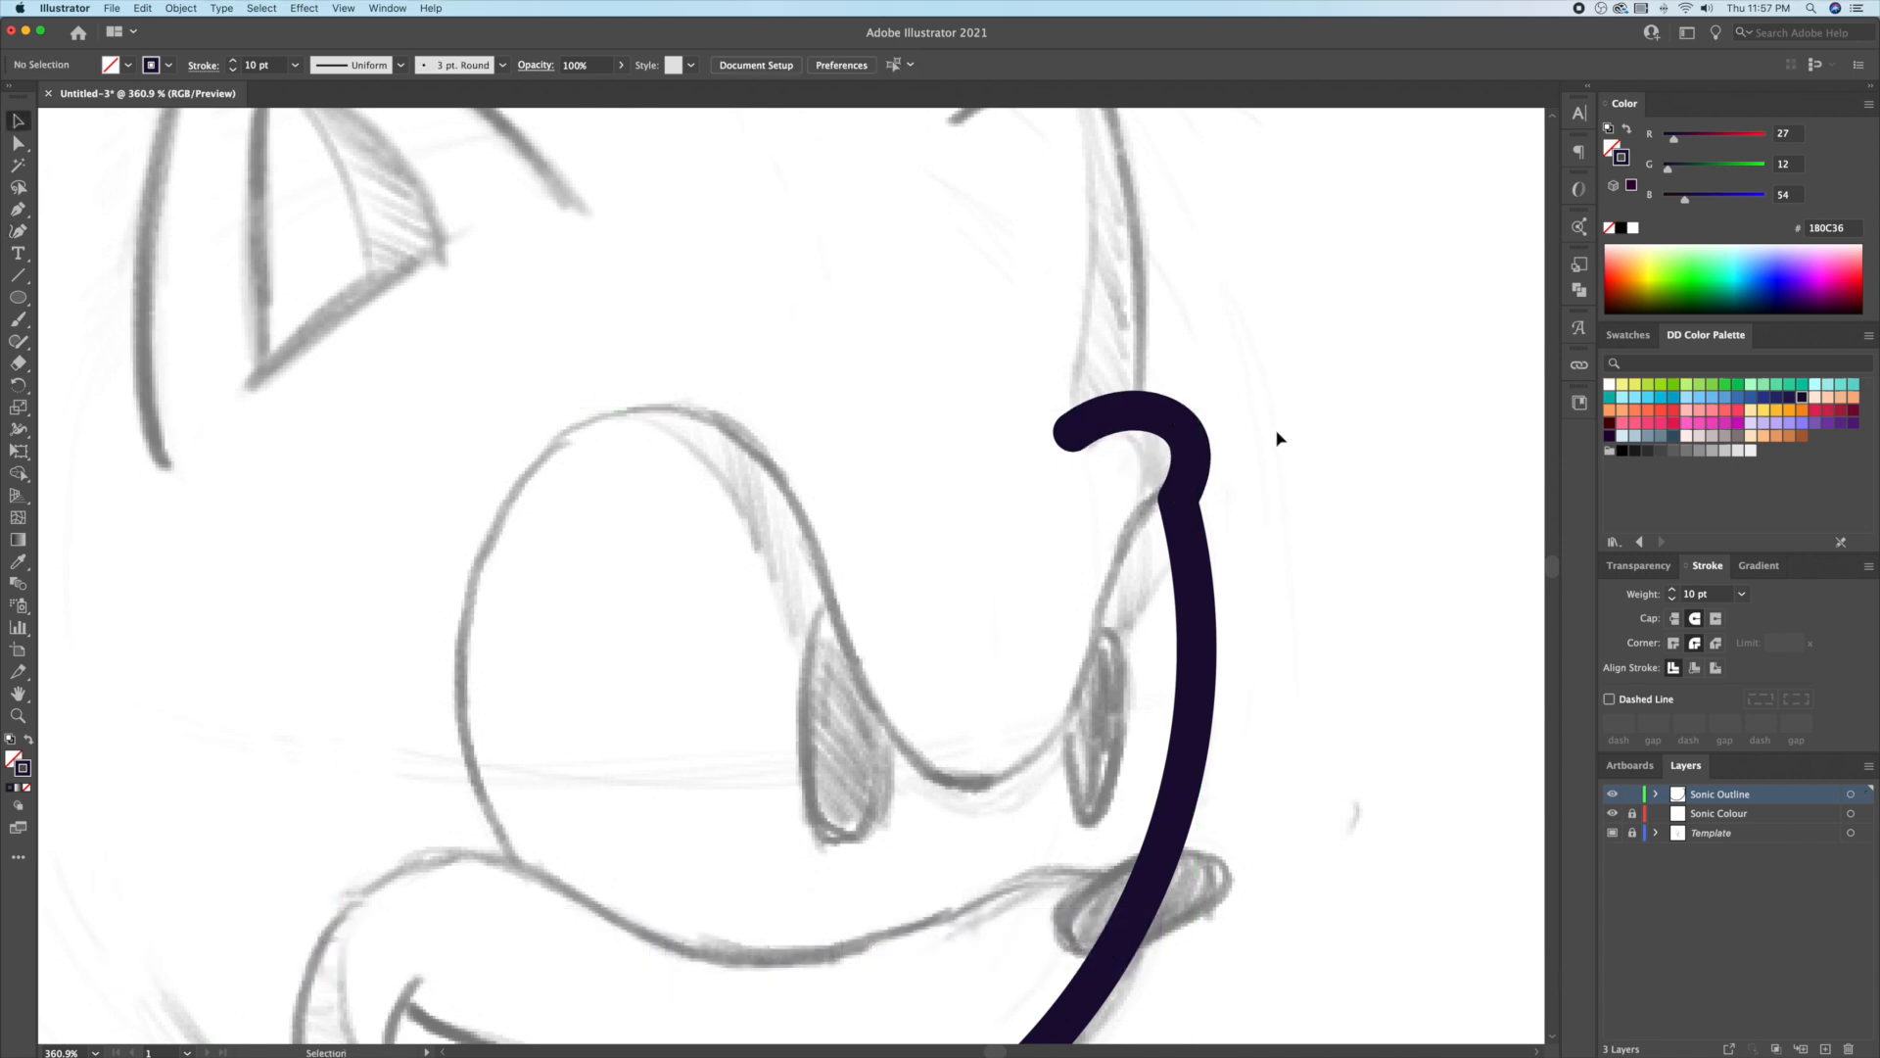
key(z)
drag(1278, 436, 1215, 521)
Step: Continue the outline from the hook up and to the left, curving both new segments
click(1210, 548)
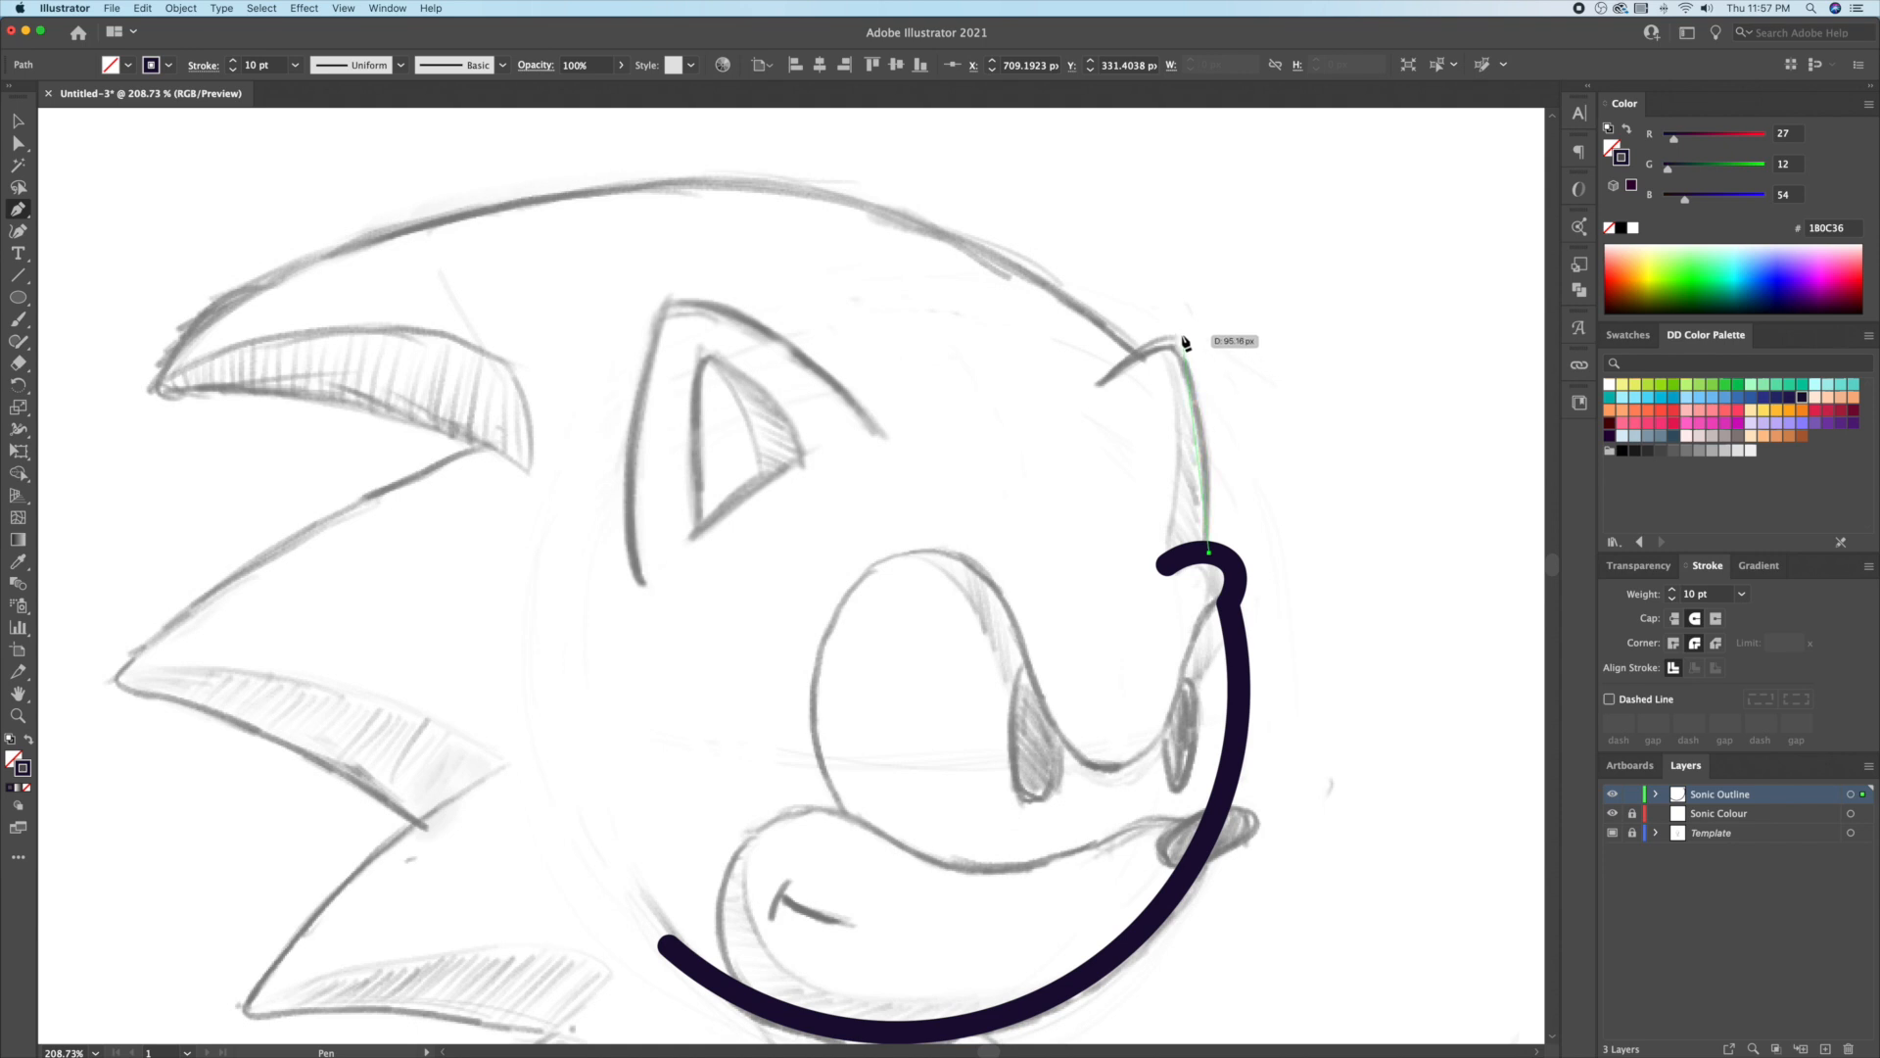
click(1183, 335)
click(1099, 384)
key(v)
click(26, 231)
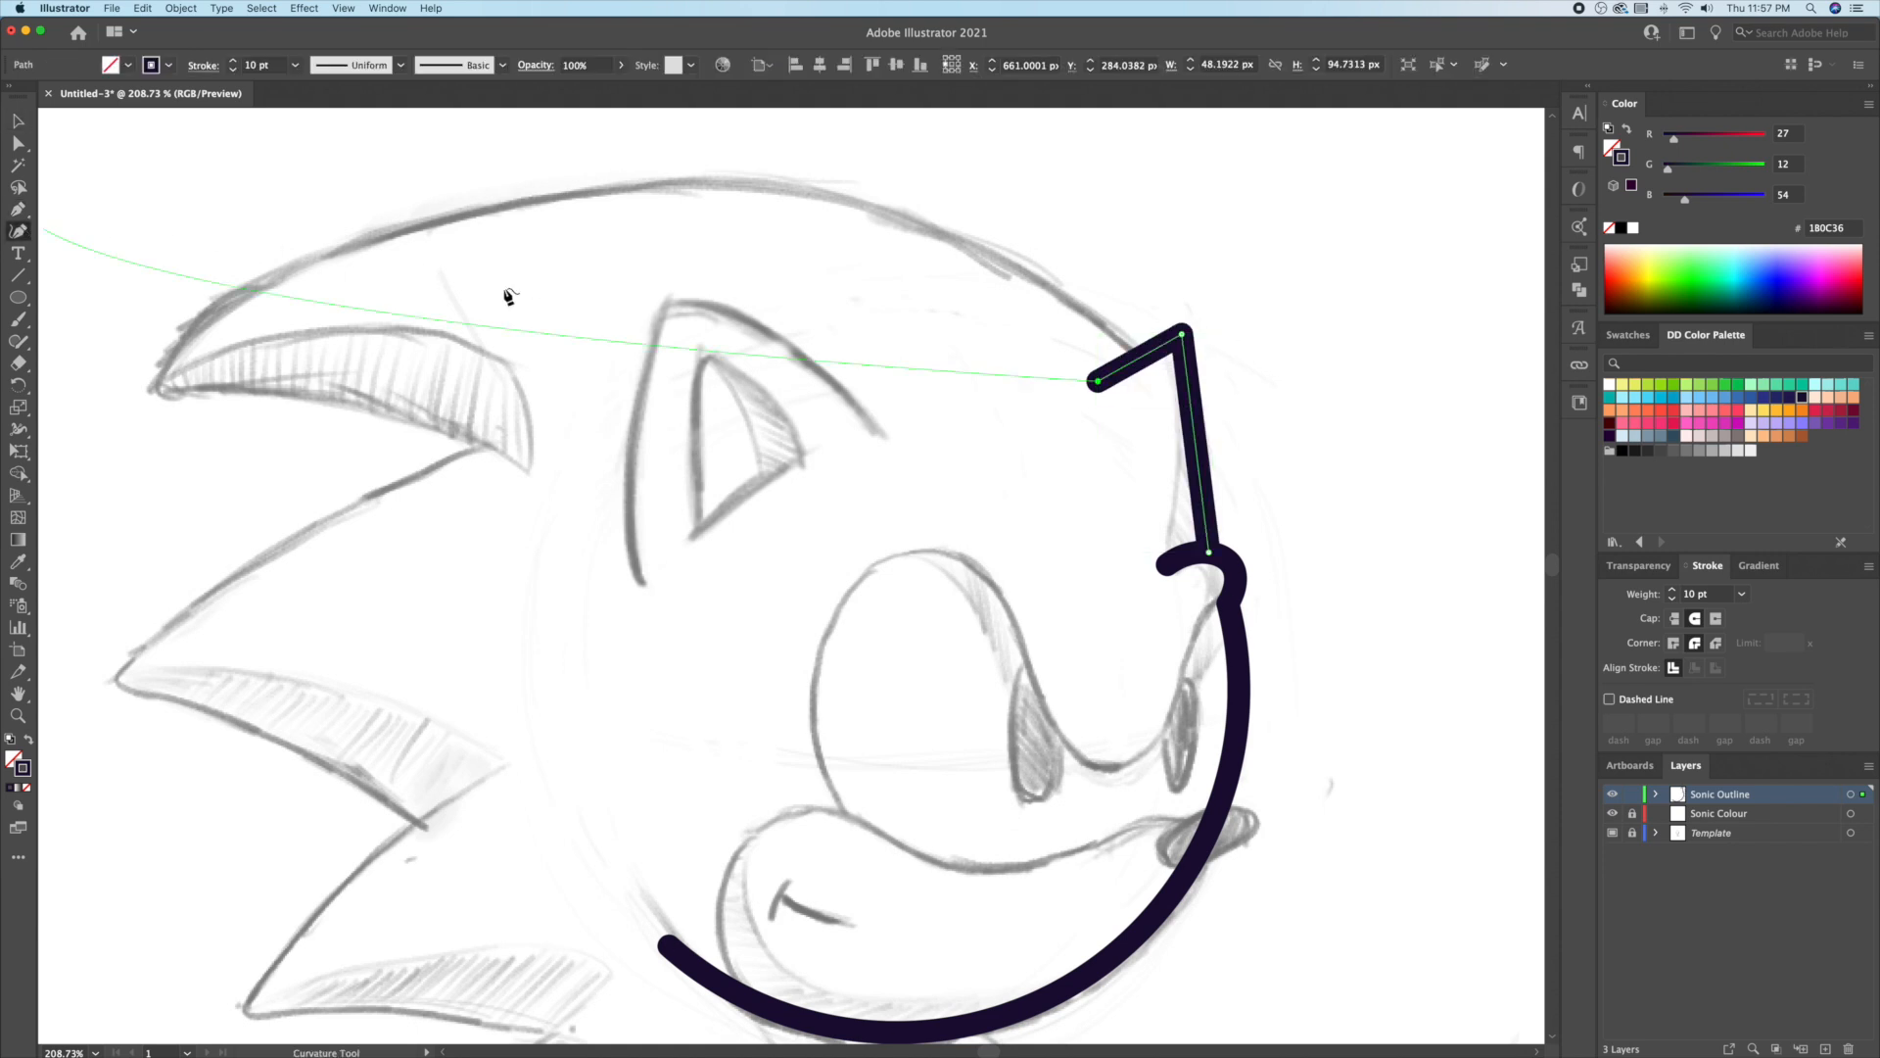
drag(1196, 429, 1214, 429)
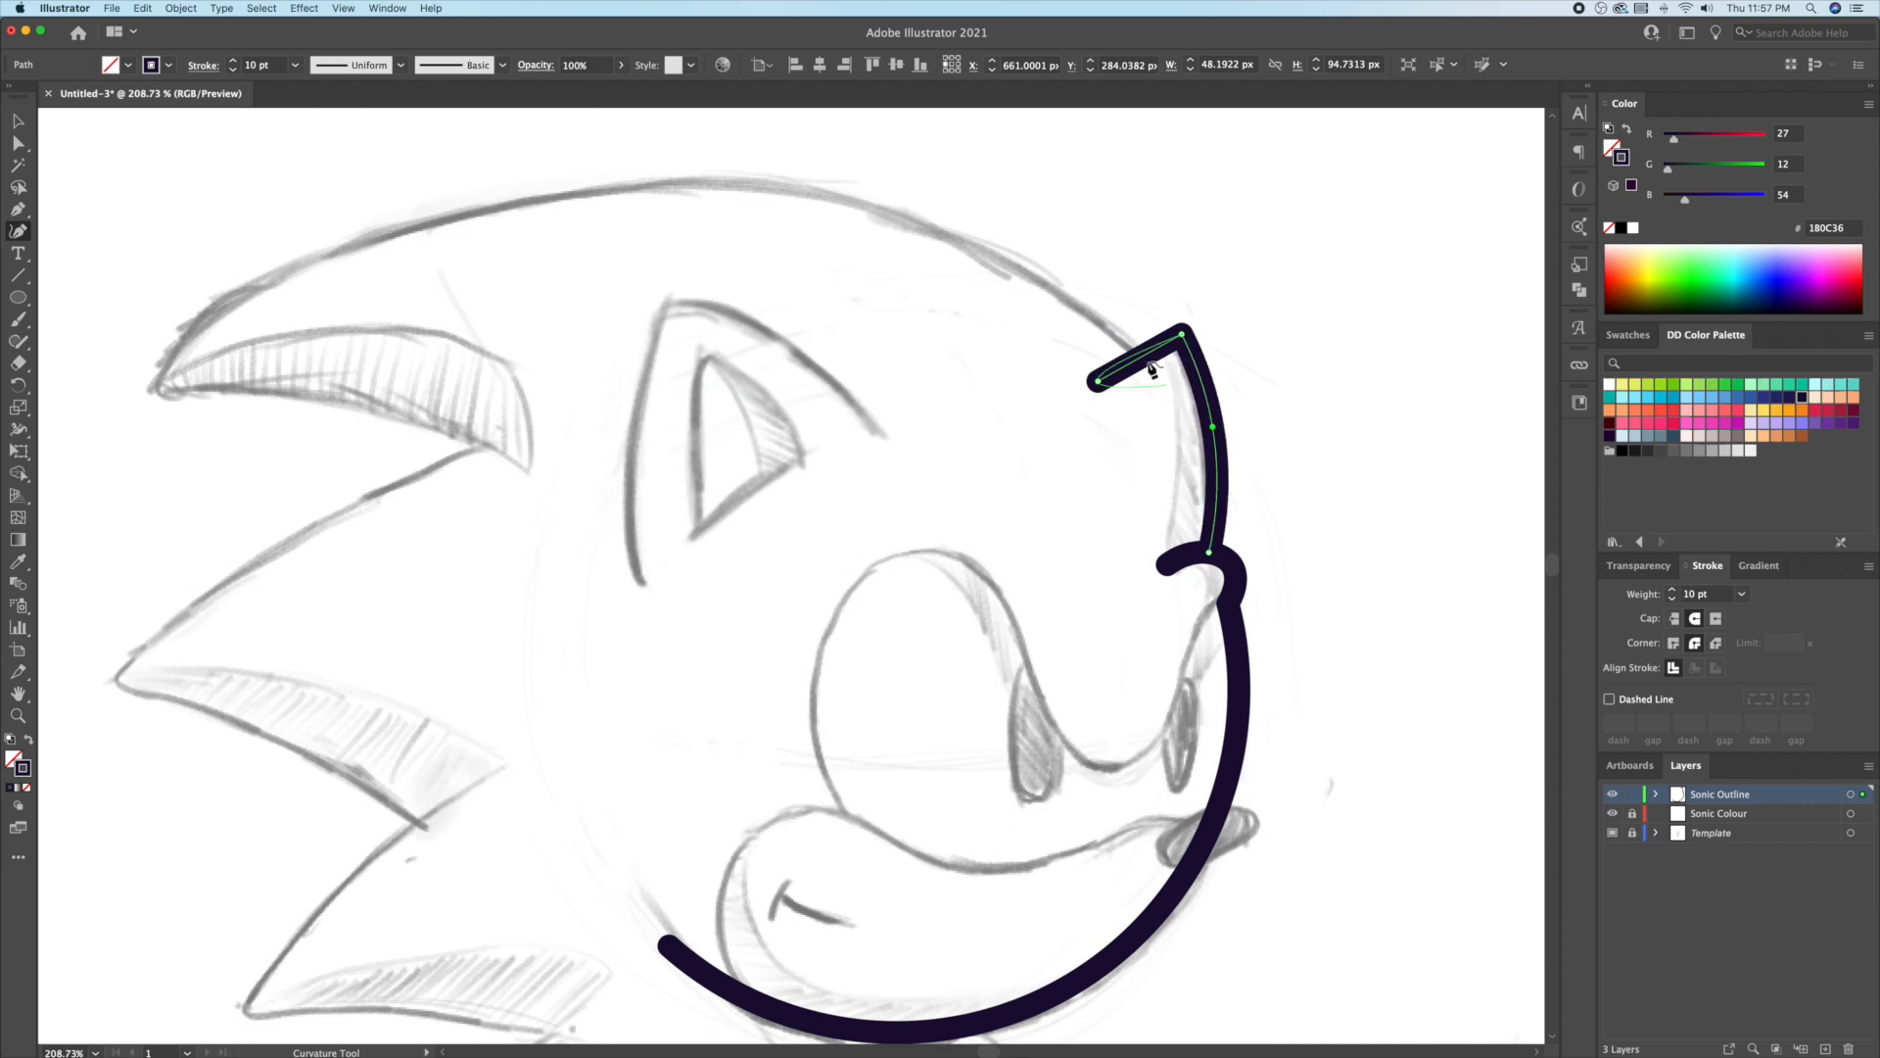
drag(1148, 364, 1139, 357)
key(v)
click(1223, 306)
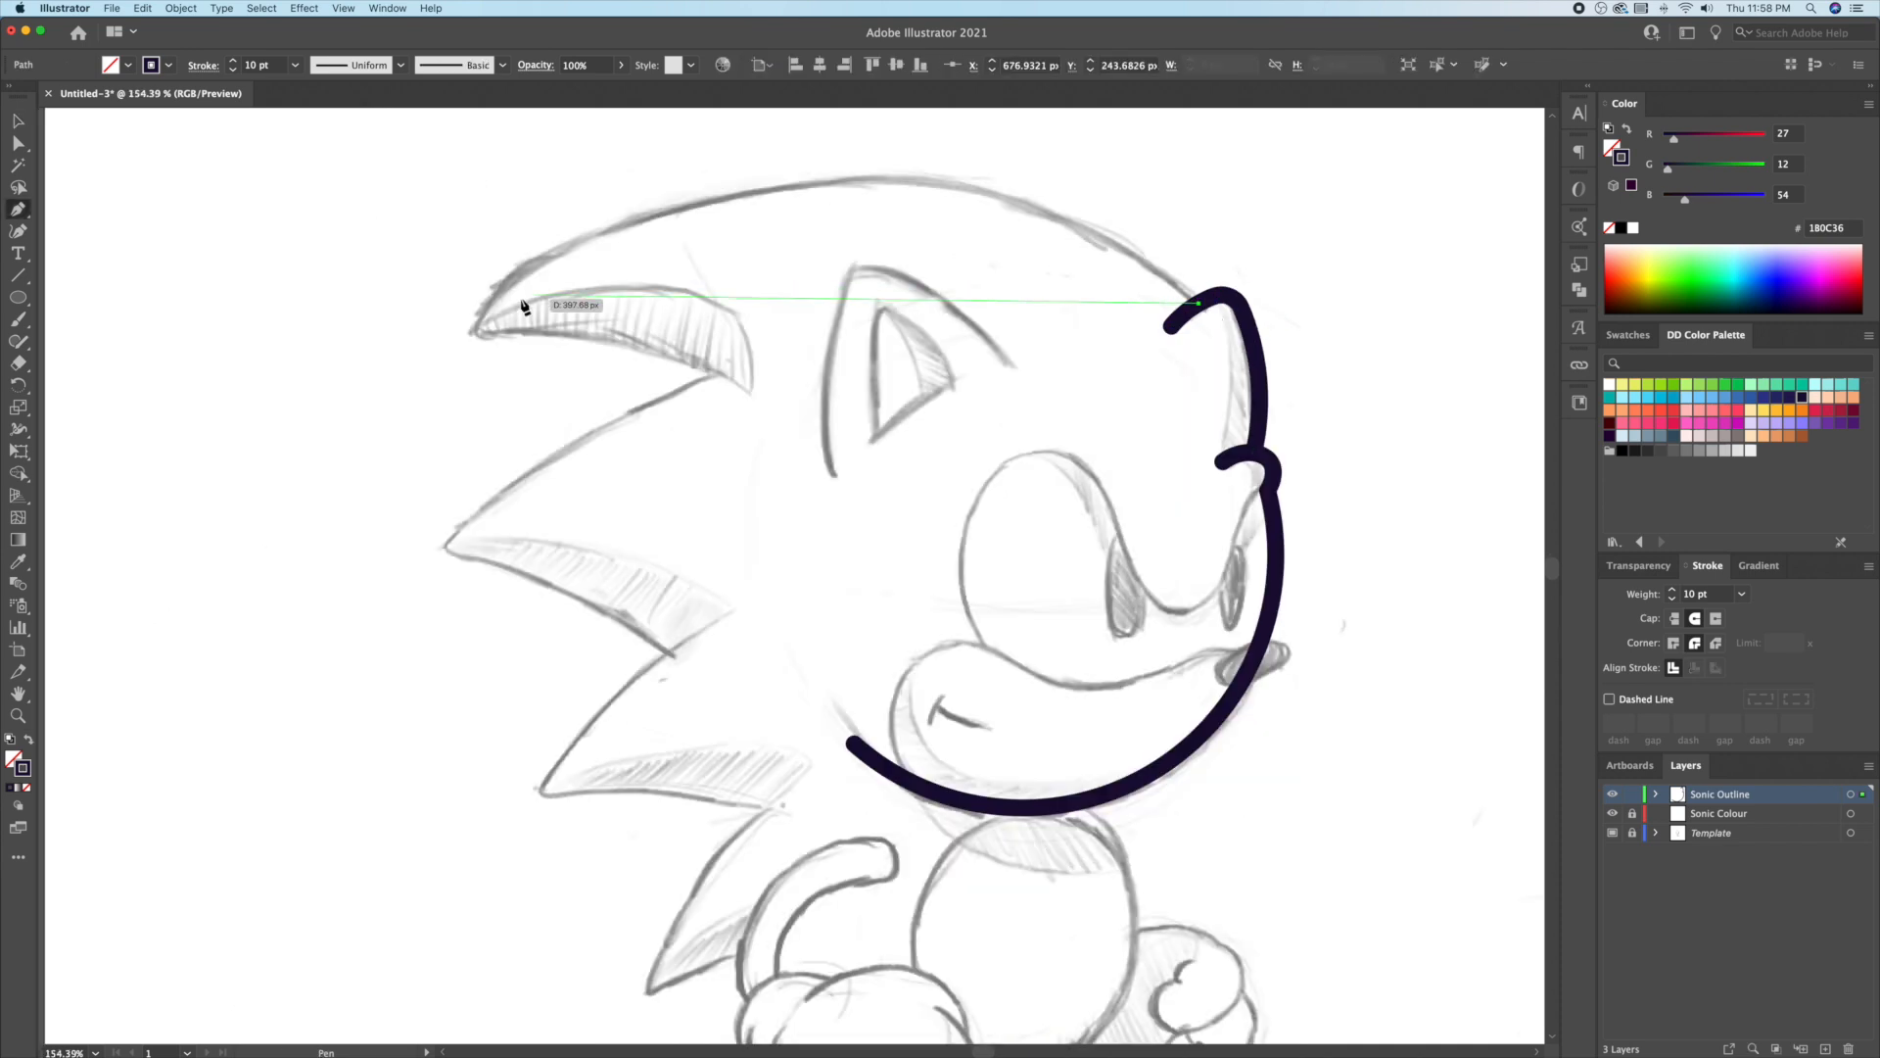
Step: Trace the top quill and the next quill, arching the outline over the head
click(477, 327)
click(751, 395)
drag(851, 448, 850, 310)
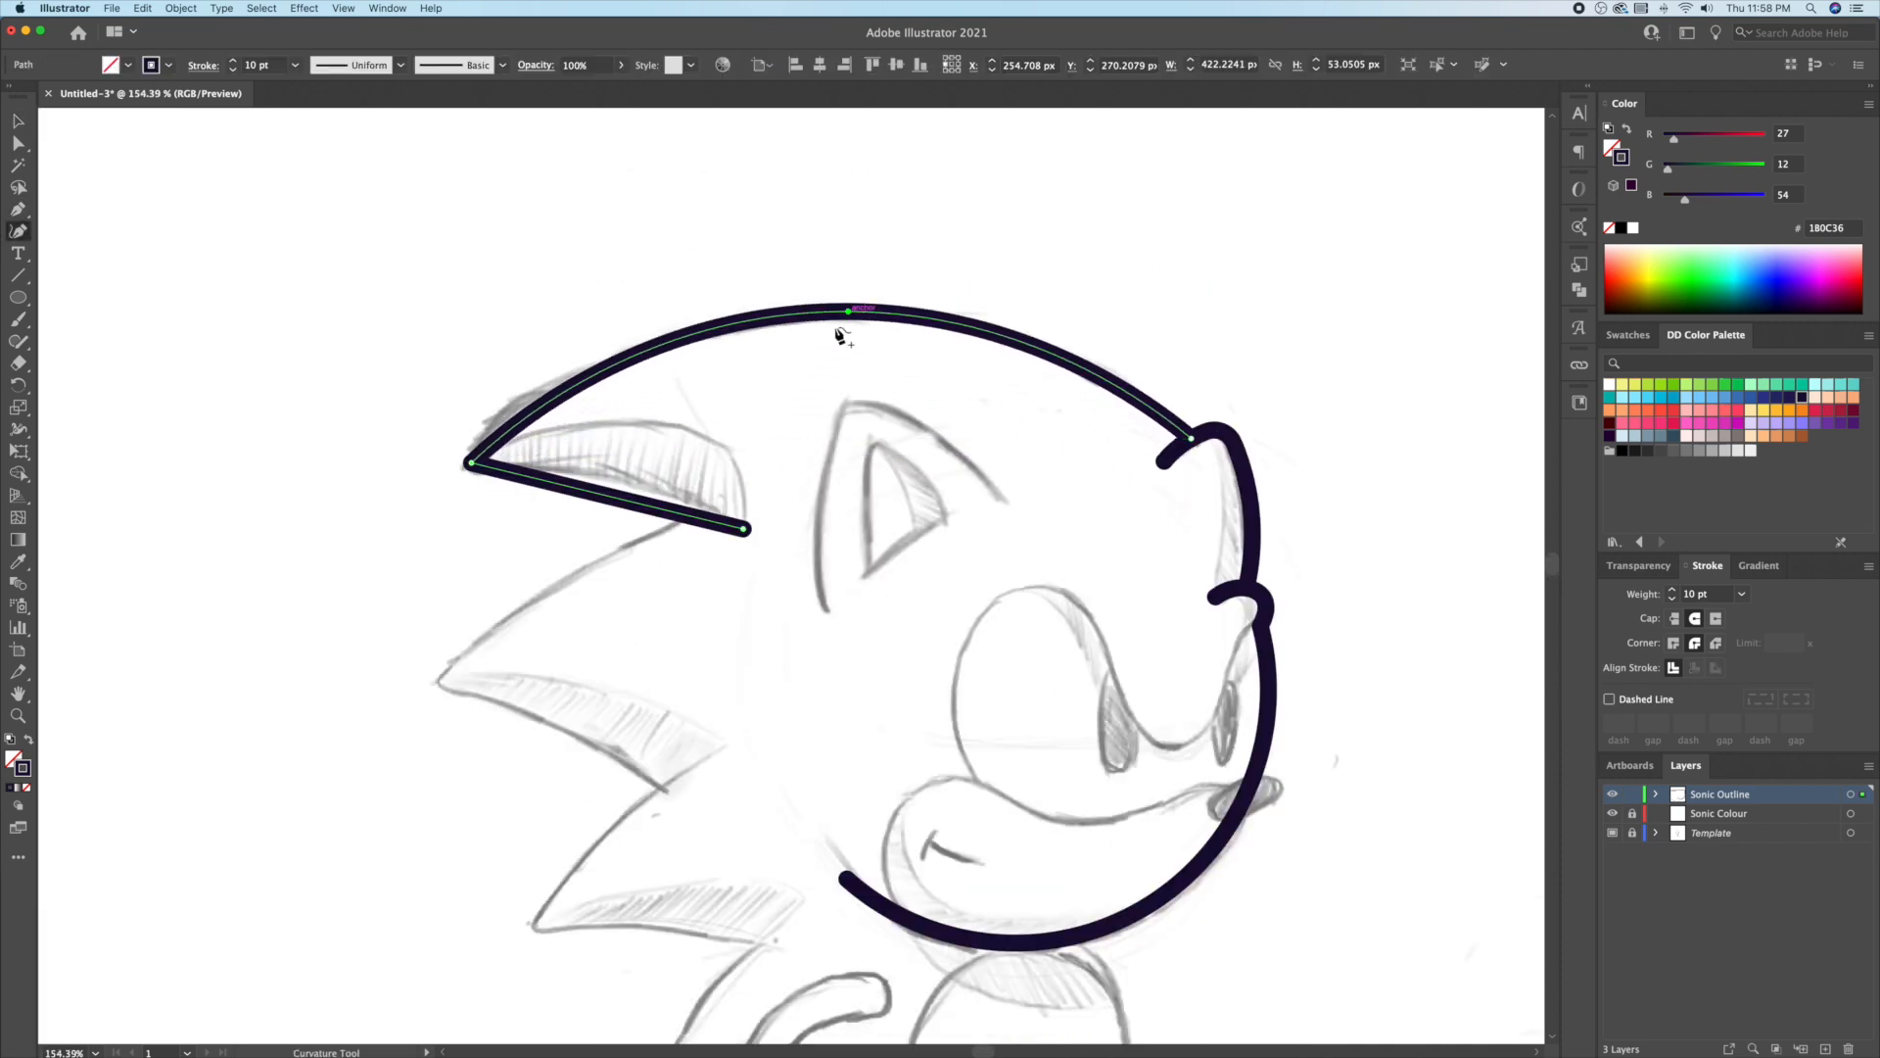
drag(636, 499, 635, 485)
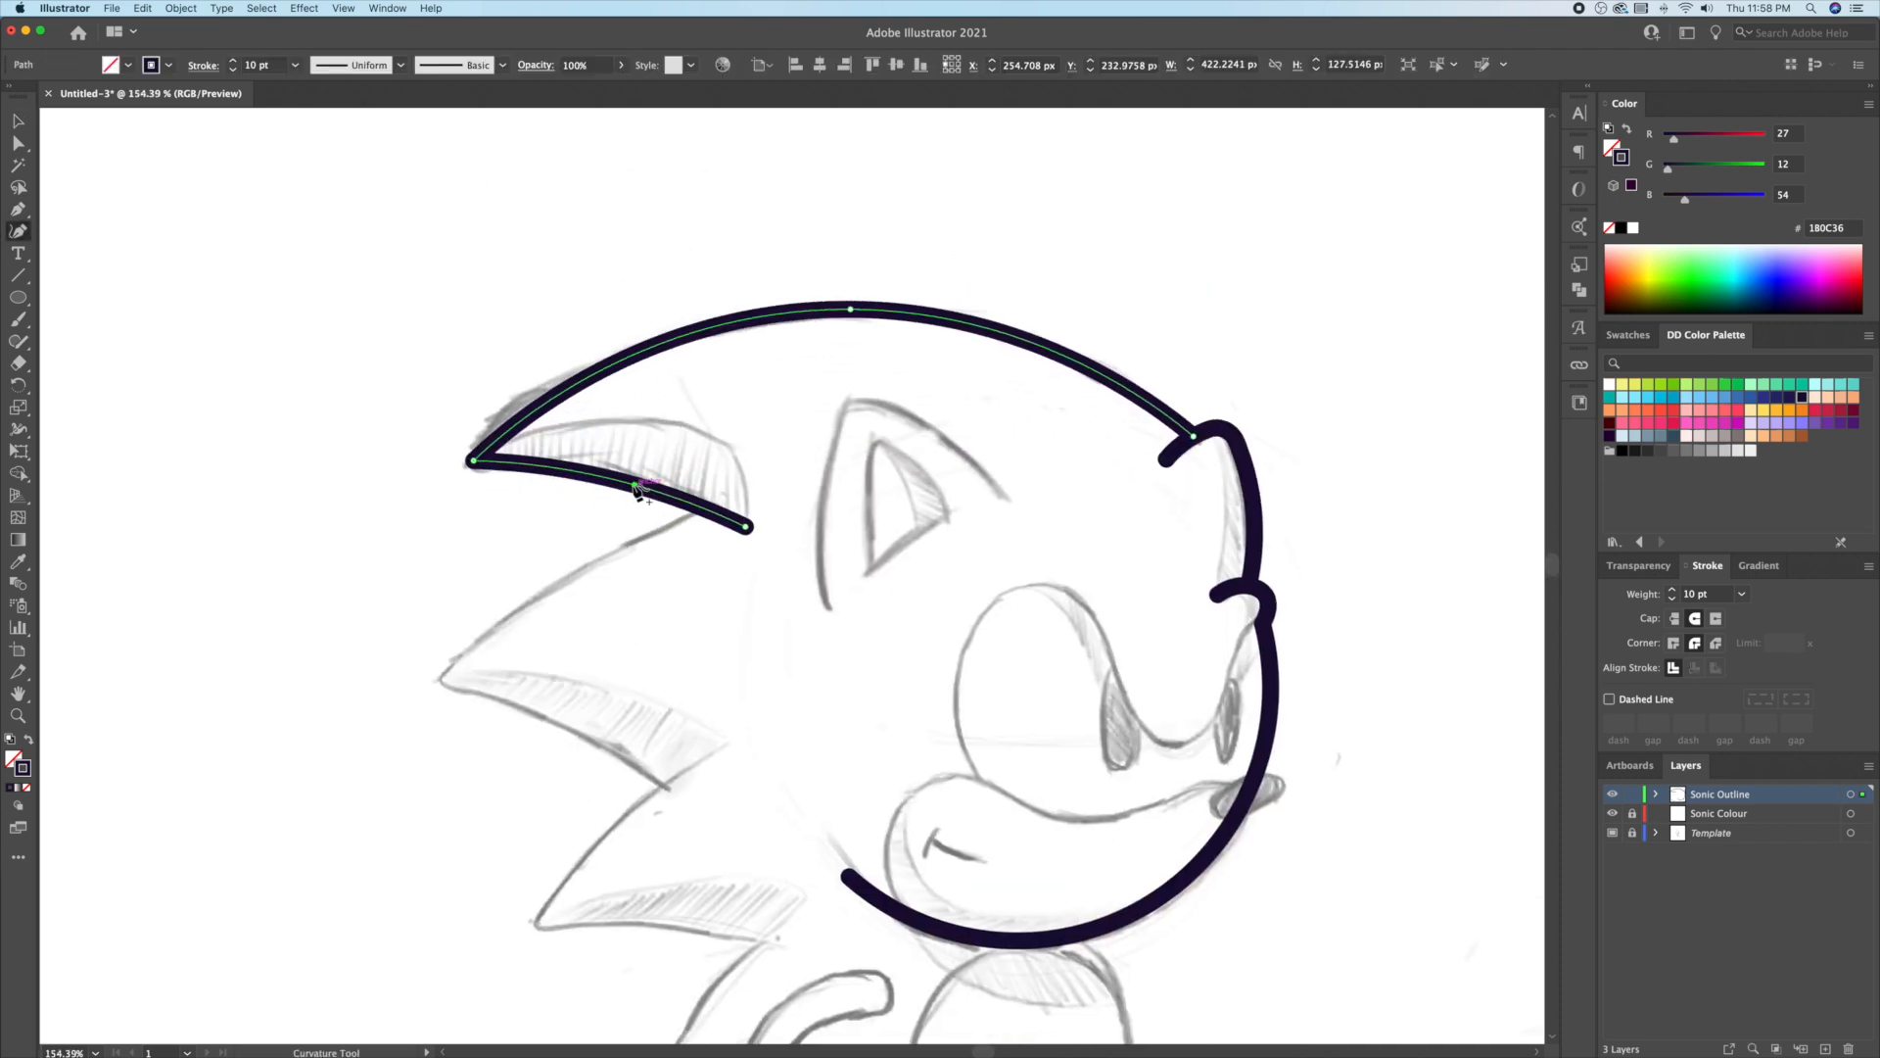
drag(667, 411, 669, 390)
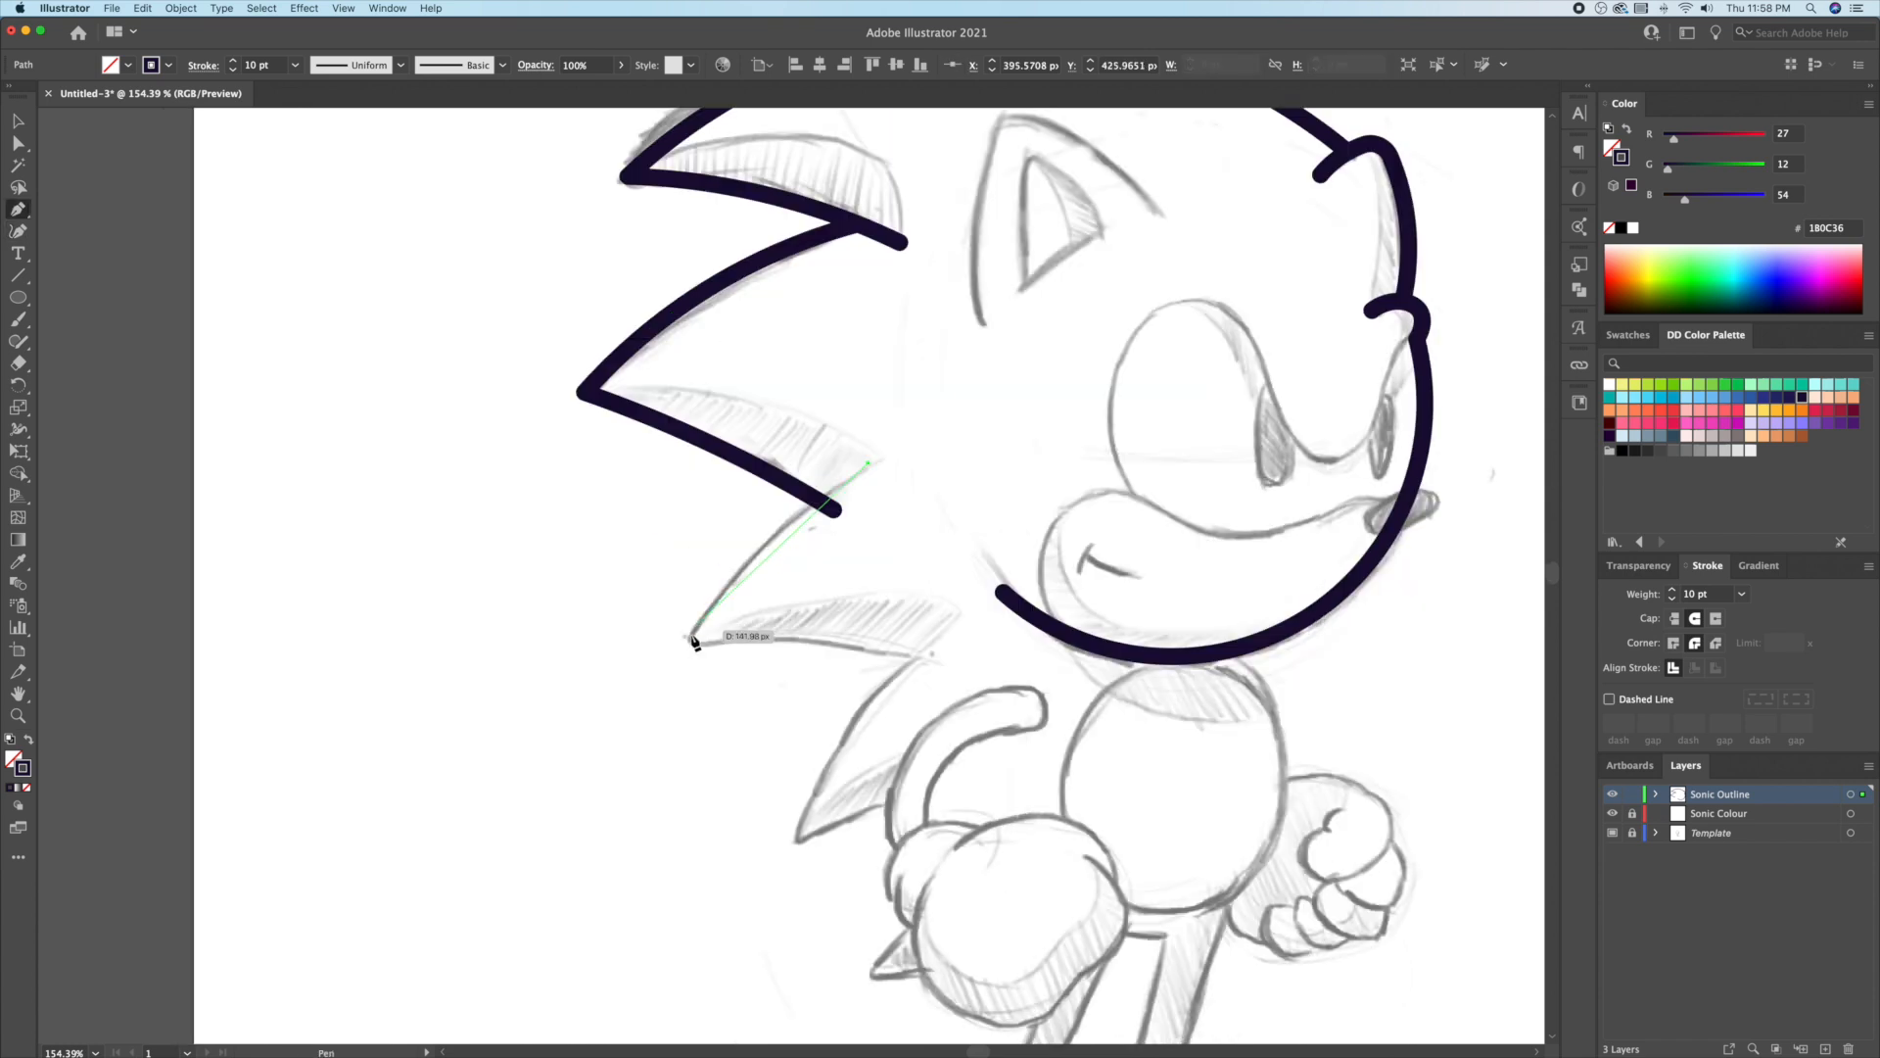
click(869, 460)
click(682, 641)
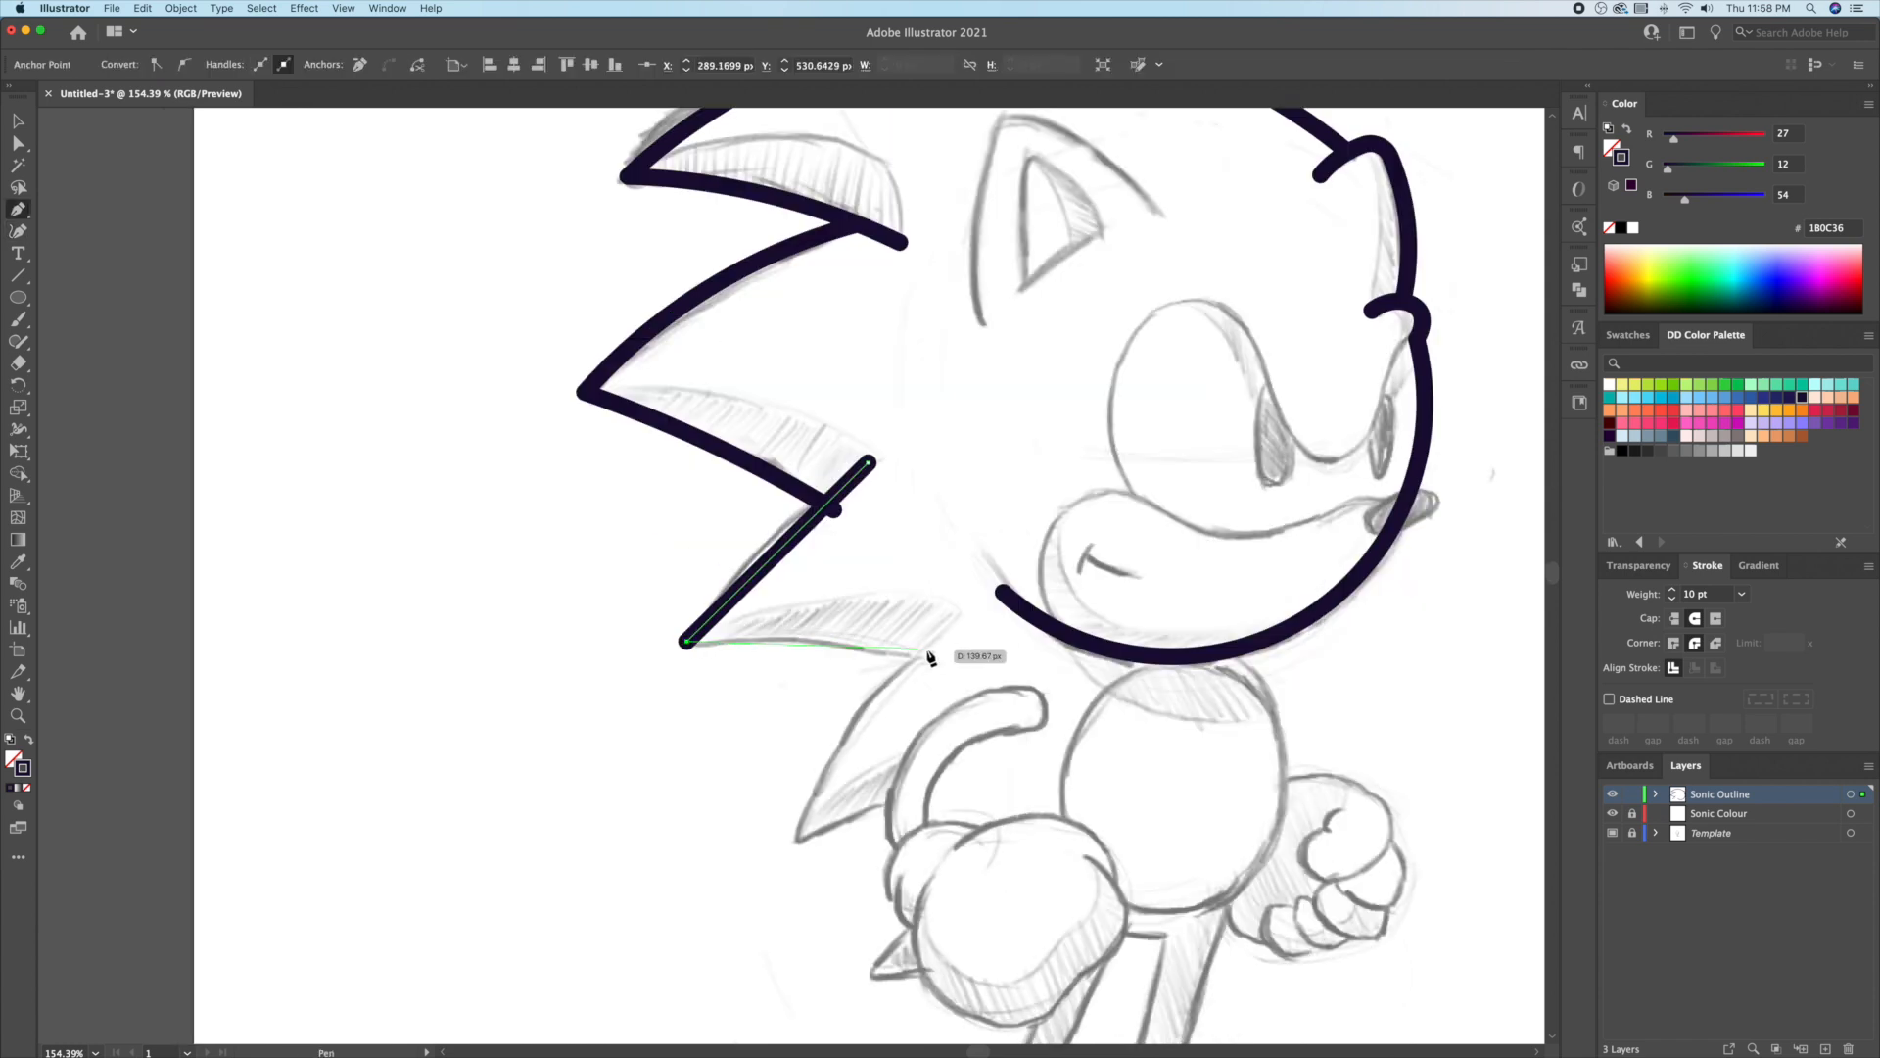
click(945, 656)
key(v)
key(shift+grave)
drag(812, 654, 839, 650)
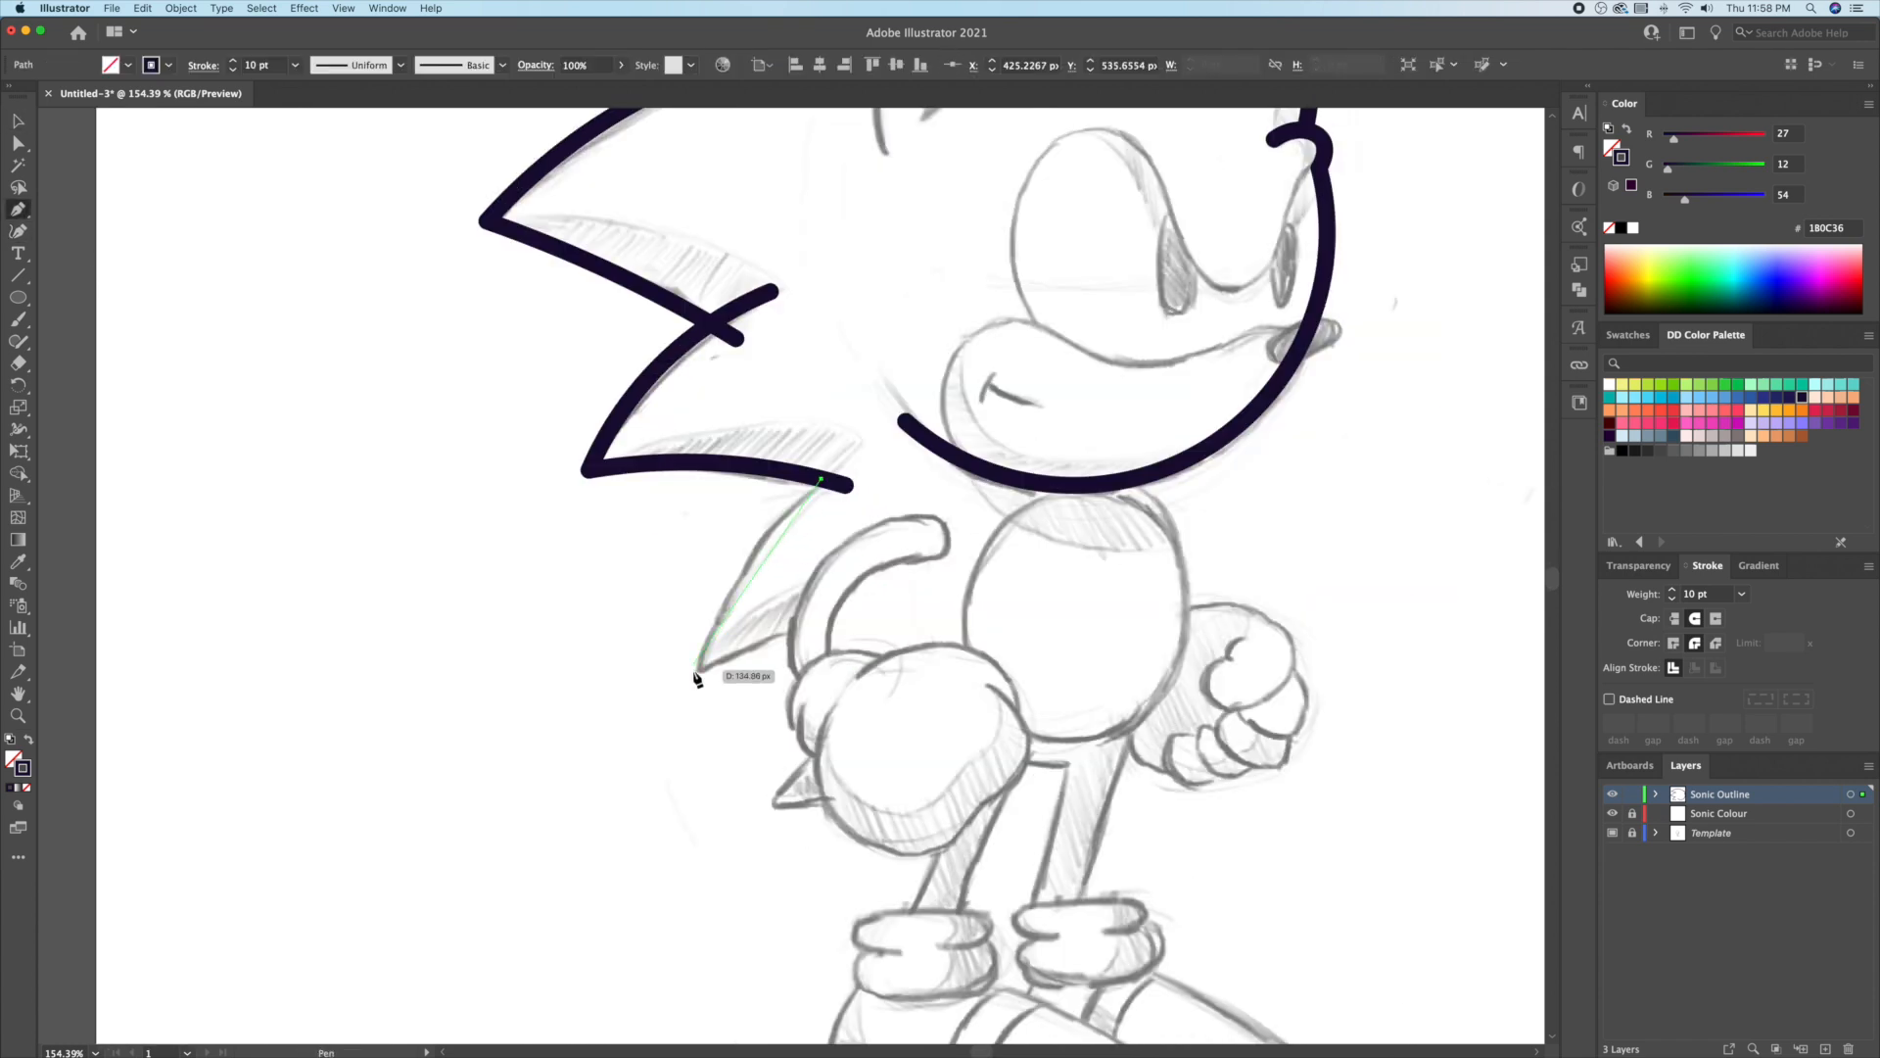
Step: Add the lower quill's zigzag, curving its diagonal and bottom edges
click(695, 671)
click(805, 633)
key(v)
key(shift+grave)
drag(764, 566, 744, 558)
drag(768, 647, 758, 637)
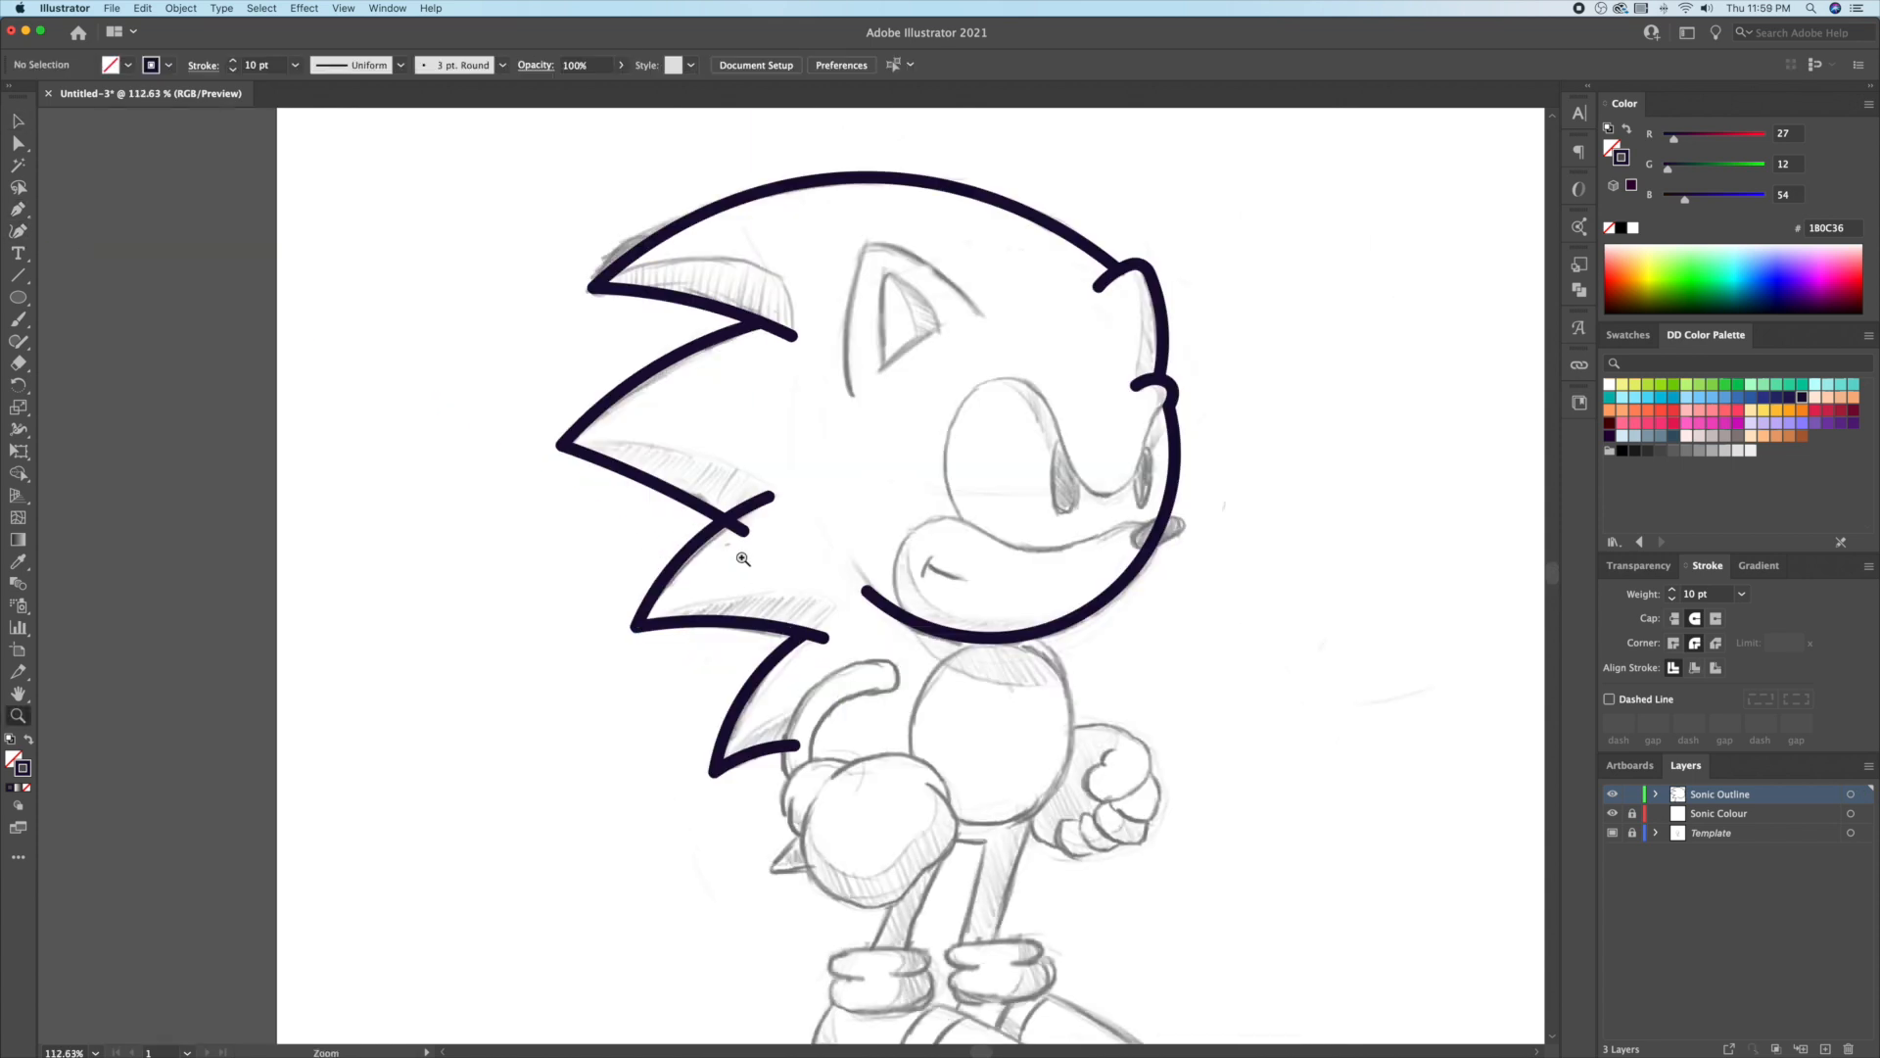
key(z)
drag(717, 504, 791, 506)
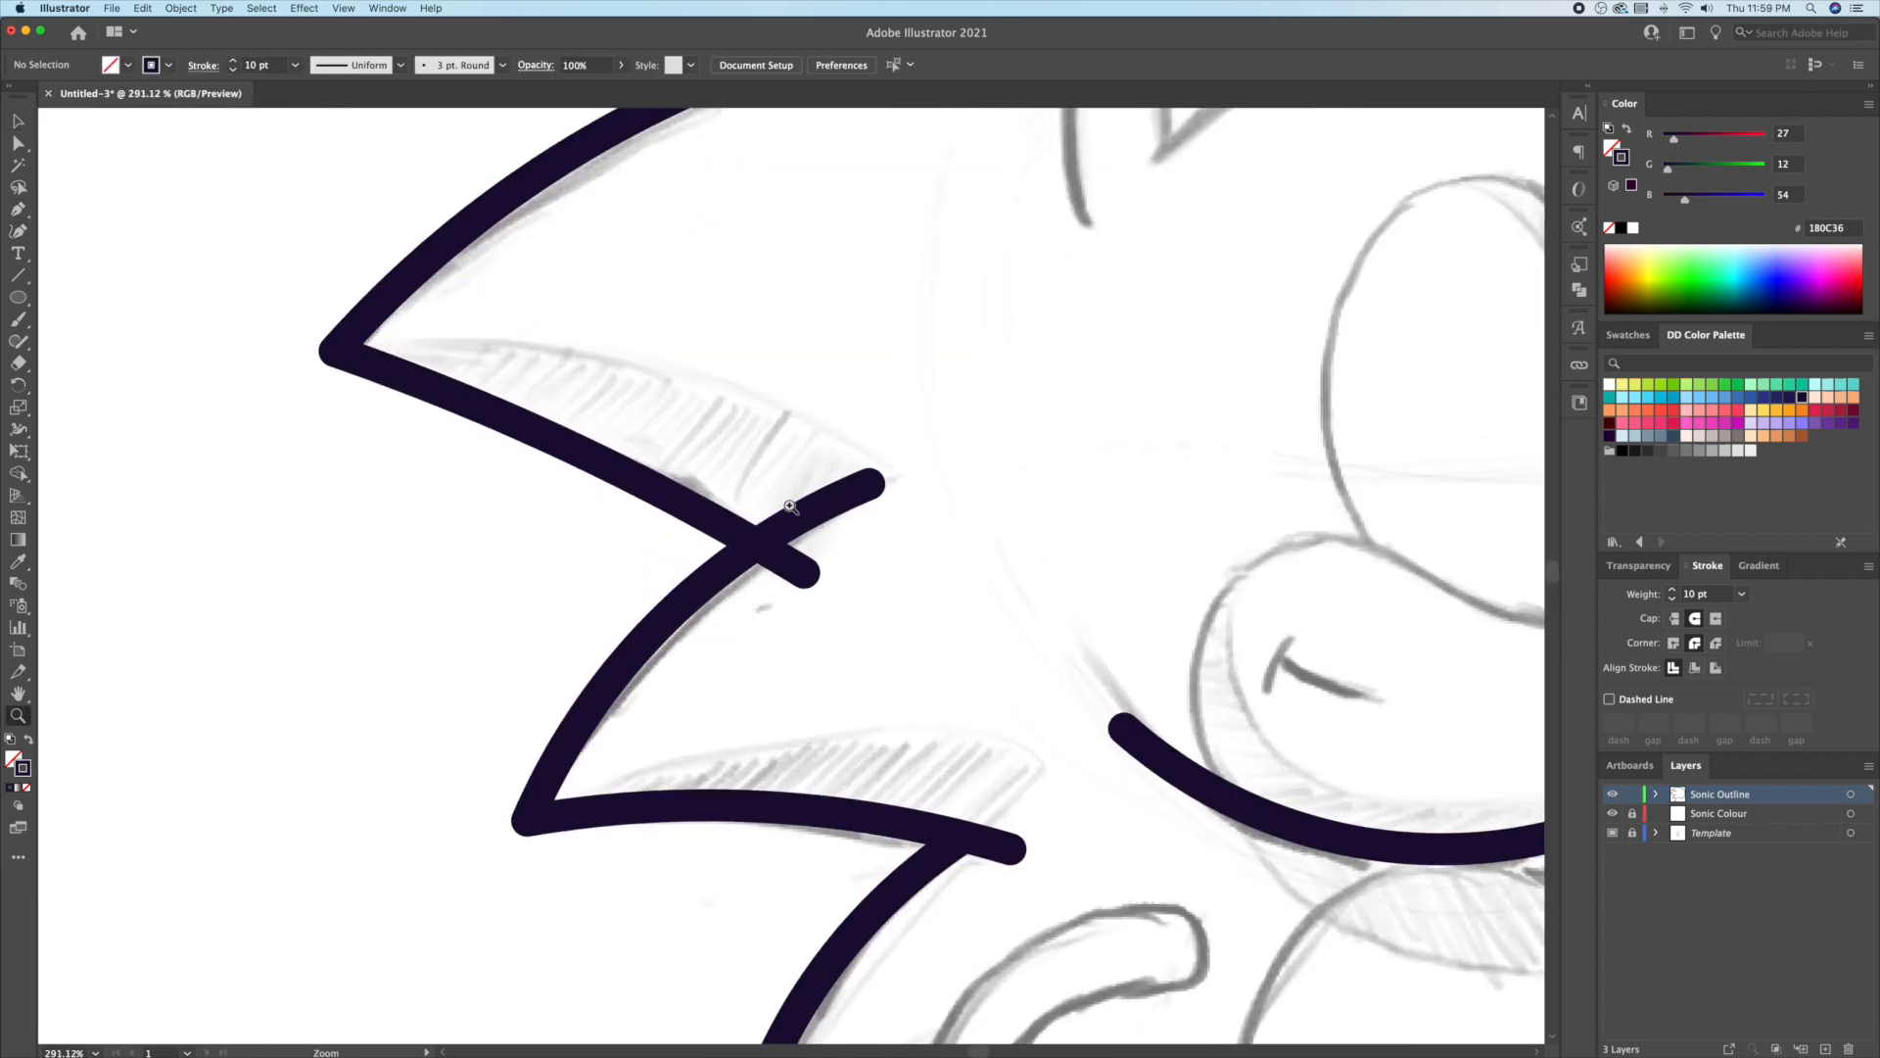
Step: Trim the overshooting stroke where the quills cross, then start a curved line along the eye
key(v)
click(710, 627)
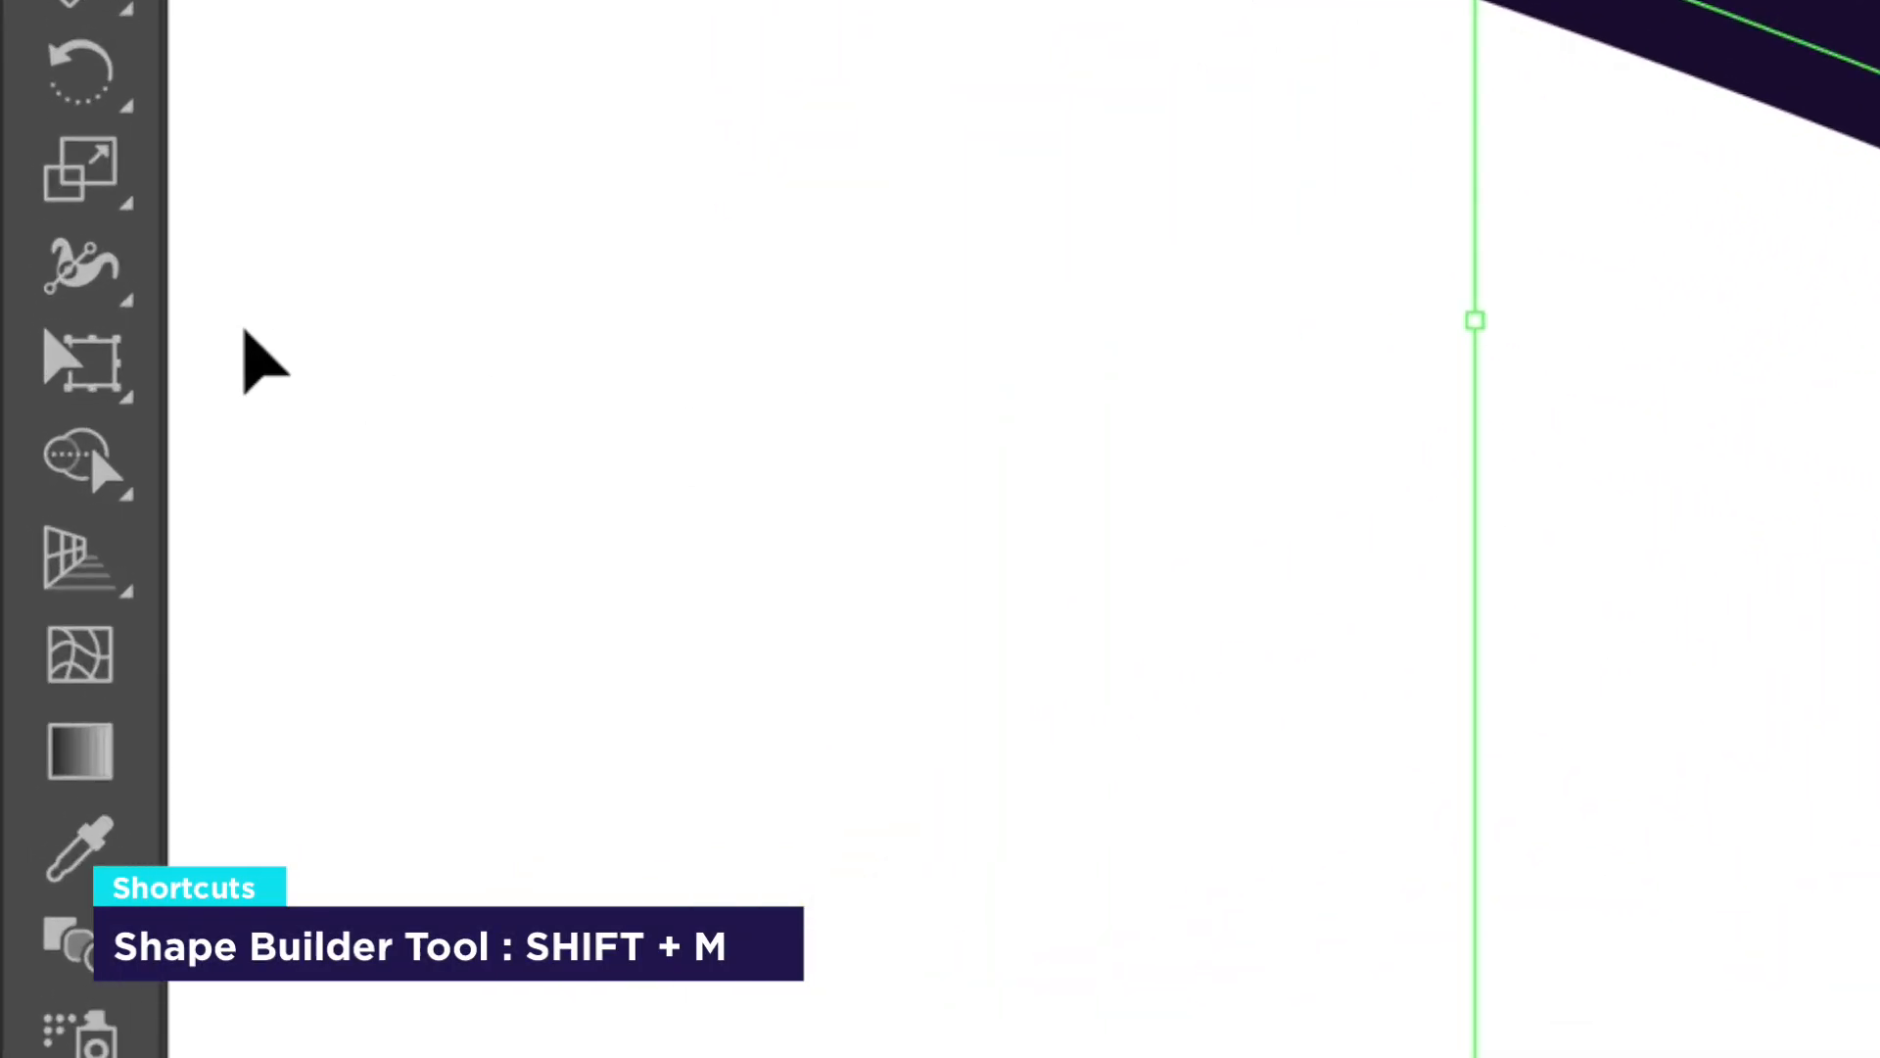
click(87, 460)
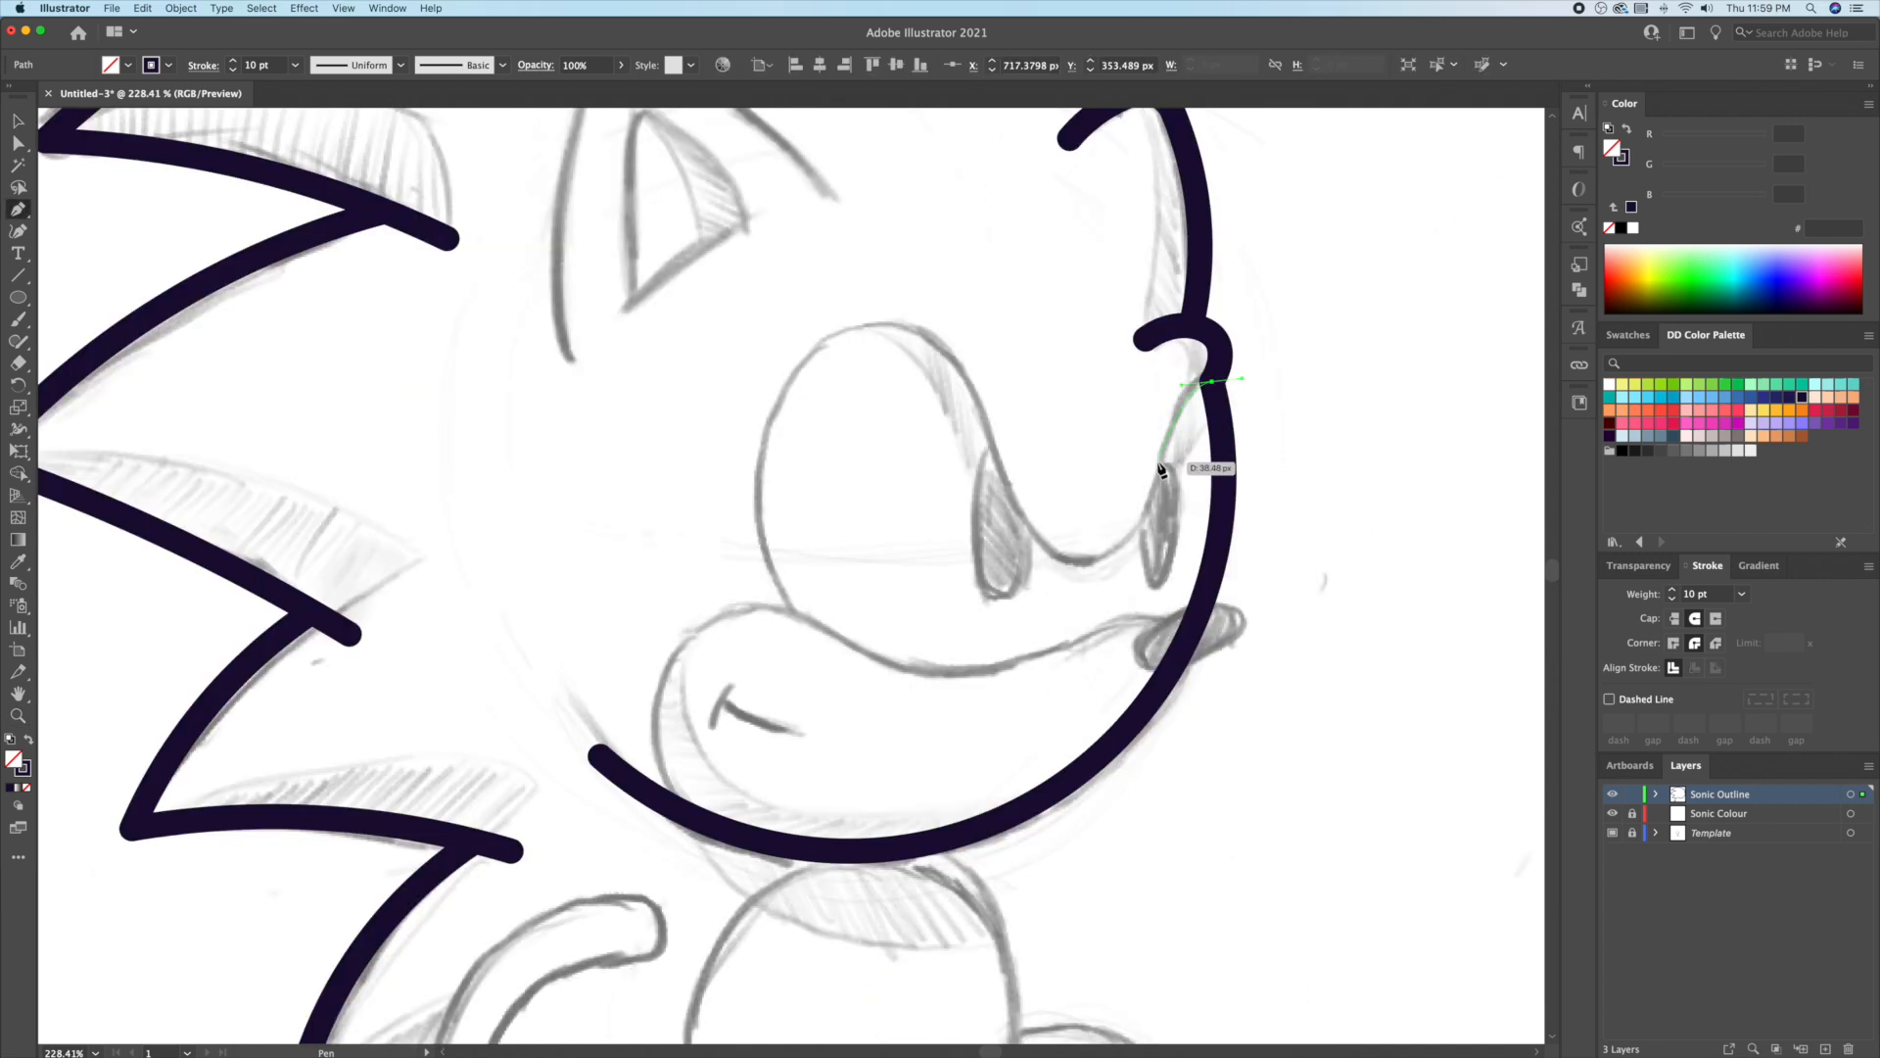
drag(1157, 465, 1036, 561)
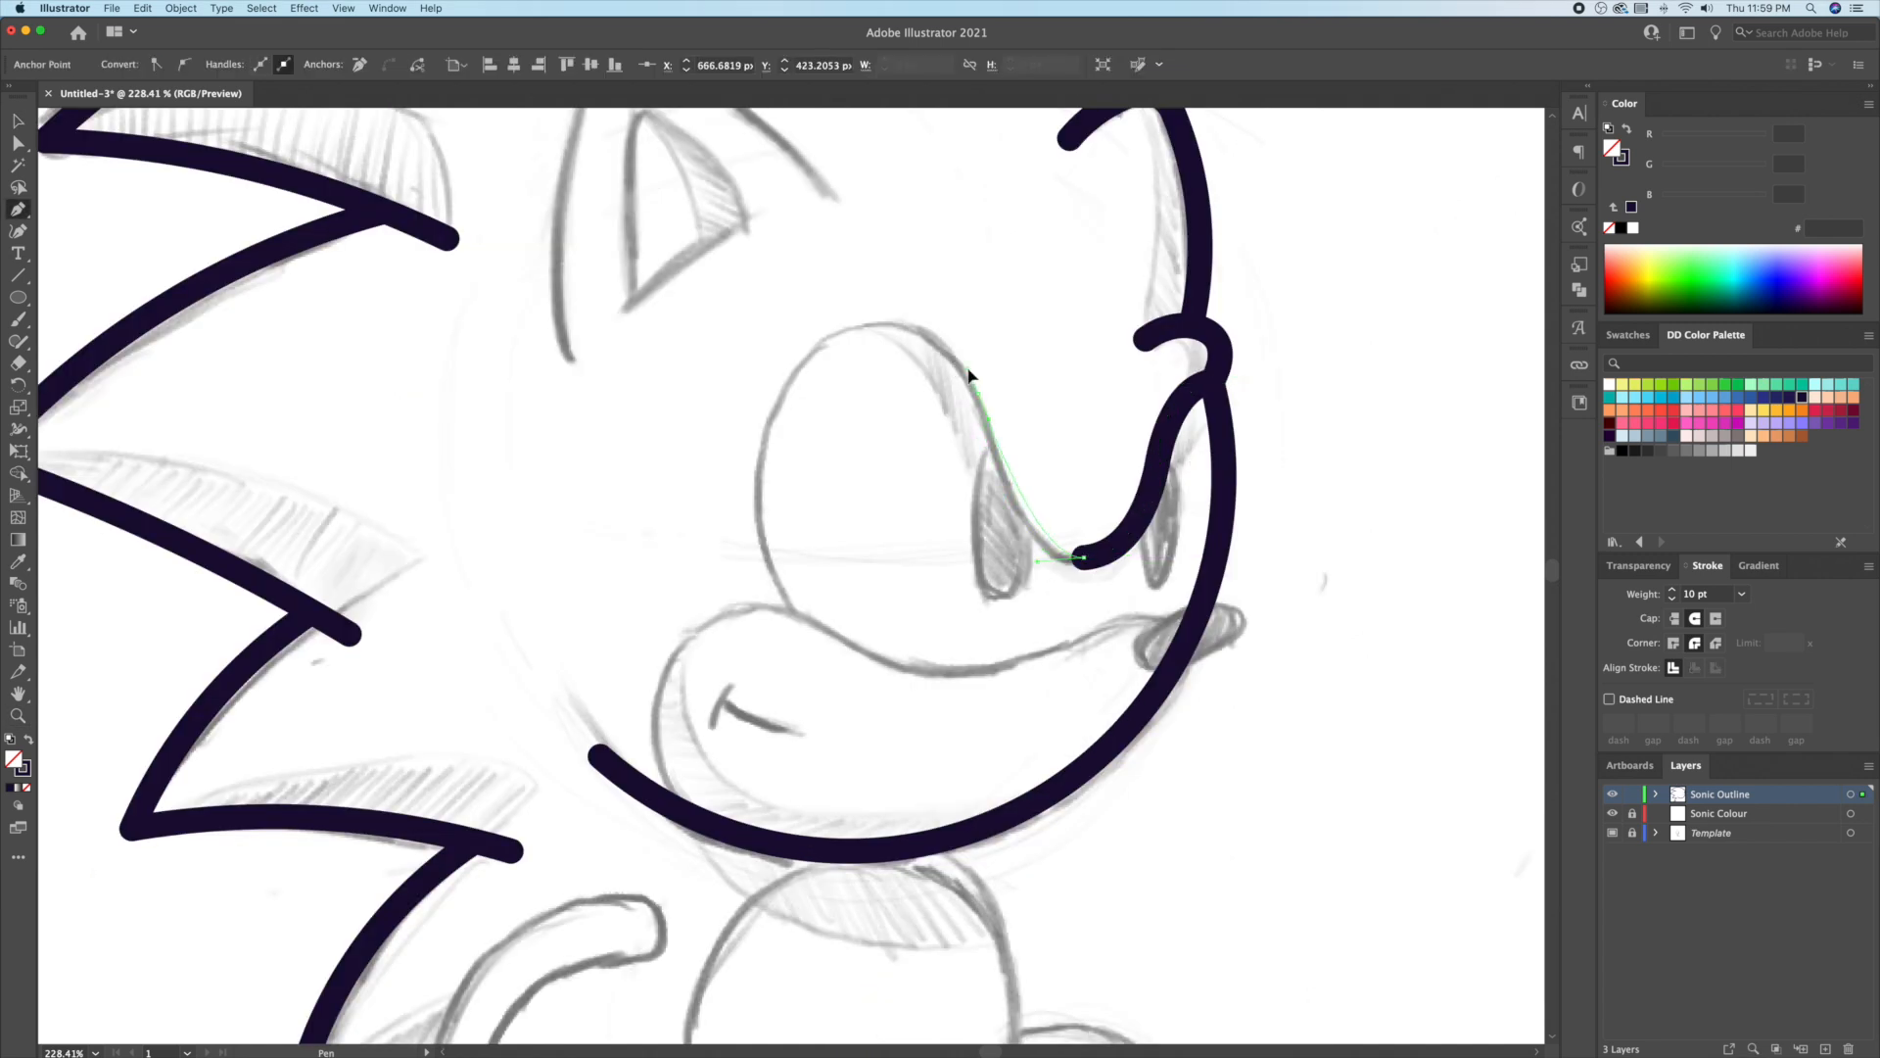
Step: Curve the eye outline around its top and finish it
drag(958, 319, 958, 314)
drag(772, 419, 731, 551)
click(807, 635)
Step: Draw the curved muzzle outline around the snout
super+click(891, 629)
scroll(890, 629, down, 3)
drag(1164, 545, 1134, 531)
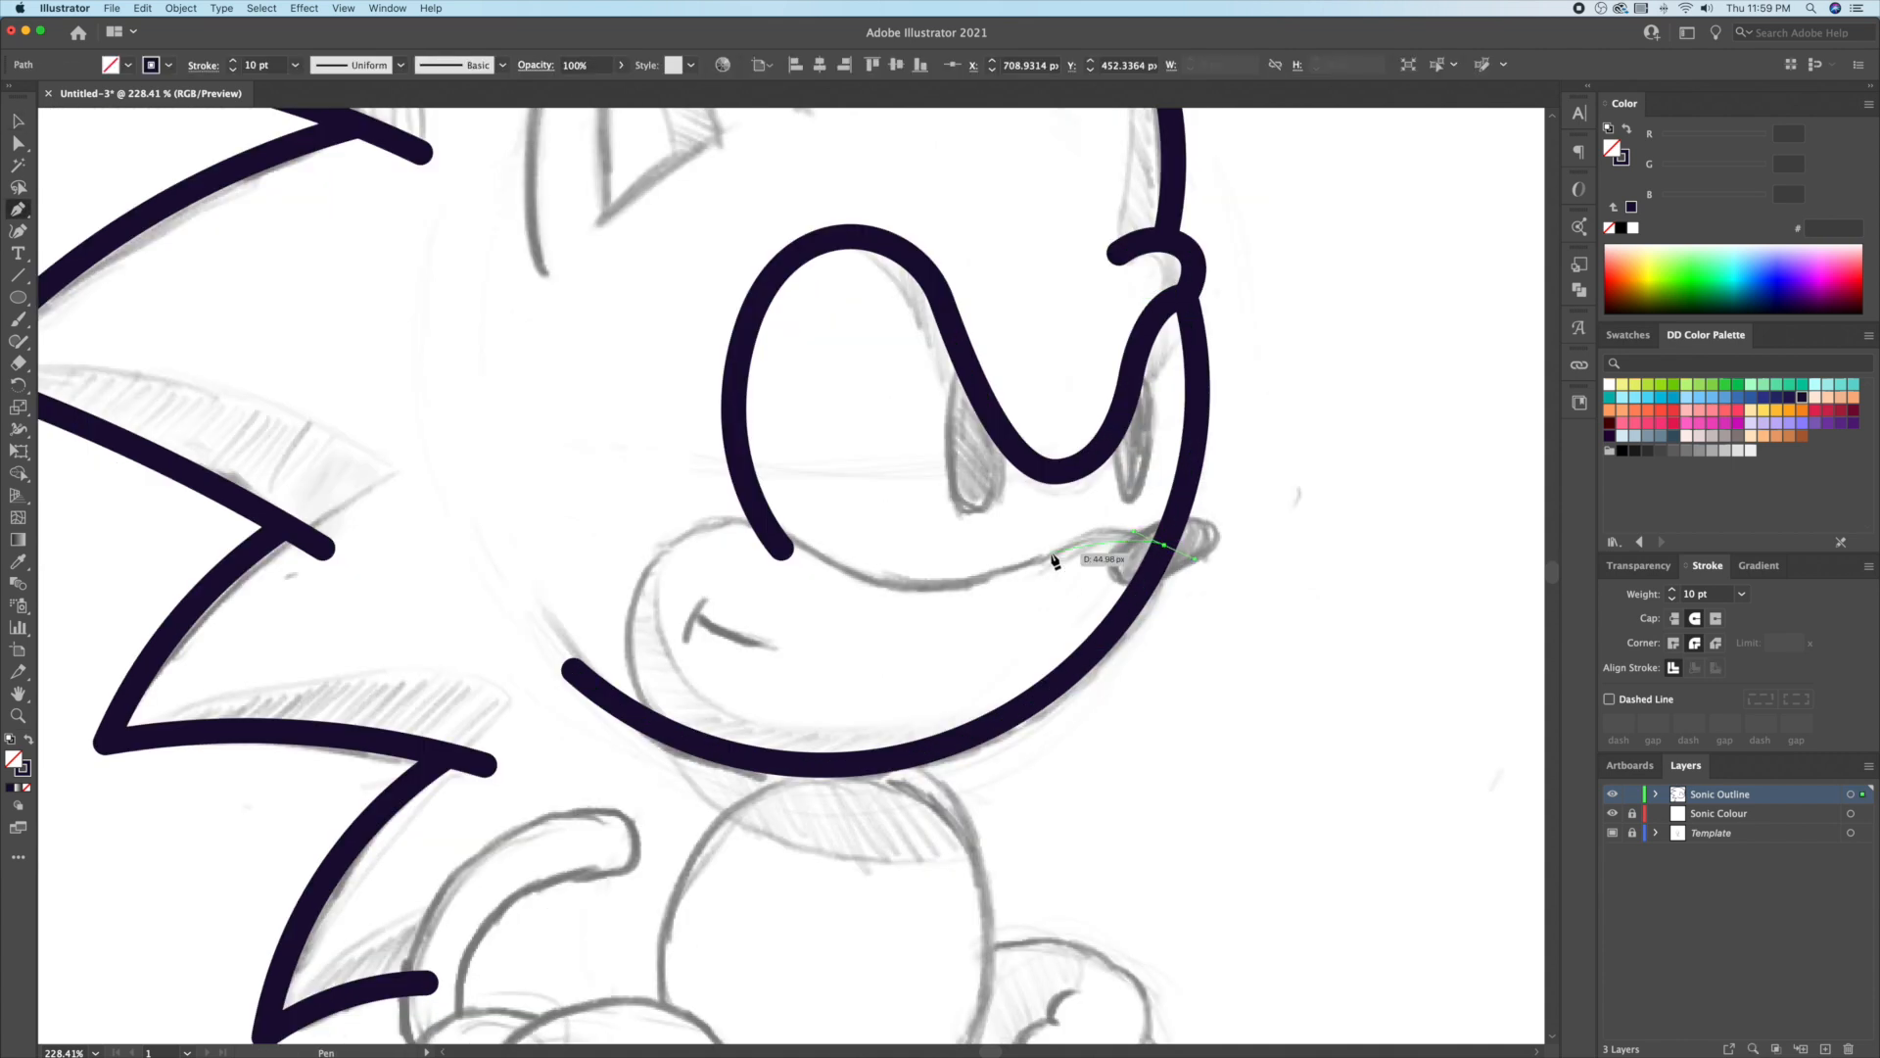
drag(1001, 592, 1001, 588)
drag(800, 557, 800, 552)
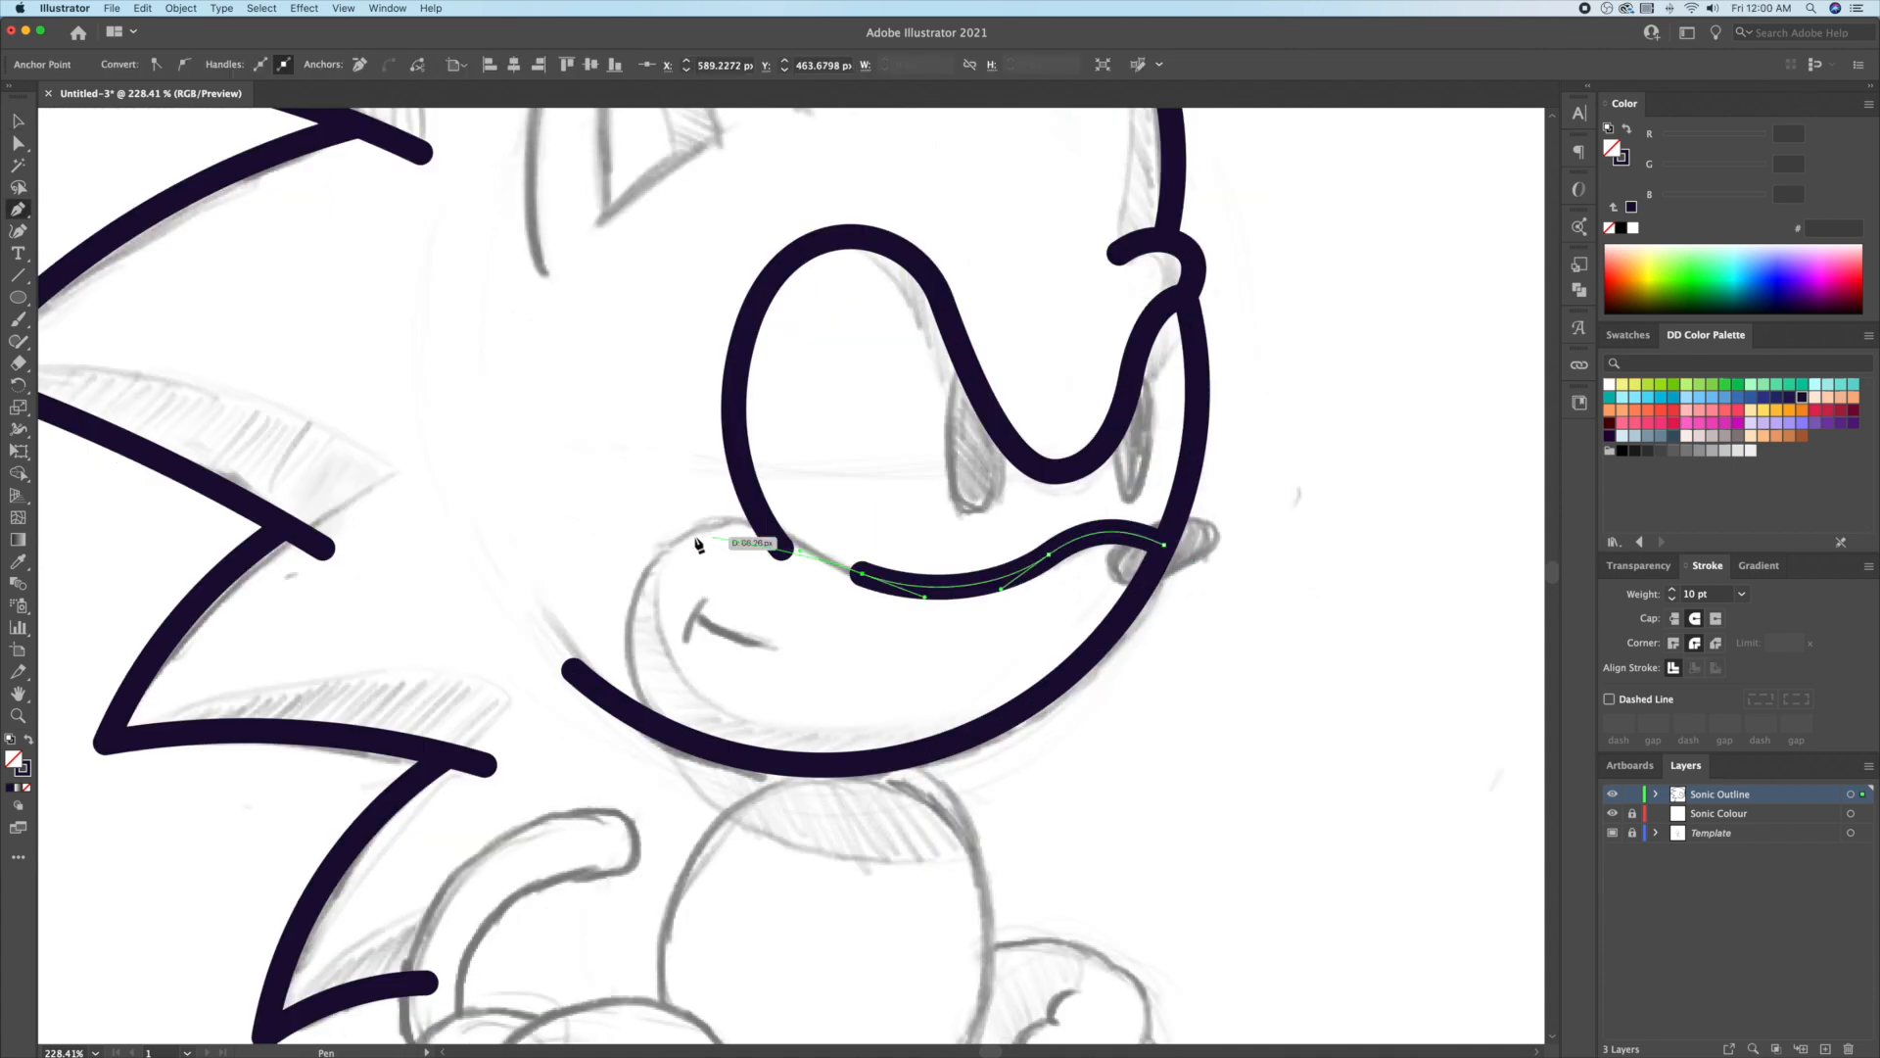
drag(568, 596, 568, 596)
drag(663, 728, 711, 748)
Step: Adjust the muzzle anchors and end point to smooth the curve
key(a)
click(663, 545)
drag(664, 546, 673, 549)
drag(800, 550, 801, 556)
drag(662, 730, 682, 738)
key(v)
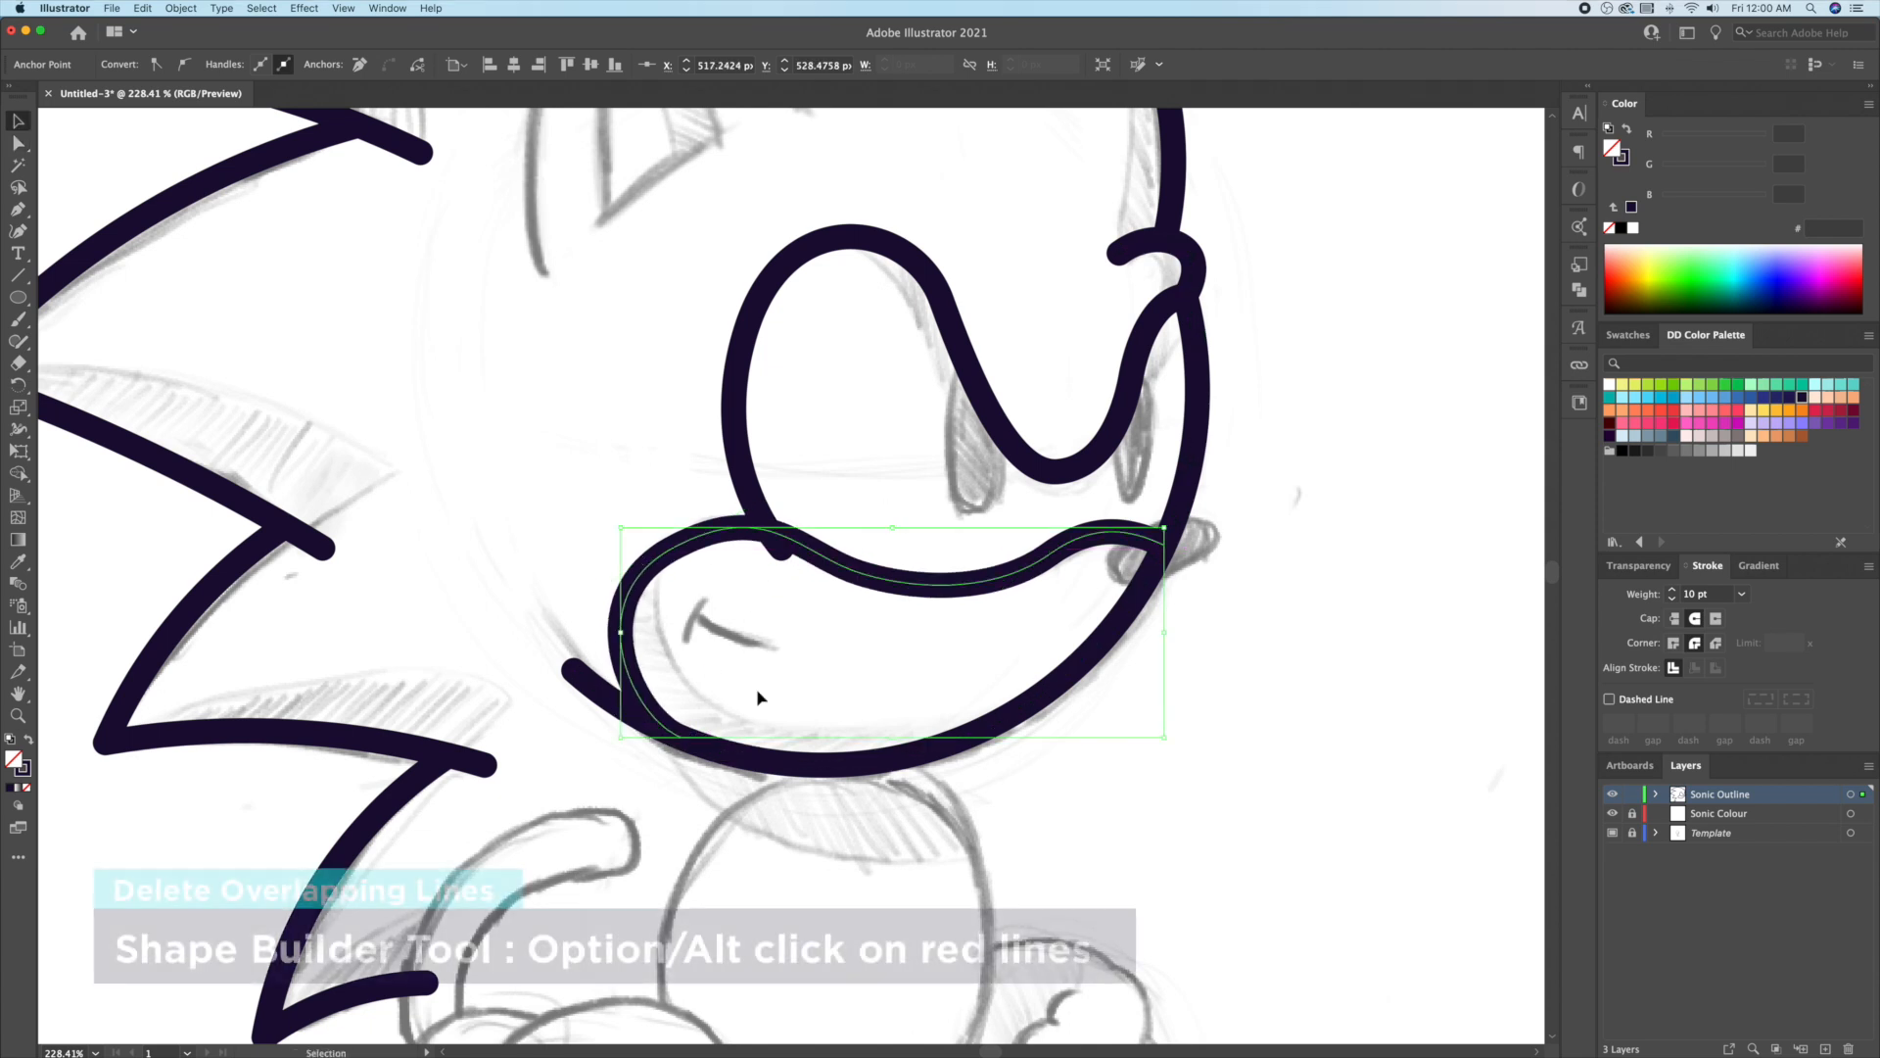
click(757, 692)
Step: Remove the muzzle line's overlapping pieces with Shape Builder
key(z)
drag(846, 492, 924, 506)
click(741, 568)
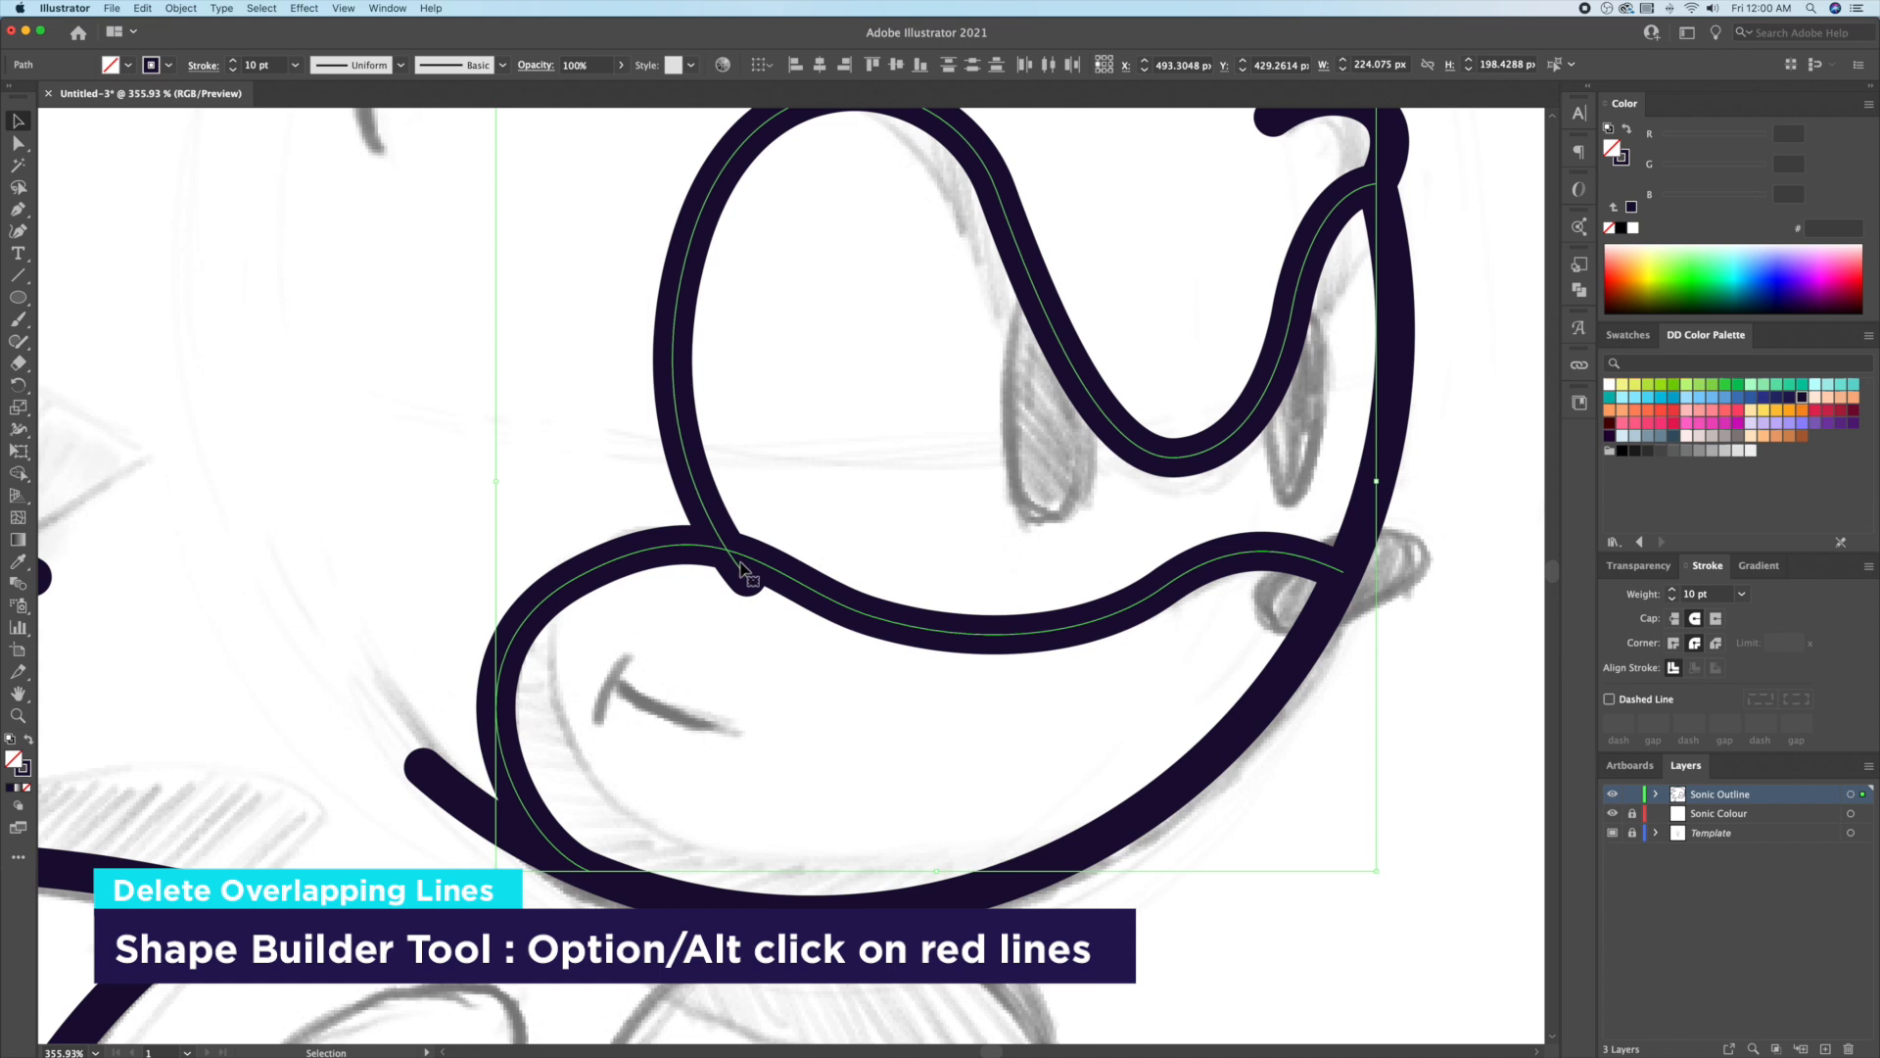
click(19, 474)
alt+click(746, 580)
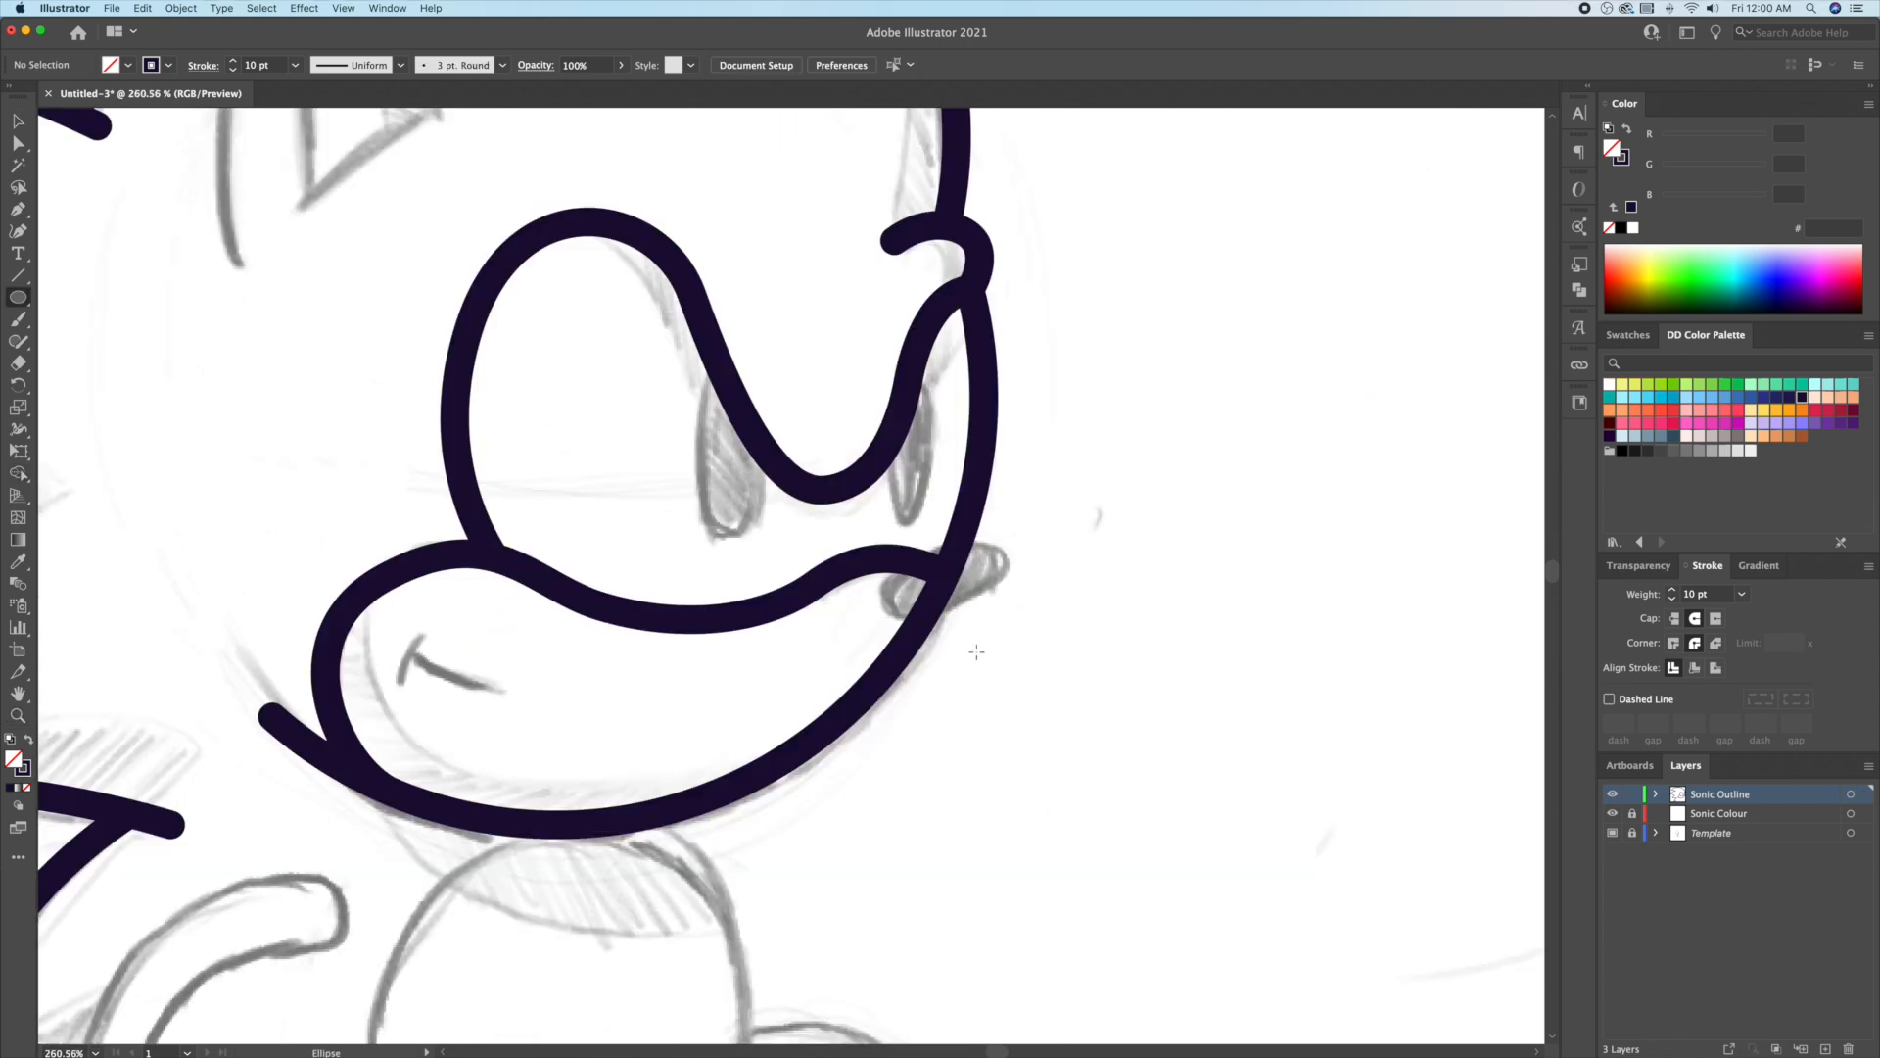
Step: Add a solid navy oval nose at the tip of the snout
mouse_move(964, 648)
mouse_down()
mouse_move(1071, 679)
mouse_move(1095, 619)
mouse_up()
key(shift+x)
key(r)
key(v)
mouse_move(1047, 663)
mouse_down()
mouse_move(979, 571)
mouse_move(1008, 522)
mouse_up()
click(1136, 584)
Step: Draw a left pupil oval with the 10 pt eye stroke and copy it into the right eye
drag(963, 473, 998, 566)
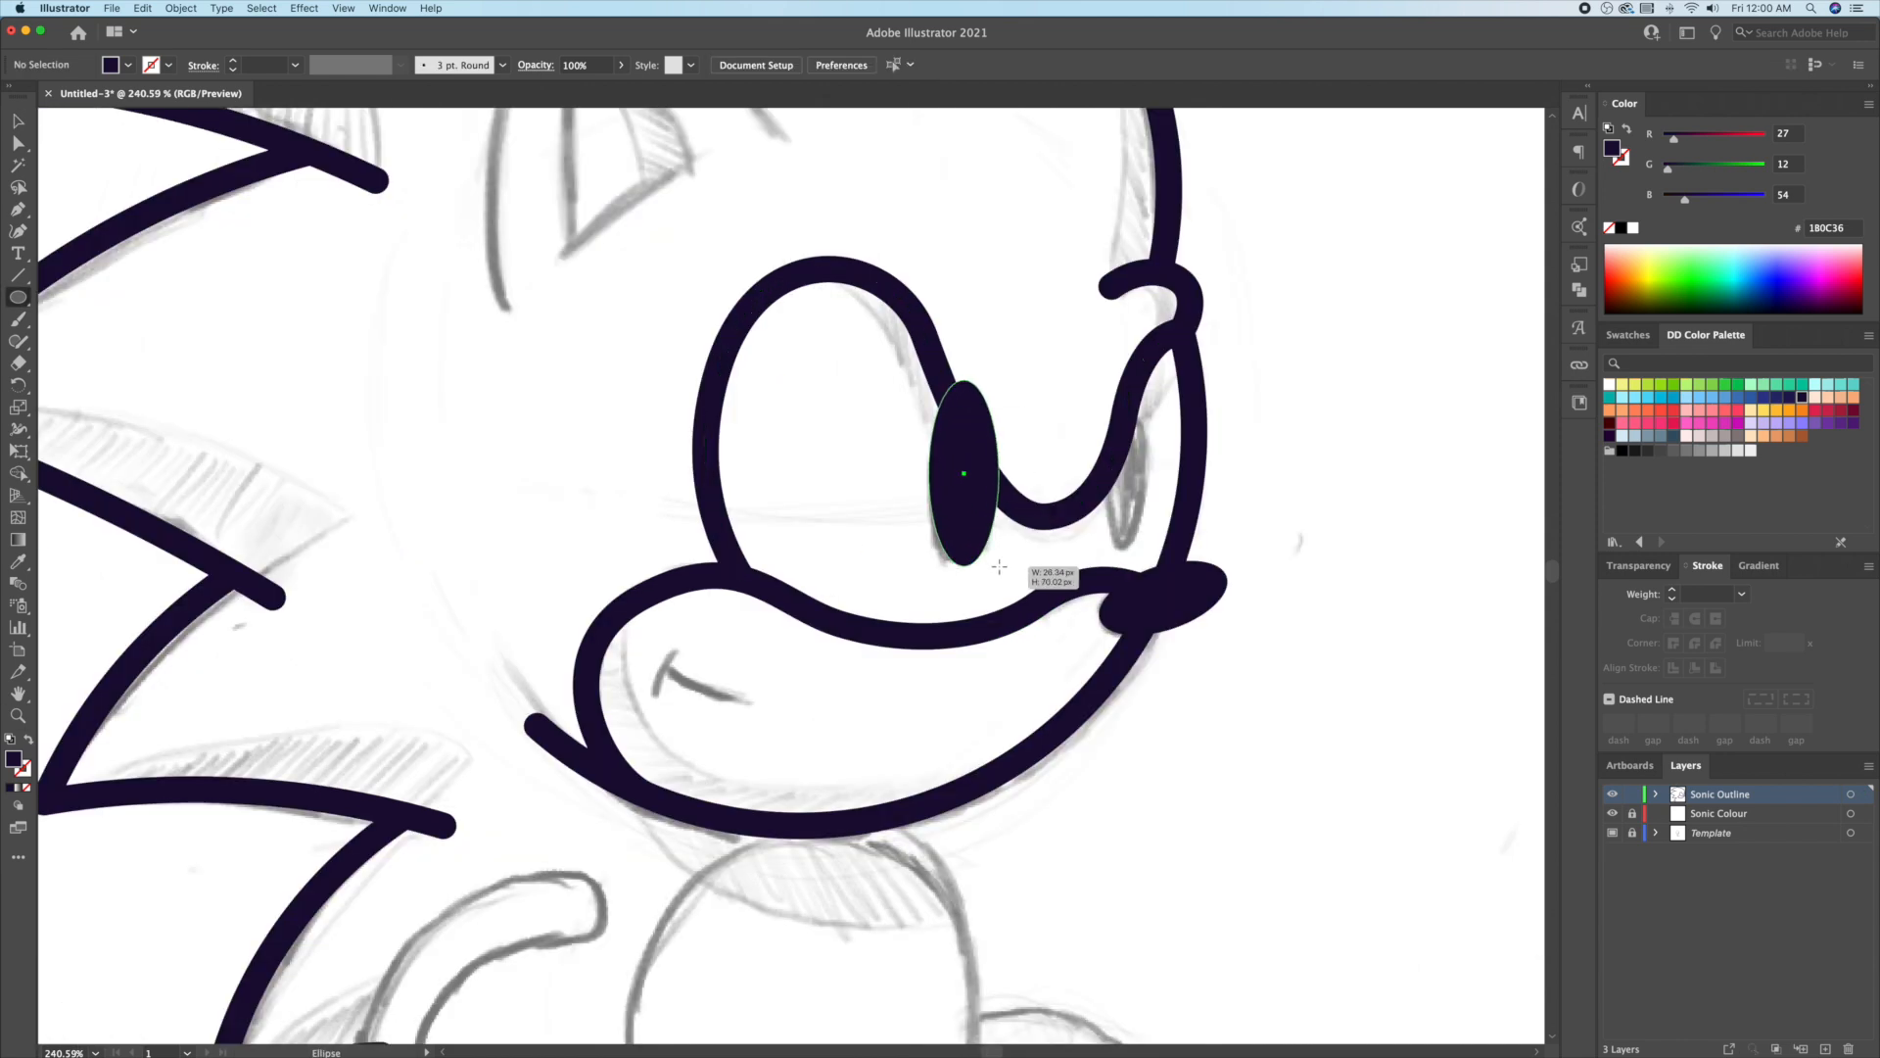
key(i)
click(1061, 514)
key(v)
click(1074, 460)
drag(1000, 489, 1163, 465)
drag(1159, 357, 1154, 373)
drag(1155, 449, 1144, 519)
Step: Tilt the right pupil, then narrow and tilt the left pupil slightly clockwise
click(1068, 415)
scroll(1067, 415, up, 5)
click(1241, 578)
key(r)
drag(1256, 369, 1263, 380)
key(v)
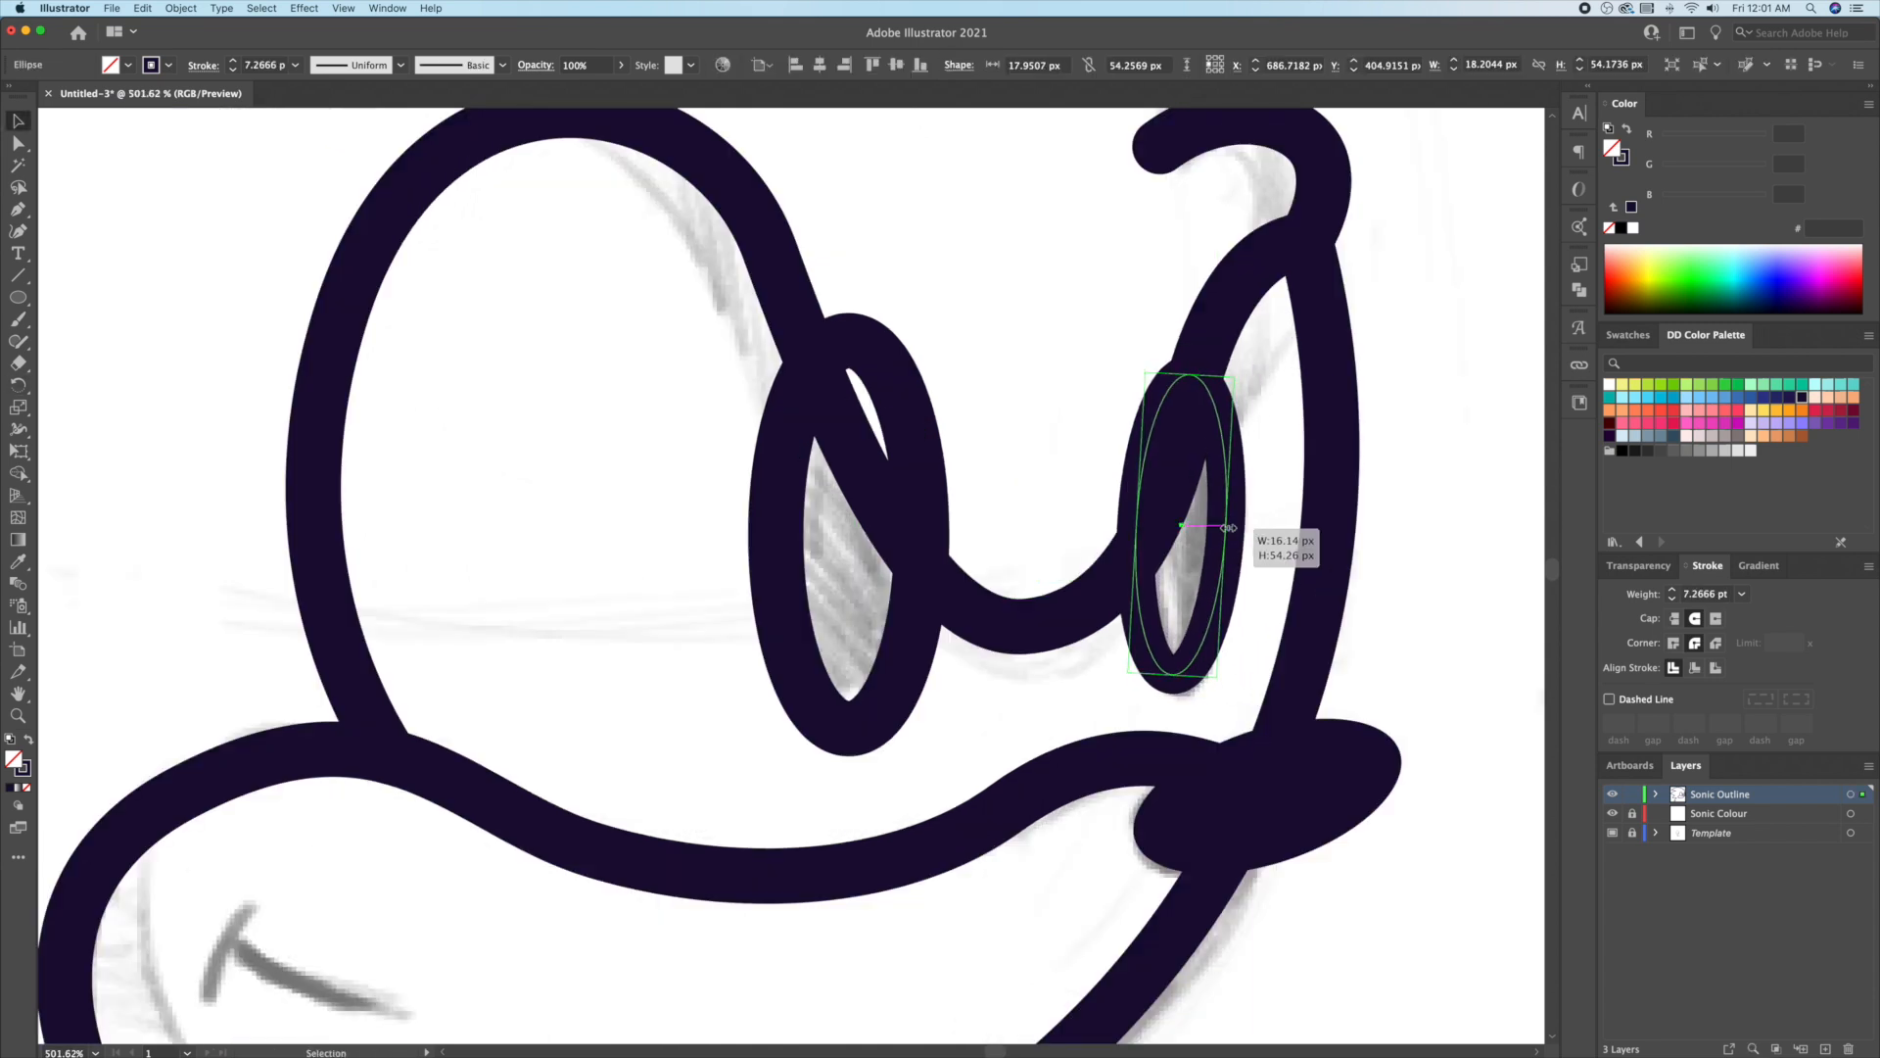
click(921, 483)
drag(776, 535, 792, 535)
key(r)
drag(994, 347, 1001, 354)
key(v)
Step: Remove the pupil arcs above the eye line with Shape Builder
shift+click(1139, 457)
shift+click(1079, 607)
click(18, 473)
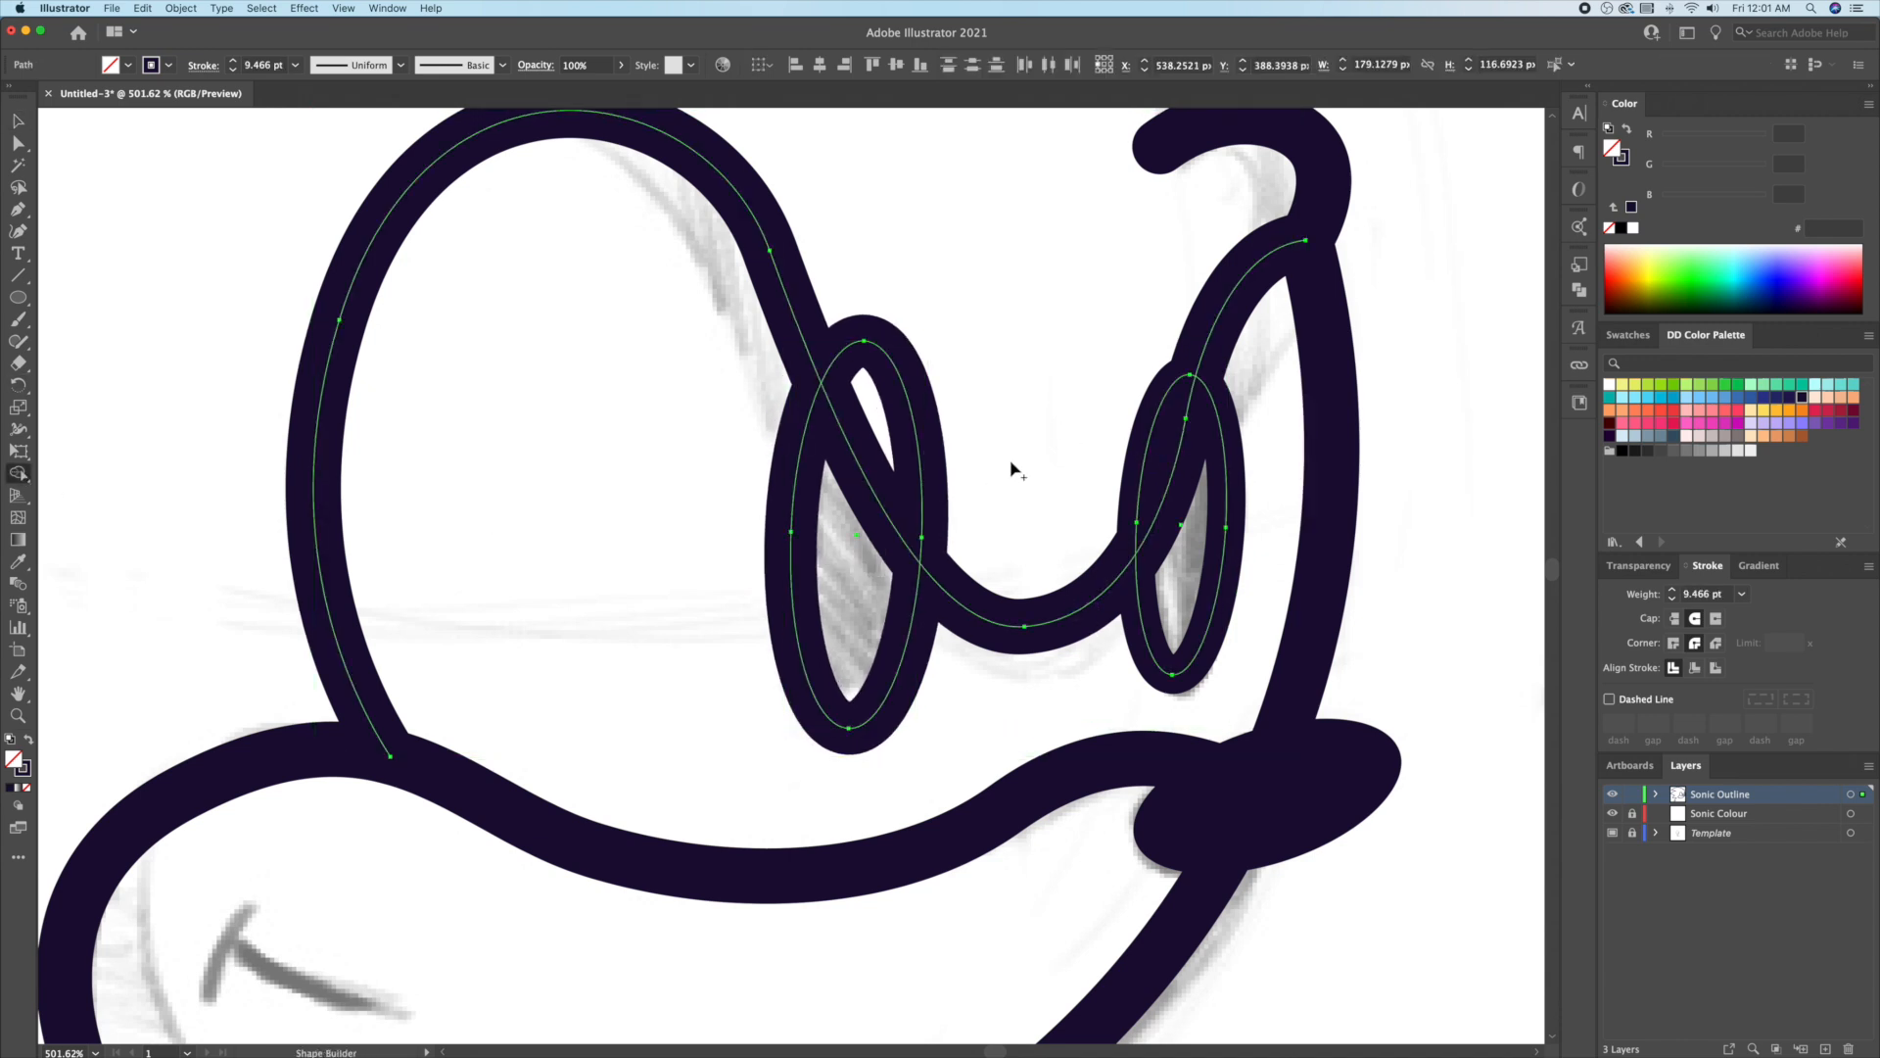
alt+click(922, 472)
Step: Draw the outer ear outline with curved edges and a rounded tip
click(1002, 470)
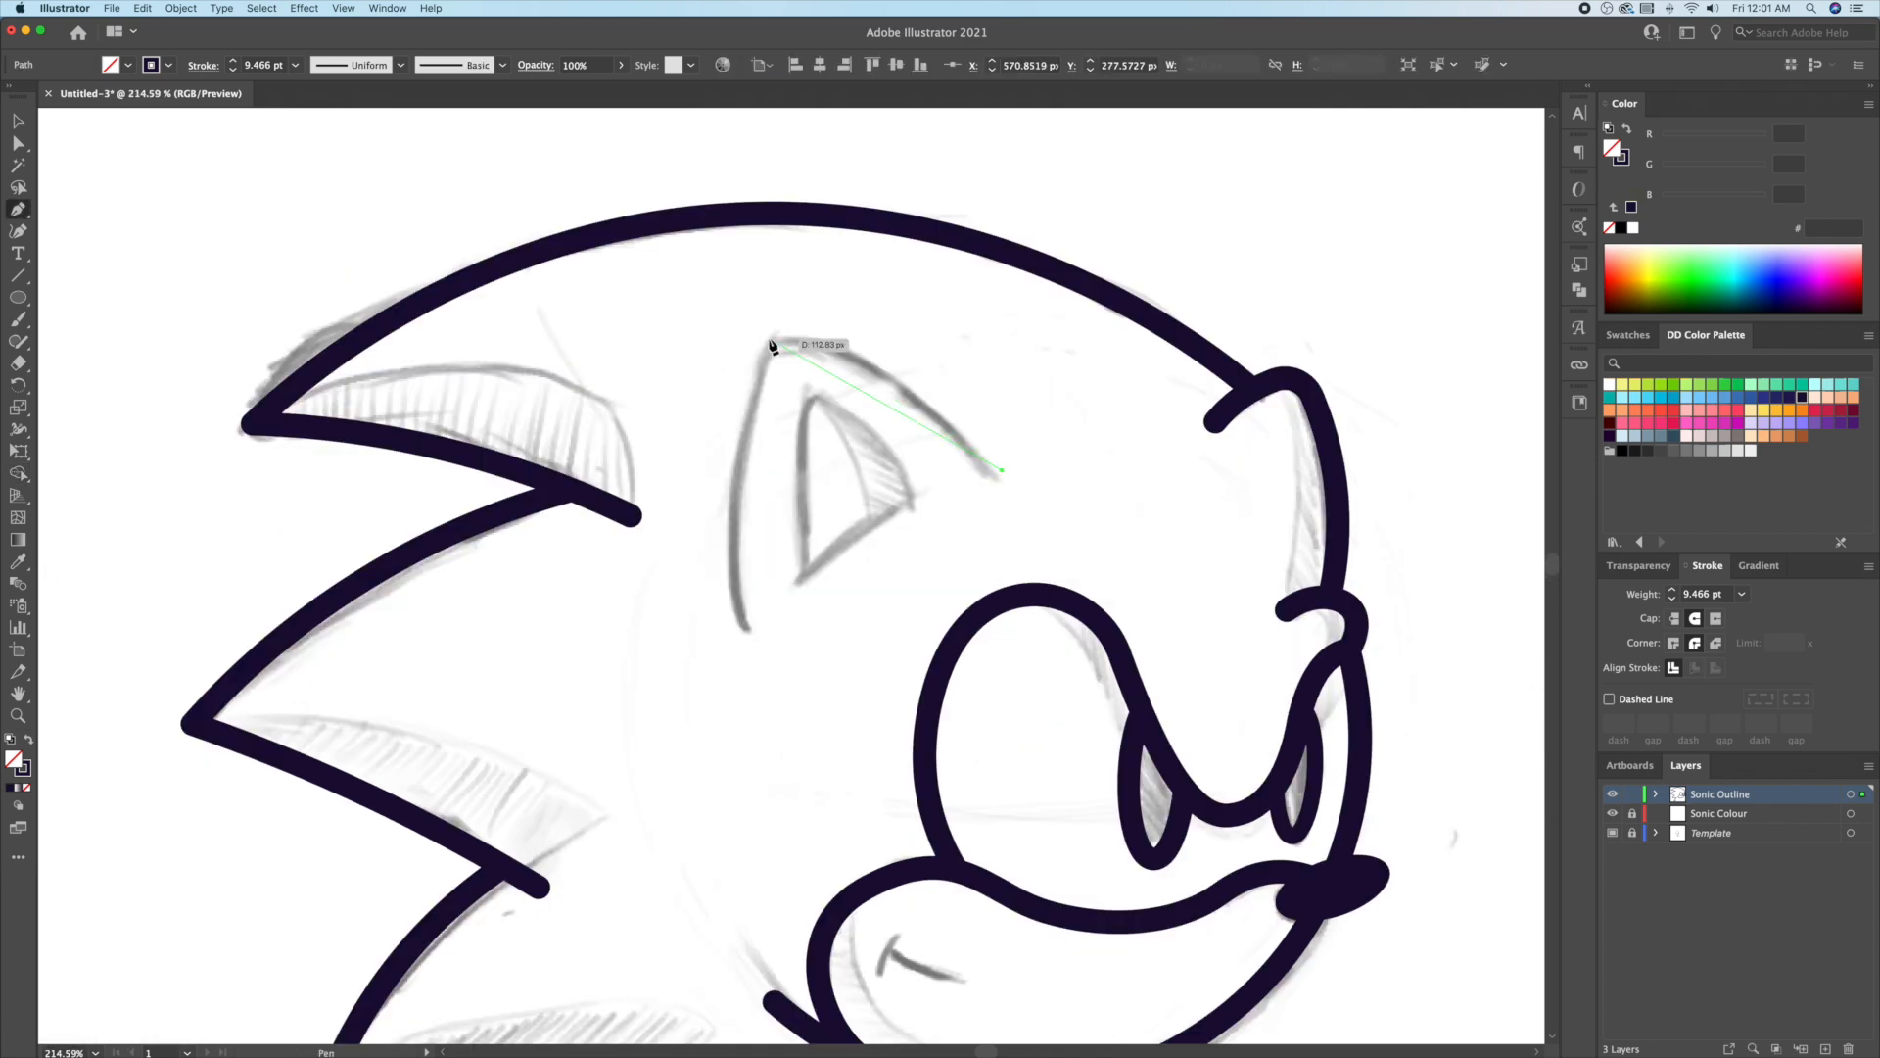
click(768, 339)
click(750, 625)
key(v)
click(19, 231)
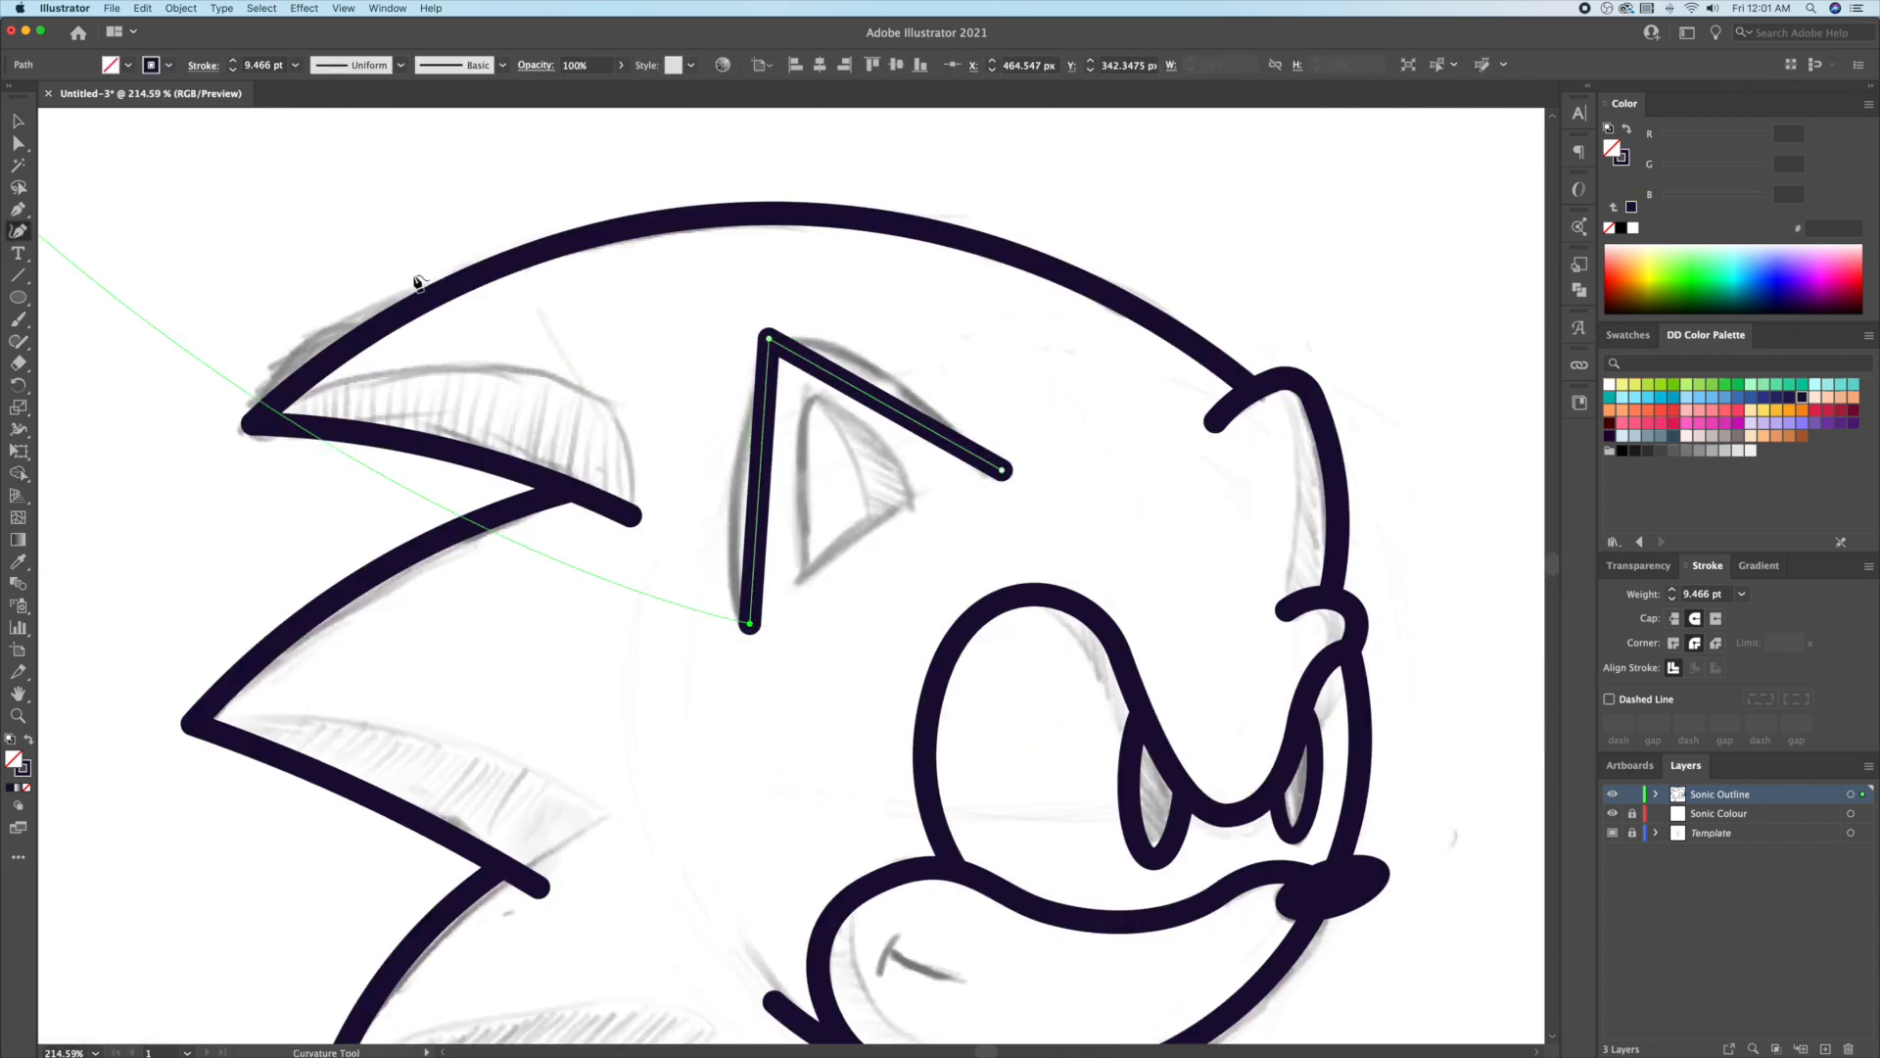
drag(889, 406, 890, 372)
drag(750, 480, 730, 479)
key(a)
drag(786, 374, 807, 394)
click(863, 448)
key(v)
Step: Add a closed inner-ear triangle, reposition its corners and bow its sides slightly
click(800, 575)
click(927, 493)
click(813, 393)
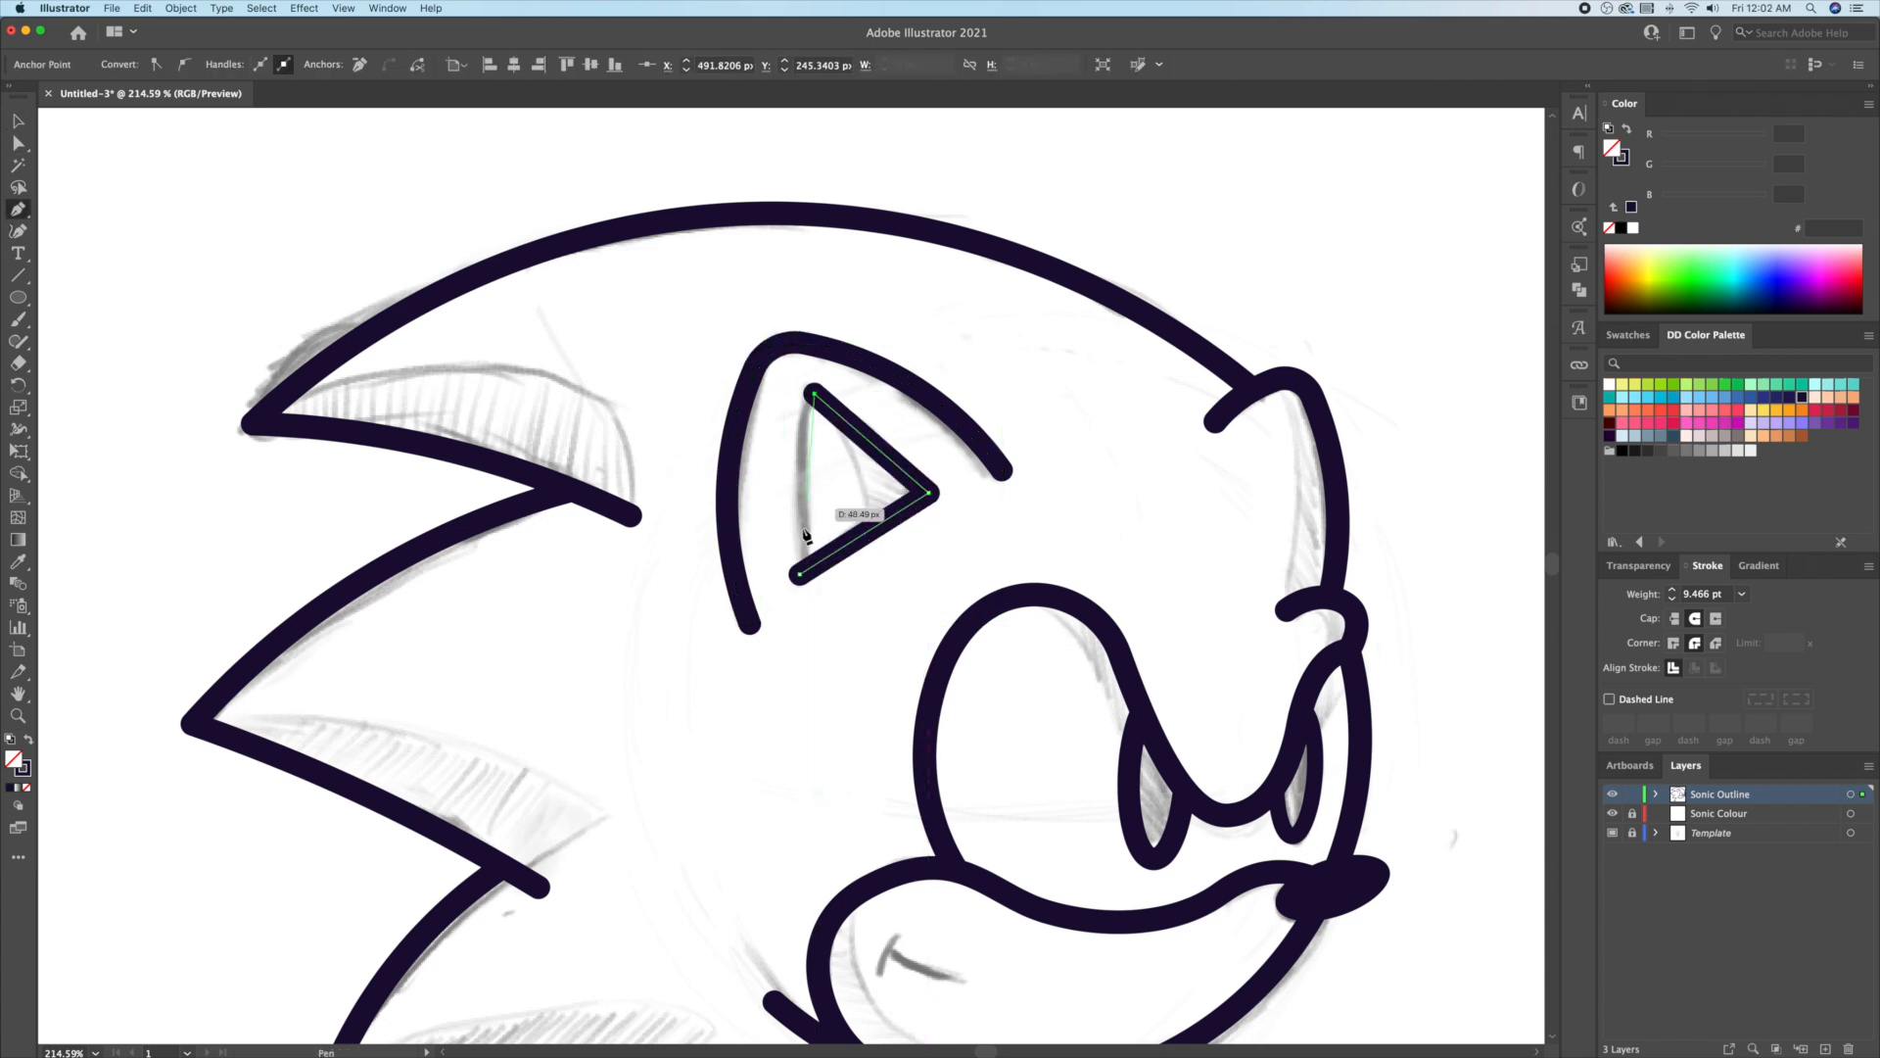
click(801, 575)
key(v)
click(19, 145)
drag(928, 492, 940, 489)
drag(814, 394, 801, 400)
click(20, 230)
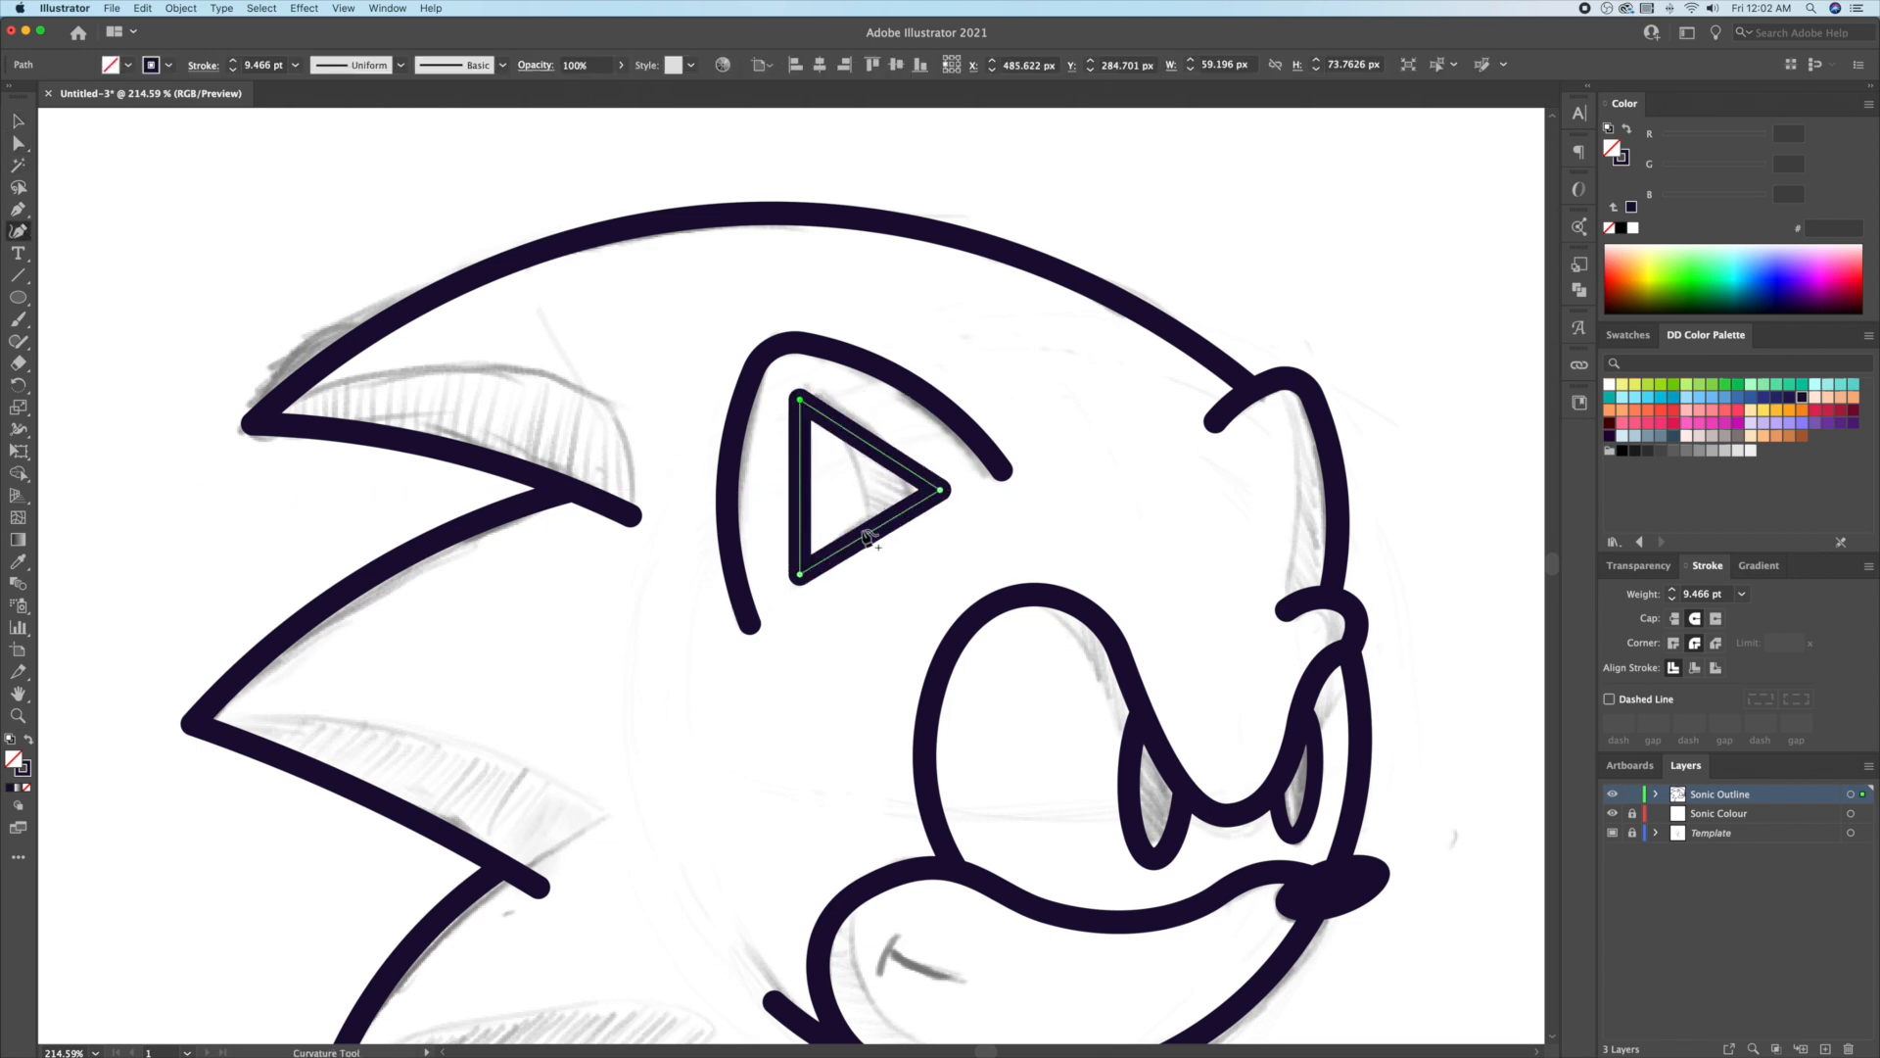
click(867, 526)
click(866, 433)
drag(800, 480, 791, 479)
Step: Pen a two-point arm line from the spikes to the glove and bend it into a curve
key(p)
scroll(1062, 520, down, 10)
click(851, 395)
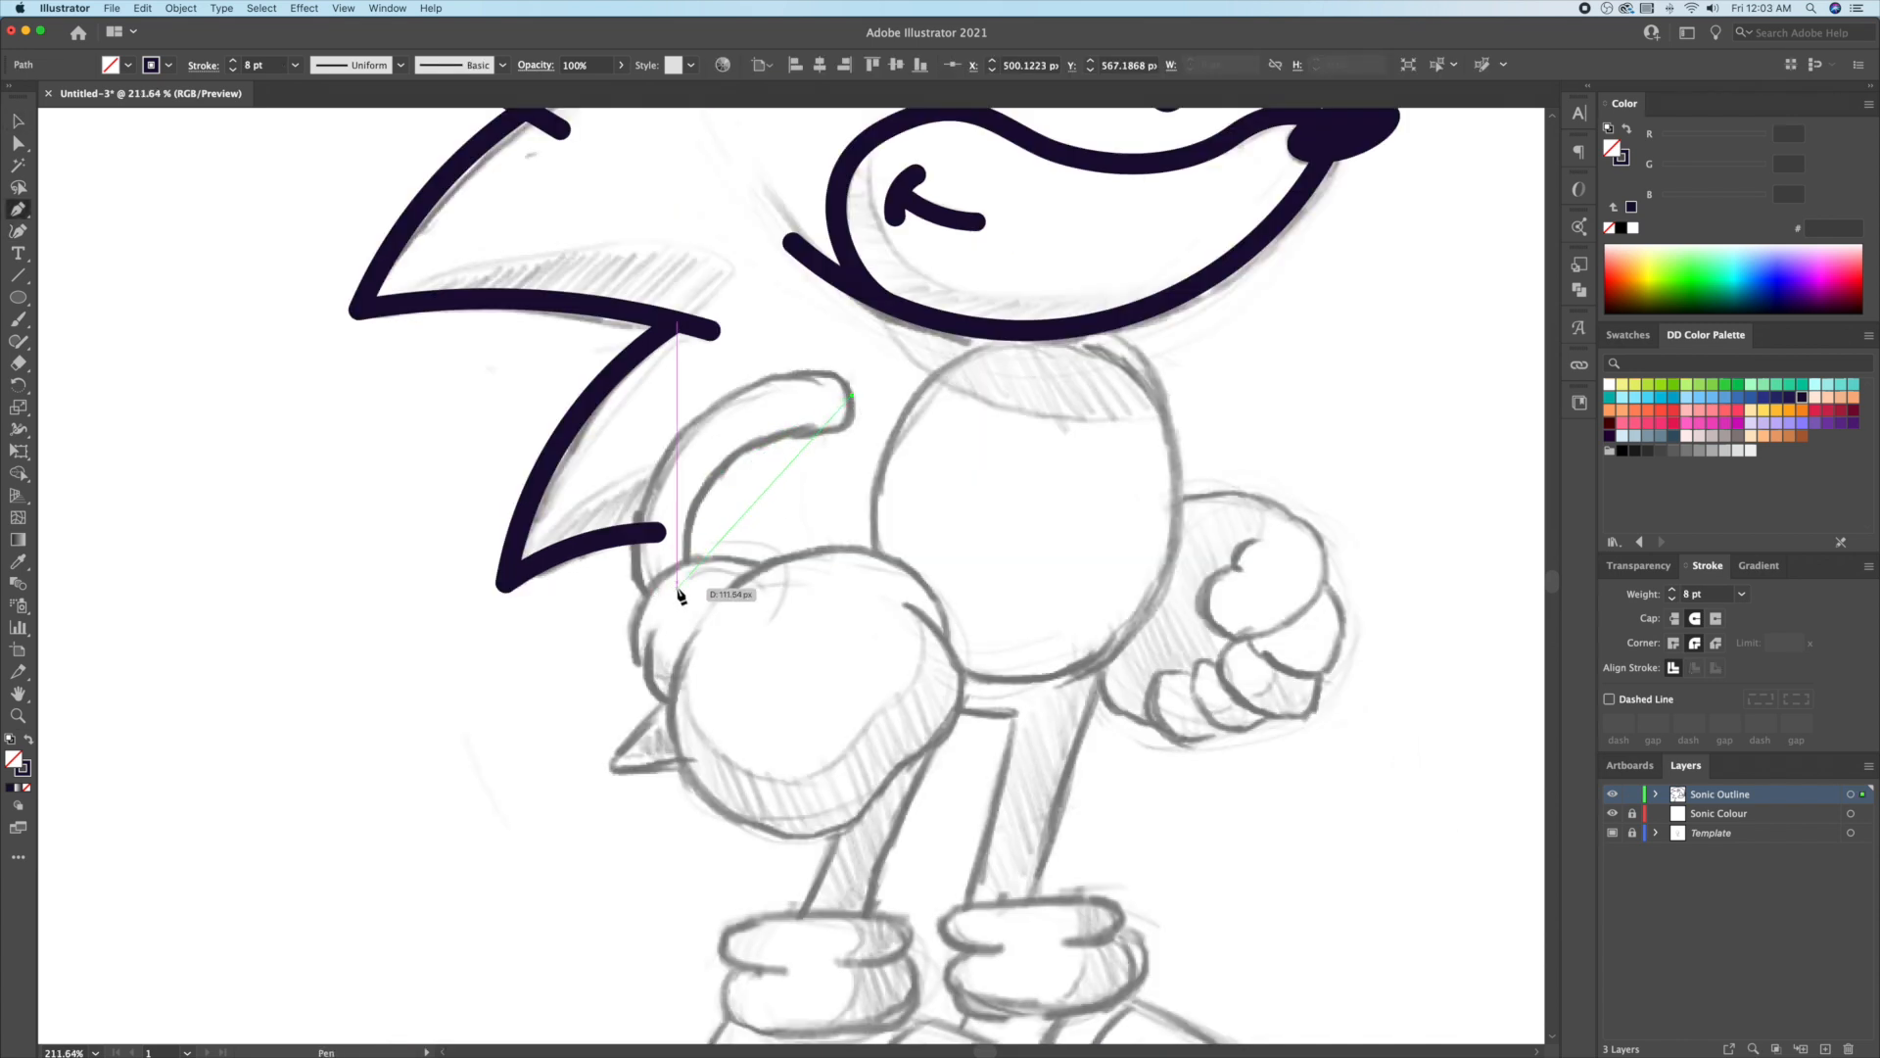
click(677, 589)
key(v)
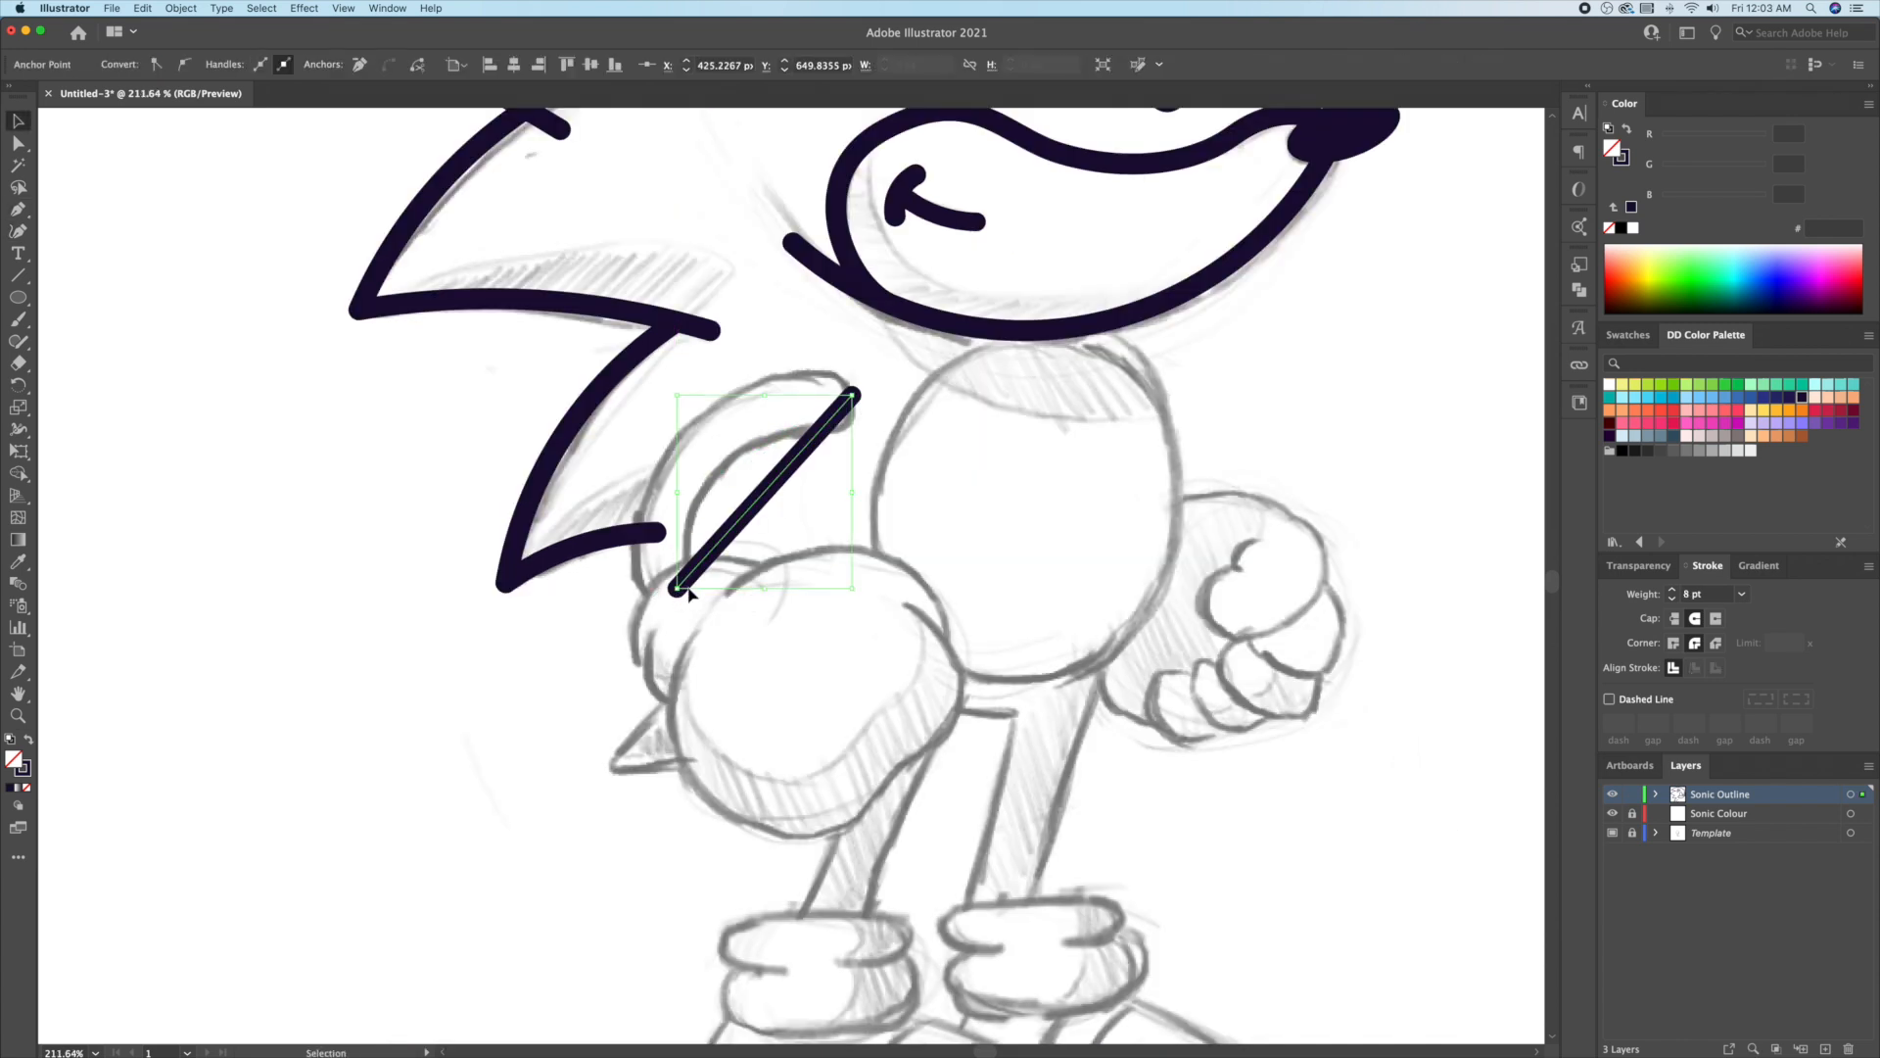
click(18, 232)
drag(763, 504, 691, 475)
key(v)
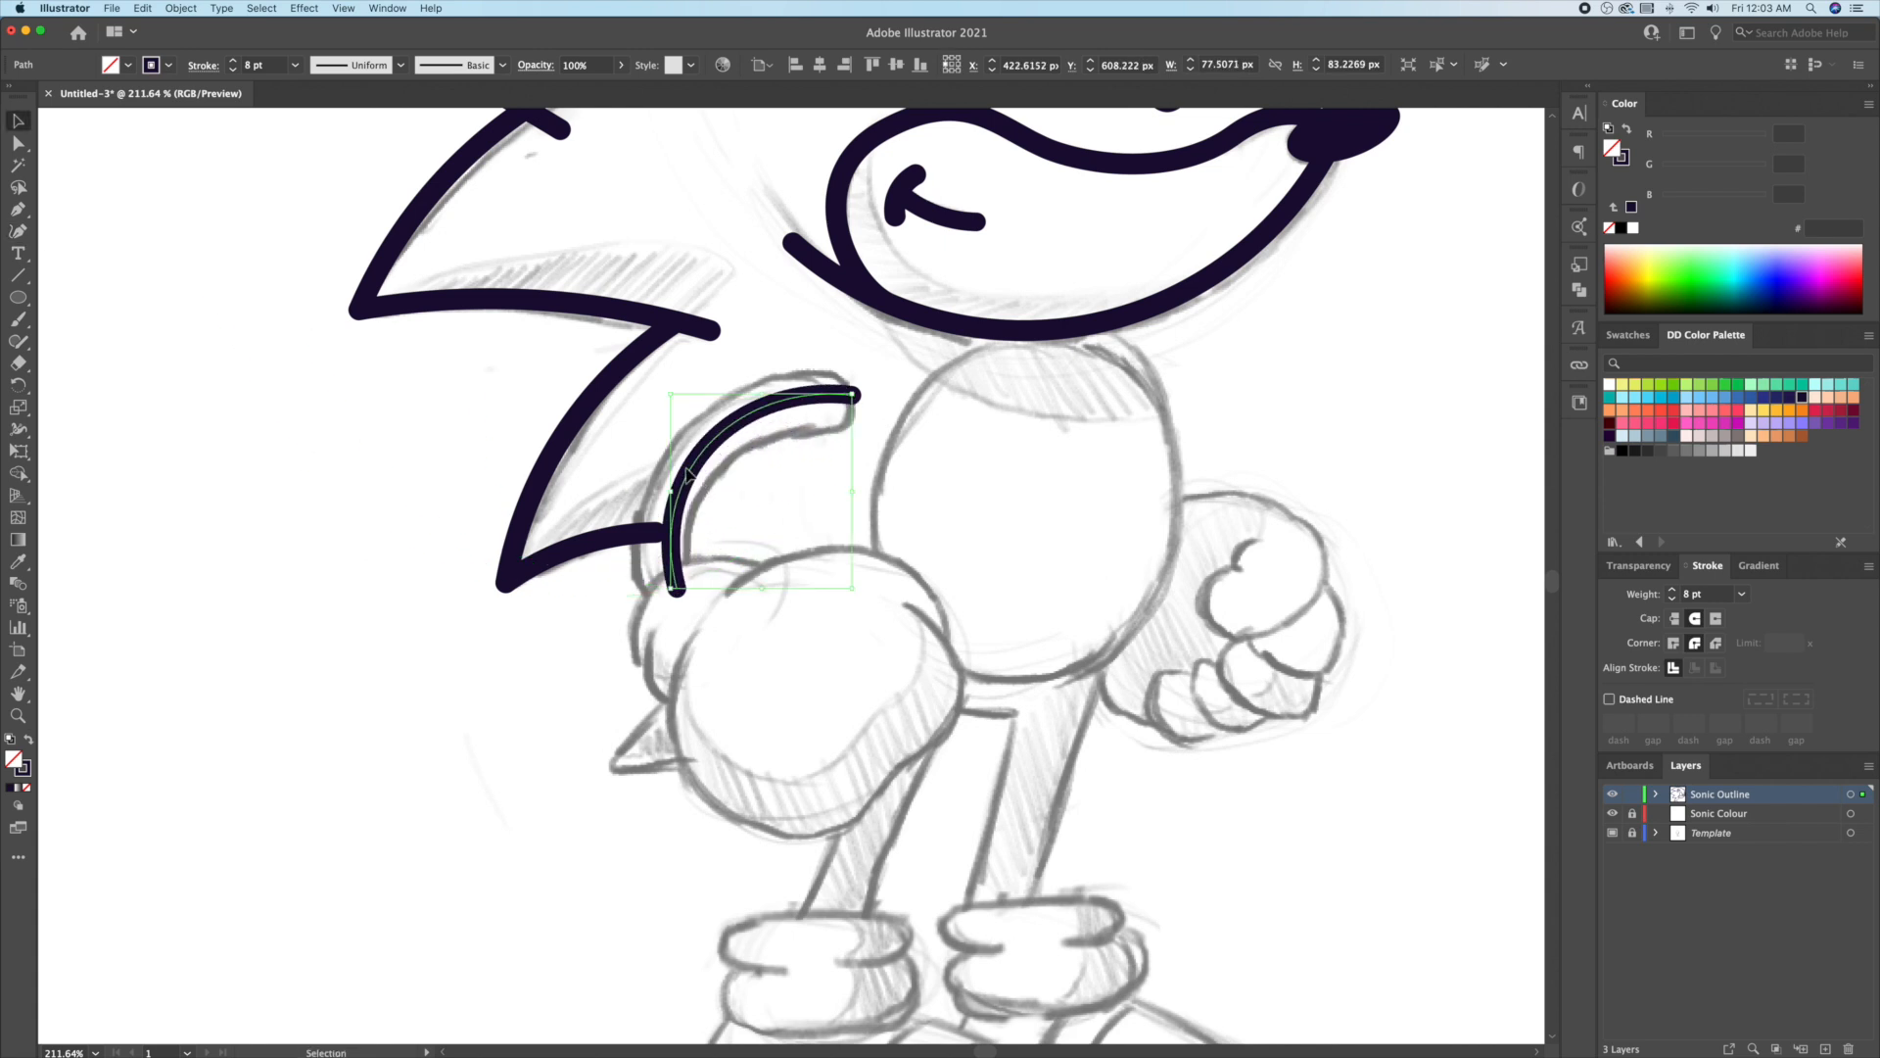
Step: Raise the arm line's stroke weight to 27 pt
click(1675, 590)
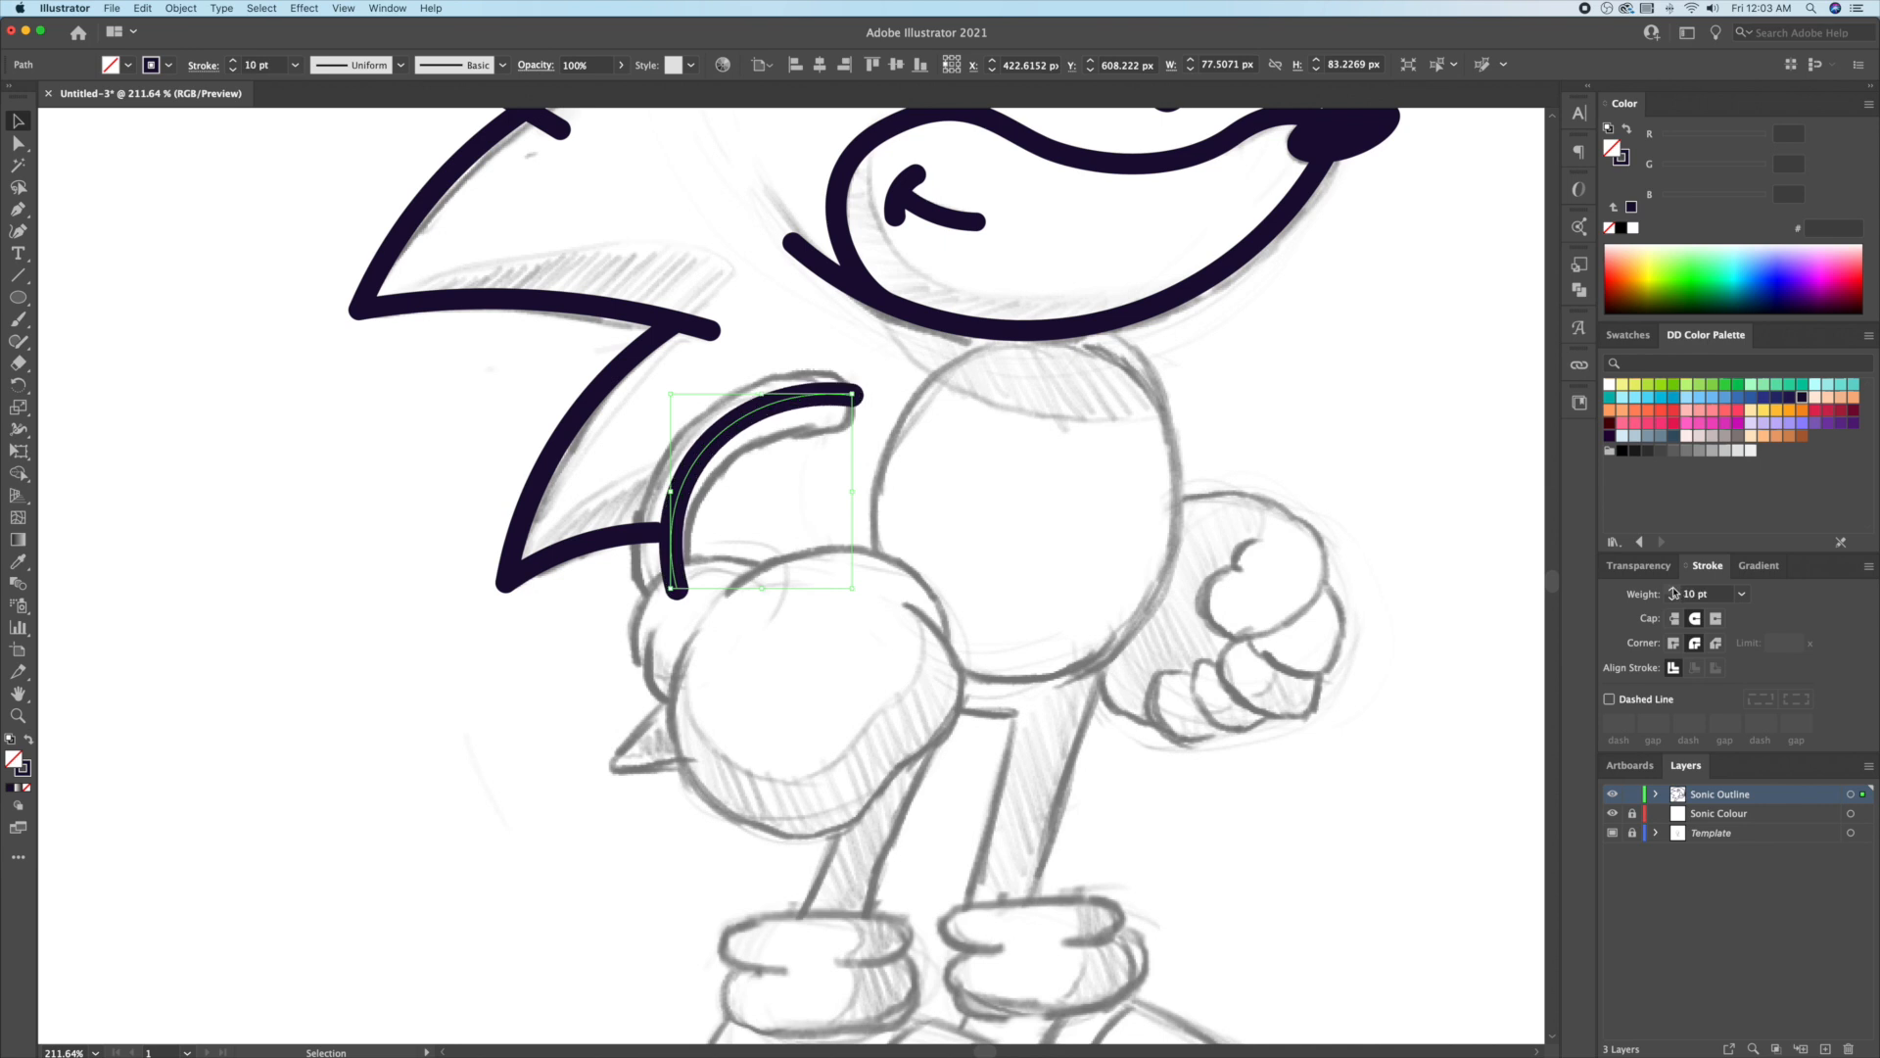
click(1674, 591)
click(1675, 590)
click(1674, 590)
click(1675, 590)
click(1675, 590)
click(1675, 590)
click(1674, 591)
click(1675, 590)
Step: Nudge the arm's top anchor slightly left and reselect the arm curve
key(a)
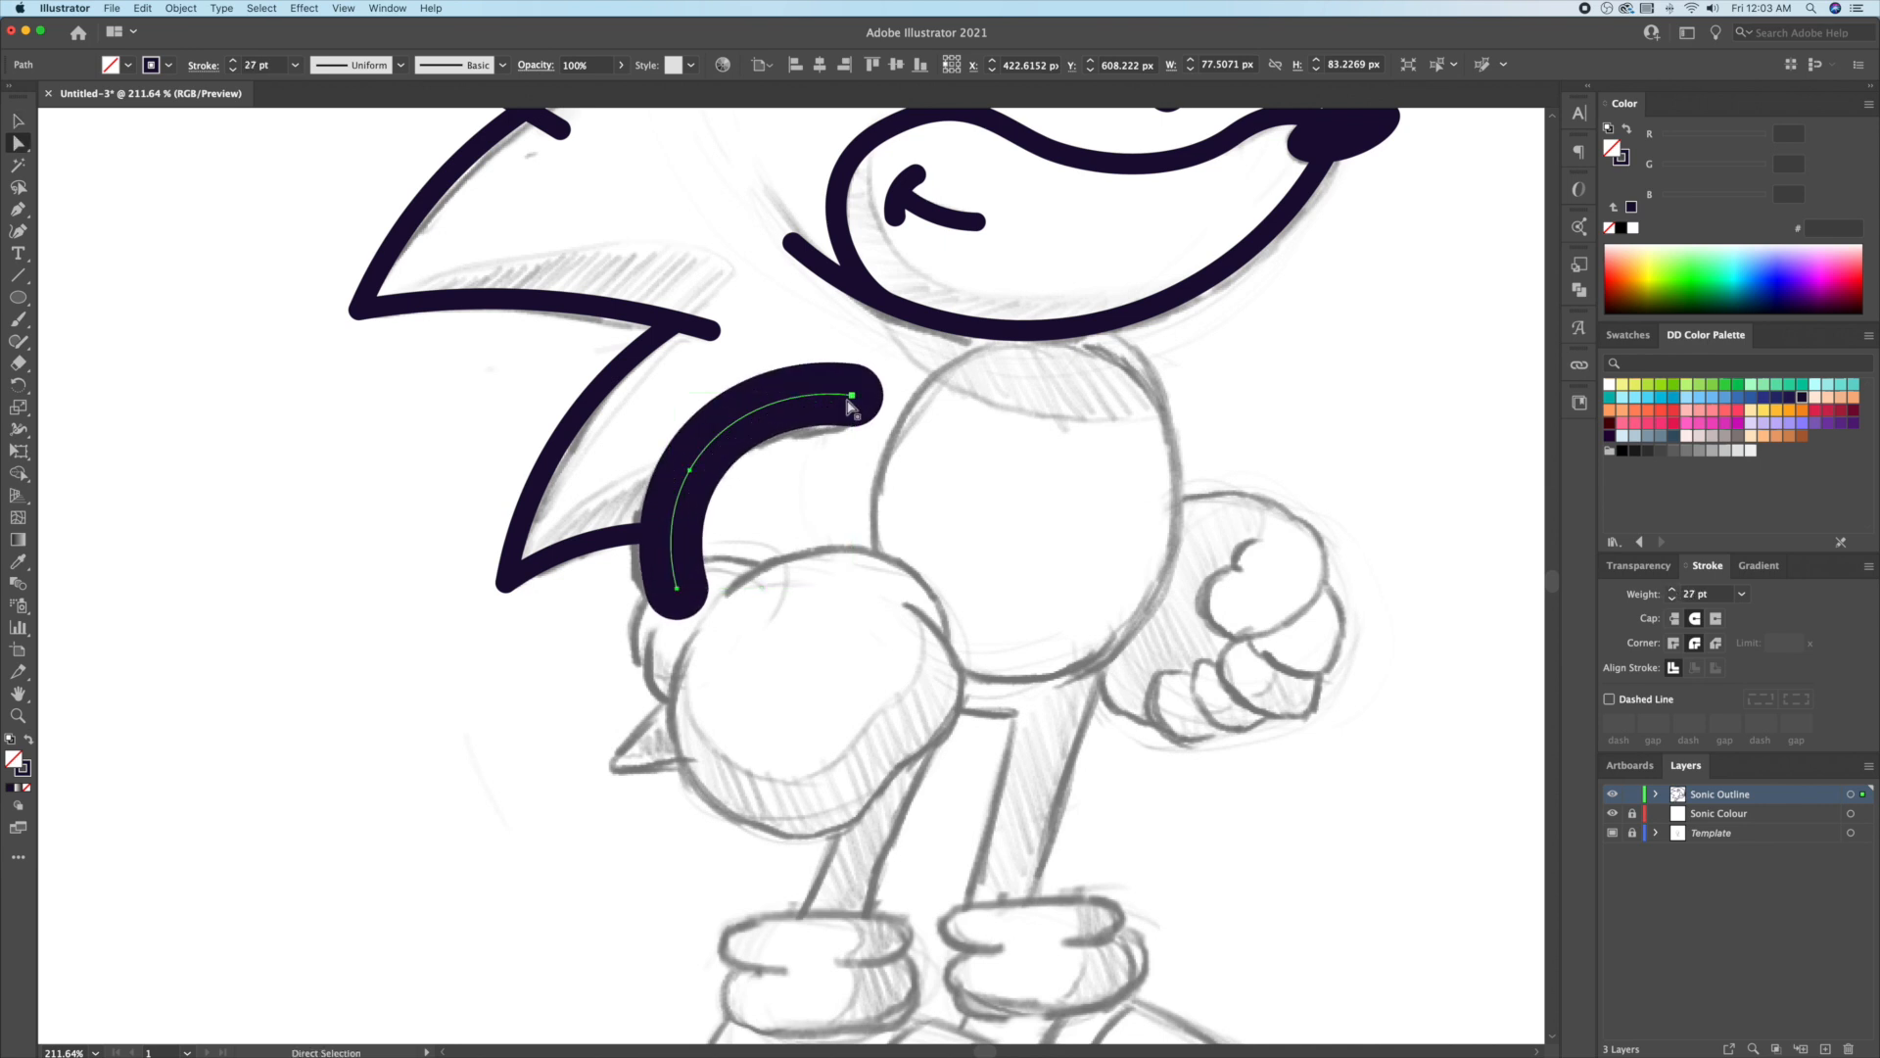
drag(852, 405, 844, 406)
key(v)
click(929, 466)
drag(818, 528, 689, 423)
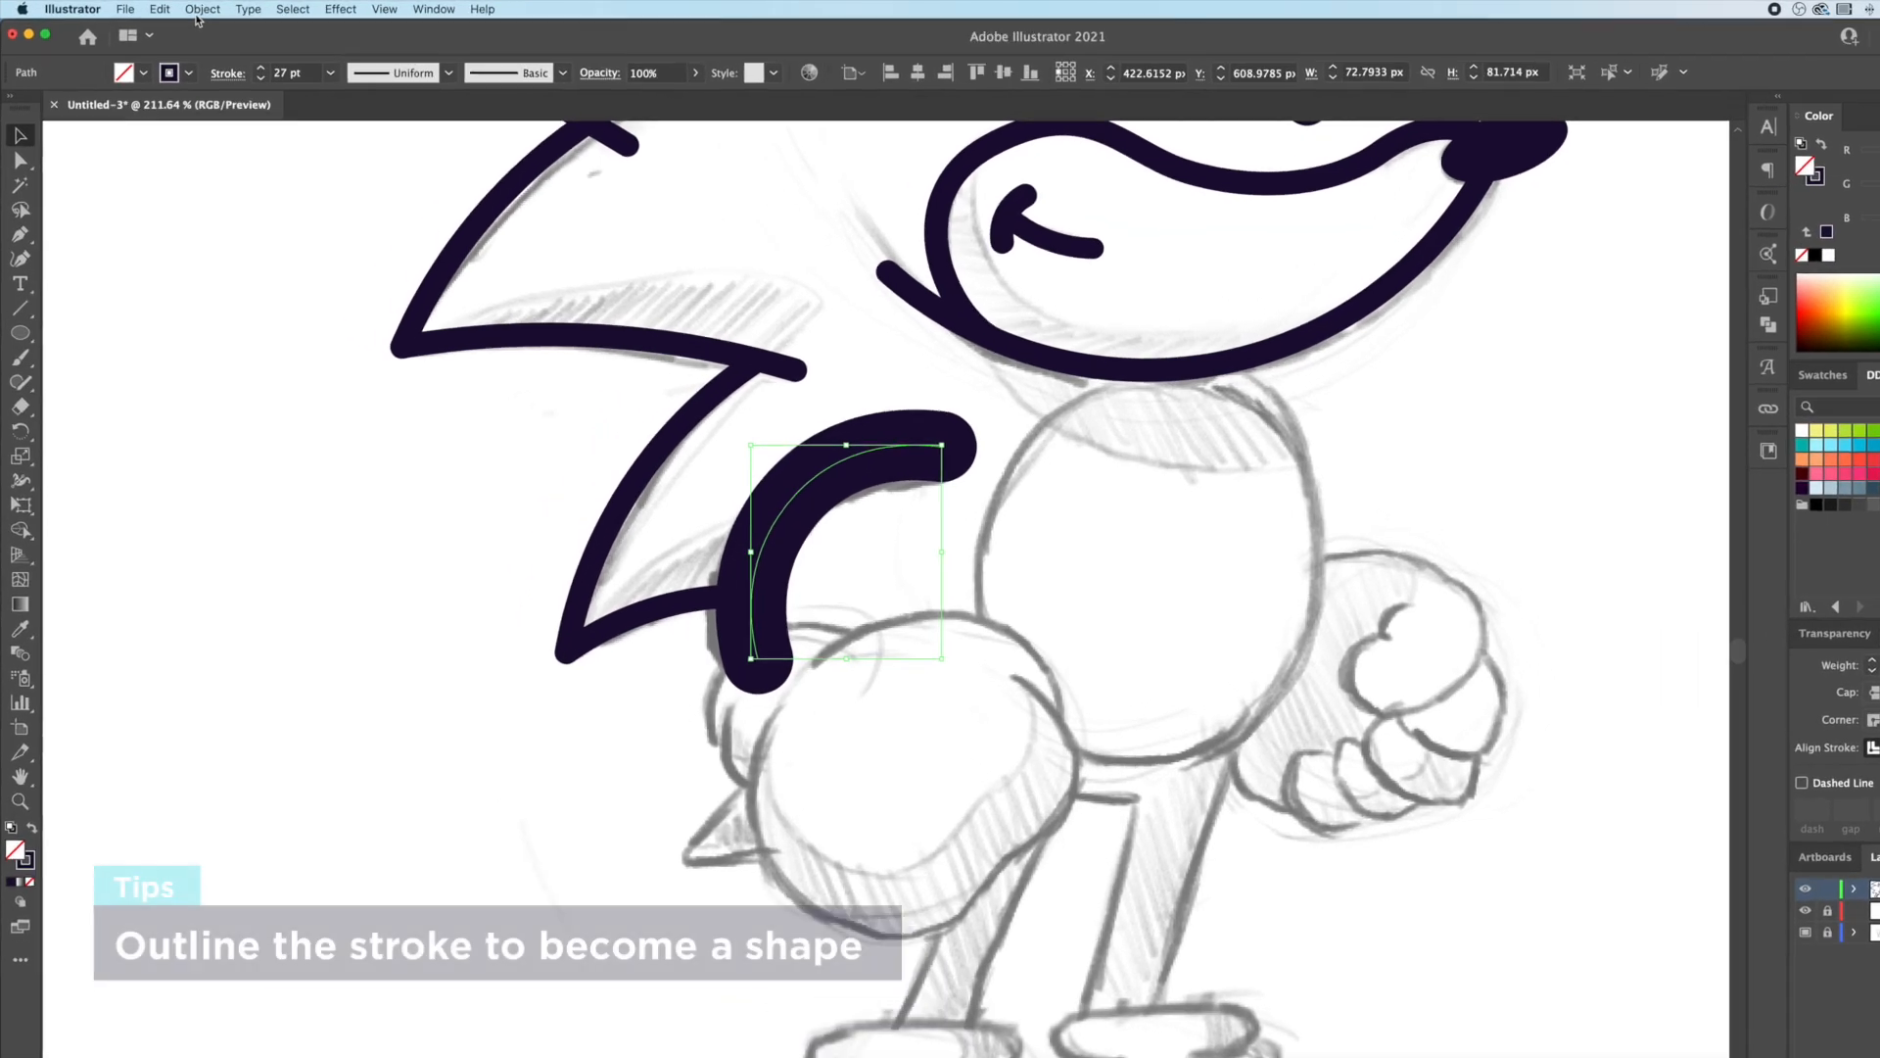
Step: Outline the arm's stroke into a shape and give it the spike's 9 pt outline
click(181, 8)
mouse_move(404, 571)
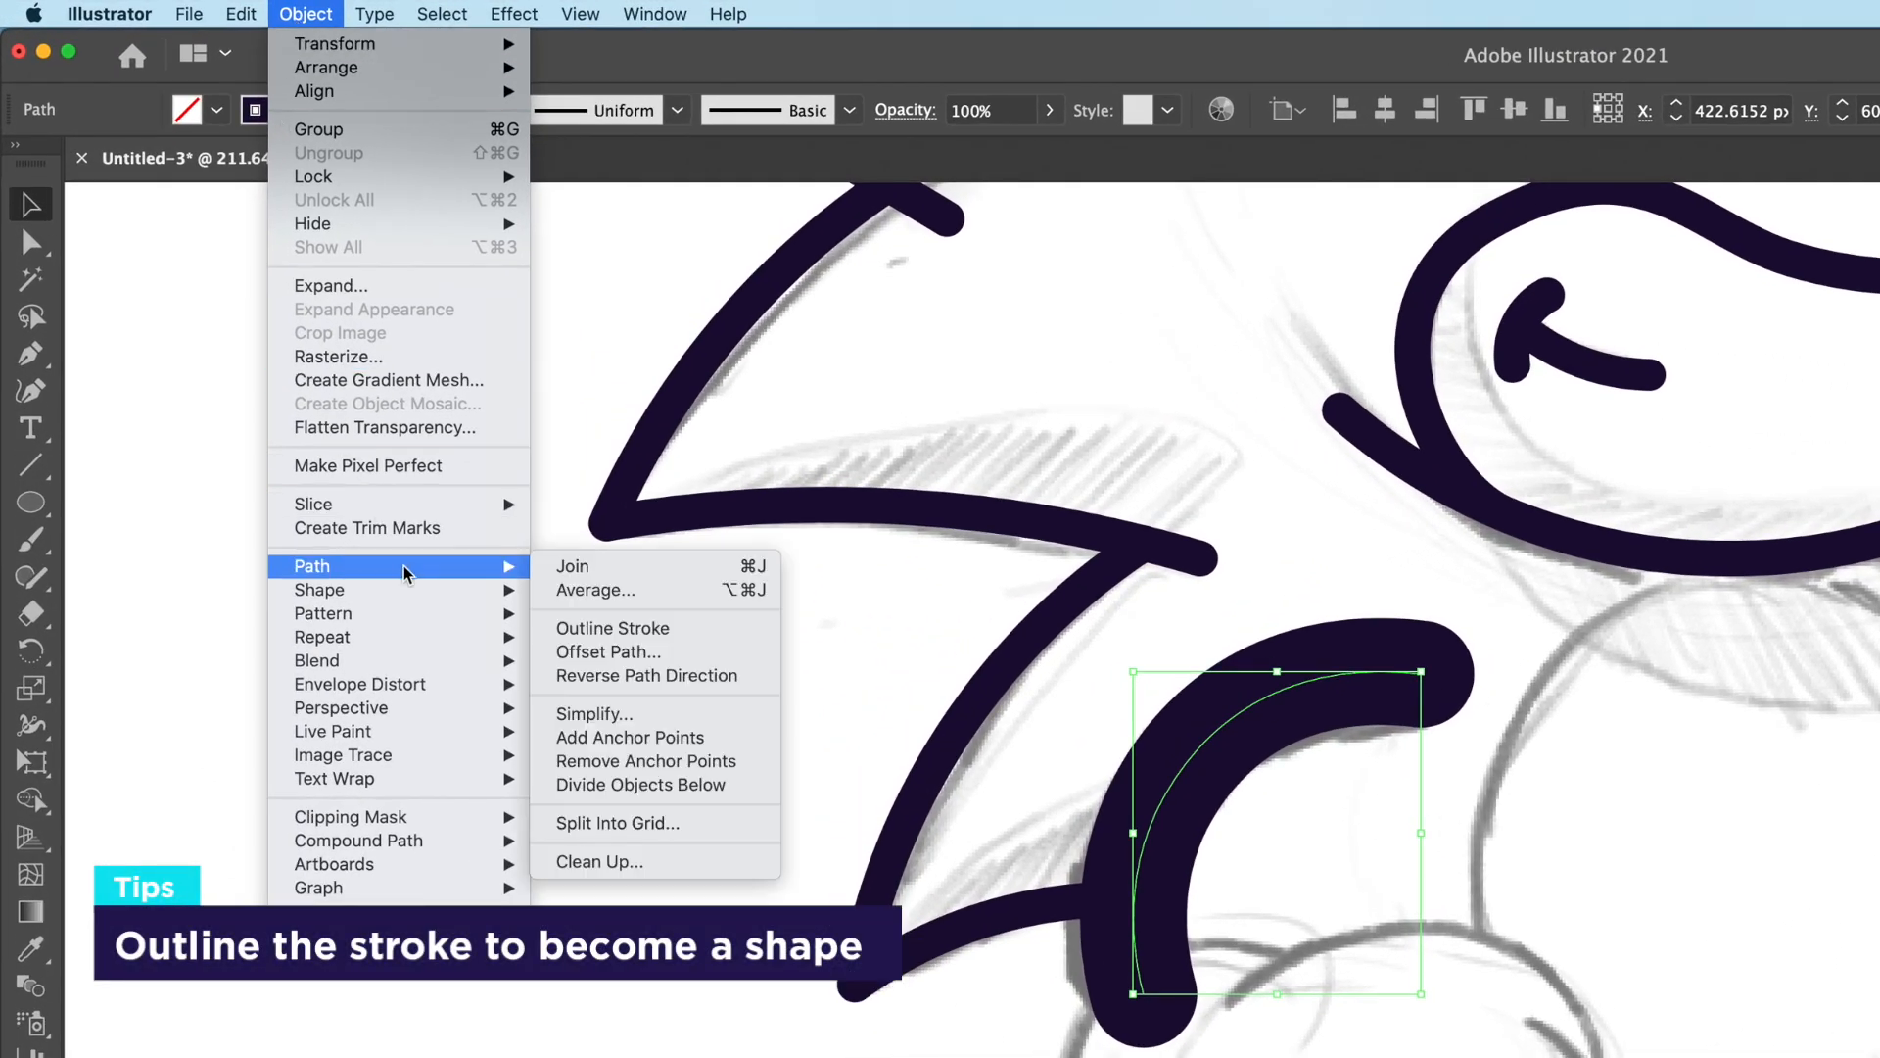
click(638, 637)
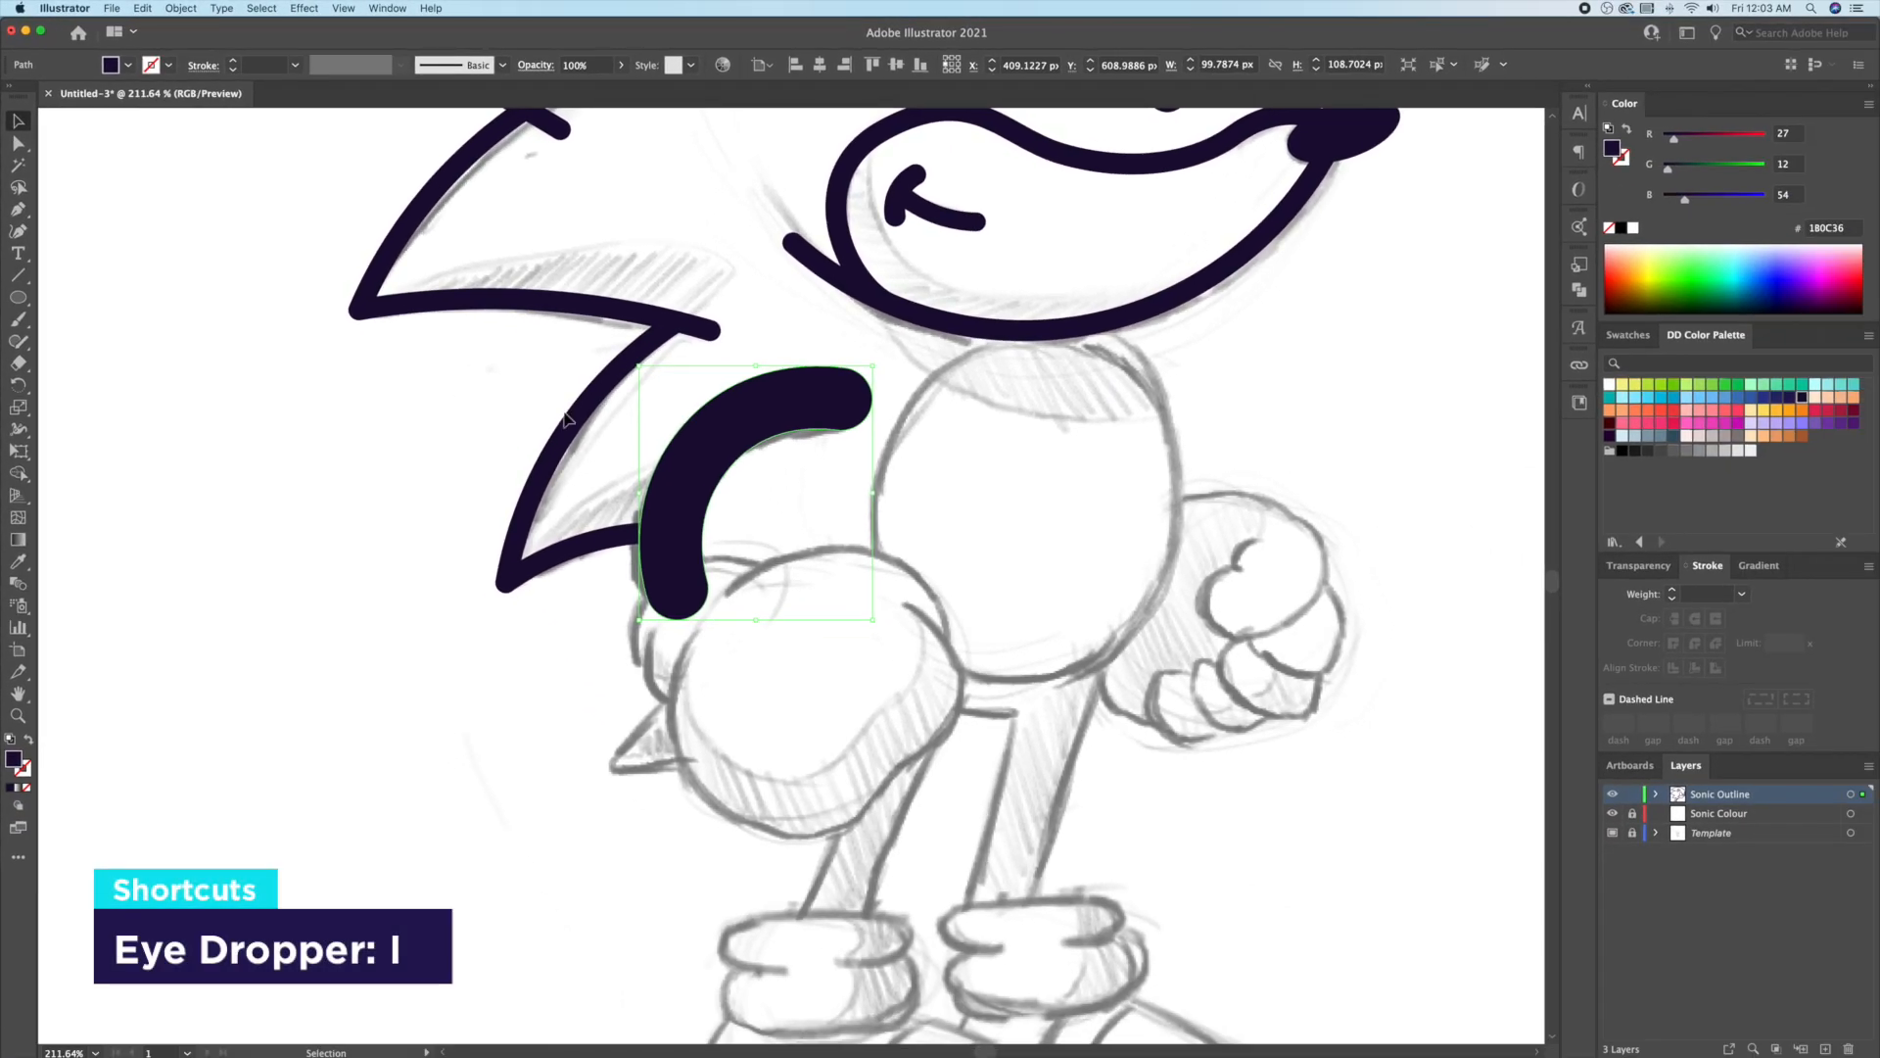
key(i)
click(579, 408)
Step: Merge the arm shape into the spike with Shape Builder, removing its rounded nub
key(v)
scroll(767, 573, up, 5)
key(shift+m)
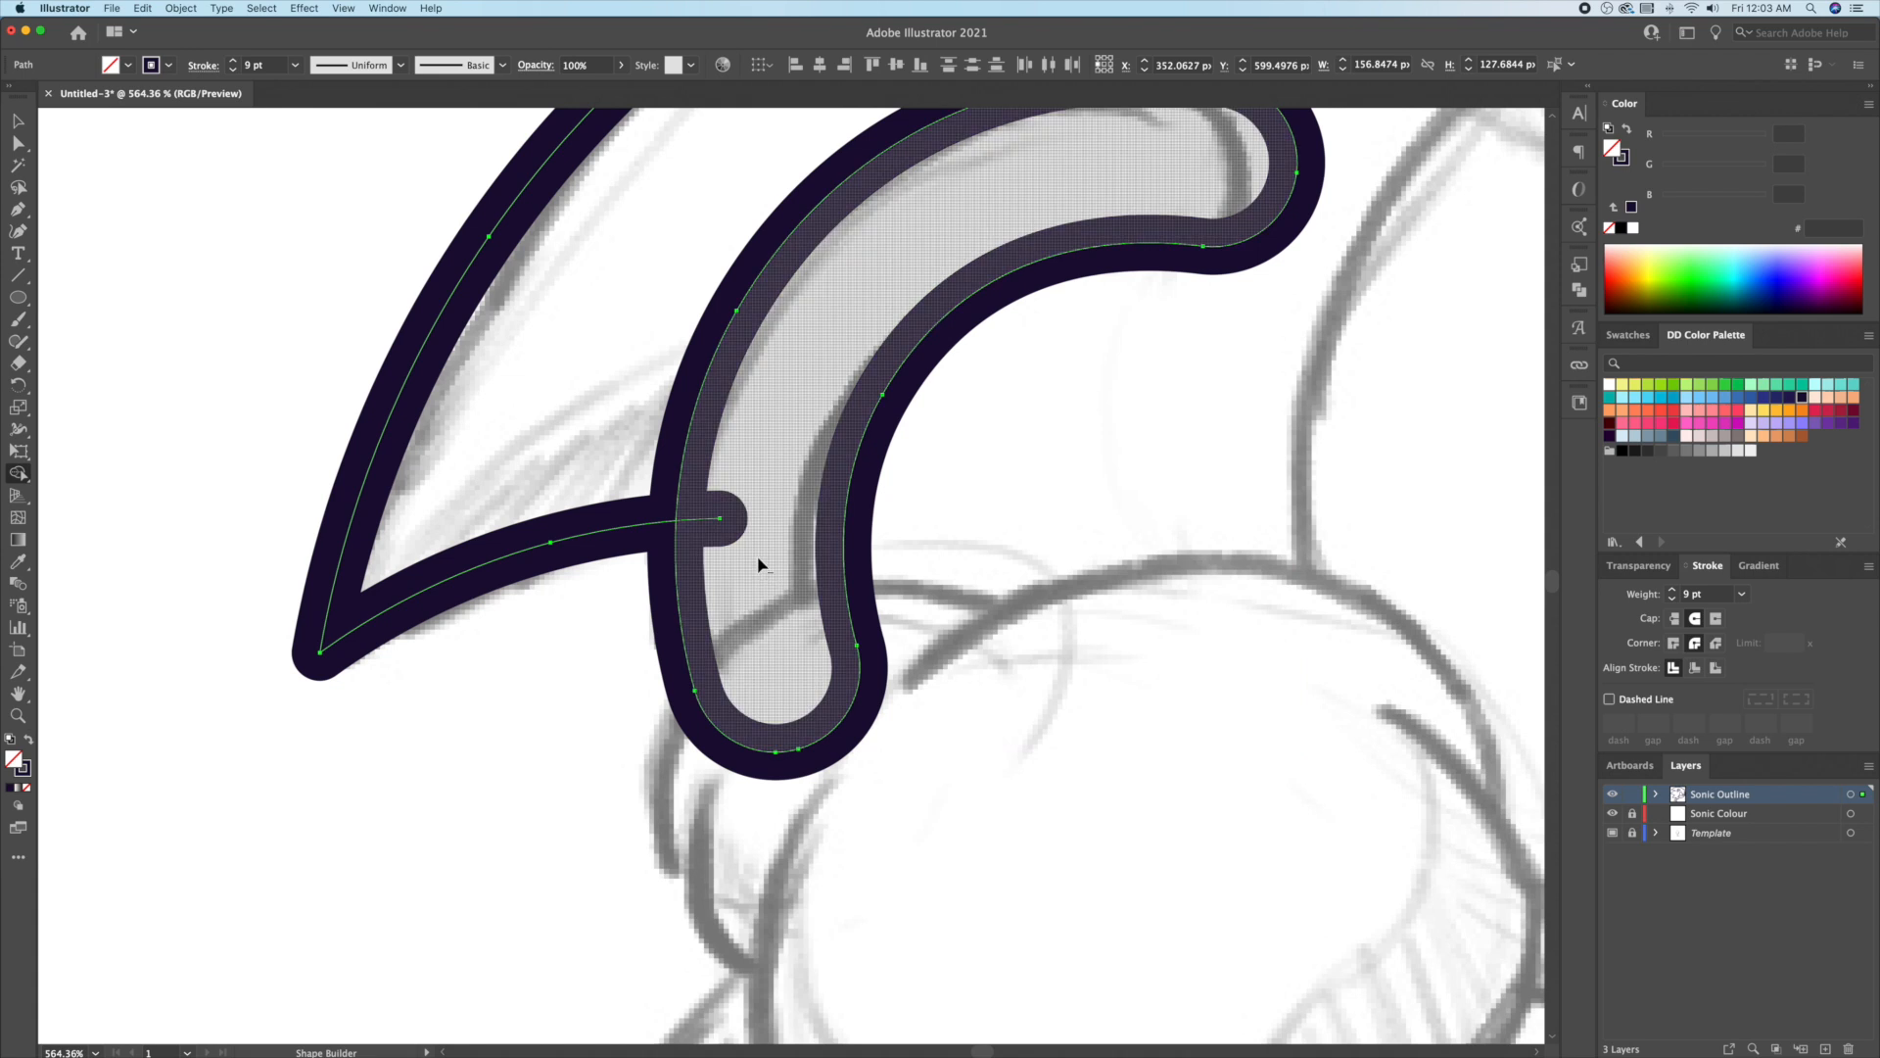
click(701, 517)
Step: Pen the glove's top, right side and bottom outline, removing a stray anchor
click(1029, 527)
key(v)
key(super+shift+a)
scroll(1025, 500, down, 1)
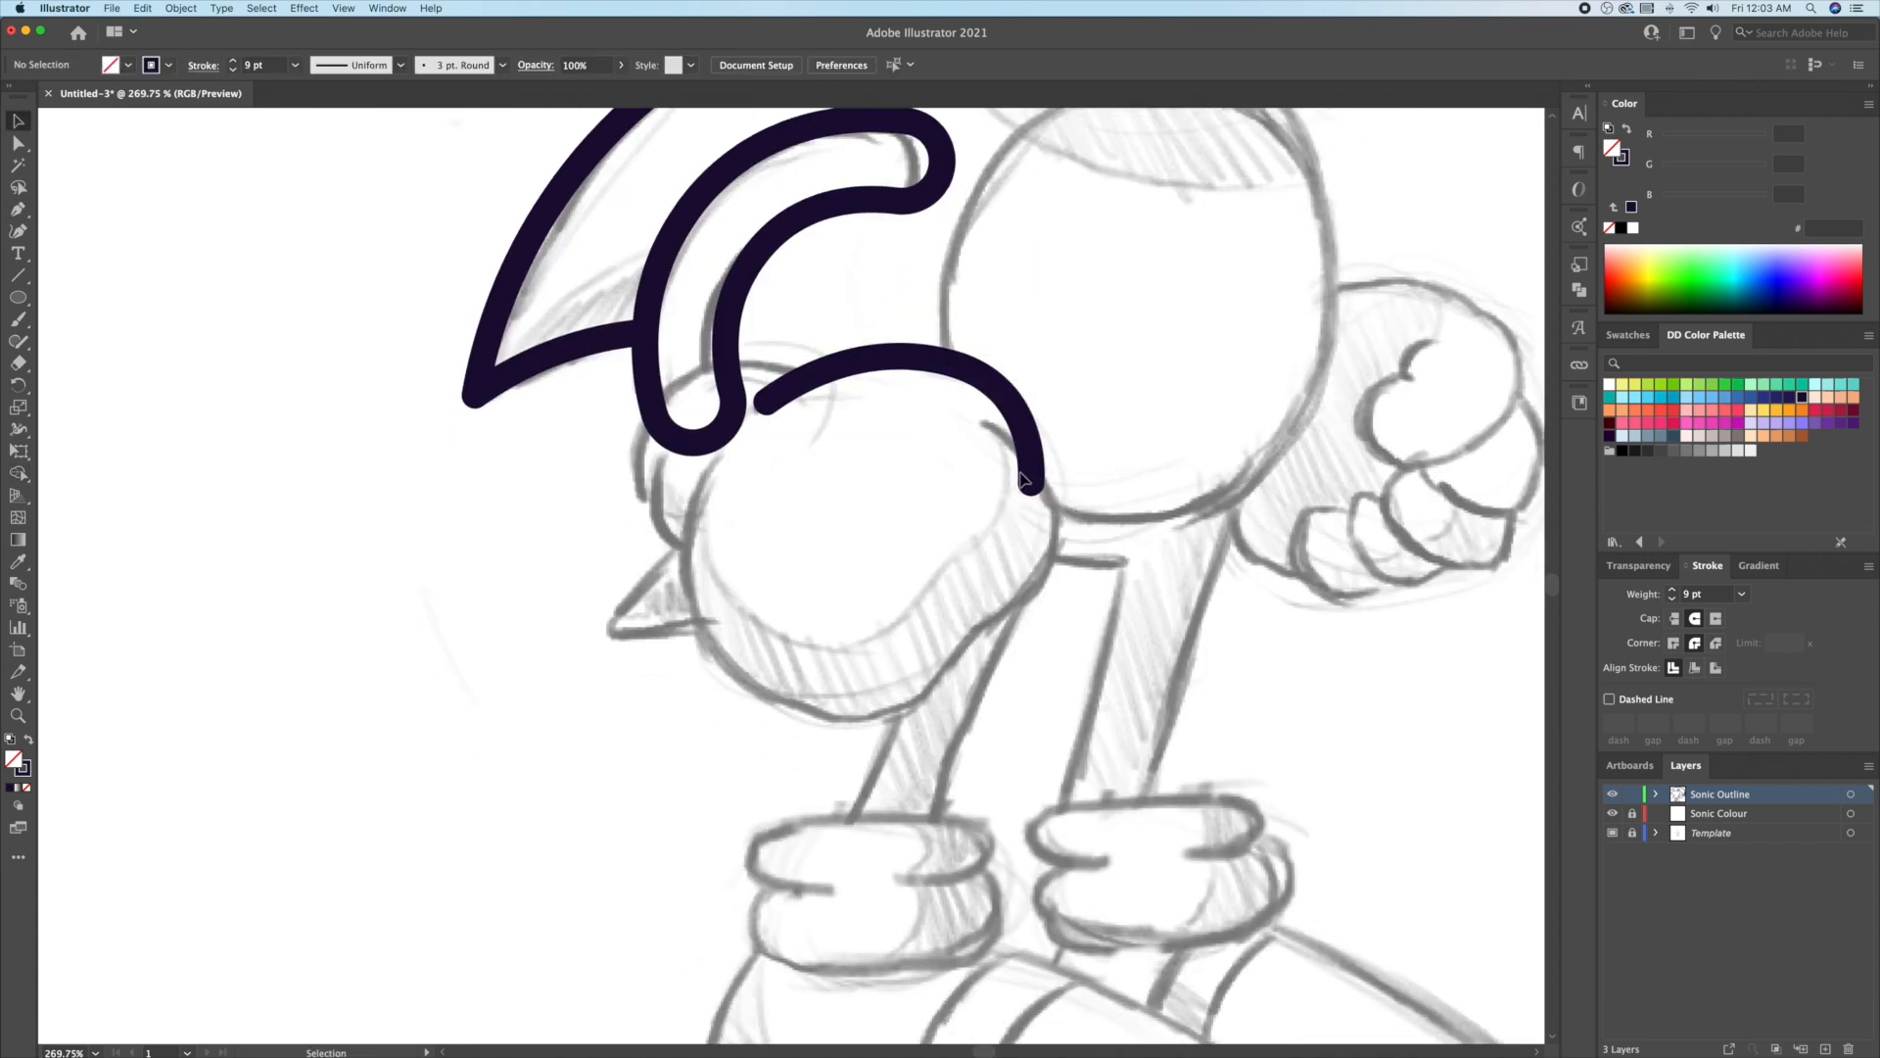
mouse_move(1054, 549)
mouse_down()
mouse_move(1047, 578)
mouse_move(952, 648)
mouse_up()
drag(839, 722, 749, 715)
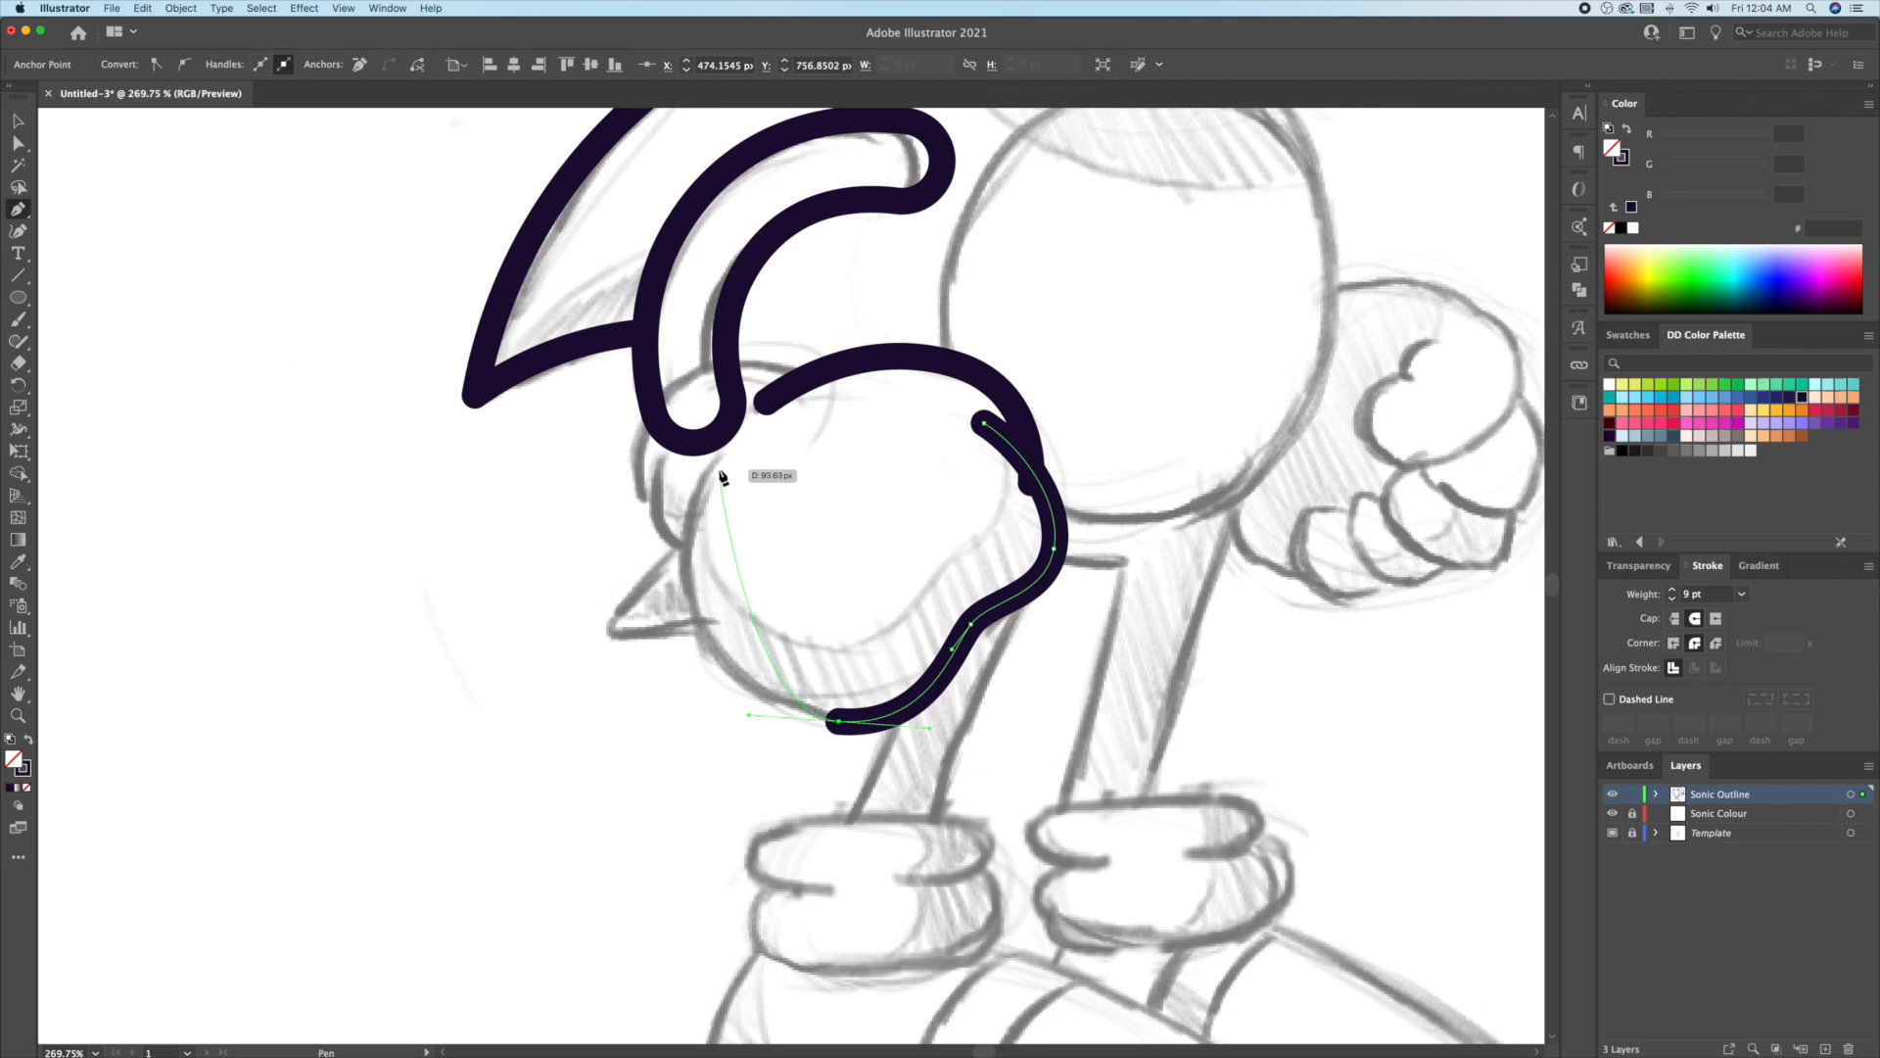
drag(795, 326, 795, 325)
key(v)
key(super+shift+a)
key(super+space)
drag(580, 403, 911, 392)
key(super+z)
Step: Draw curves over the glove's top and down its left and right sides
click(1001, 358)
drag(775, 373, 689, 424)
drag(730, 598, 793, 665)
key(v)
key(super+shift+a)
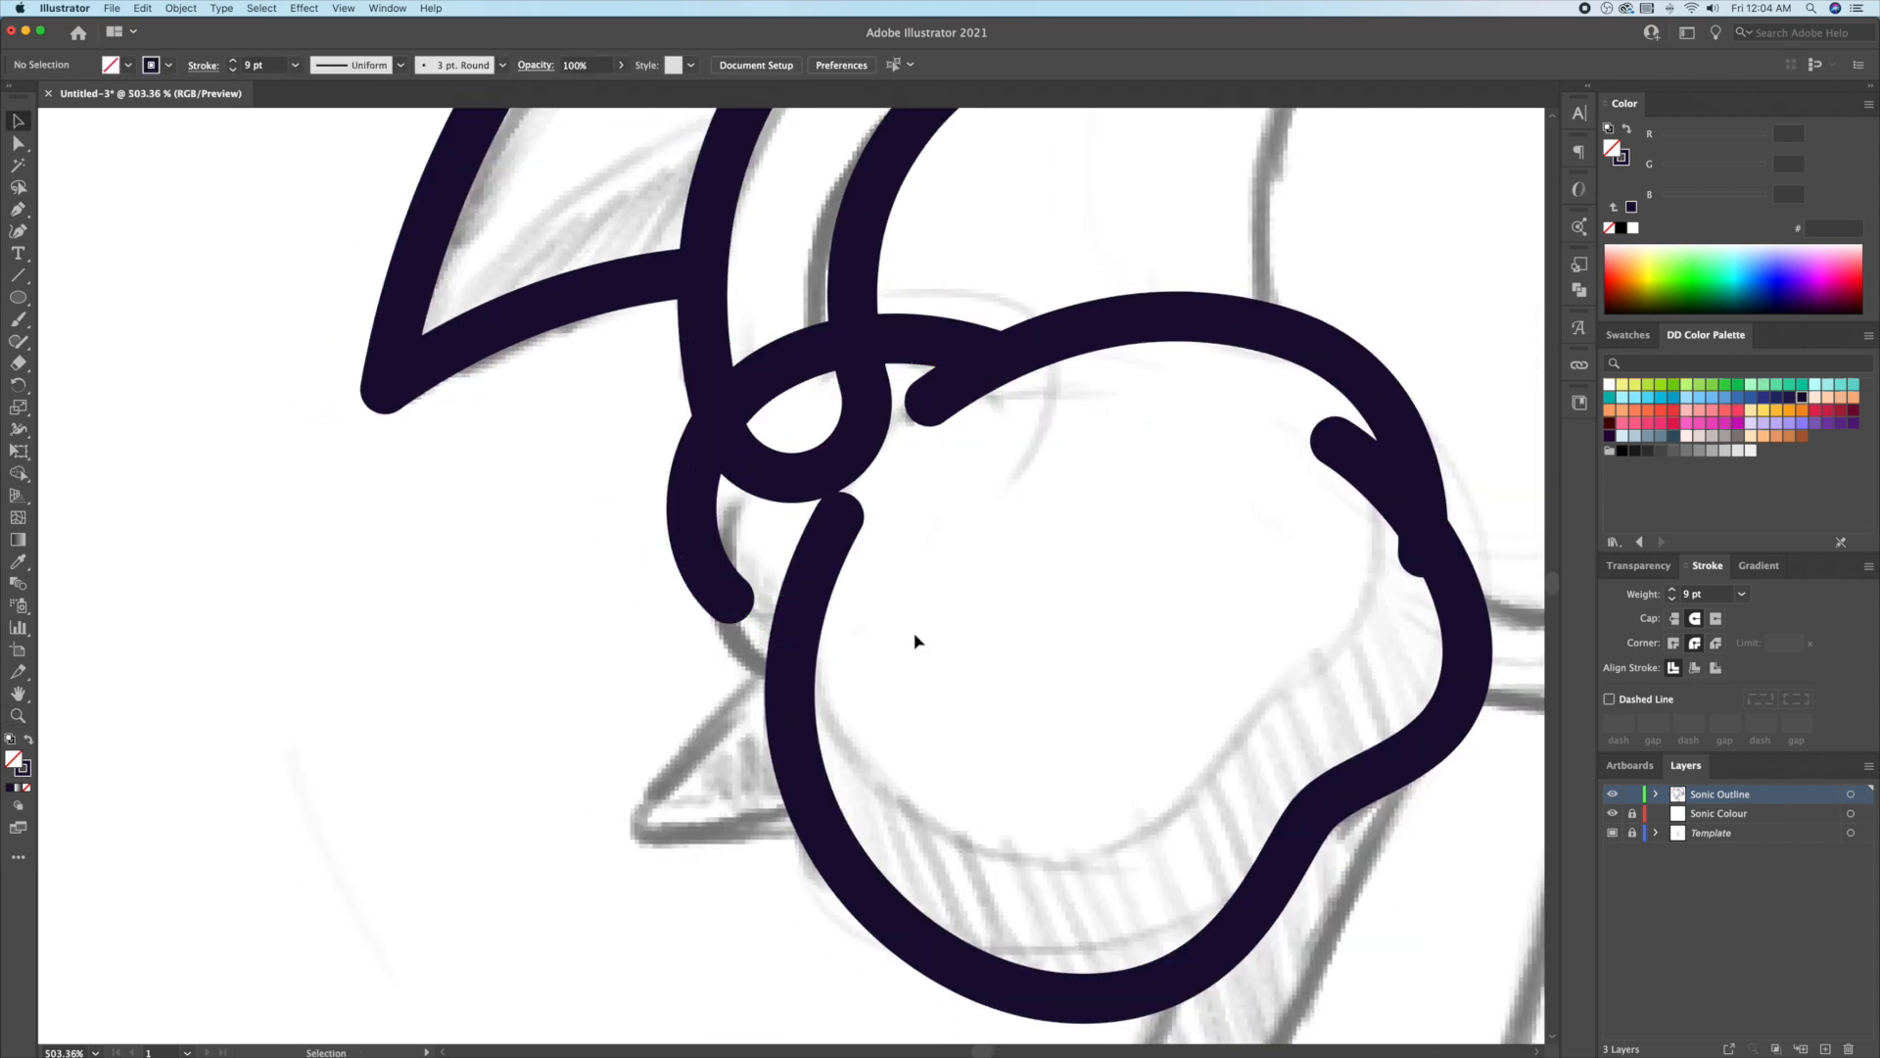
click(790, 684)
drag(733, 527, 772, 373)
key(v)
key(super+shift+a)
key(super+space)
mouse_move(686, 558)
mouse_down()
mouse_move(550, 554)
mouse_move(609, 513)
mouse_move(646, 441)
mouse_up()
key(super+space)
Step: Erase the small loop where the arm meets the glove using Shape Builder
click(714, 418)
scroll(744, 419, up, 3)
scroll(744, 420, left, 3)
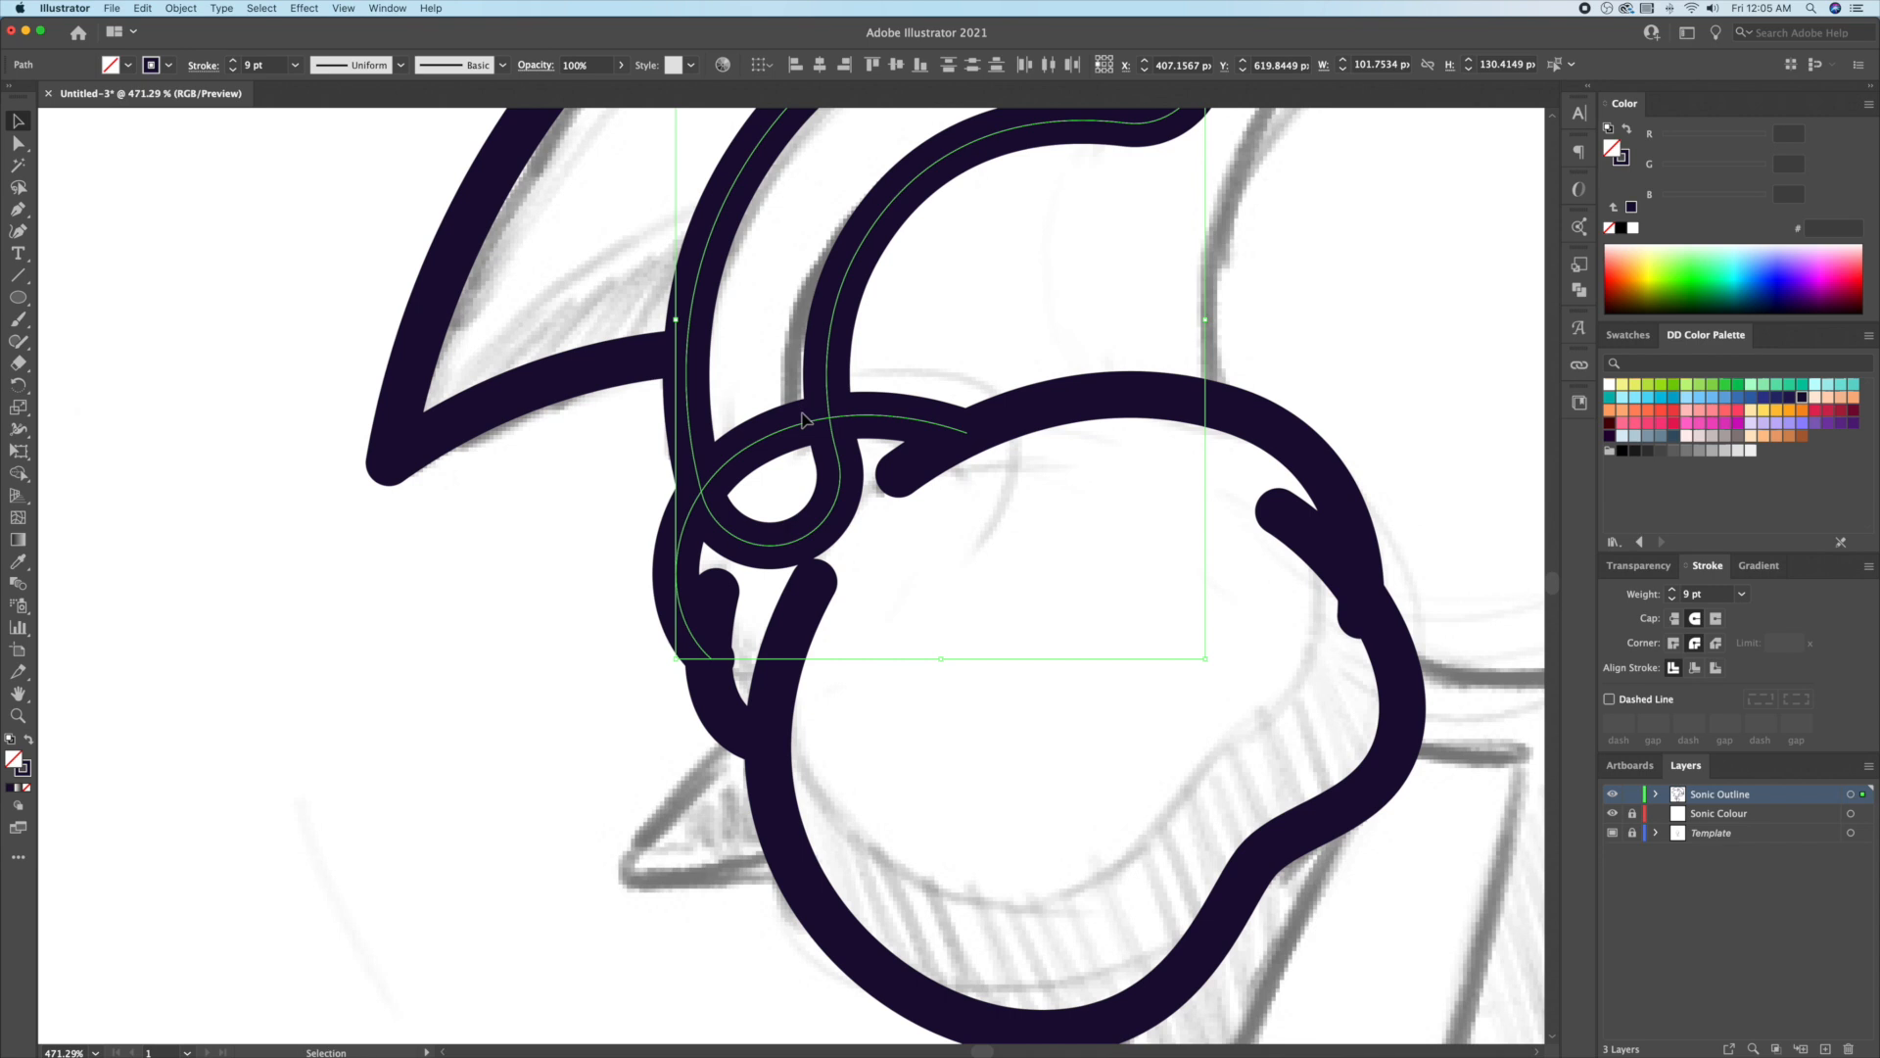
key(shift+m)
drag(839, 479, 732, 631)
key(v)
click(584, 621)
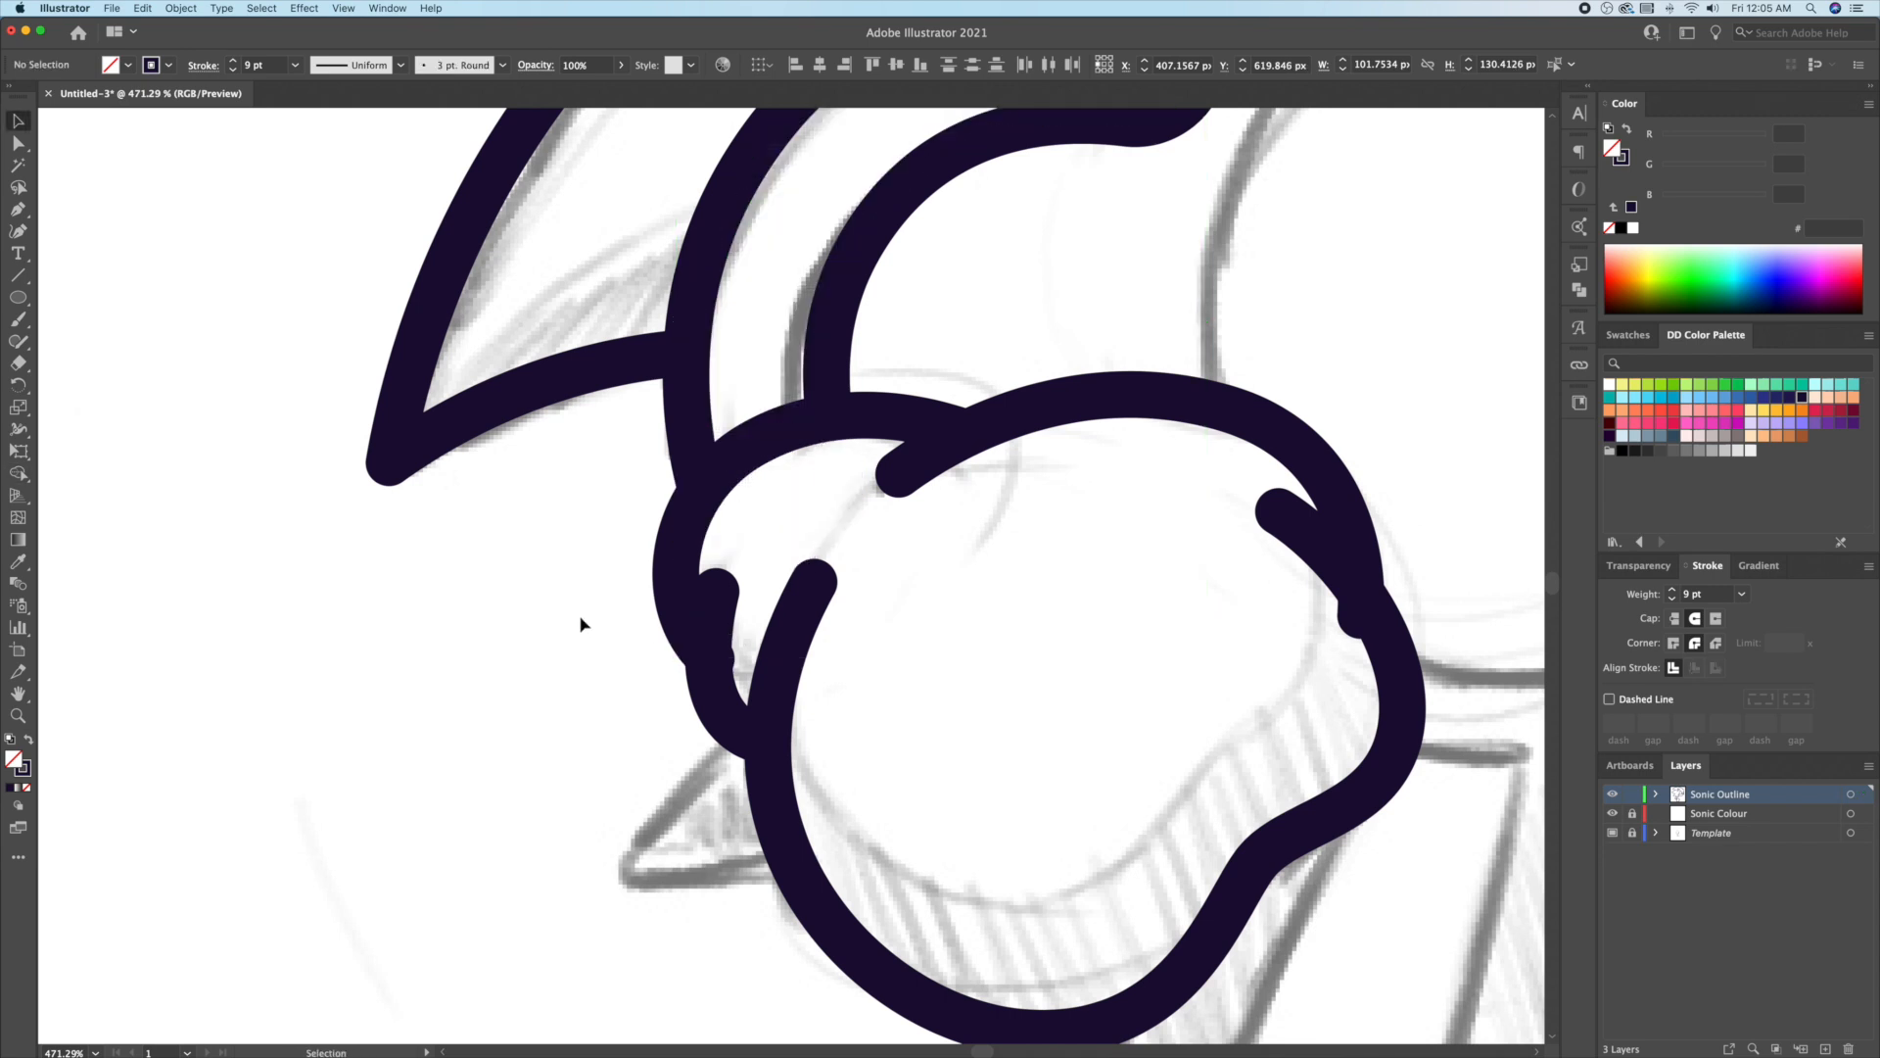
Step: Draw a circle over the body sketch and trim it where it overlaps the glove
key(z)
drag(388, 710, 255, 686)
mouse_move(758, 487)
mouse_down()
mouse_move(899, 678)
mouse_move(862, 649)
mouse_move(886, 682)
mouse_move(864, 693)
mouse_move(940, 707)
mouse_move(906, 693)
mouse_move(921, 694)
mouse_up()
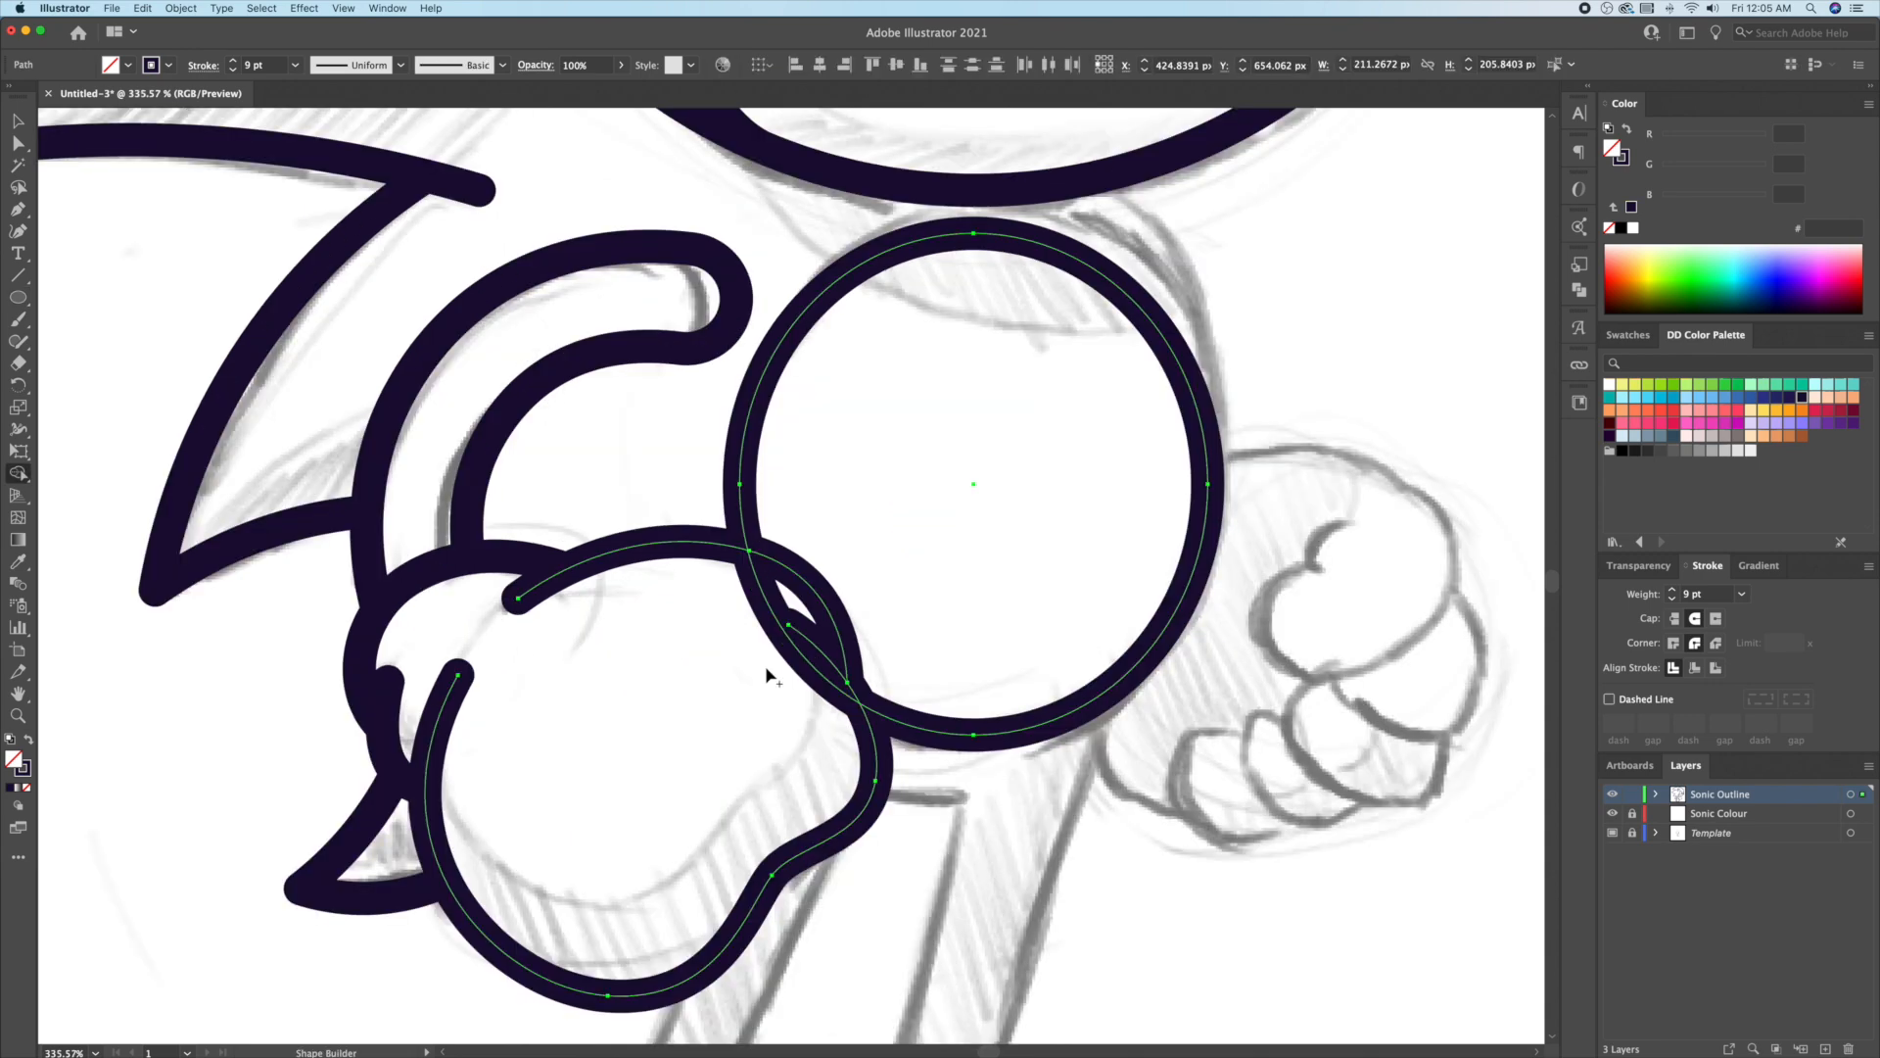
click(795, 646)
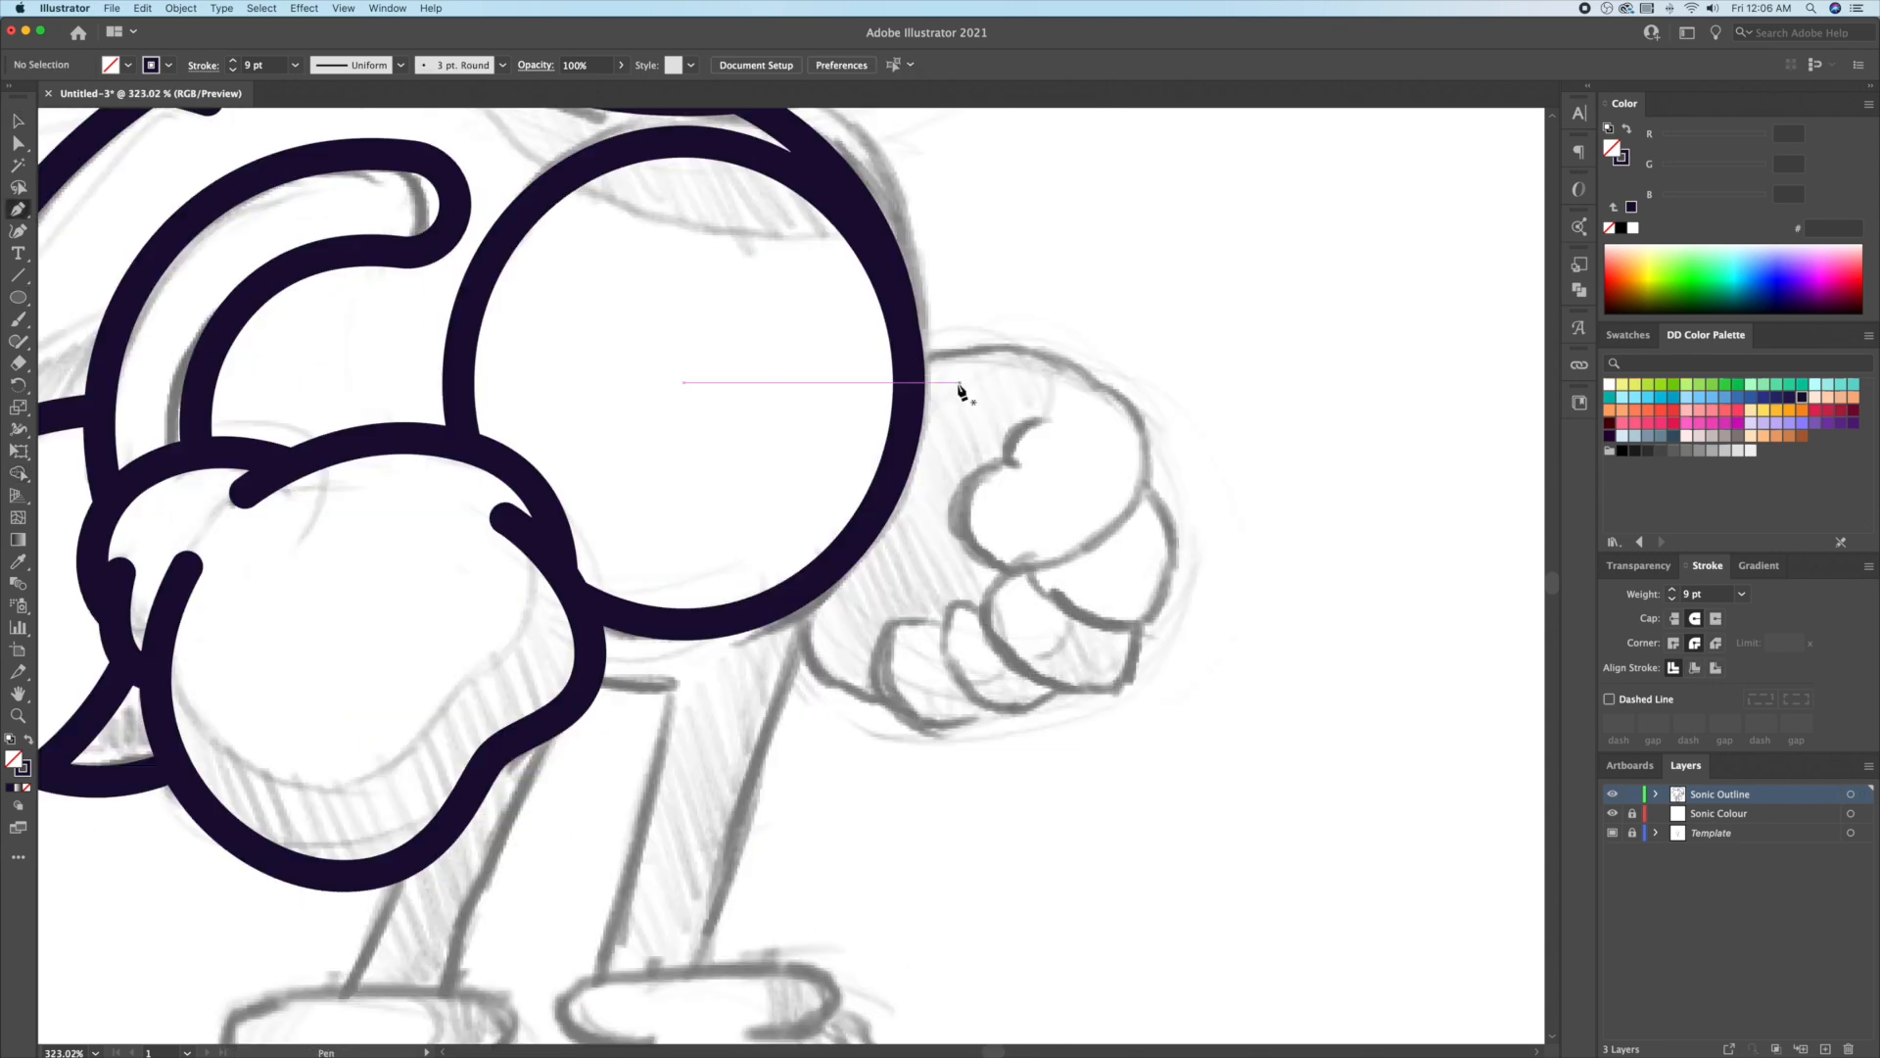
Step: Pen a curve from the torso toward the far hand, curling it into the fist
drag(1099, 384, 1141, 516)
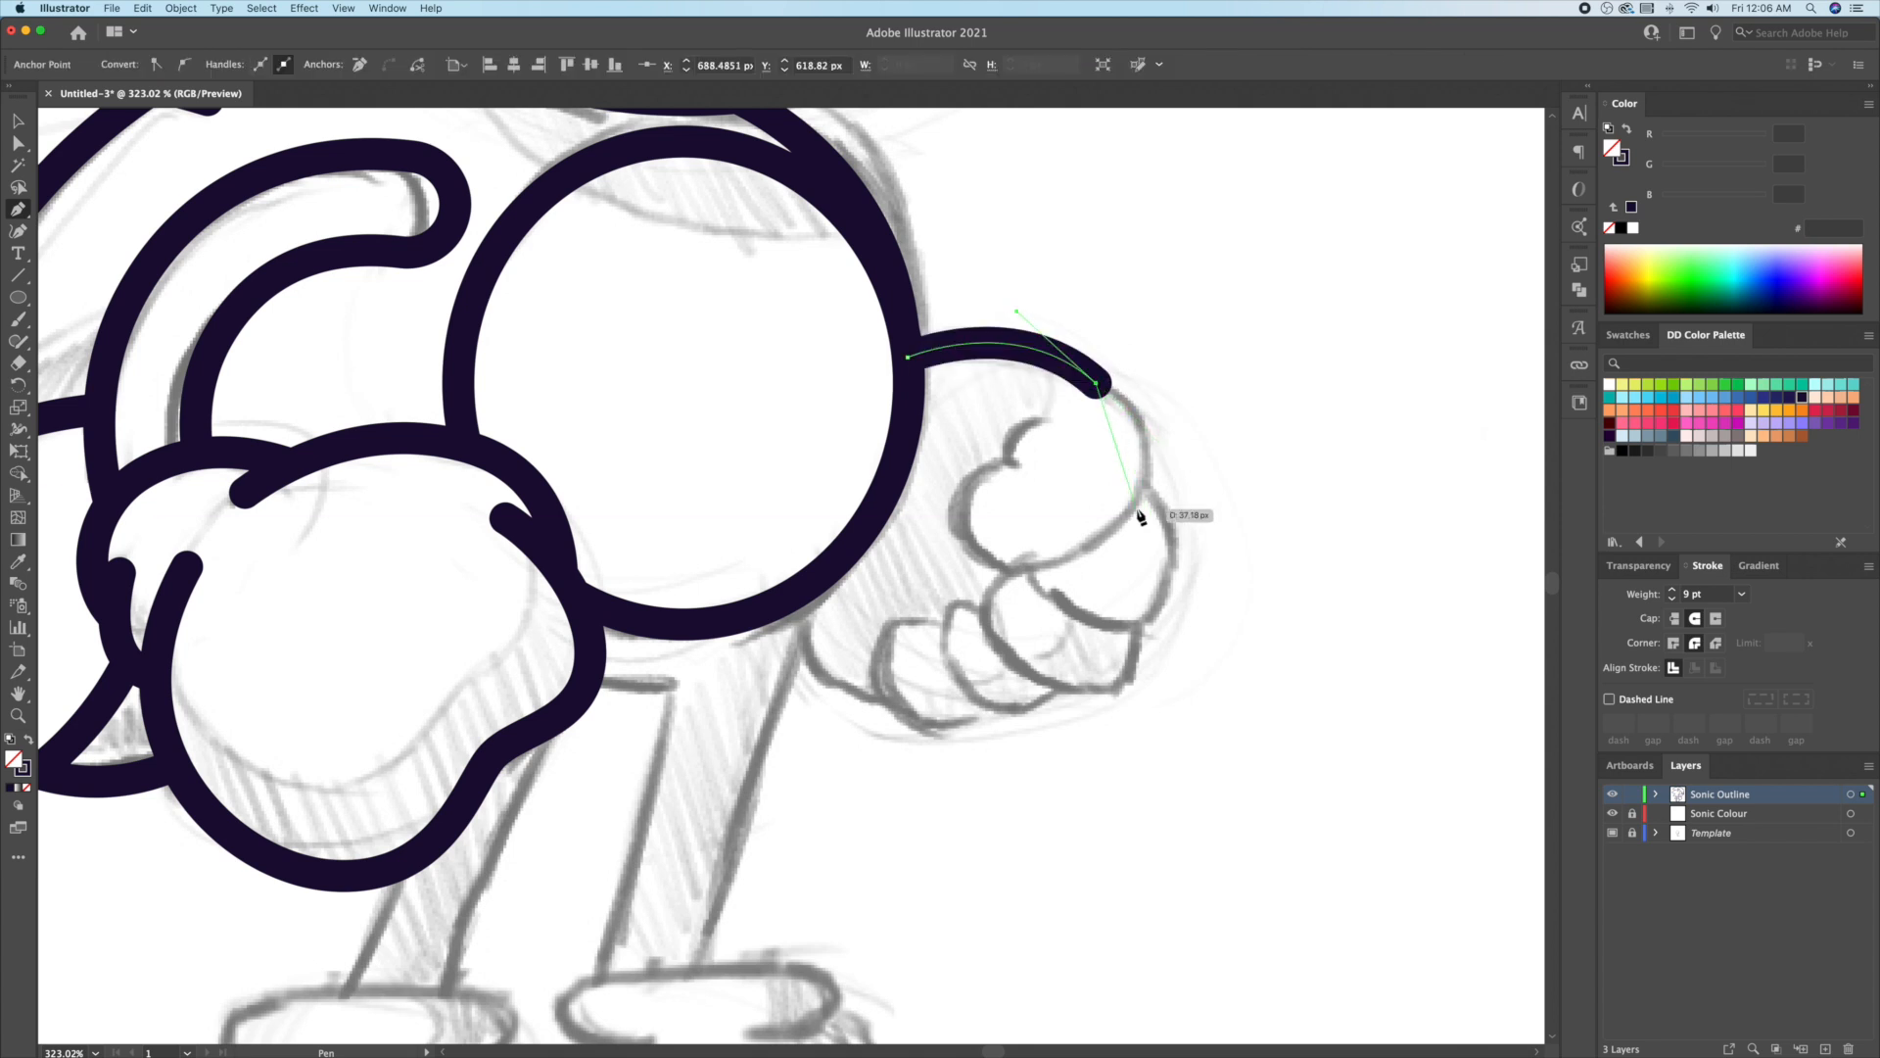
drag(1100, 581, 1100, 581)
drag(973, 539, 1052, 465)
click(1013, 464)
key(super+z)
key(super+z)
key(super+z)
drag(965, 524, 964, 465)
click(1019, 465)
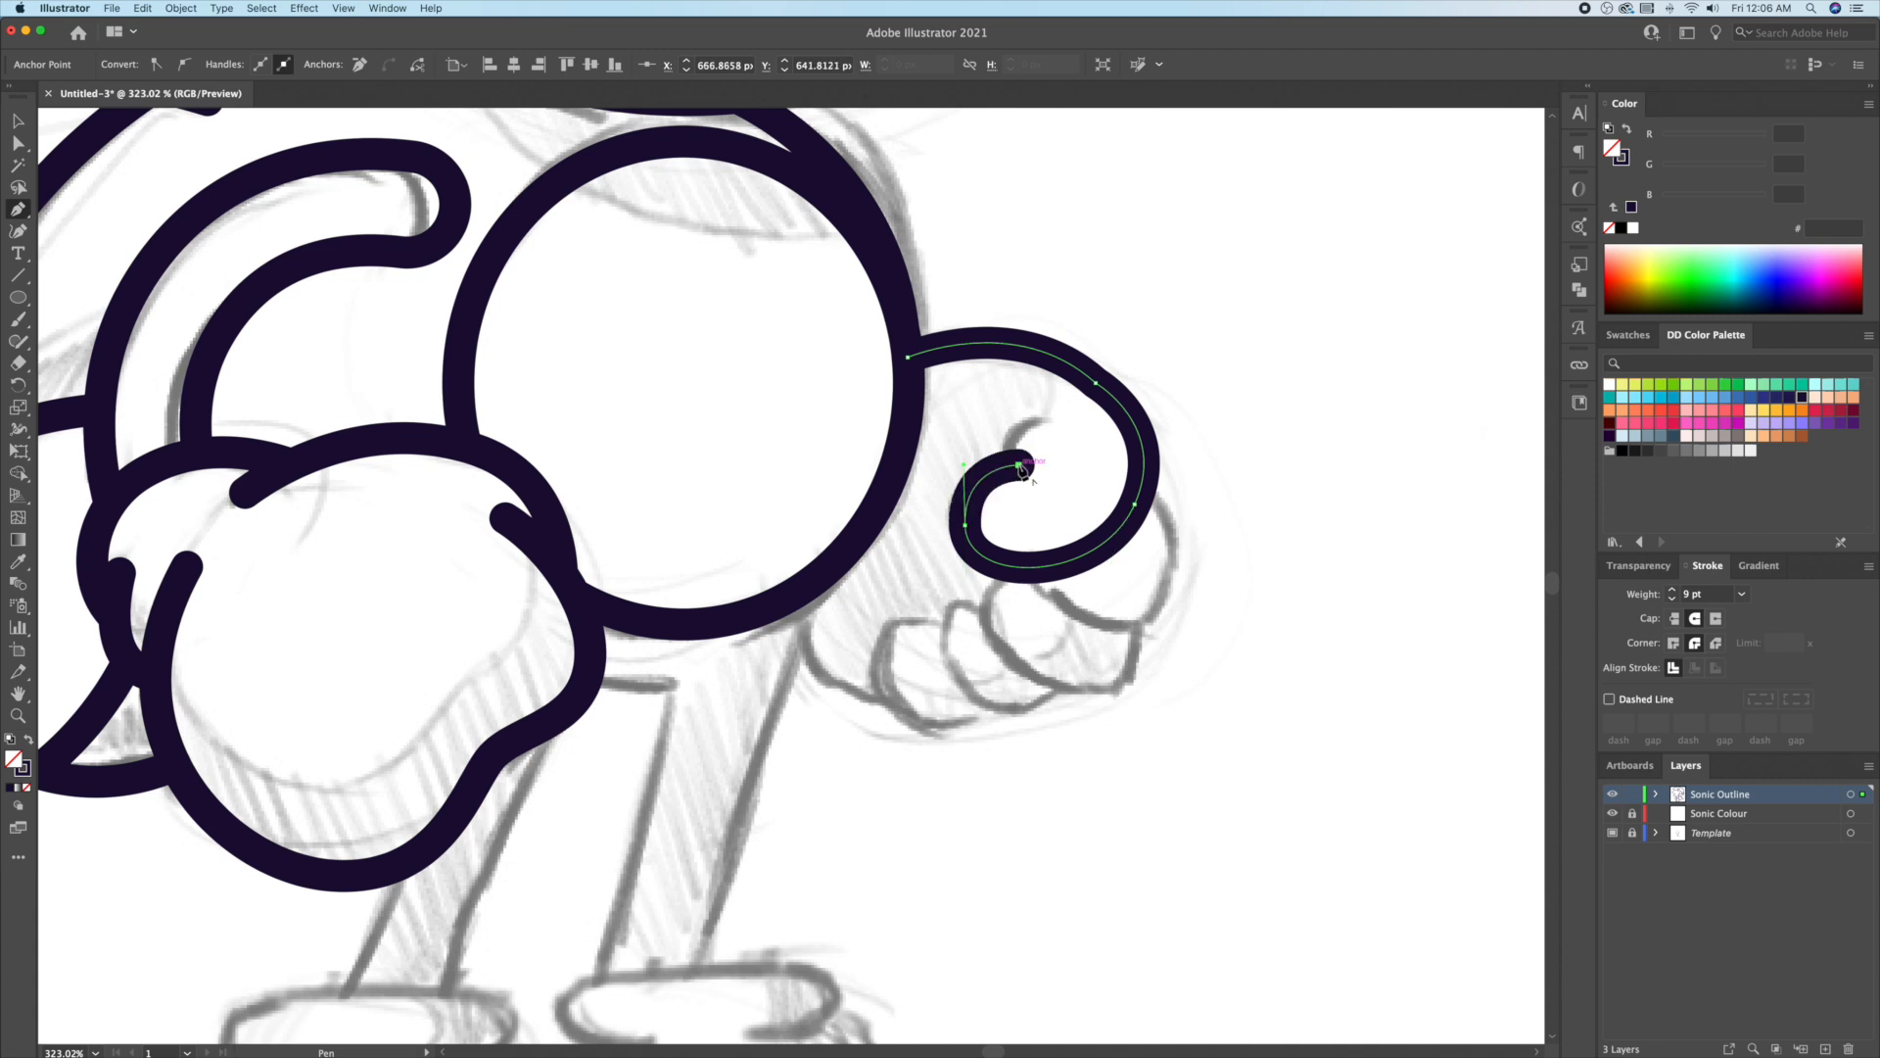
drag(1064, 405, 1064, 406)
Step: Outline a finger on the far hand and round its corner point
super+click(1317, 647)
click(1026, 567)
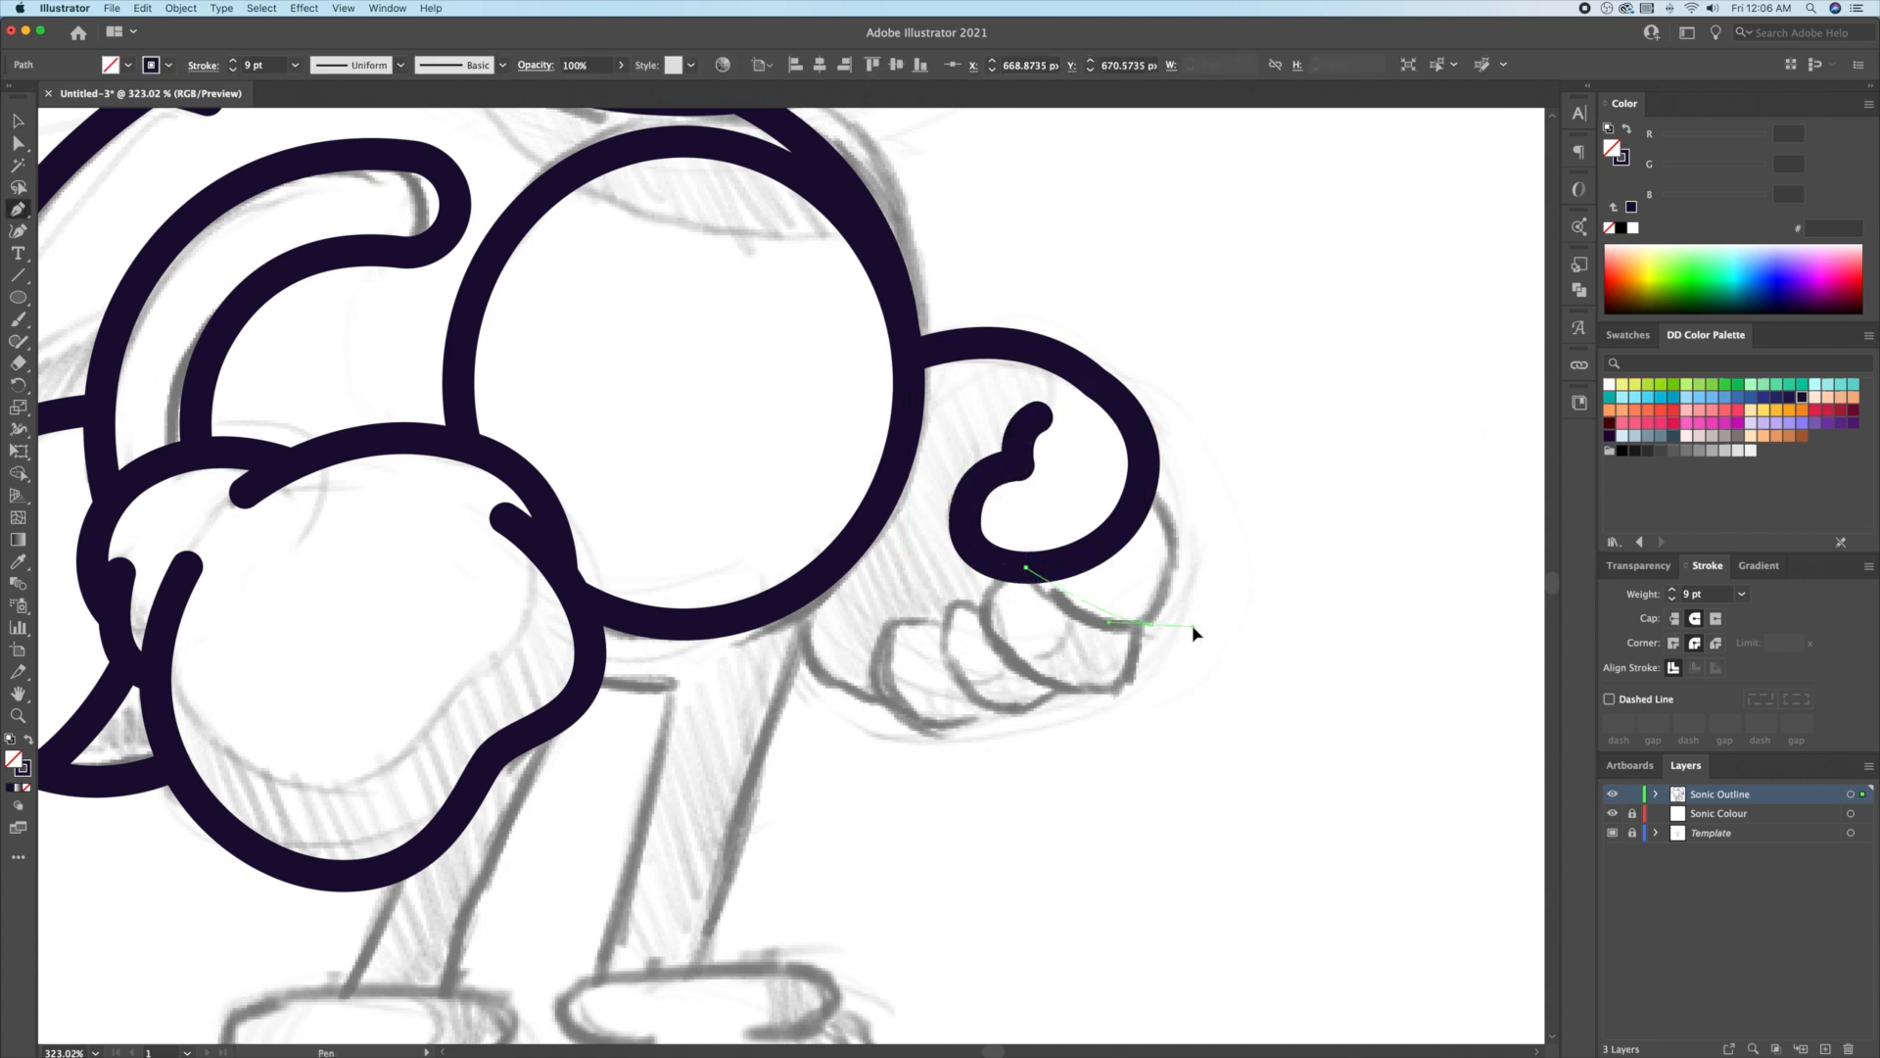
drag(1151, 624, 1258, 632)
click(1151, 624)
drag(1141, 485, 1089, 409)
key(a)
click(1151, 624)
drag(1139, 611, 1121, 586)
key(v)
click(1220, 645)
Step: Redraw the next finger's curved outline looping back into the hand
key(p)
click(1016, 574)
drag(992, 624, 999, 664)
drag(1107, 696, 1156, 697)
key(super+z)
key(super+z)
key(super+z)
key(v)
click(1124, 709)
key(p)
drag(1137, 617, 1137, 651)
drag(1112, 692, 1021, 688)
drag(1008, 567, 1050, 540)
key(v)
click(1273, 850)
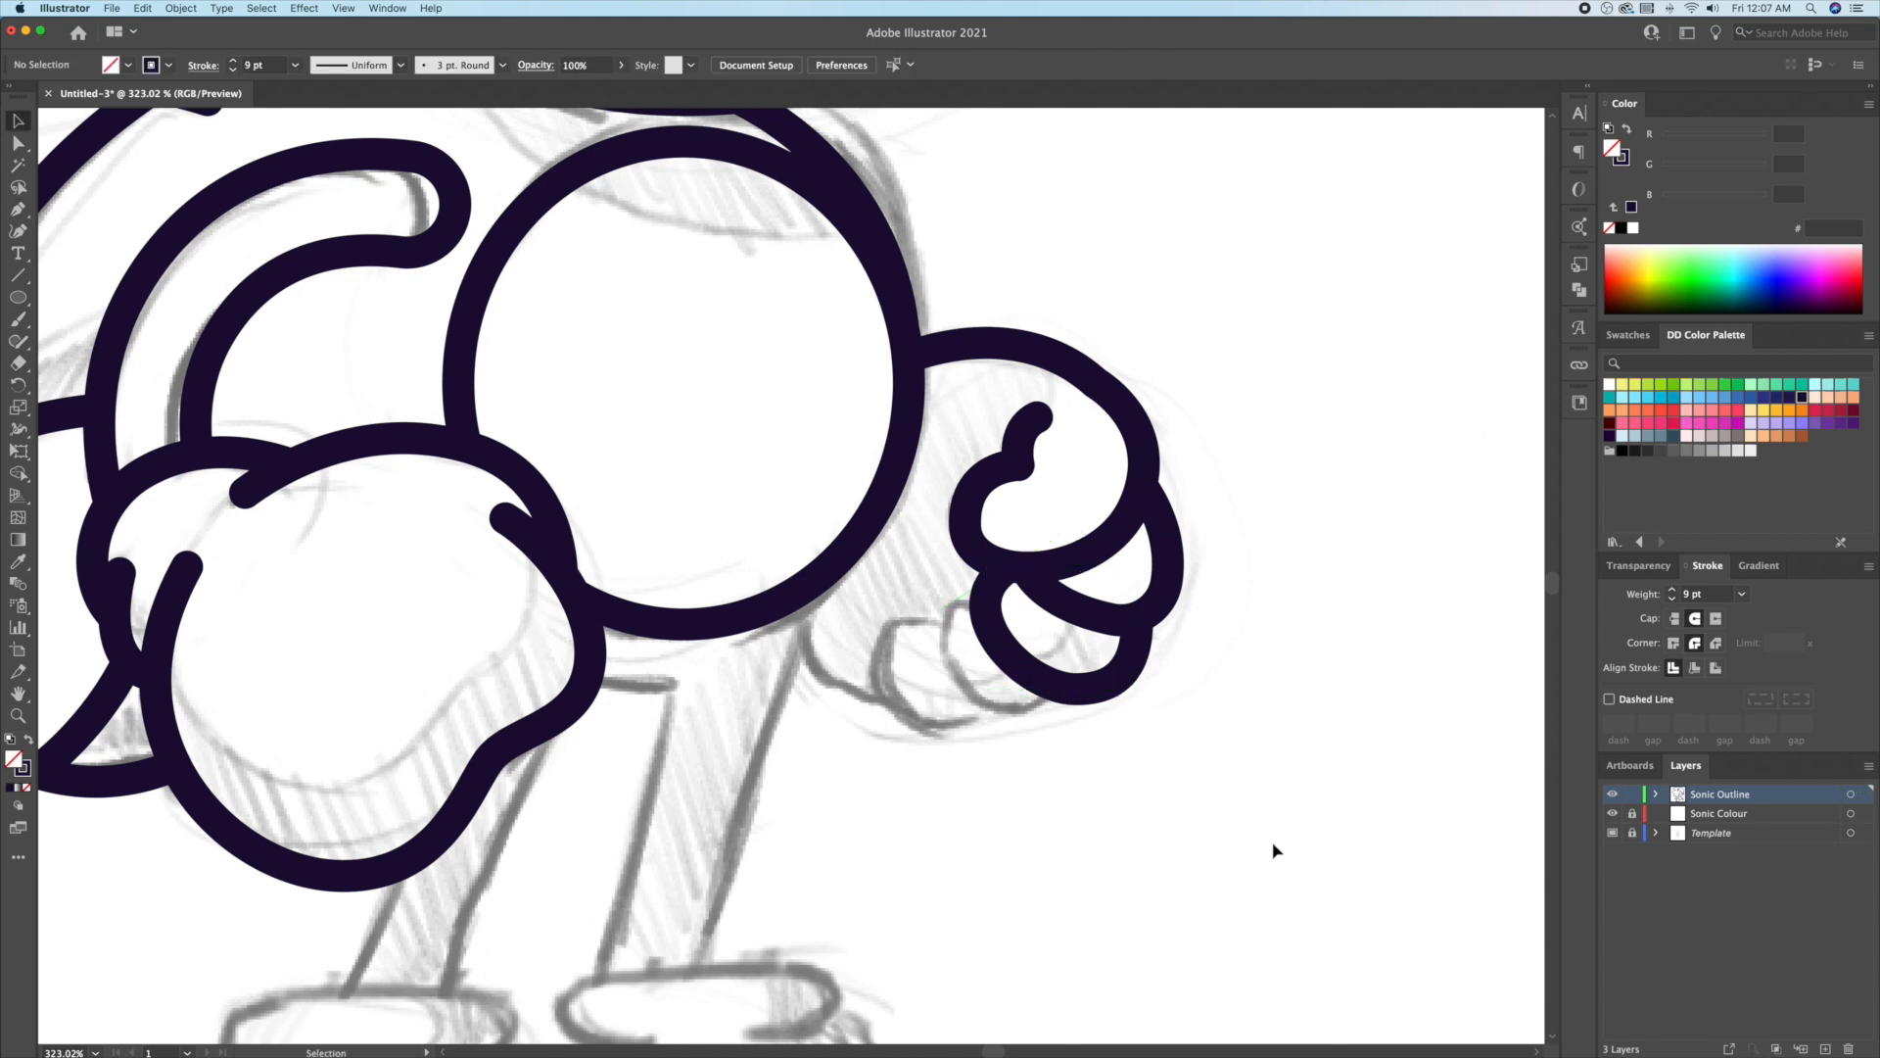
Step: Draw the last finger's outline and lengthen its anchor's curve handles
drag(1058, 692, 969, 609)
key(v)
click(963, 747)
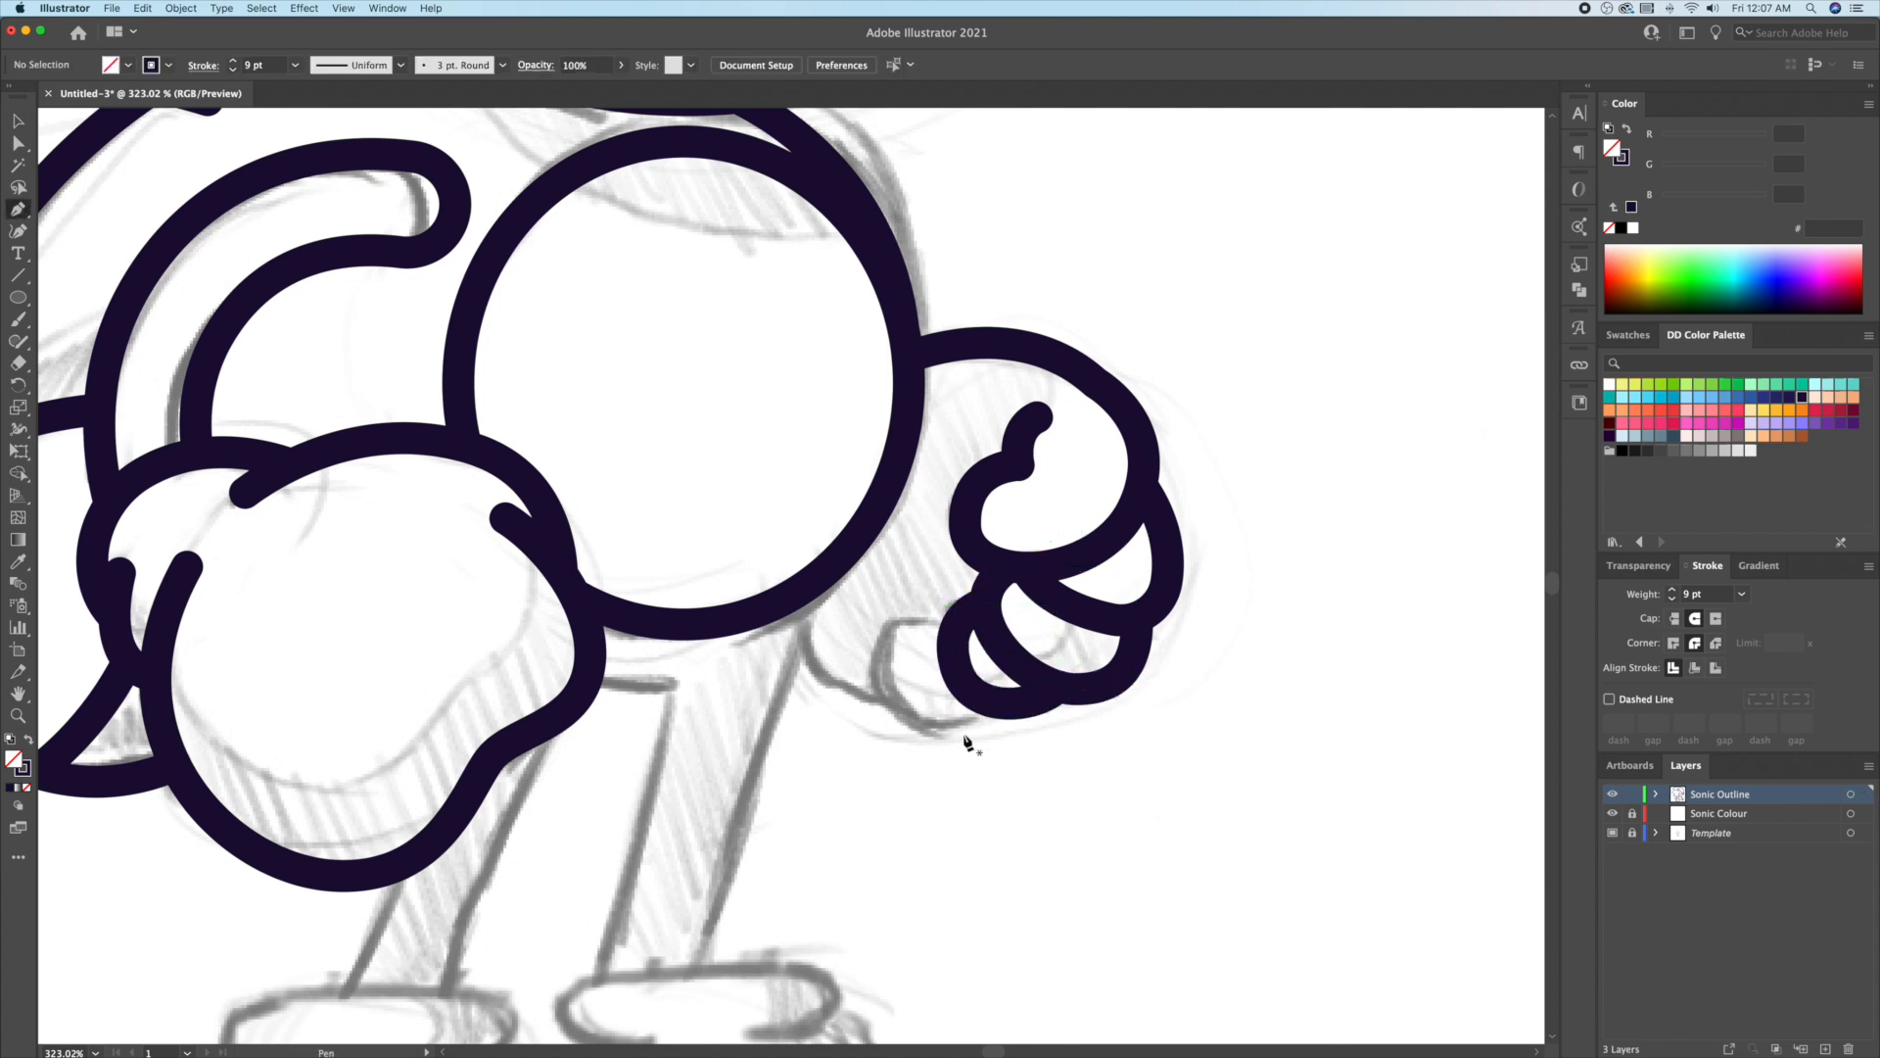
drag(985, 707, 964, 709)
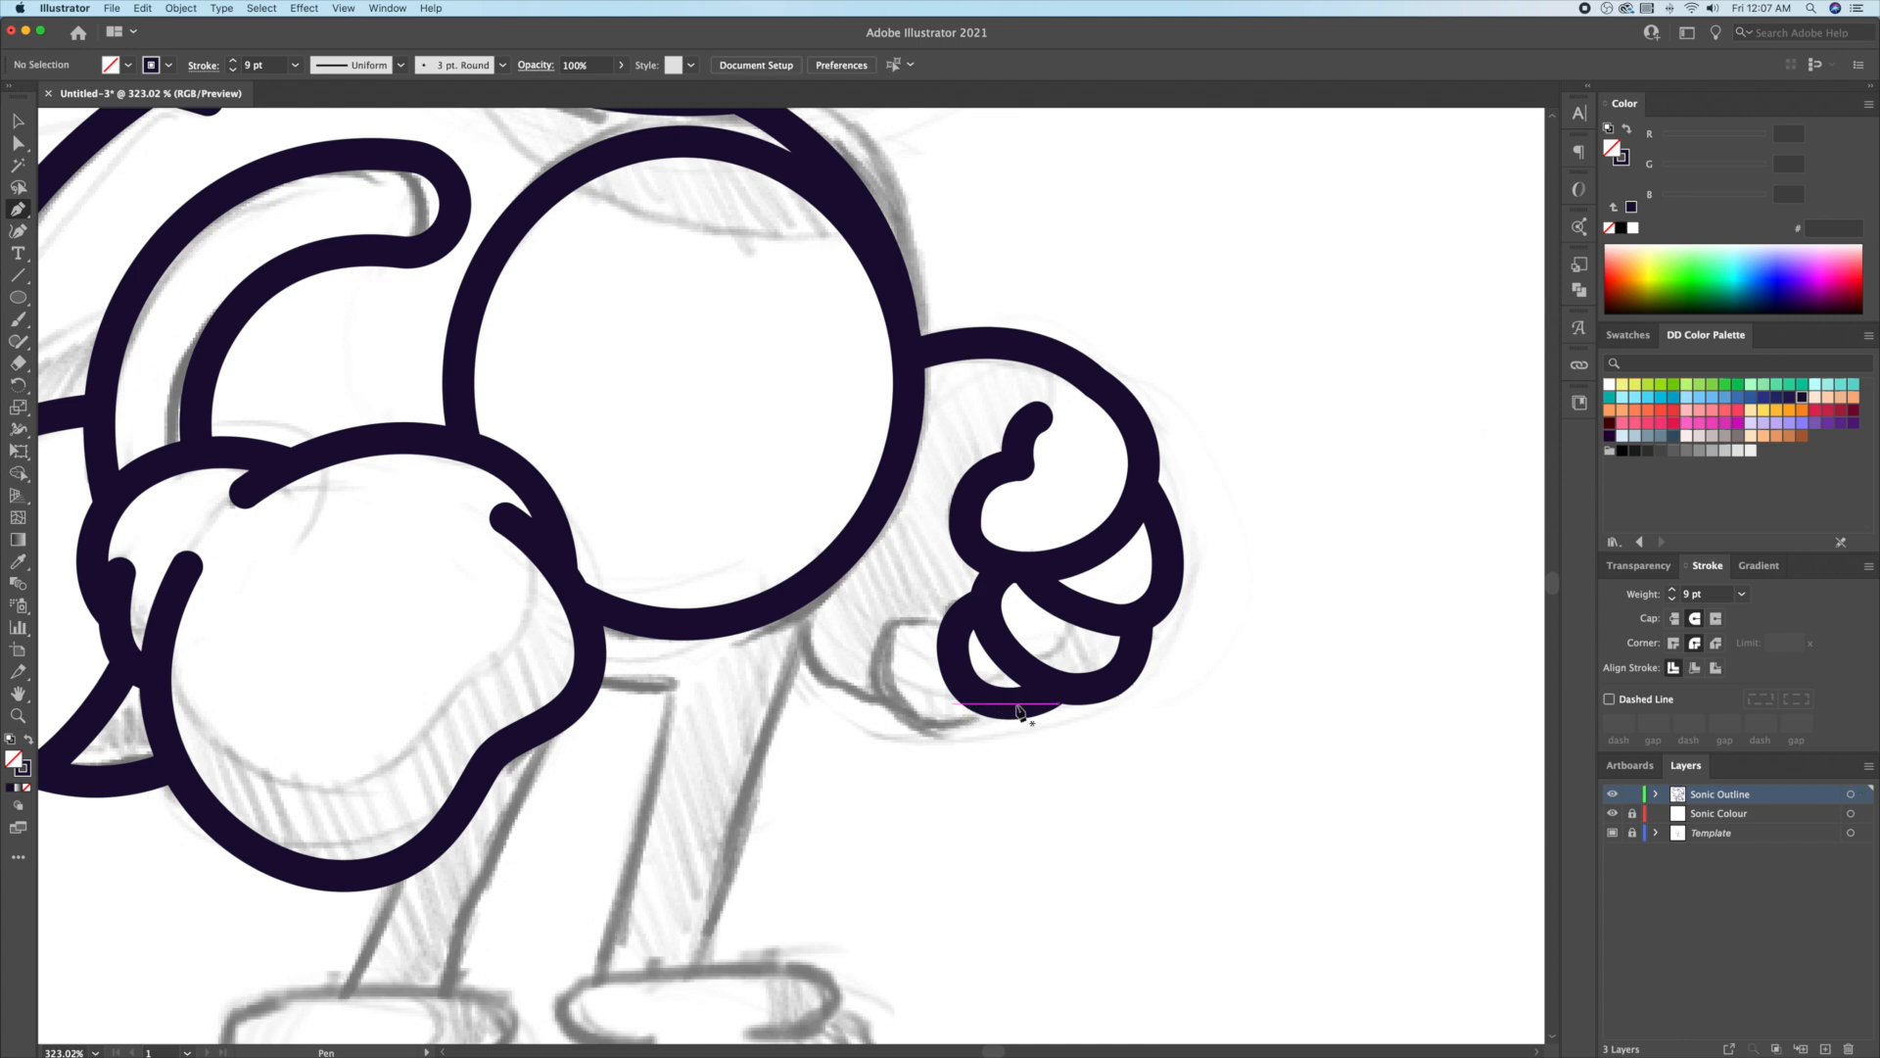
Step: Add a curved stroke closing around the fist's base and adjust its corner point
click(963, 617)
click(888, 617)
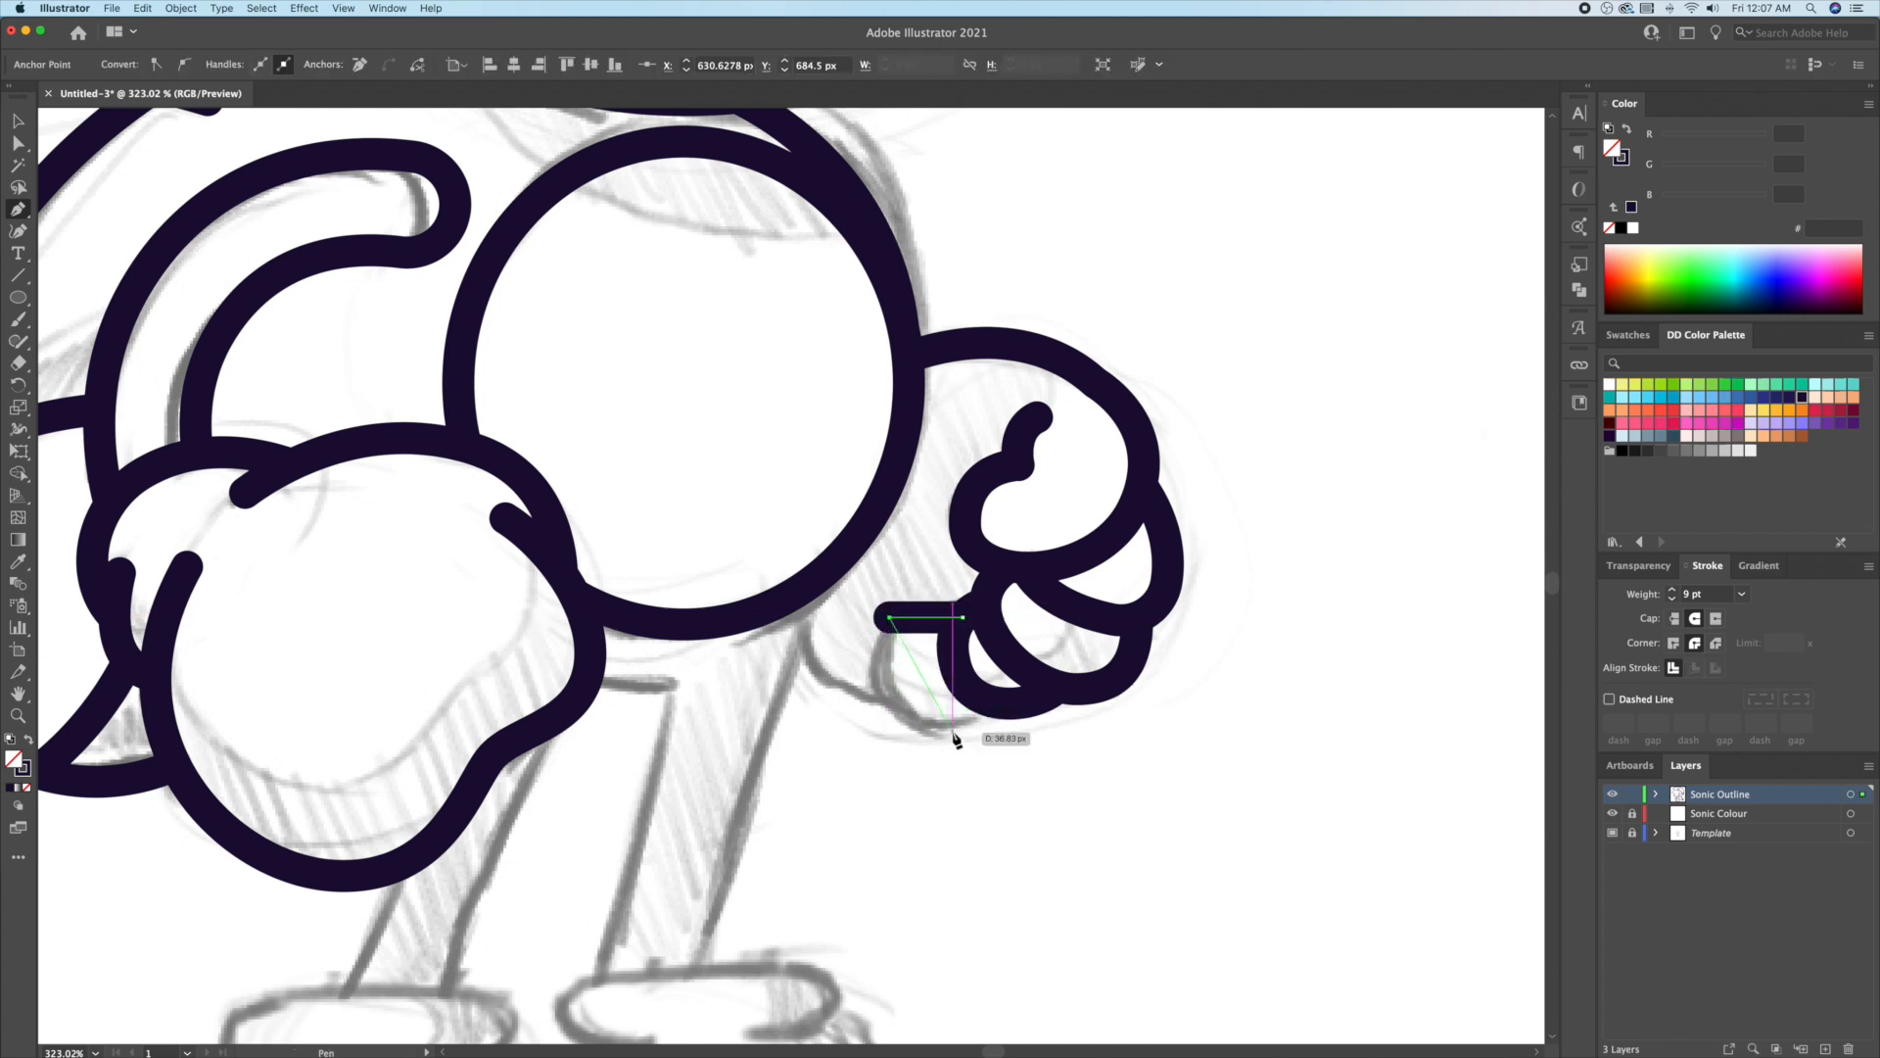
drag(958, 750, 908, 708)
click(1011, 703)
key(a)
click(889, 618)
click(1044, 780)
Step: Pen the arm line from the chest circle down to the right fist
key(p)
click(812, 583)
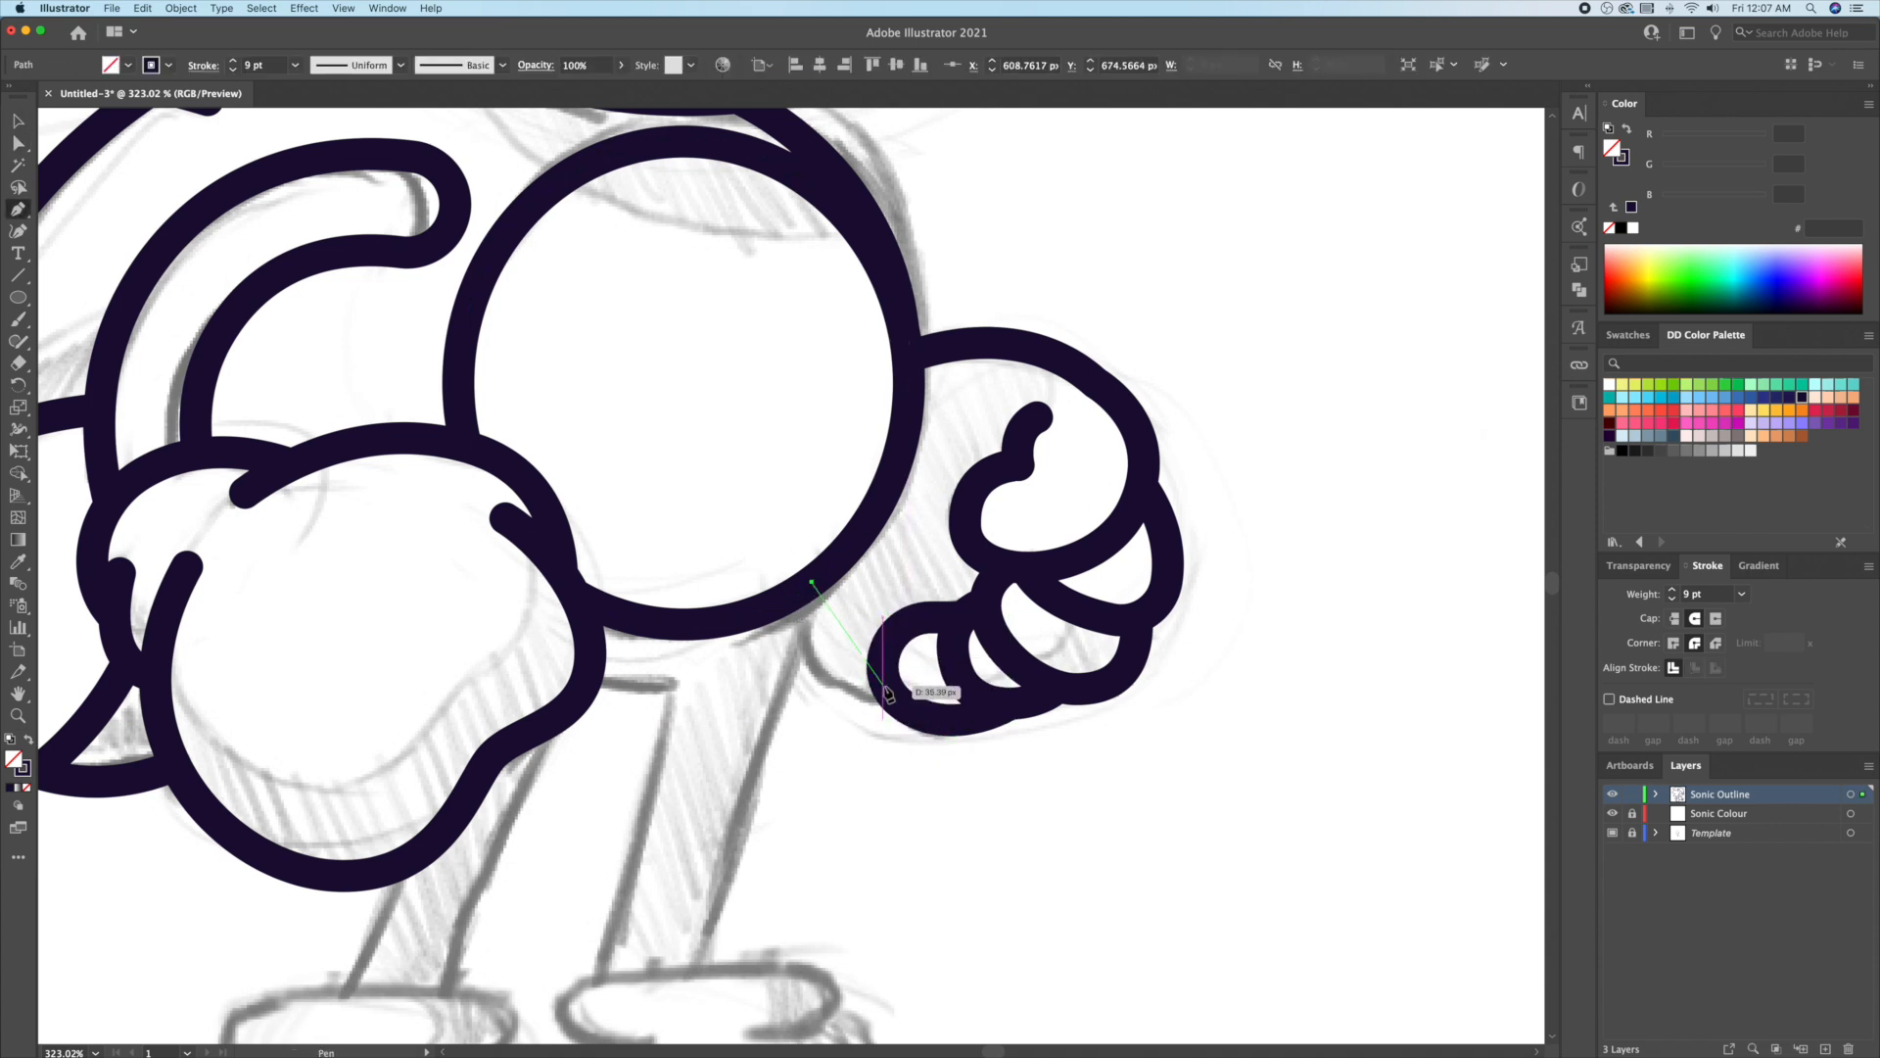
drag(1006, 734, 1004, 733)
key(v)
click(1158, 760)
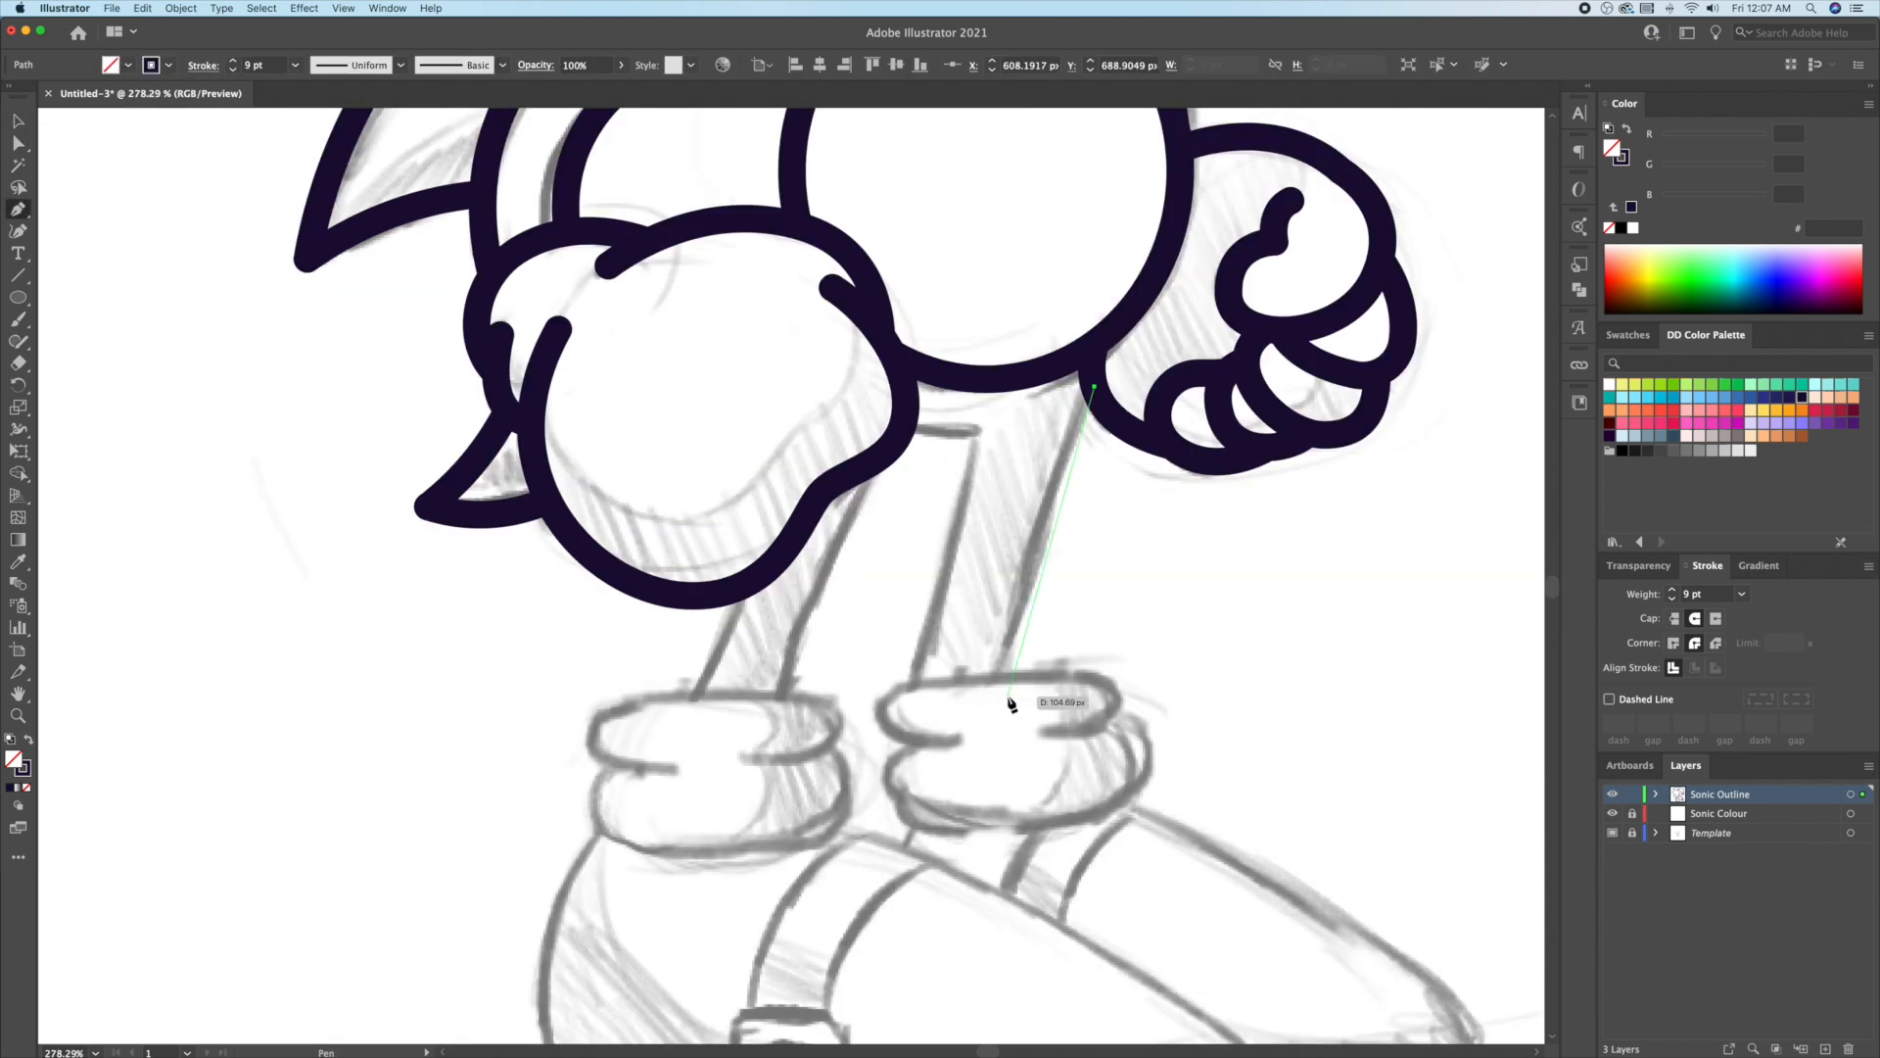
Step: Finish the front leg line at the sock and draw the back leg line up to the torso
click(1008, 697)
key(v)
click(1221, 645)
click(911, 697)
click(976, 434)
click(899, 433)
Step: Shift the back leg's top corner right and bend its top edge slightly down
key(shift+grave)
key(super+z)
key(a)
drag(976, 434, 947, 443)
click(17, 231)
click(947, 435)
key(v)
click(883, 649)
drag(885, 649, 1001, 592)
Step: Draw a leg line, Alt-drag a copy left, and move the copy's top onto the body
click(985, 405)
click(897, 656)
key(v)
click(938, 617)
drag(922, 590, 807, 591)
key(a)
click(872, 407)
mouse_move(871, 406)
mouse_down()
mouse_move(831, 537)
mouse_move(905, 592)
mouse_move(1042, 617)
mouse_move(1063, 635)
mouse_move(1040, 632)
mouse_move(1050, 688)
mouse_move(1089, 651)
mouse_up()
key(v)
click(709, 578)
Step: Draw the stacked ellipses at the front ankle forming the sock cuff
scroll(711, 578, right, 3)
key(l)
key(v)
click(1126, 714)
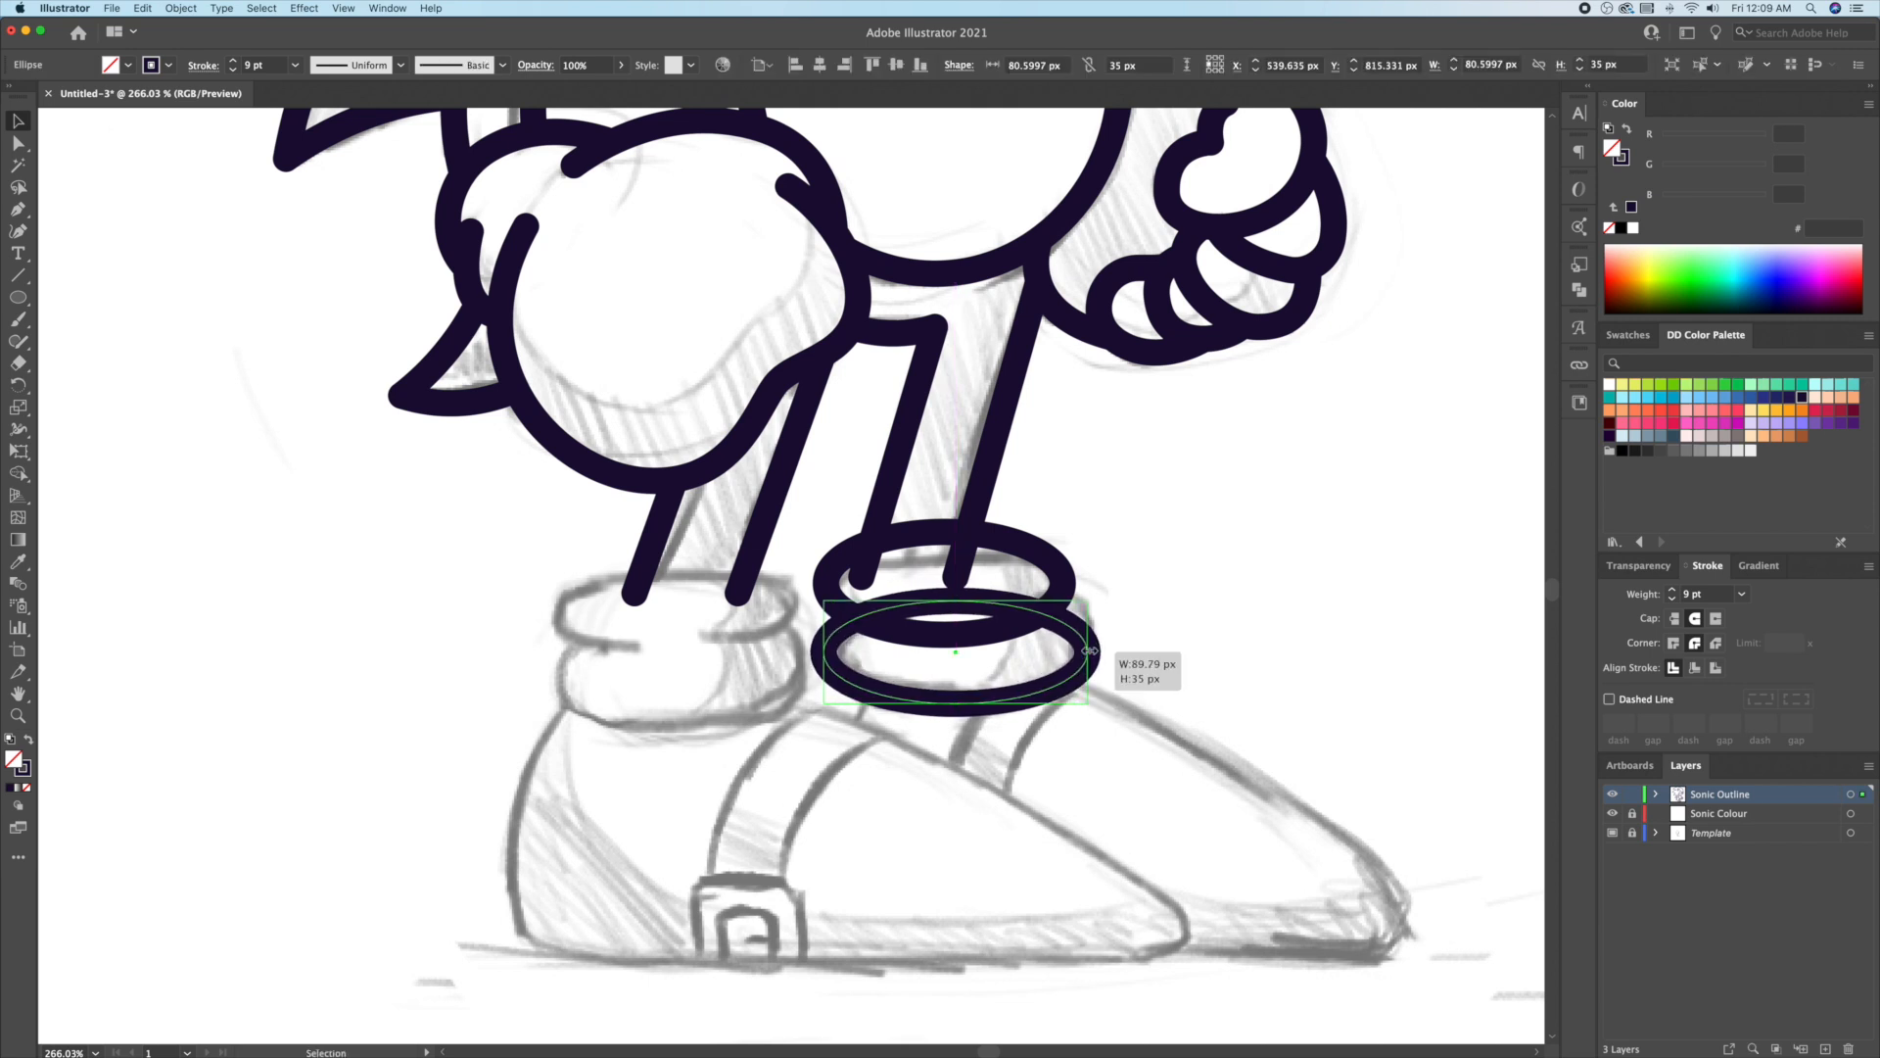
Step: Rotate the two ankle ellipses slightly and unite them into one cuff outline
shift+click(1075, 593)
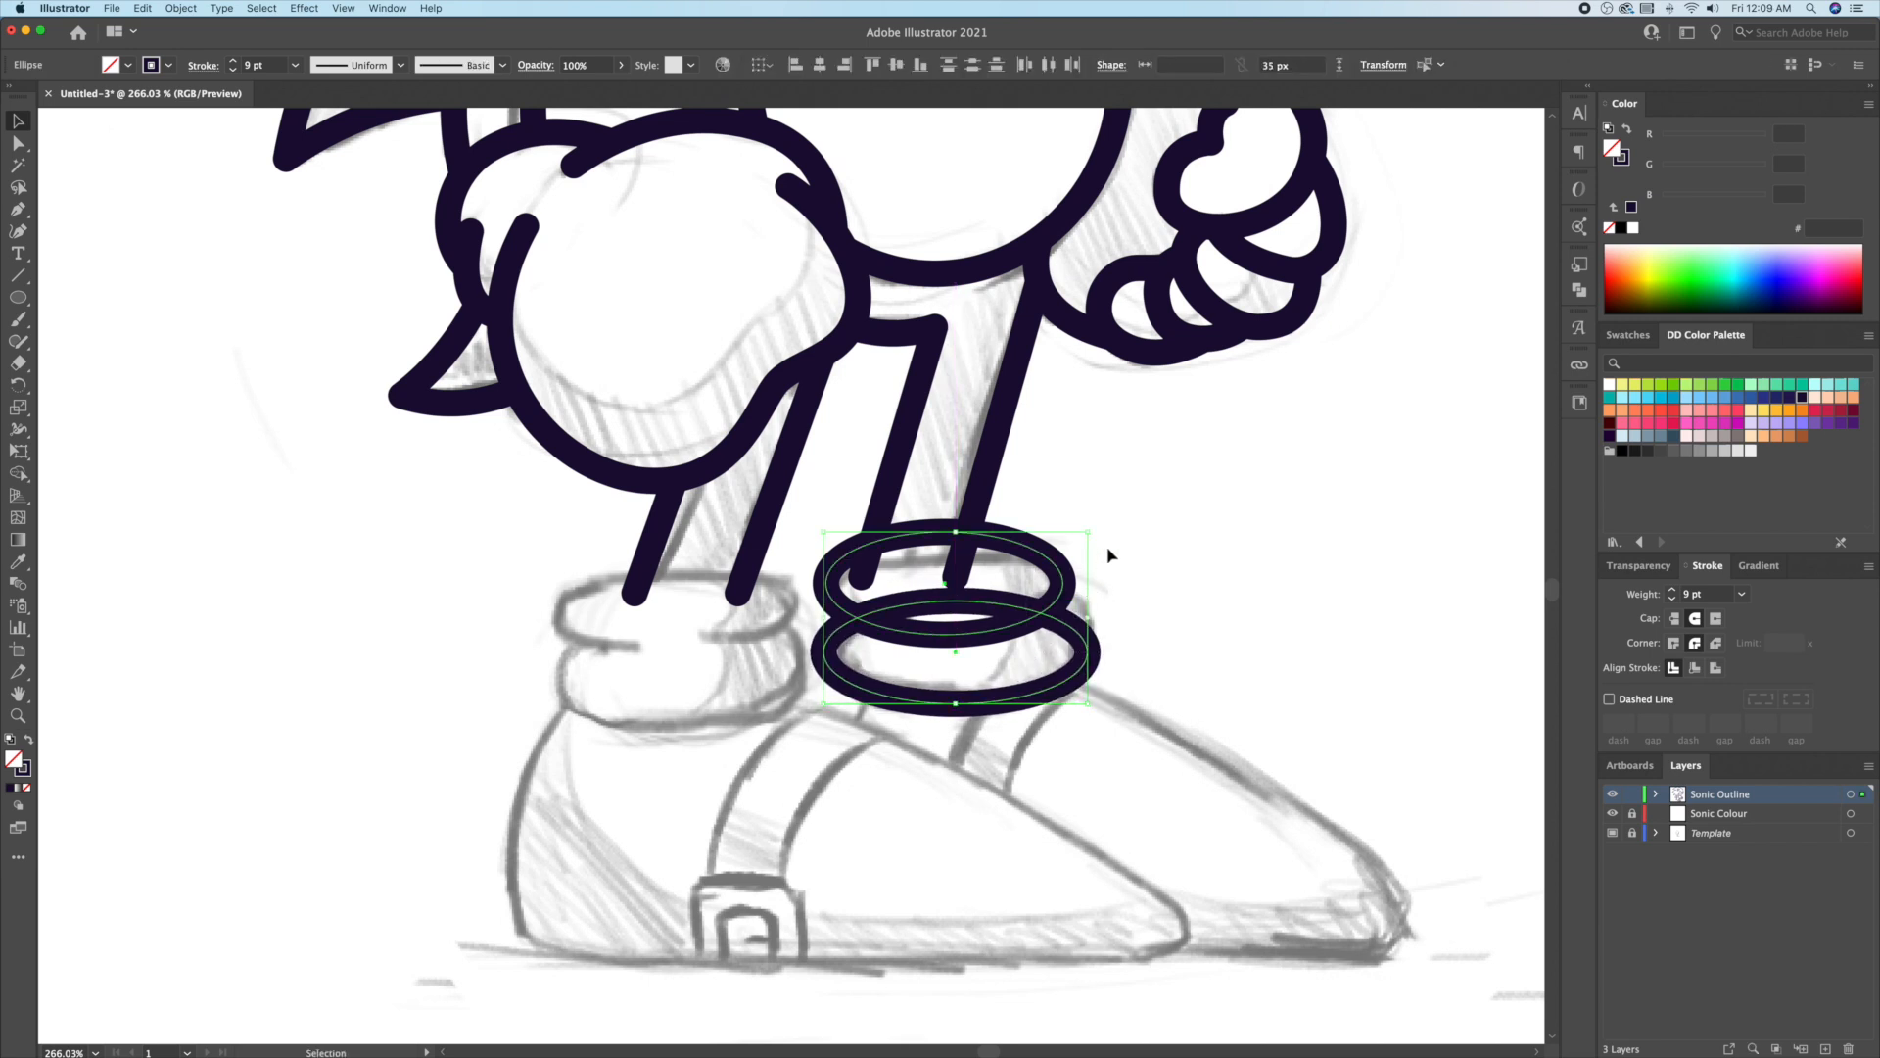
drag(1093, 529, 1094, 524)
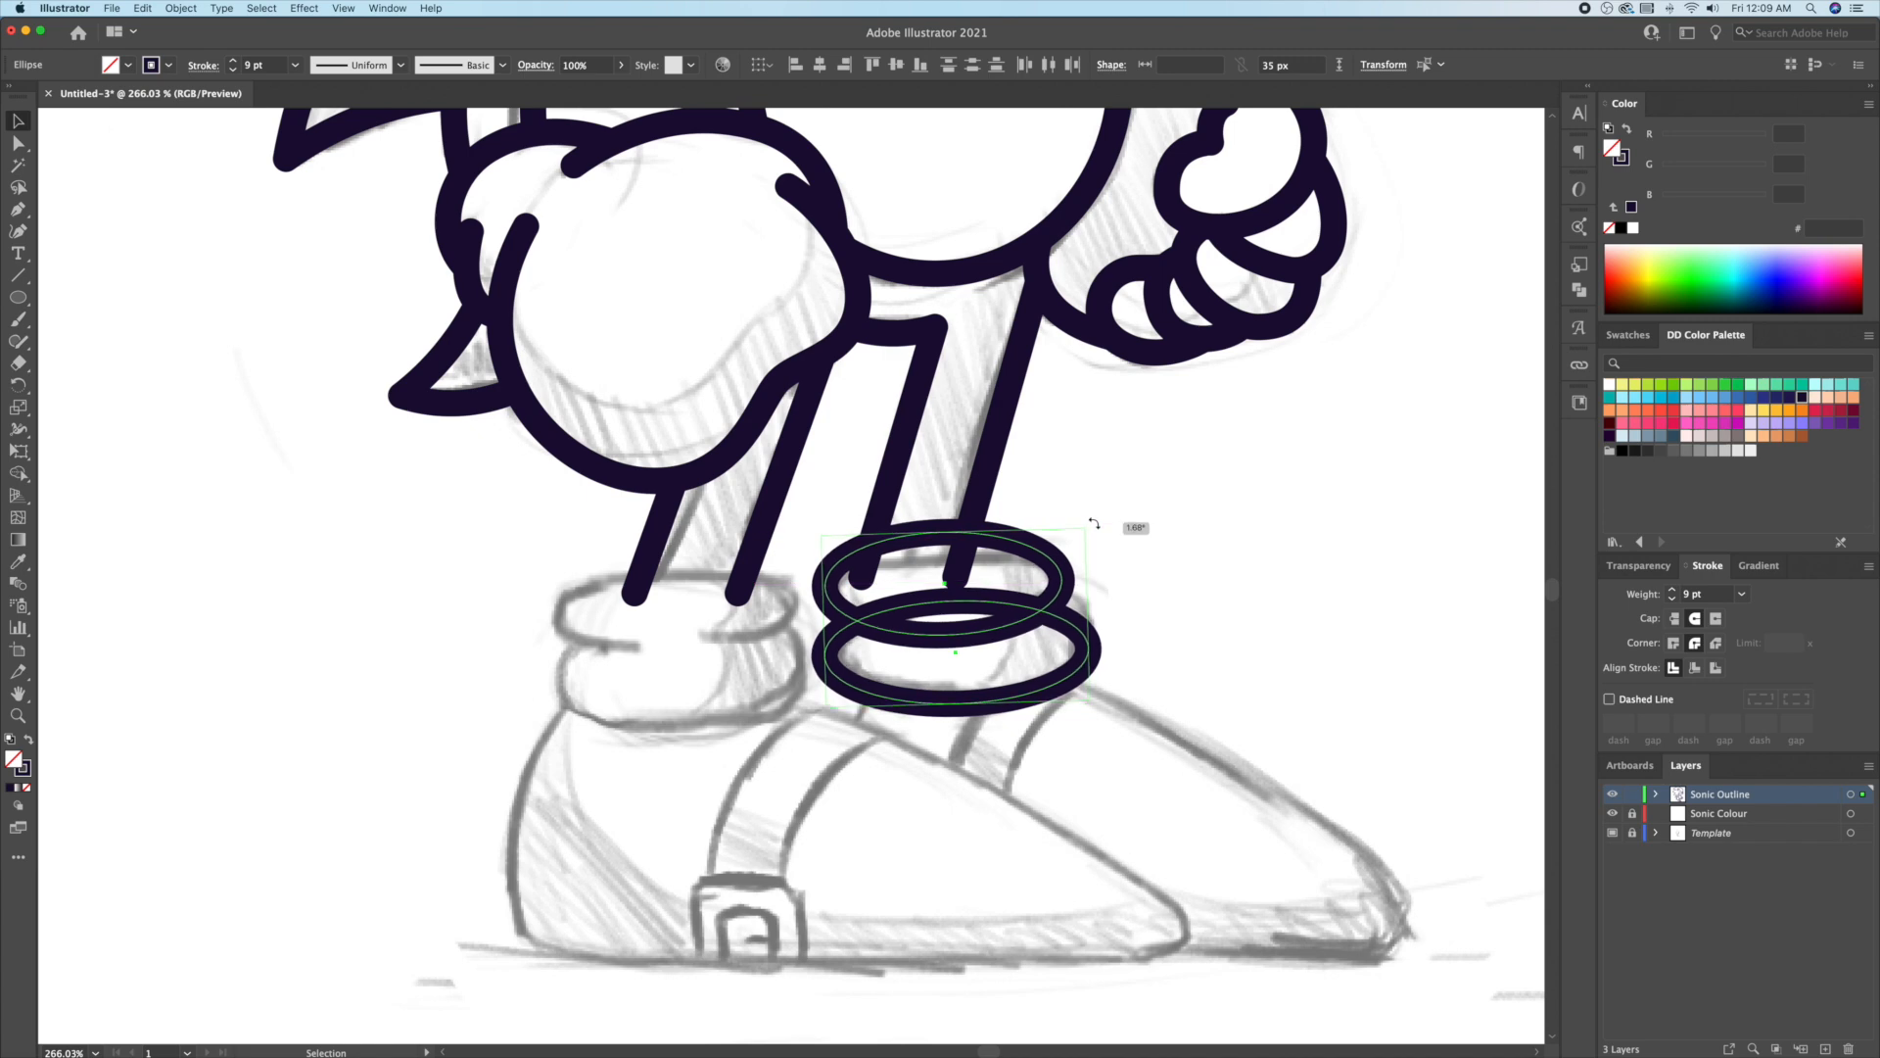
click(1144, 593)
drag(1083, 575, 1038, 655)
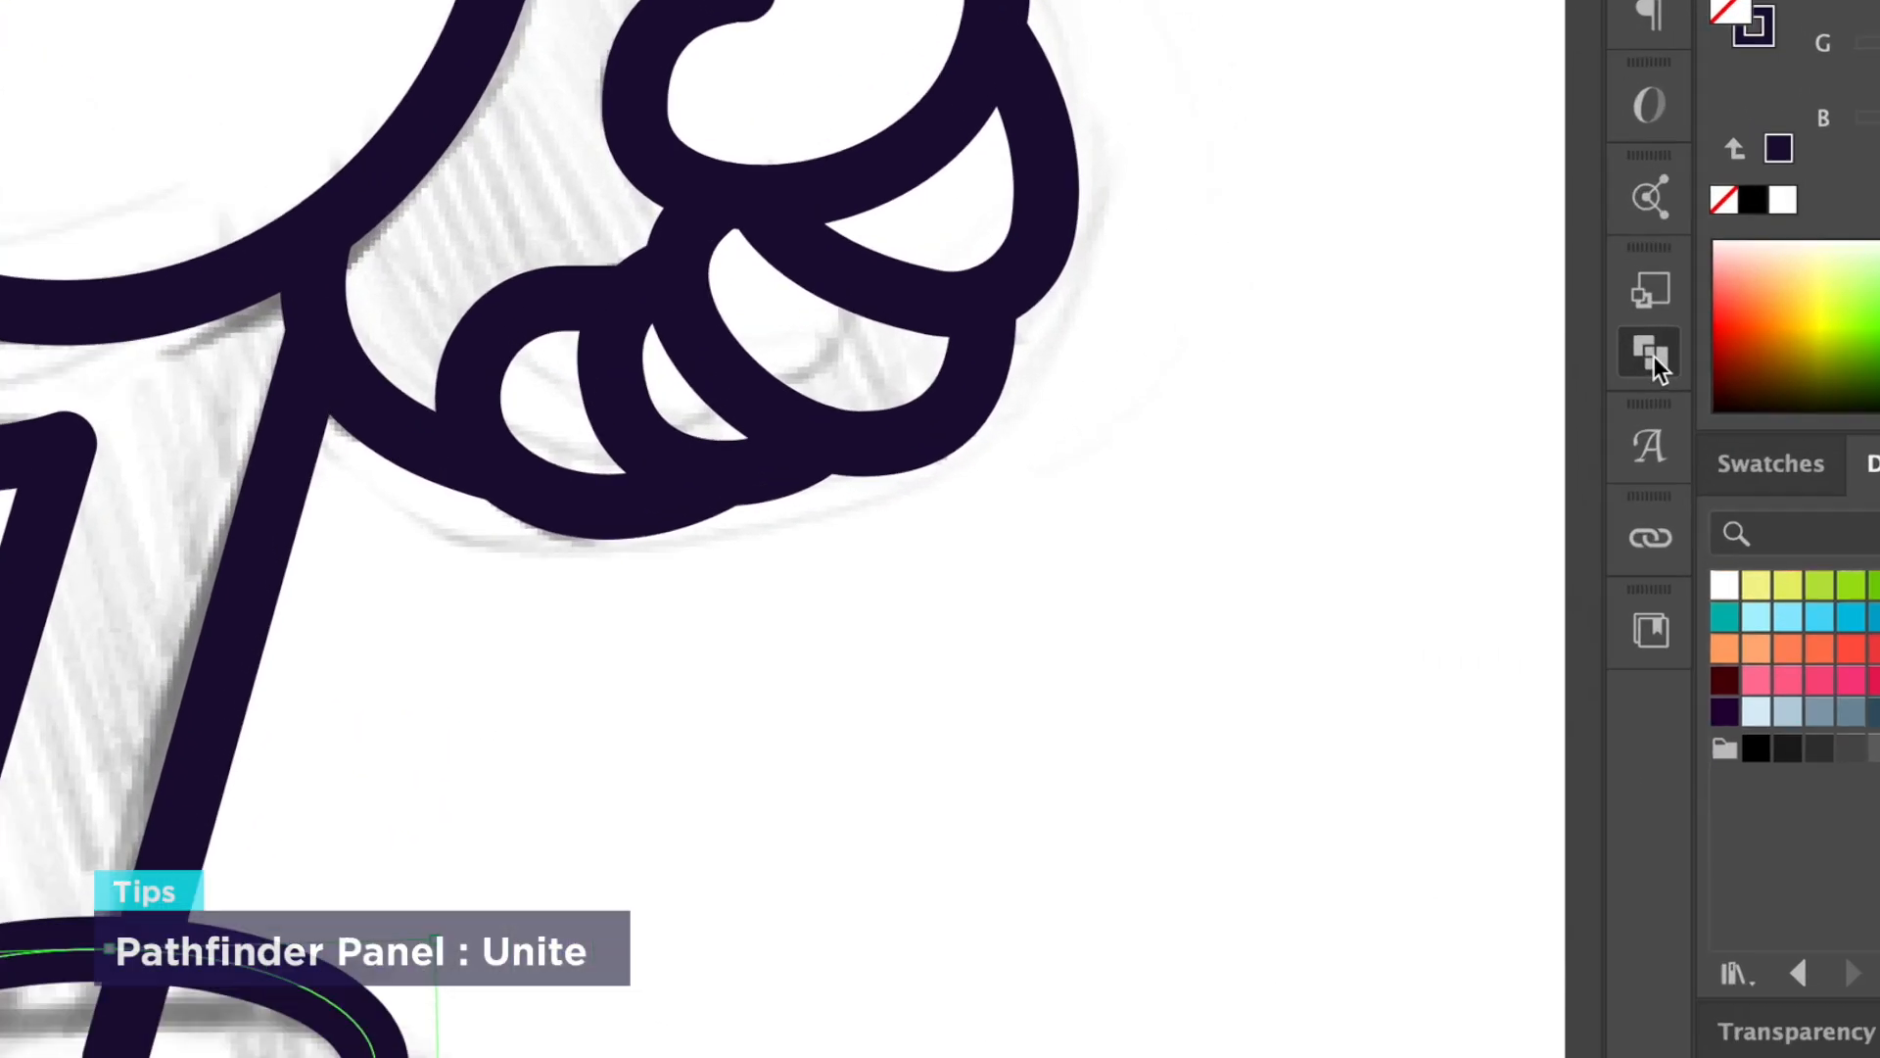
click(1580, 290)
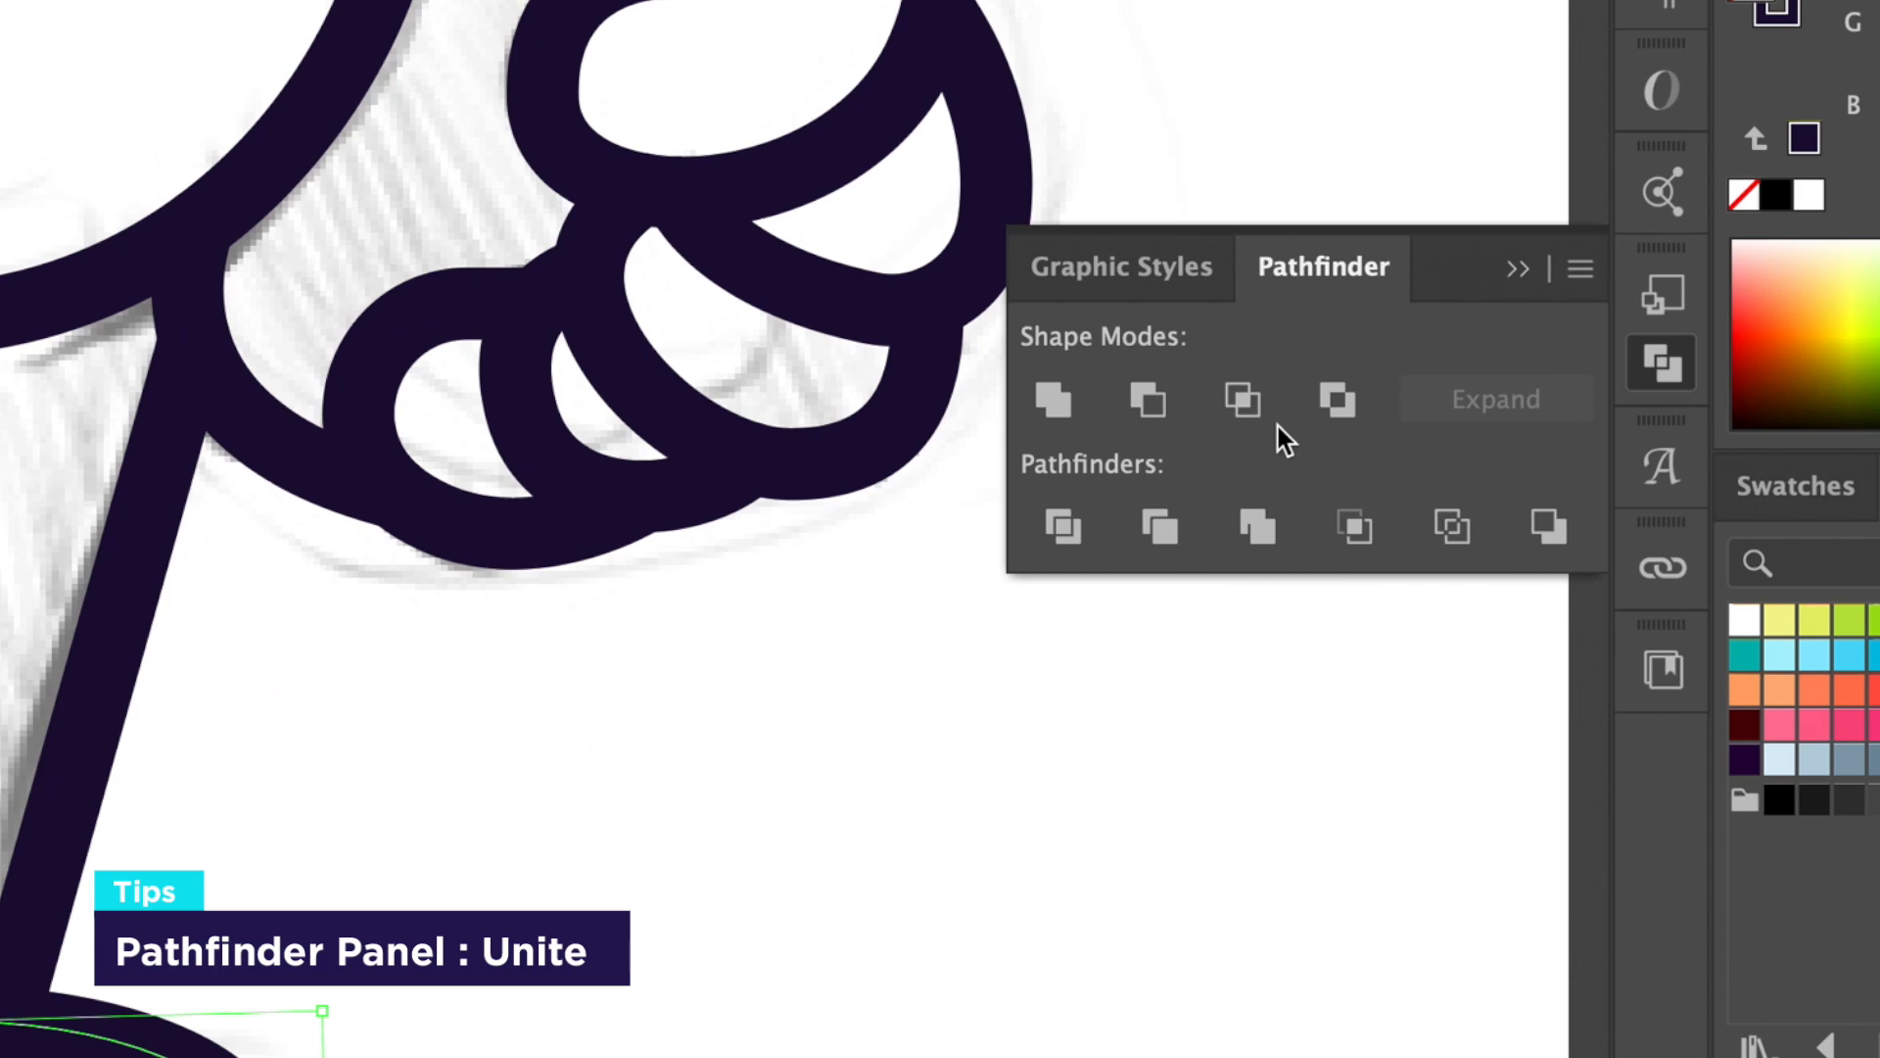
click(1050, 394)
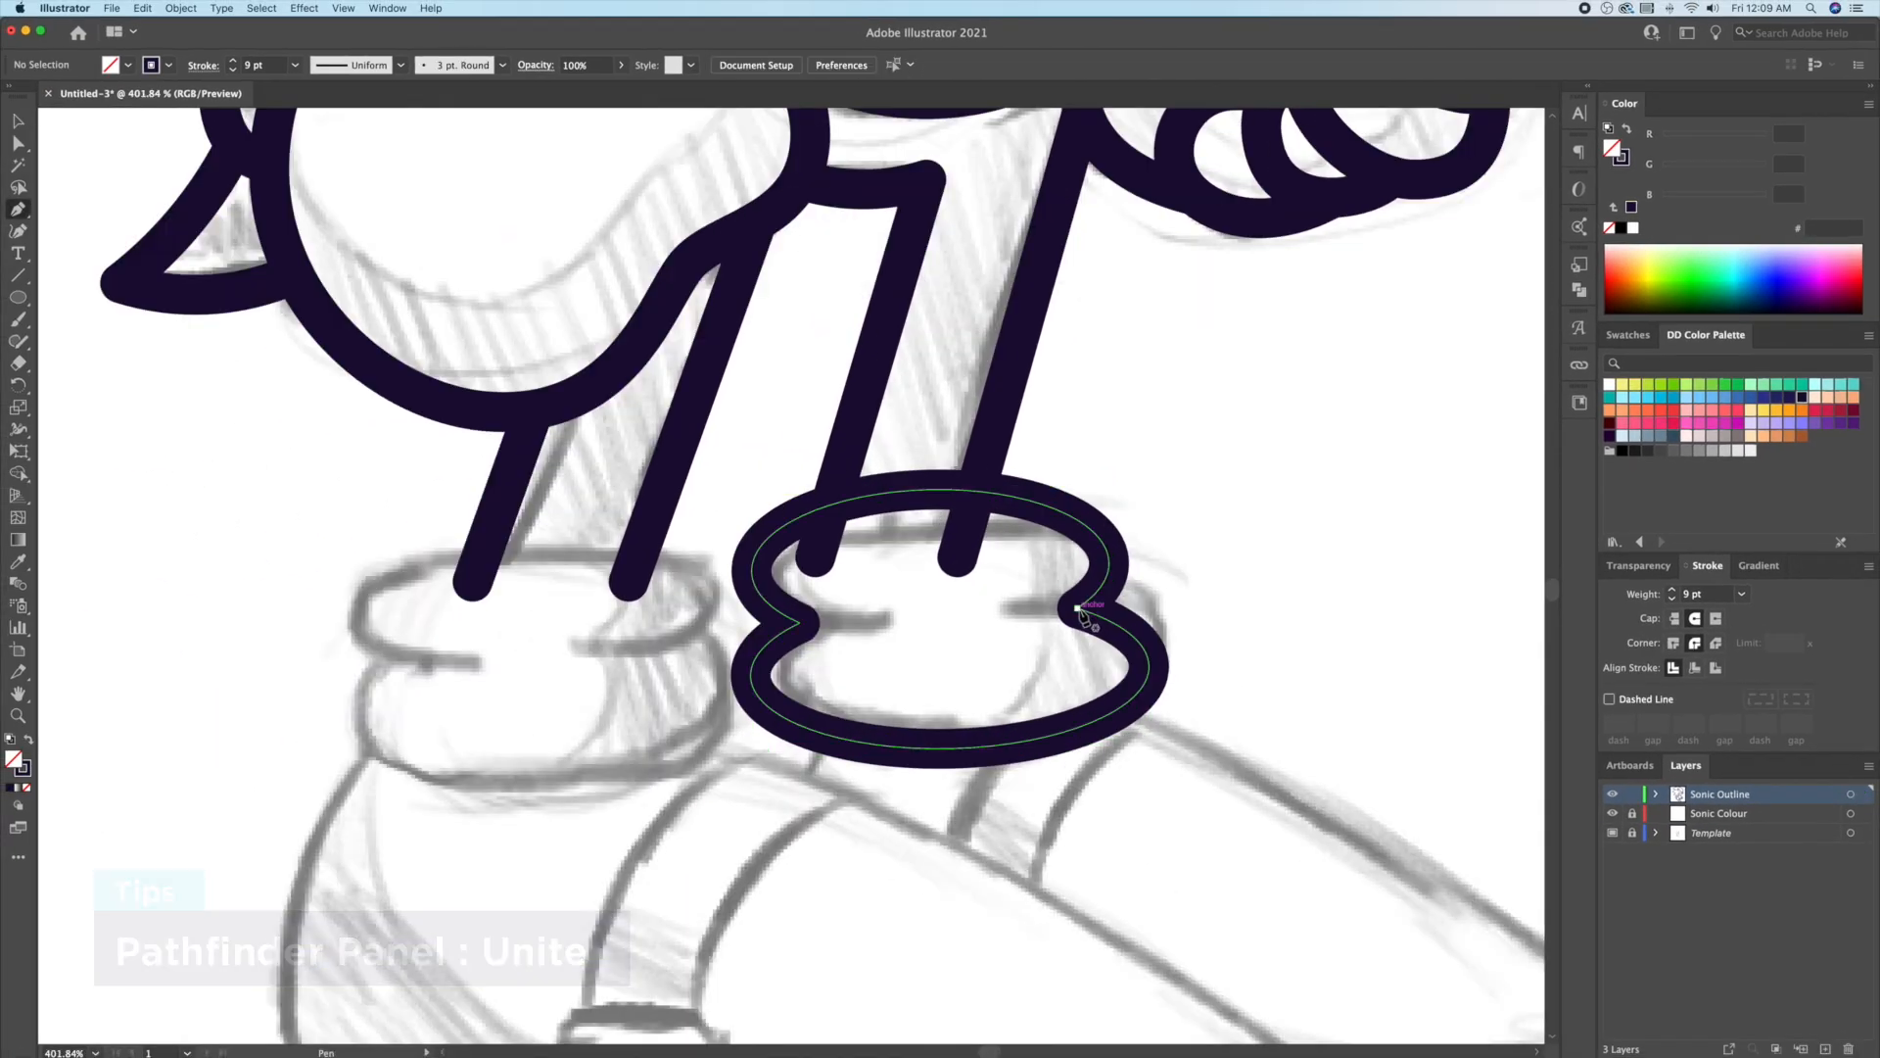
Step: Pen-draw notch strokes on the right and left of the sock cuff
click(1078, 608)
click(1019, 608)
key(v)
click(1200, 642)
key(p)
click(800, 623)
Step: Copy the finished cuff across onto the other leg
click(873, 623)
drag(913, 722, 653, 725)
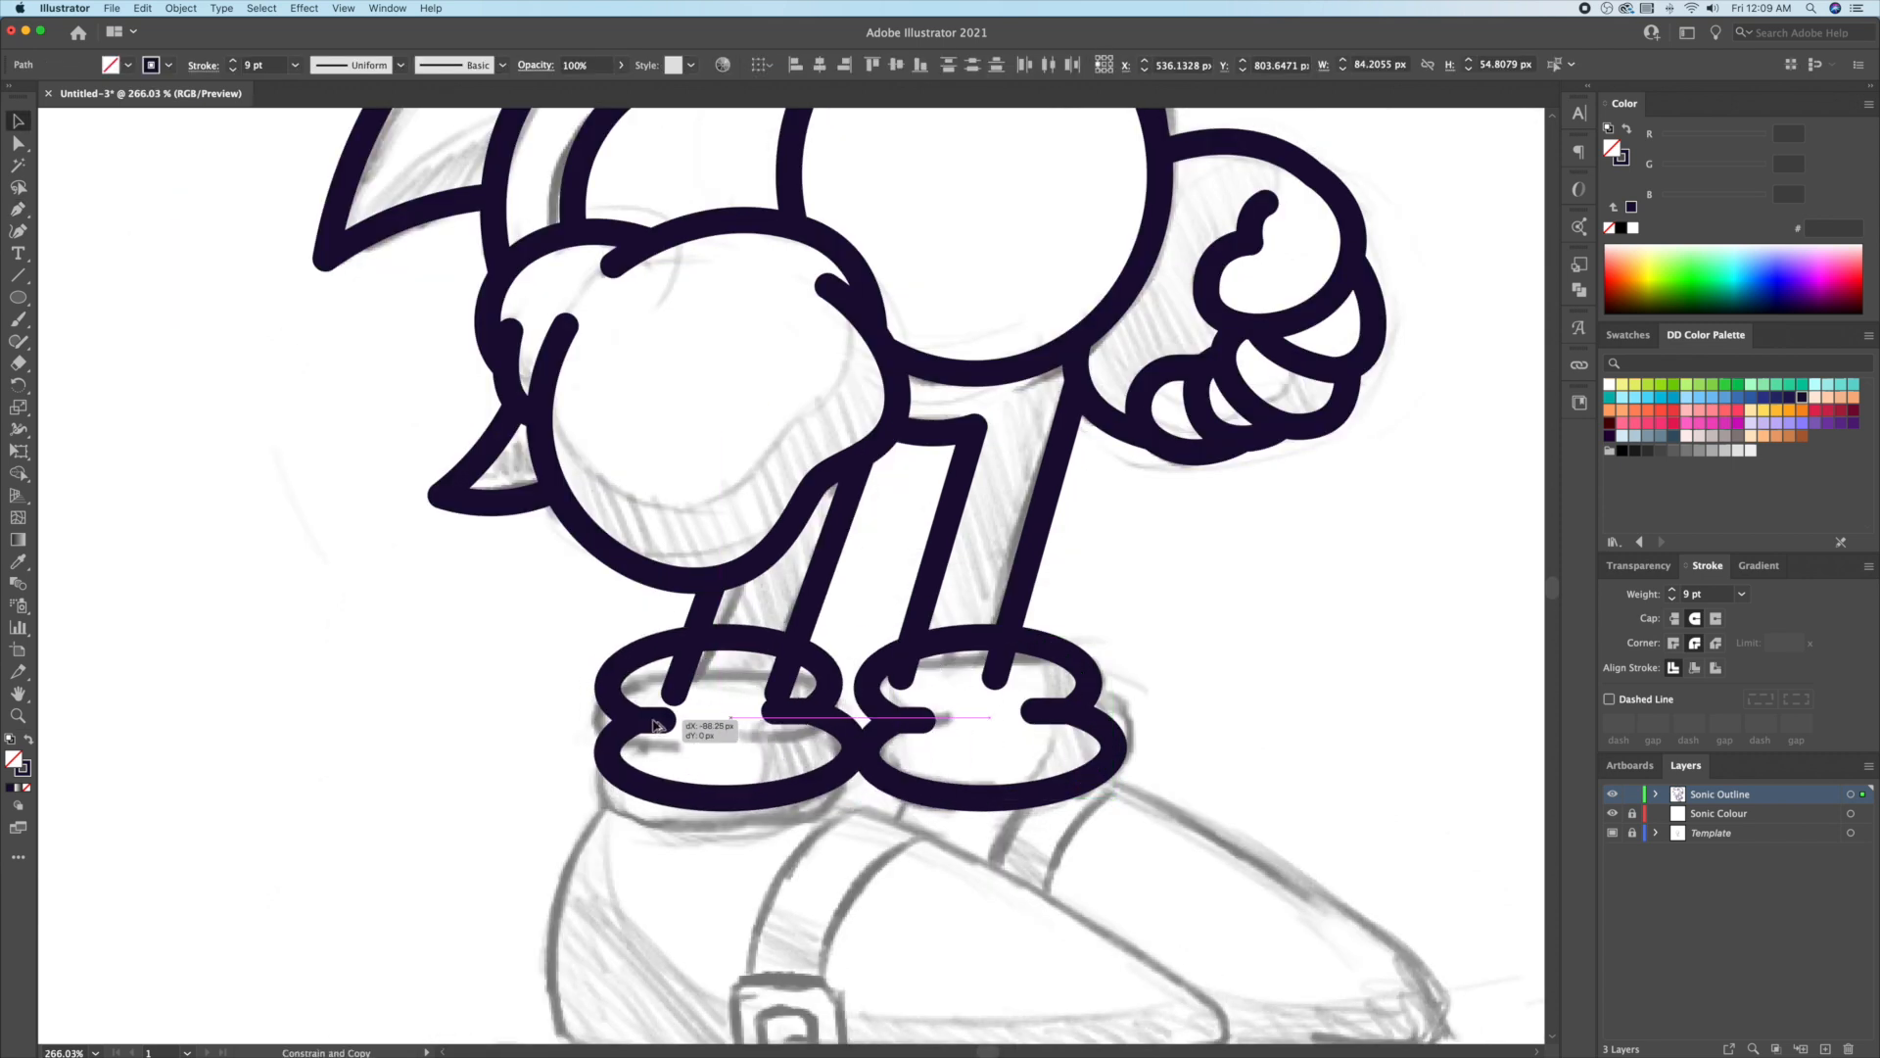
click(1213, 658)
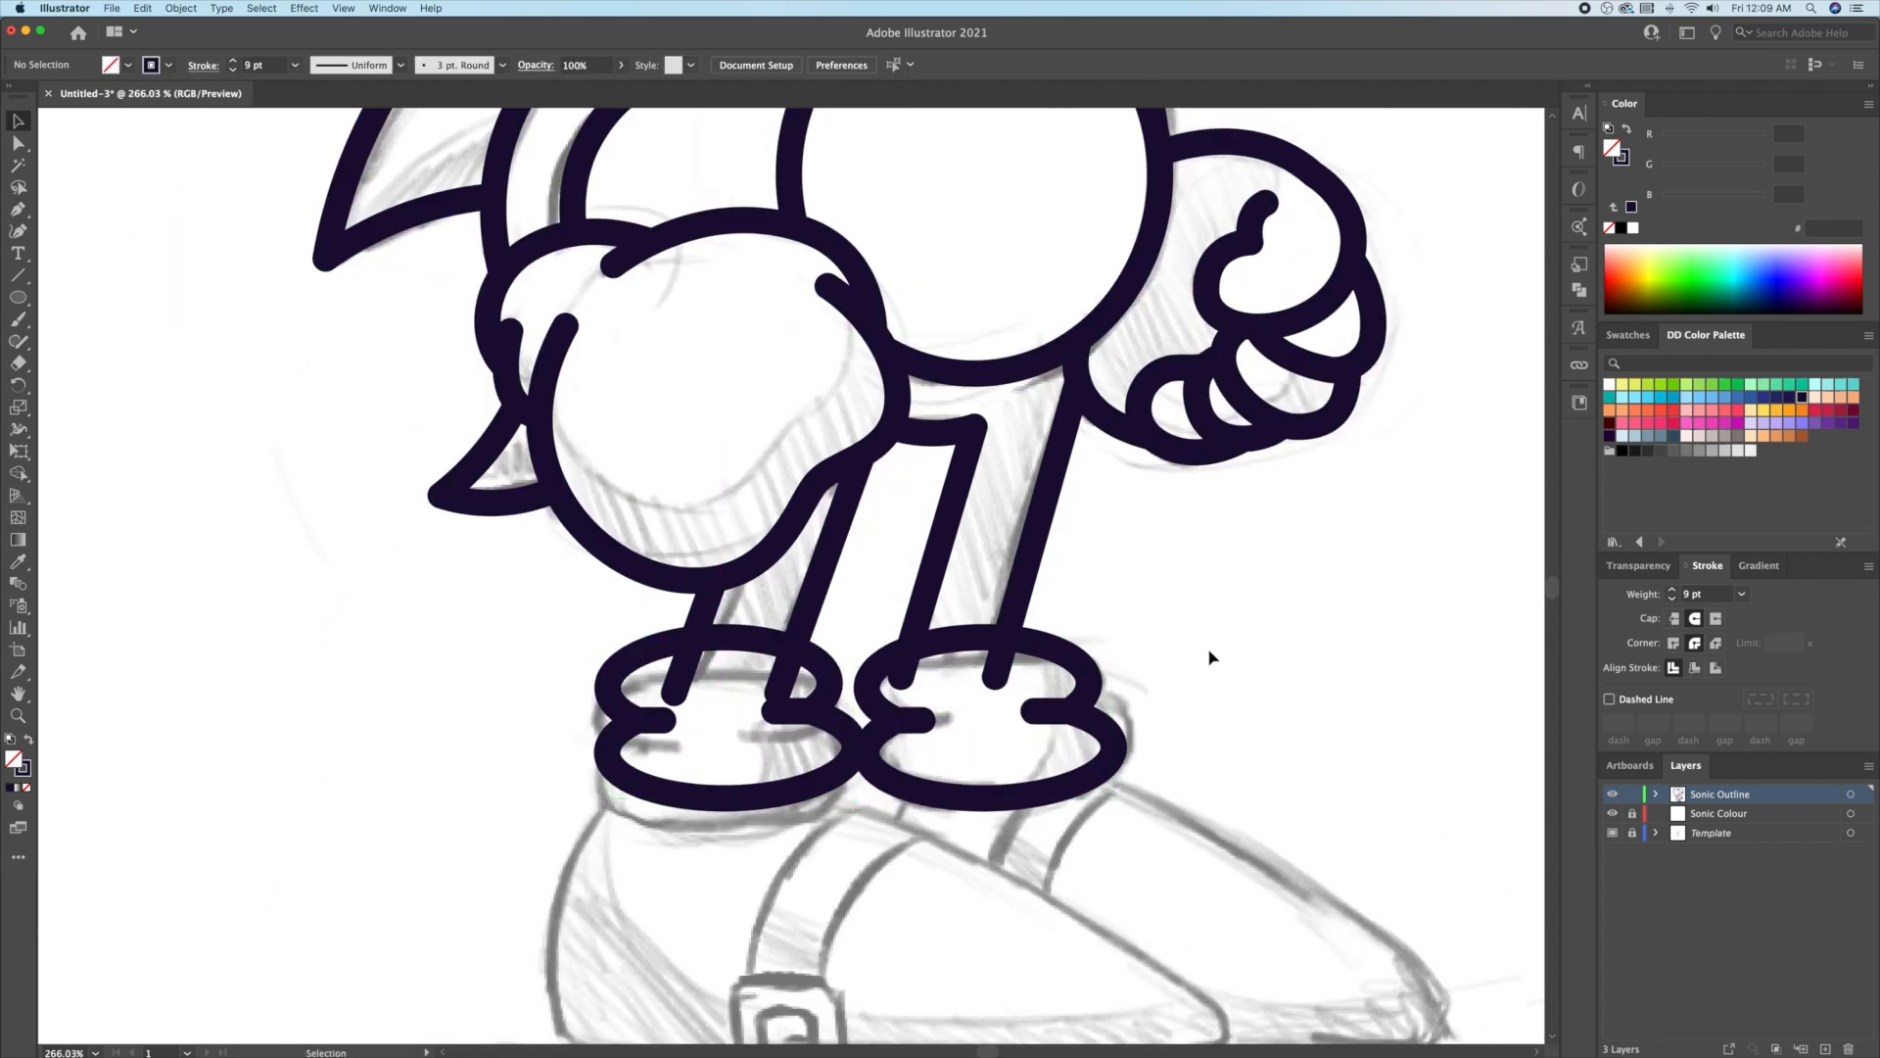
Step: Use Shape Builder to delete the four leg-line stubs inside both cuffs
click(738, 643)
shift+click(806, 614)
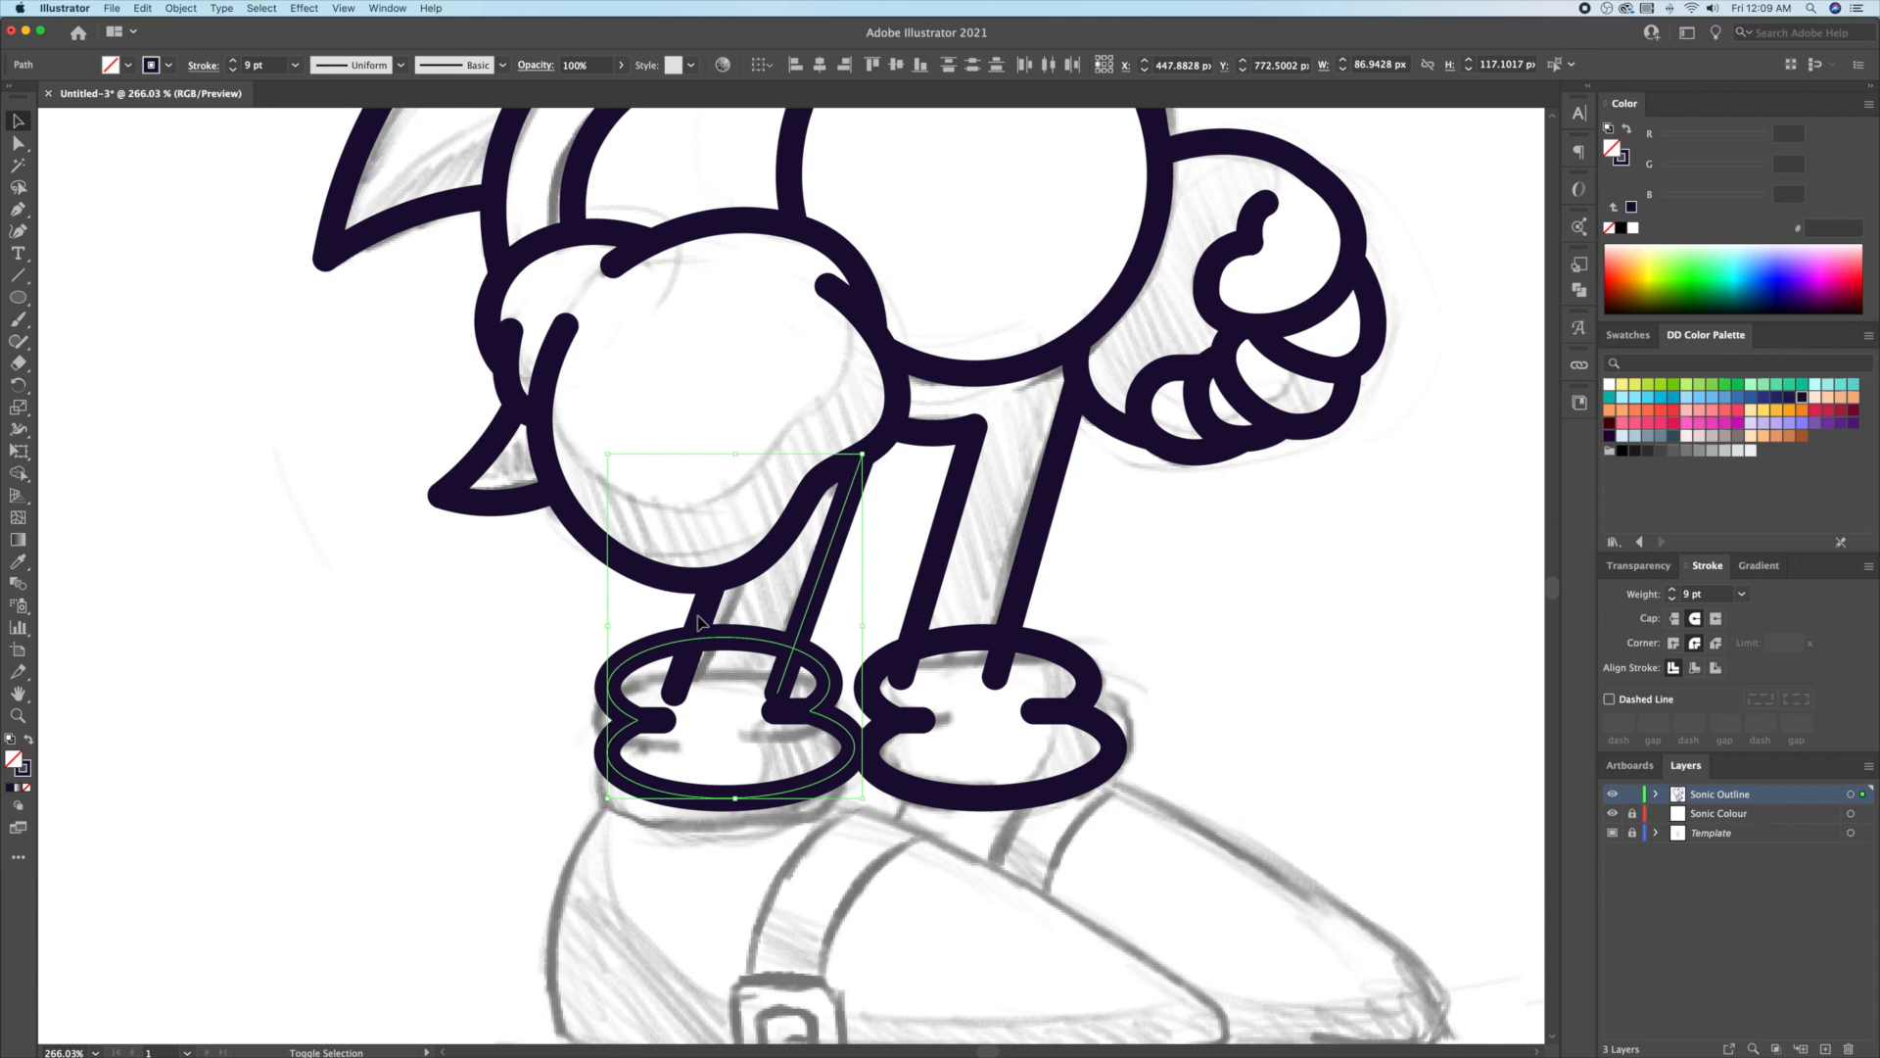
shift+click(702, 622)
drag(874, 578, 1100, 626)
shift+click(1045, 657)
key(shift+m)
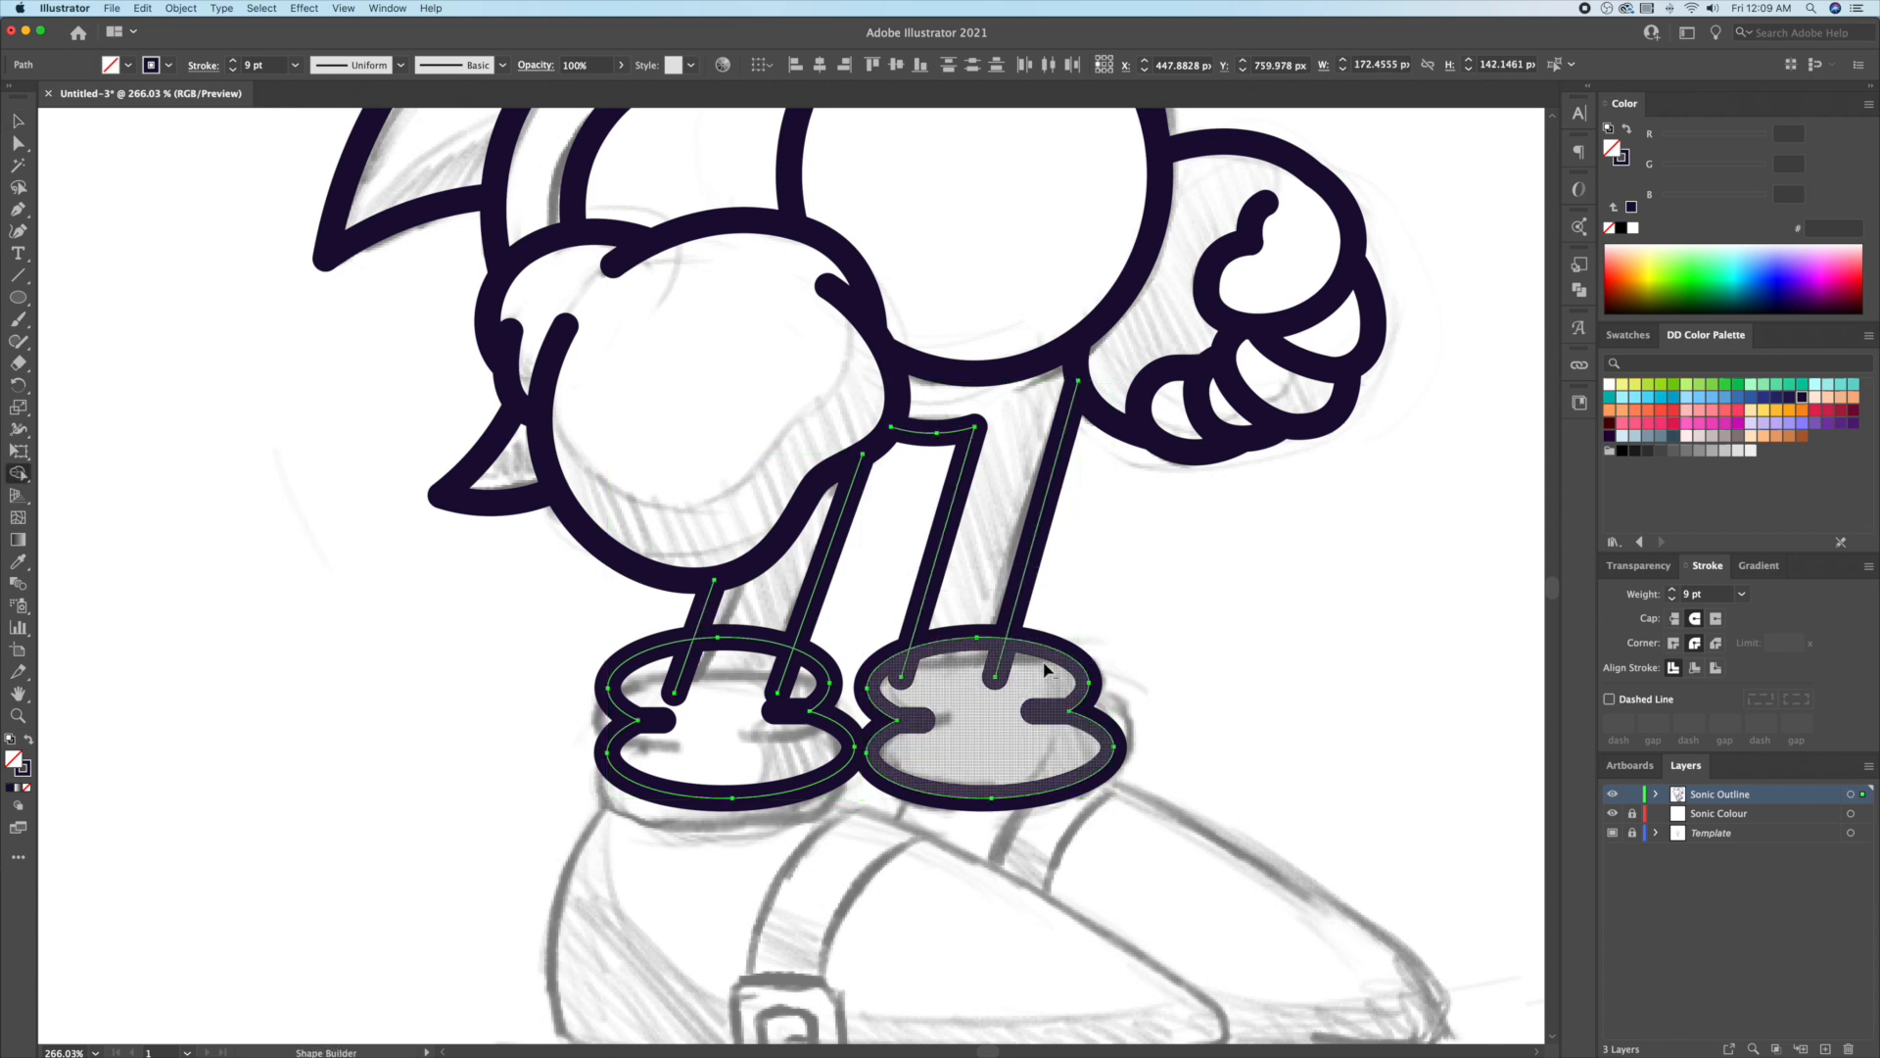
alt+click(996, 674)
alt+click(903, 673)
alt+click(784, 683)
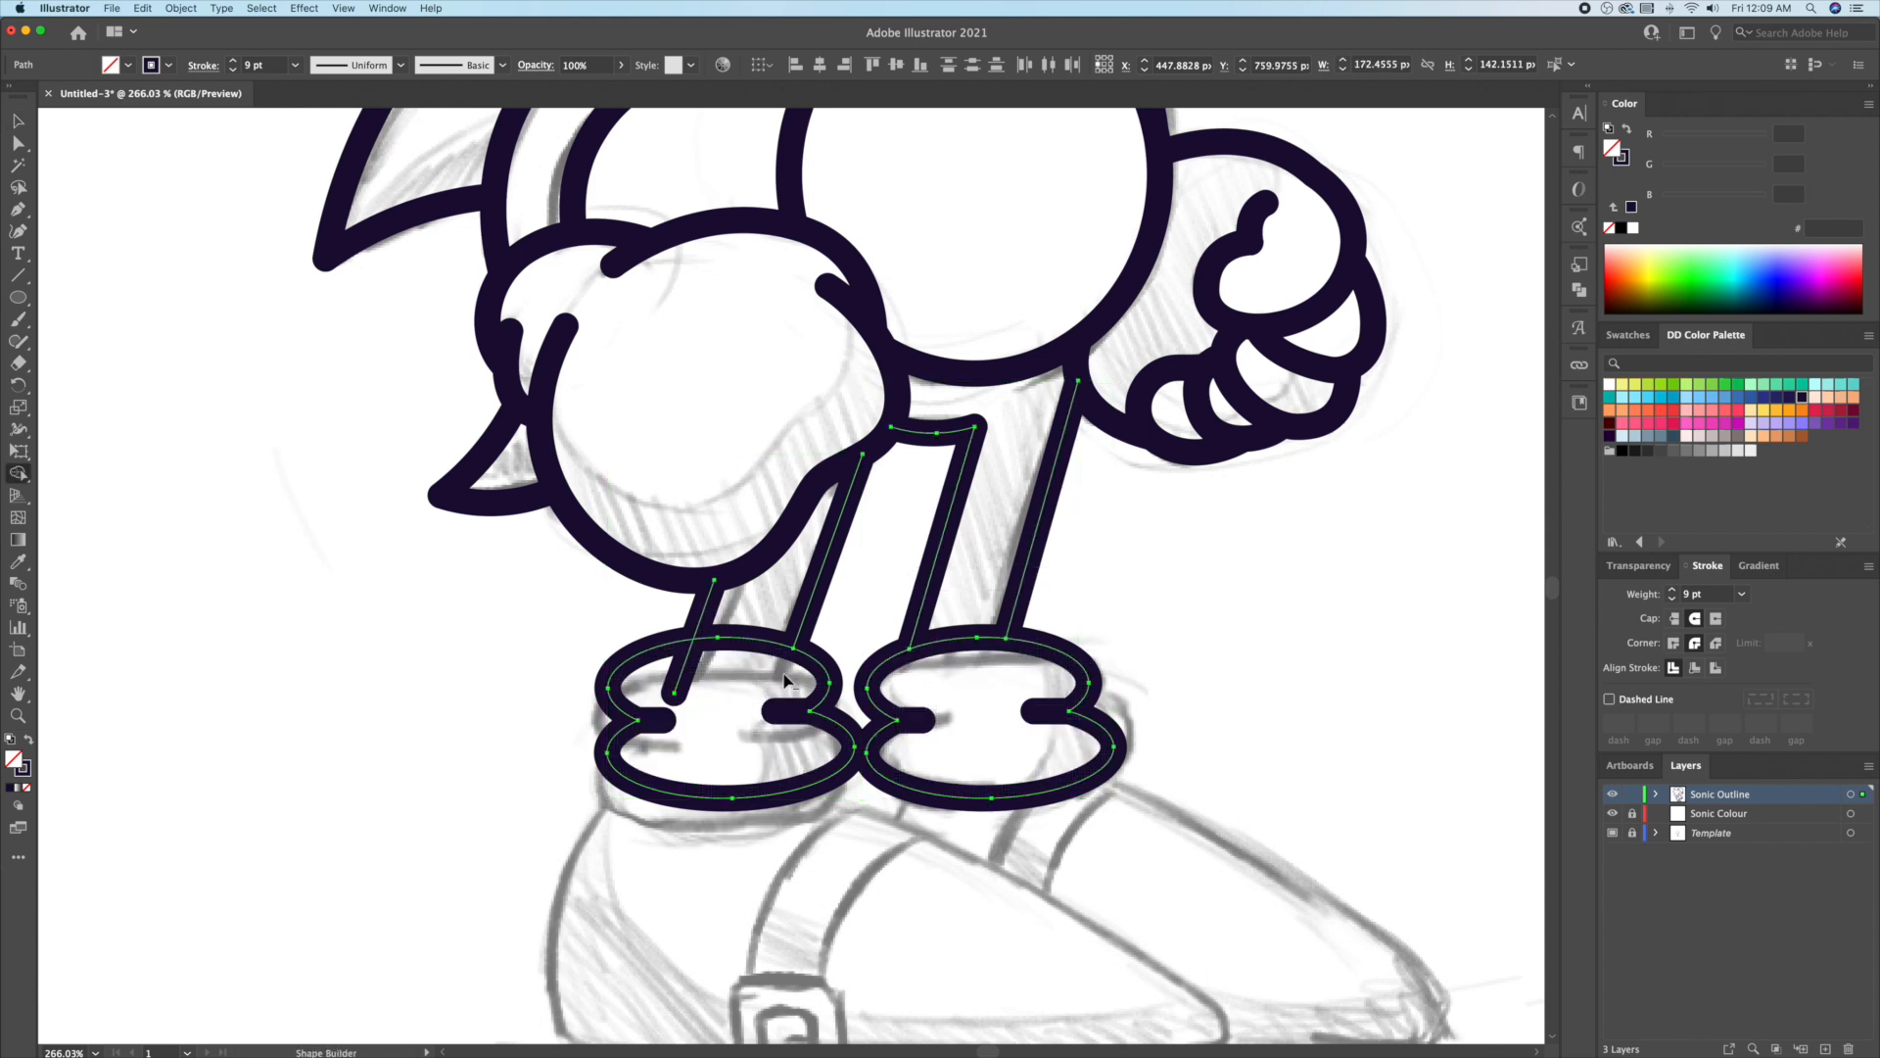
alt+click(679, 683)
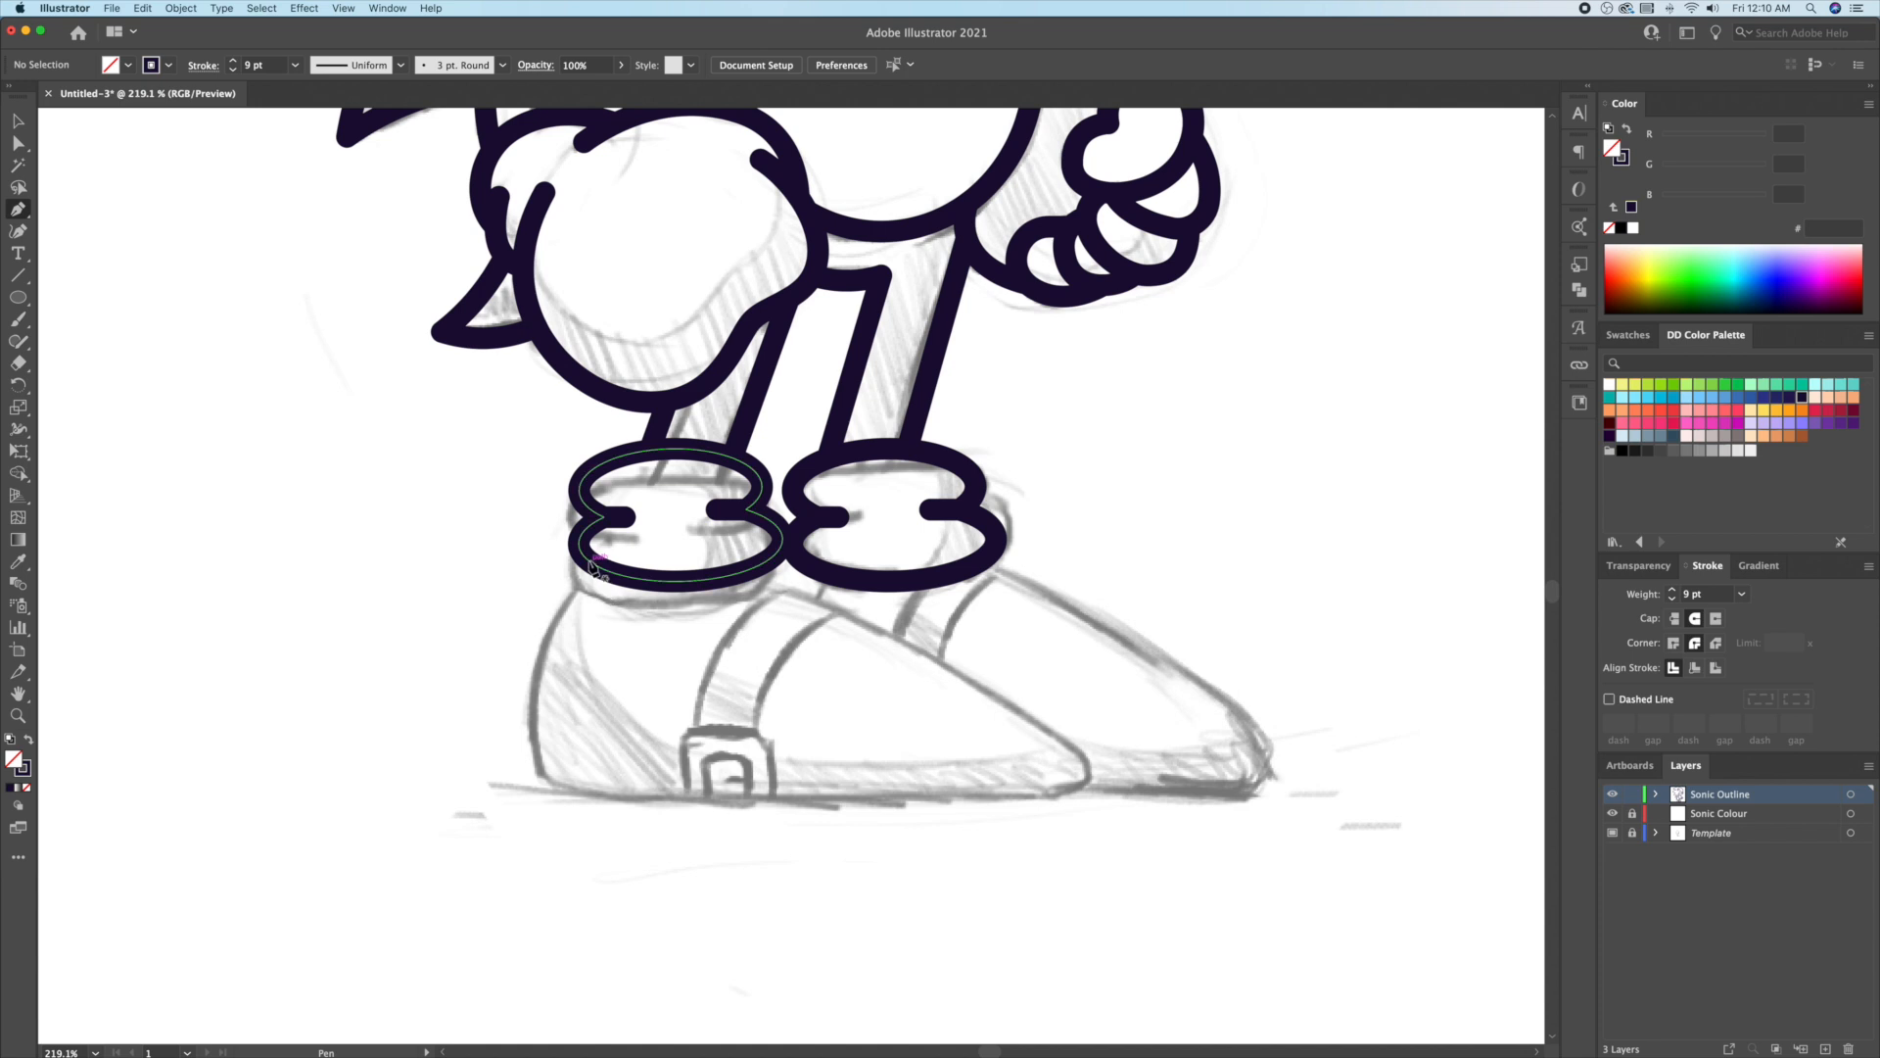
click(587, 560)
Step: Draw a triangular shoe under the back cuff and curve its heel and toe edges
click(547, 788)
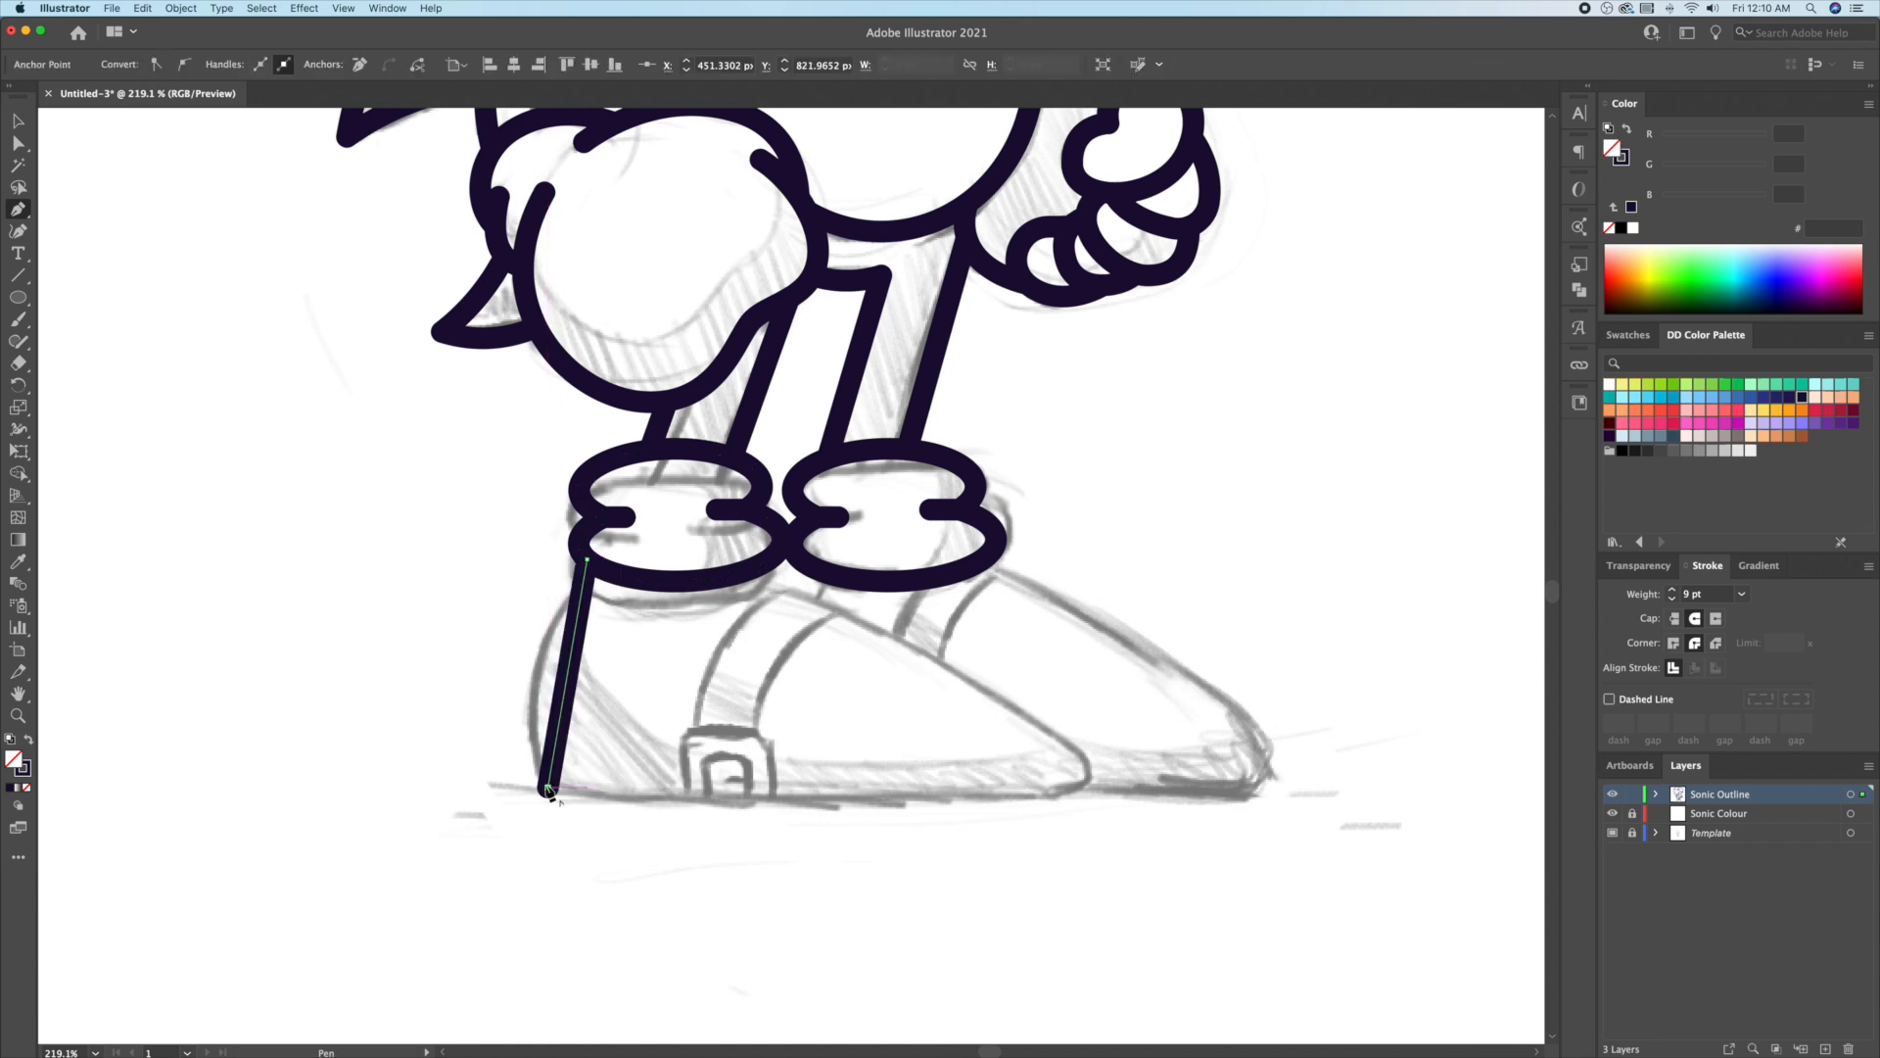
click(1100, 787)
click(778, 565)
key(v)
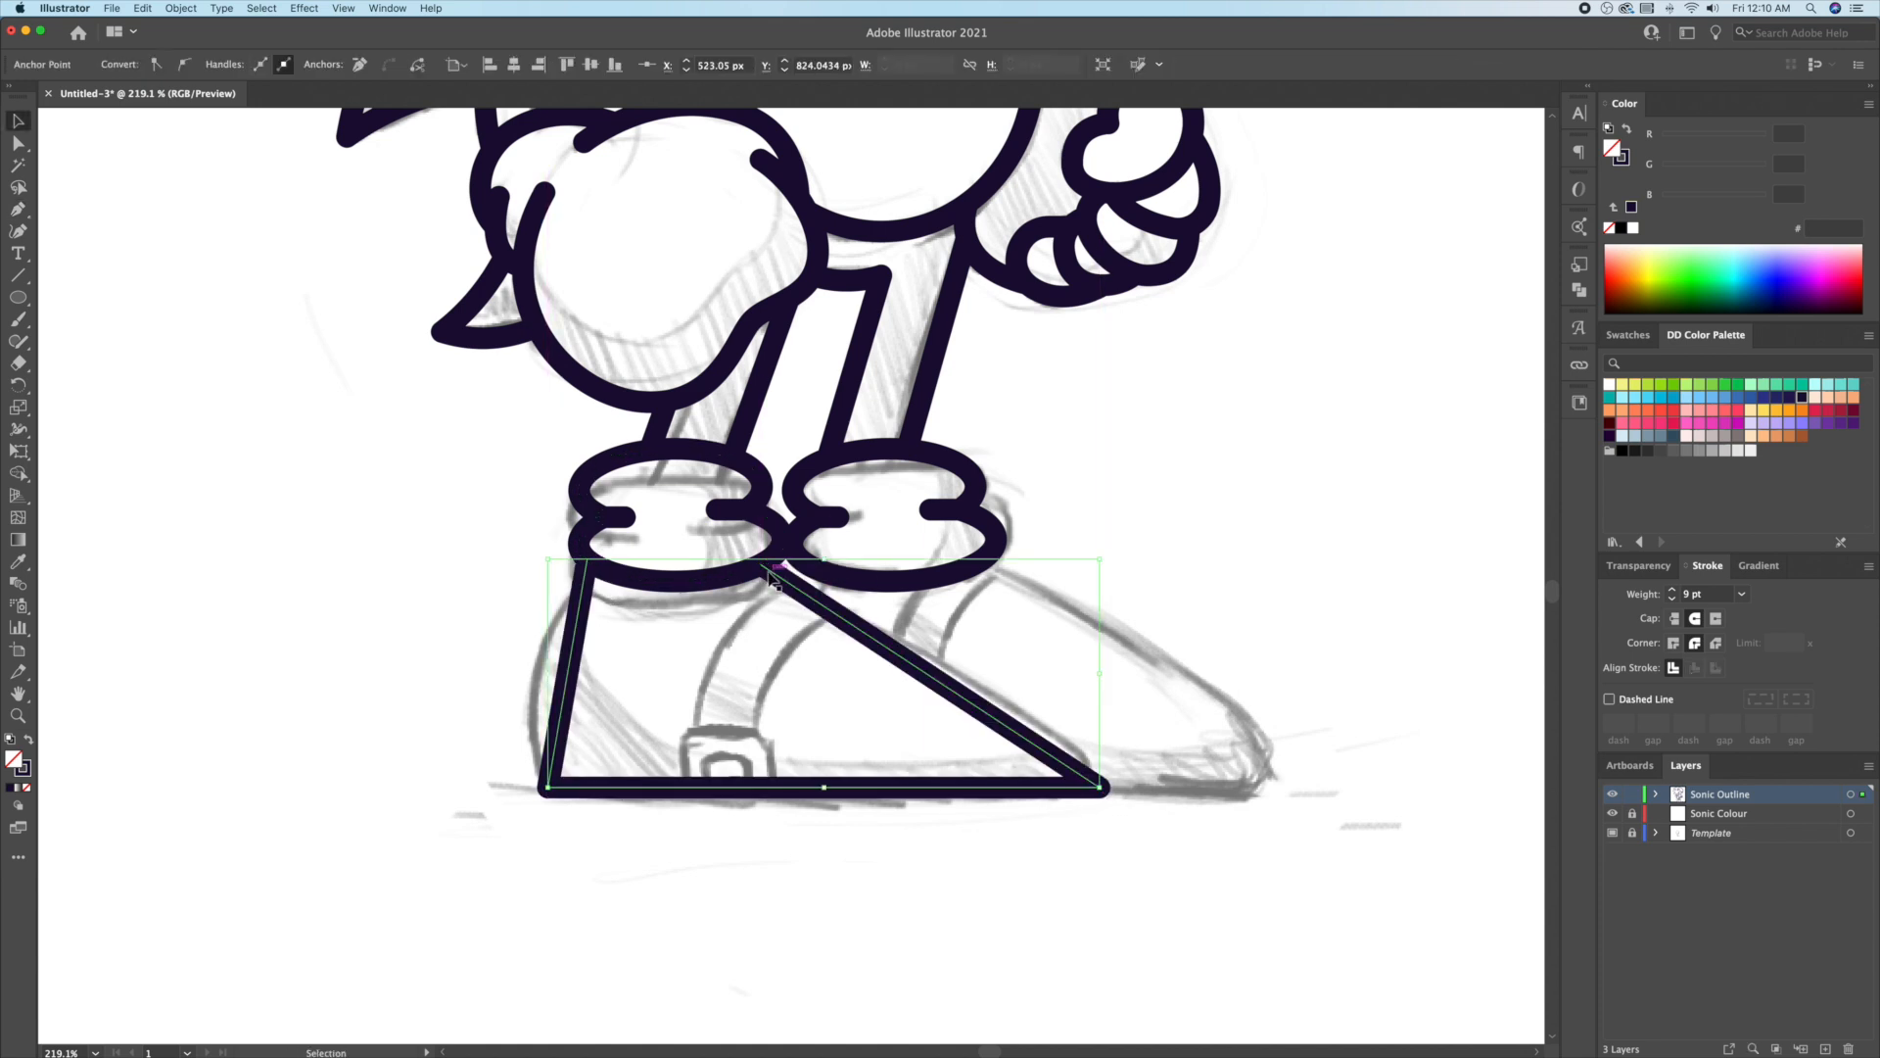
click(23, 235)
drag(566, 668, 540, 668)
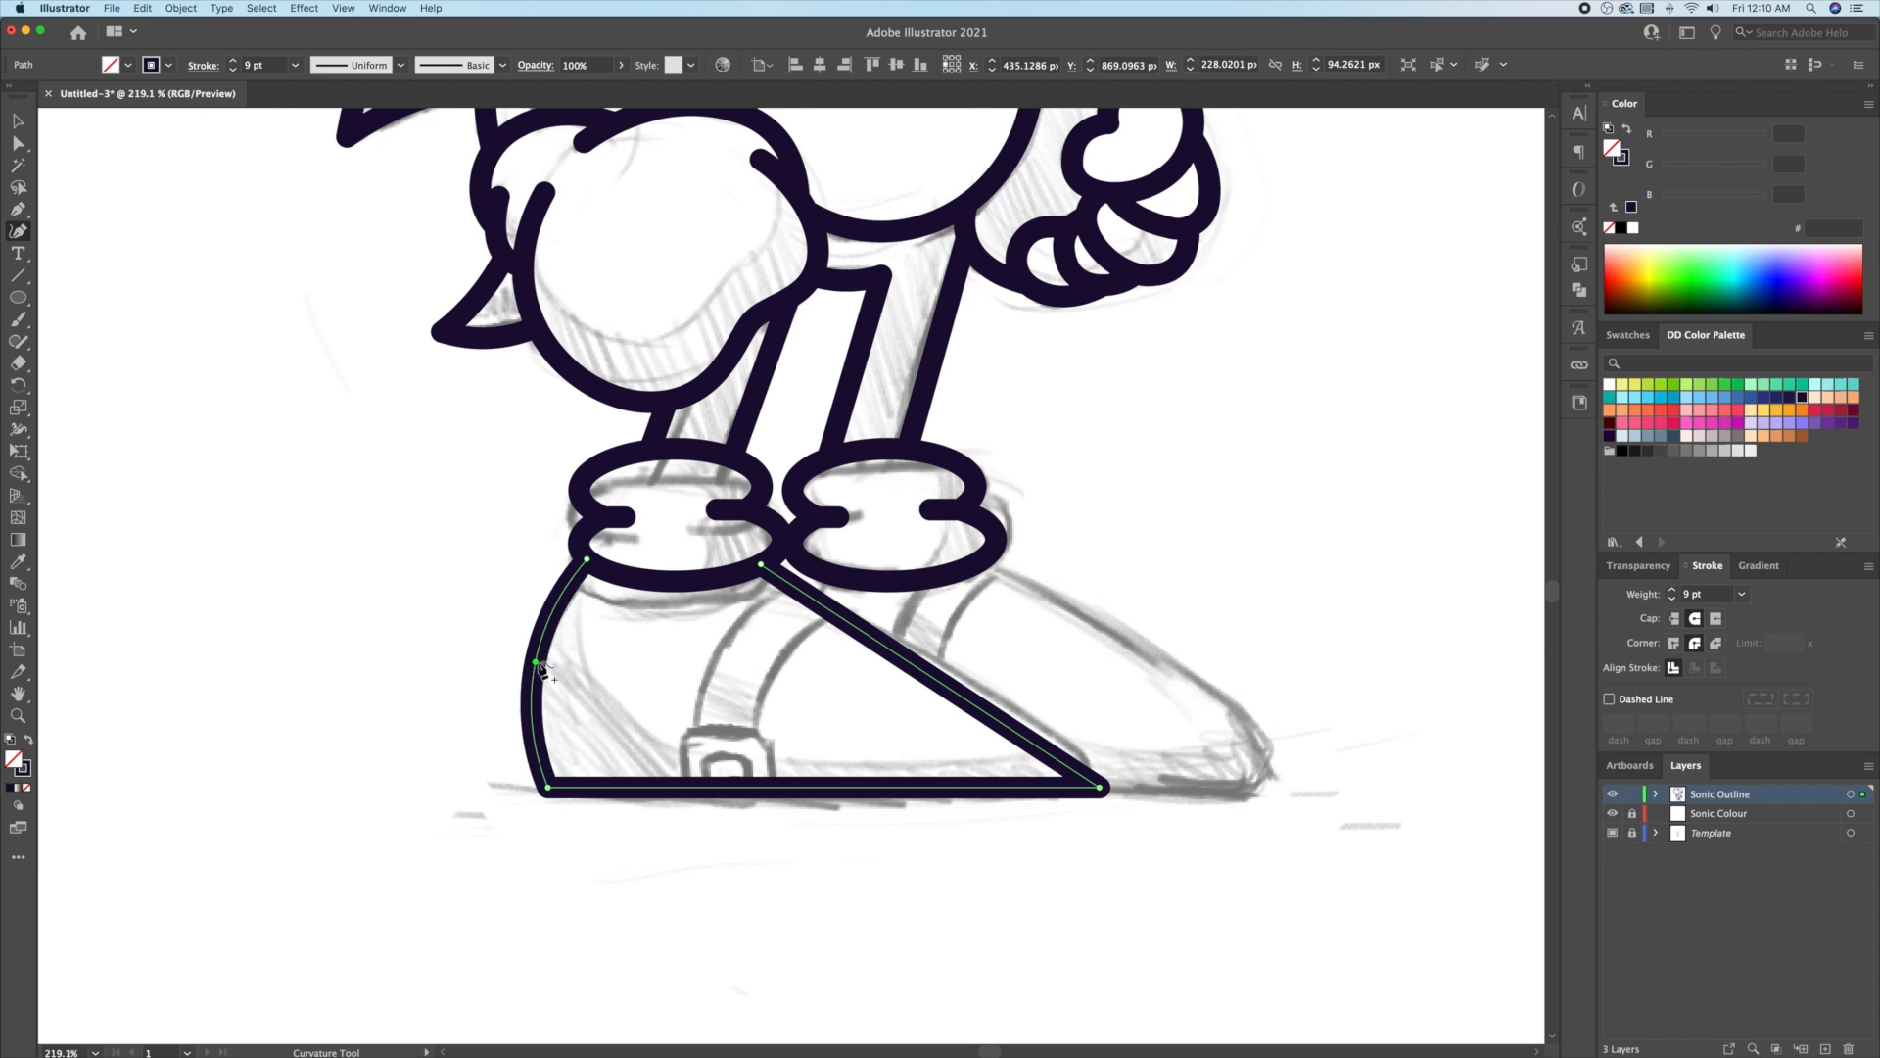
drag(914, 674, 938, 633)
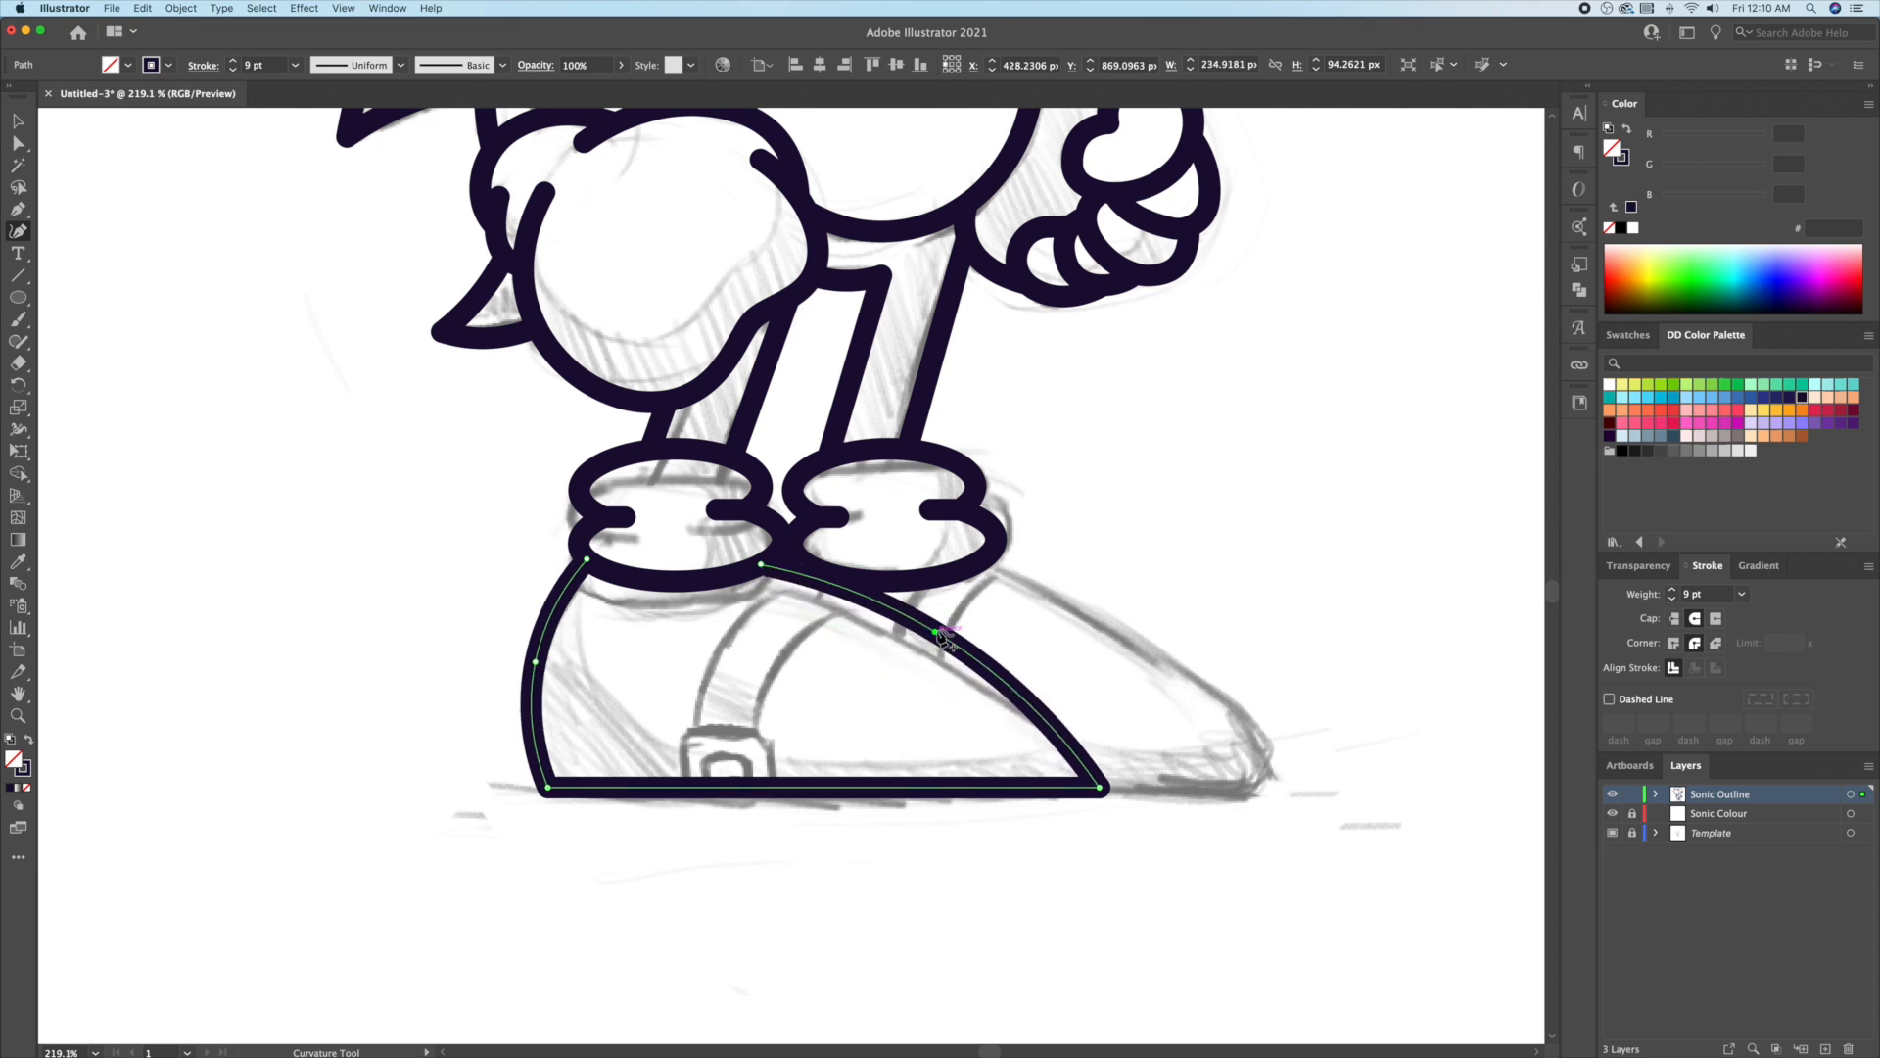
Step: Round the shoe's toe and heel corners with the corner widgets
key(a)
click(1100, 788)
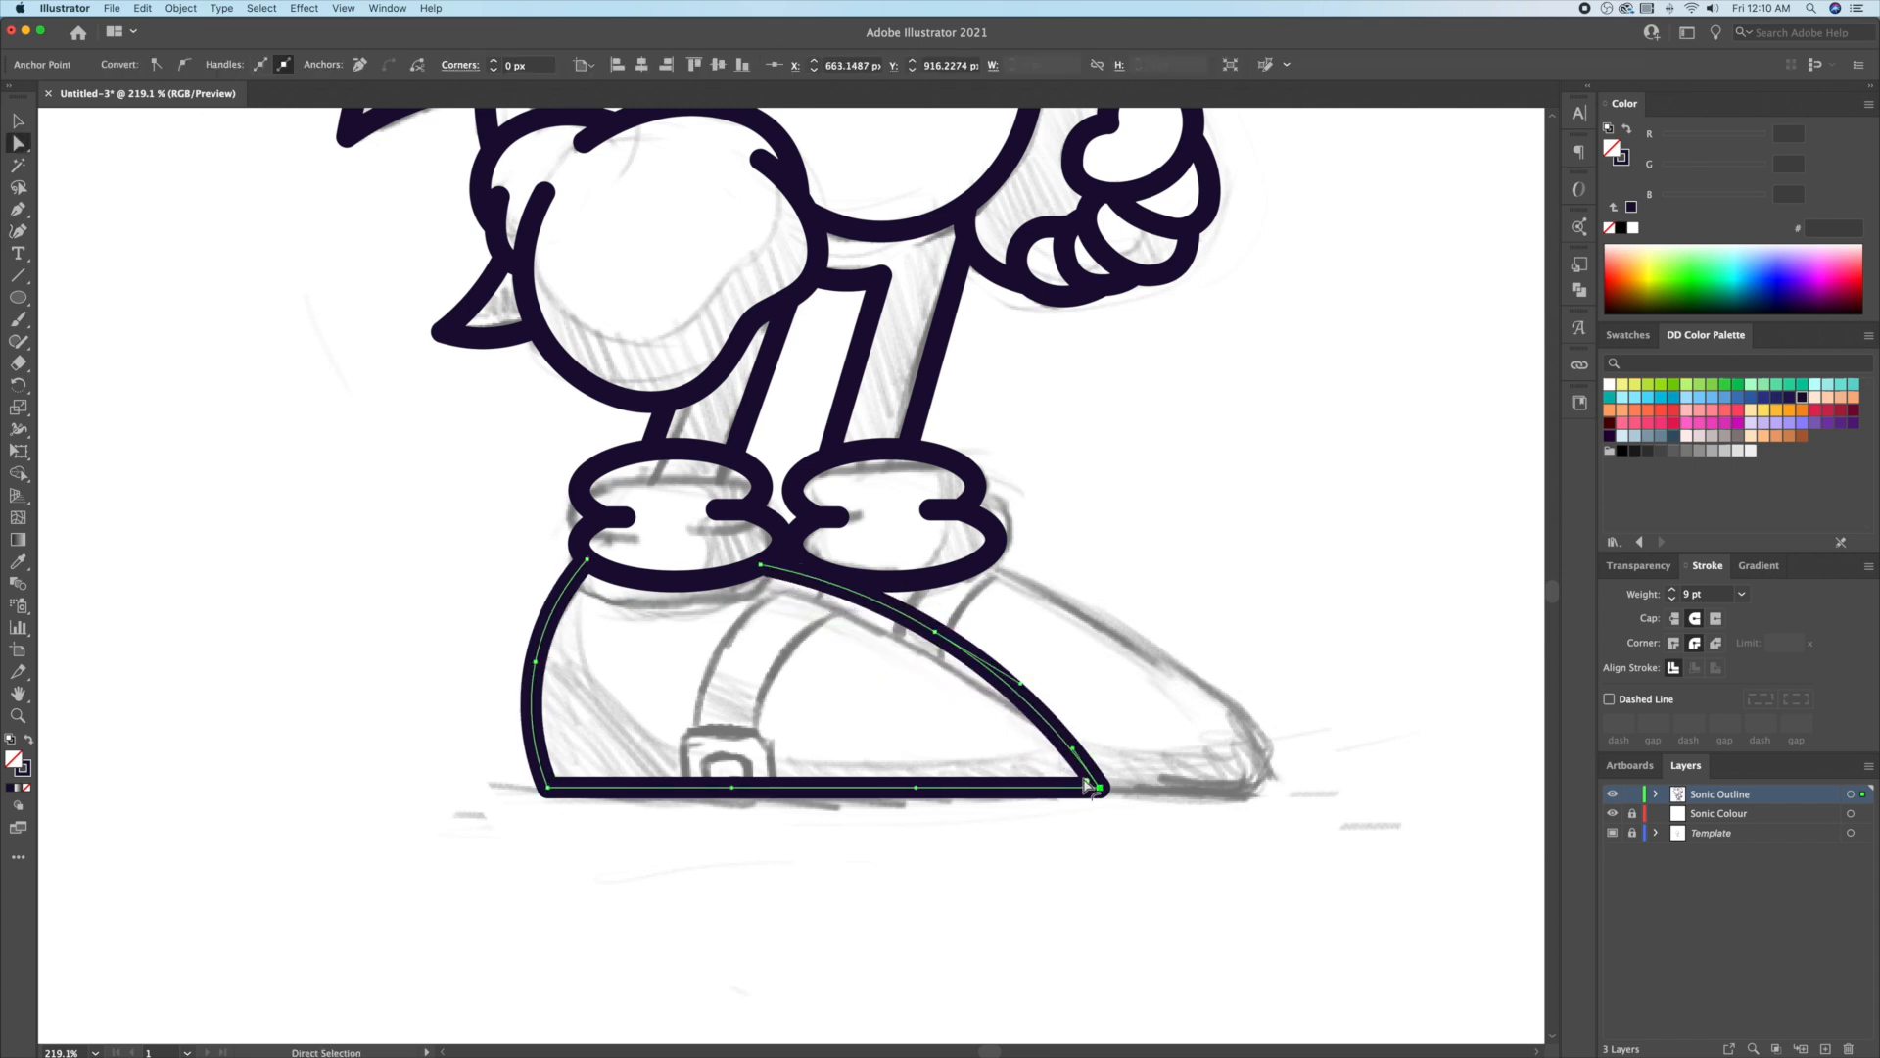
drag(1080, 778, 1022, 750)
click(547, 787)
drag(563, 773, 585, 753)
key(v)
click(757, 838)
Step: Copy the shoe onto the front leg and trim the overlapping edges with Shape Builder
scroll(784, 764, right, 5)
drag(618, 795, 814, 795)
shift+click(688, 584)
shift+click(672, 623)
key(shift+m)
scroll(672, 625, left, 6)
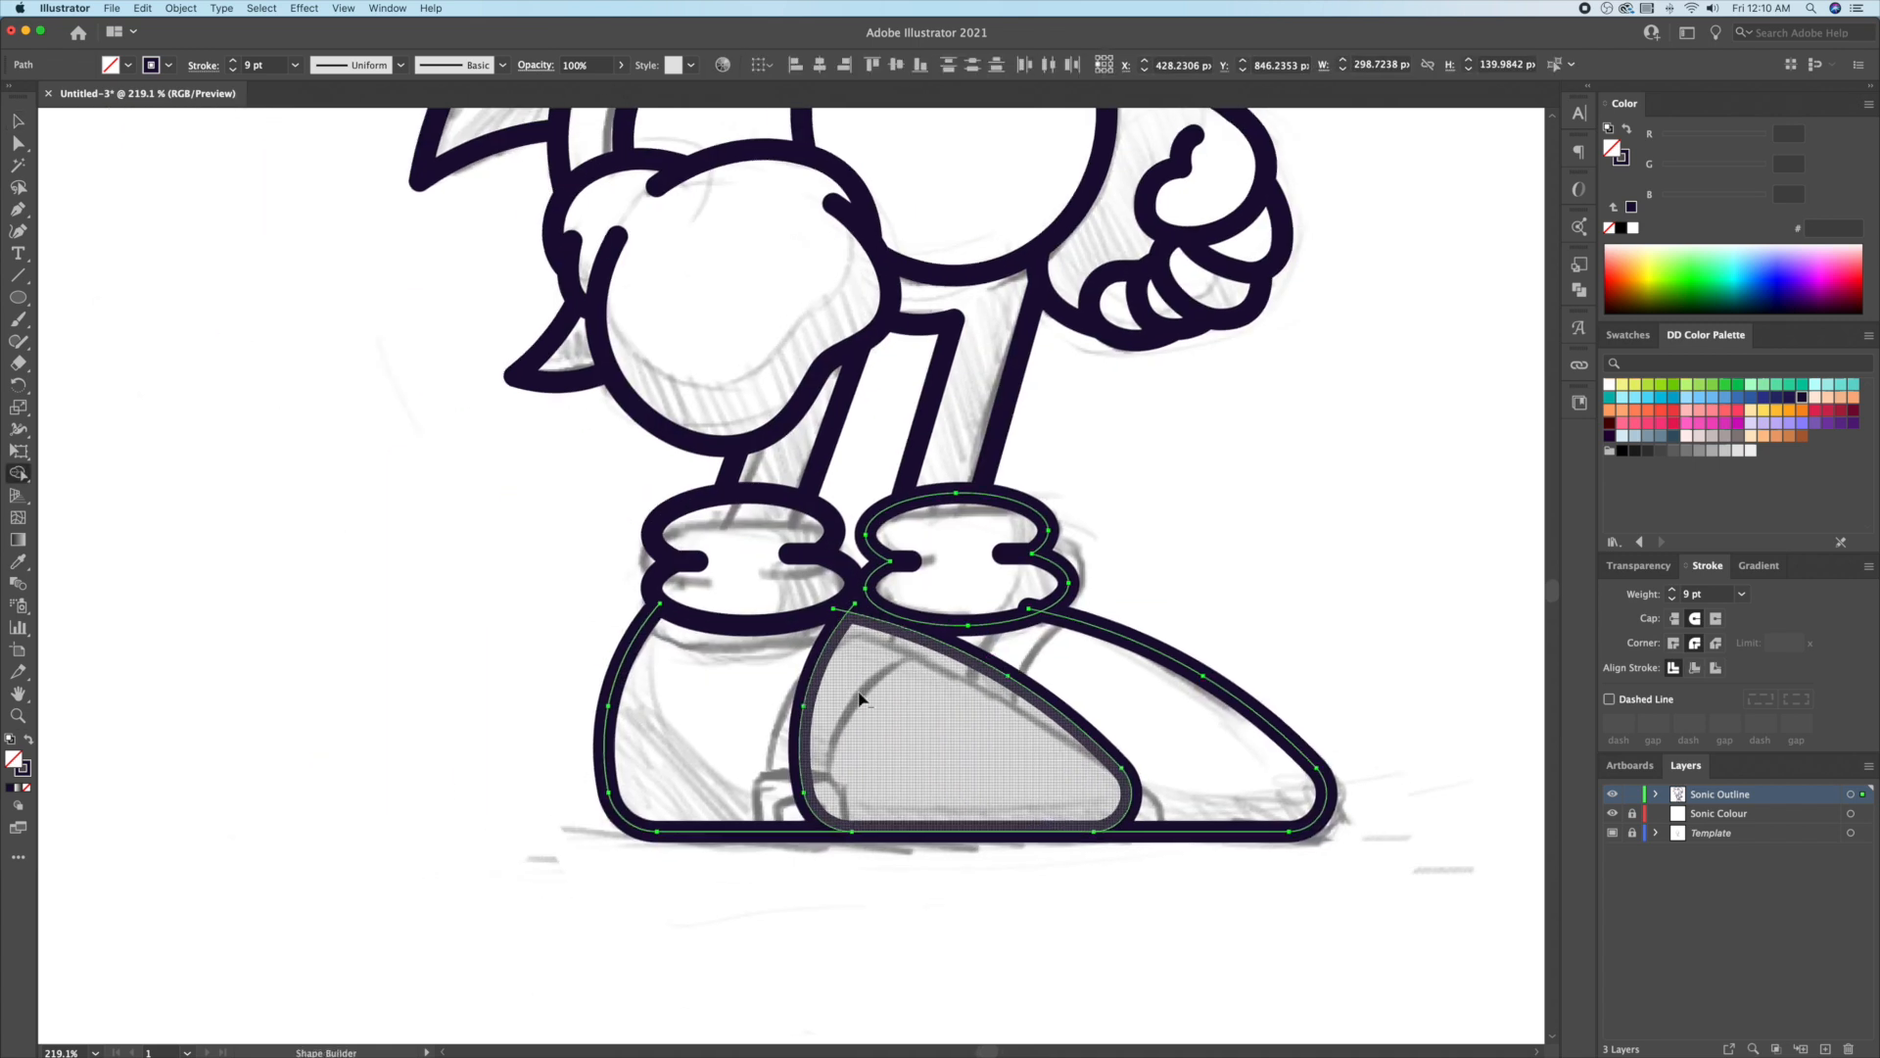
alt+click(811, 678)
alt+click(1034, 608)
key(super+z)
alt+click(1029, 608)
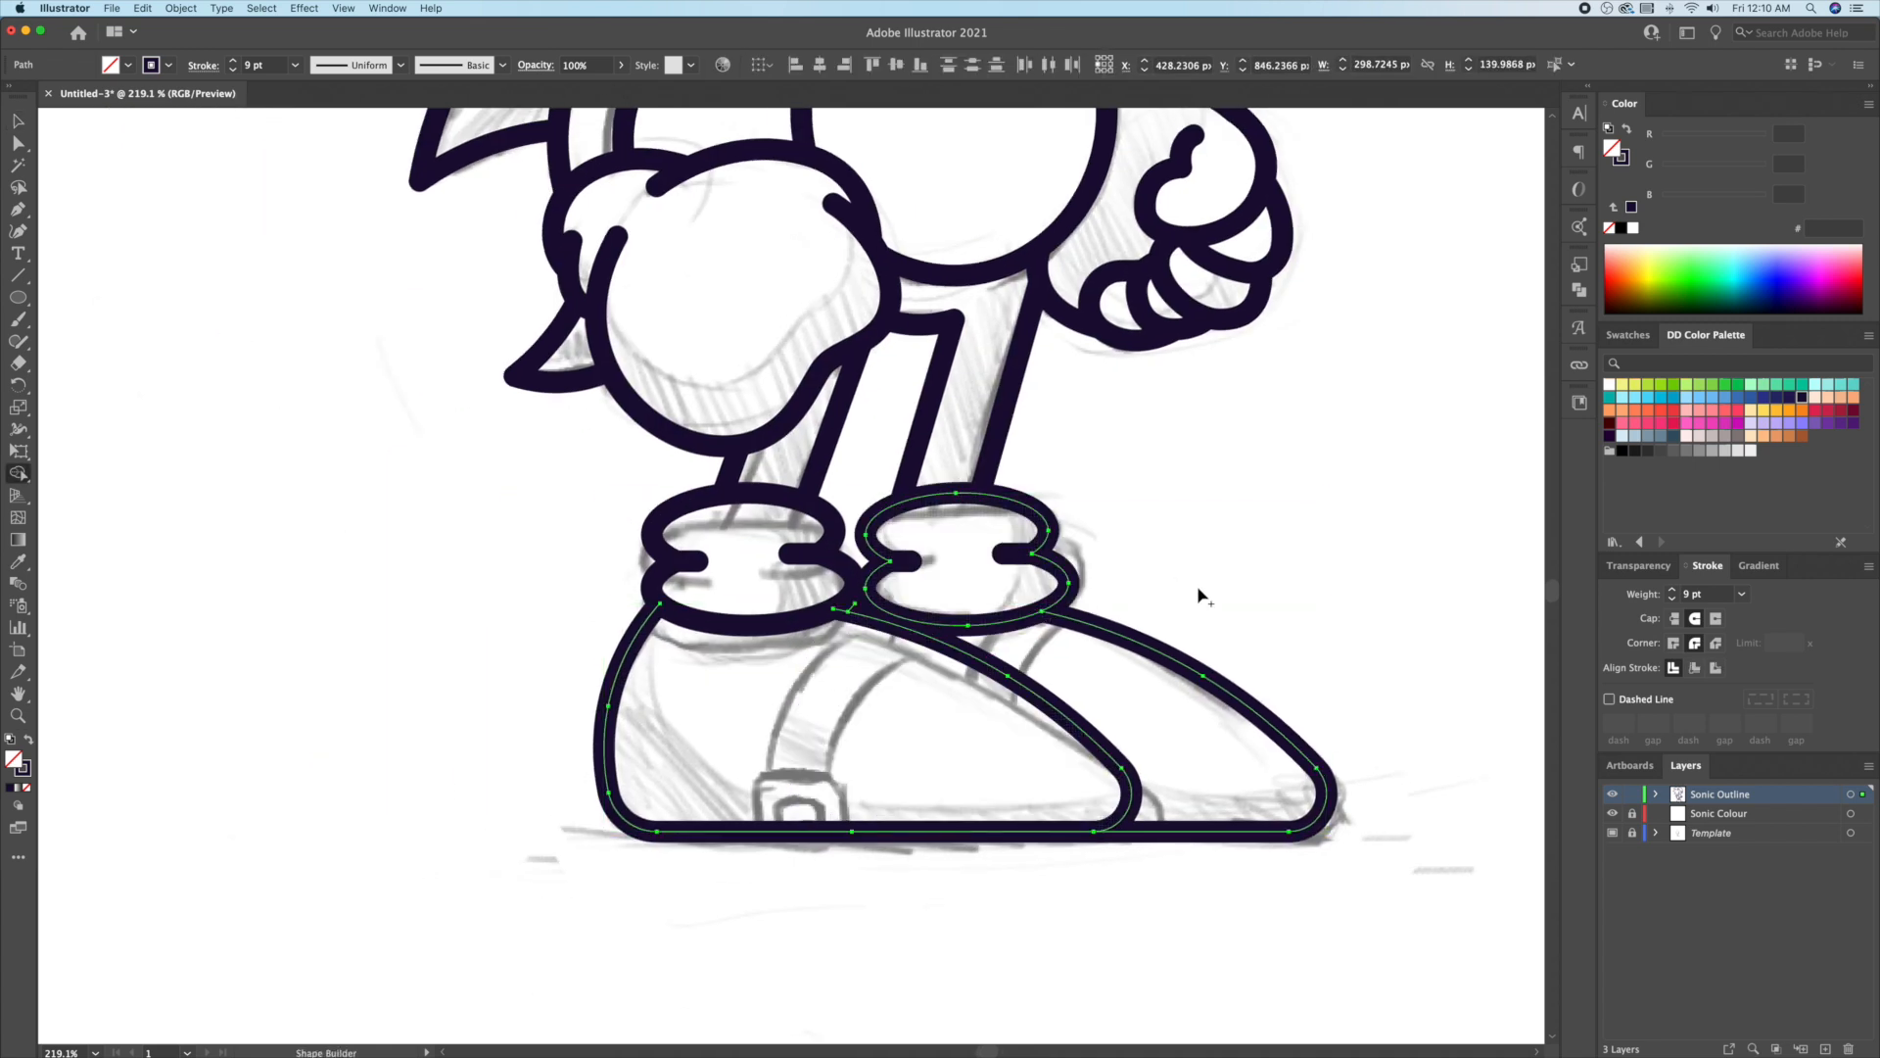
super+click(1201, 595)
Step: Draw a rectangular buckle on the back shoe's sole
scroll(1113, 637, up, 1)
scroll(1114, 636, down, 2)
key(m)
drag(718, 755, 822, 685)
scroll(791, 738, up, 3)
key(v)
click(85, 365)
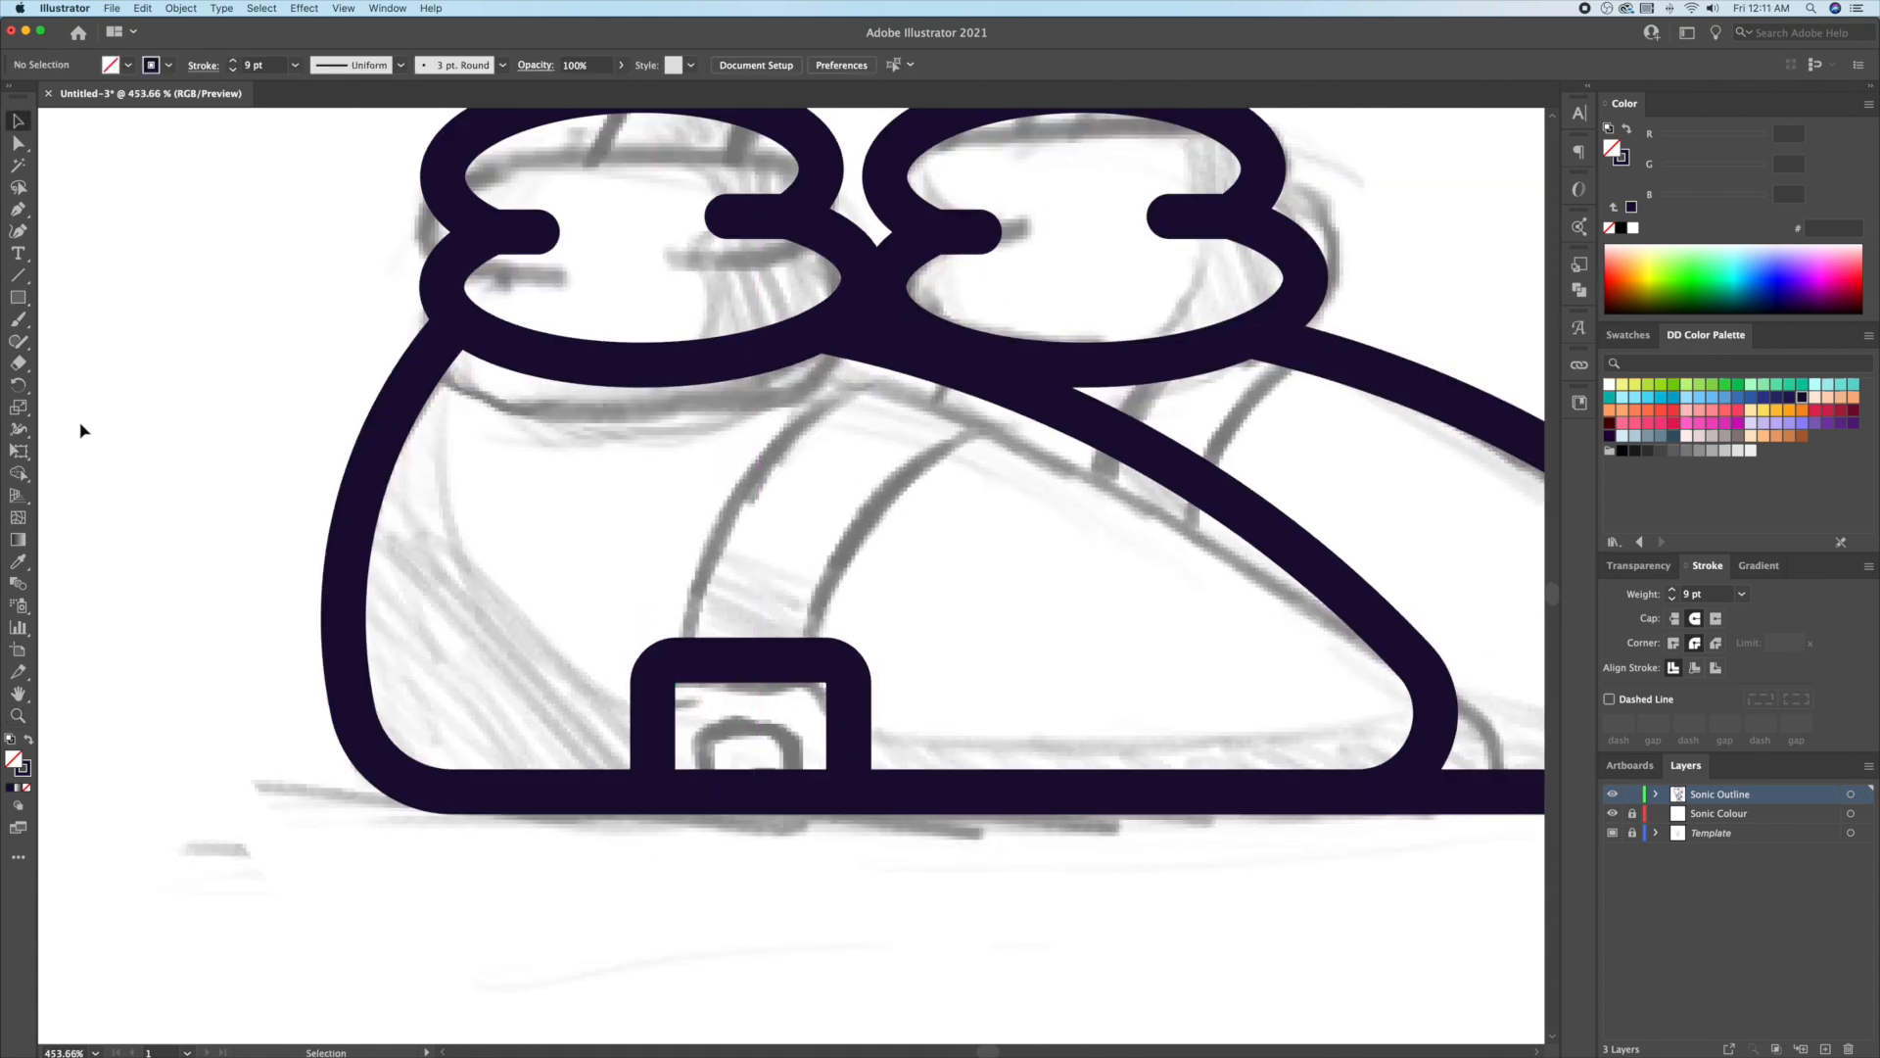
Step: Draw the buckle's inner square, lowered and widened inside the outer rectangle
drag(751, 748, 777, 792)
mouse_move(751, 704)
mouse_down()
mouse_move(787, 755)
mouse_move(860, 726)
mouse_up()
key(v)
click(849, 726)
click(787, 755)
Step: Draw two strap lines from the buckle to the shoe and curve the second one
key(p)
click(716, 743)
click(852, 556)
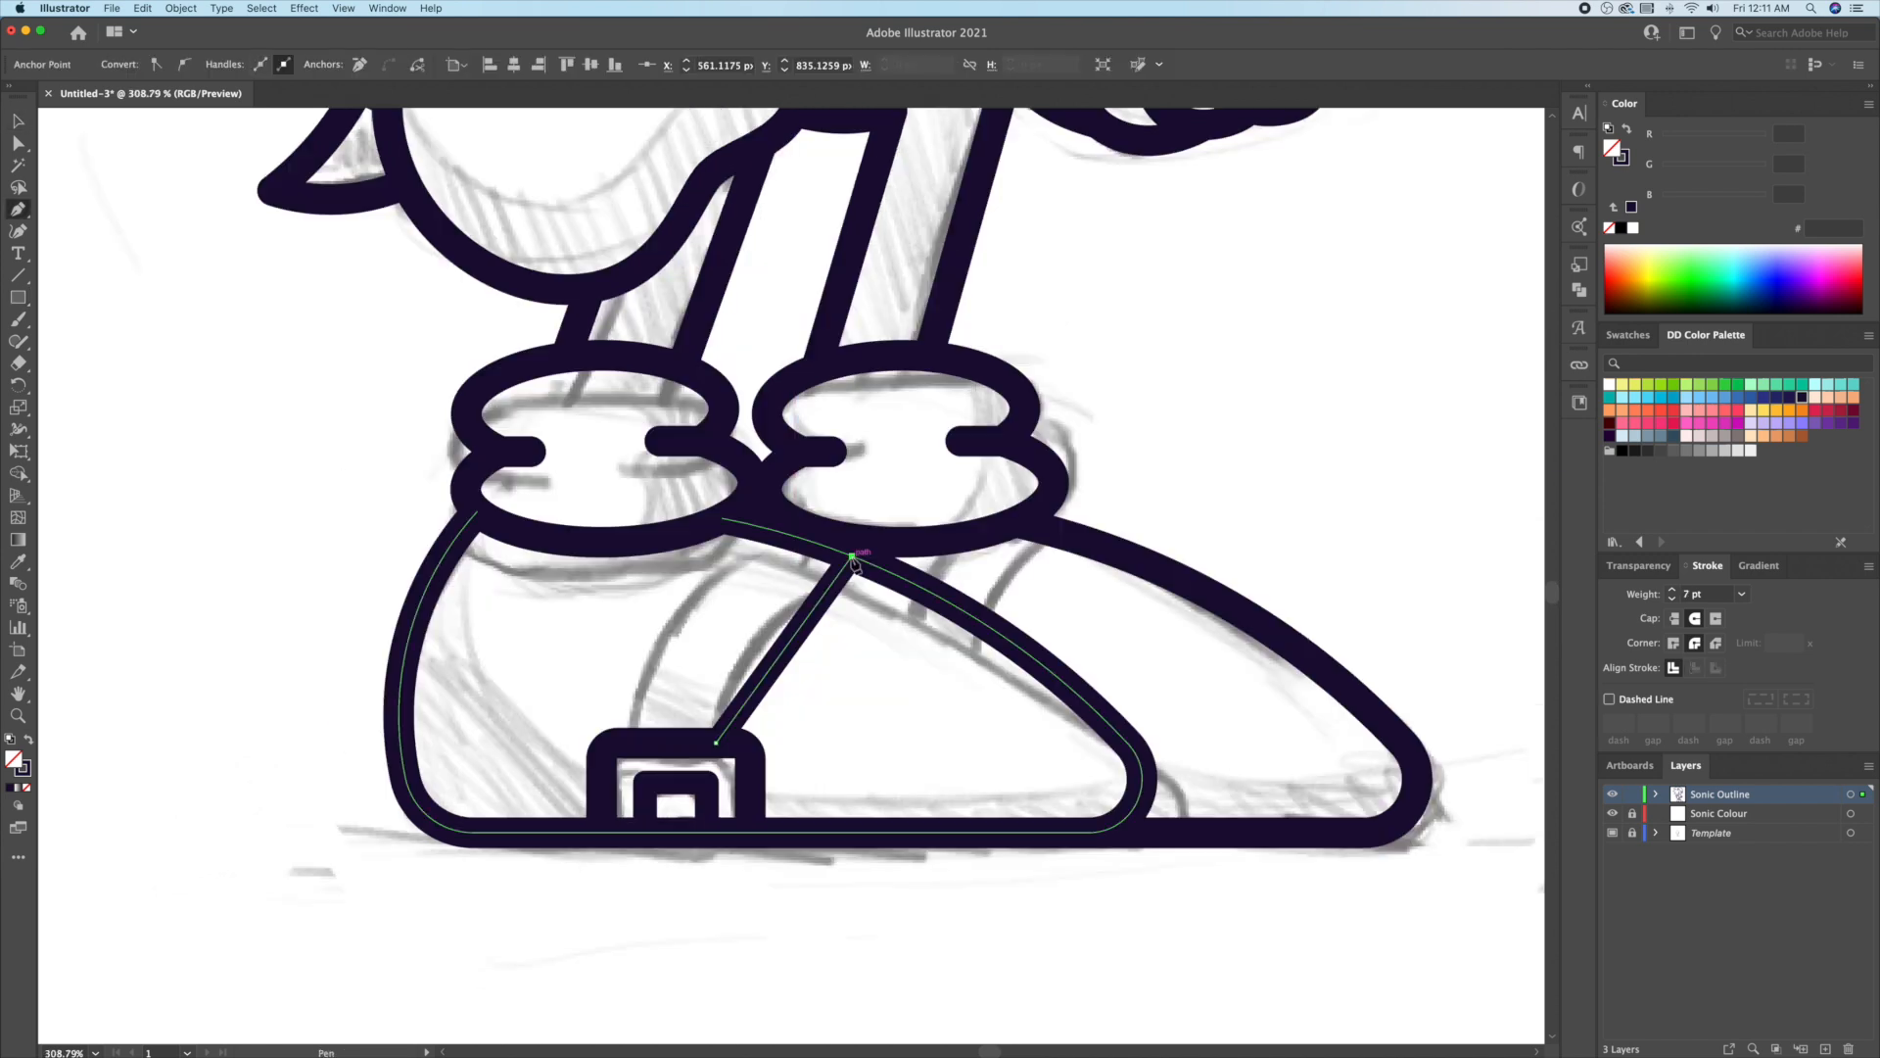
key(p)
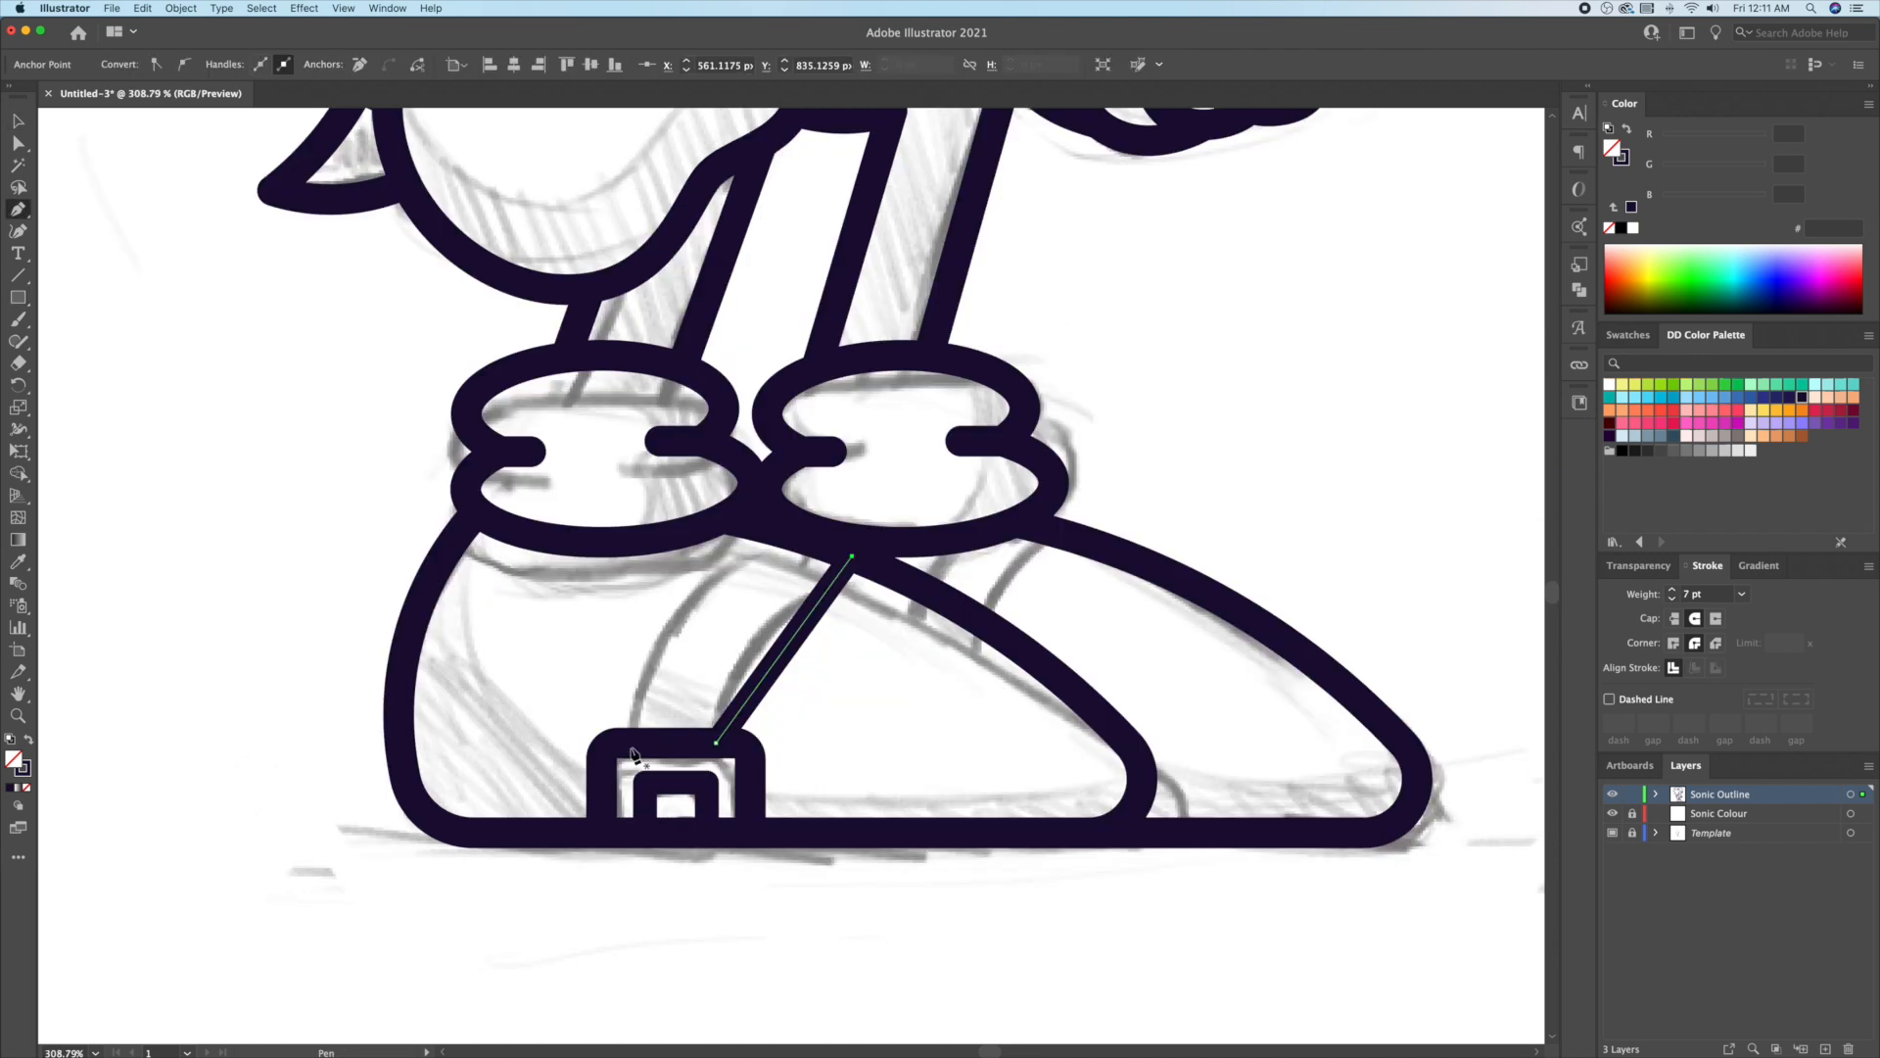
click(771, 530)
key(shift+grave)
drag(704, 635, 675, 626)
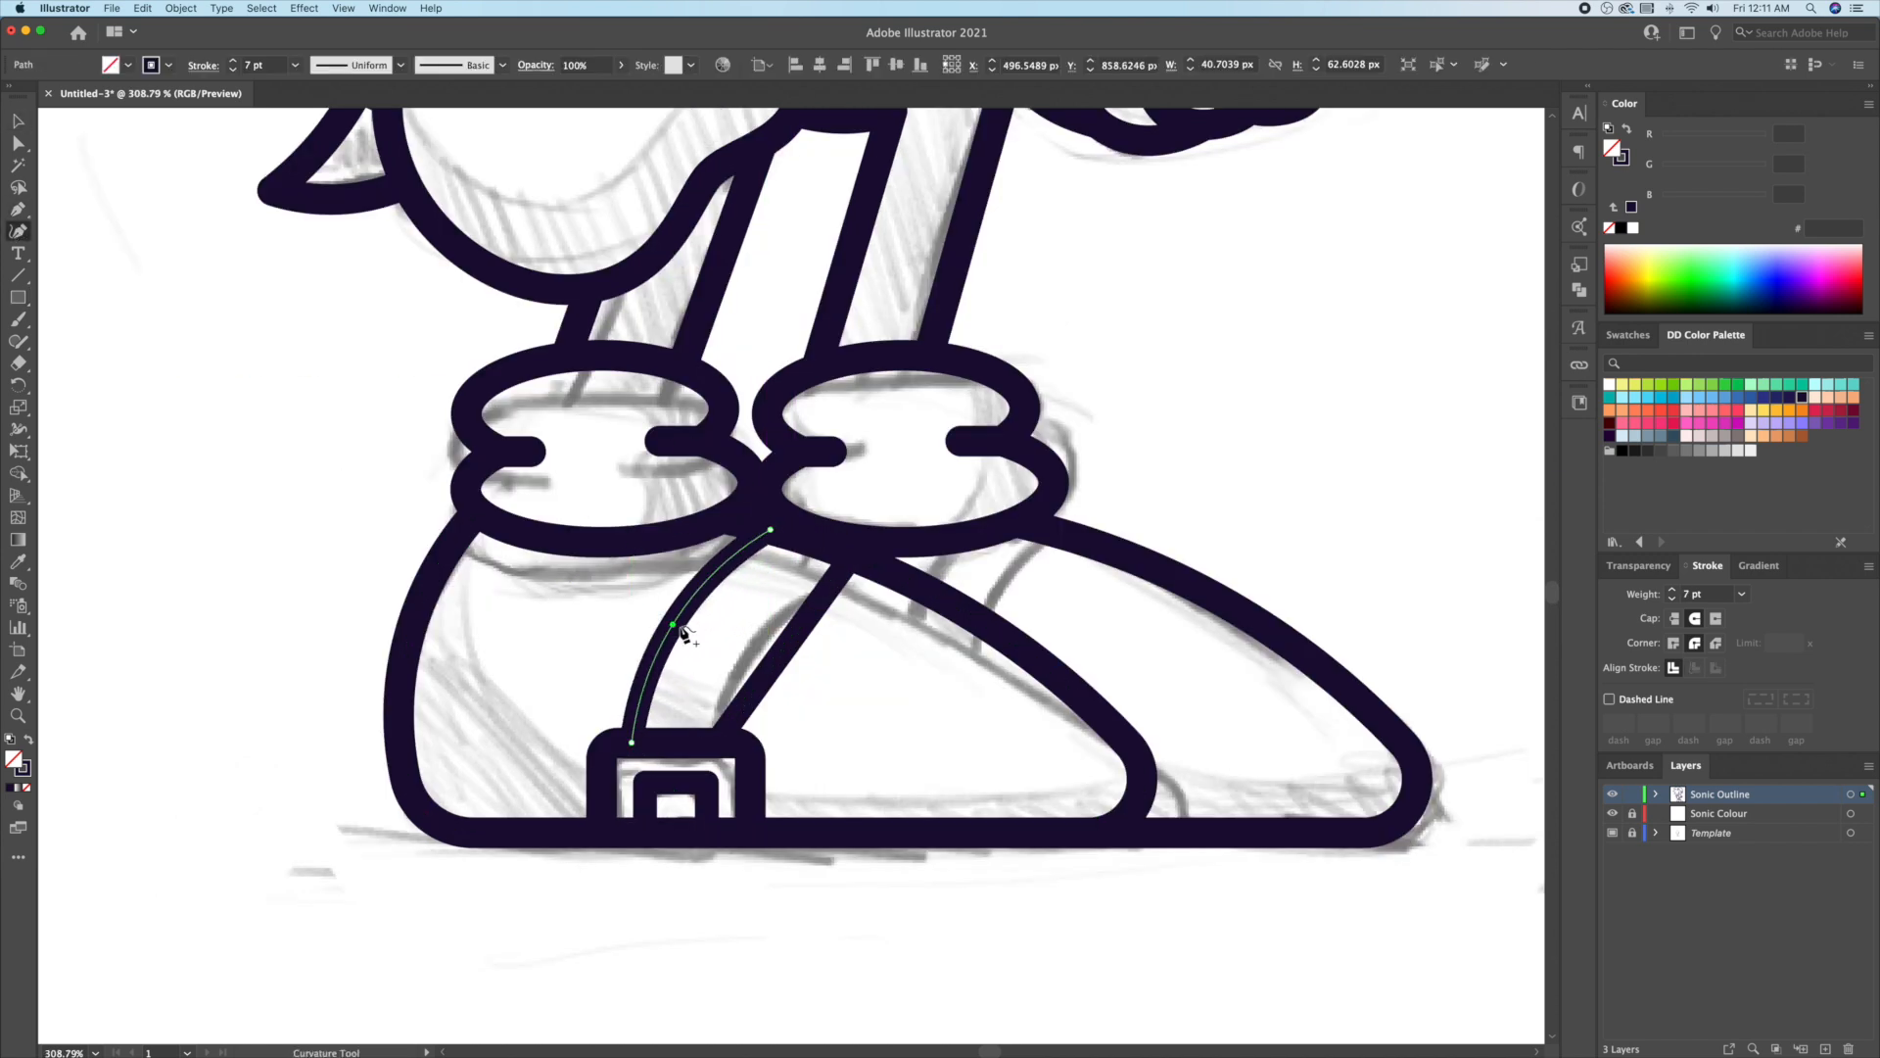
drag(781, 658, 754, 644)
key(v)
click(604, 617)
Step: Copy both straps onto the front shoe and trim their overhanging ends
drag(604, 617, 923, 671)
shift+click(752, 662)
shift+click(752, 666)
drag(752, 666, 1035, 669)
shift+click(1066, 684)
key(shift+m)
key(v)
click(1180, 421)
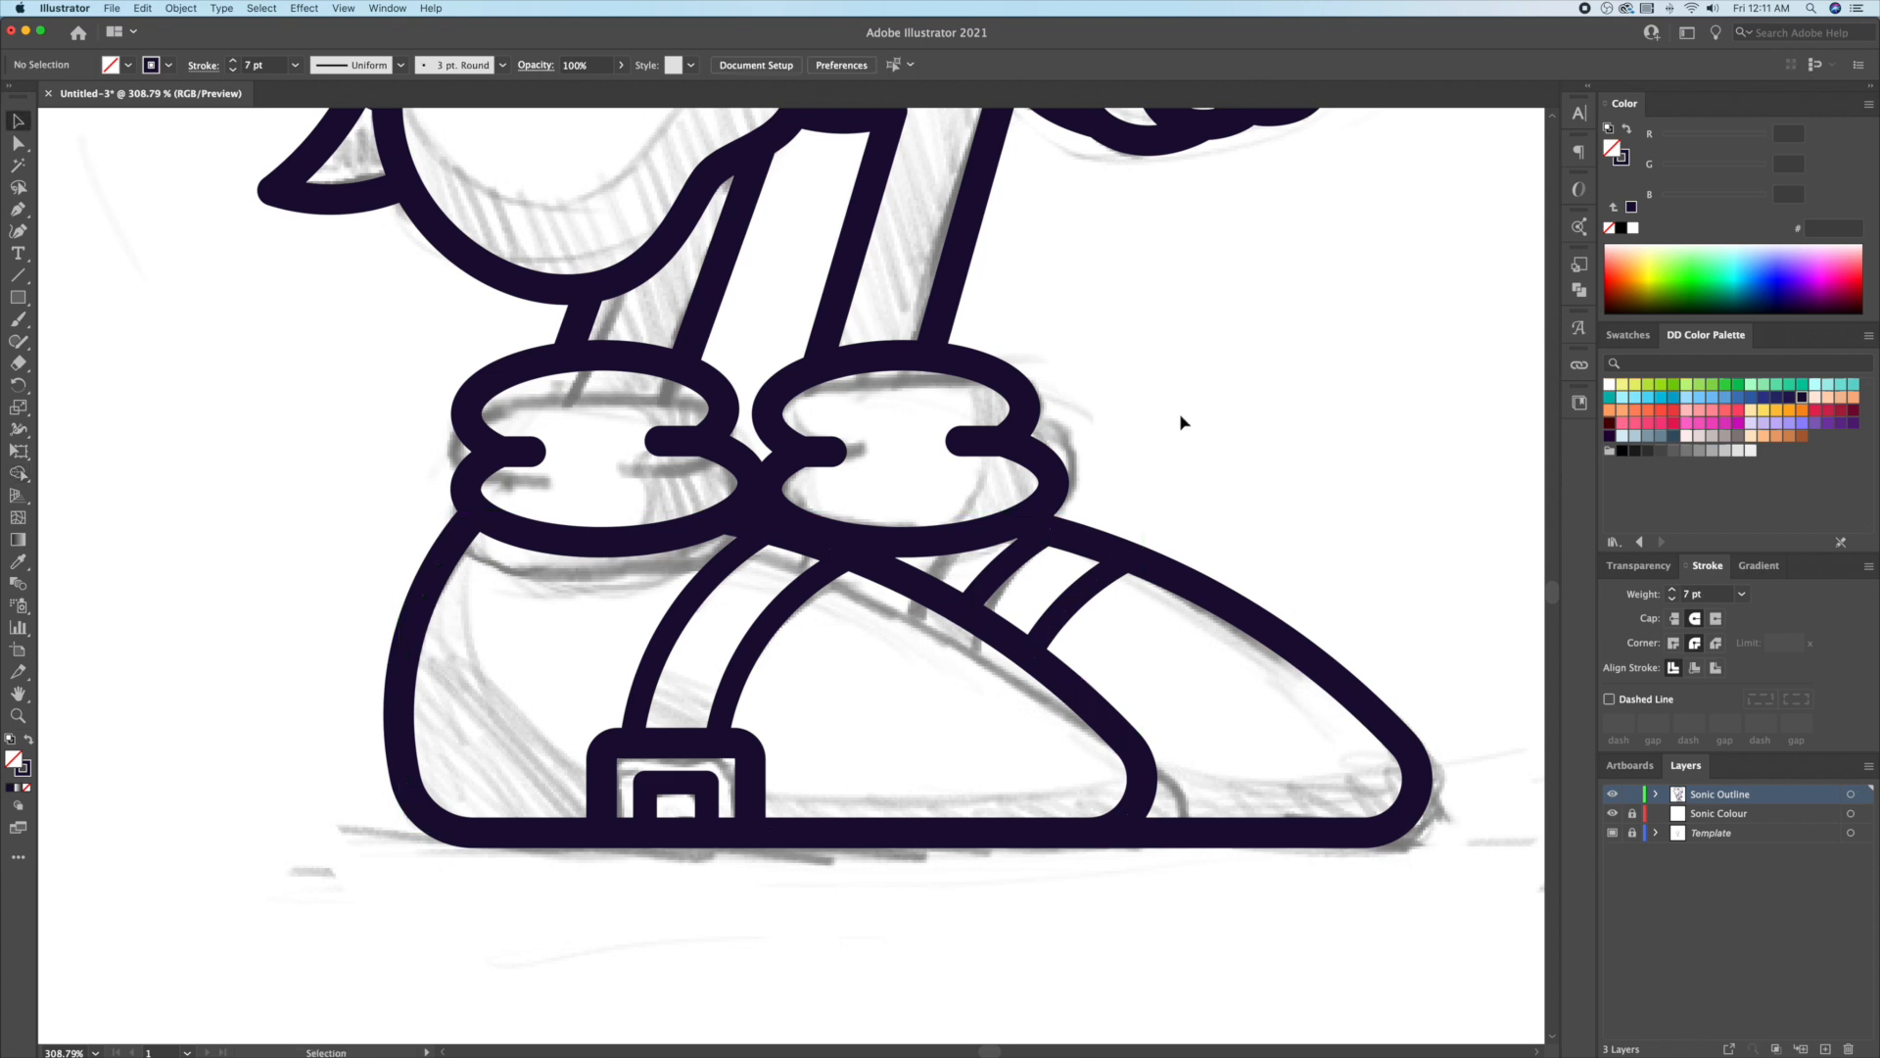
Step: Hide the template sketch, fit the artboard, then zoom in on Sonic's head and ear
key(super+shift+w)
key(super+0)
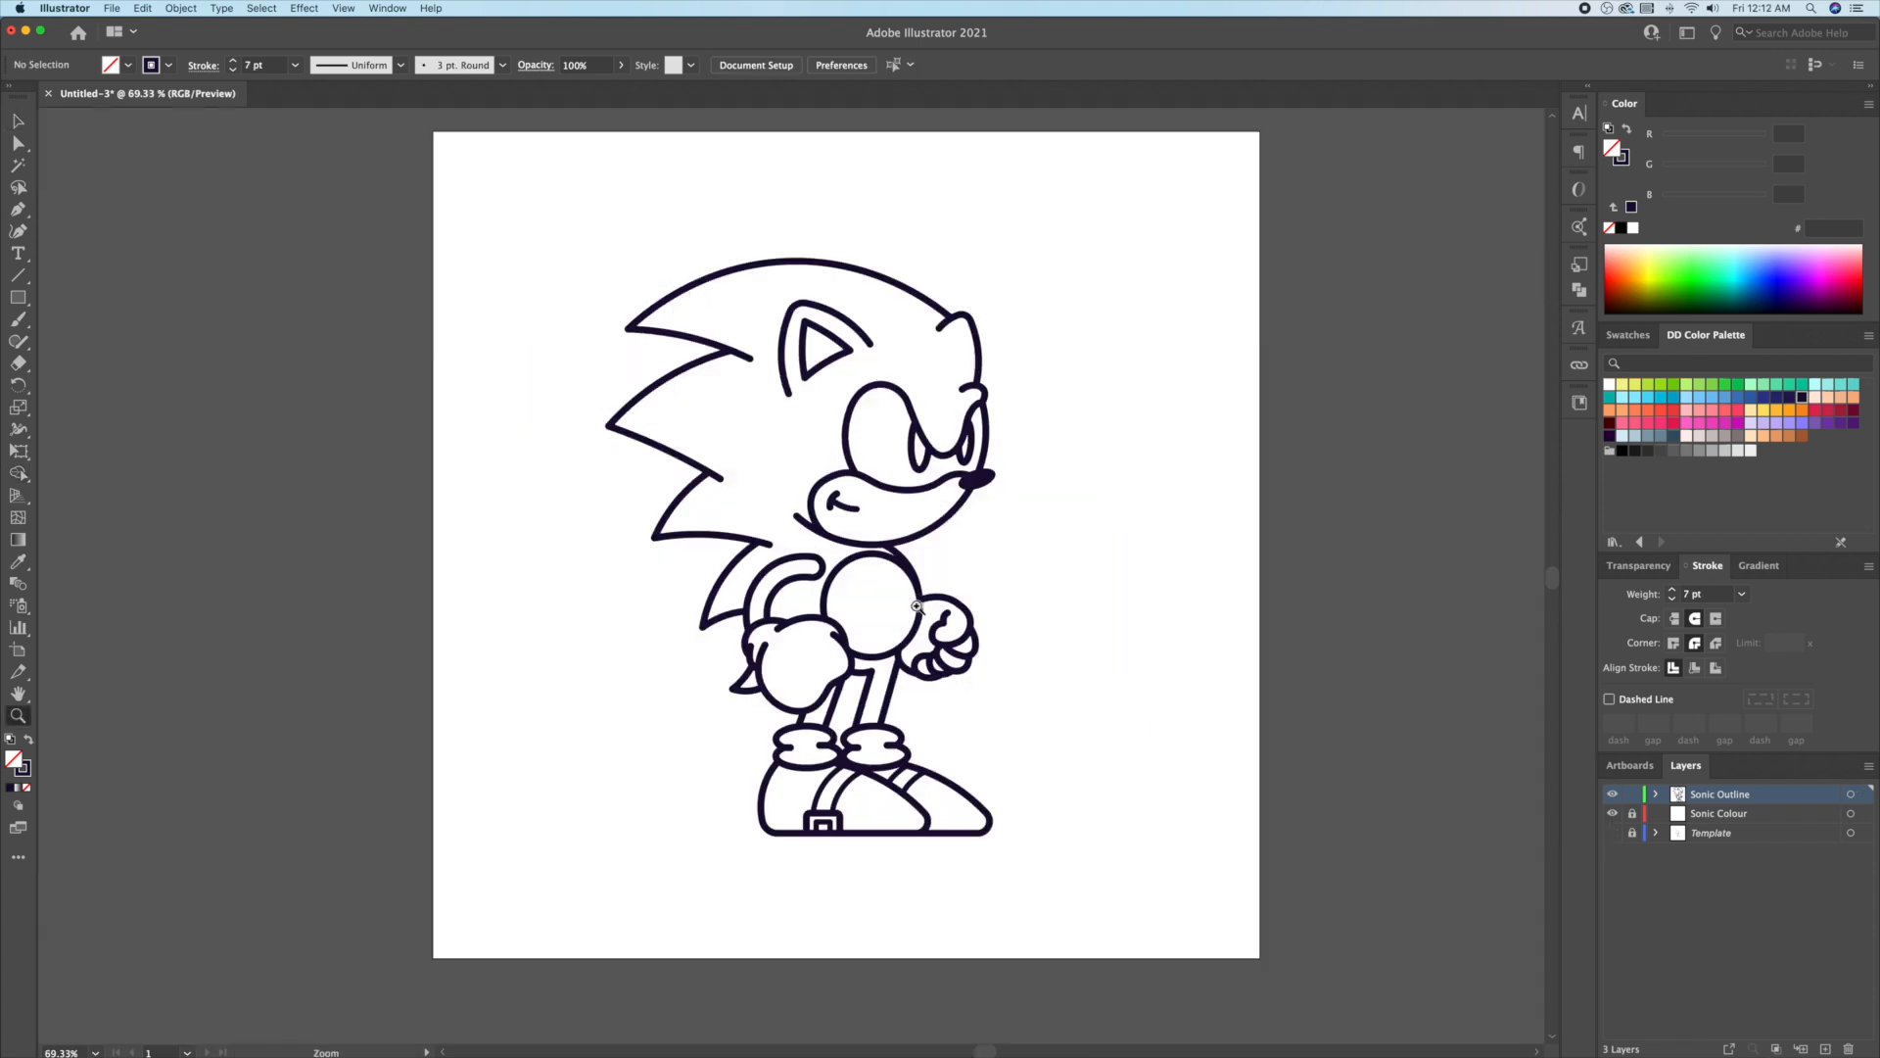
drag(818, 313, 1014, 323)
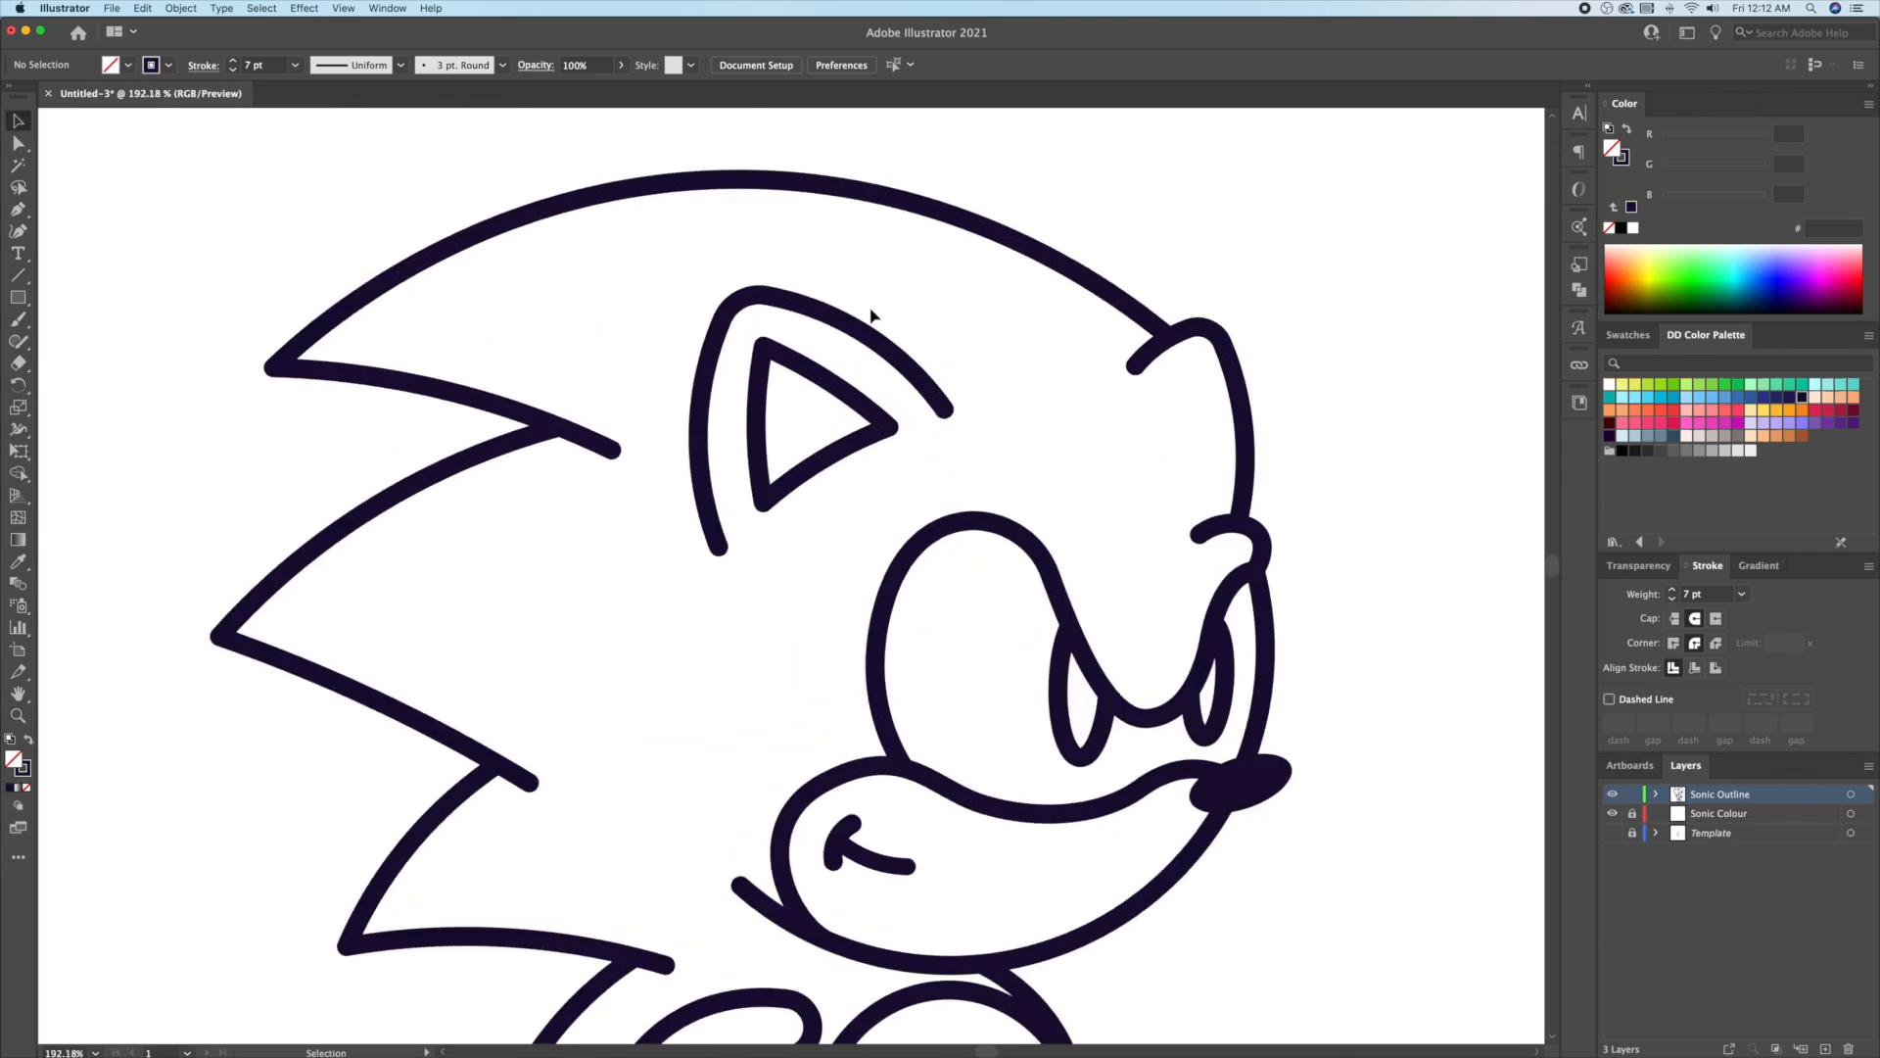
Step: Taper the ear outline stroke with width points from the Width tool
drag(866, 303, 838, 335)
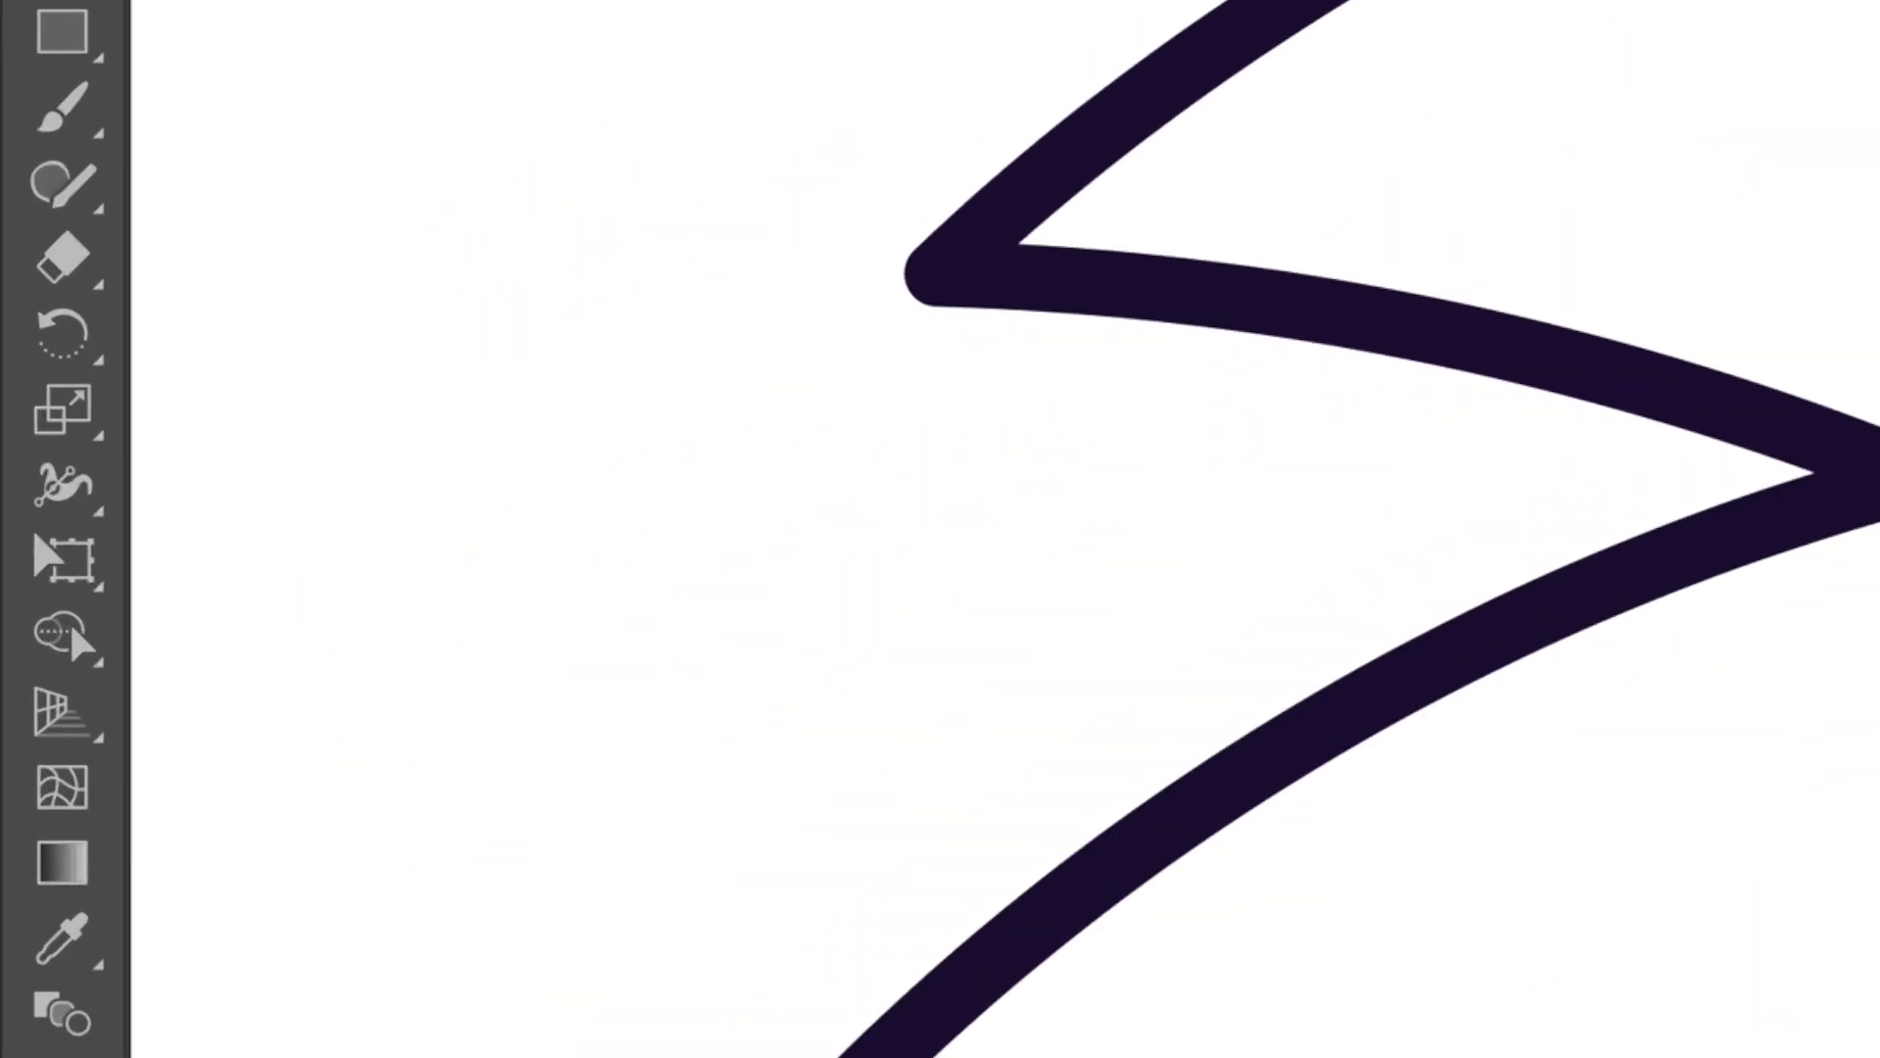
click(65, 485)
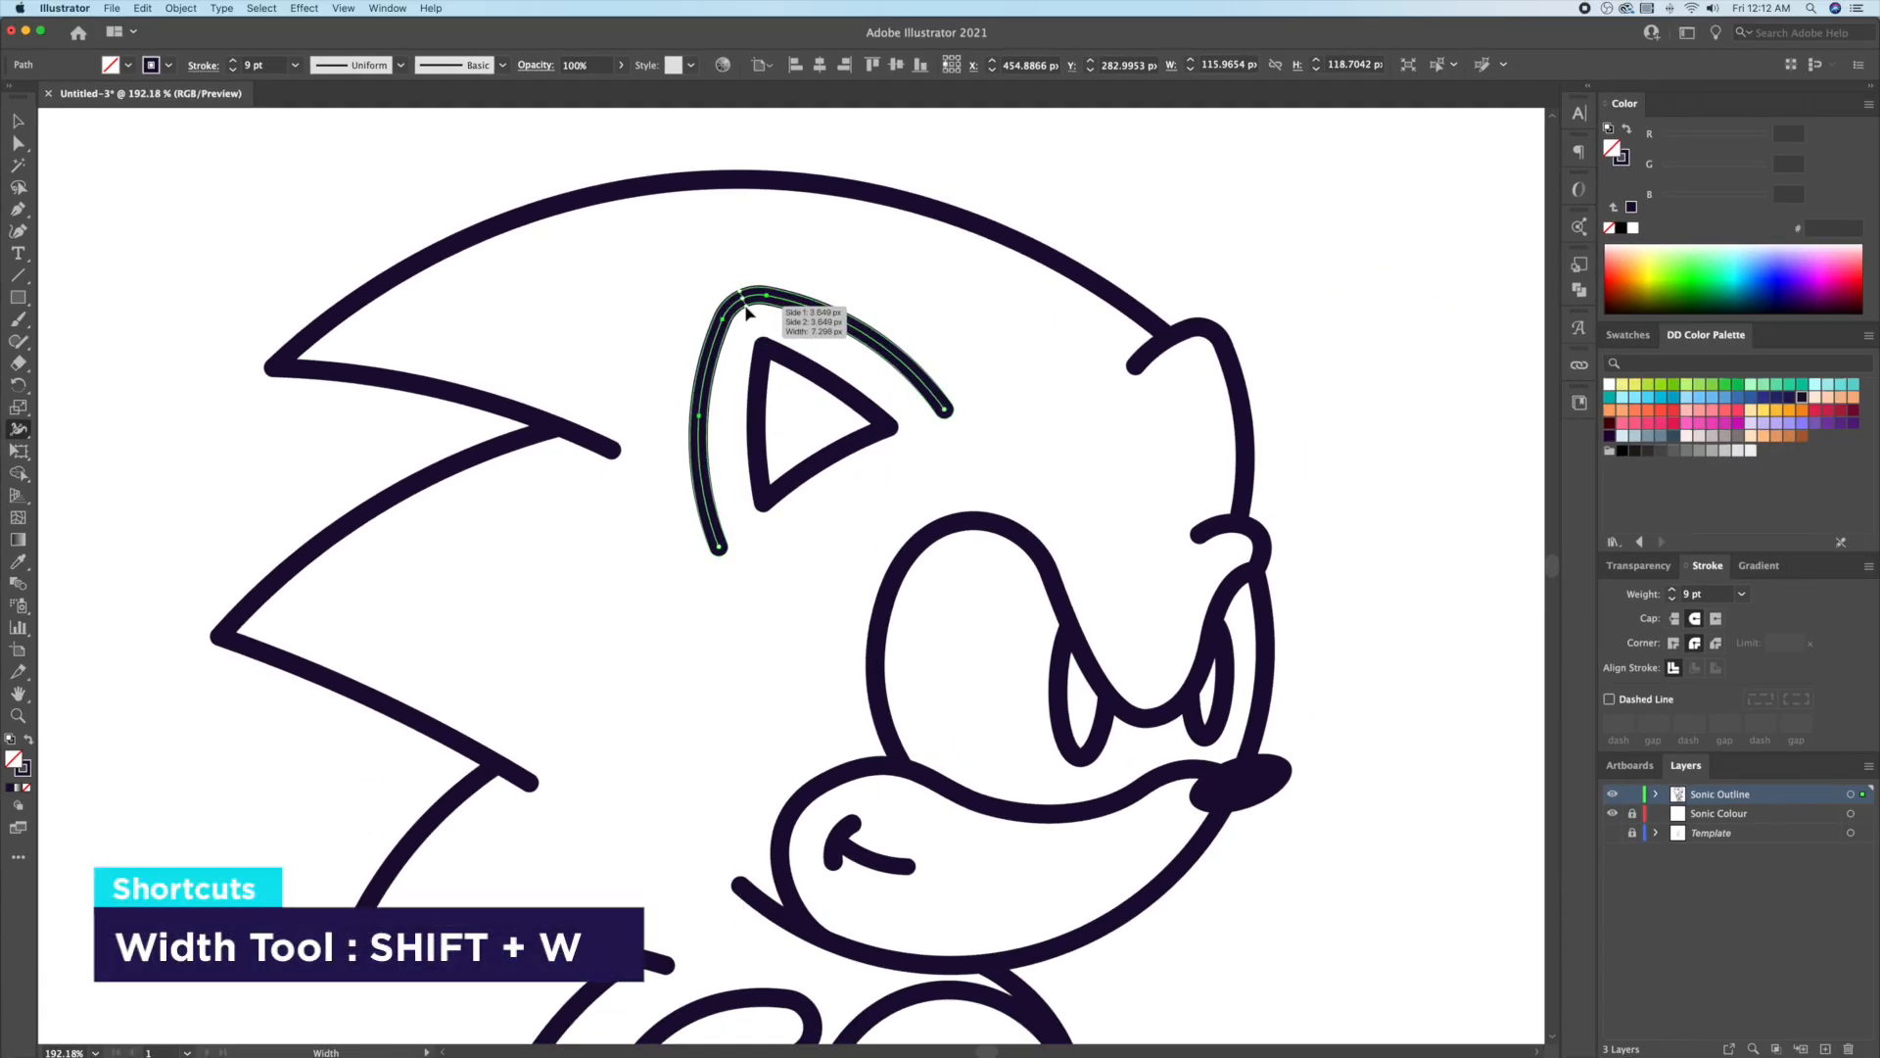
click(746, 312)
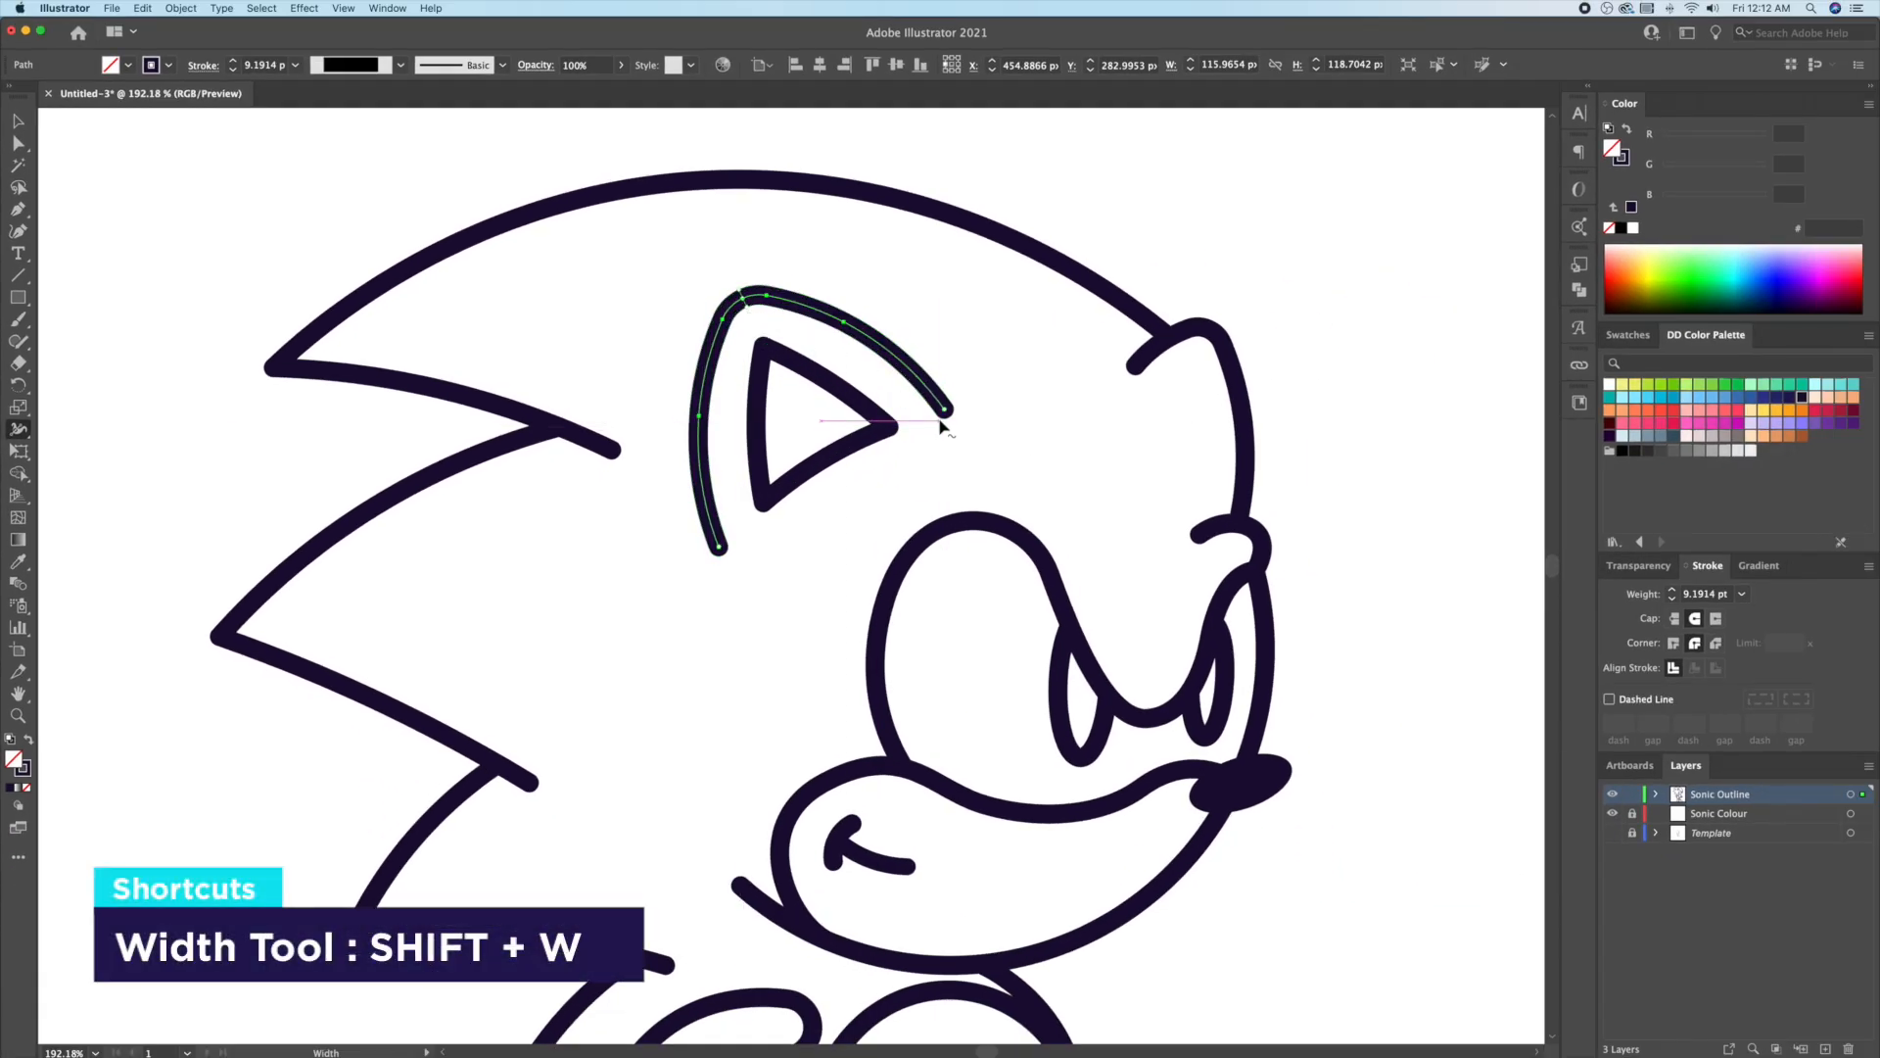
drag(725, 551, 727, 553)
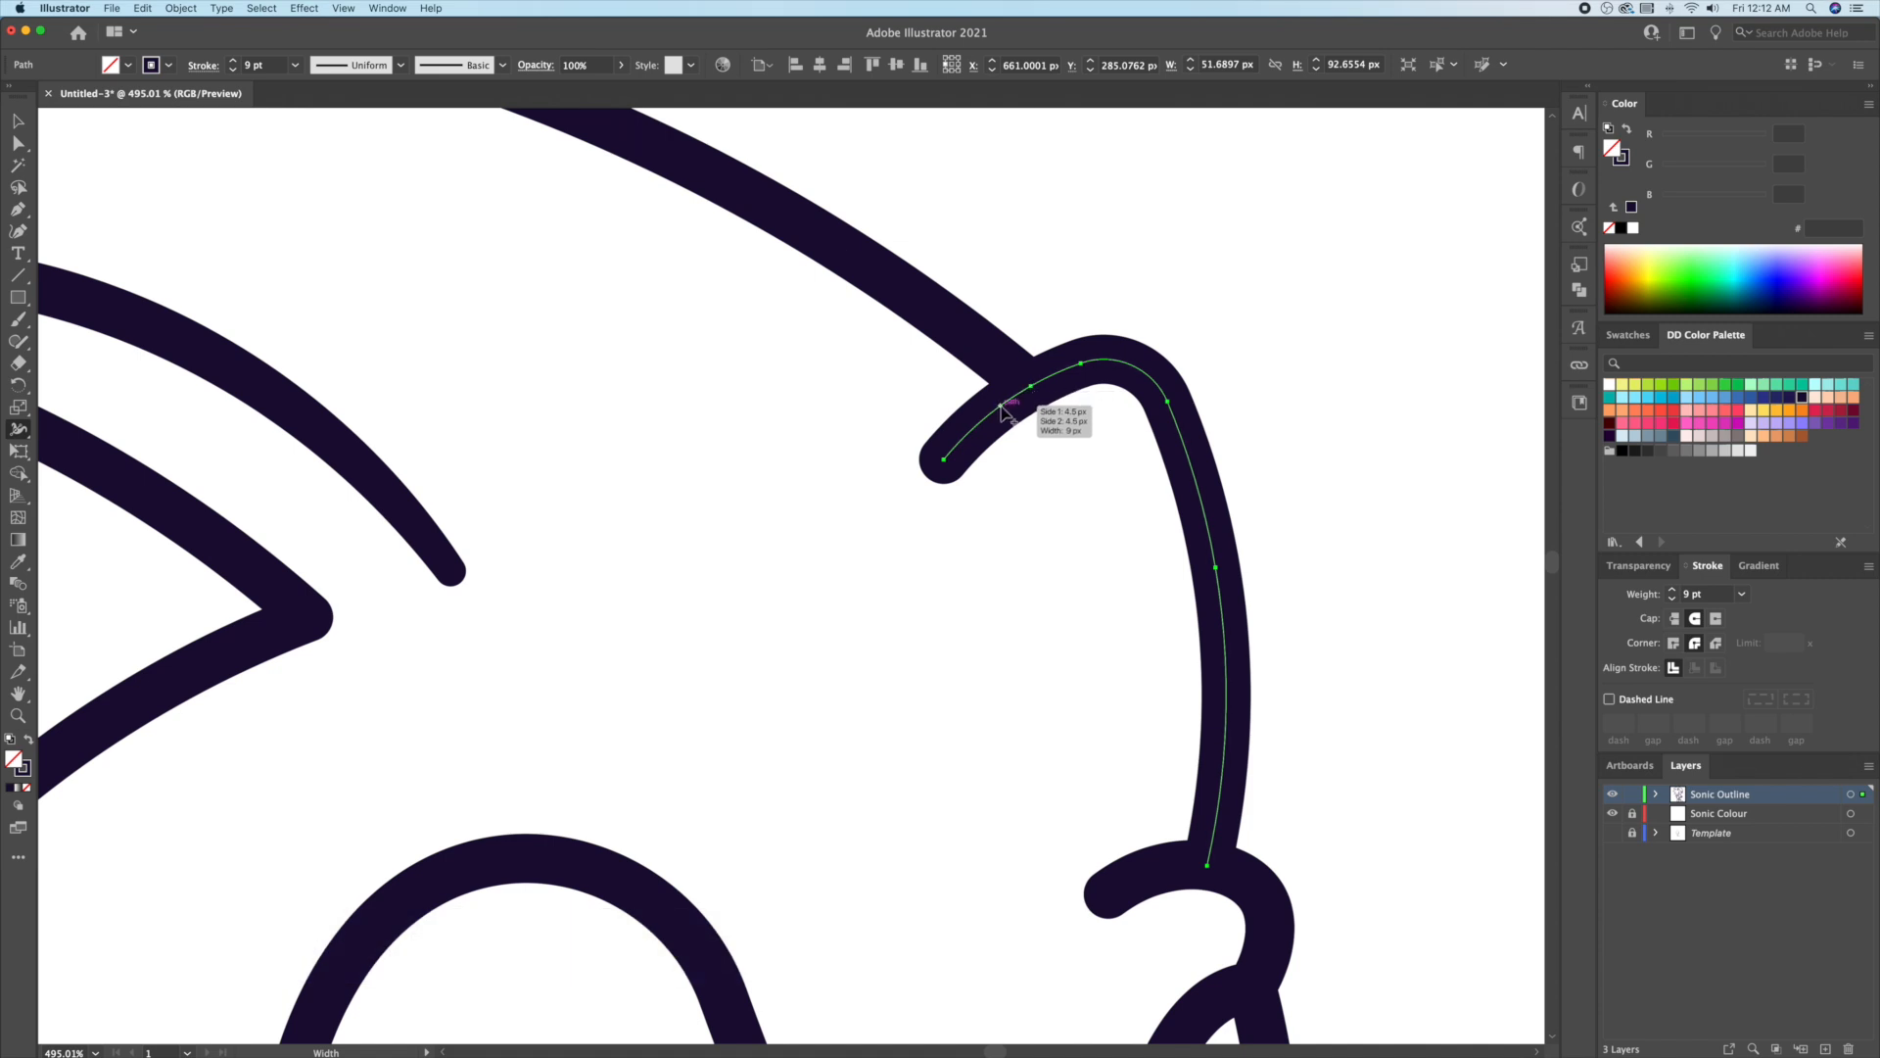
drag(1001, 410, 1012, 437)
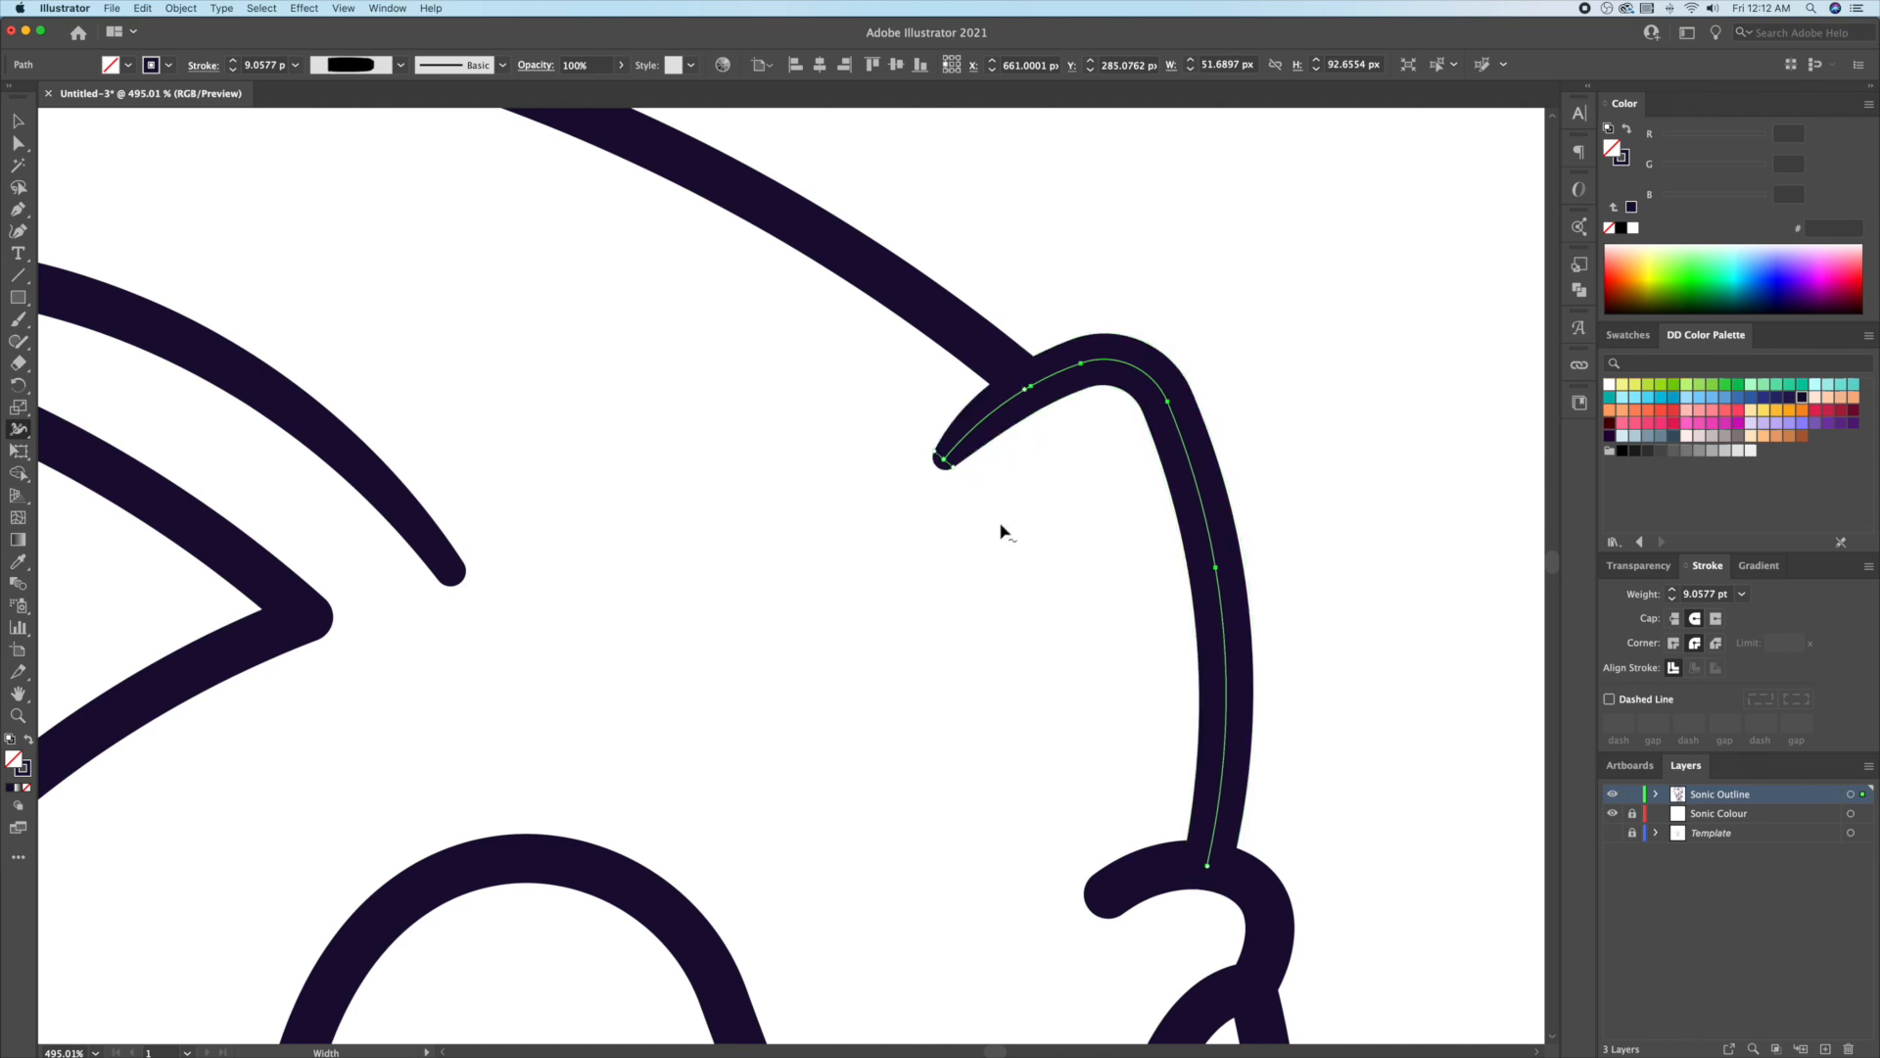
Step: Narrow the curl stroke toward its end with a new width point
scroll(999, 528, down, 5)
scroll(999, 529, right, 3)
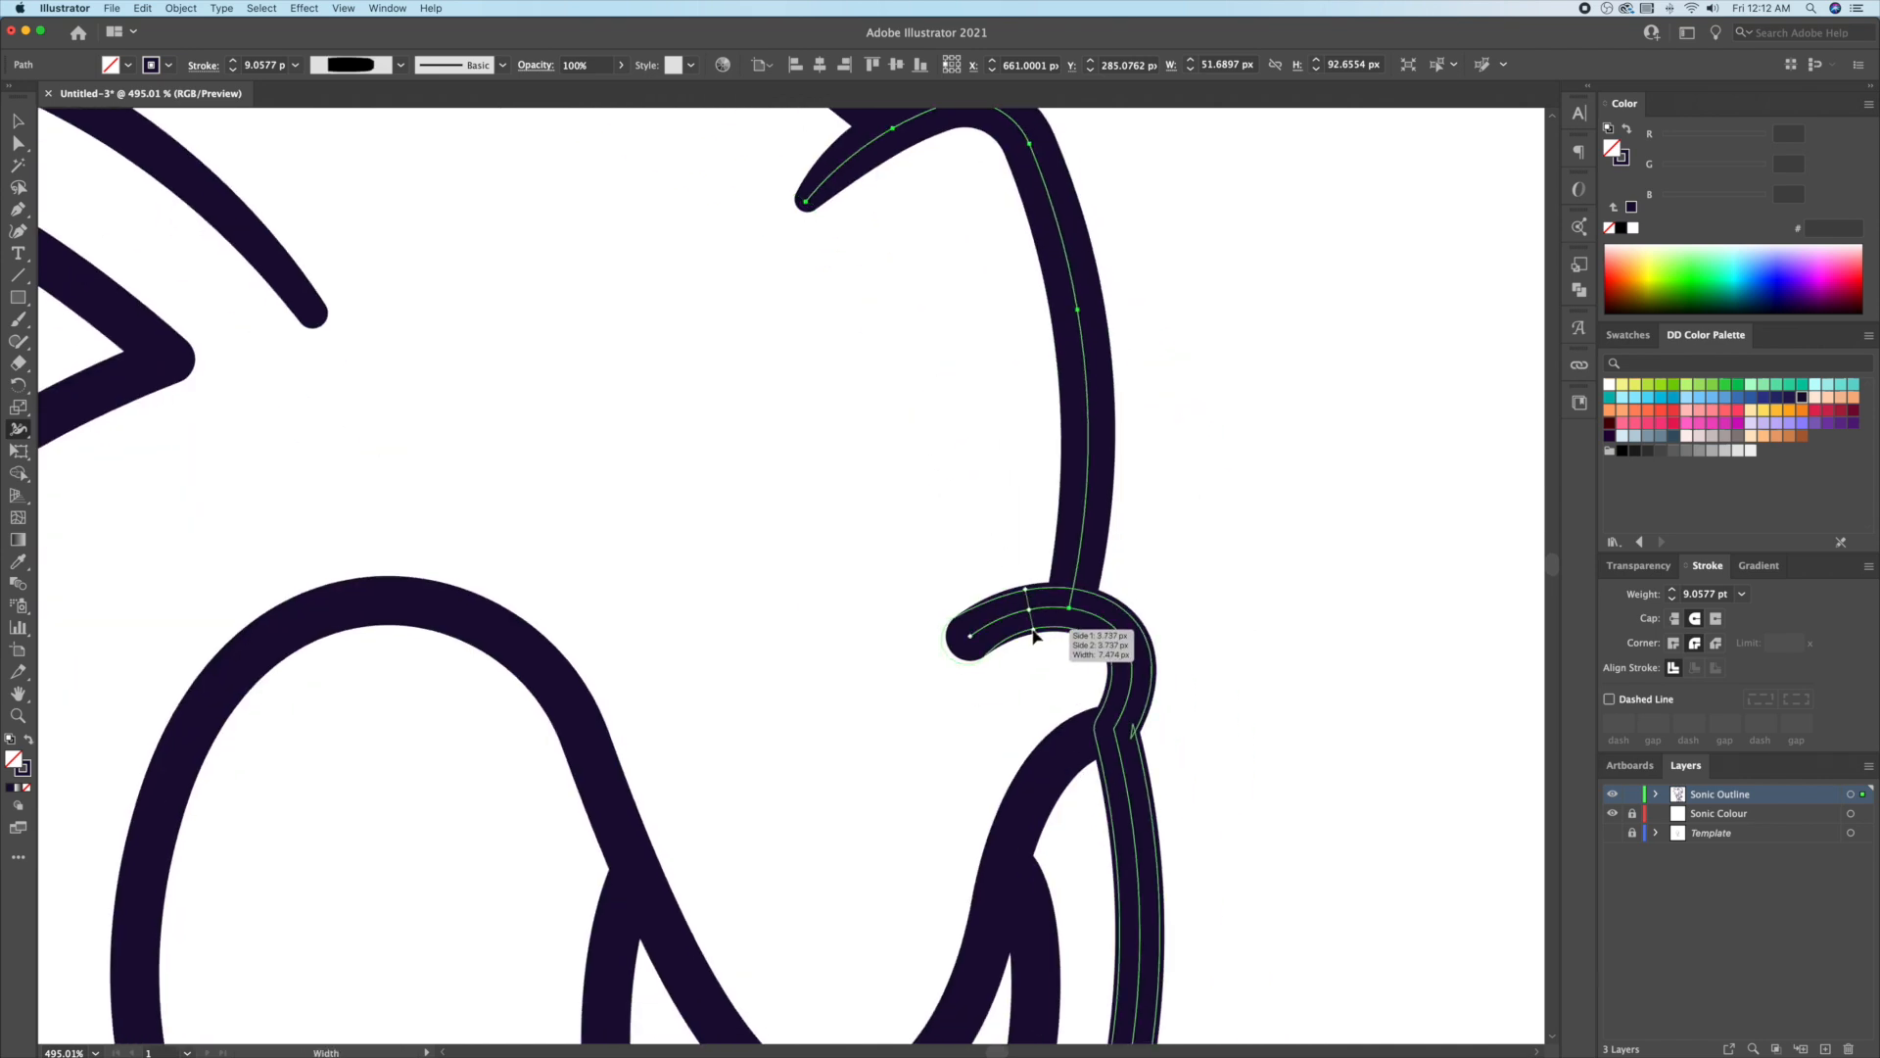
click(1019, 639)
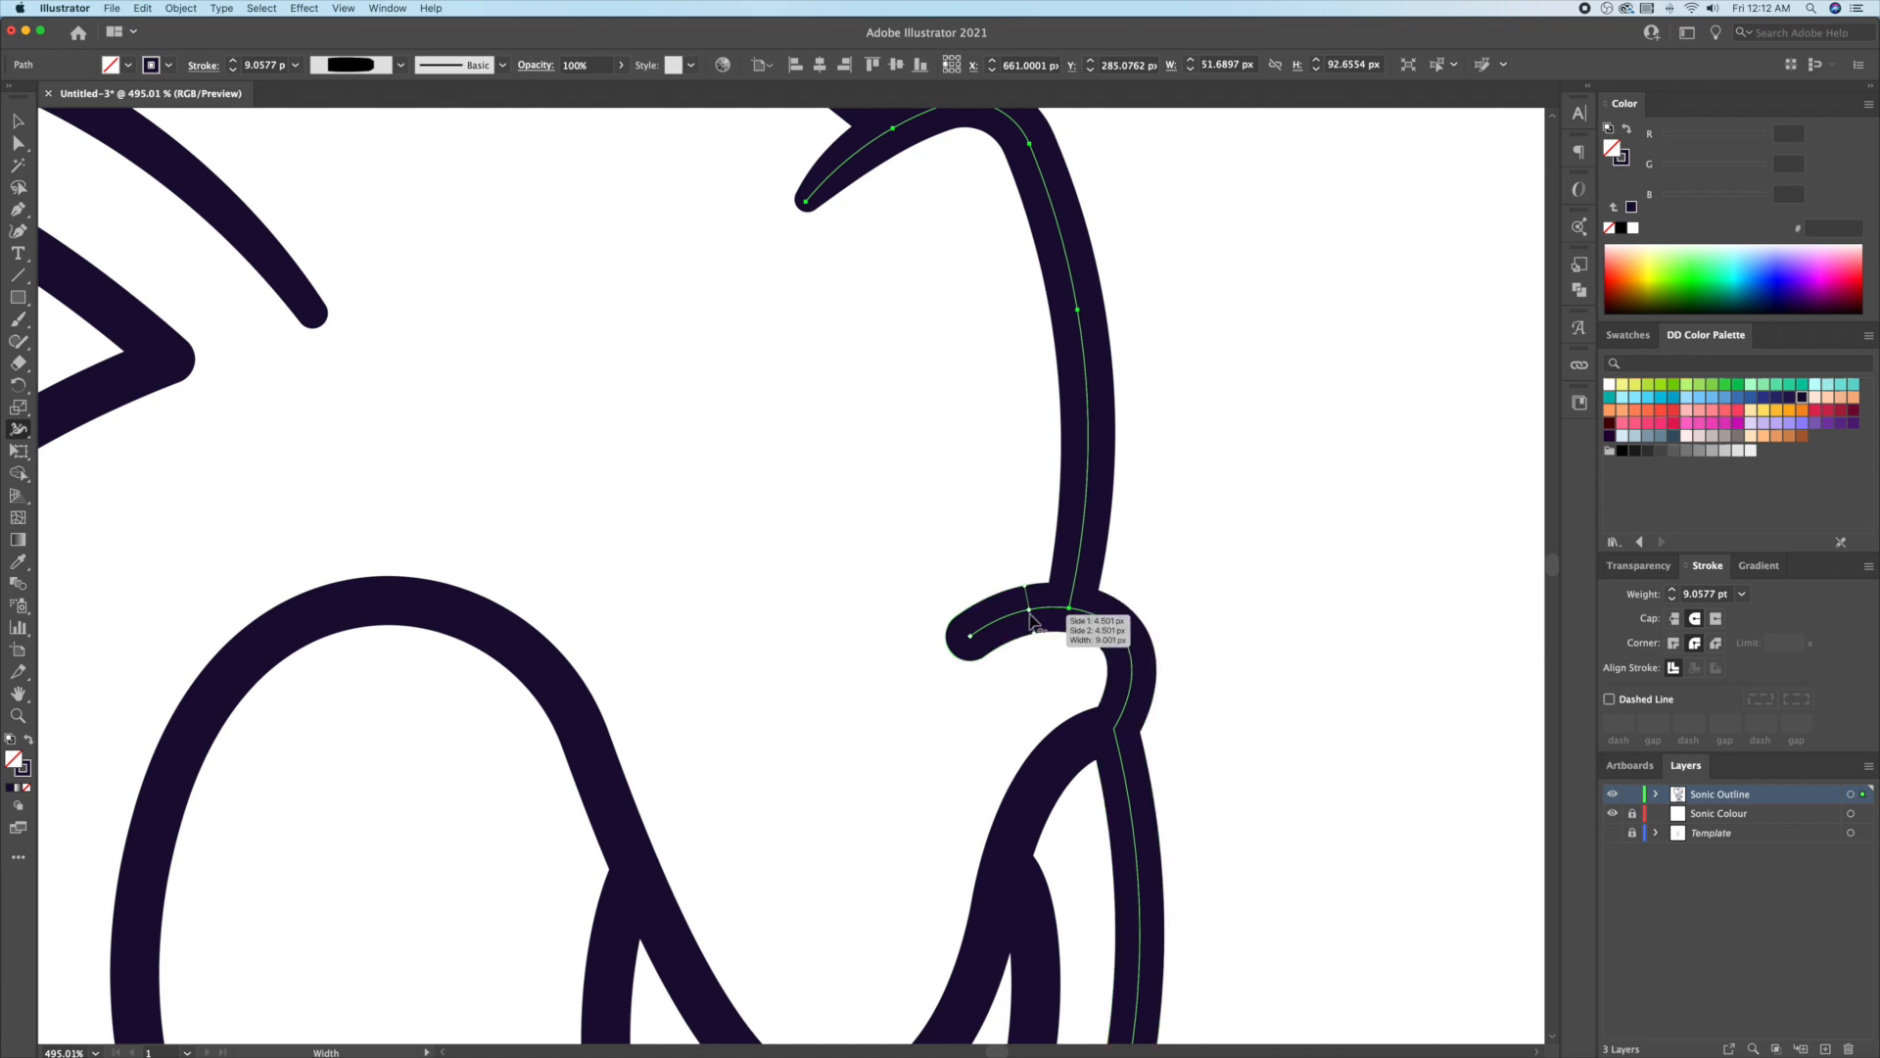
mouse_move(1030, 619)
mouse_down()
mouse_move(1091, 613)
mouse_move(984, 663)
mouse_up()
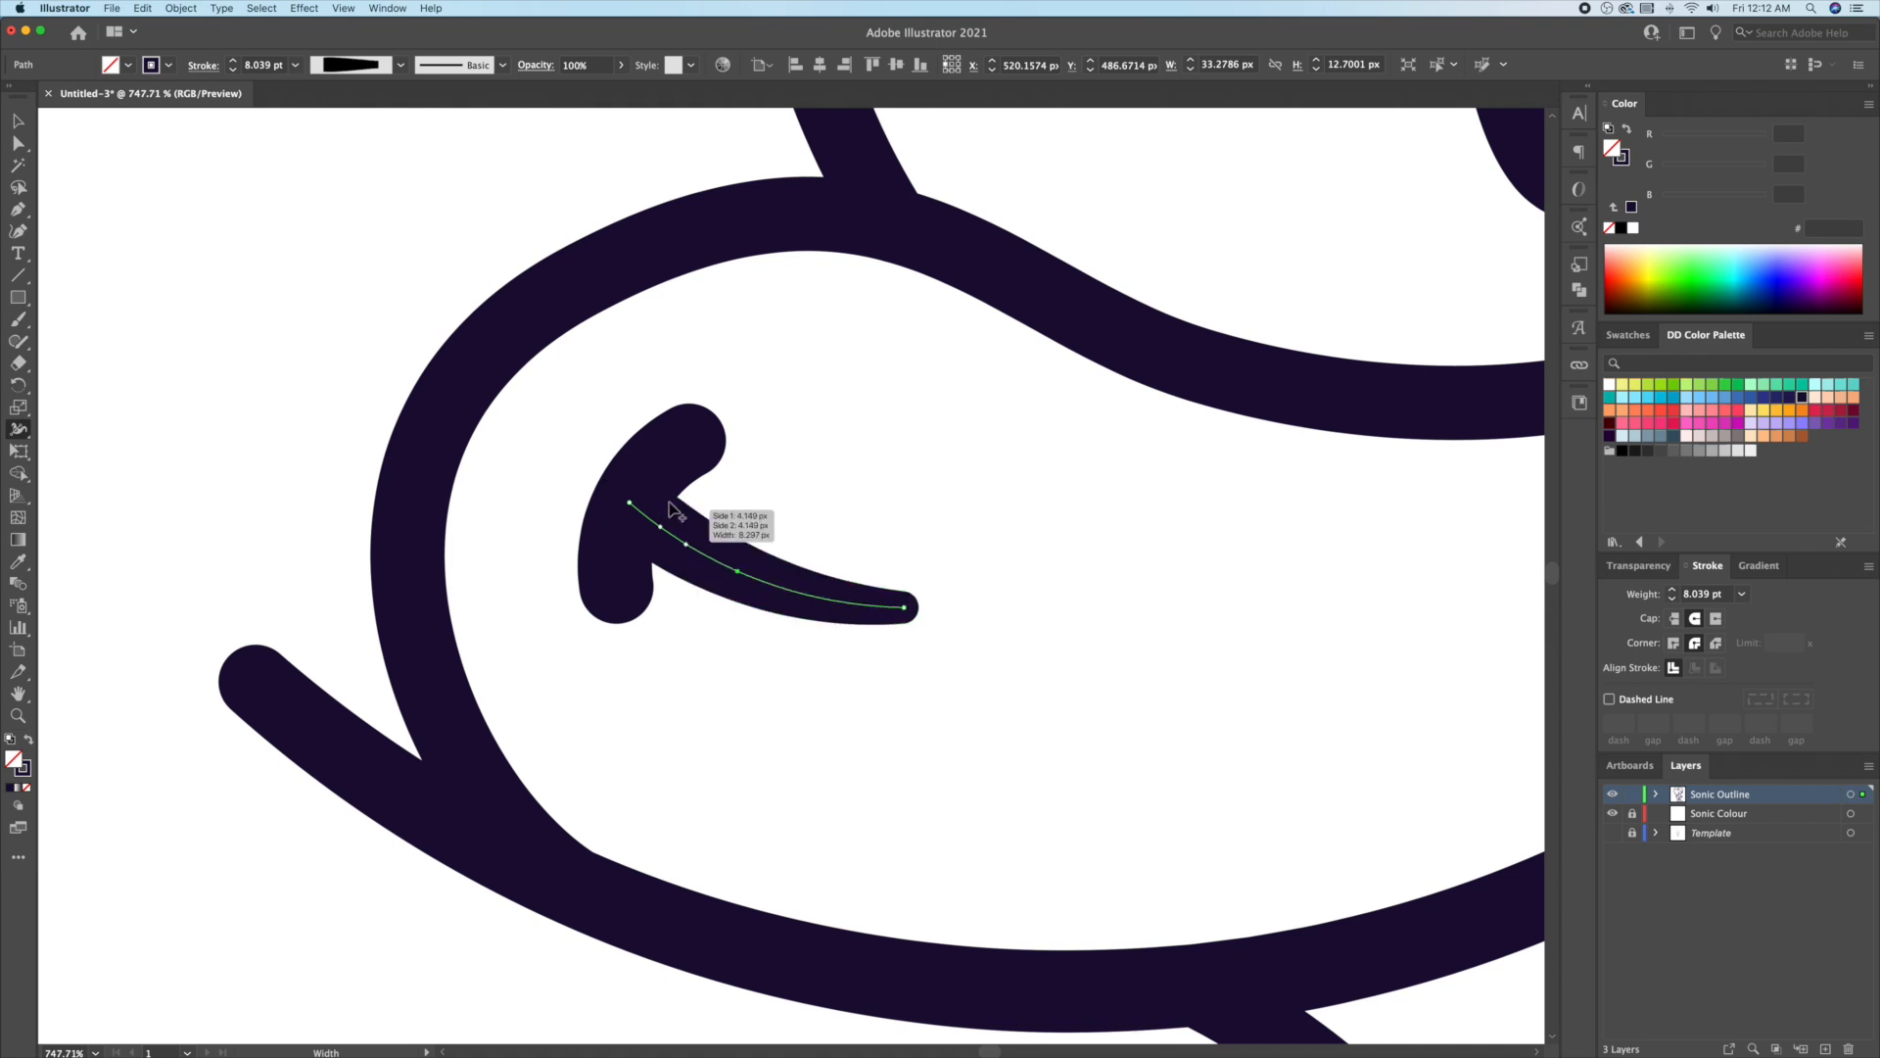
Step: Isolate the small hook path and narrow both its top and bottom ends
double_click(634, 507)
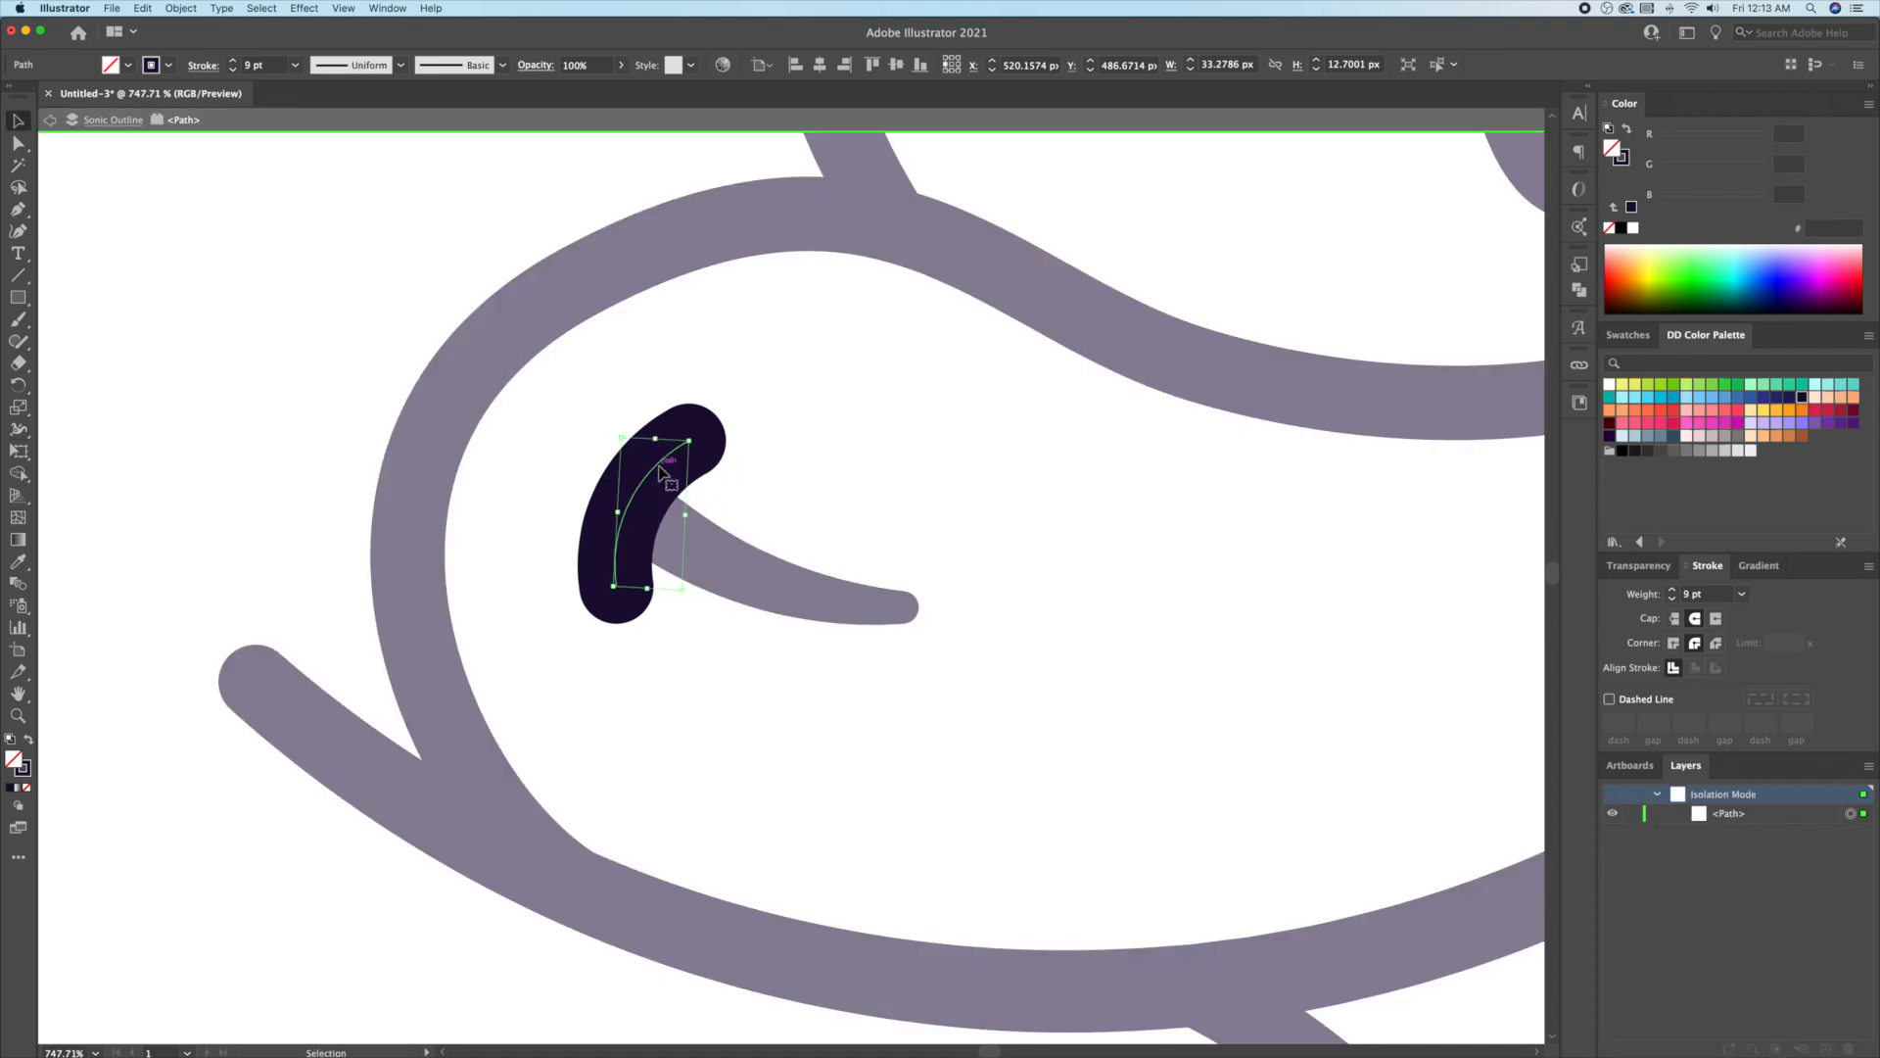
drag(632, 504, 662, 533)
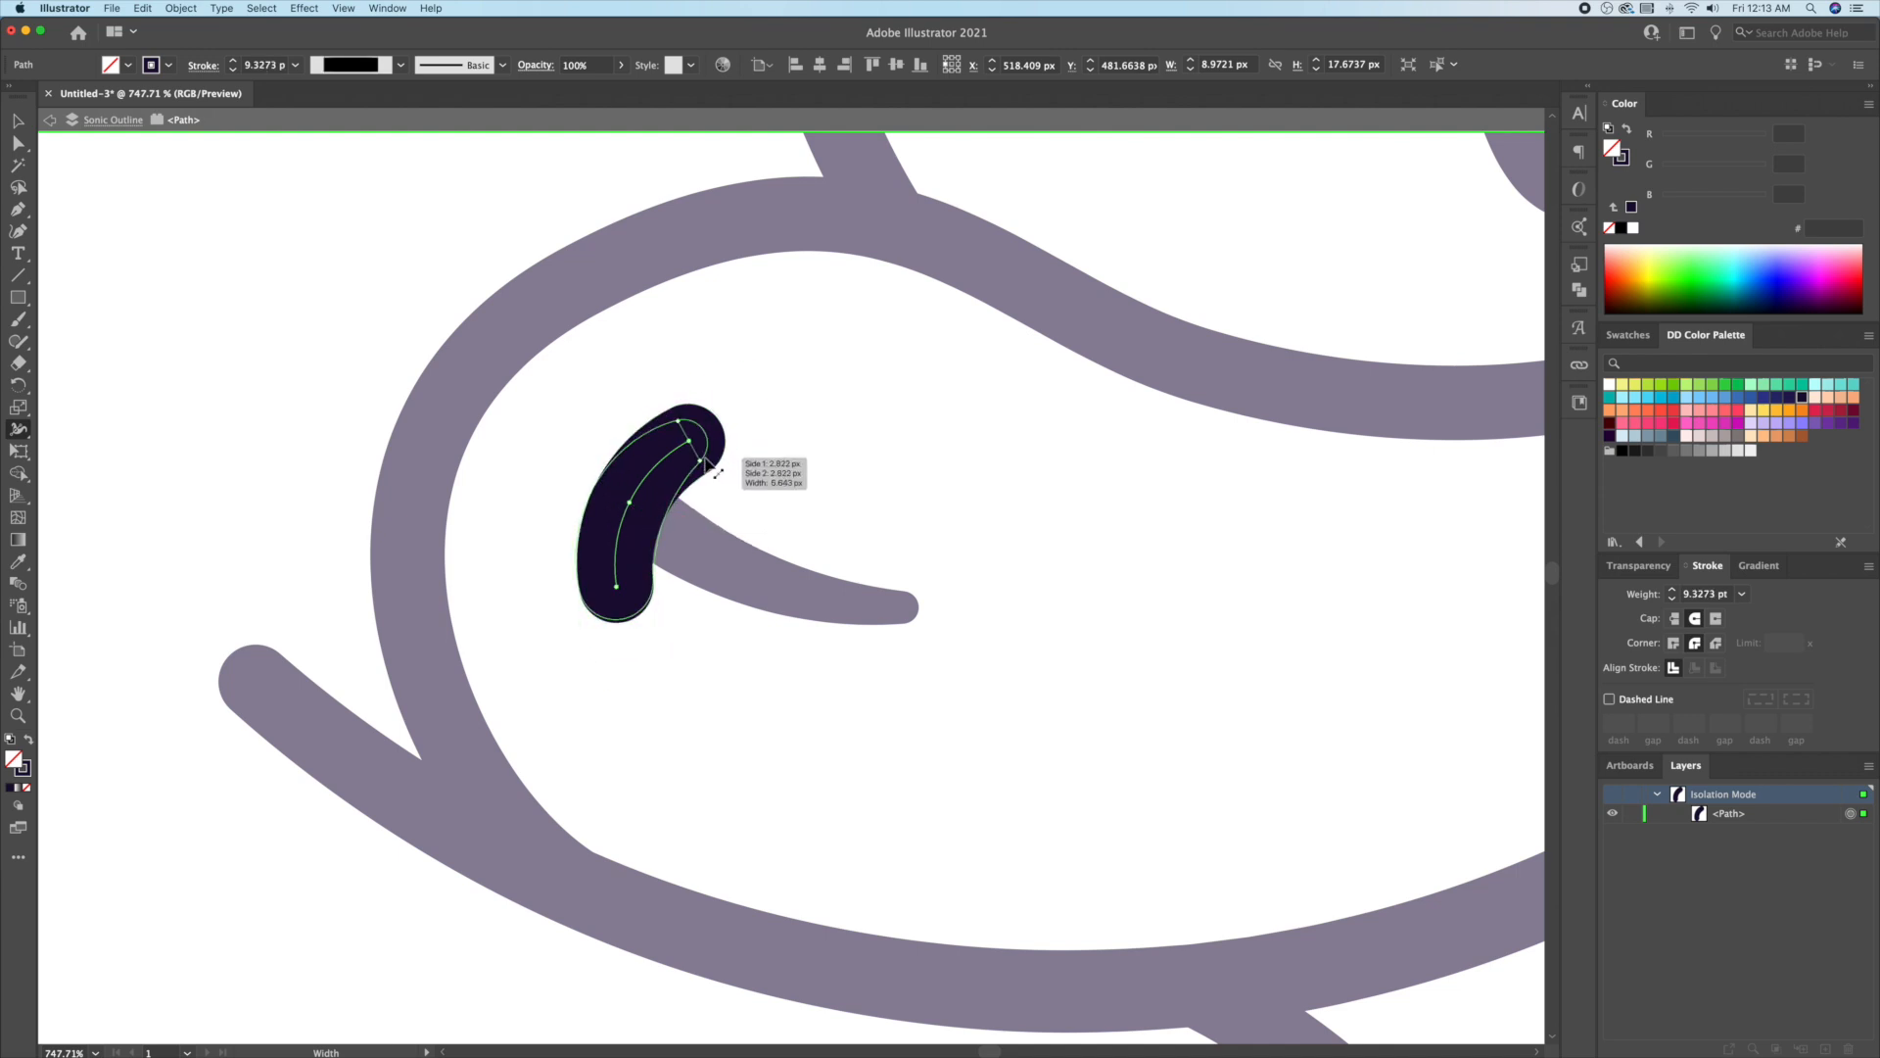
drag(705, 458, 706, 459)
drag(647, 587, 639, 585)
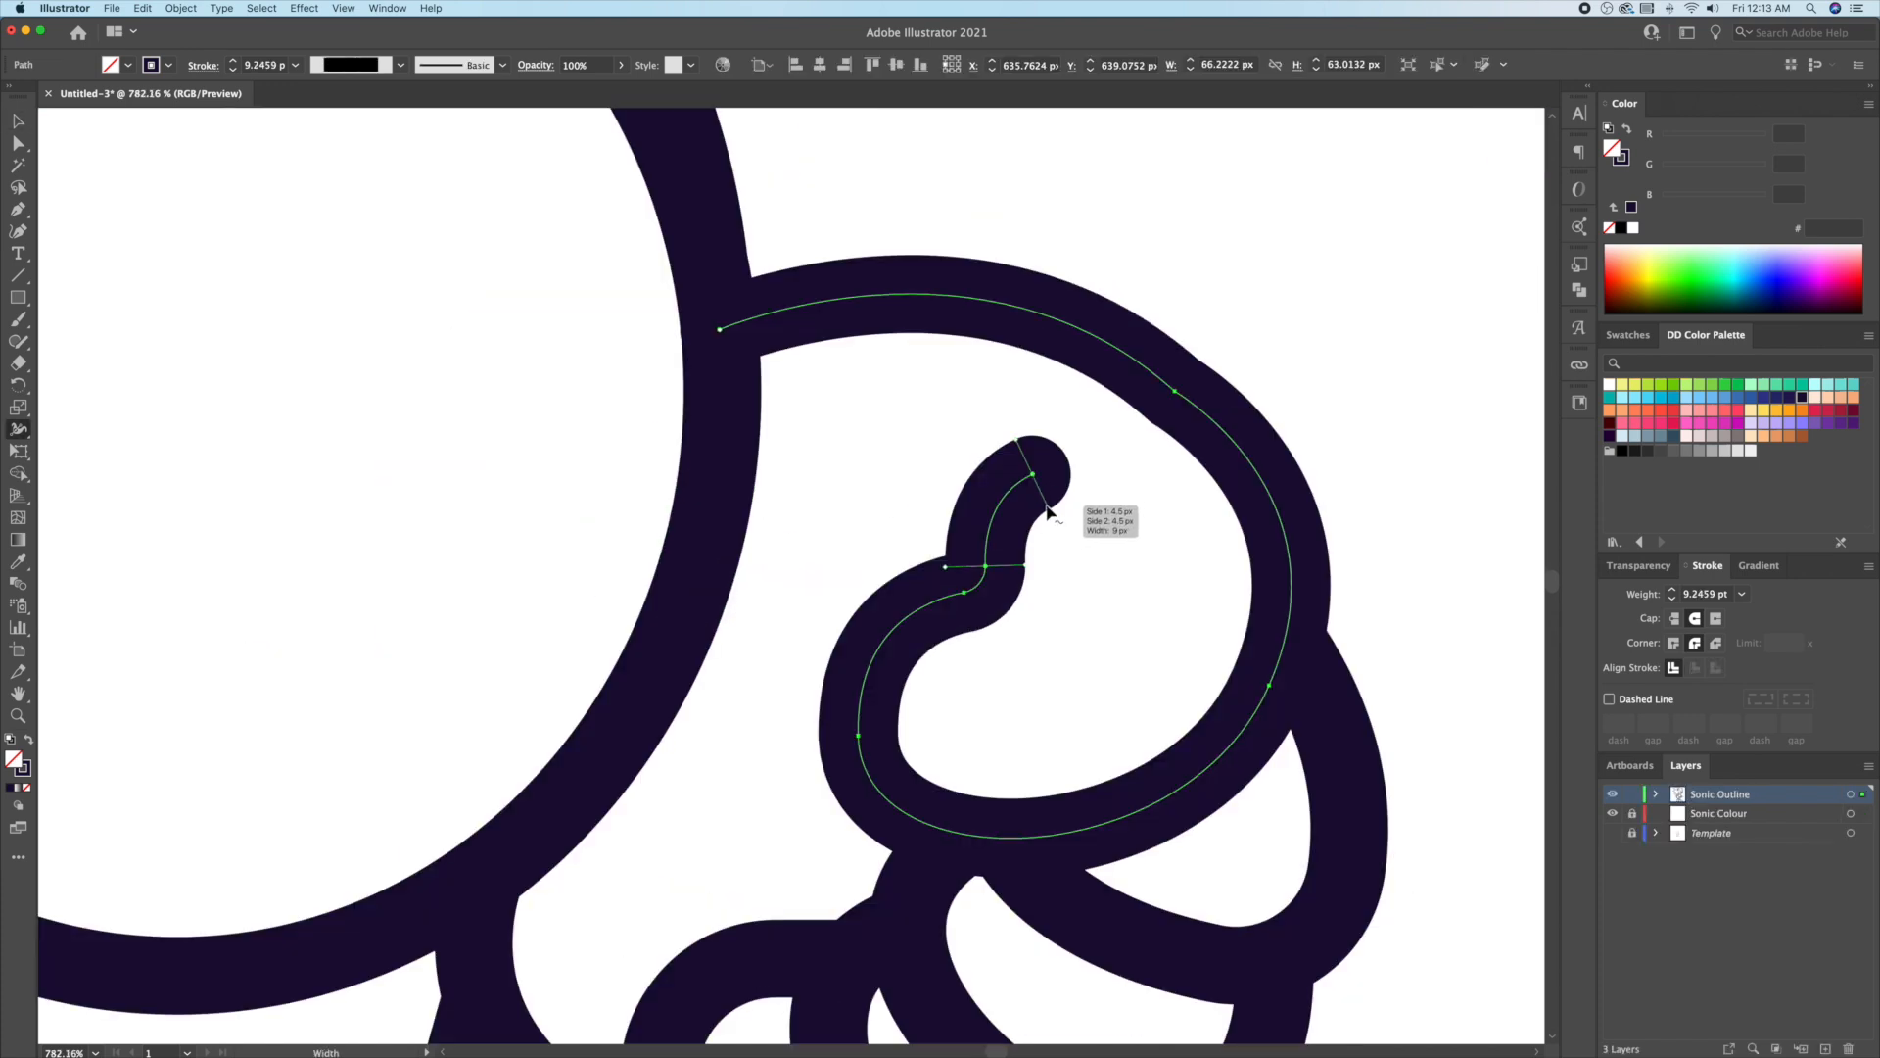
drag(1048, 511, 1044, 500)
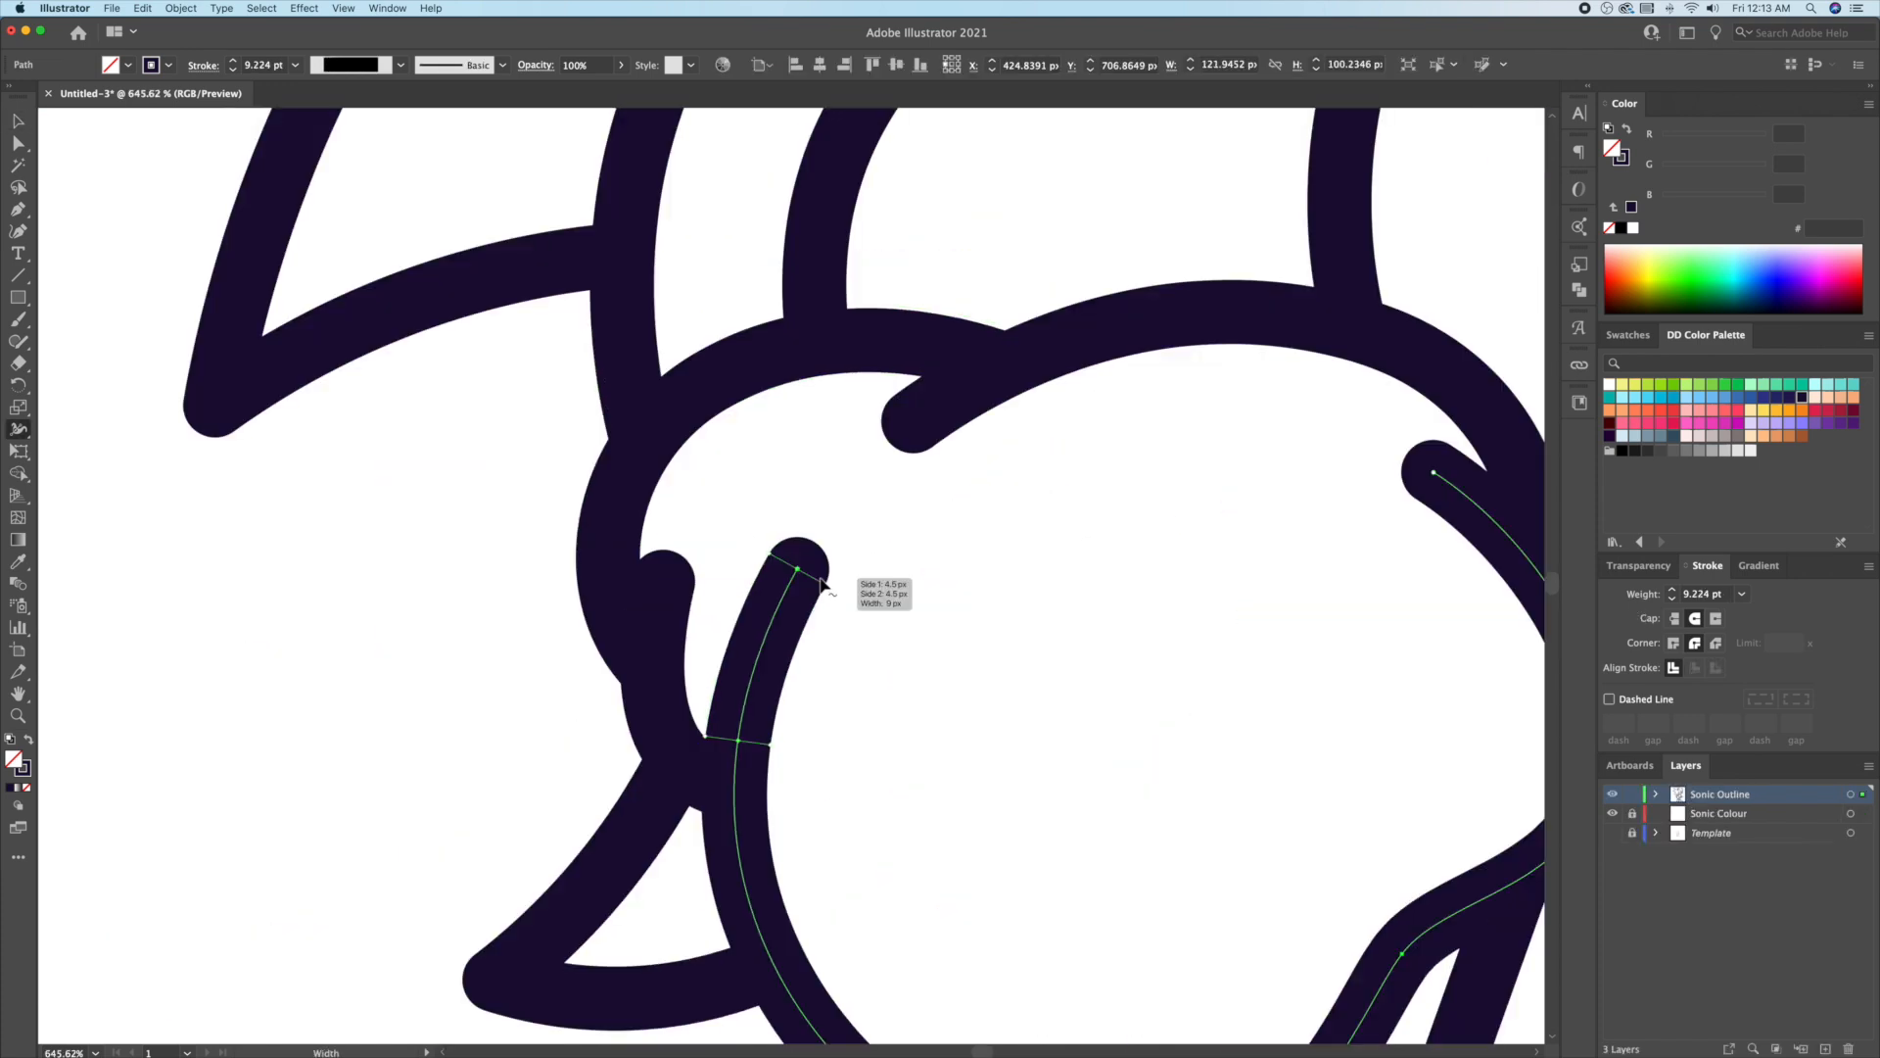
Step: Taper the tip of a nearby outline stroke and the end of the upper lip stroke
drag(815, 572, 818, 581)
mouse_move(956, 405)
mouse_down()
mouse_move(952, 437)
mouse_move(907, 415)
mouse_move(970, 395)
mouse_up()
key(v)
click(1050, 507)
Step: Taper the short inner stroke near the arm and the strokes inside both cuffs
click(658, 646)
key(shift+w)
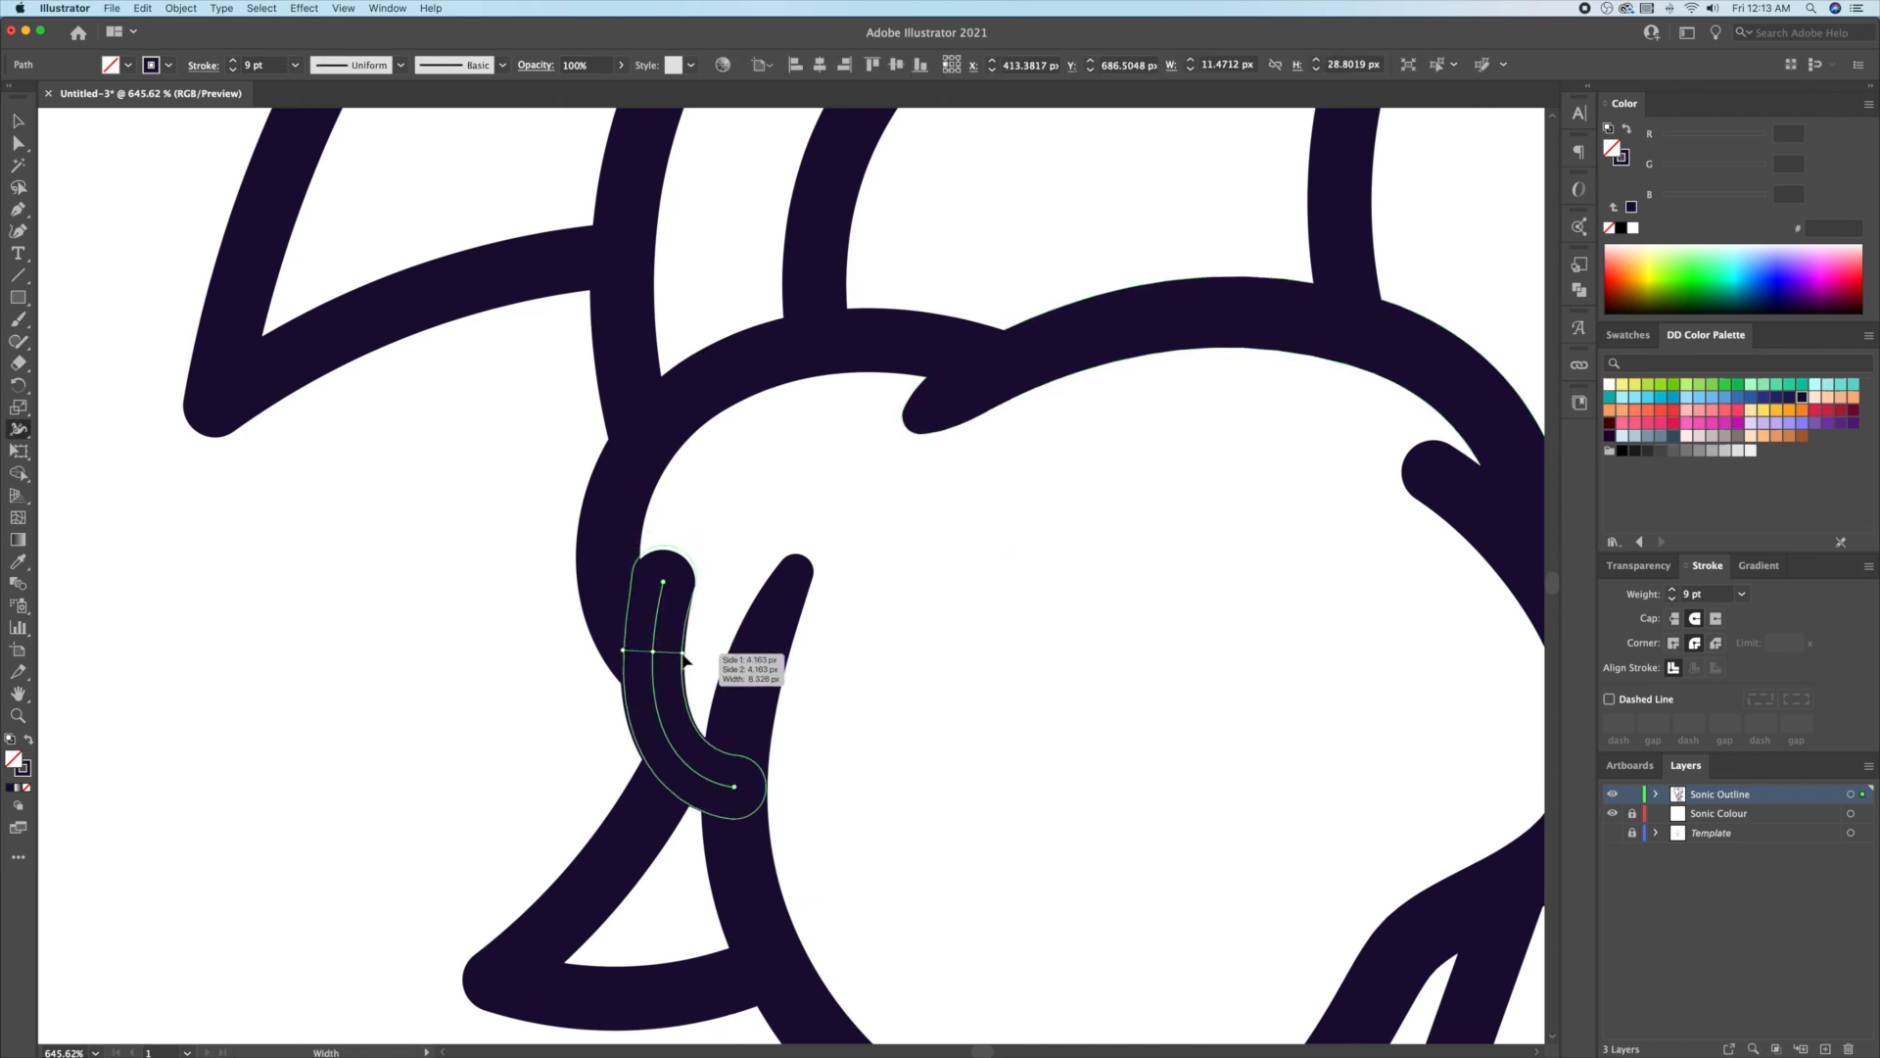
mouse_move(686, 661)
mouse_down()
mouse_move(686, 592)
mouse_move(736, 585)
mouse_up()
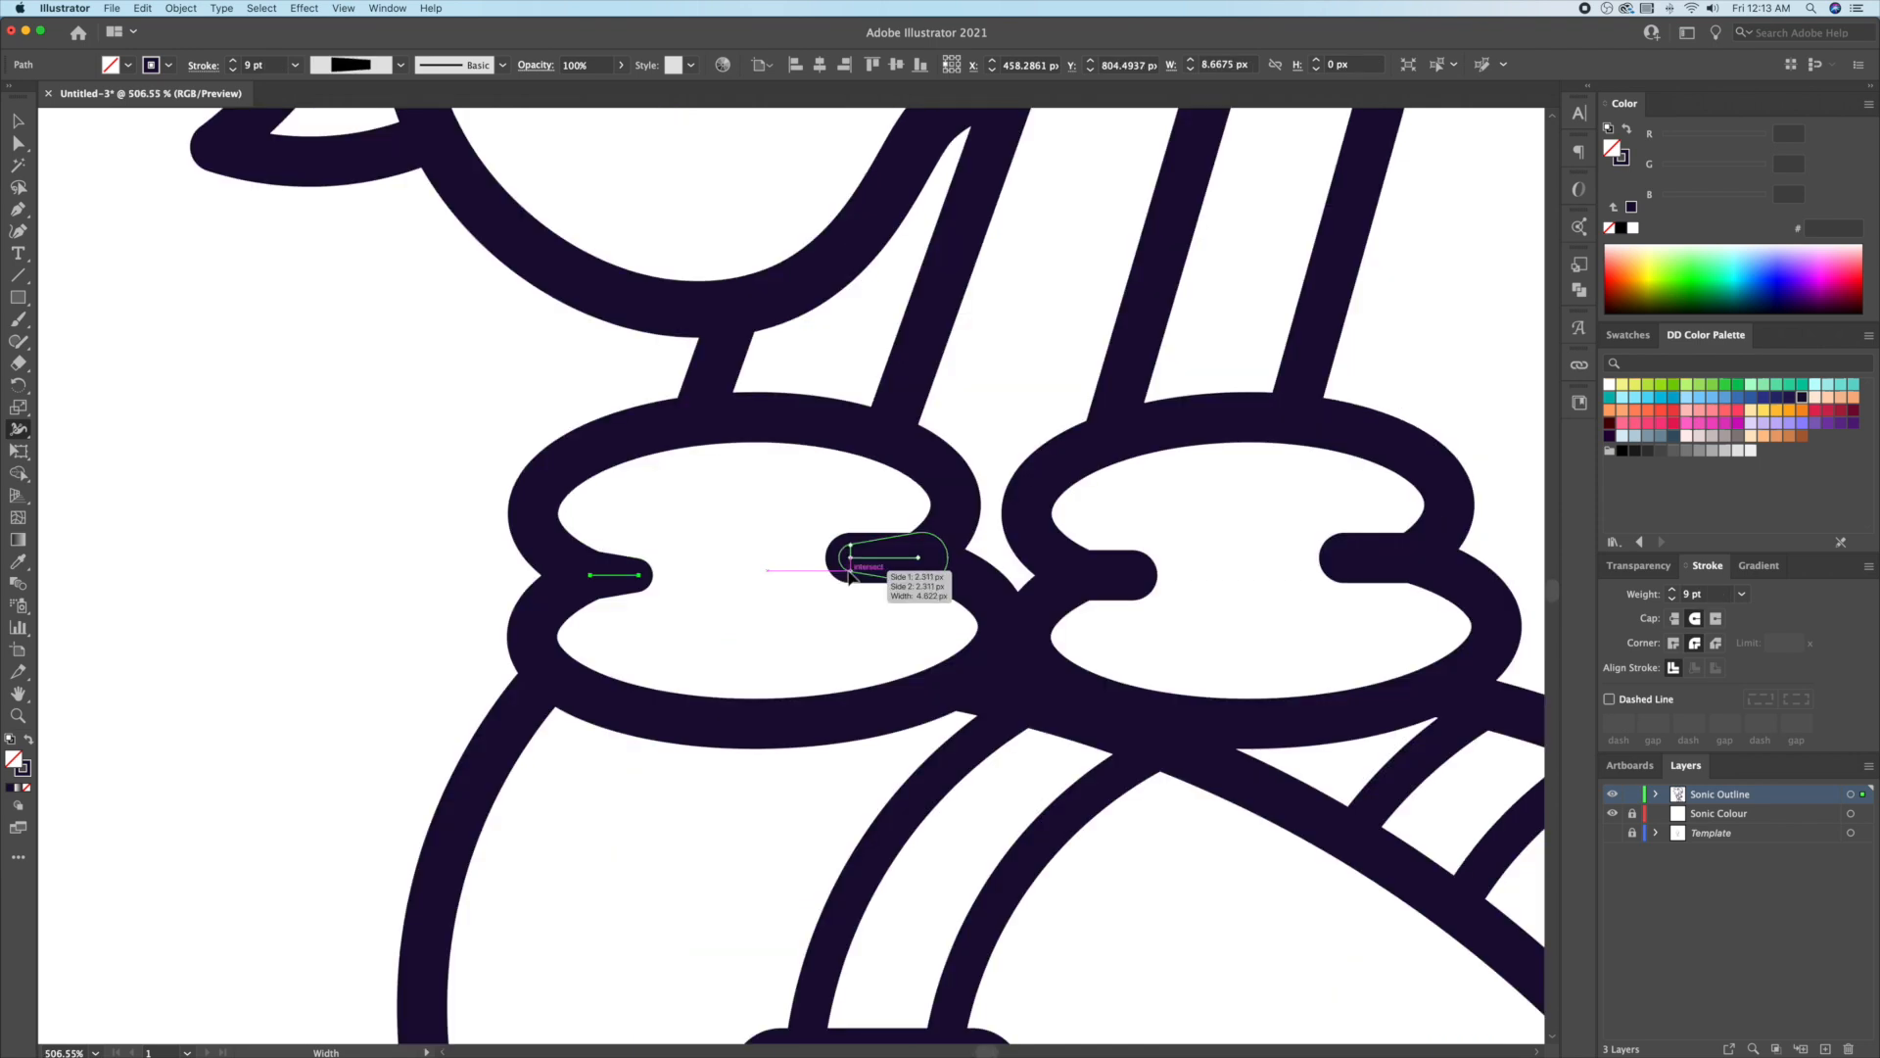
drag(850, 576, 850, 577)
drag(1136, 594, 1133, 577)
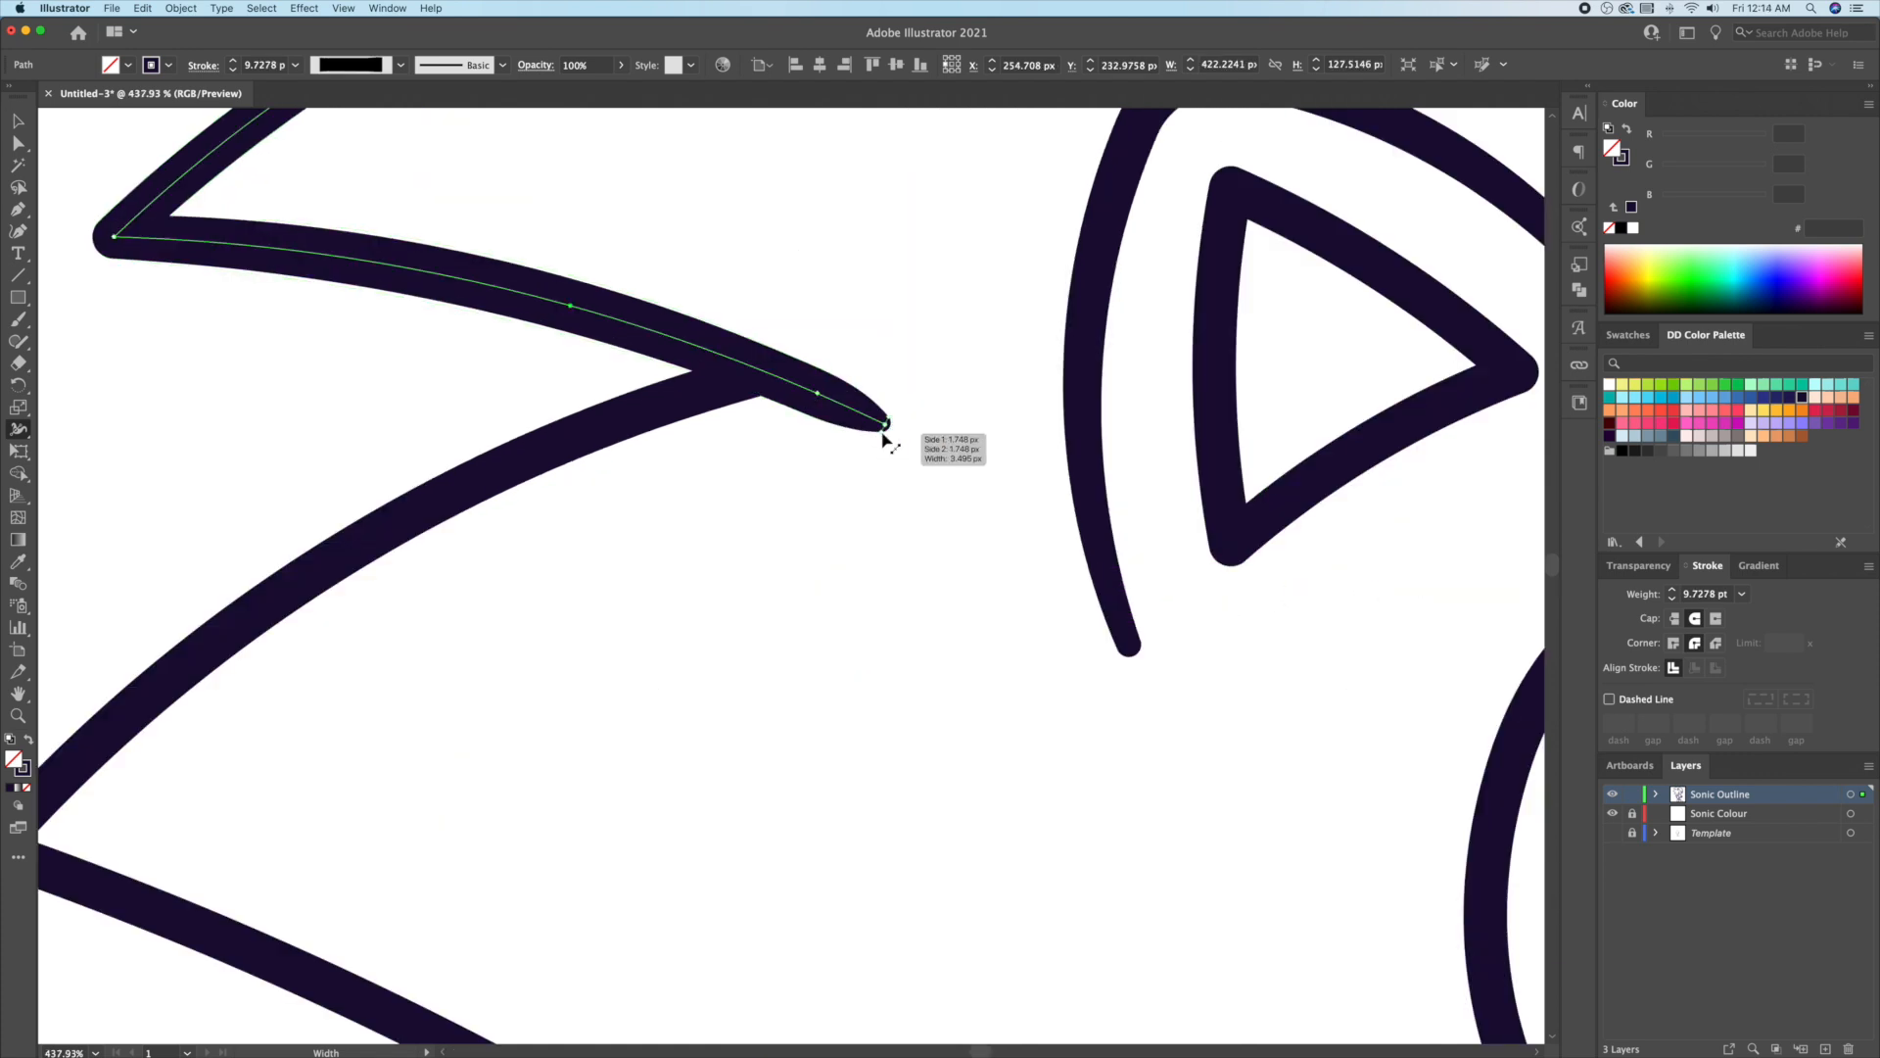
Step: Taper the tips of the hair-spike and zig-zag quill strokes
drag(885, 435, 822, 392)
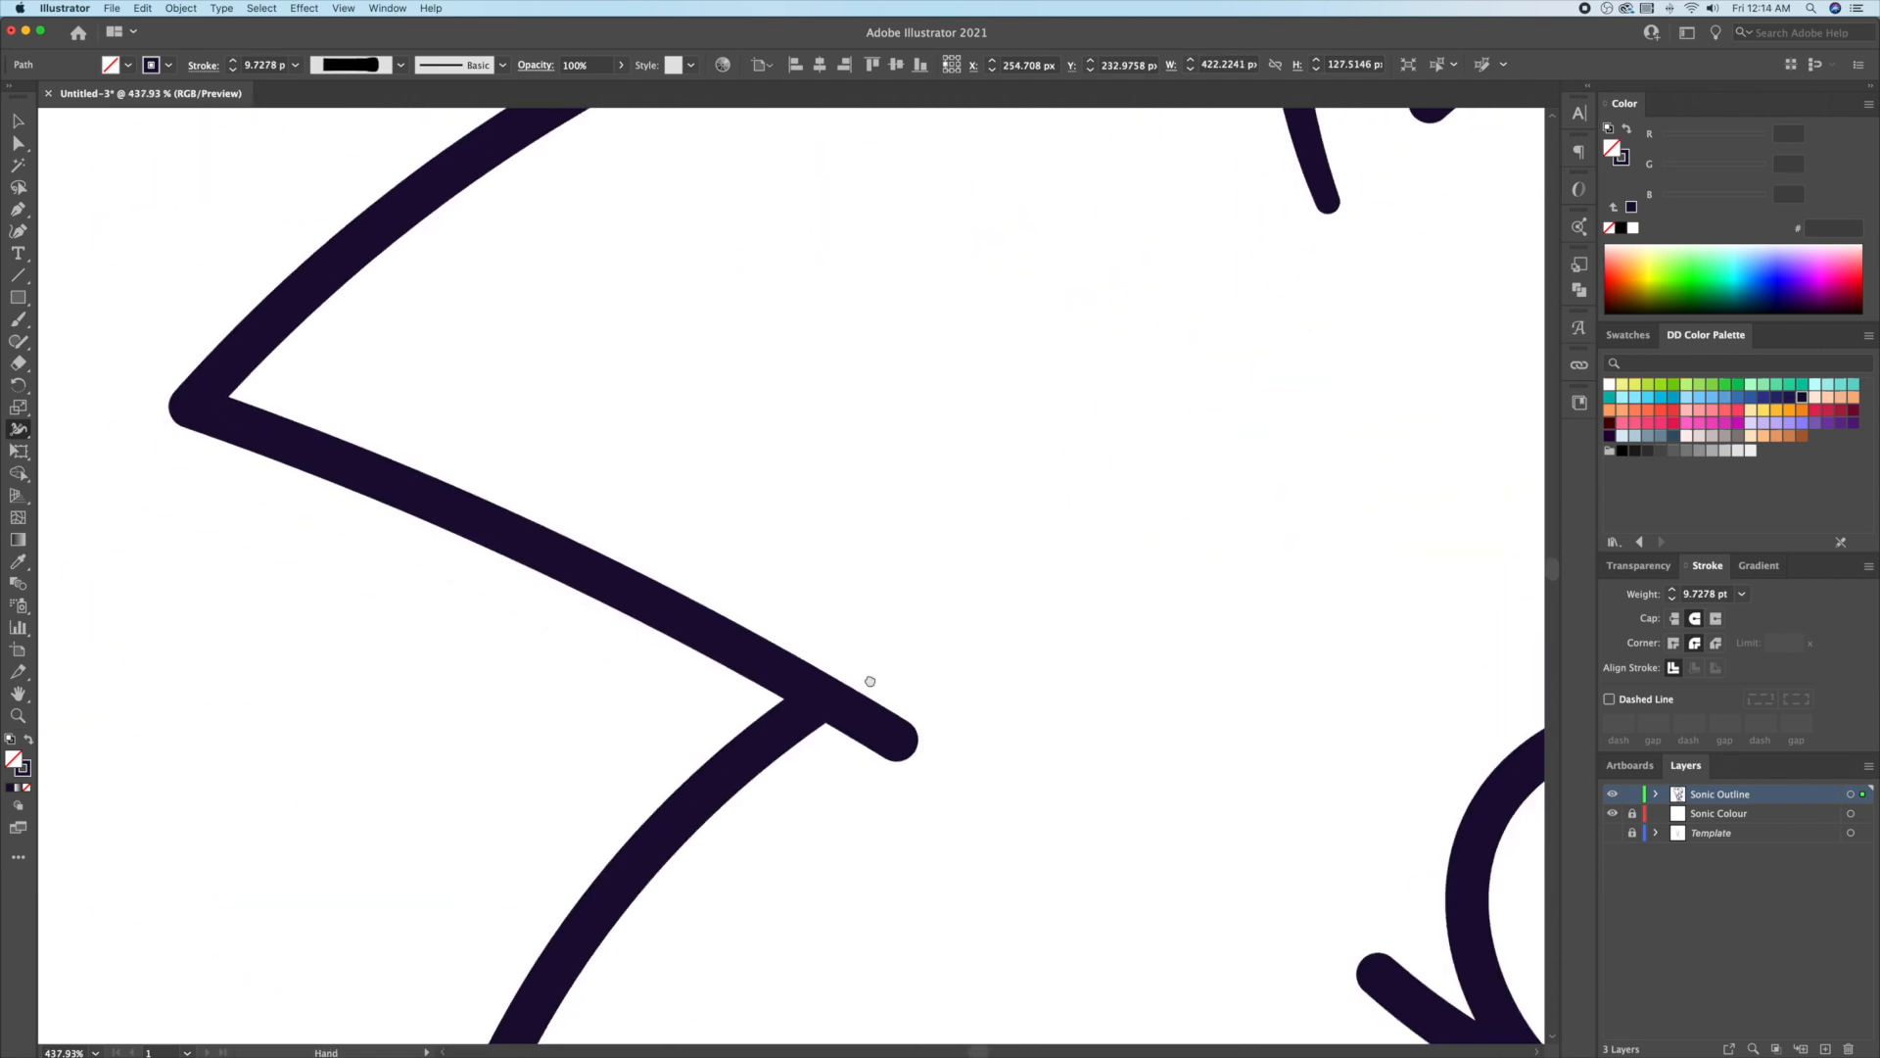
scroll(882, 686, down, 2)
mouse_move(898, 642)
mouse_down()
mouse_move(982, 659)
mouse_move(949, 660)
mouse_move(911, 622)
mouse_up()
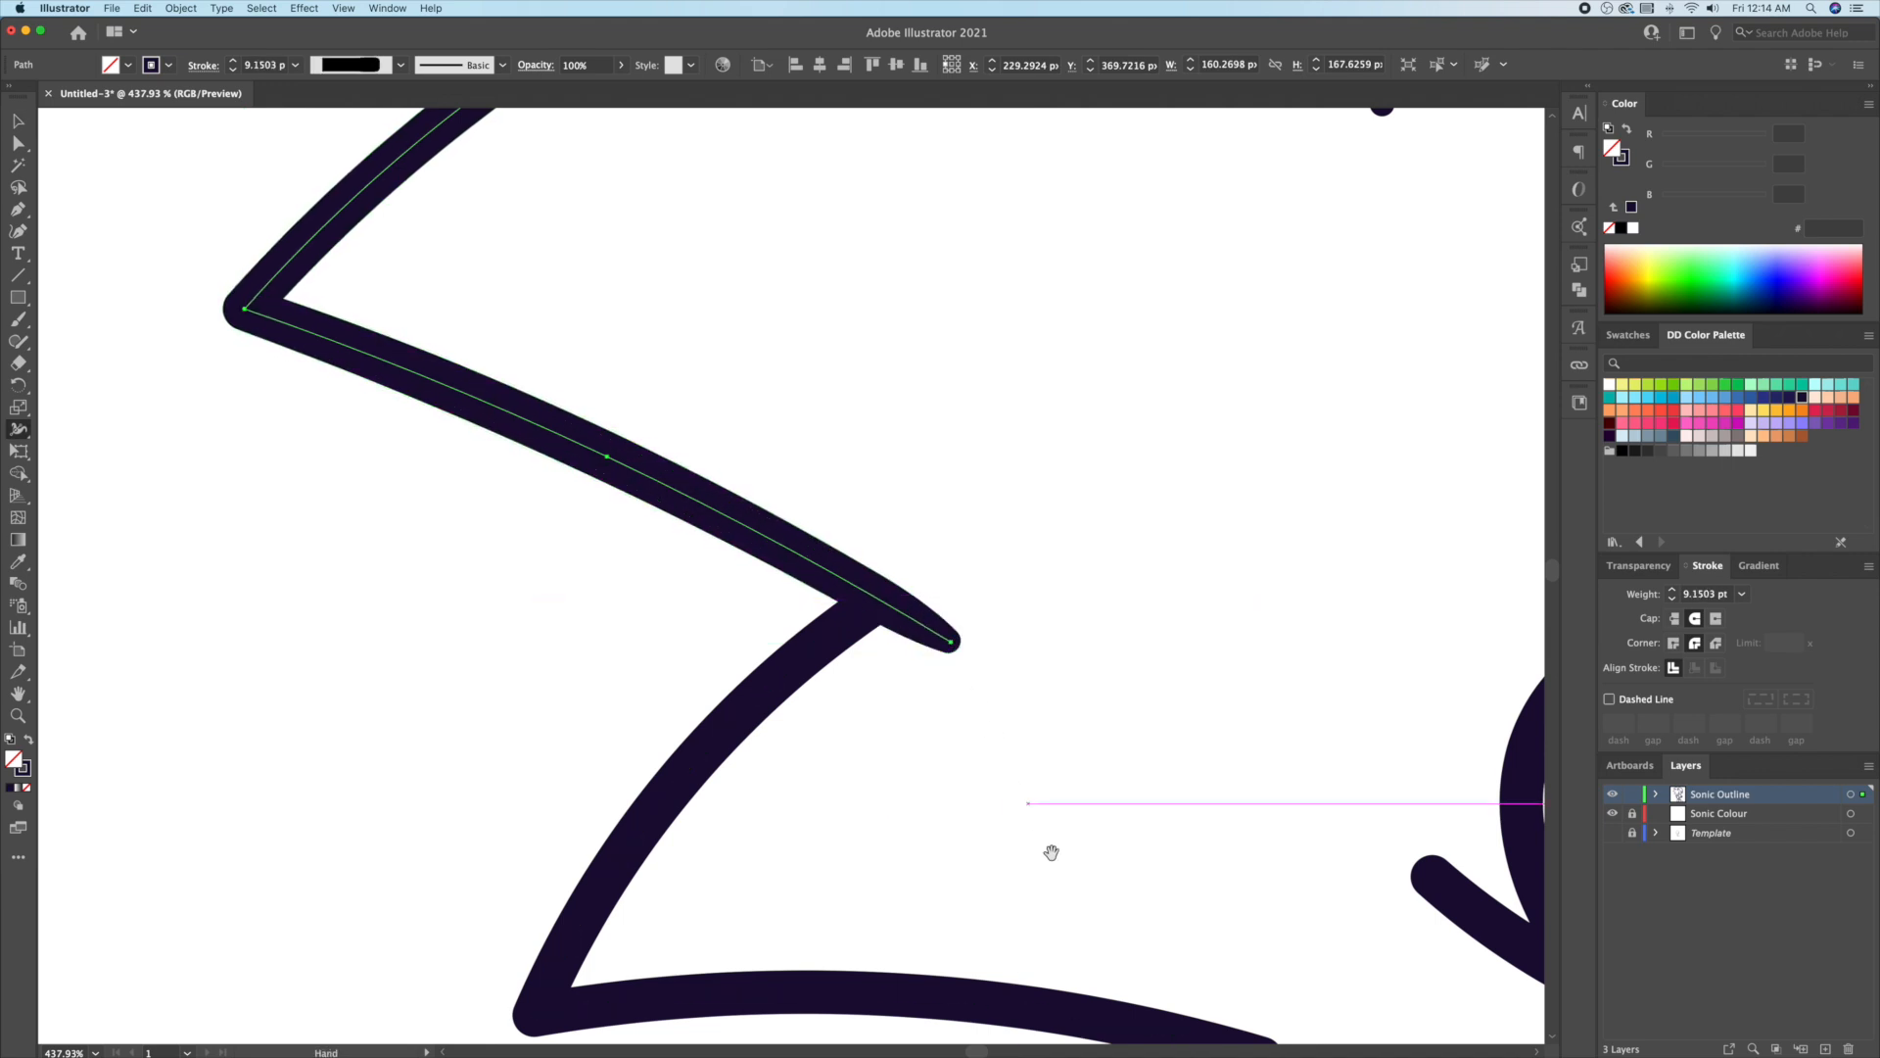
drag(1041, 823, 694, 427)
super+click(862, 635)
drag(868, 675, 912, 672)
key(v)
click(989, 530)
Step: Taper the mouth stroke's end to a fine point
mouse_move(1020, 519)
mouse_down()
mouse_move(995, 539)
mouse_move(1033, 587)
mouse_up()
click(840, 629)
key(shift+w)
drag(873, 641, 856, 666)
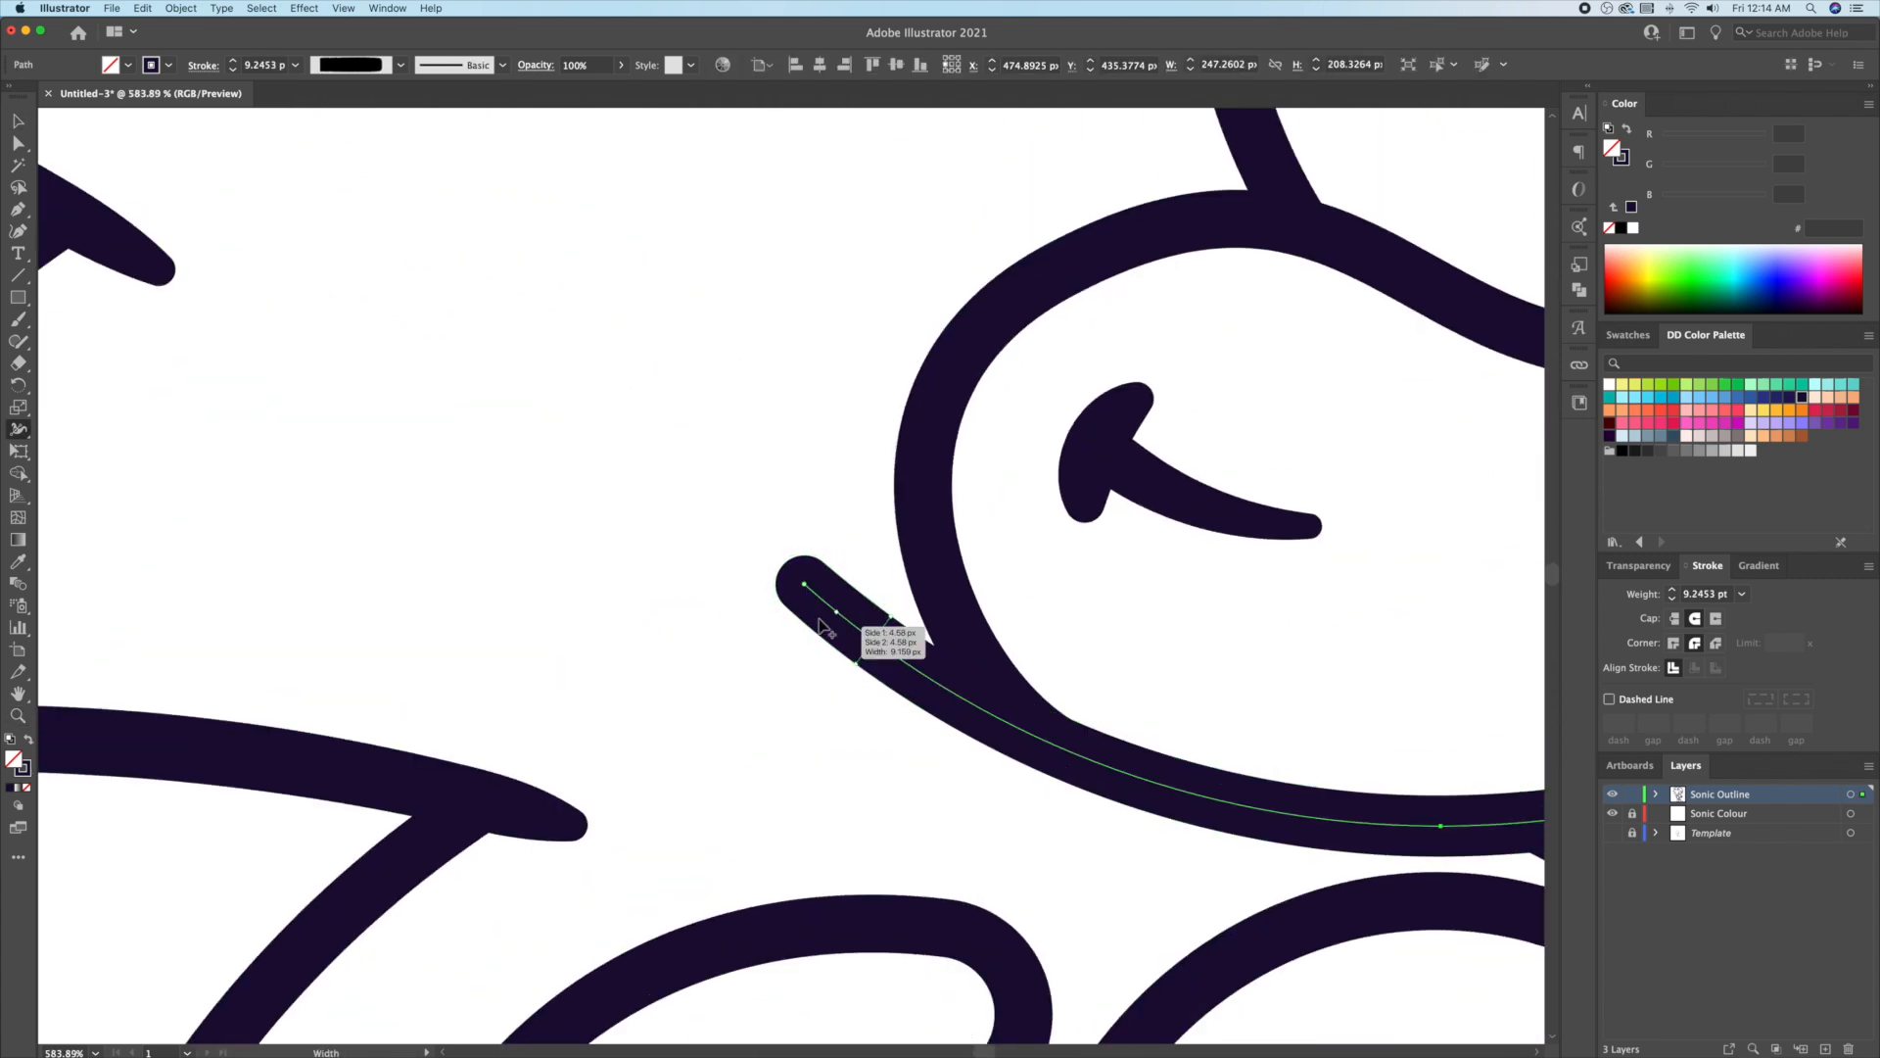
drag(788, 605, 797, 594)
drag(873, 641, 901, 665)
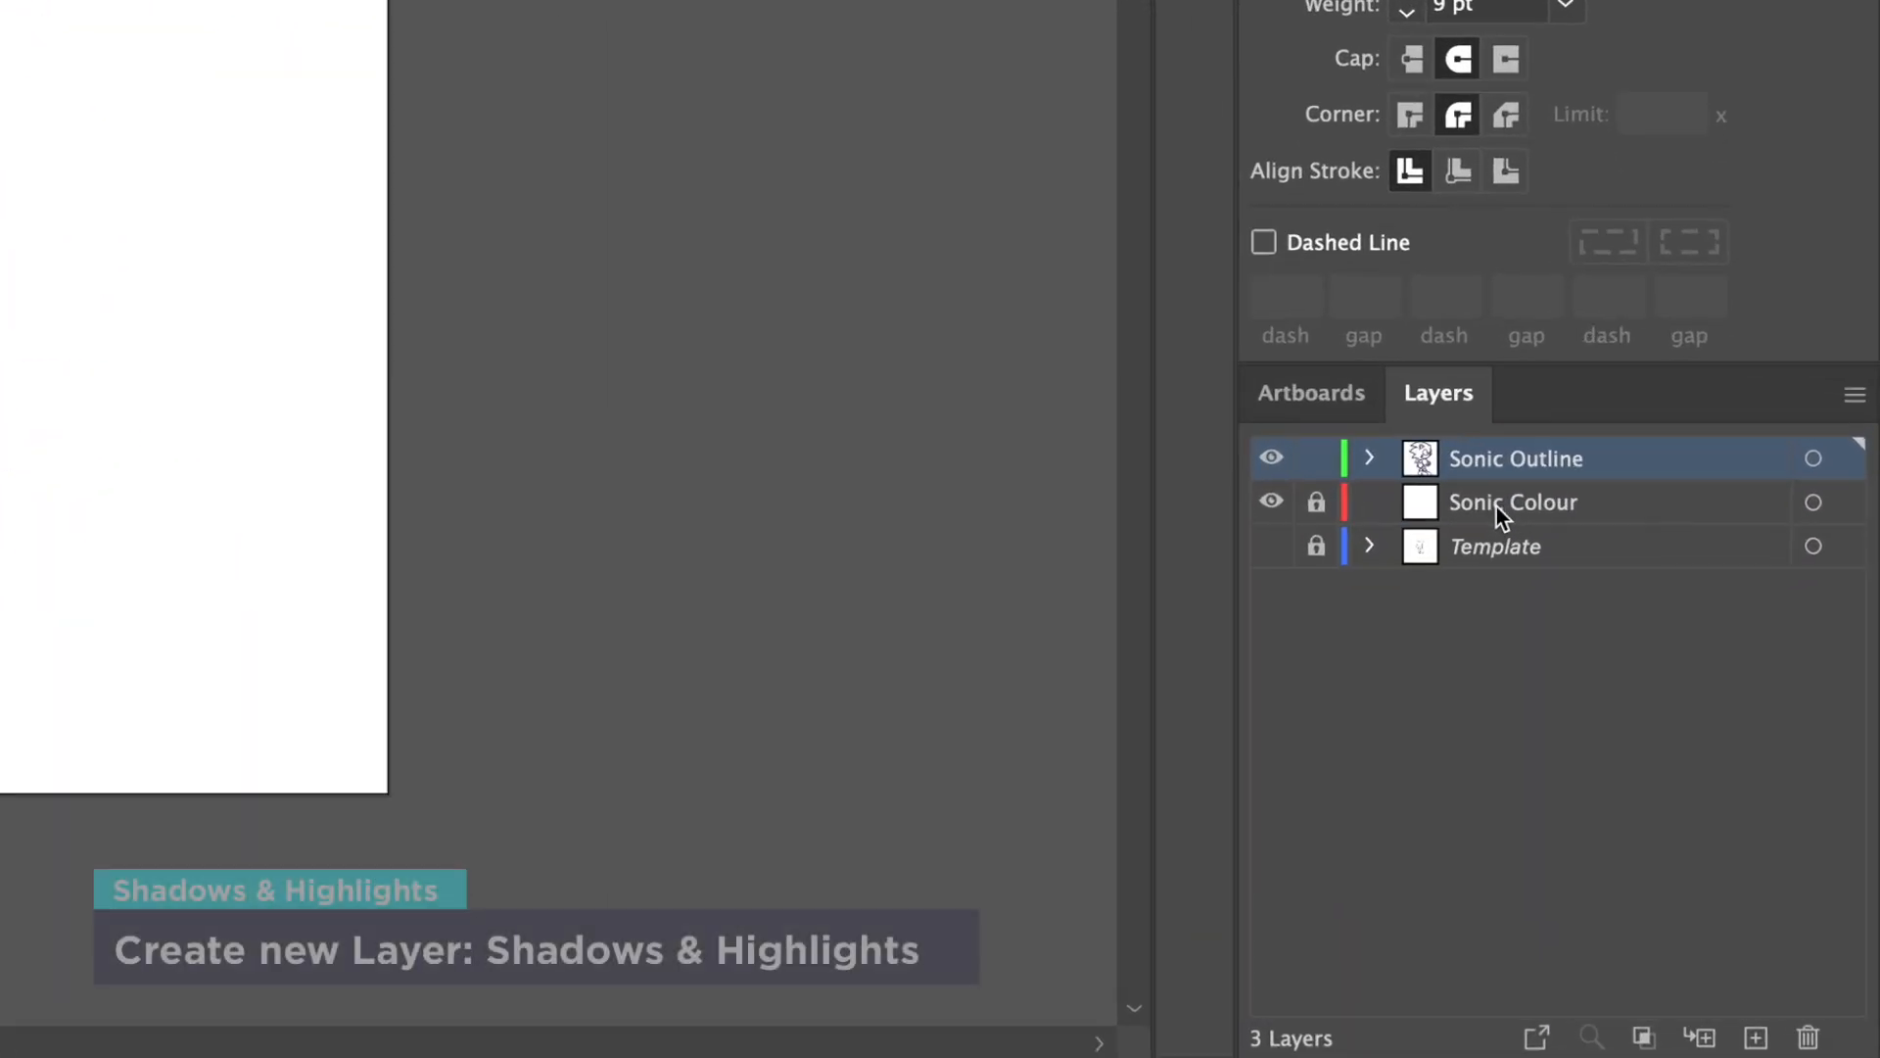
Step: Create a new layer above Sonic Colour and name it 'Shadows and Highlights'
click(1496, 507)
click(1756, 1037)
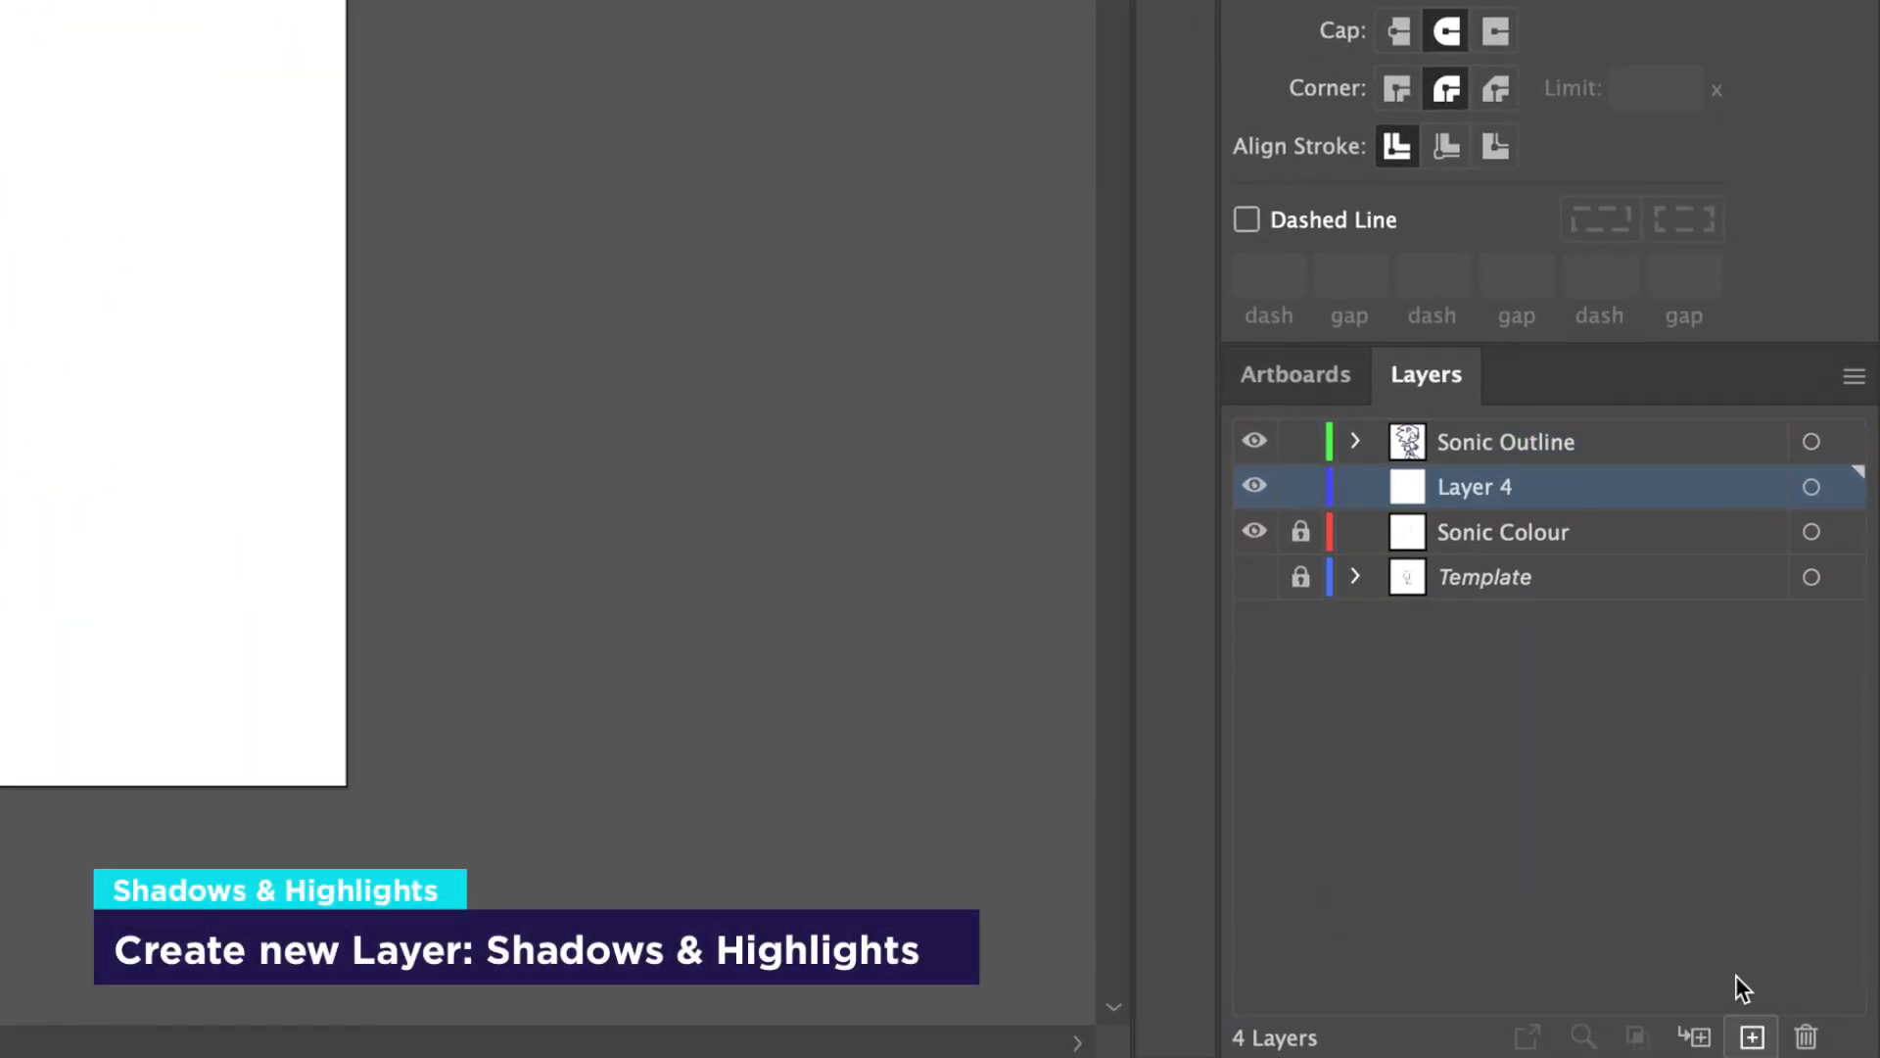
double_click(1493, 501)
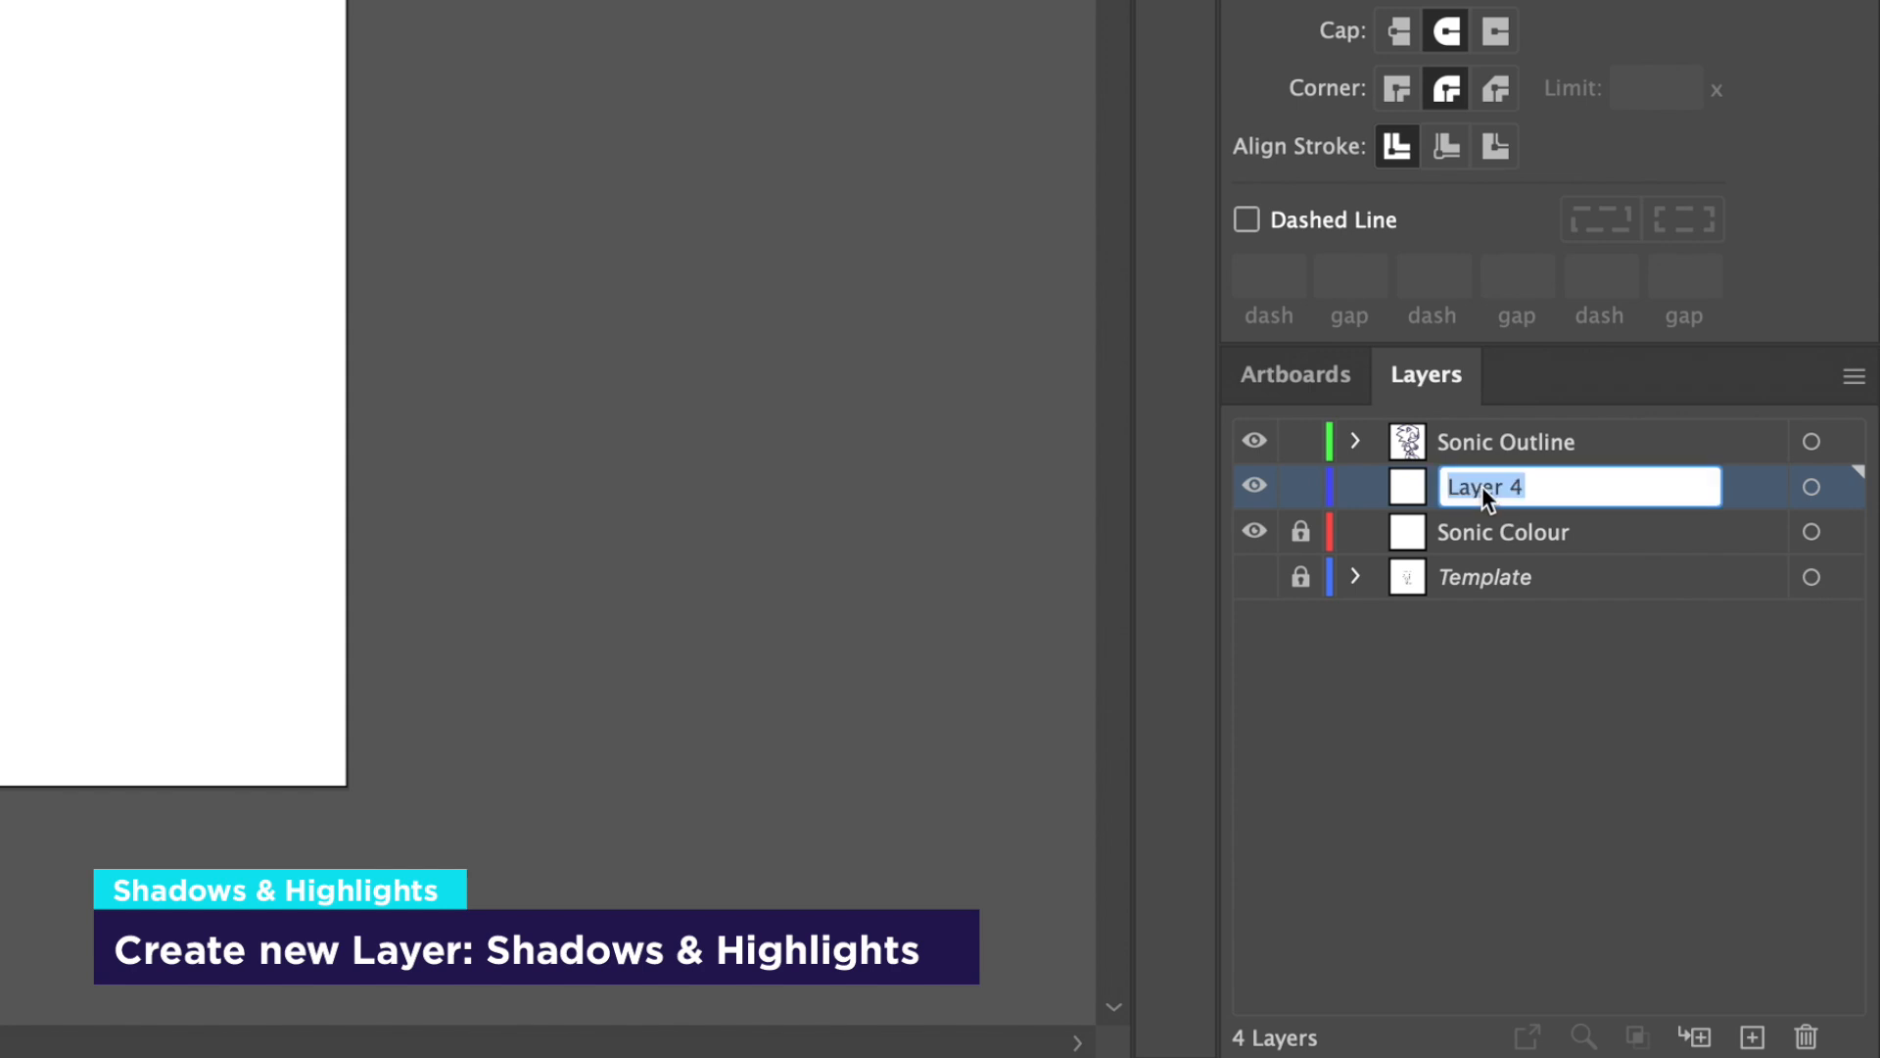
text(Shadows and Highlights)
key(Return)
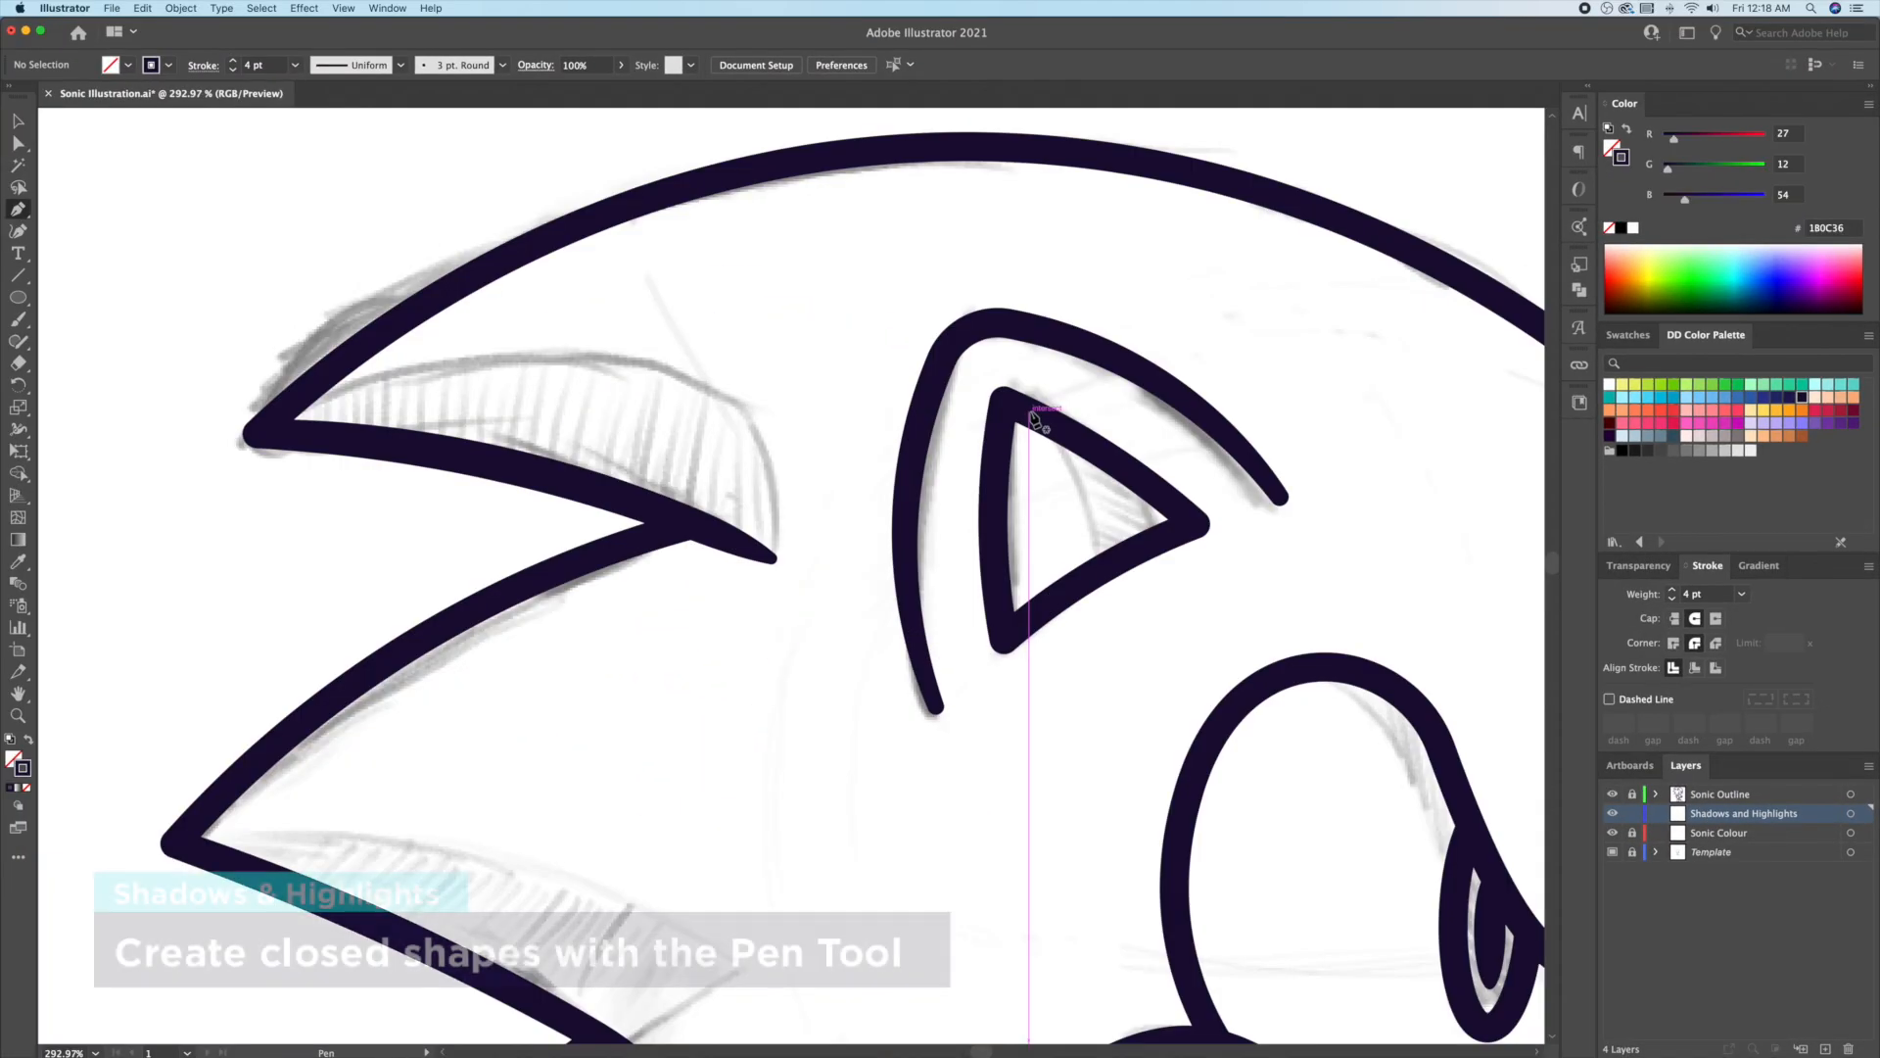
click(1028, 406)
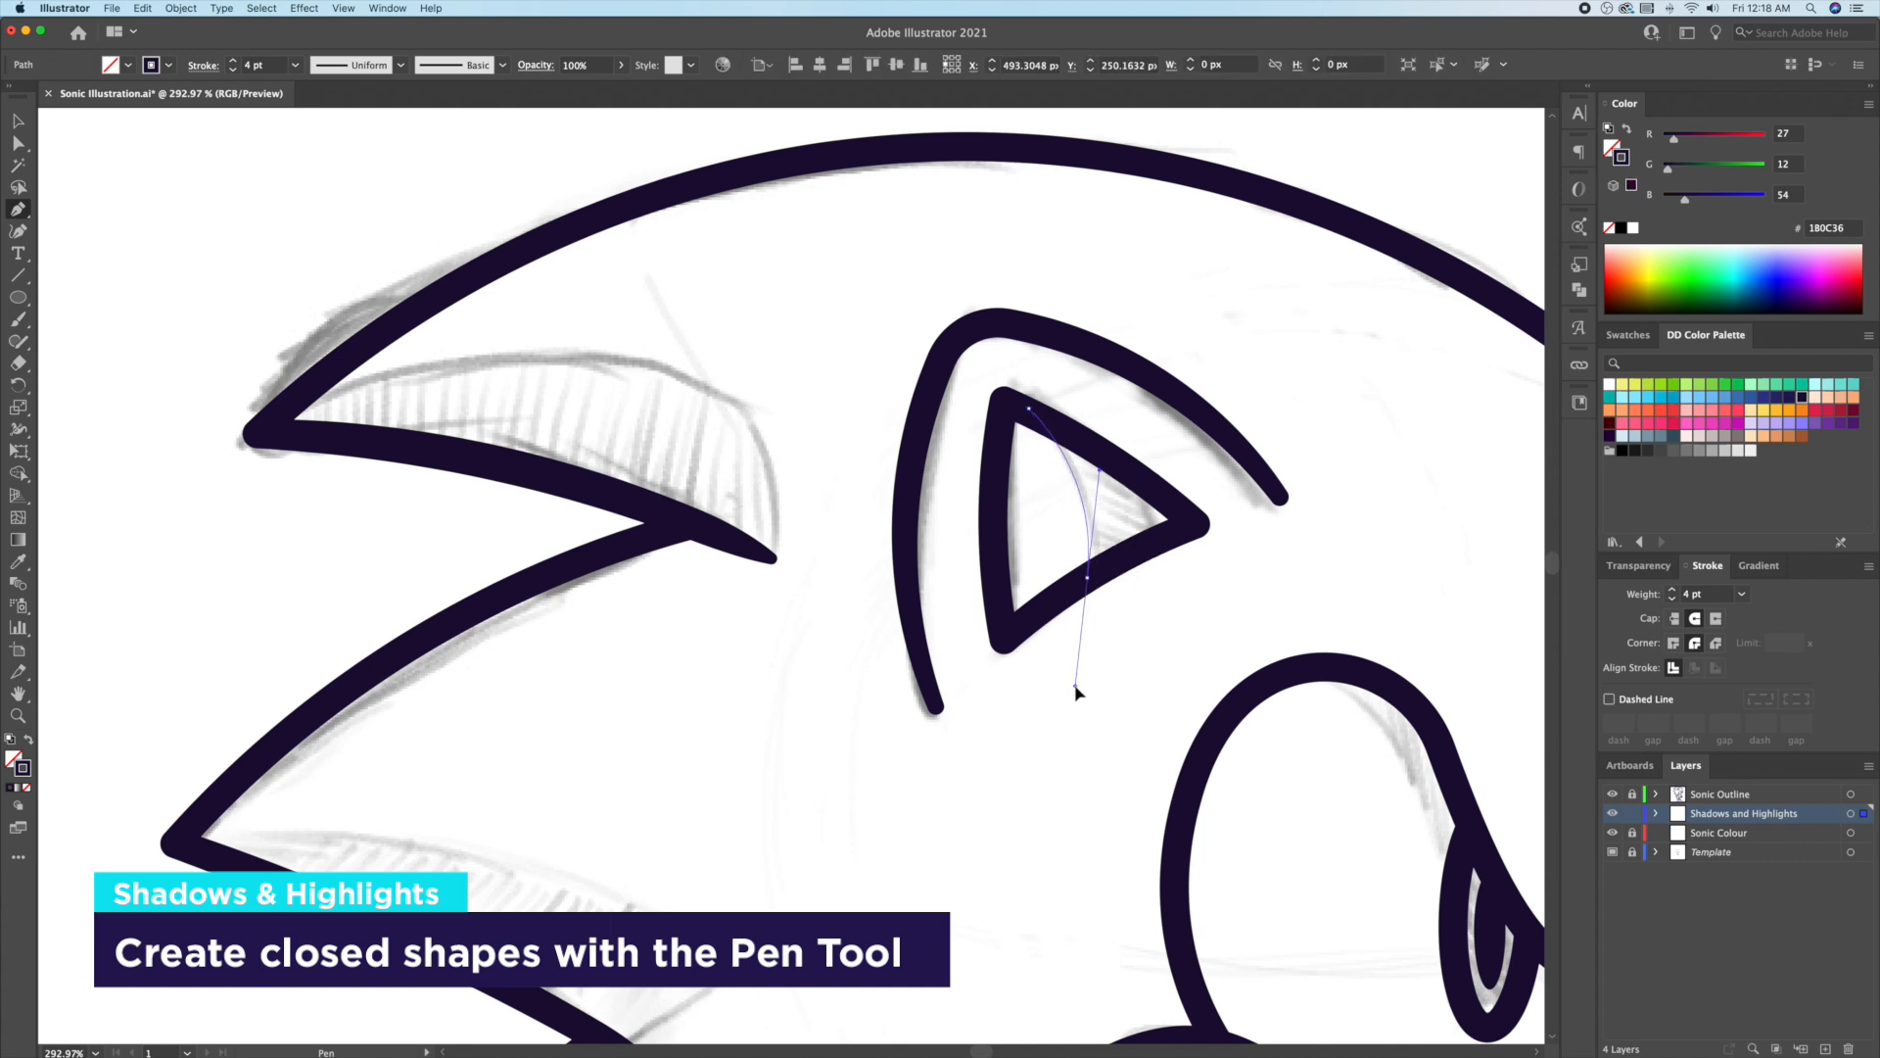
Step: Finish the closed shadow shape curving through the inside of the ear
drag(1075, 686, 1074, 685)
click(1197, 523)
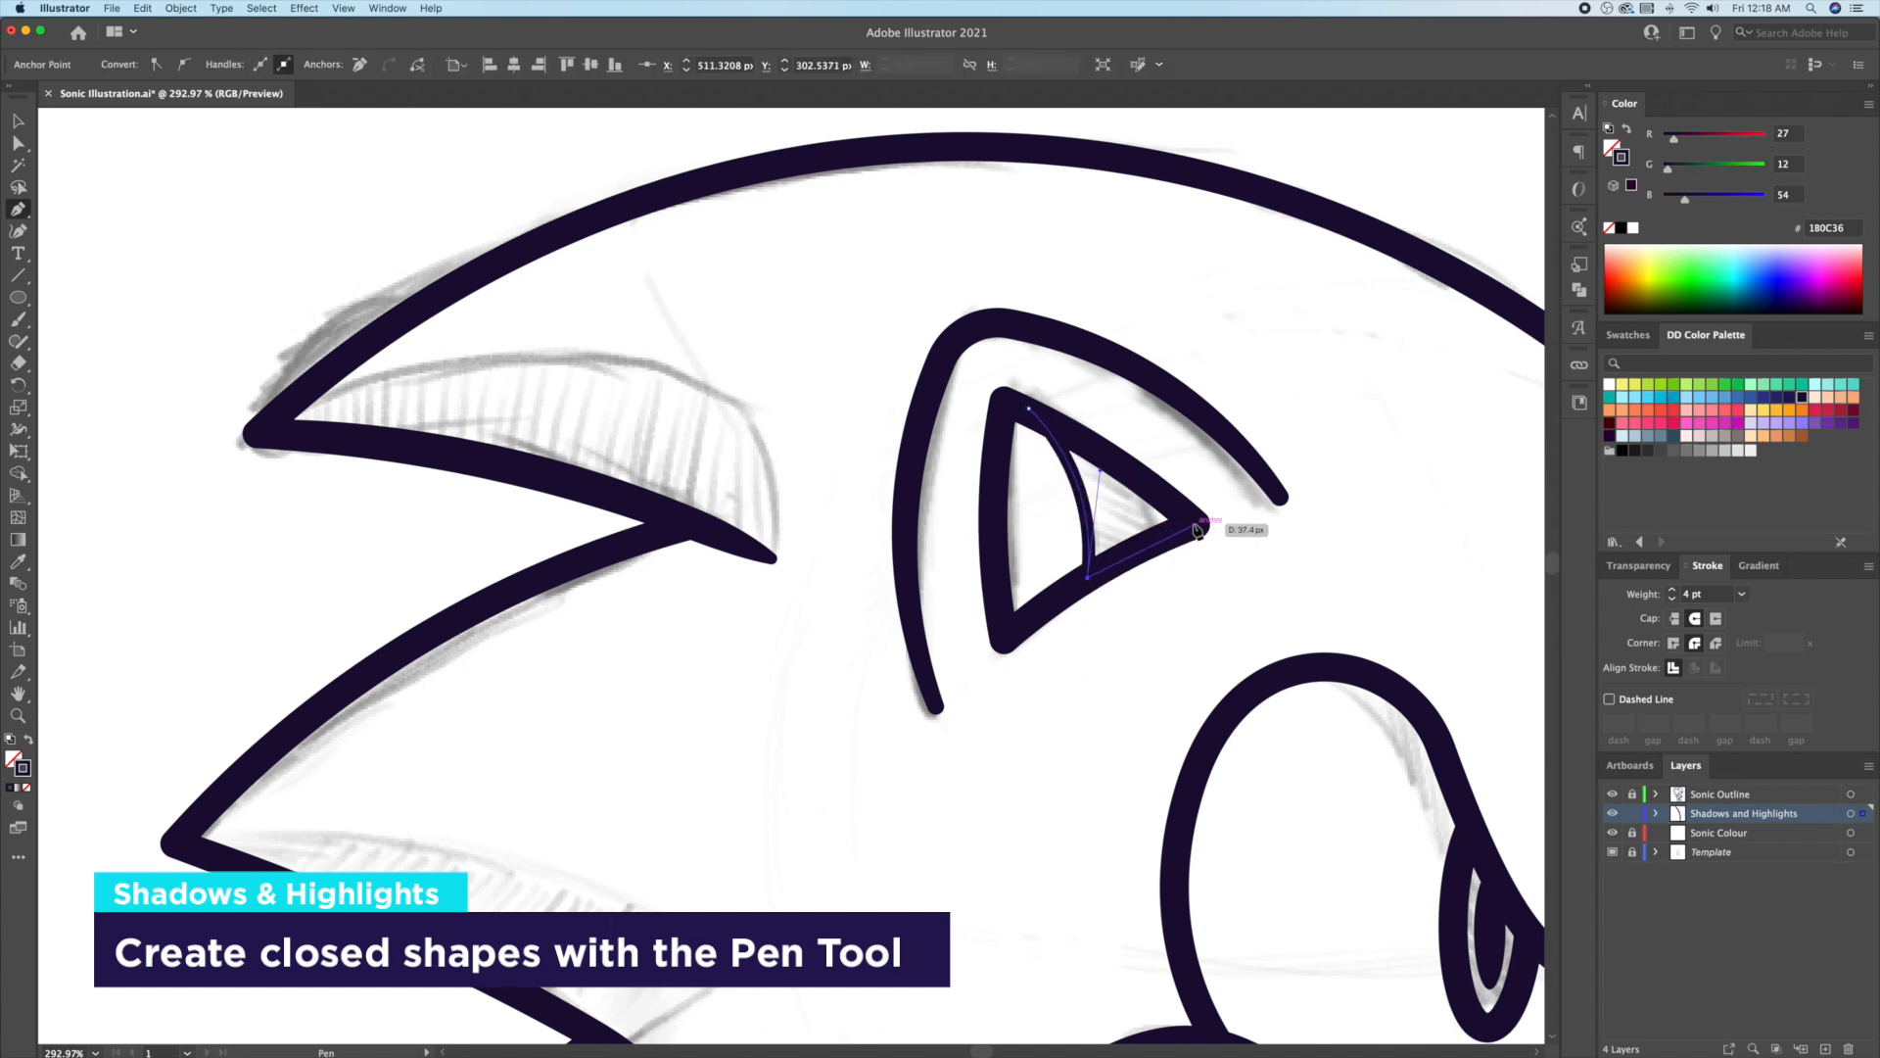
click(1029, 408)
key(v)
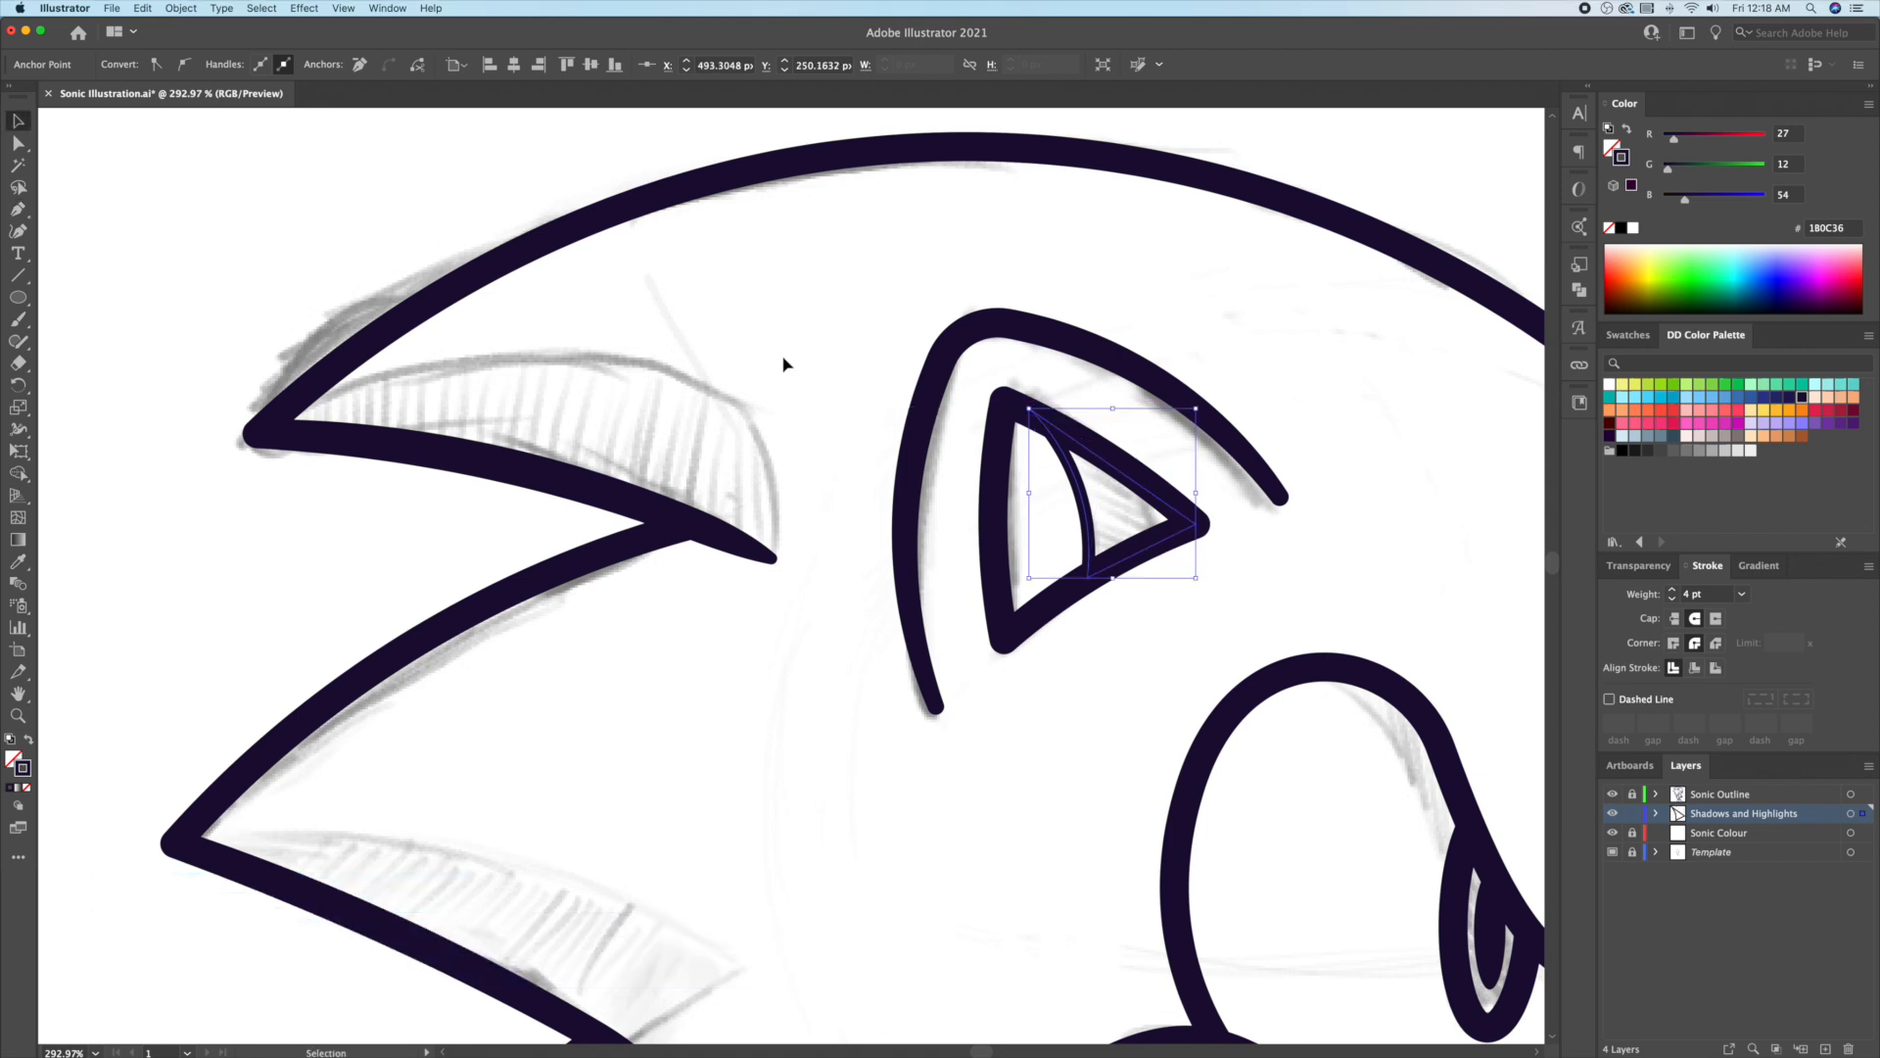
click(782, 362)
key(z)
drag(811, 351, 1008, 371)
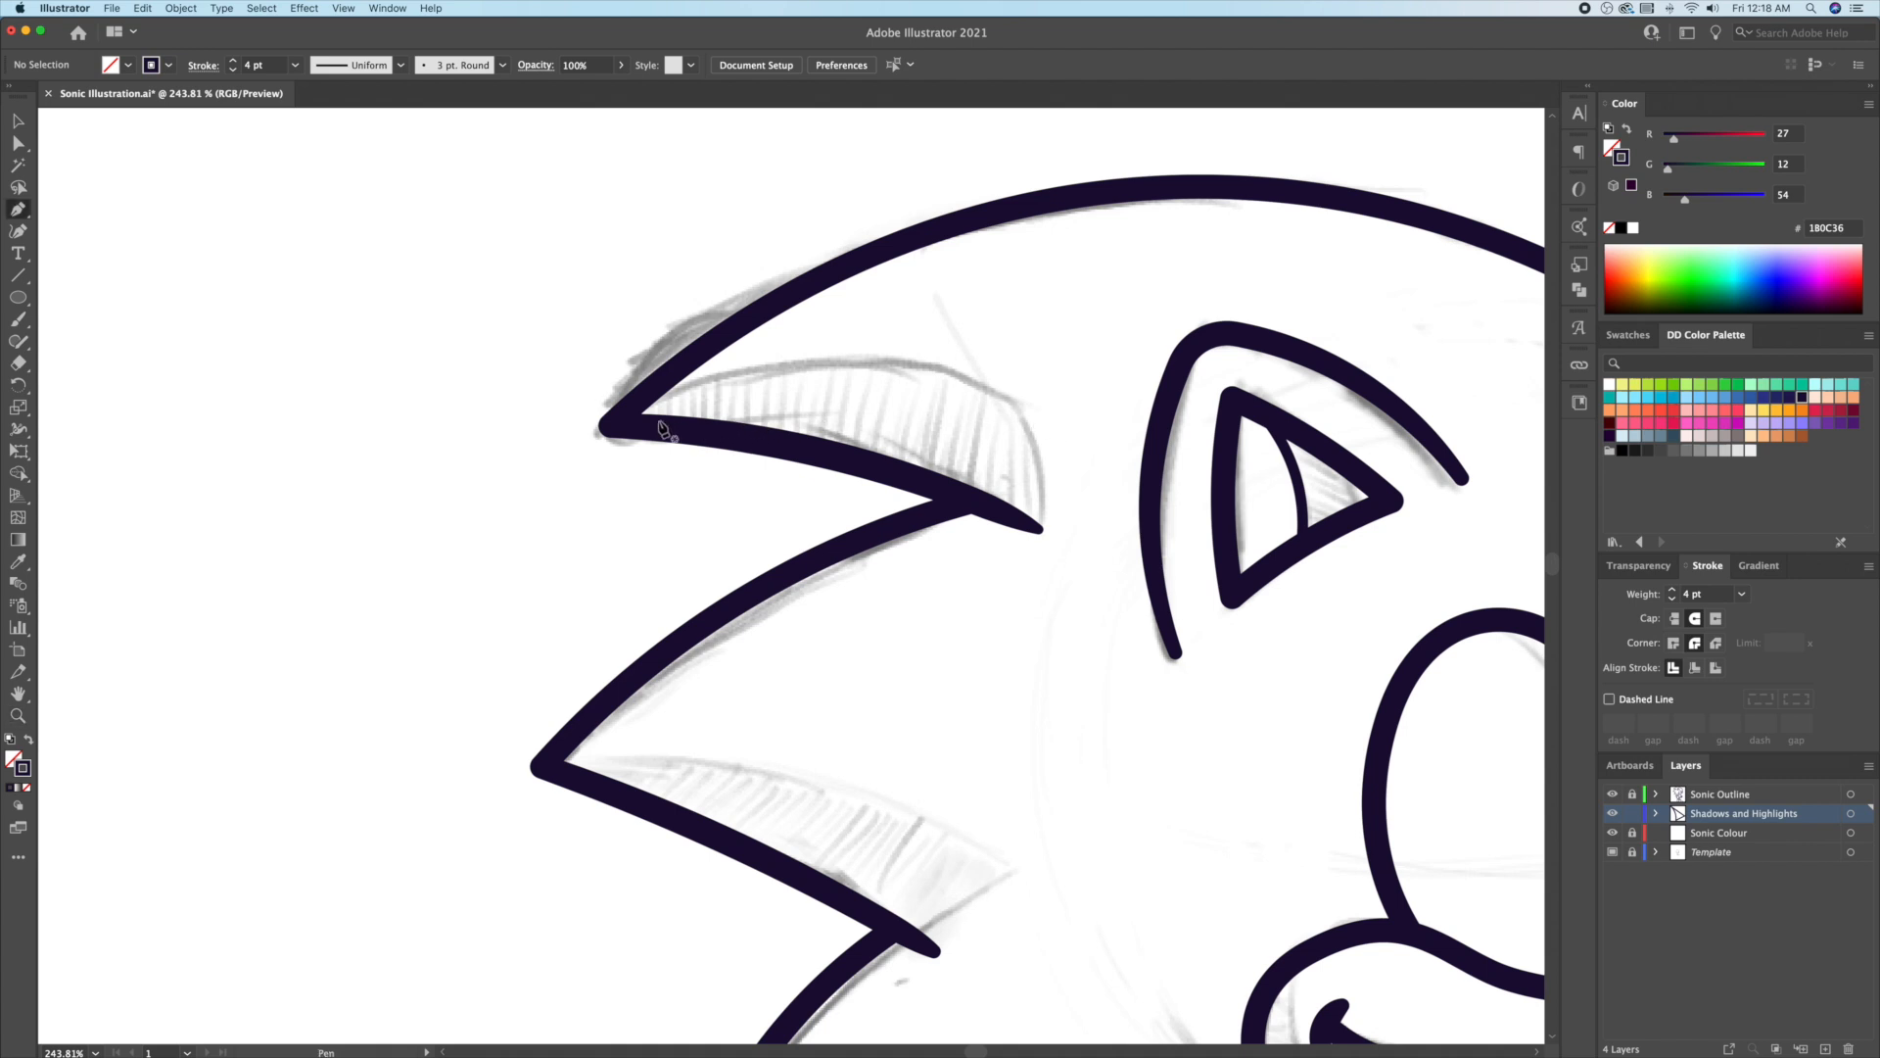
Step: Draw a curved shadow shape along the first hair spike and round its top-right corner
click(616, 427)
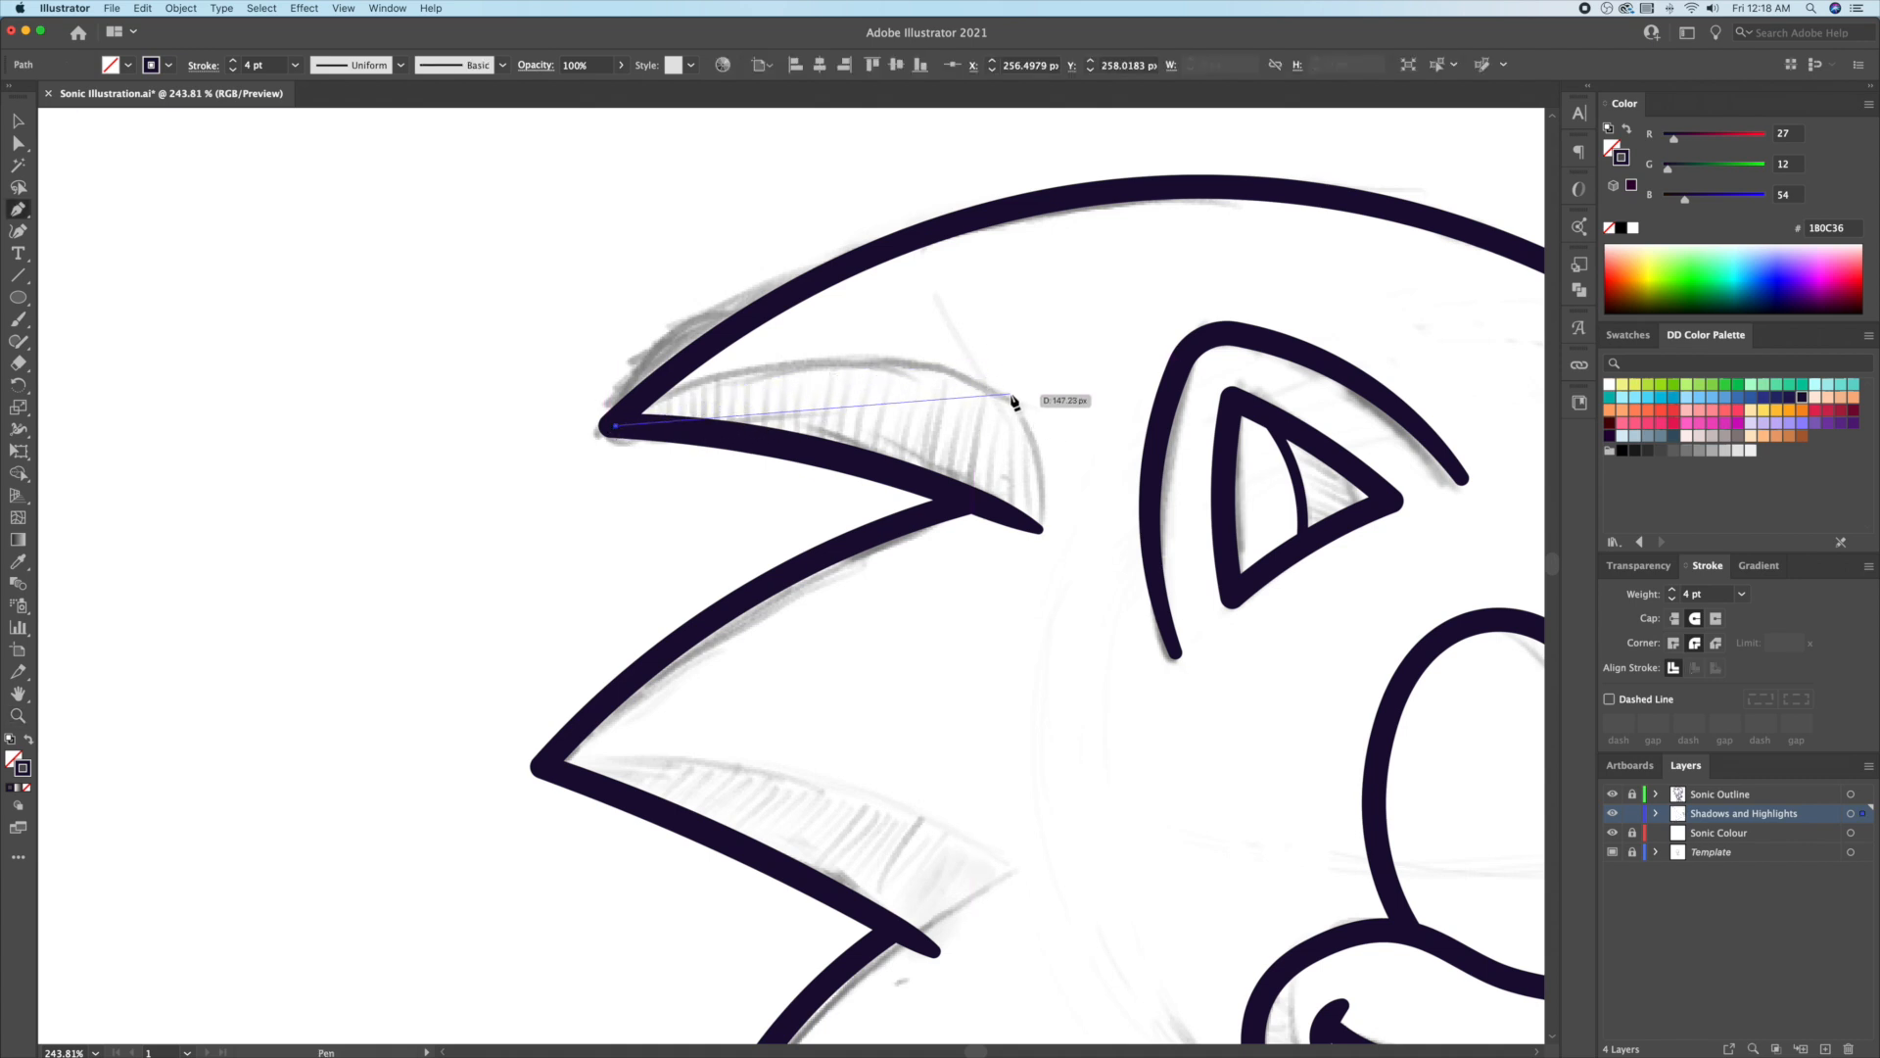
drag(1011, 396, 1287, 473)
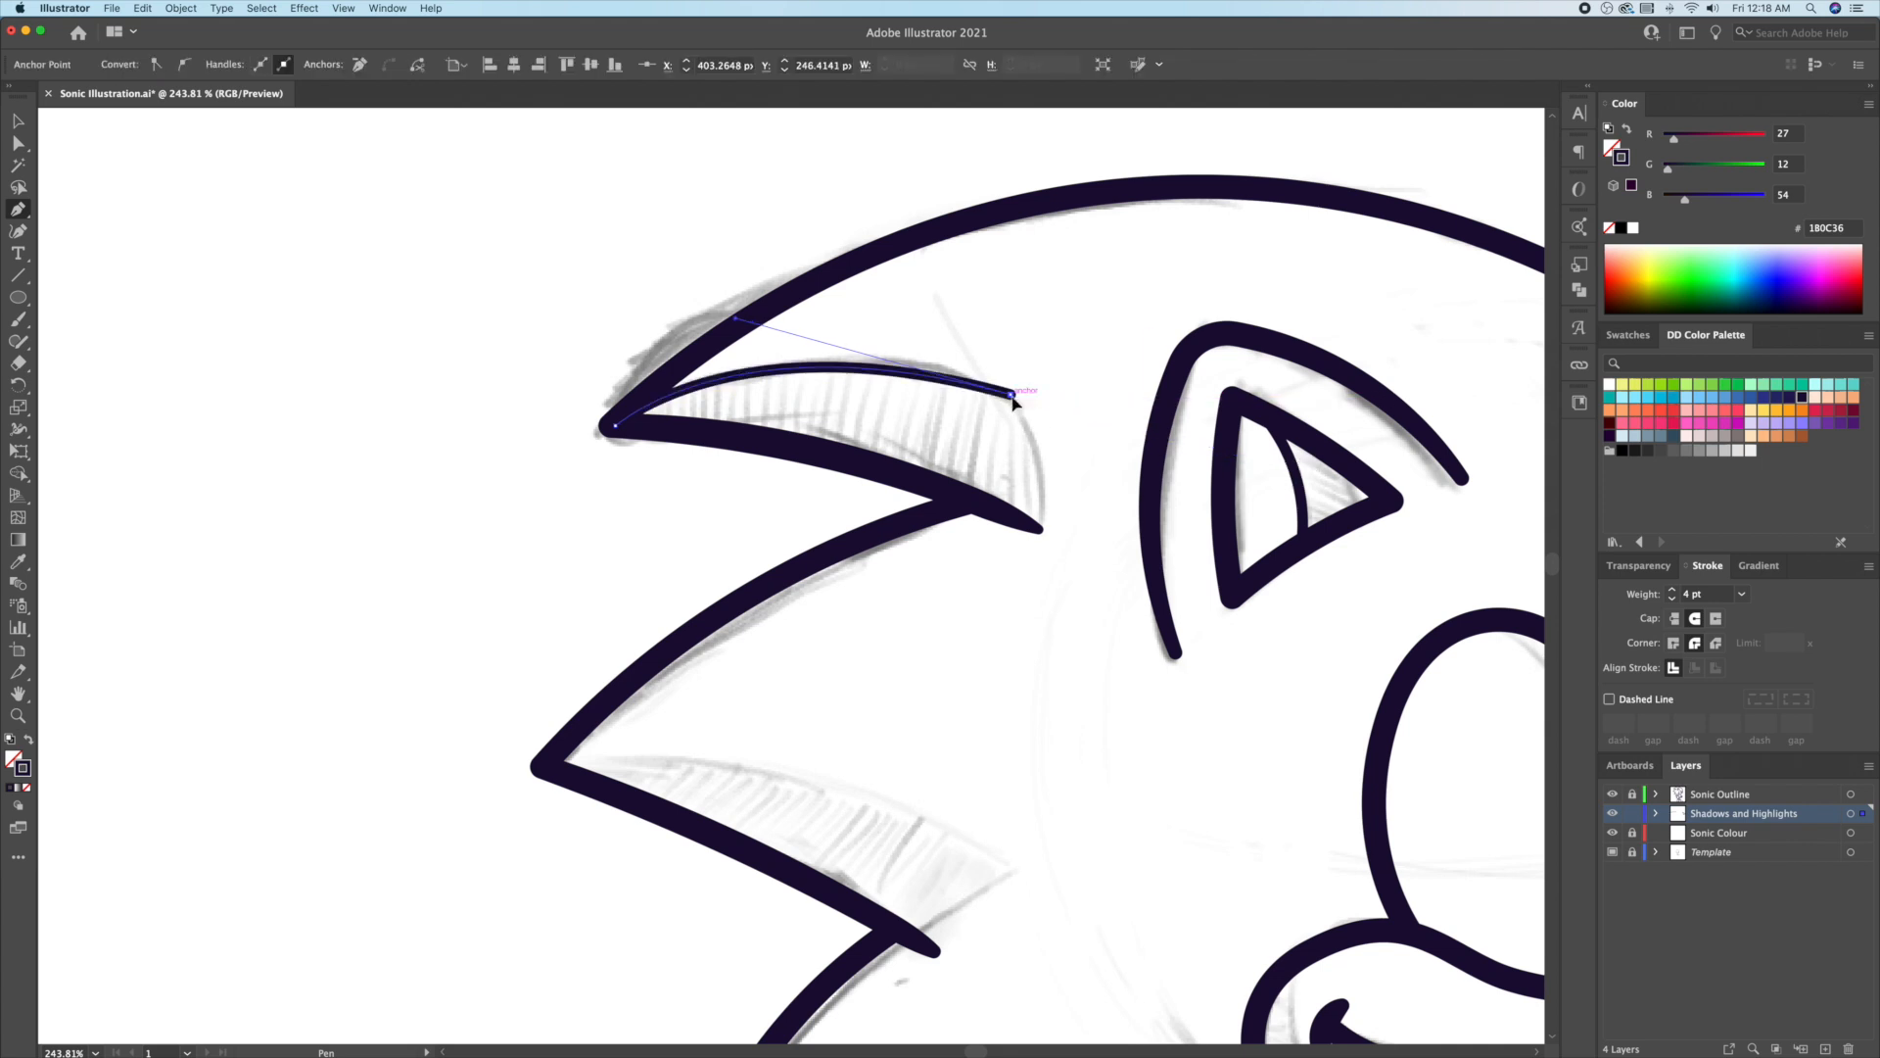
drag(1039, 529, 1028, 607)
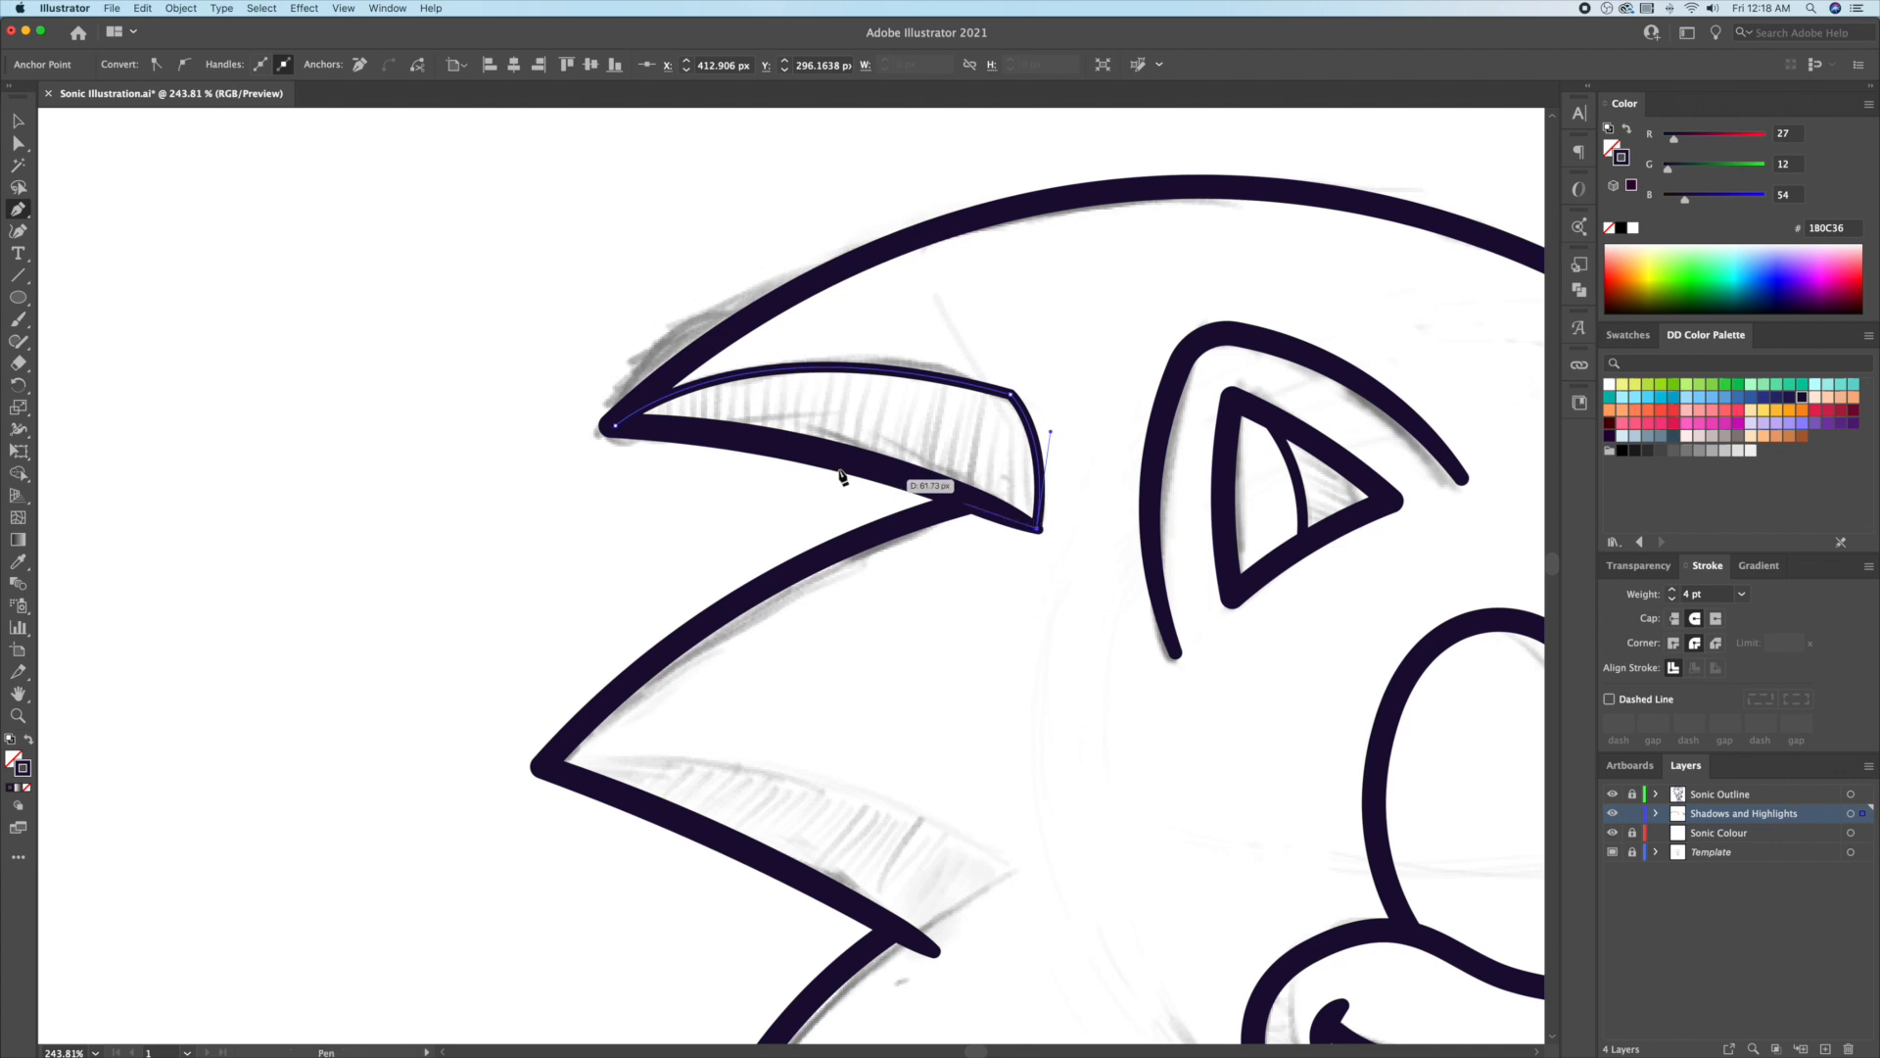
drag(615, 425, 464, 424)
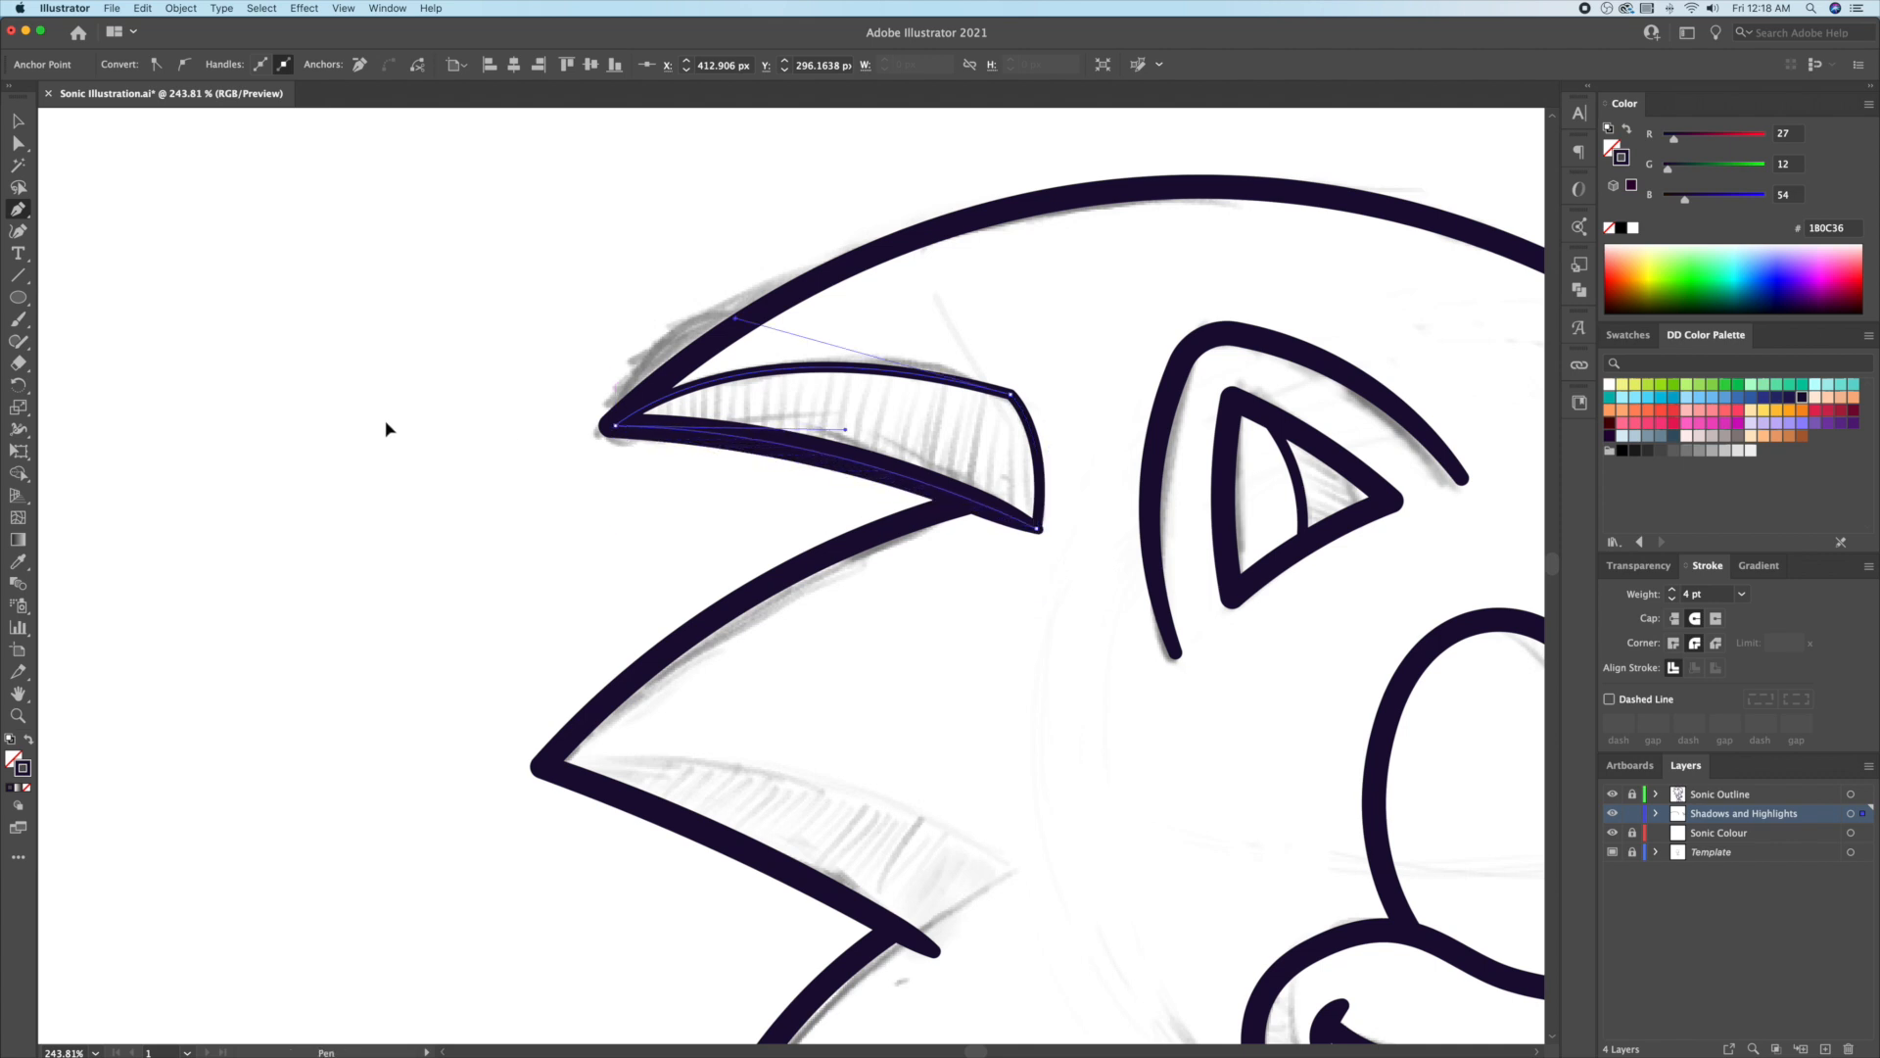
key(a)
drag(1001, 413, 885, 480)
key(v)
click(1050, 739)
Step: Draw a closed shadow shape with a sharp inner corner along the second hair spike
drag(1057, 776, 982, 475)
click(466, 466)
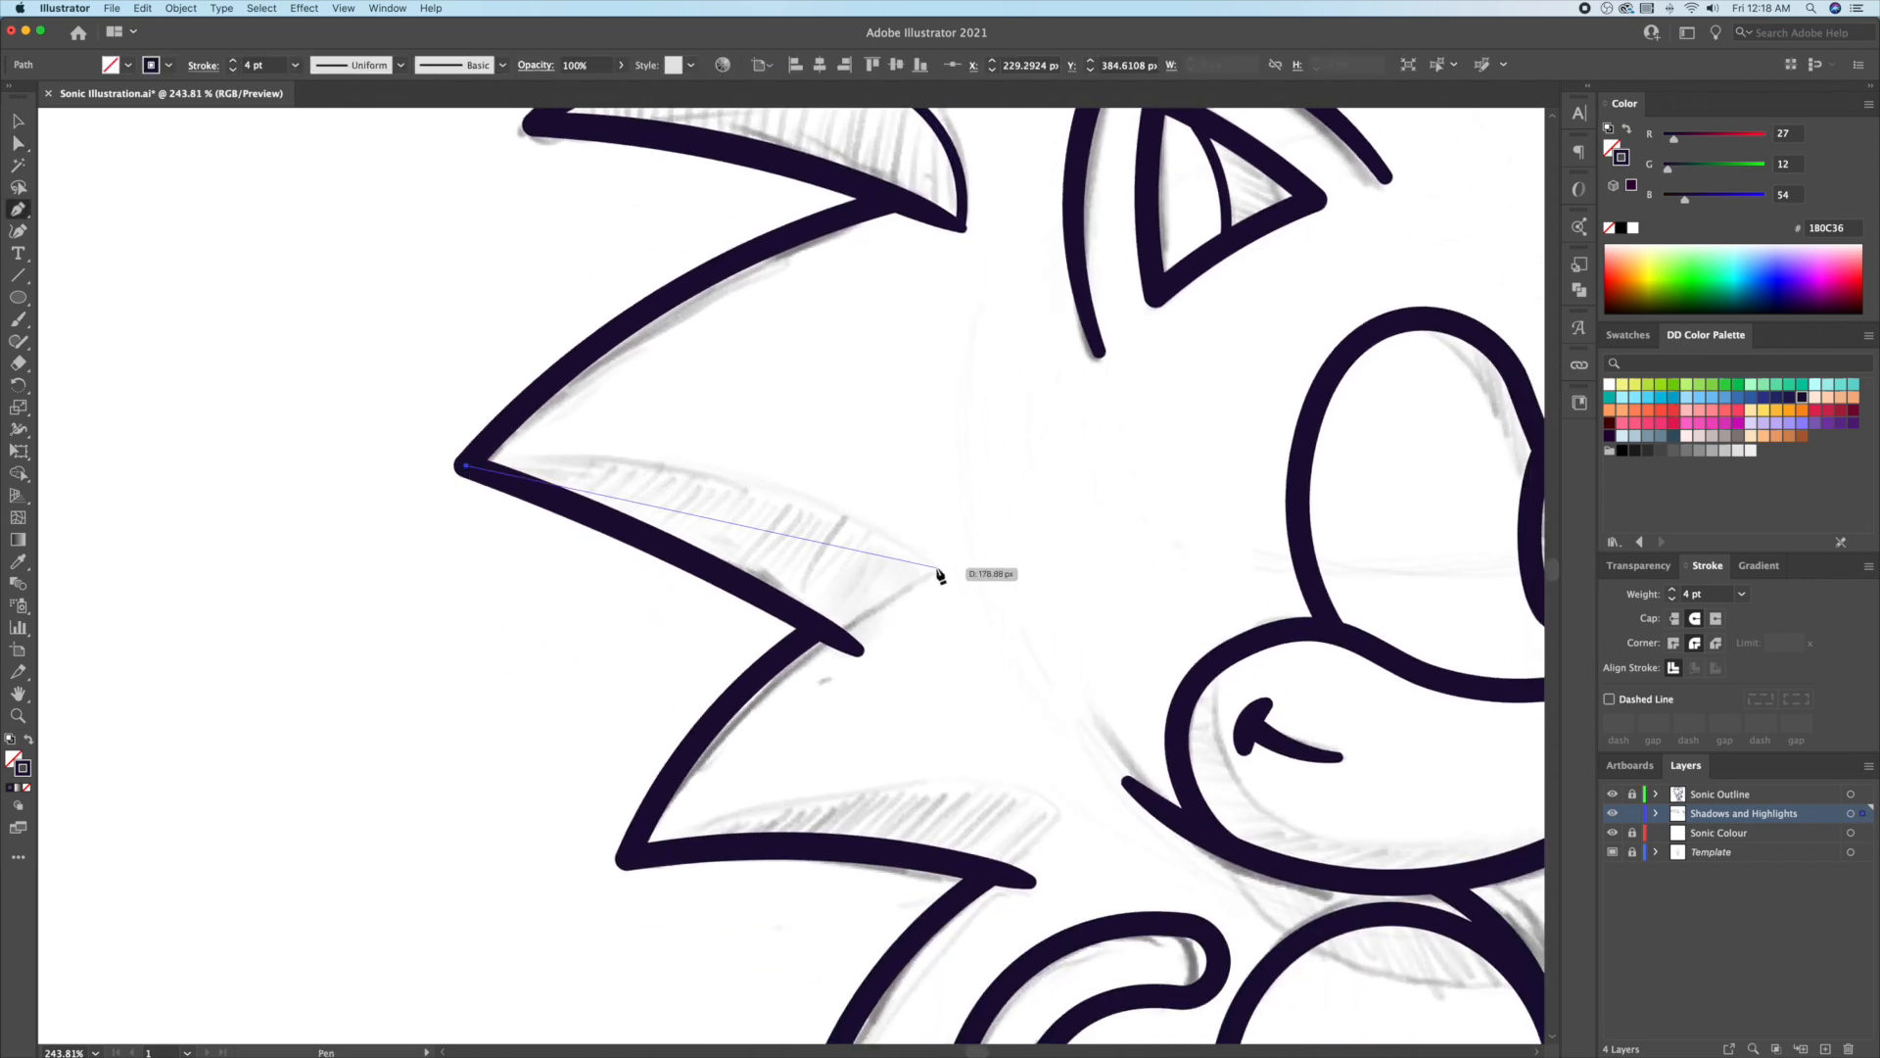
drag(950, 575, 1196, 735)
click(950, 575)
click(858, 649)
click(466, 466)
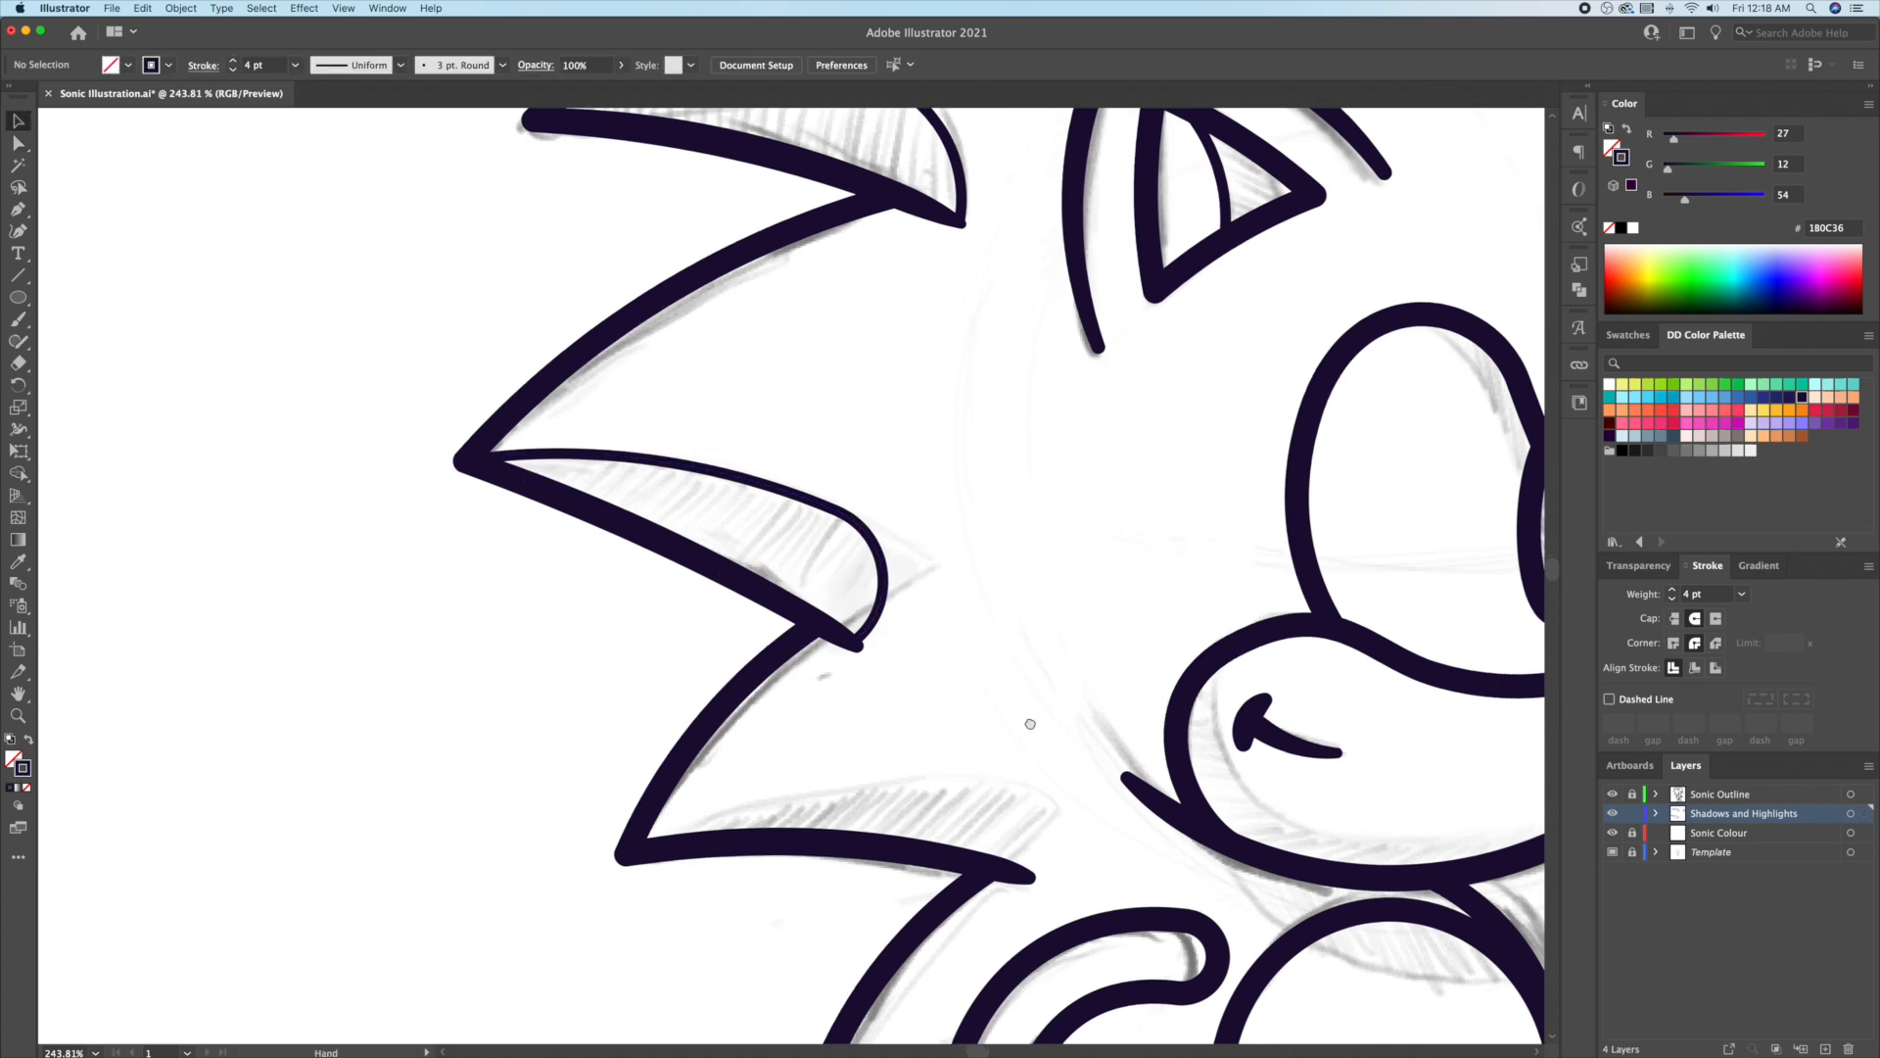
Step: Draw a shadow shape along the third hair spike and round its corner
drag(1031, 724, 993, 499)
click(590, 632)
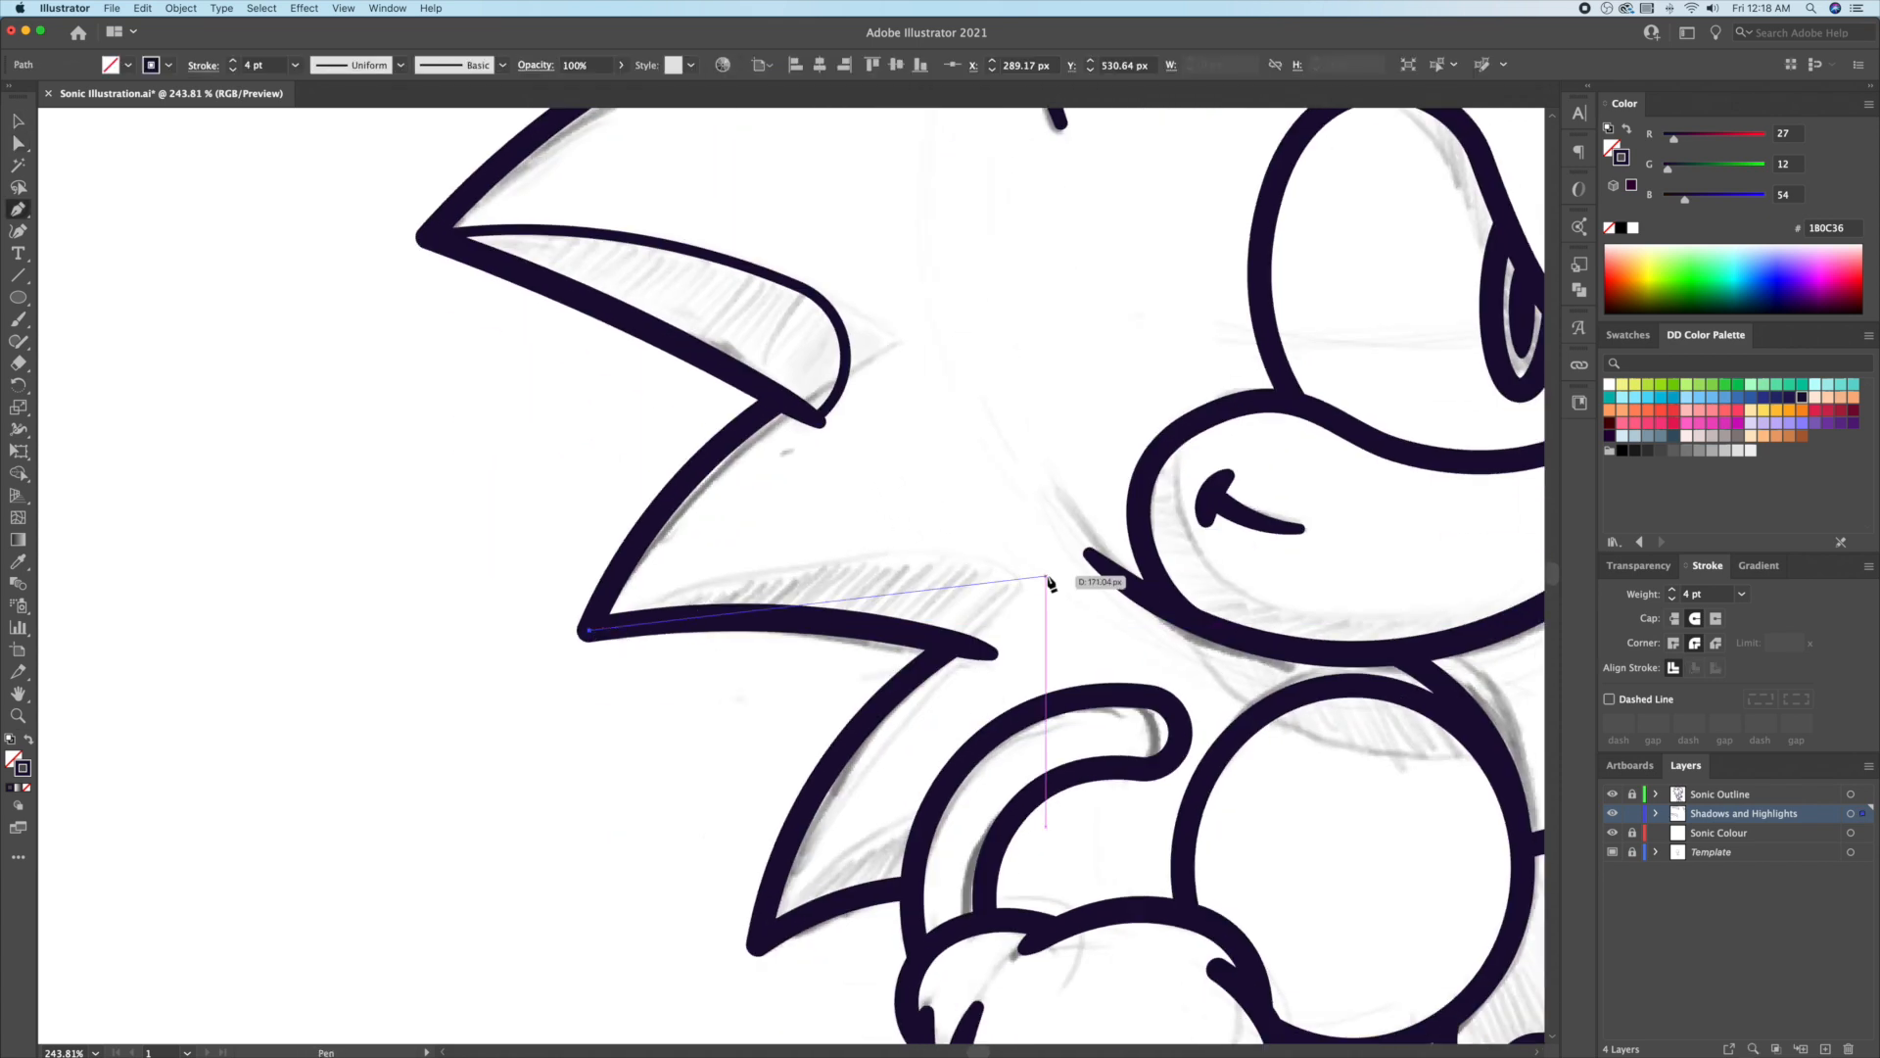
drag(1047, 576, 1340, 648)
click(984, 654)
drag(589, 630, 369, 671)
key(a)
drag(1030, 585, 959, 616)
key(v)
click(995, 660)
Step: Draw a closed shadow shape with a sharp inner corner along the next spike
drag(910, 789, 887, 559)
click(740, 715)
drag(1027, 562, 1028, 561)
click(905, 584)
click(888, 652)
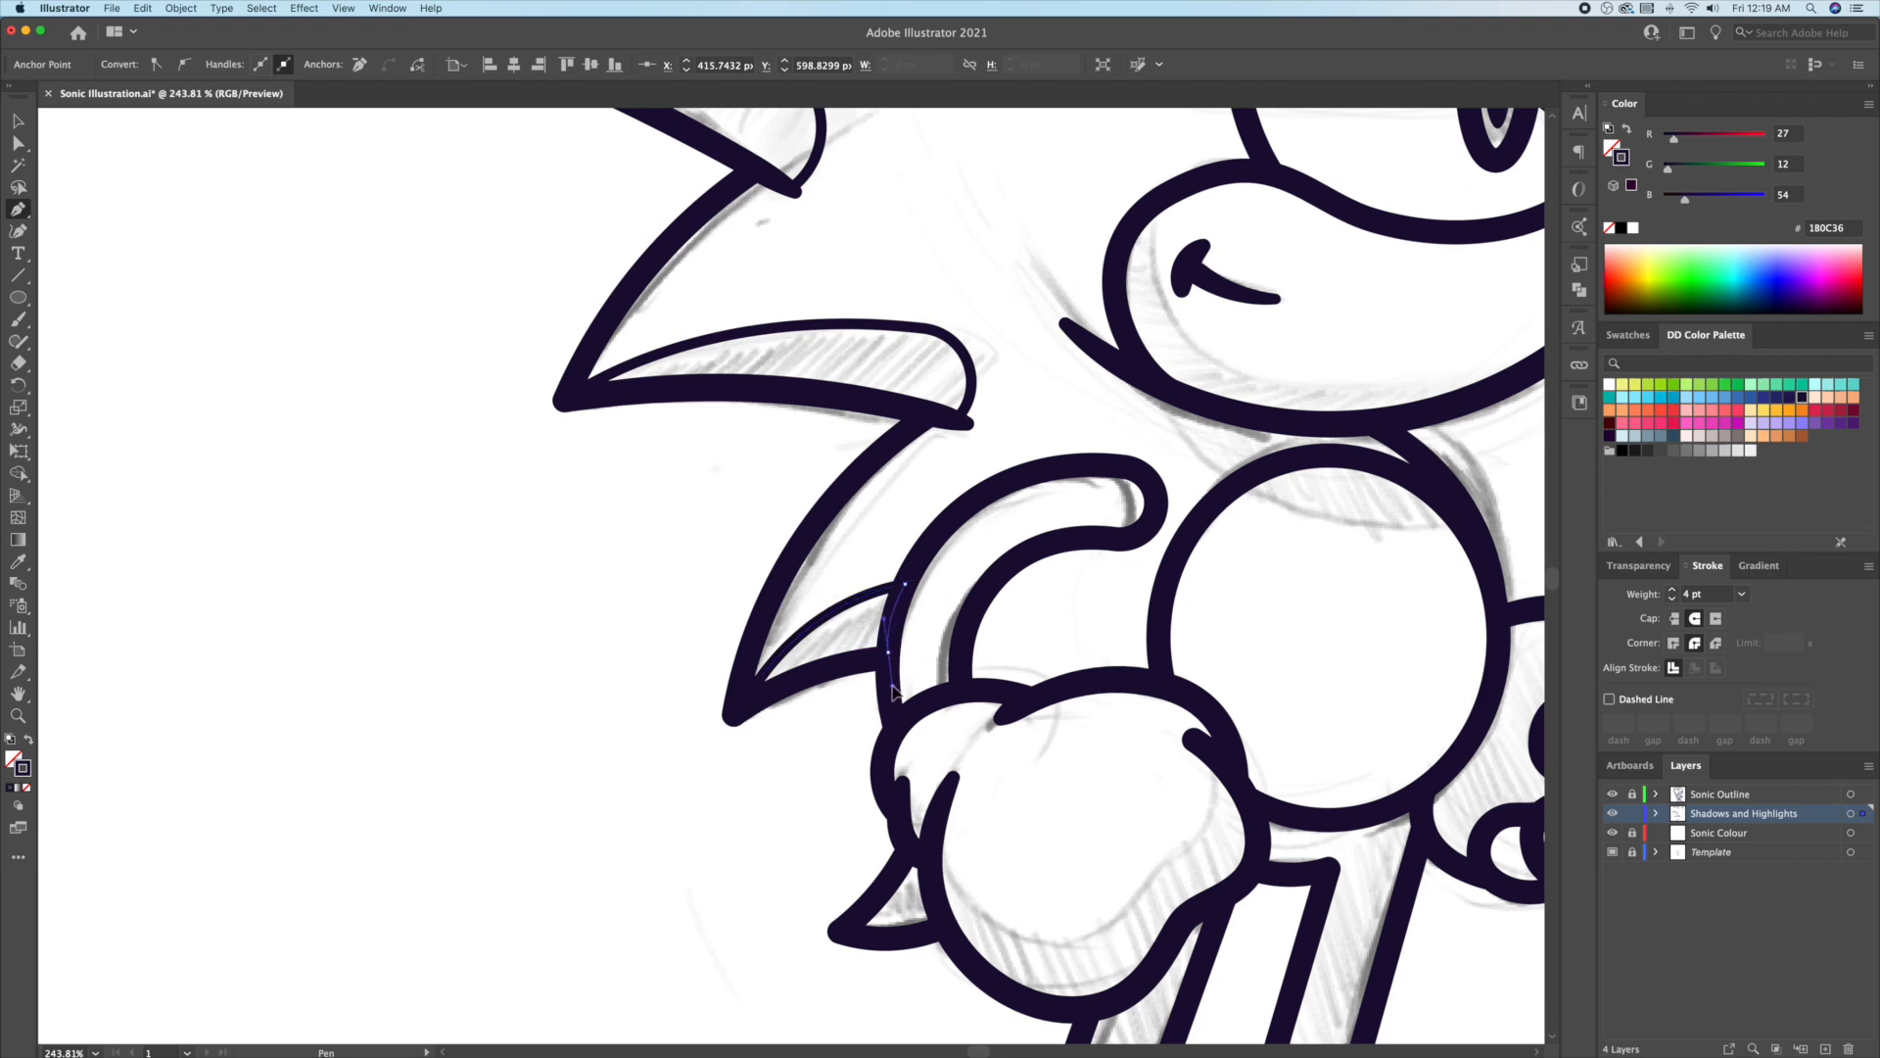
drag(740, 715, 694, 769)
key(v)
click(702, 787)
Step: Draw a curved closed shadow shape down the back edge of the head
key(z)
drag(994, 495, 911, 494)
drag(1191, 117, 803, 530)
drag(956, 338, 1036, 372)
key(p)
click(1032, 378)
drag(1027, 609, 1072, 529)
drag(1072, 529, 1033, 616)
drag(1121, 521, 1084, 311)
drag(1007, 225, 1009, 217)
Step: Draw a closed shadow shape along the lower muzzle and cheeks
super+click(1146, 226)
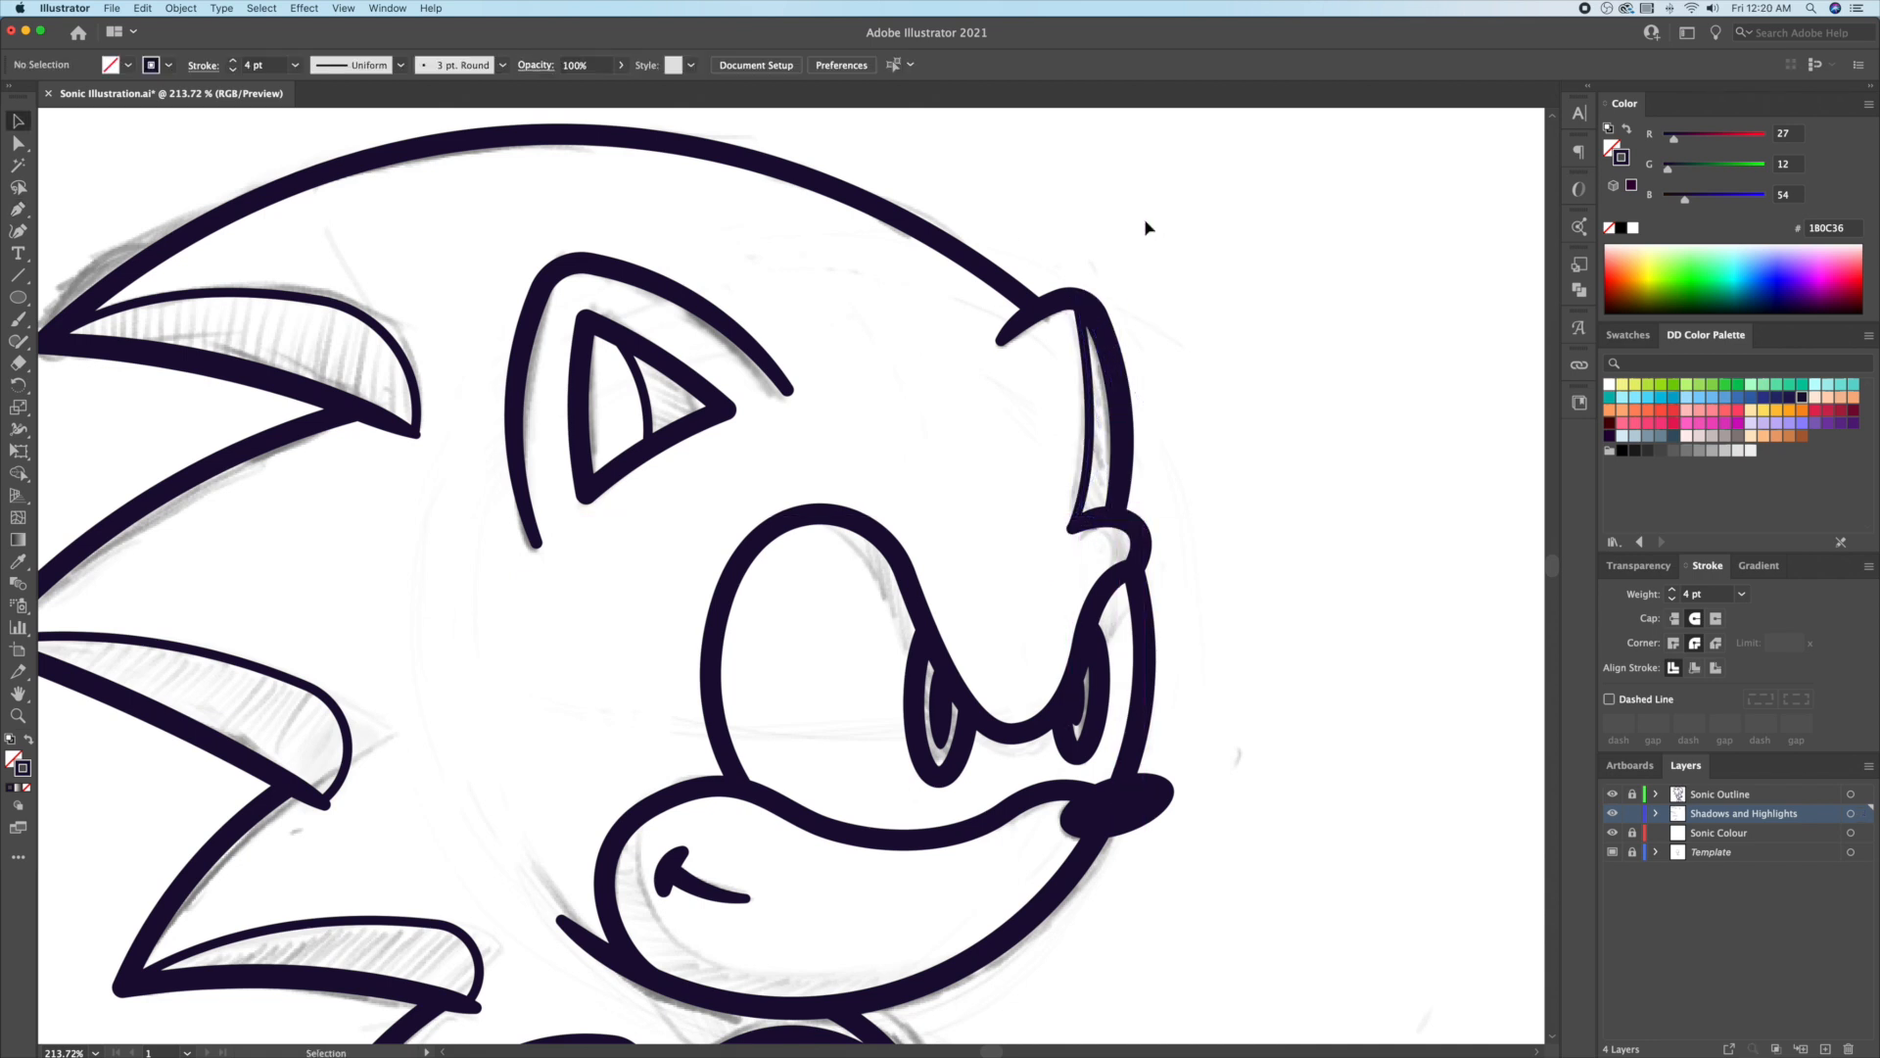
drag(652, 515, 624, 544)
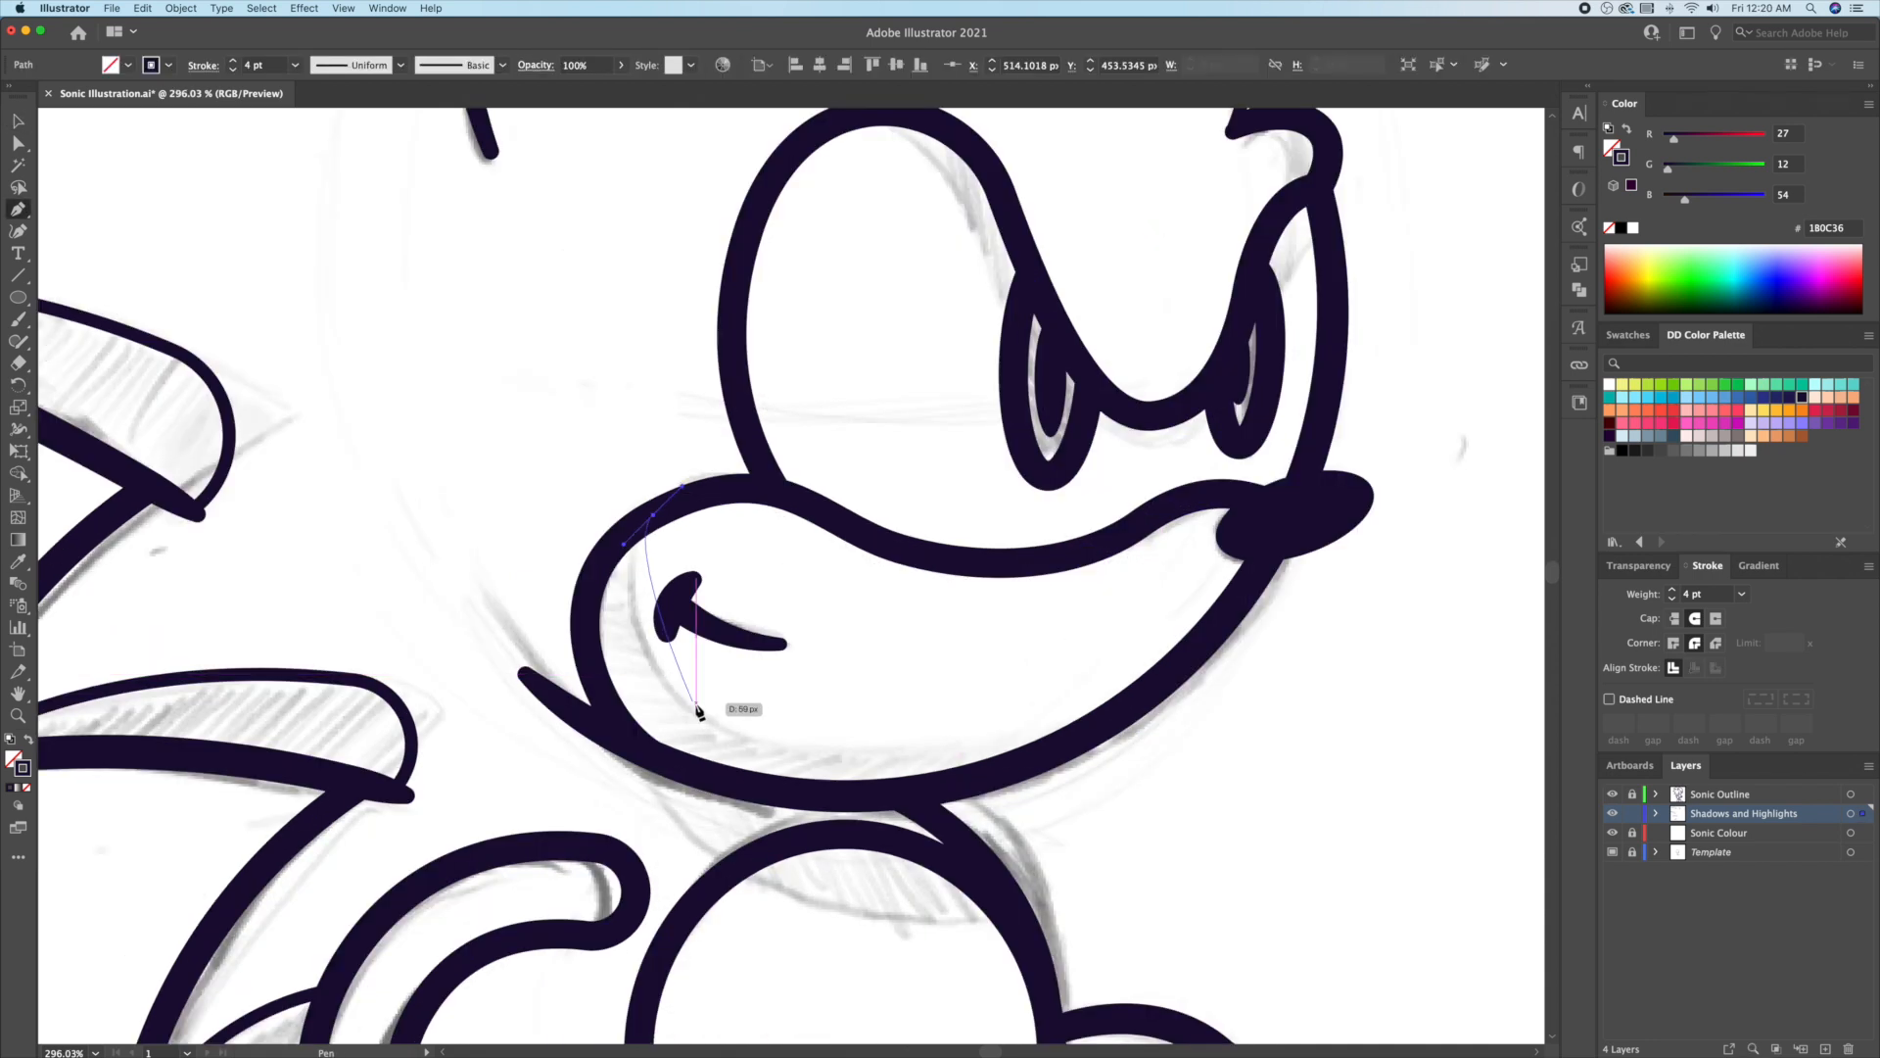
drag(697, 712, 777, 762)
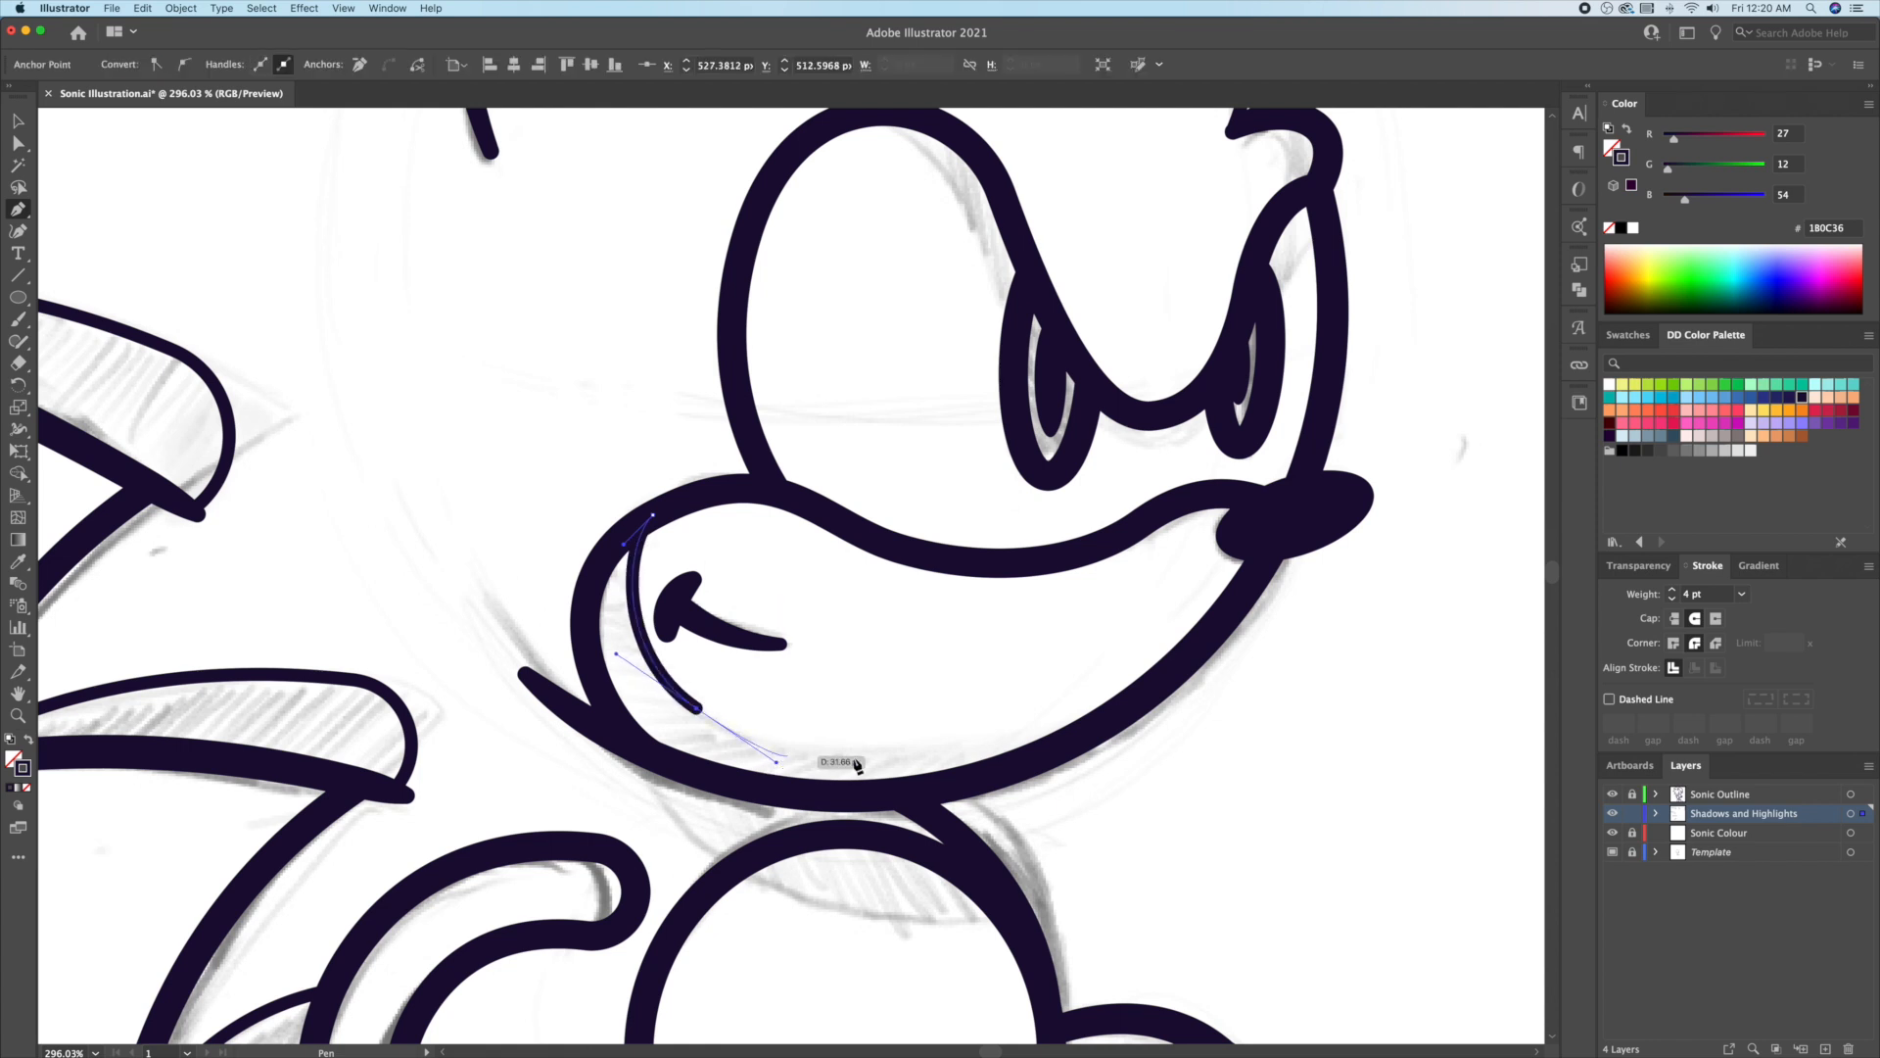
drag(1186, 659, 1405, 545)
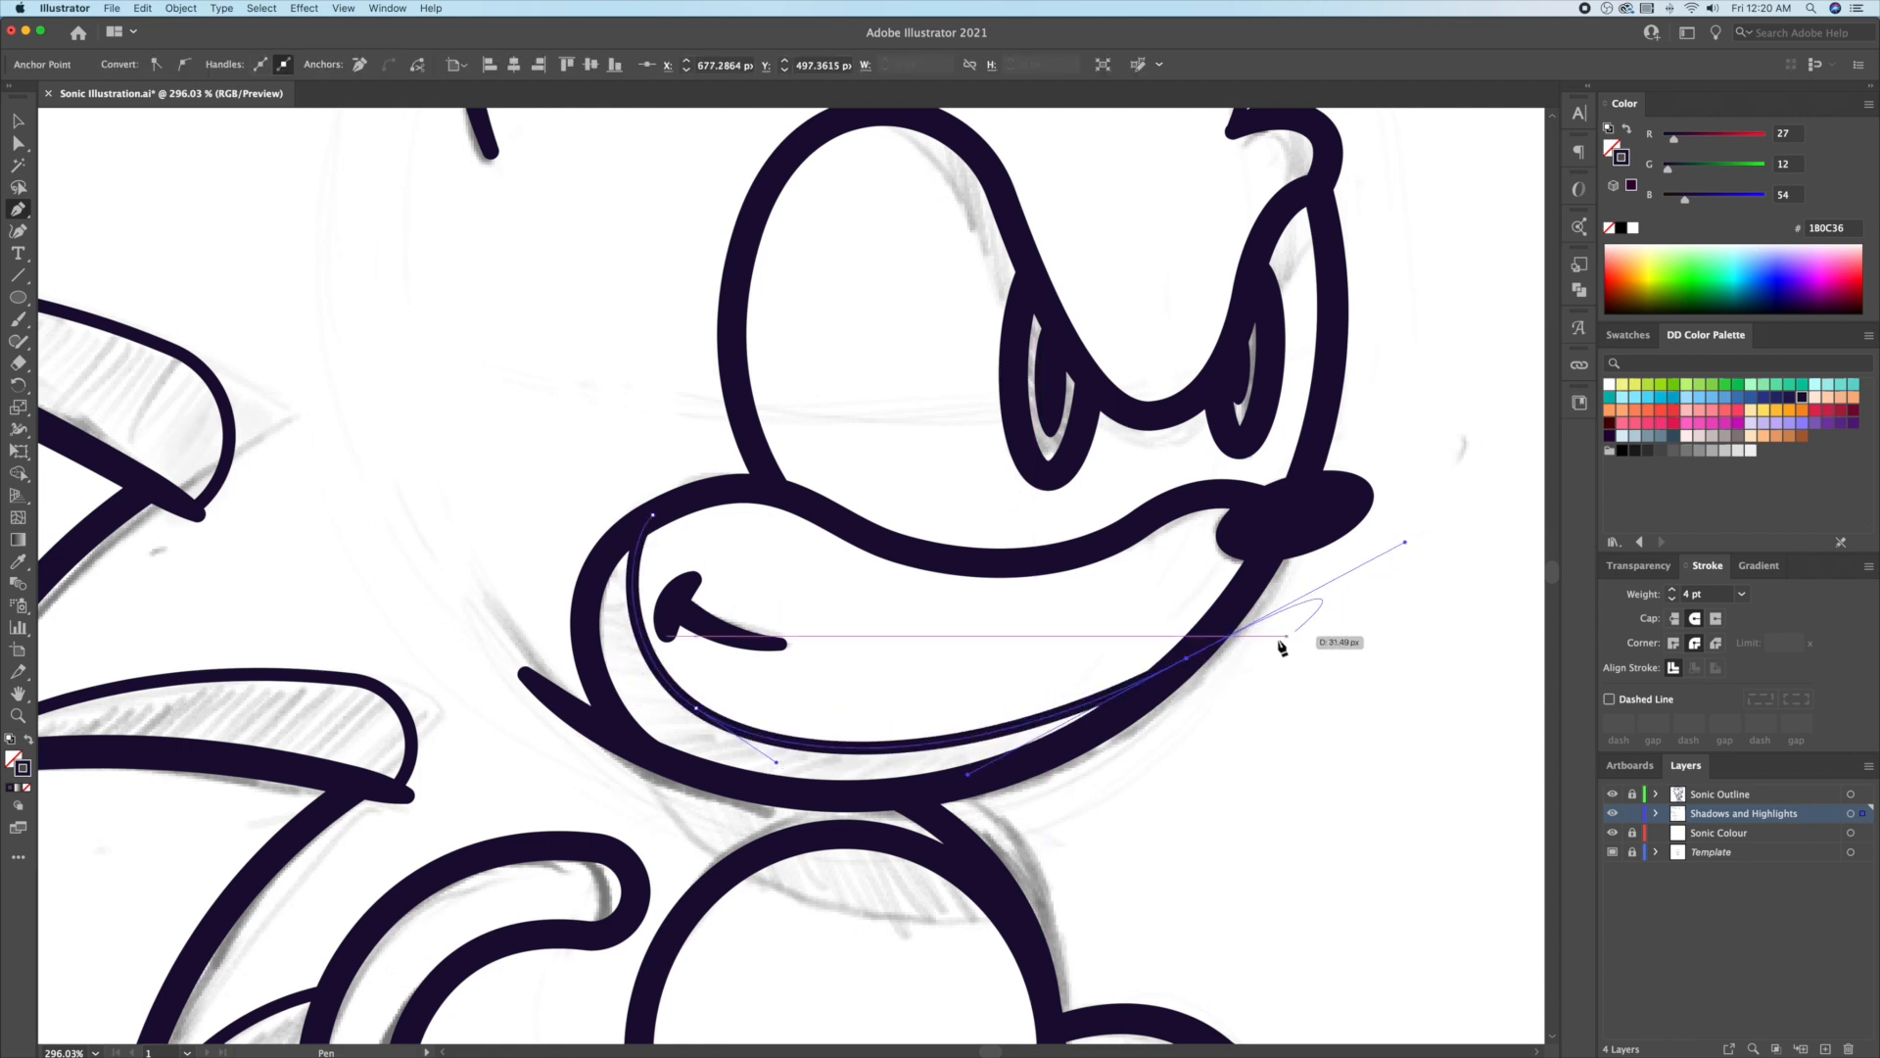
drag(793, 794, 511, 784)
drag(609, 693, 576, 613)
click(653, 516)
key(super+shift+a)
scroll(656, 509, down, 5)
Step: Draw a closed shadow shape under the head curving down across the chest
click(647, 398)
drag(1048, 576, 1407, 551)
alt+click(1047, 575)
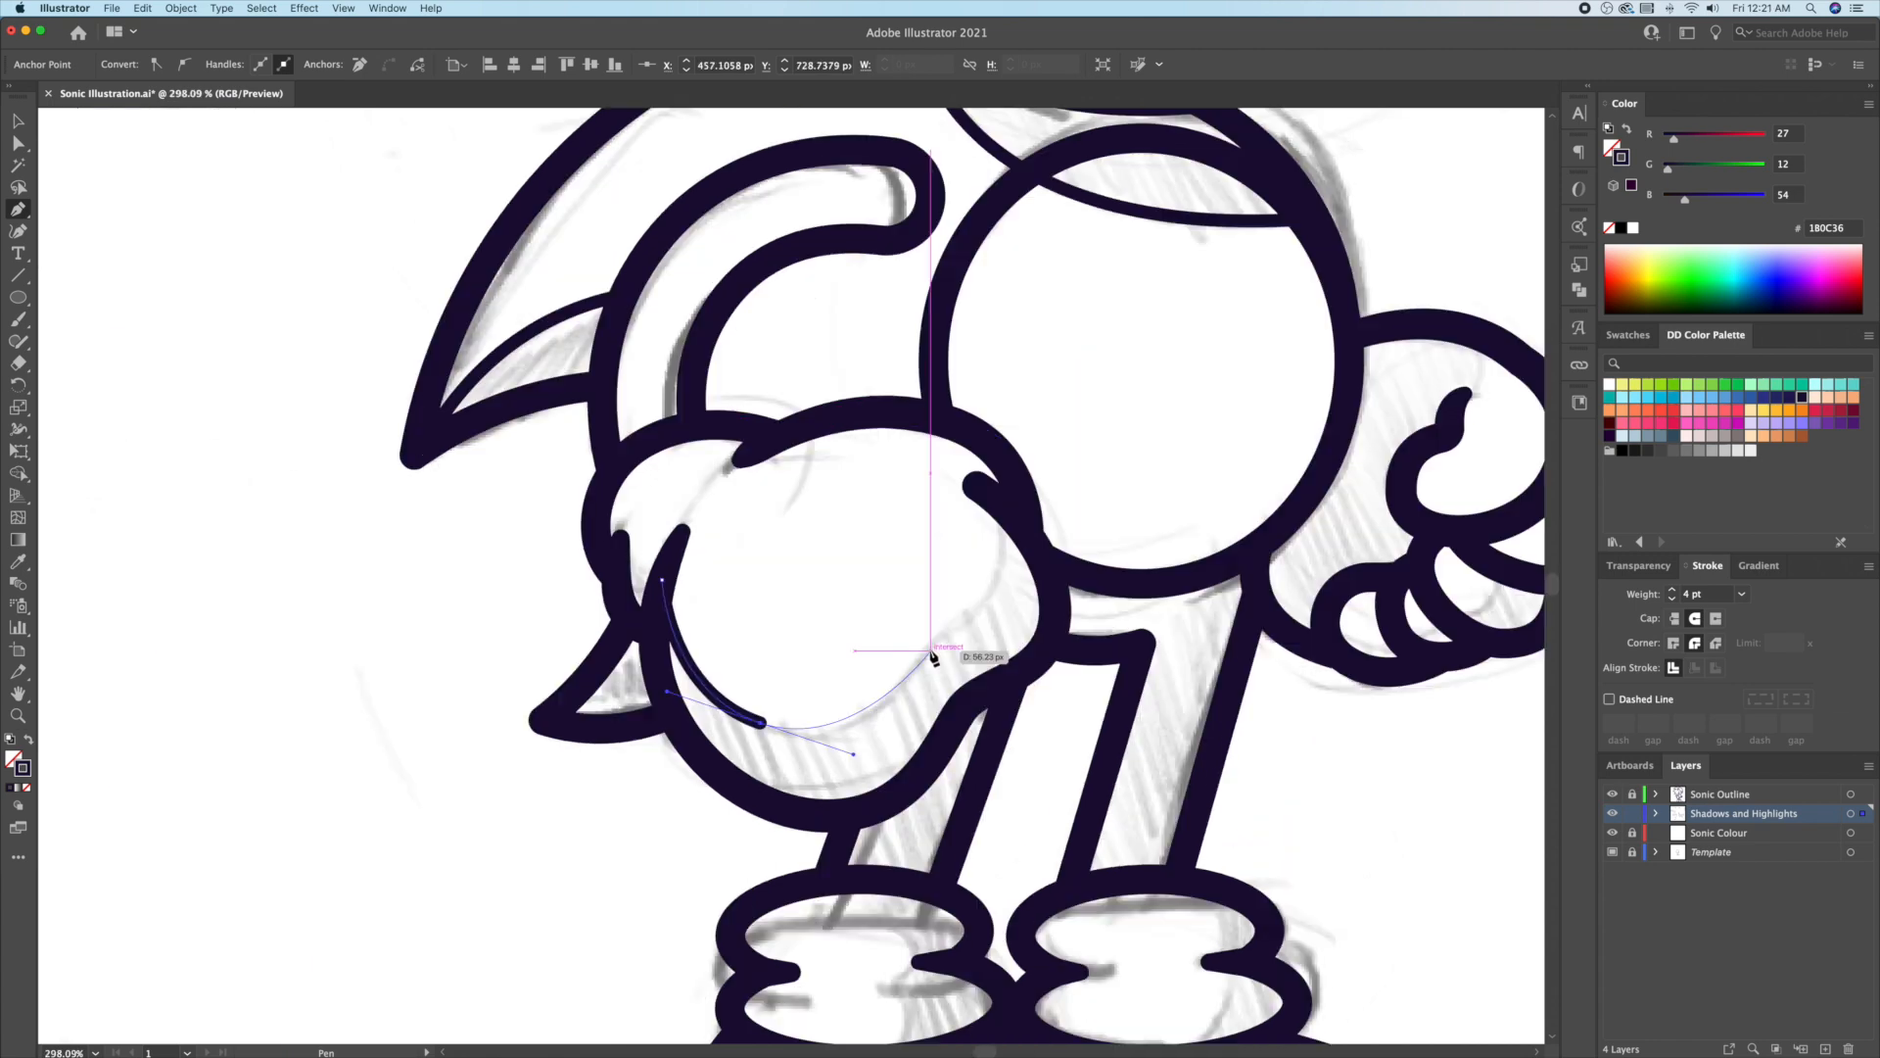
drag(931, 648, 973, 605)
drag(997, 499, 972, 432)
click(998, 500)
drag(1054, 619, 954, 706)
drag(903, 788, 713, 781)
click(662, 578)
key(super+shift+a)
drag(717, 1028, 642, 555)
Step: Draw a shadow curve across the shoe from strap to toe, sole and heel
click(669, 554)
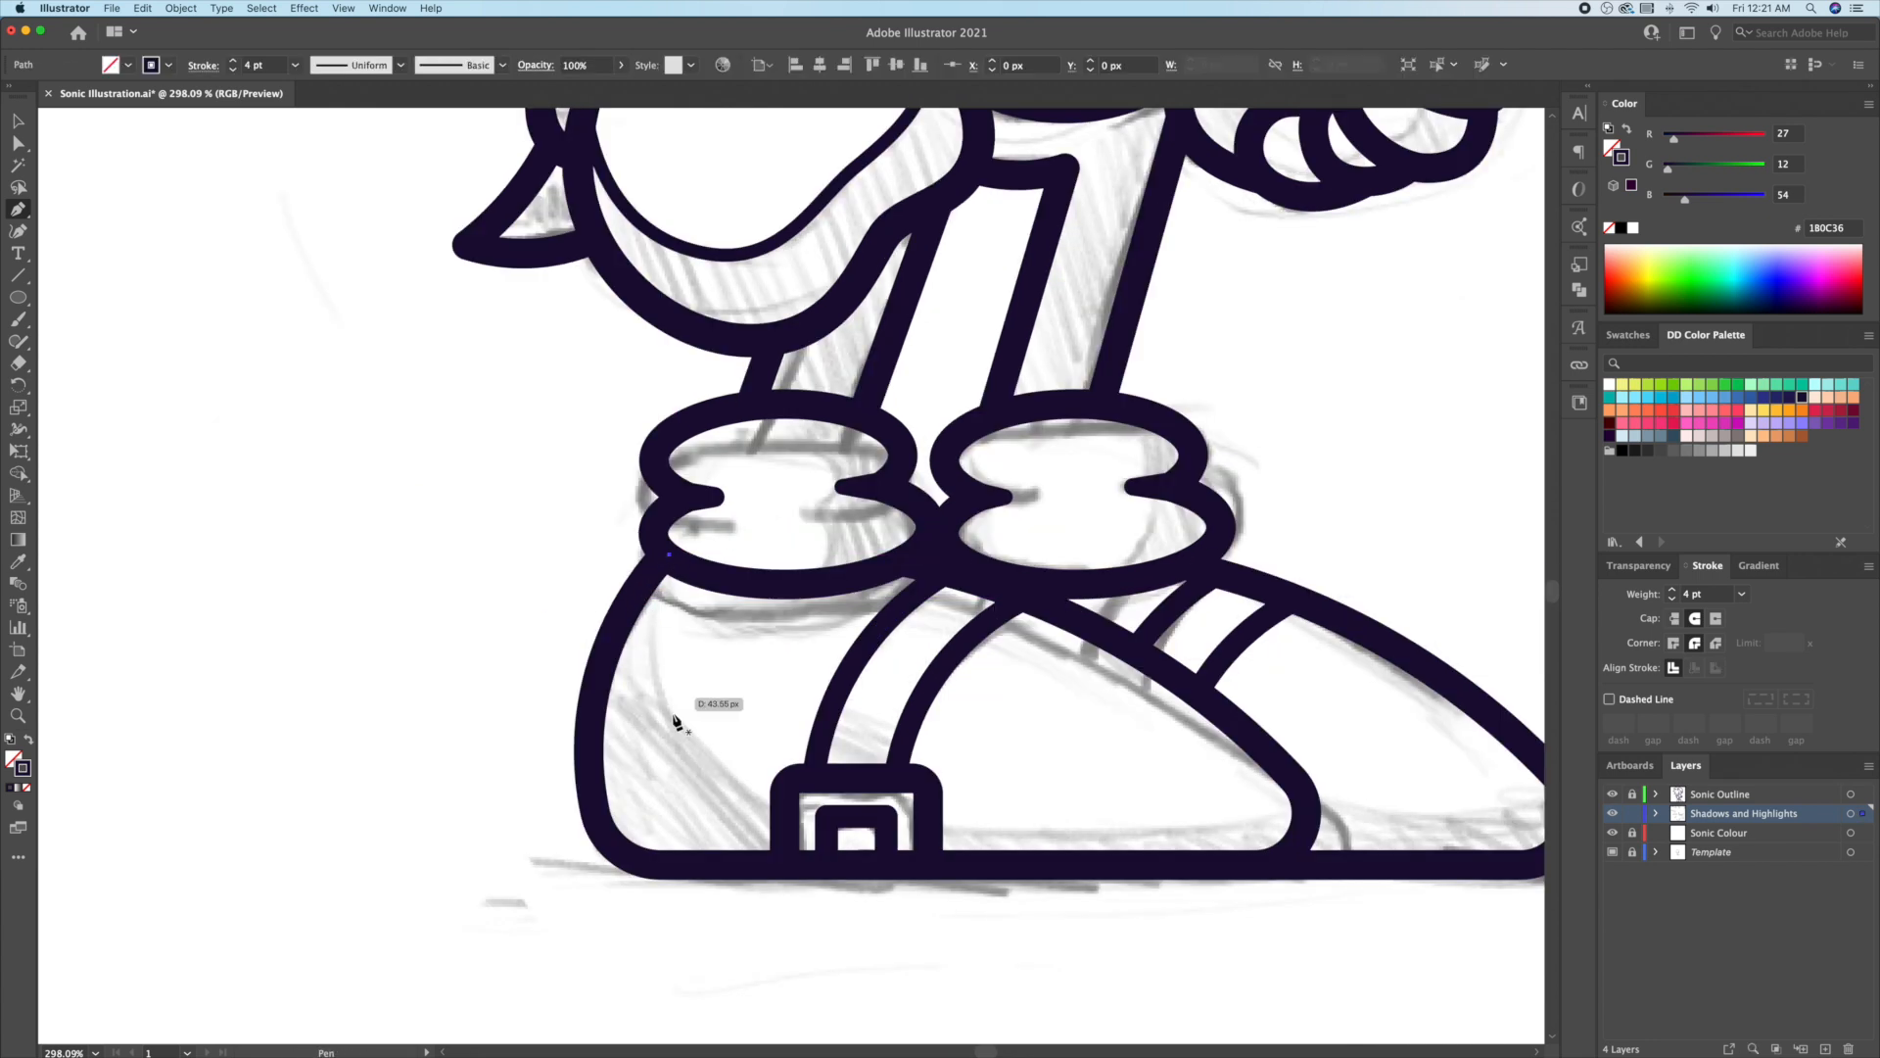
drag(766, 806, 983, 867)
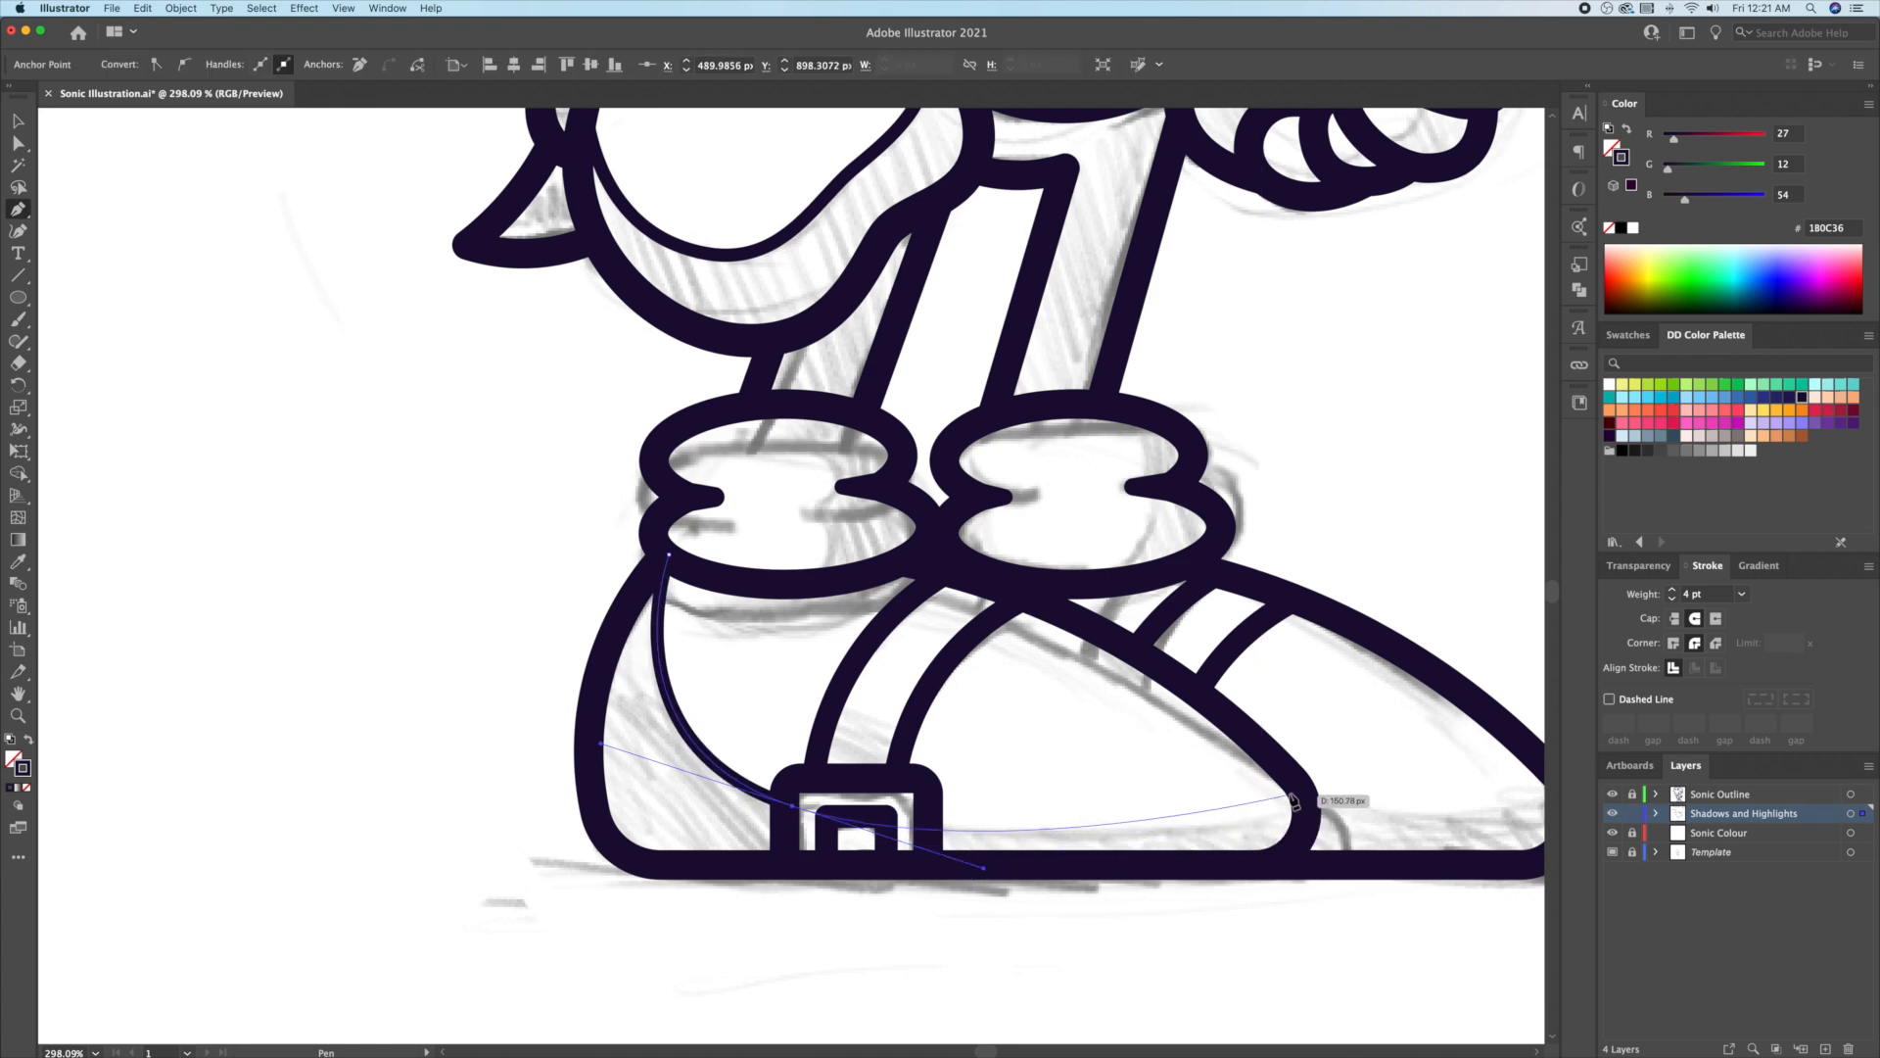
drag(1302, 791, 1307, 821)
click(1281, 865)
click(650, 865)
drag(590, 766, 593, 660)
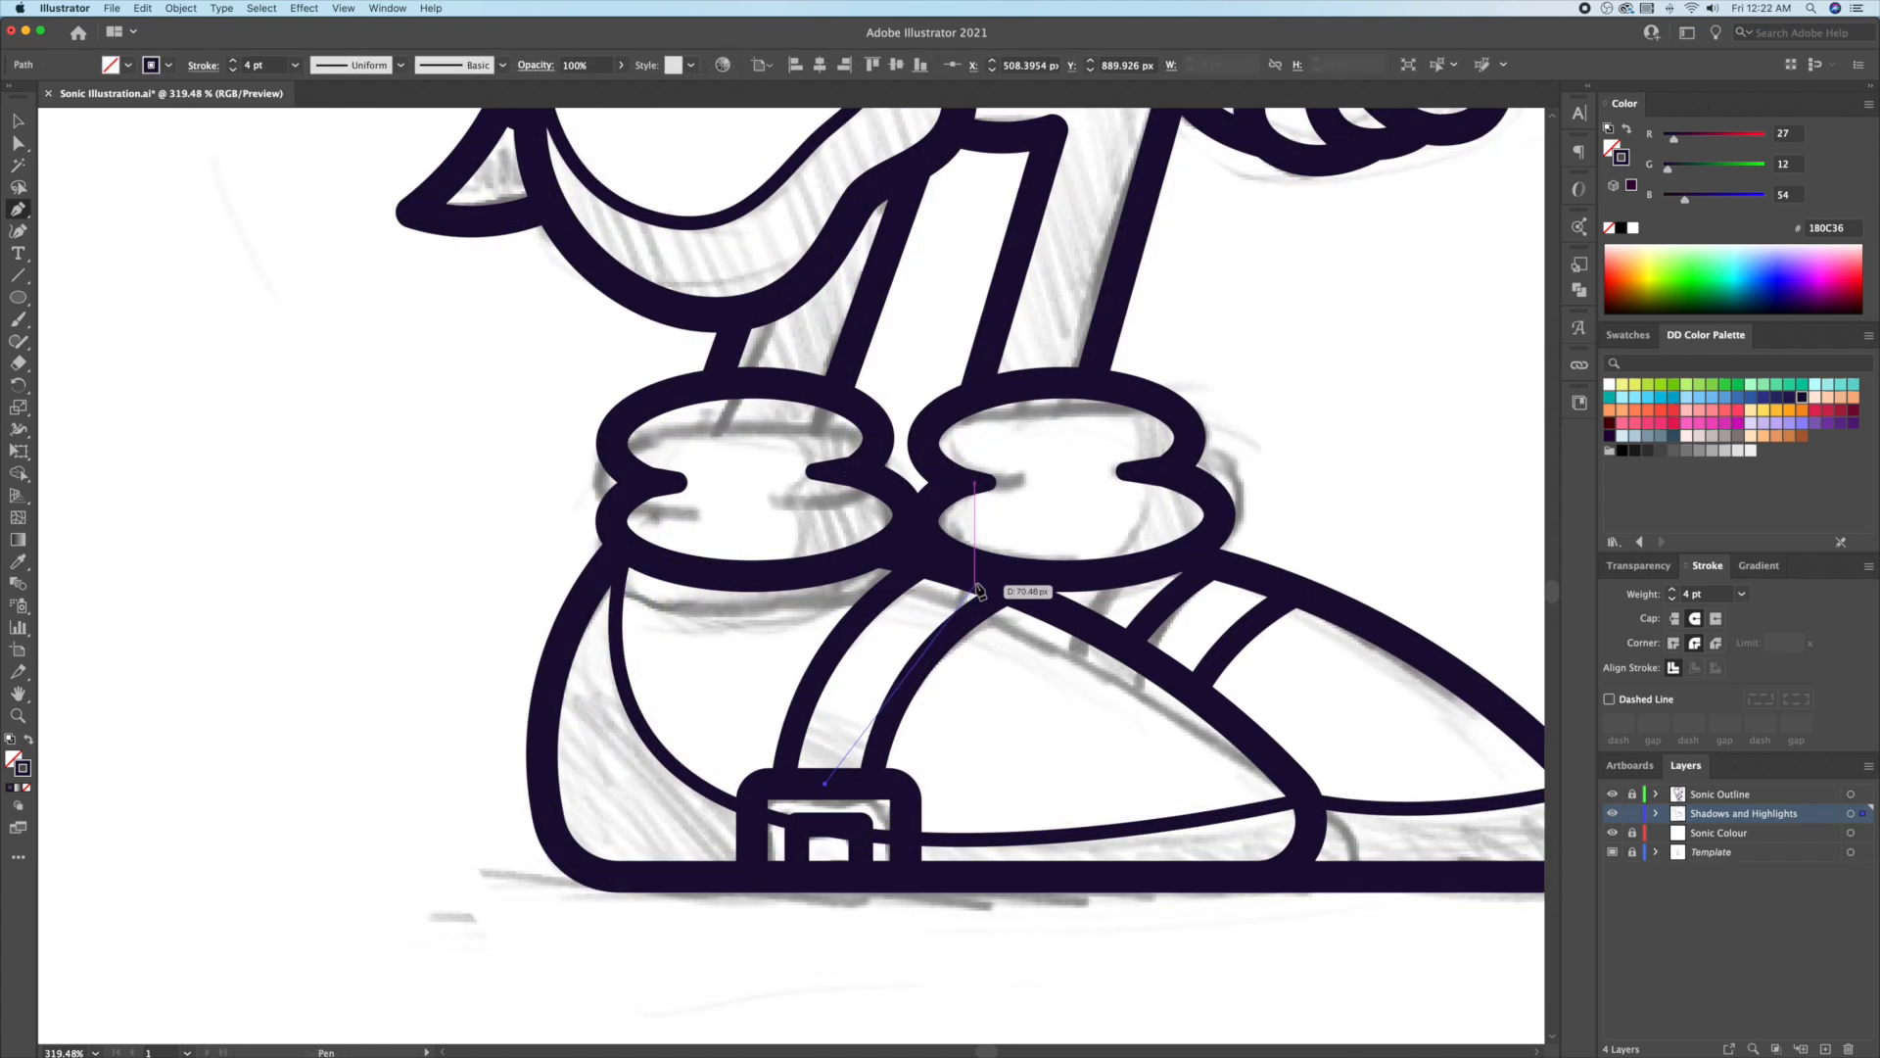
drag(974, 569, 1105, 494)
Step: Draw a closed curved stripe path on the first shoe
key(Escape)
click(923, 555)
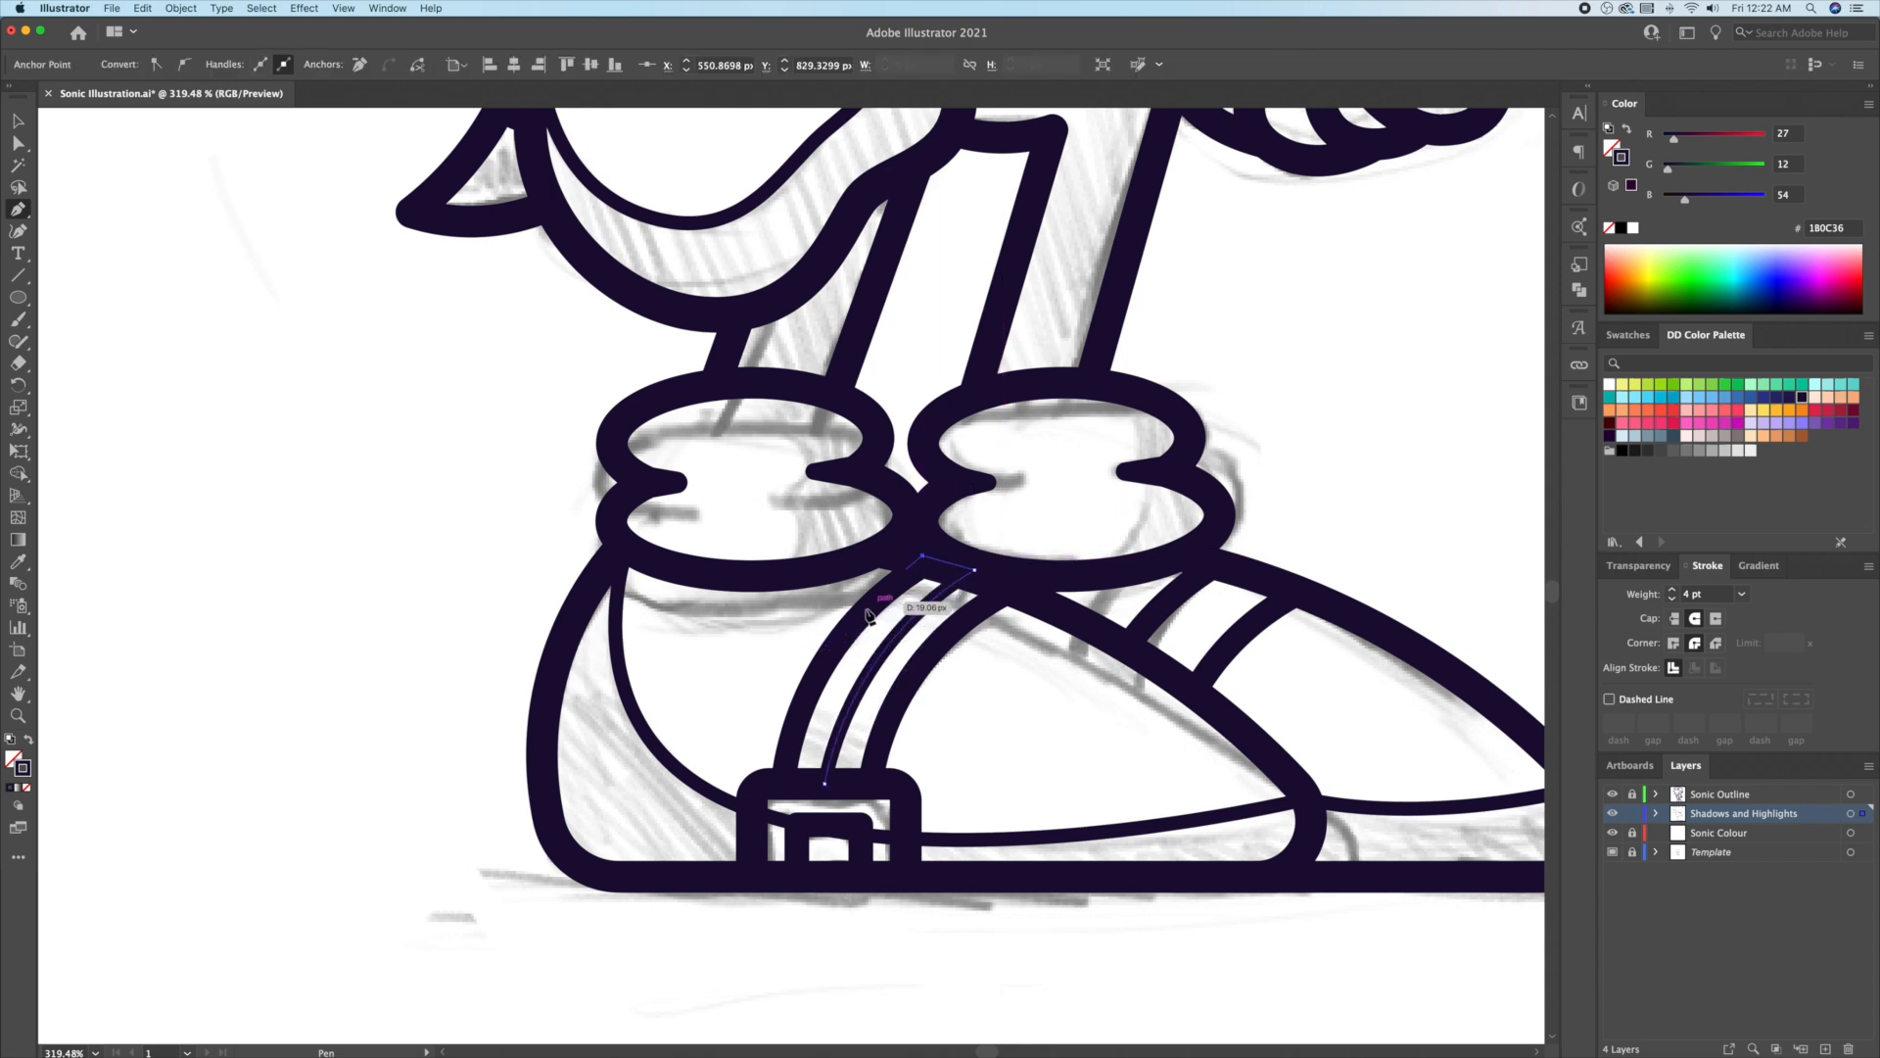
drag(788, 786, 768, 956)
click(824, 784)
key(v)
click(1089, 782)
Step: Begin a curved stripe path on the front shoe
drag(1139, 723, 932, 763)
key(p)
click(948, 705)
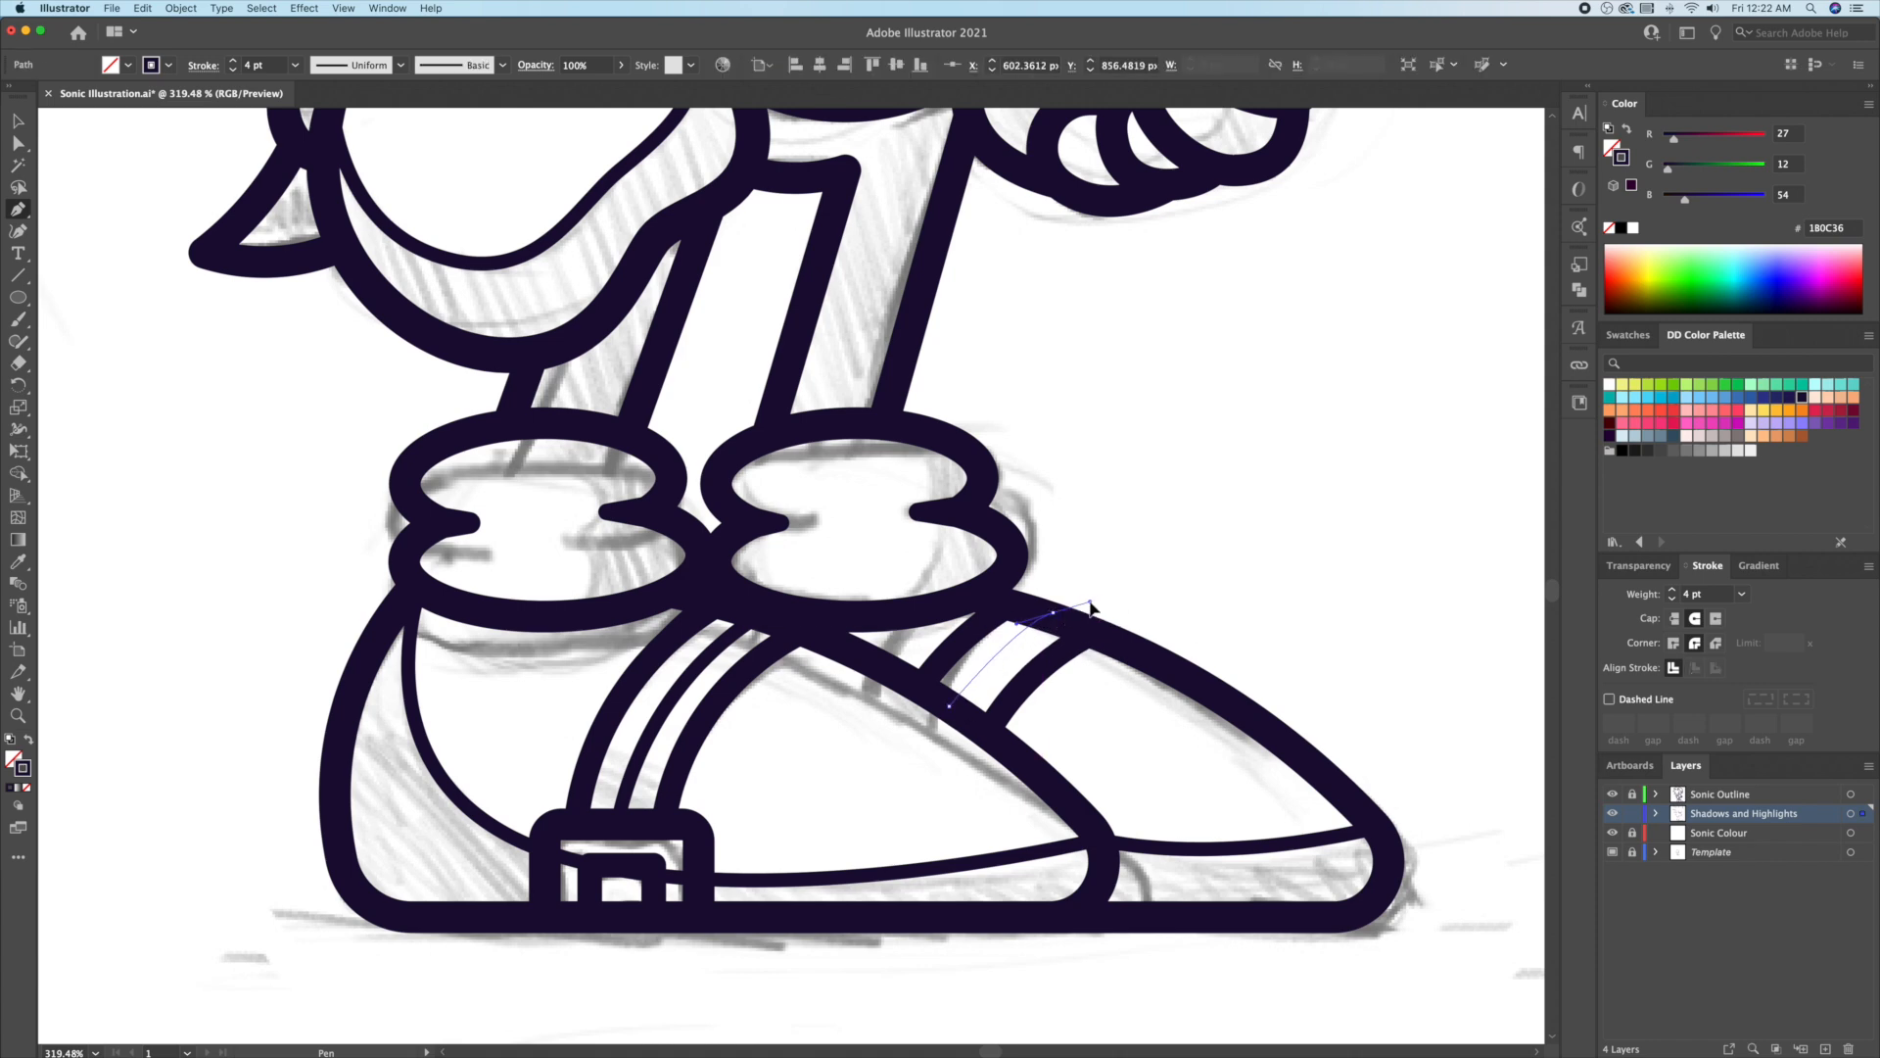
drag(1112, 588, 1113, 584)
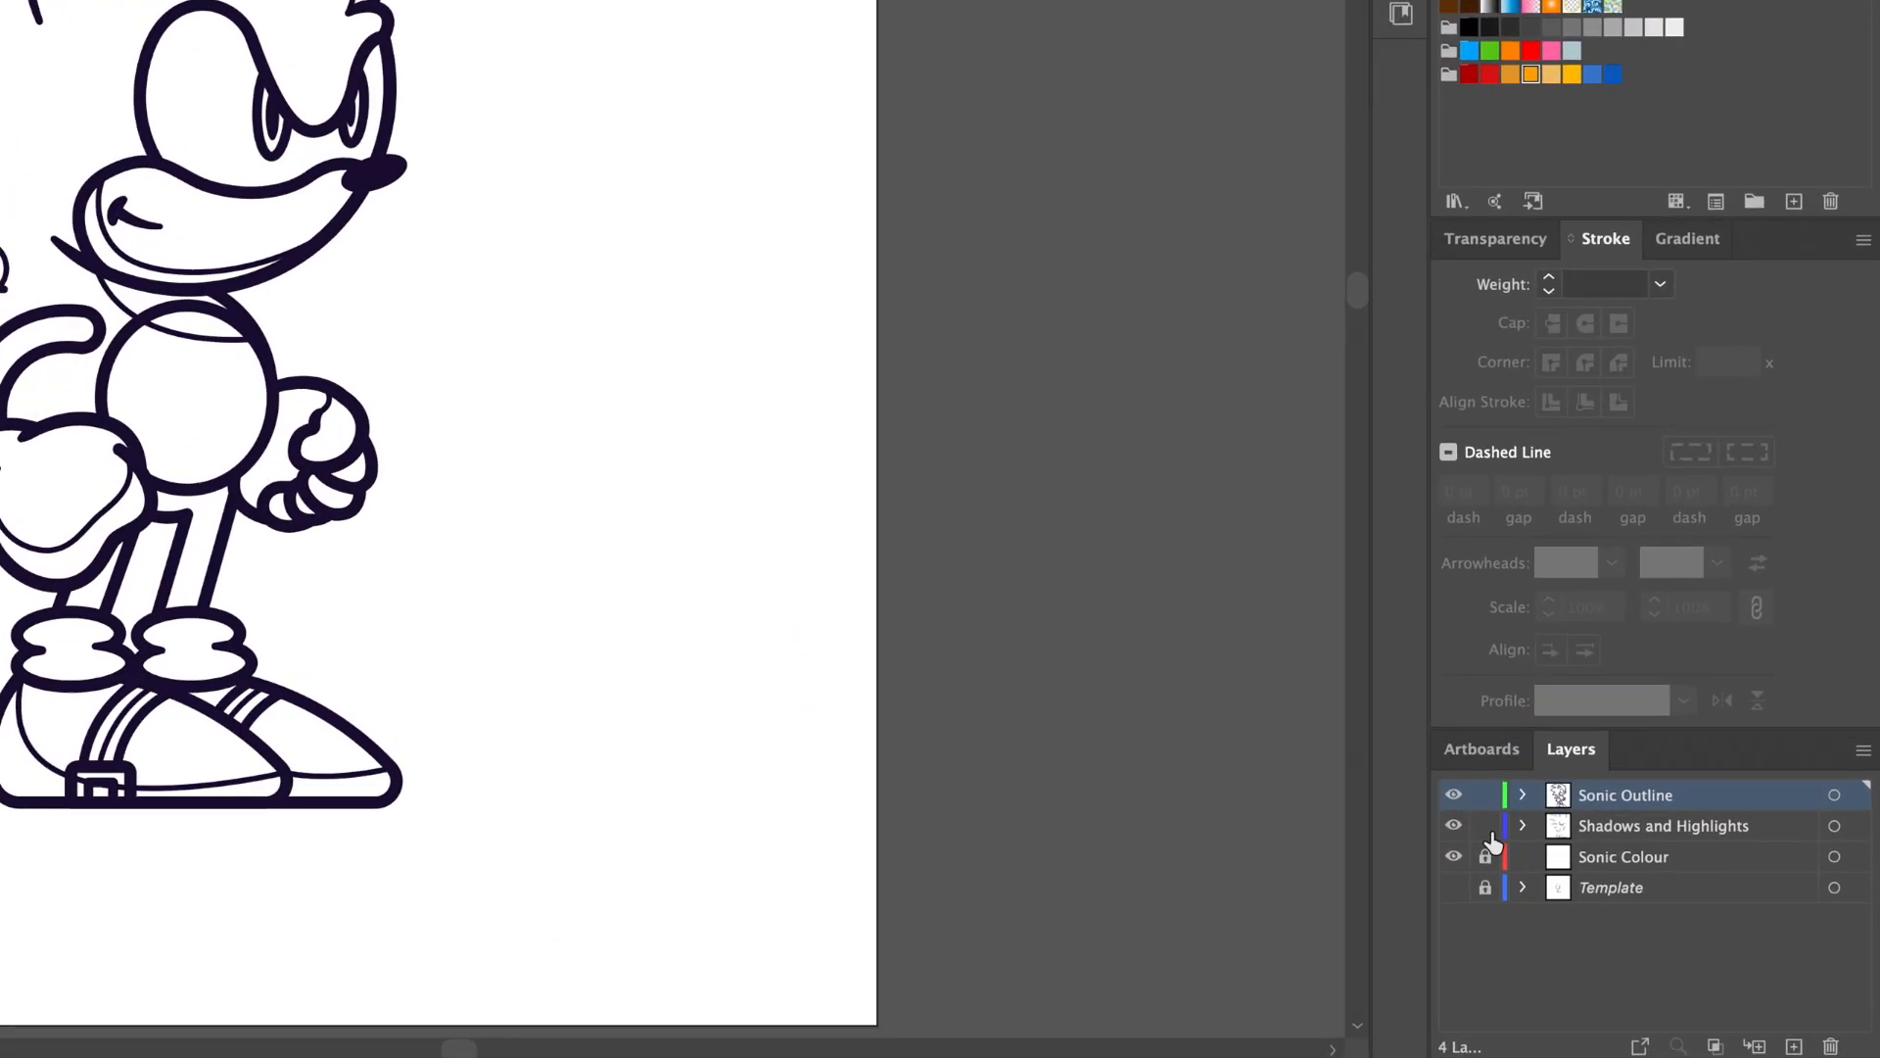
Step: Lock Shadows and Highlights, copy the Sonic Outline art onto Sonic Colour, and hide both other layers
click(1489, 832)
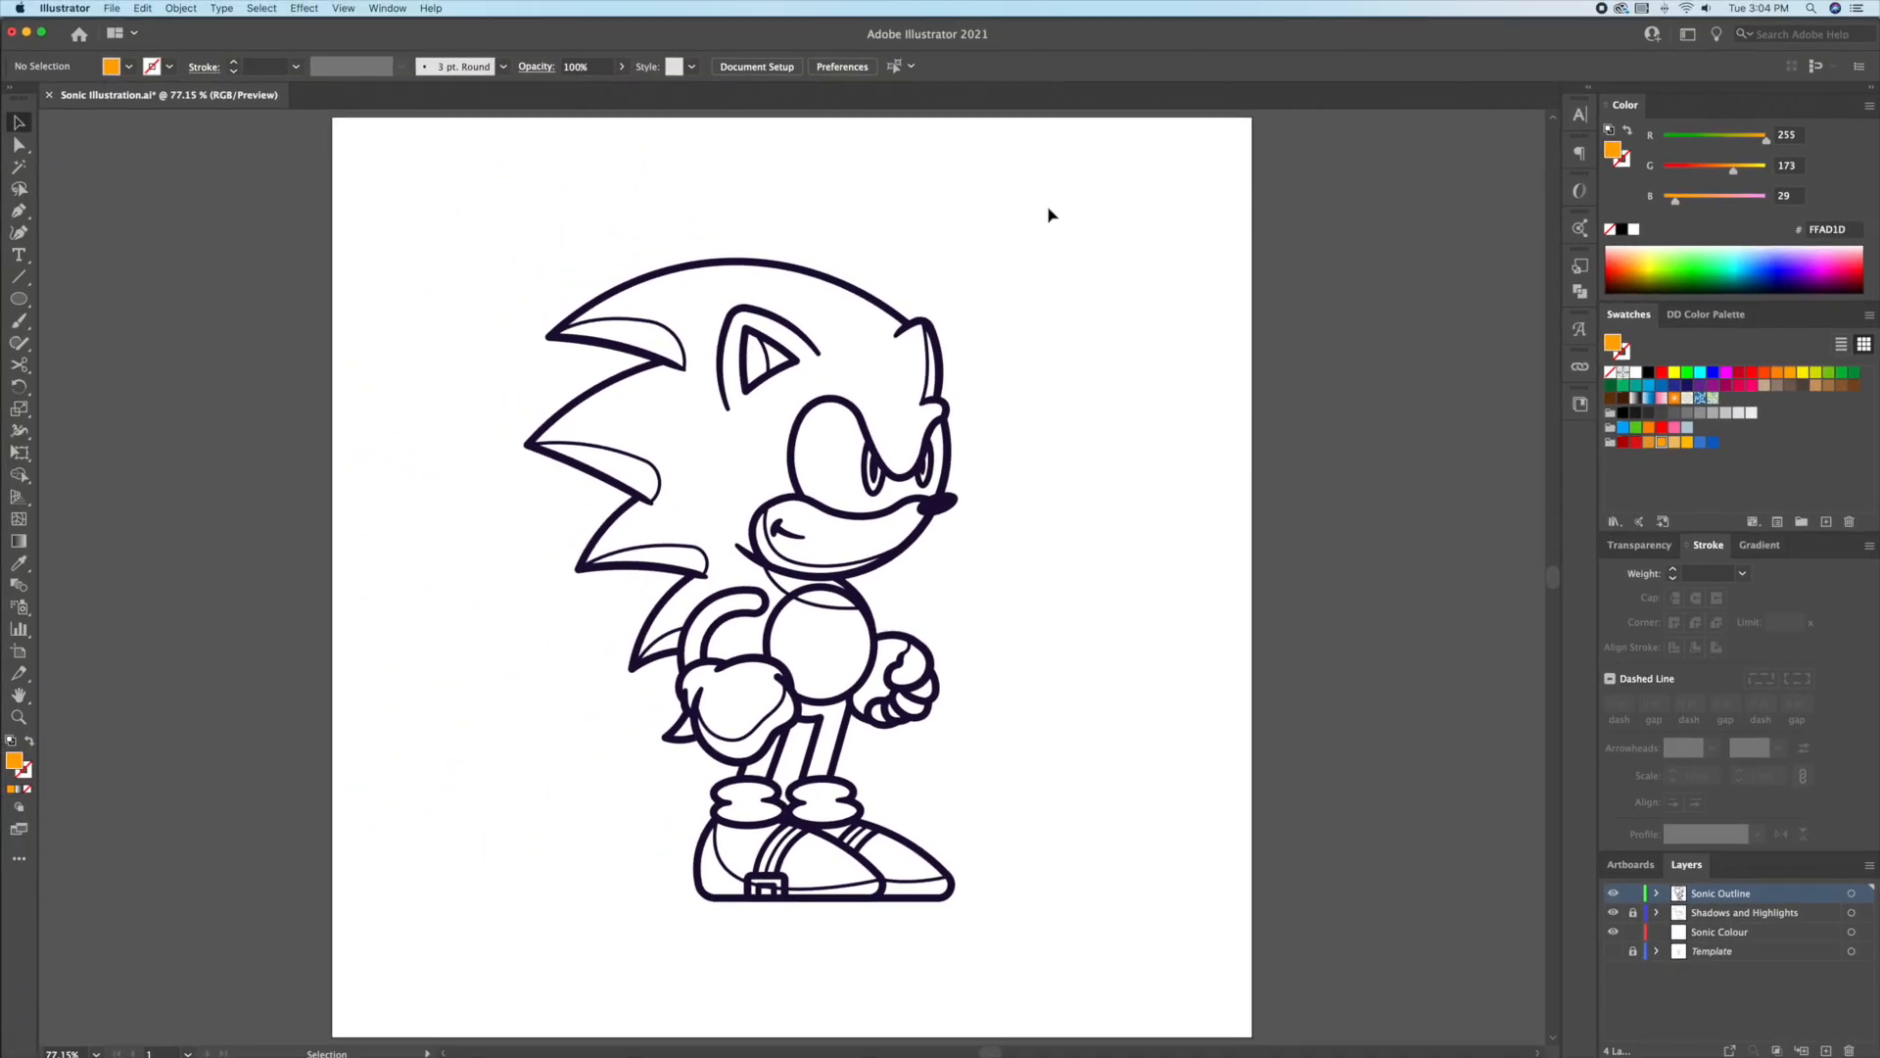
drag(437, 987, 771, 925)
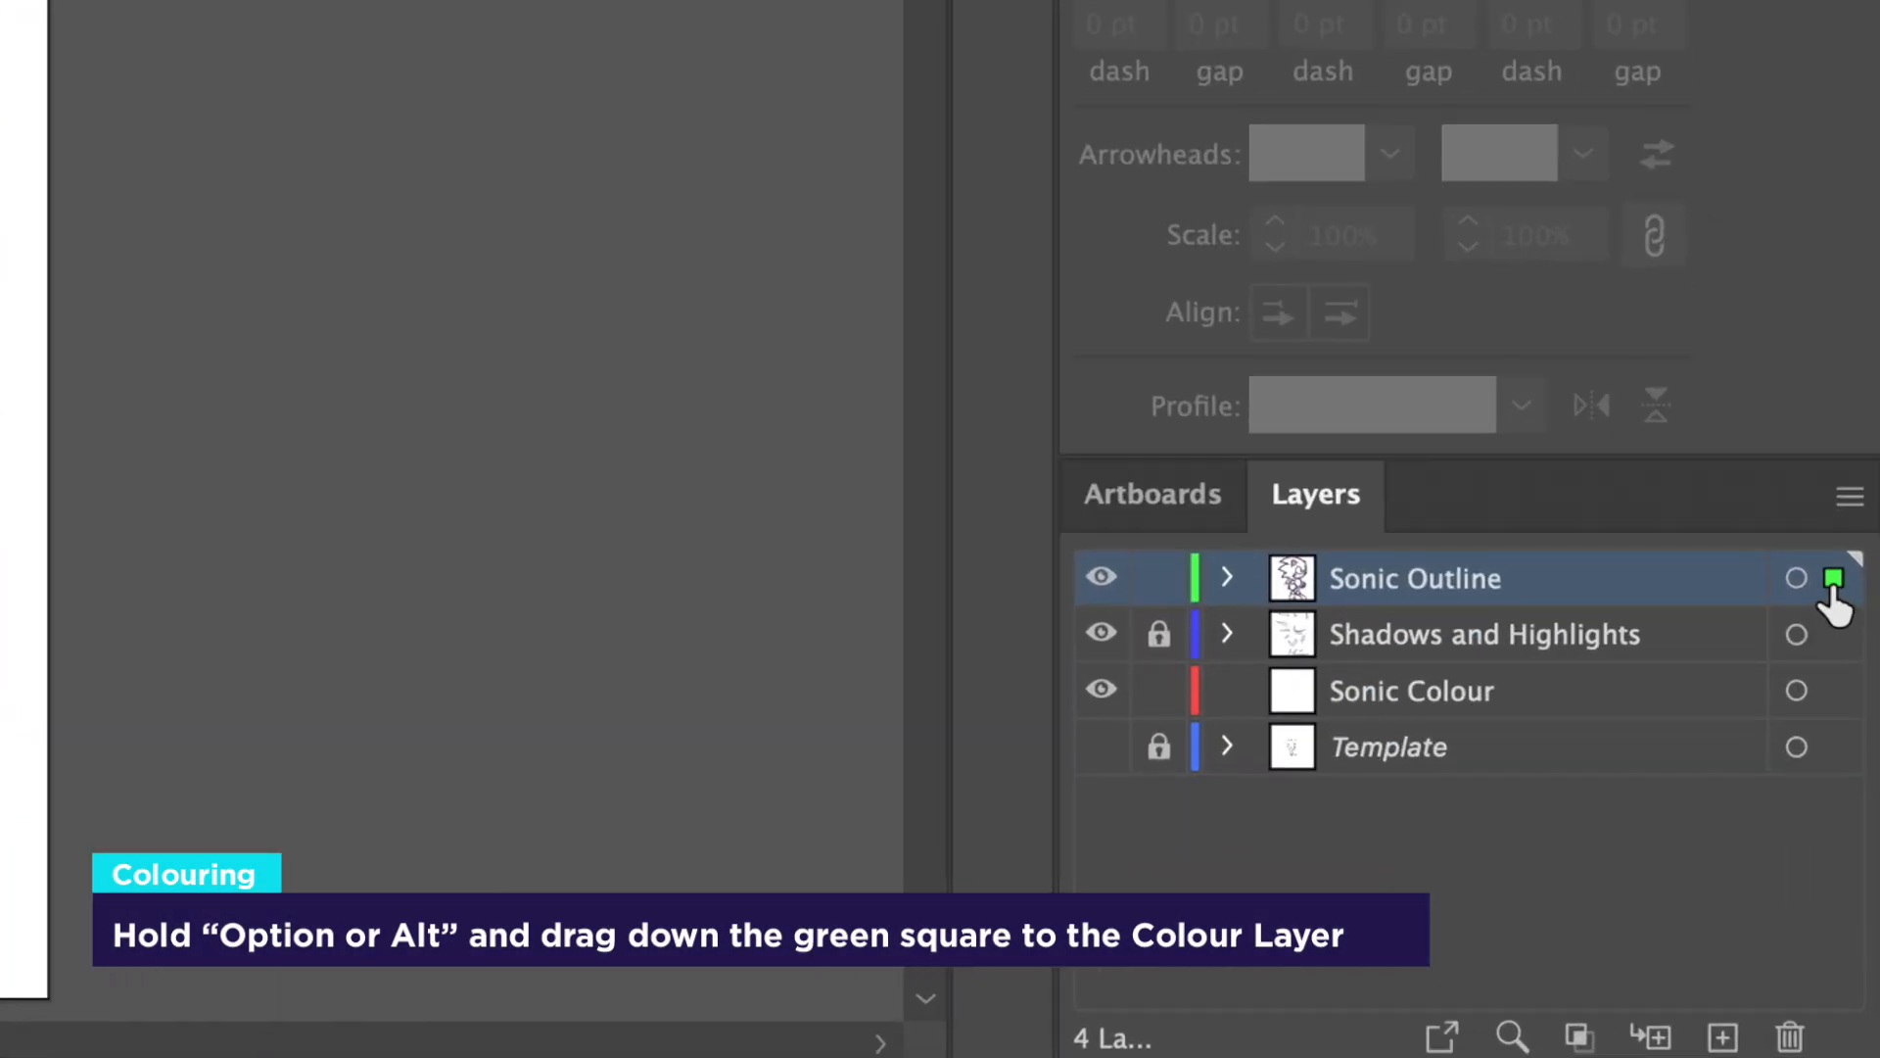
drag(1865, 894, 1863, 932)
drag(1834, 698, 1831, 695)
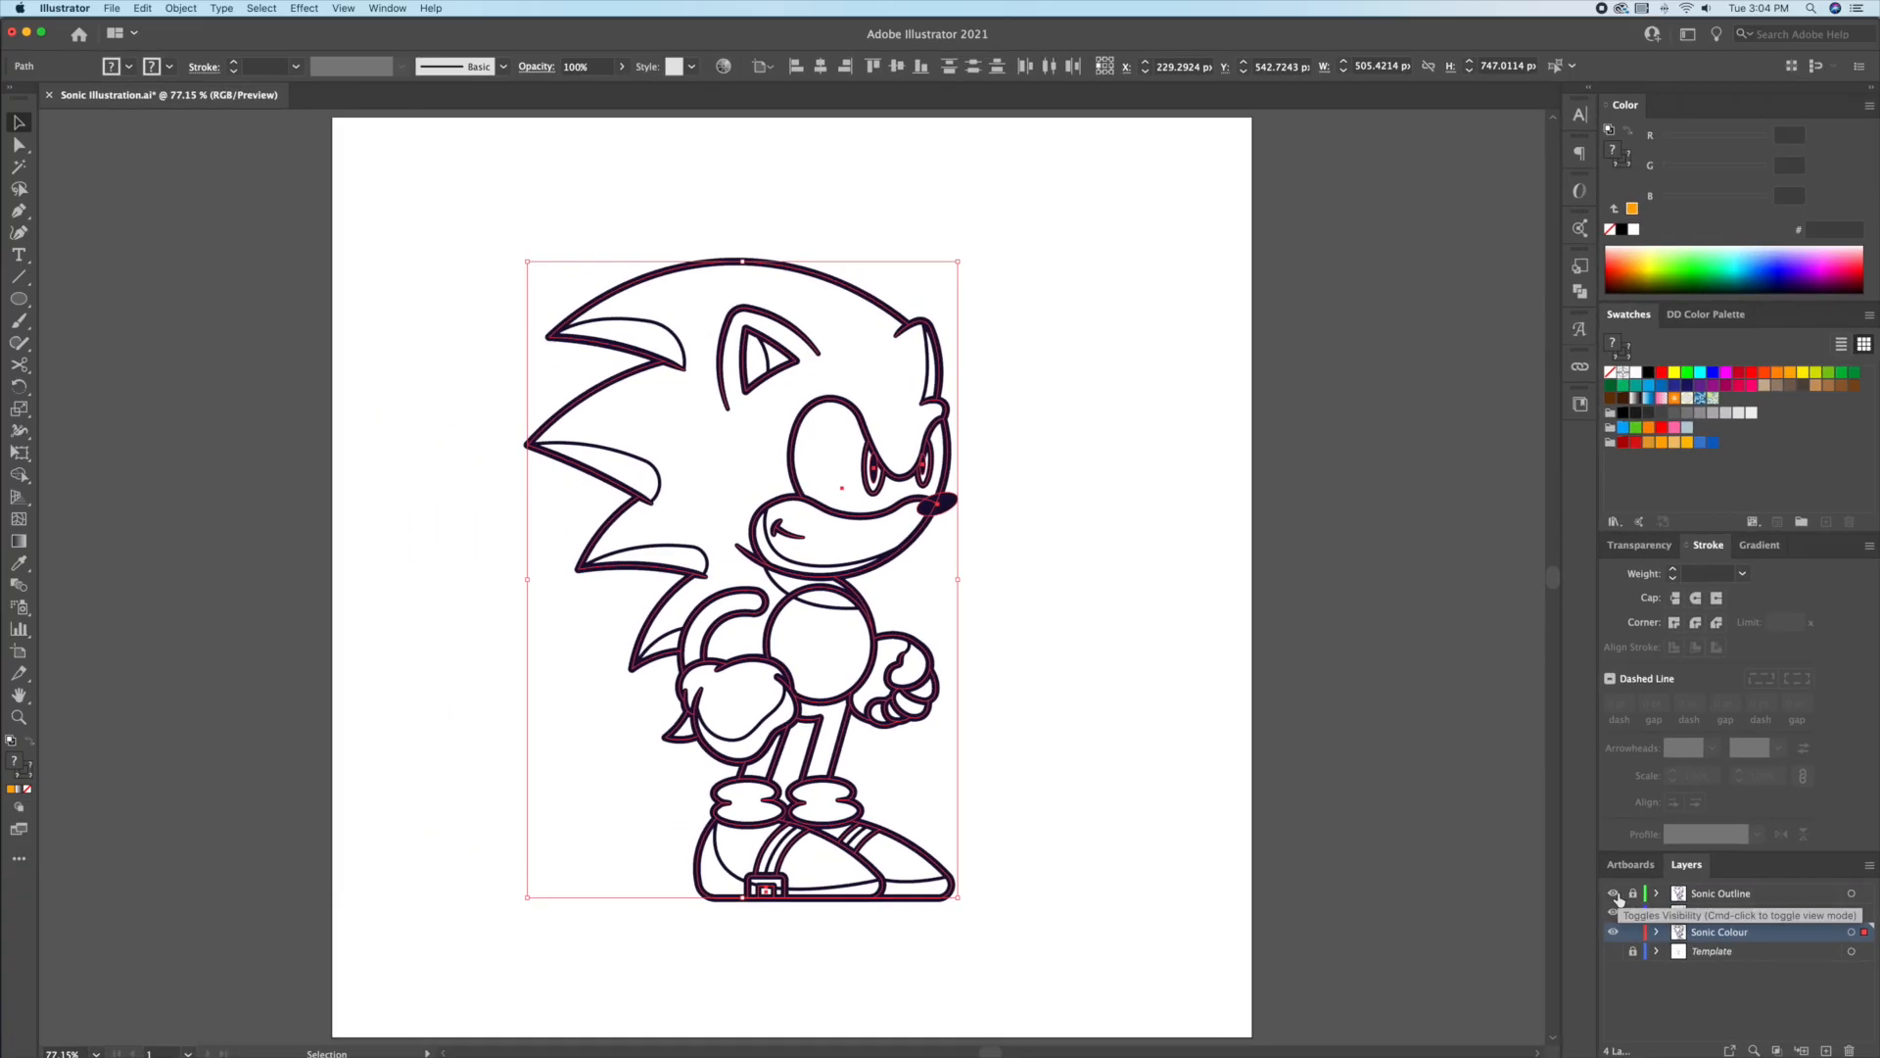
click(1616, 895)
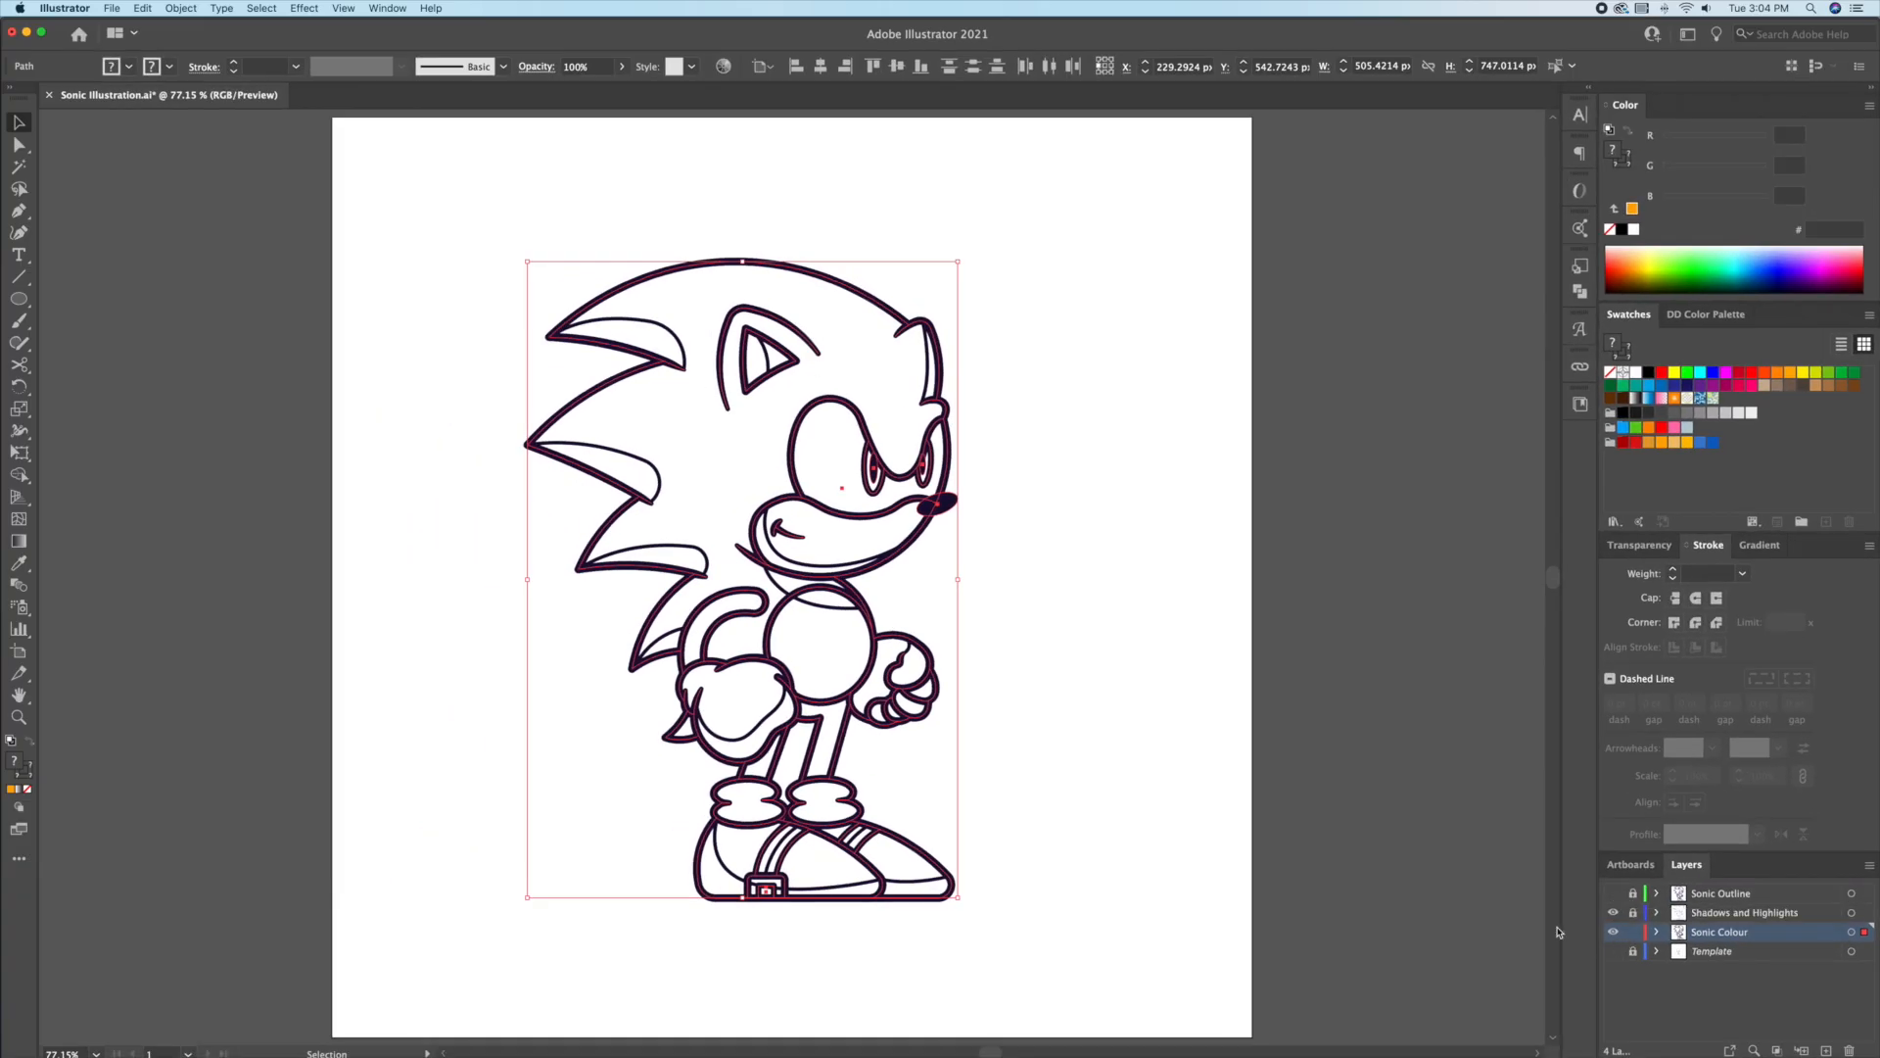
click(1613, 912)
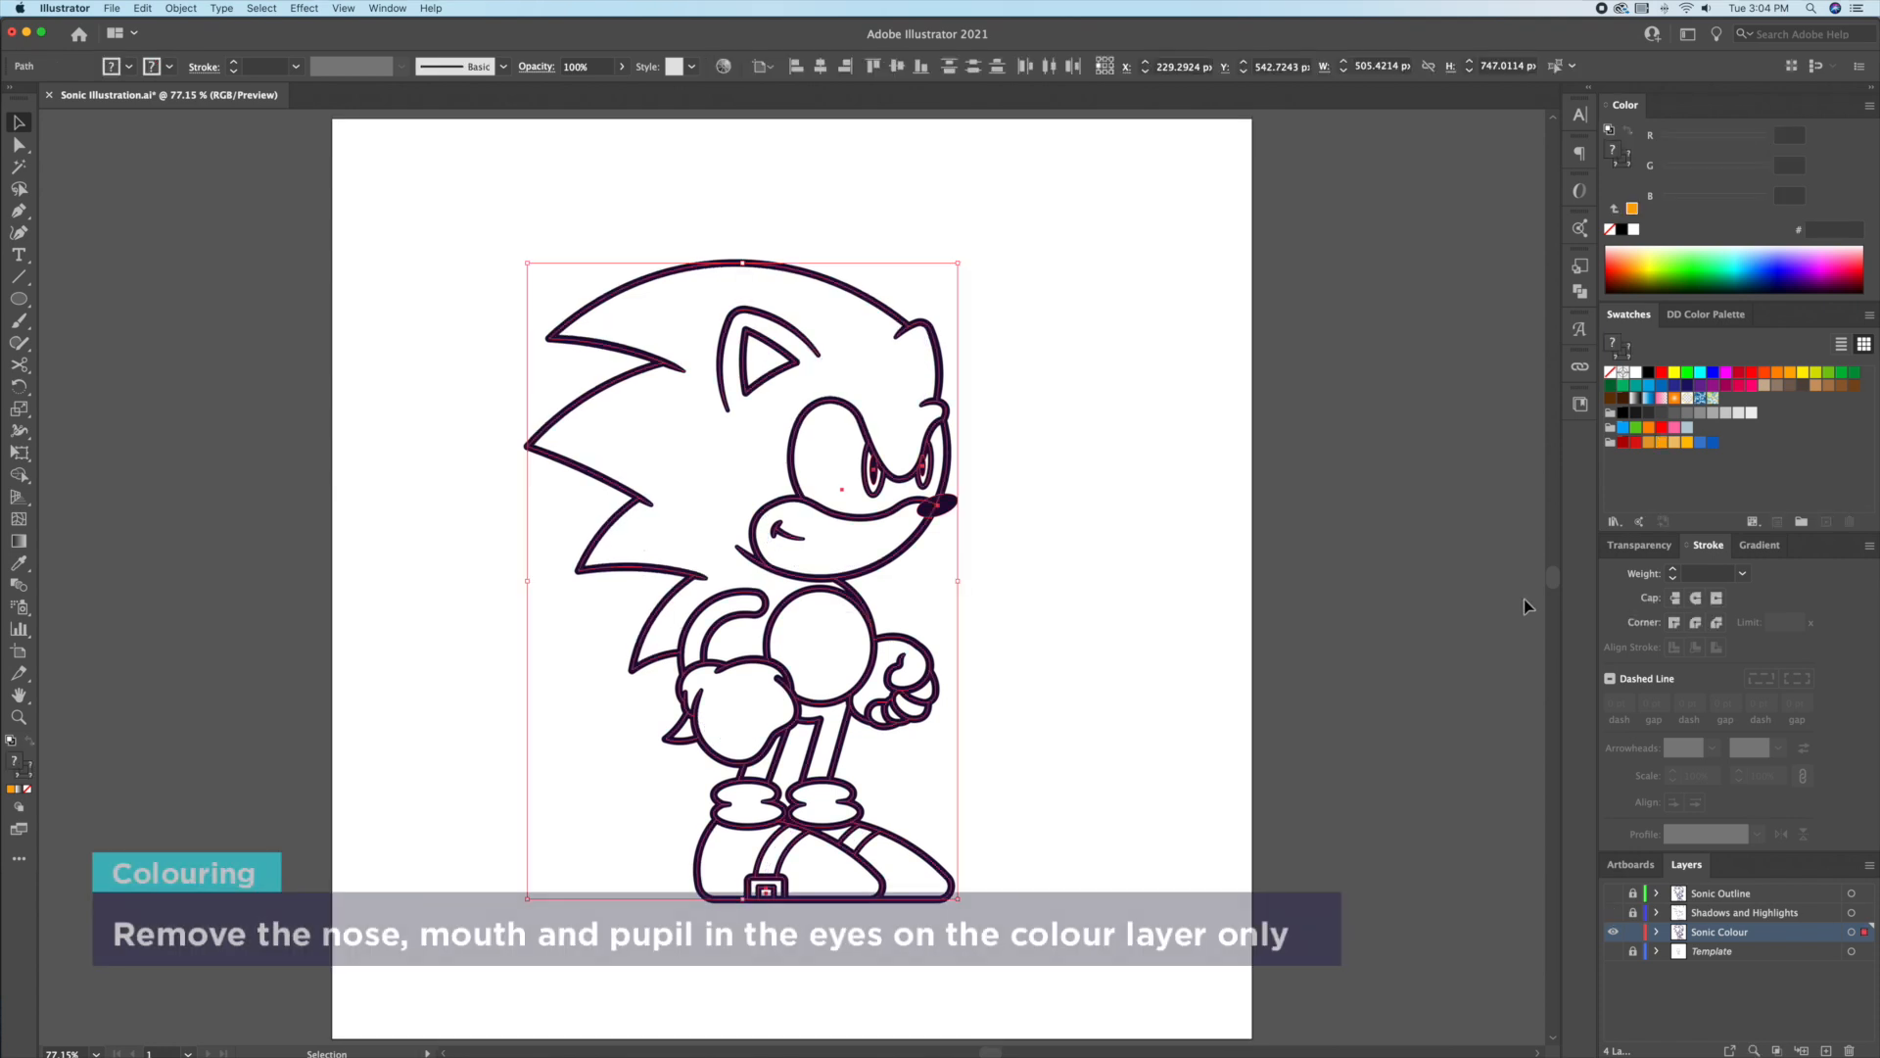
Step: Delete the nose, both pupils and the mouth line from the copy, then select all
key(super+z)
scroll(1014, 539, down, 1)
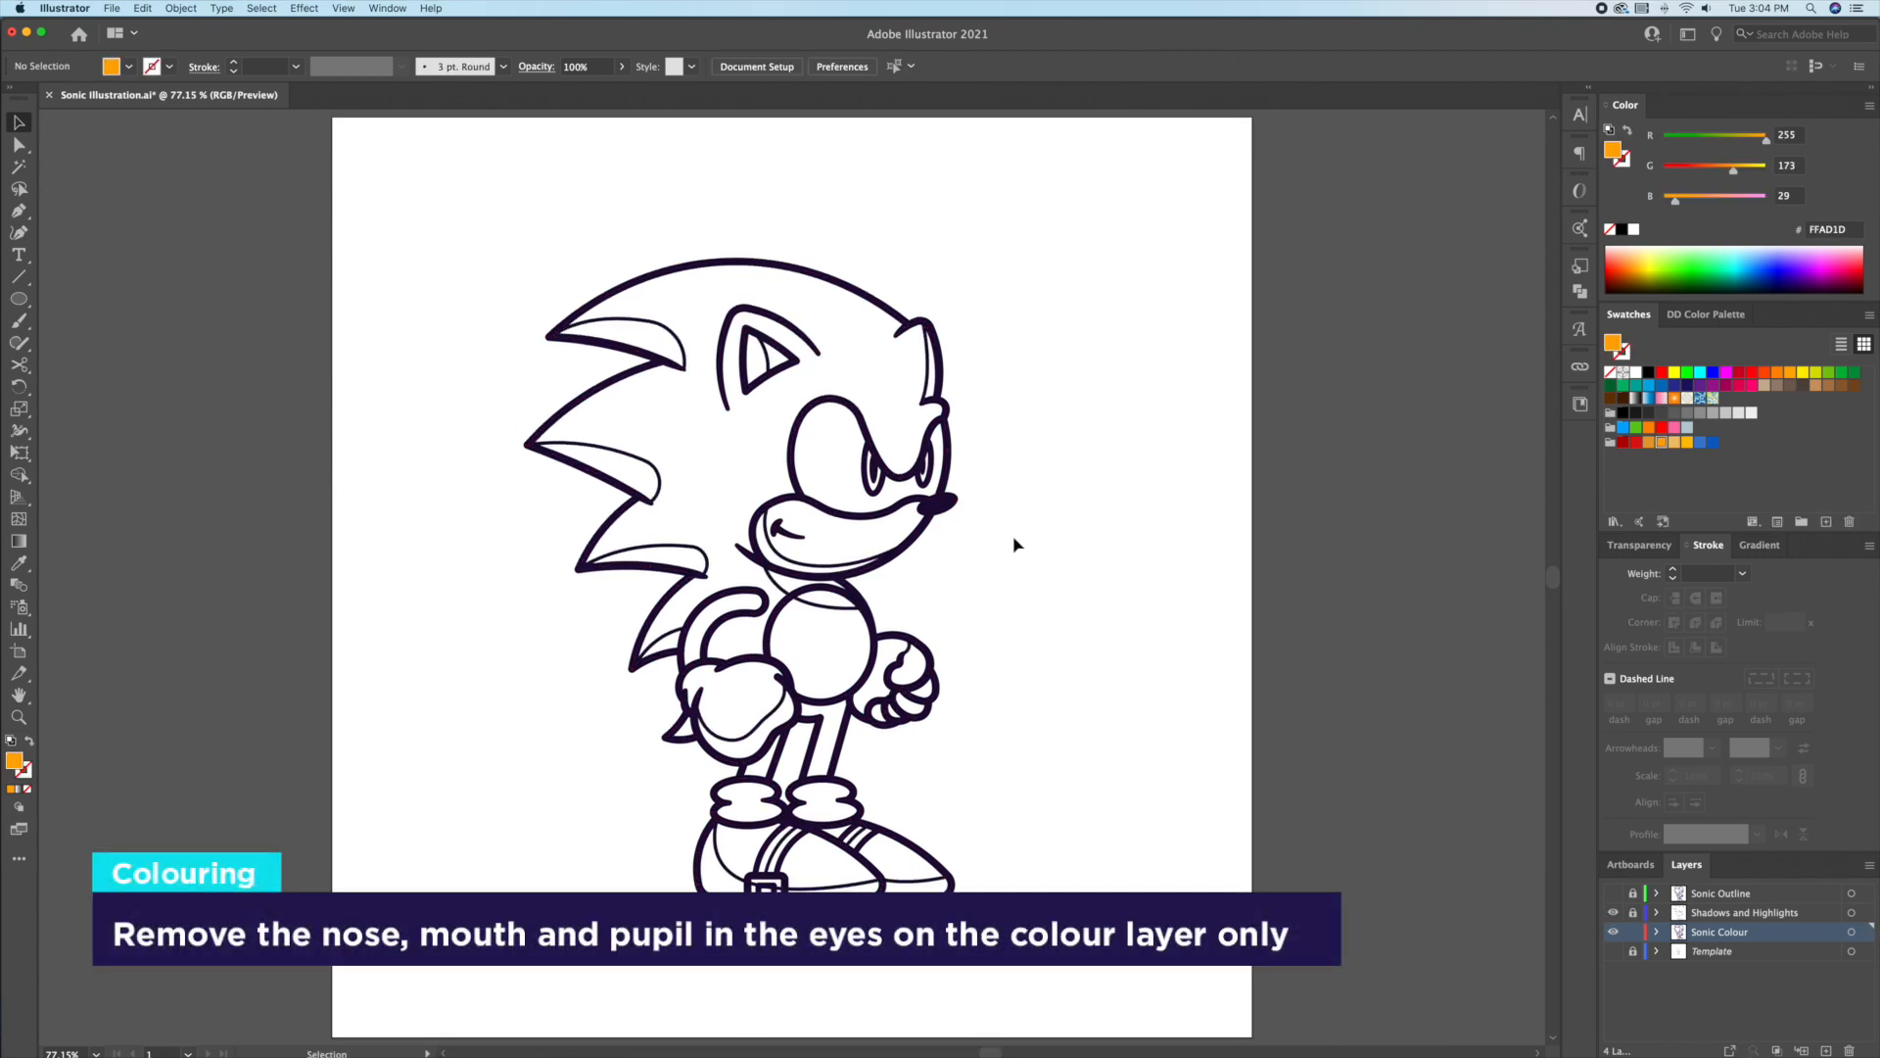
click(941, 503)
key(Delete)
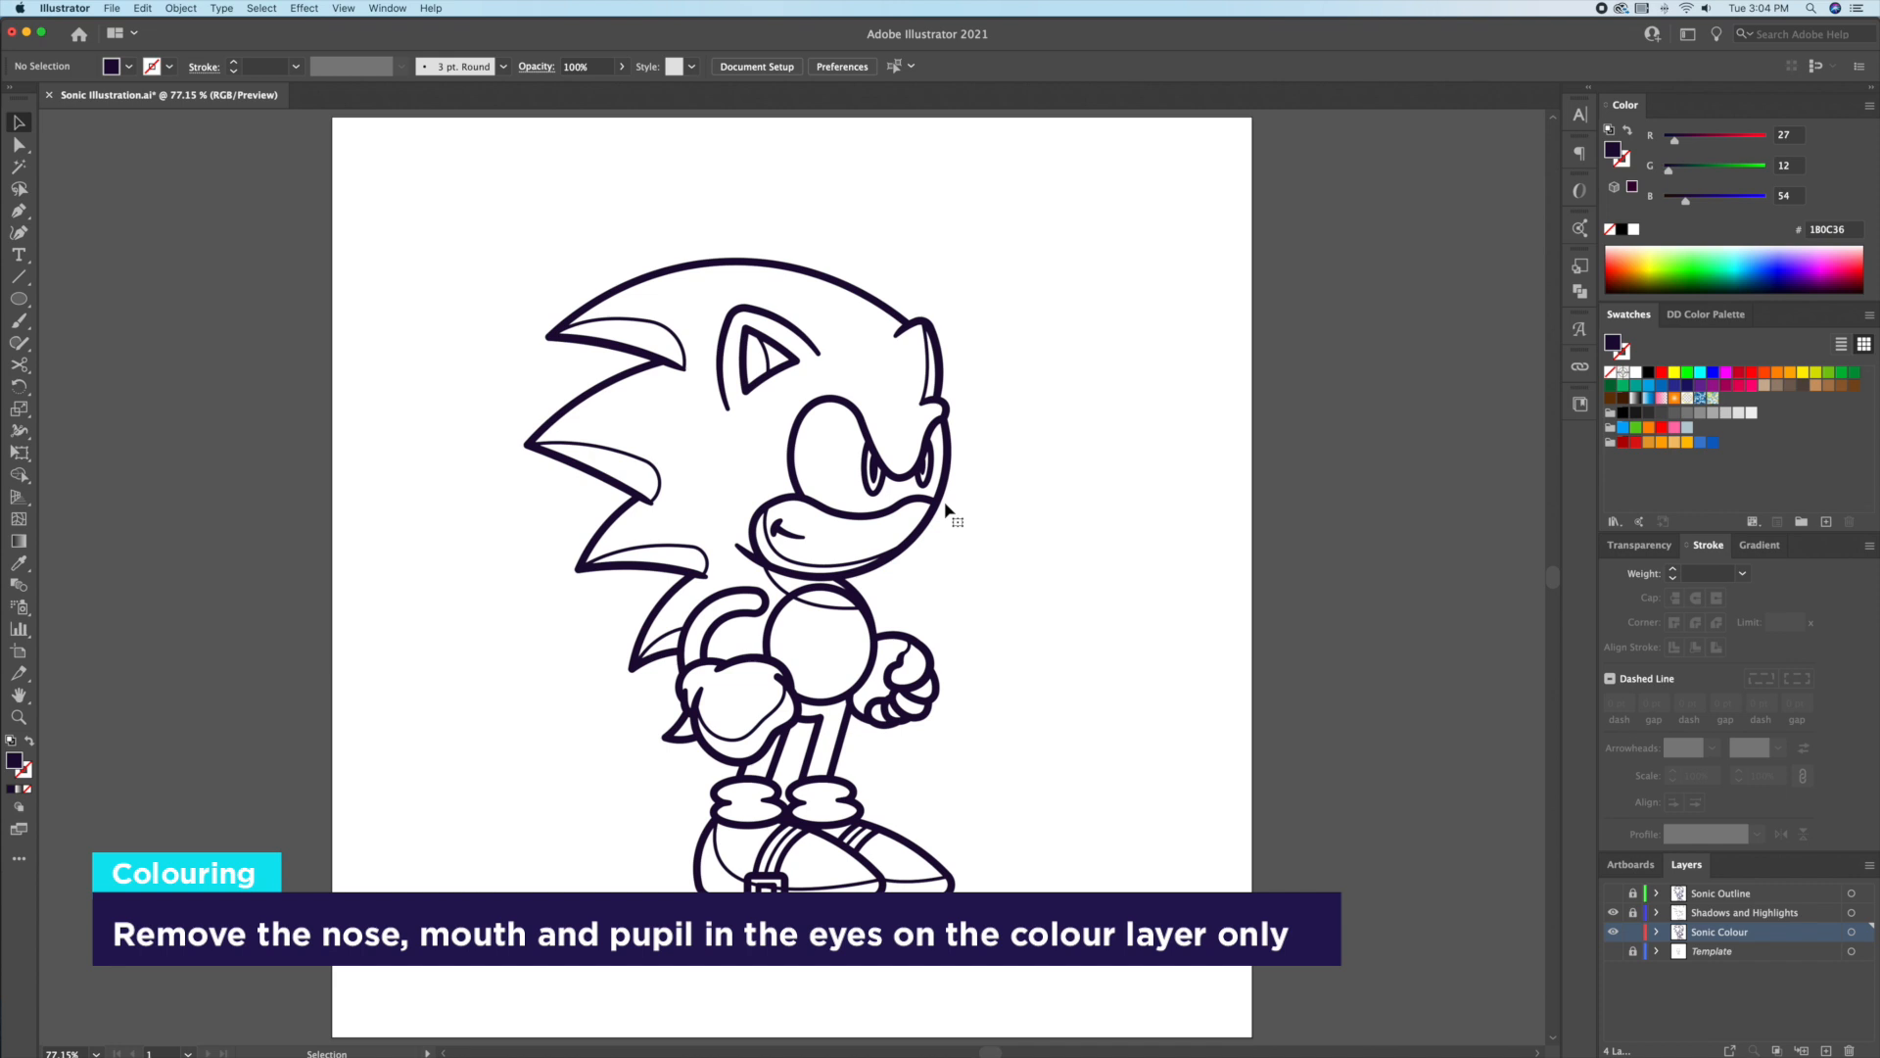
click(872, 475)
shift+click(925, 470)
key(Delete)
click(797, 535)
key(Delete)
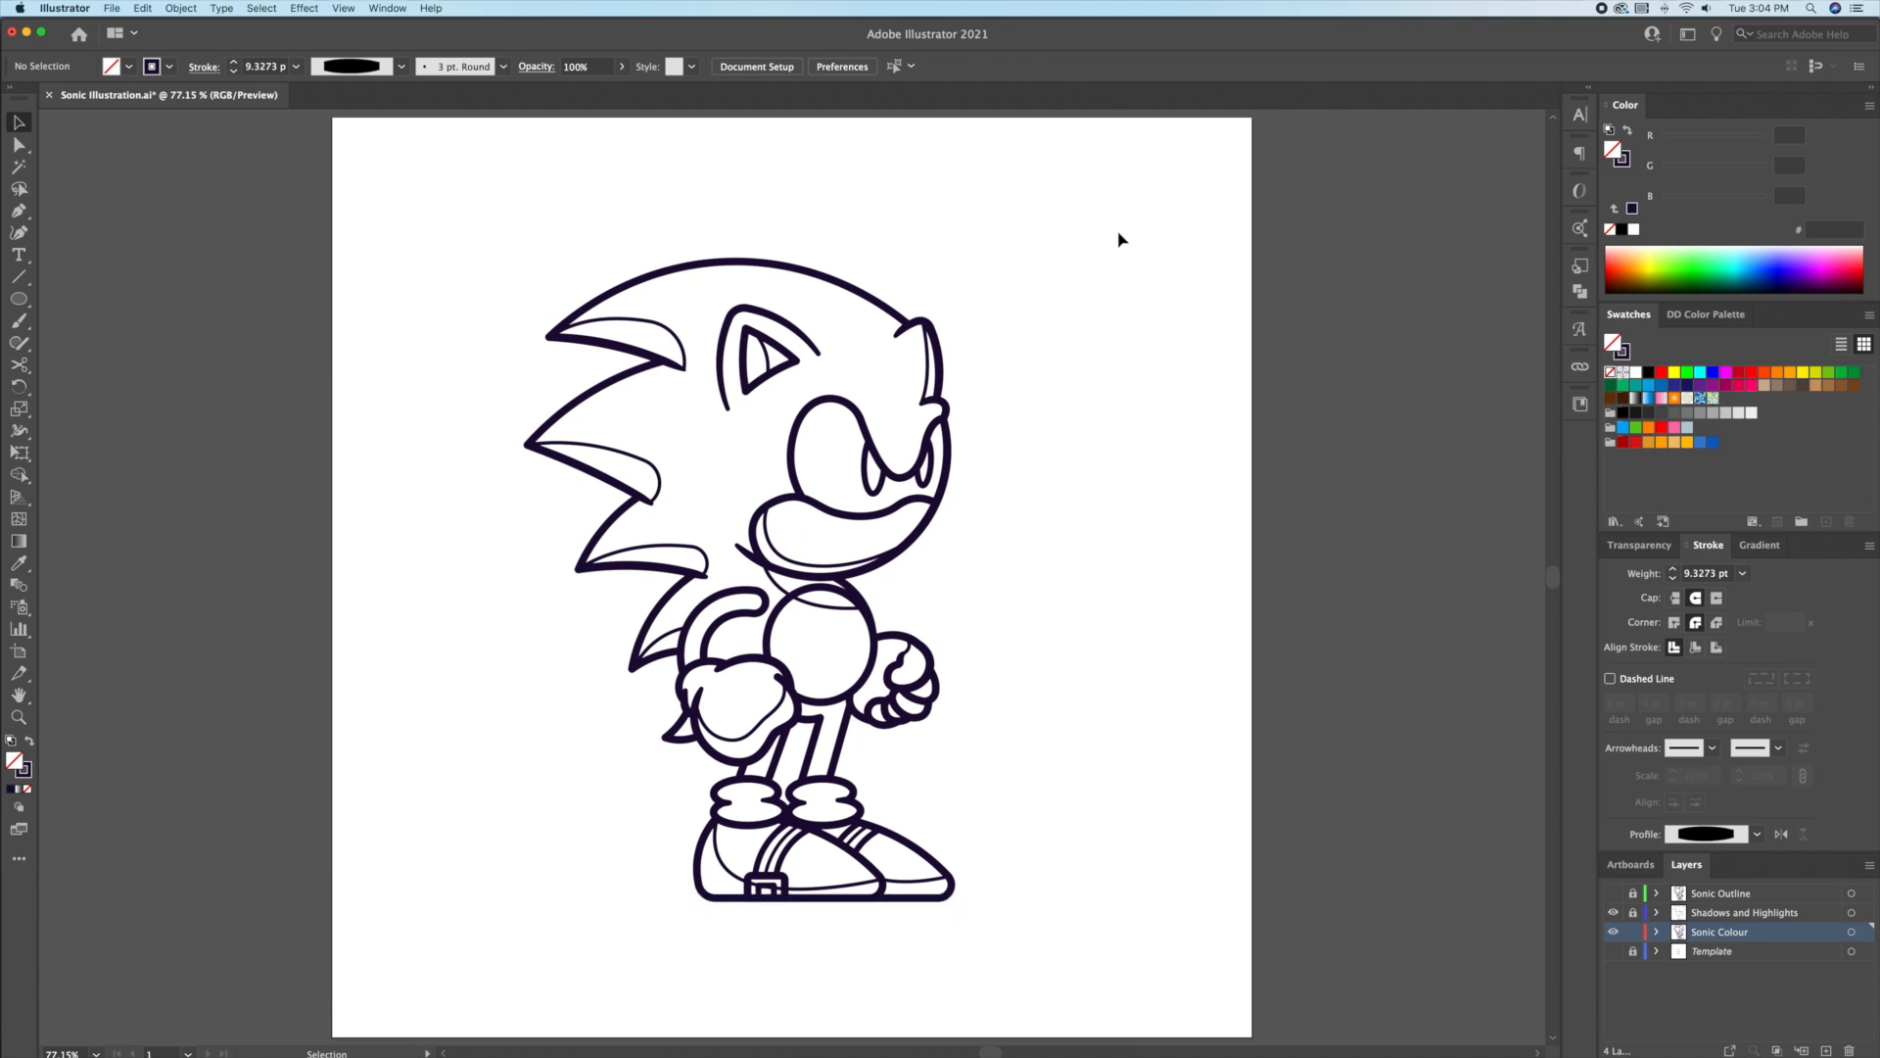
click(1613, 929)
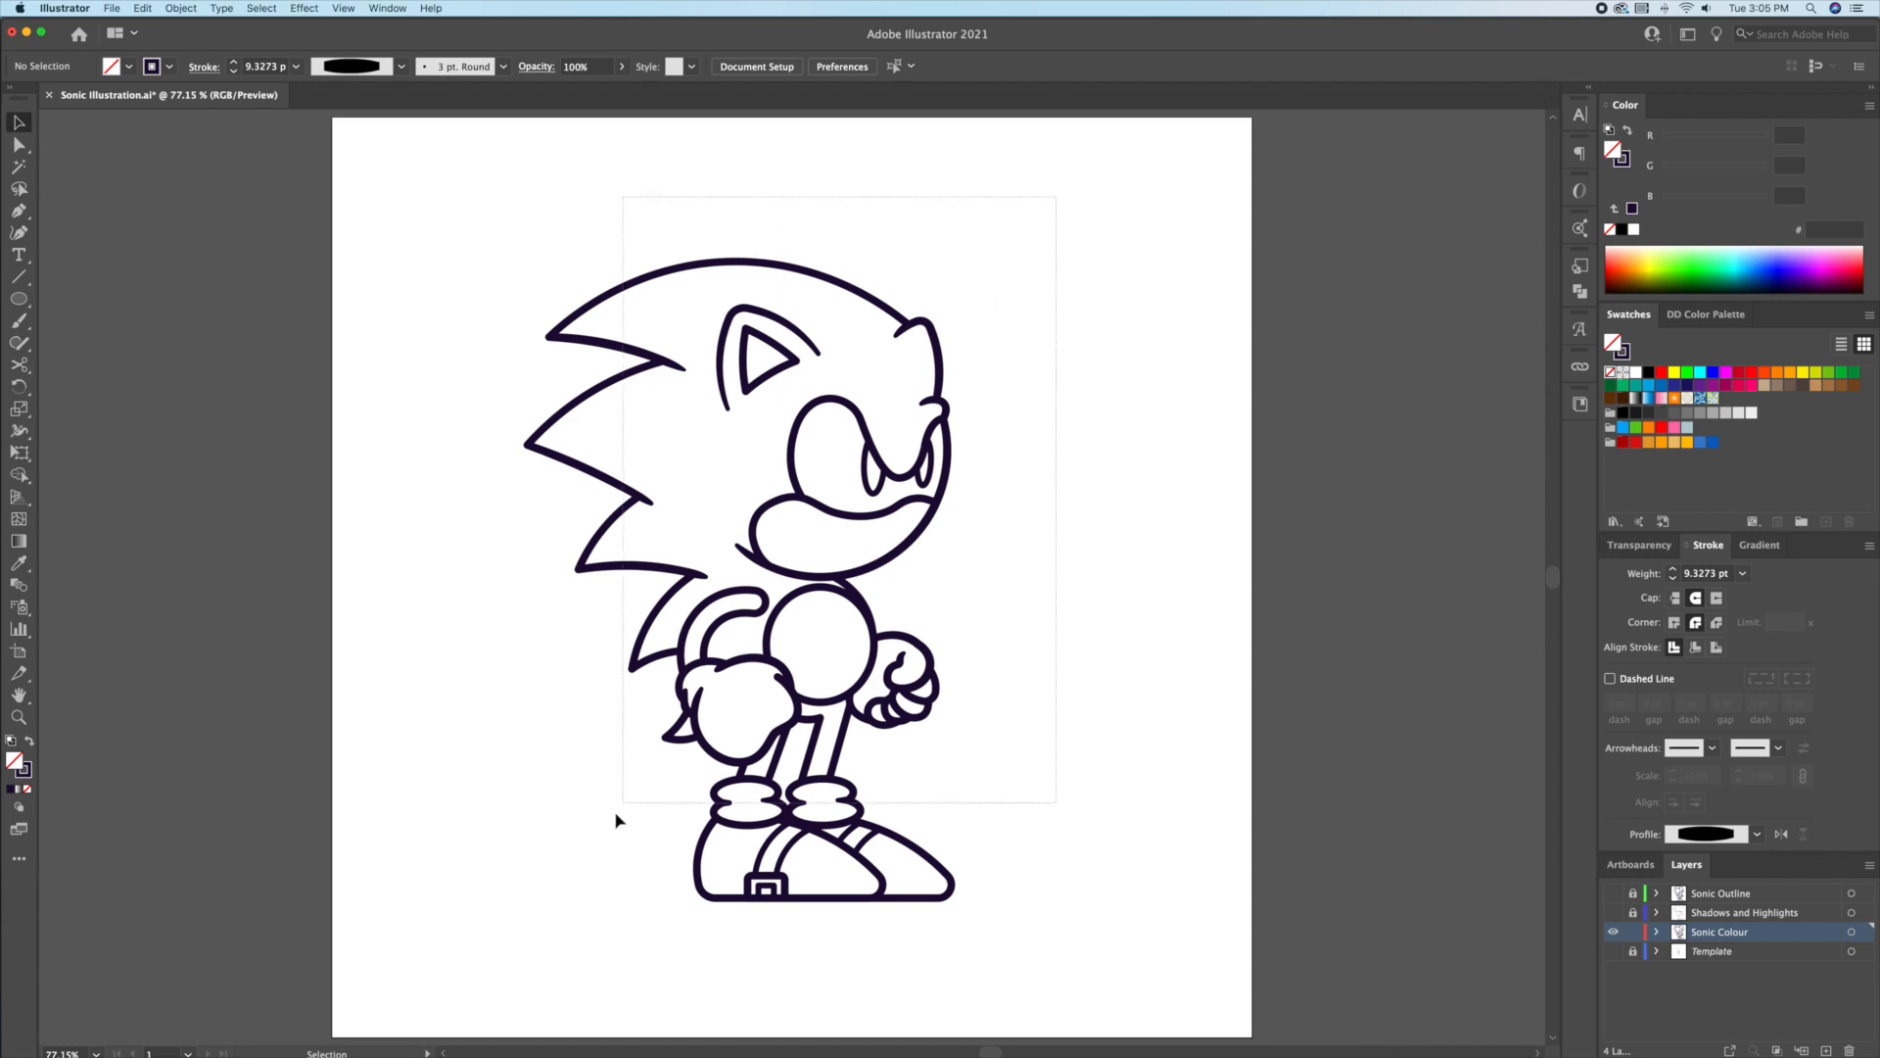
key(super+a)
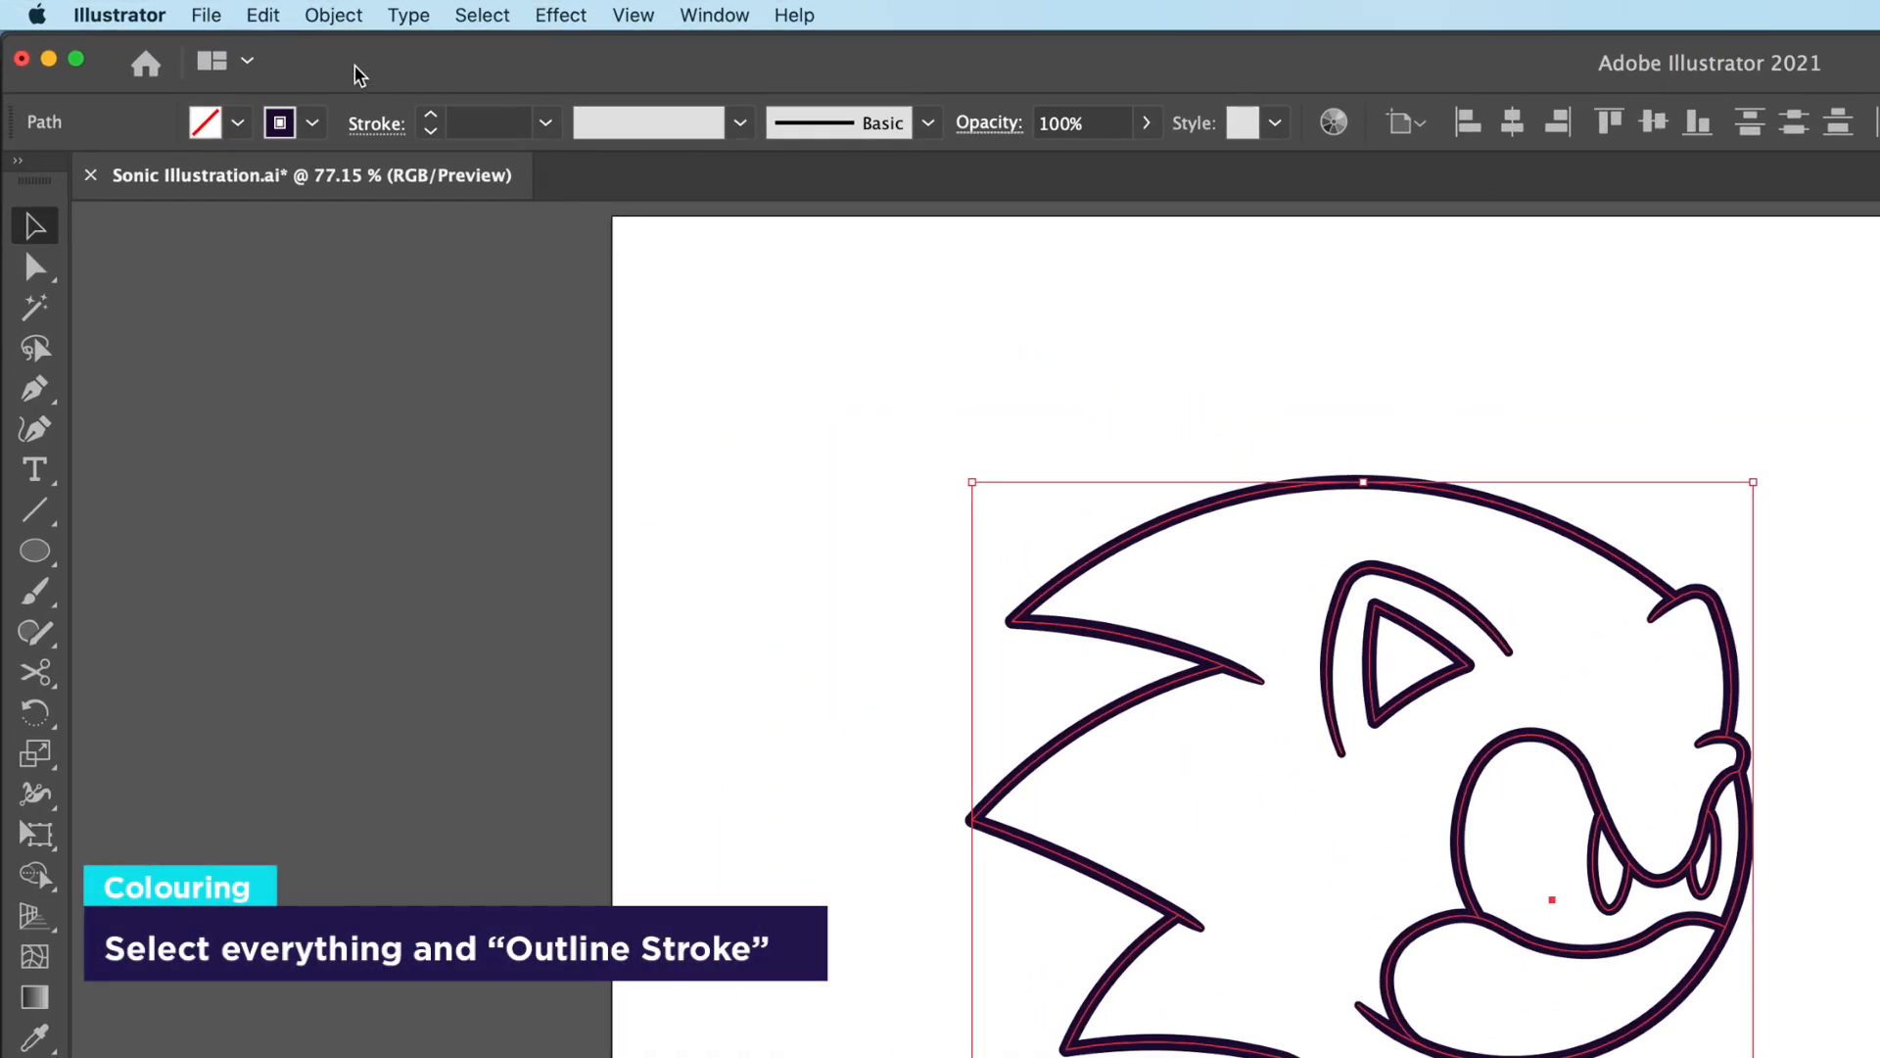
Step: Convert all strokes of the copied outline to filled shapes with Outline Stroke
click(334, 22)
mouse_move(441, 617)
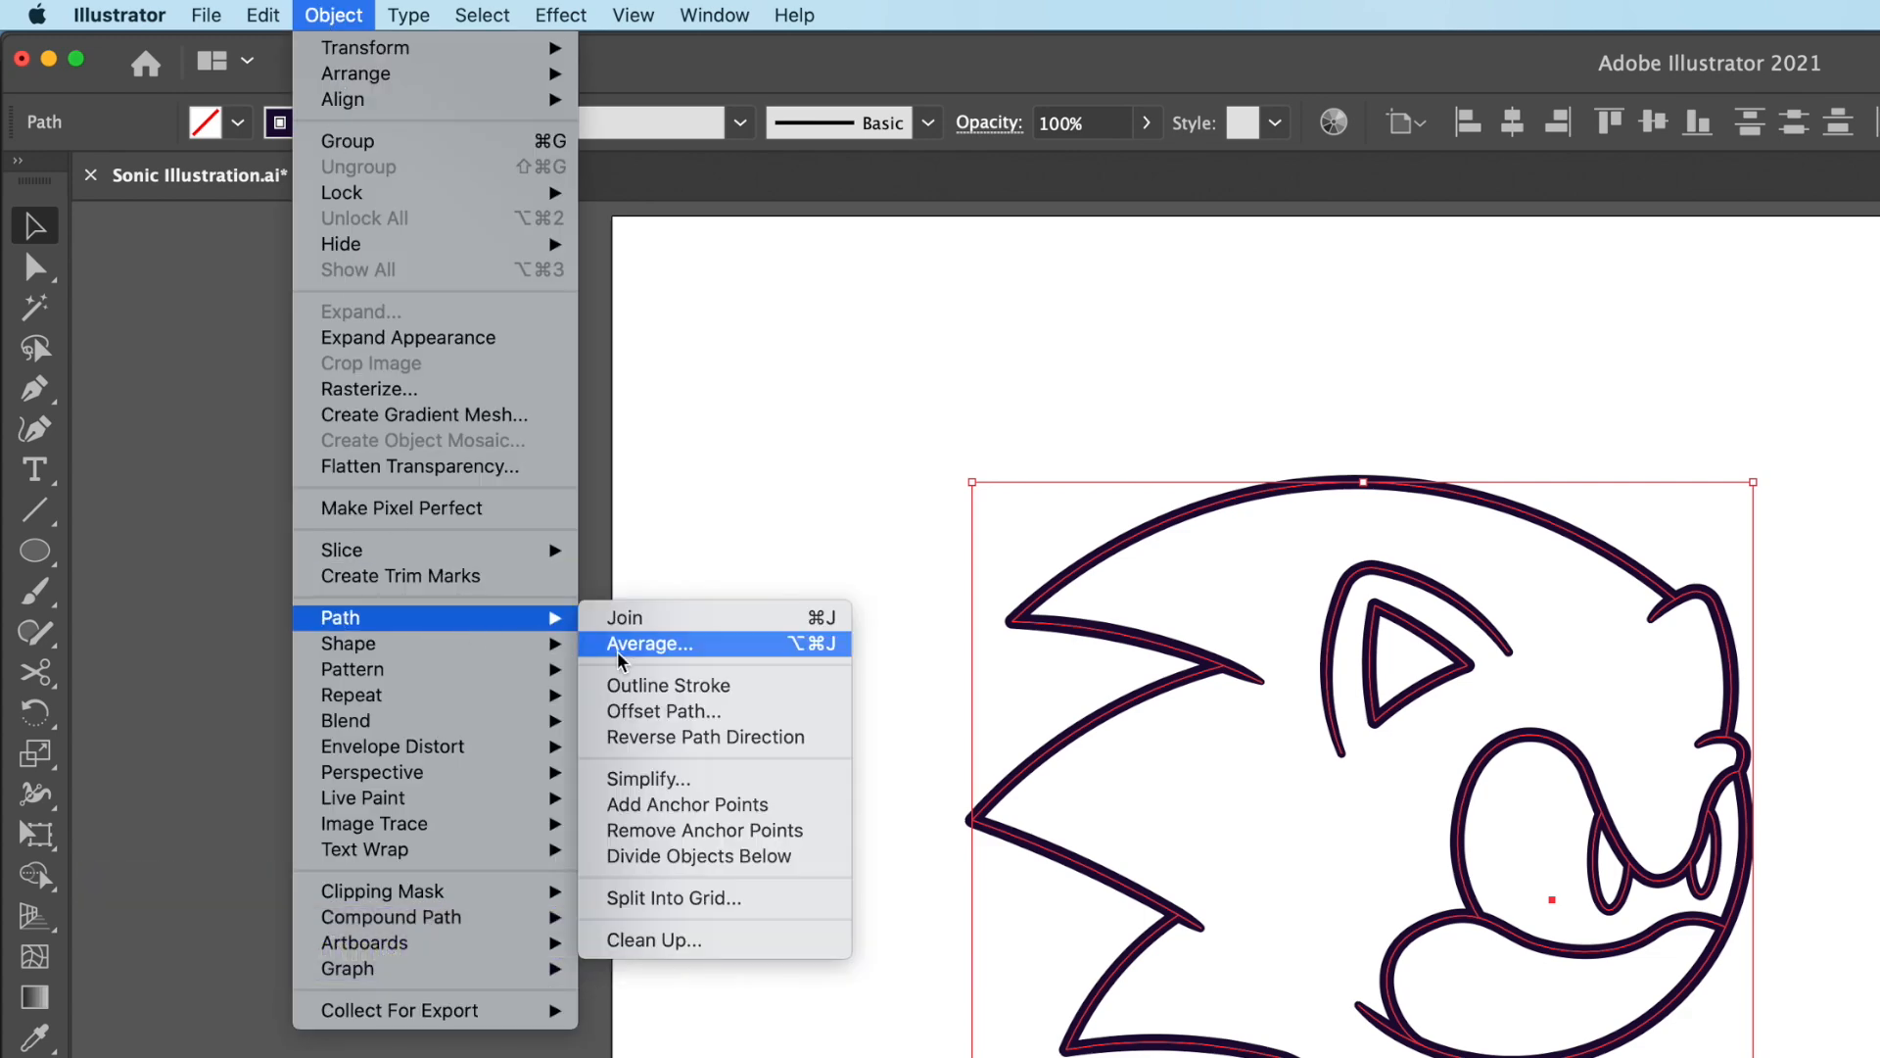
click(658, 685)
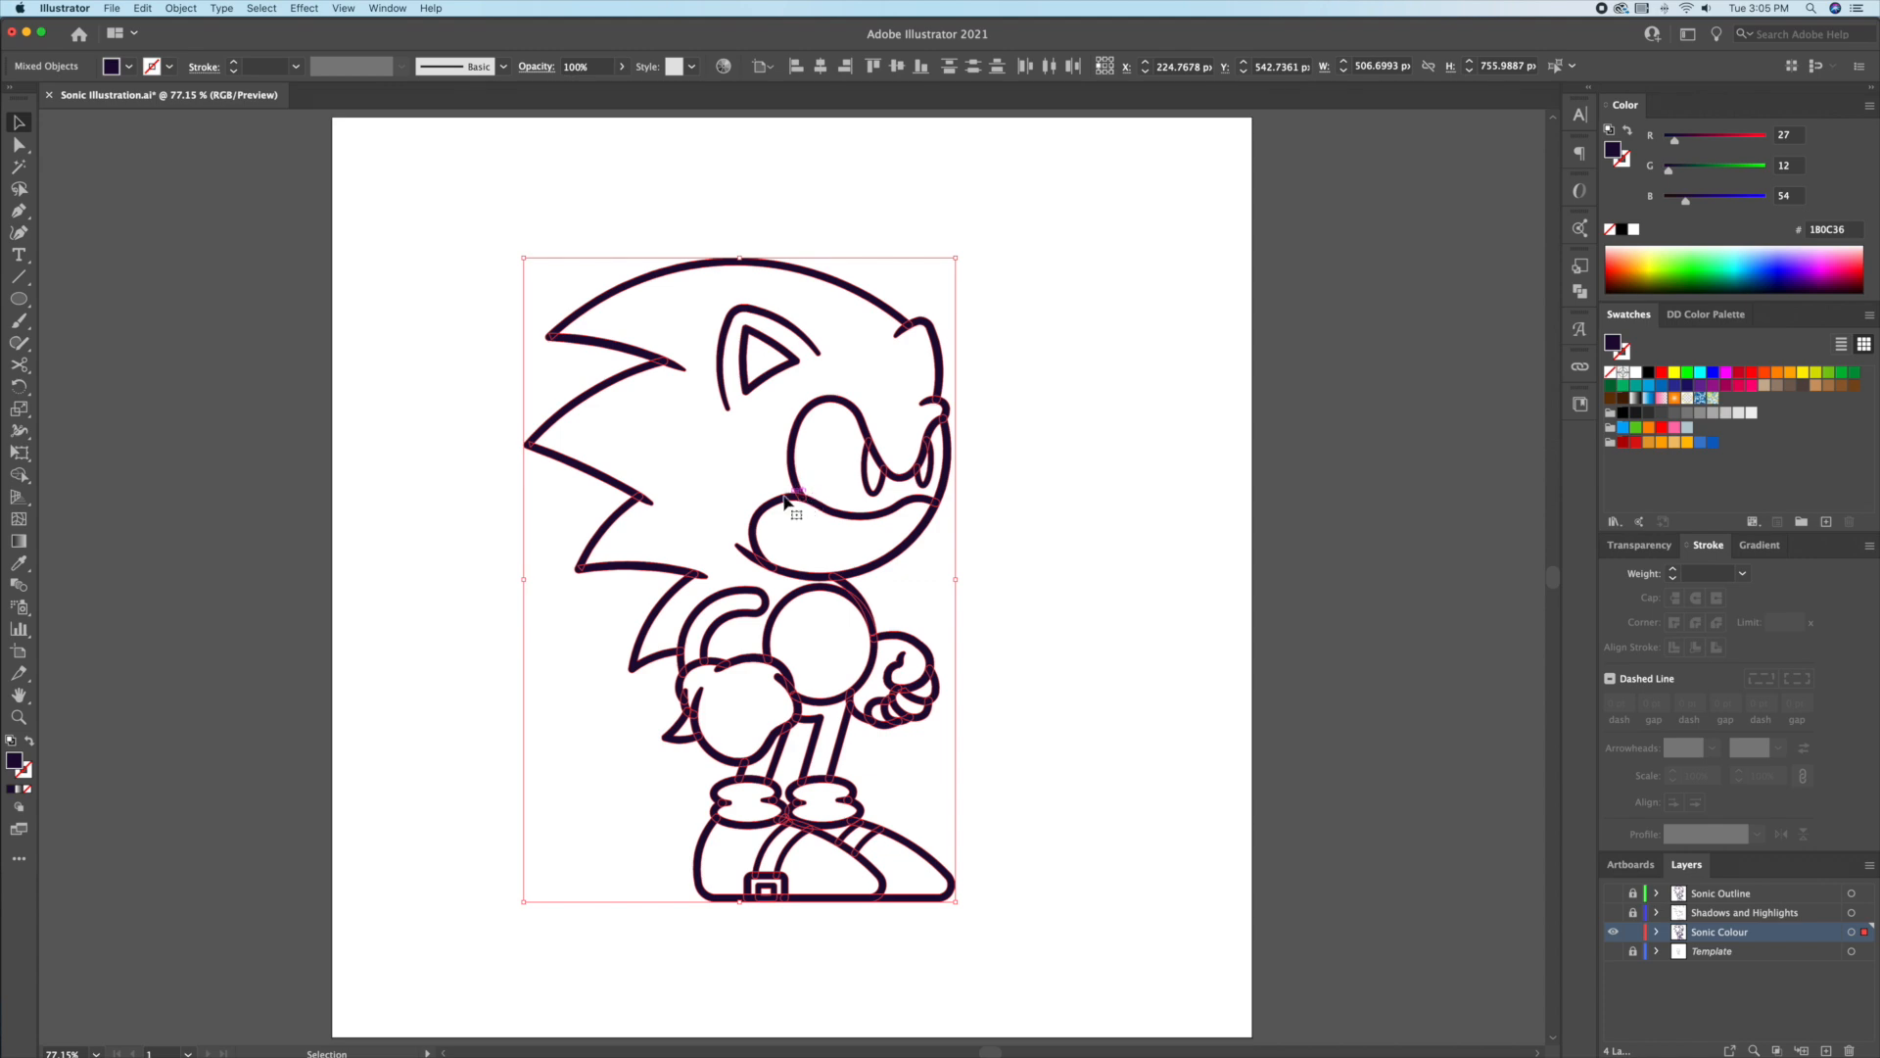
key(z)
drag(717, 492, 1082, 531)
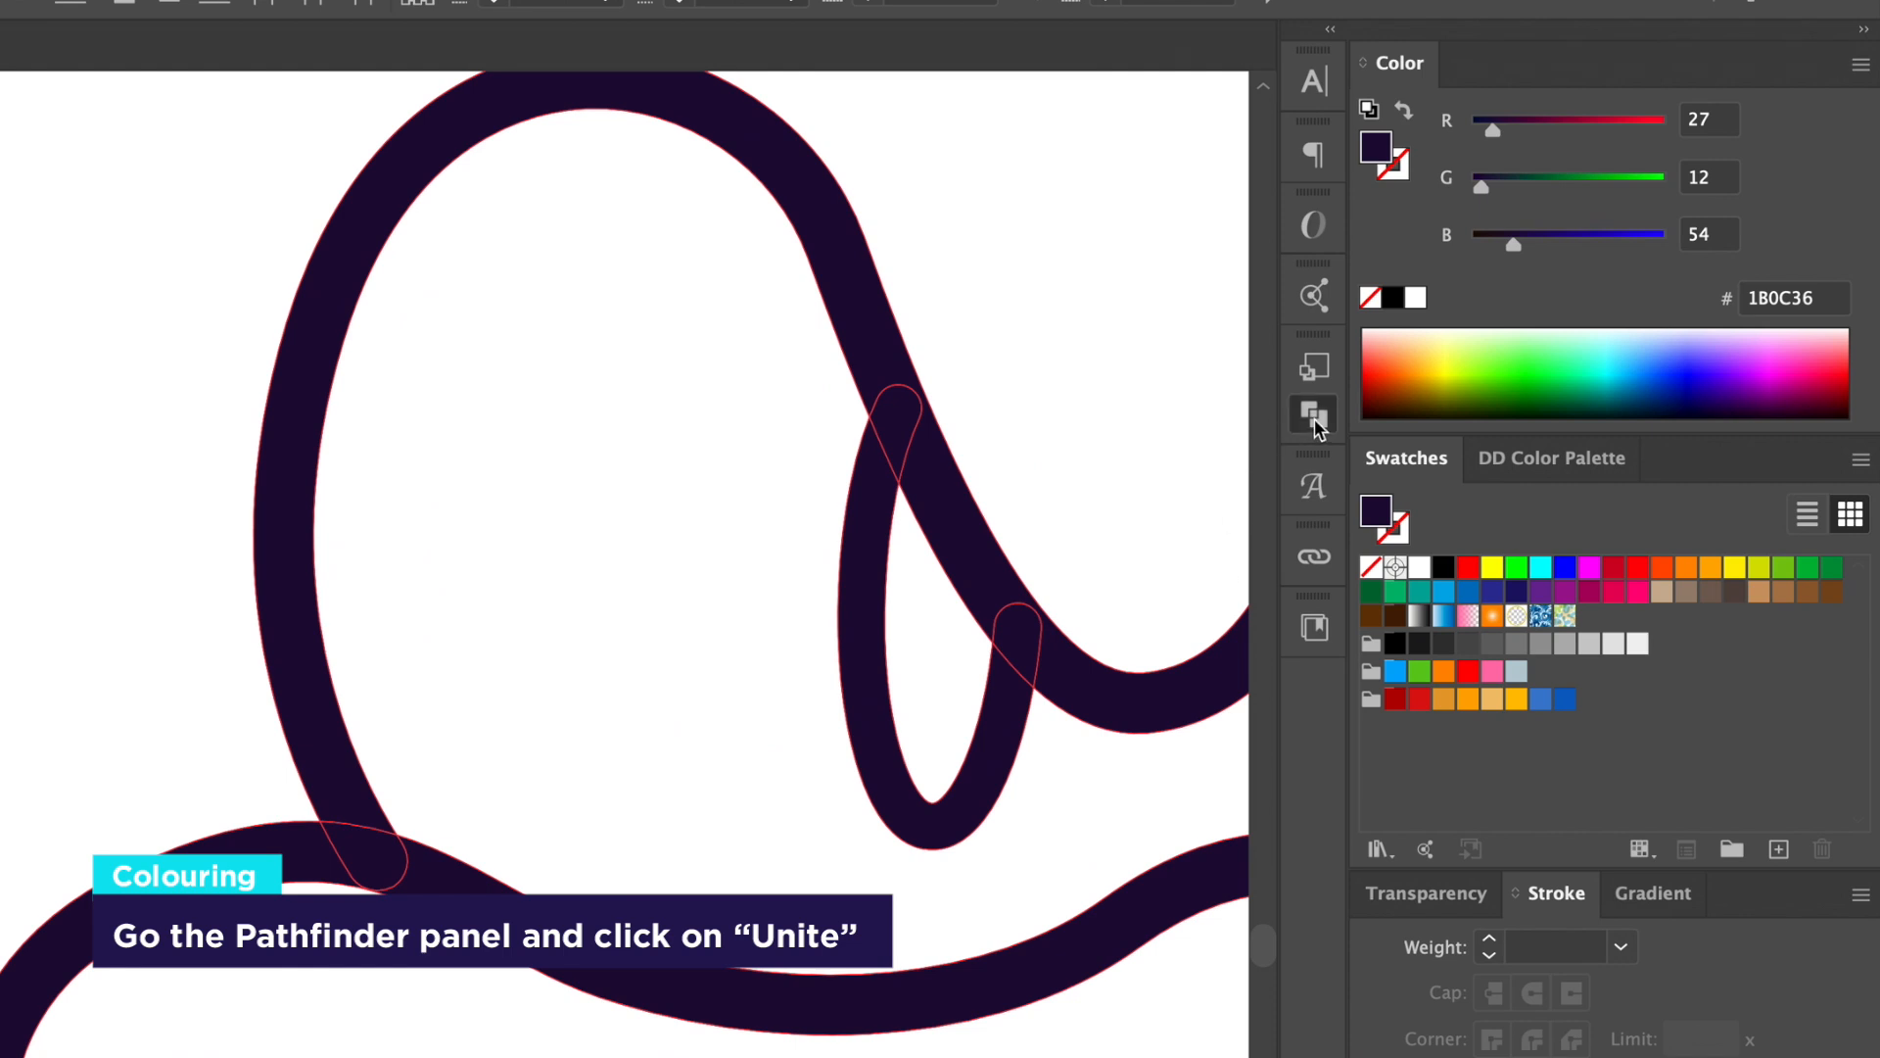
Step: Unite the shapes with Pathfinder, ungroup, and release the compound path into a solid silhouette
click(1314, 415)
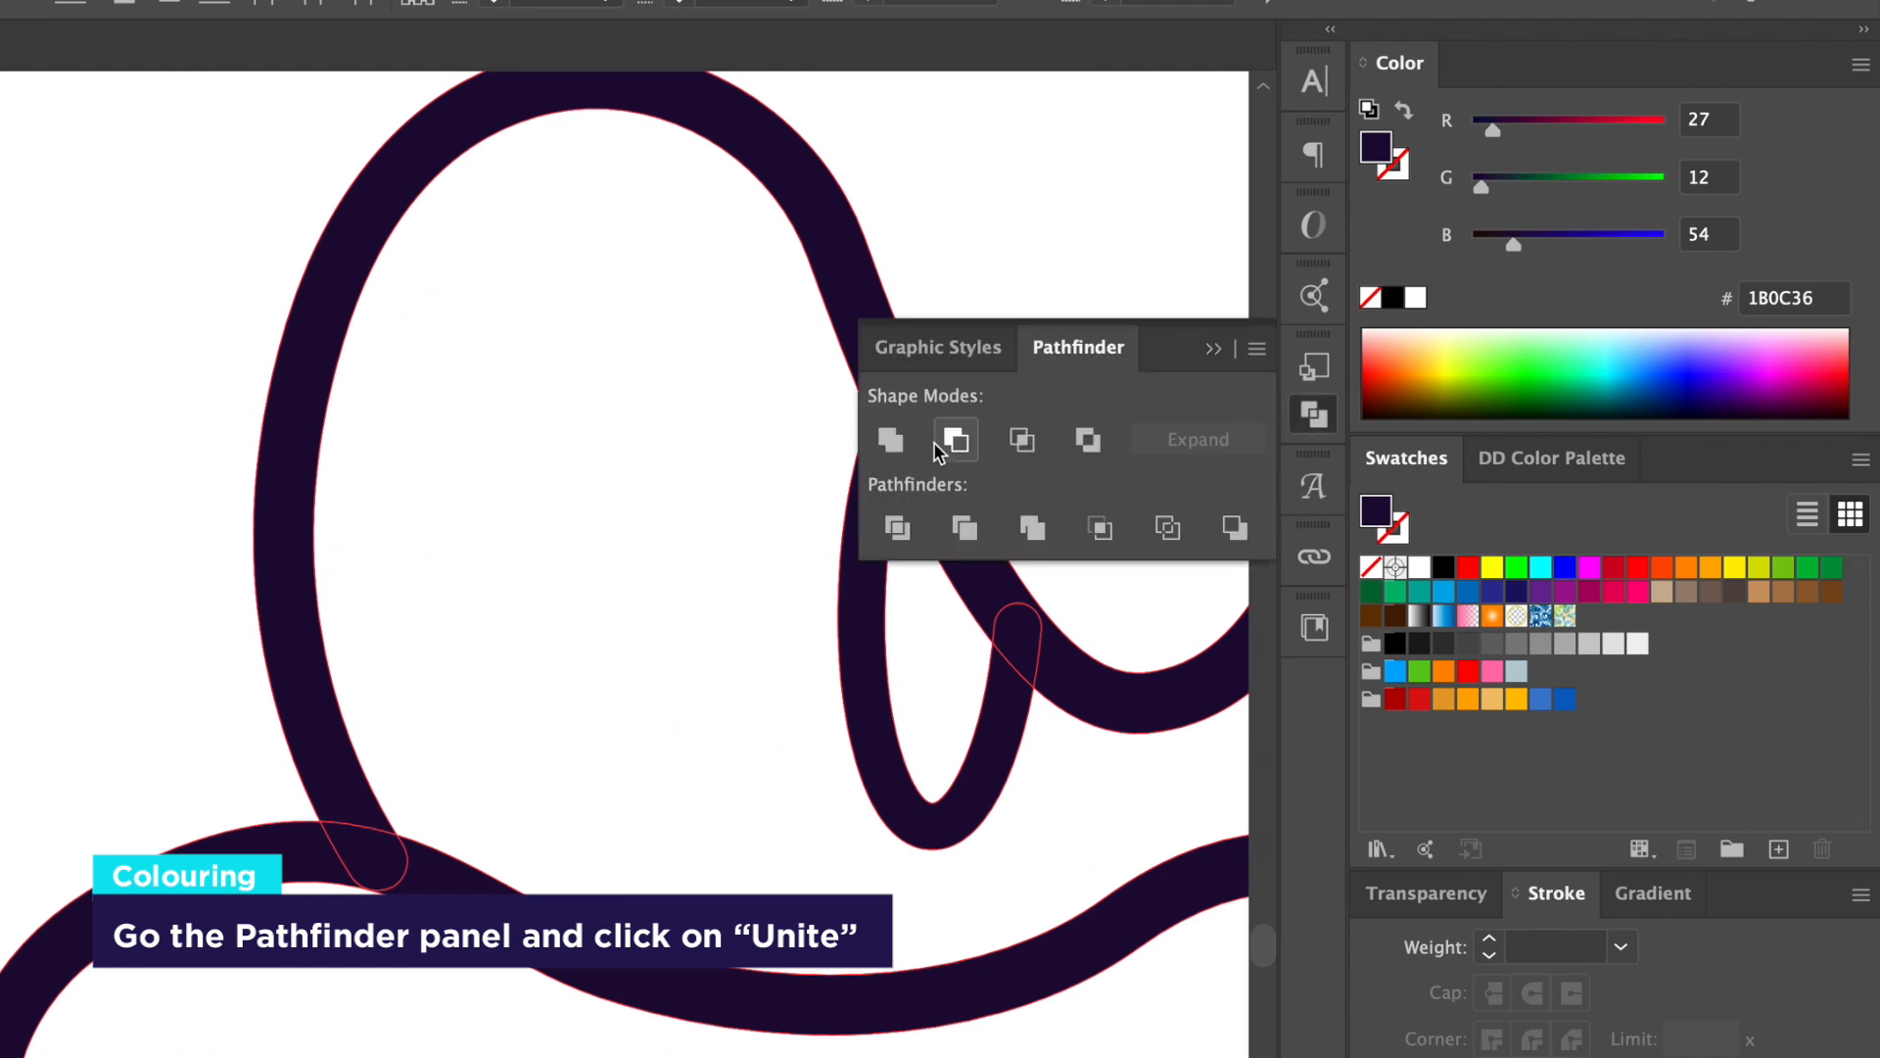
click(890, 441)
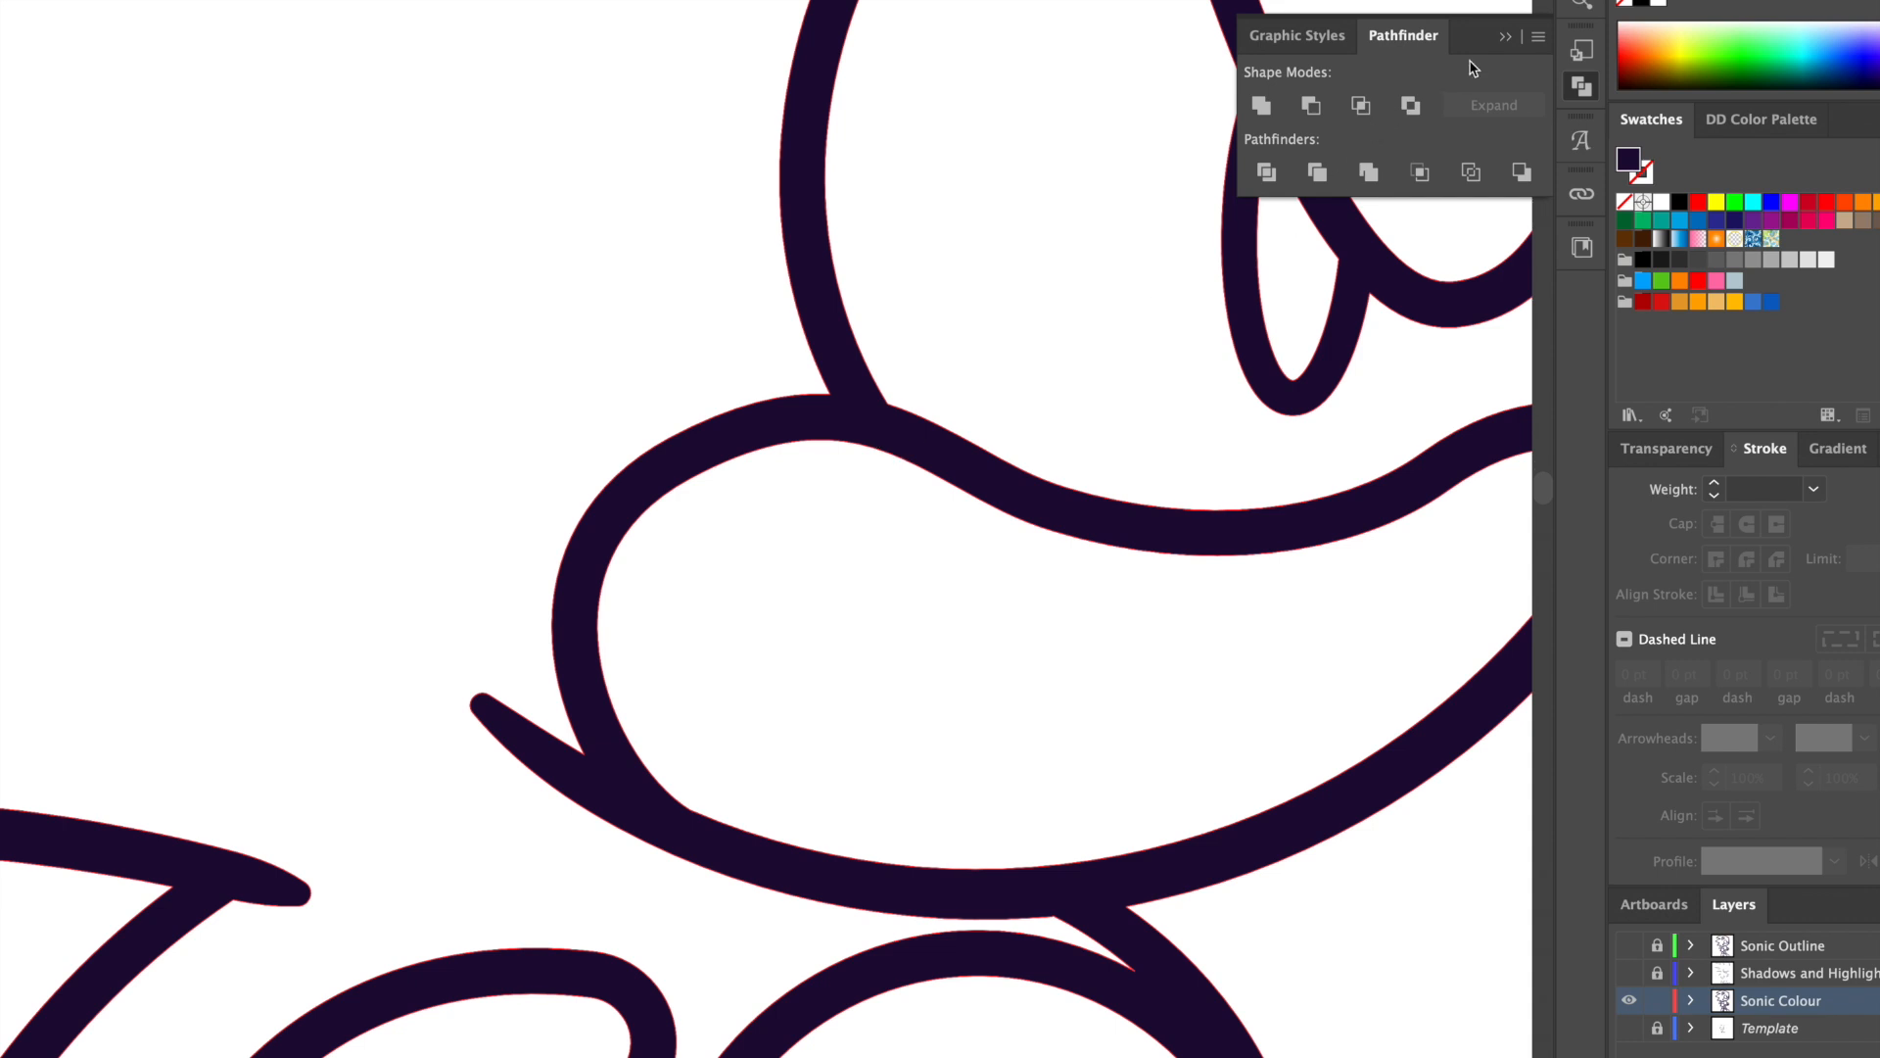
click(1508, 40)
right_click(865, 413)
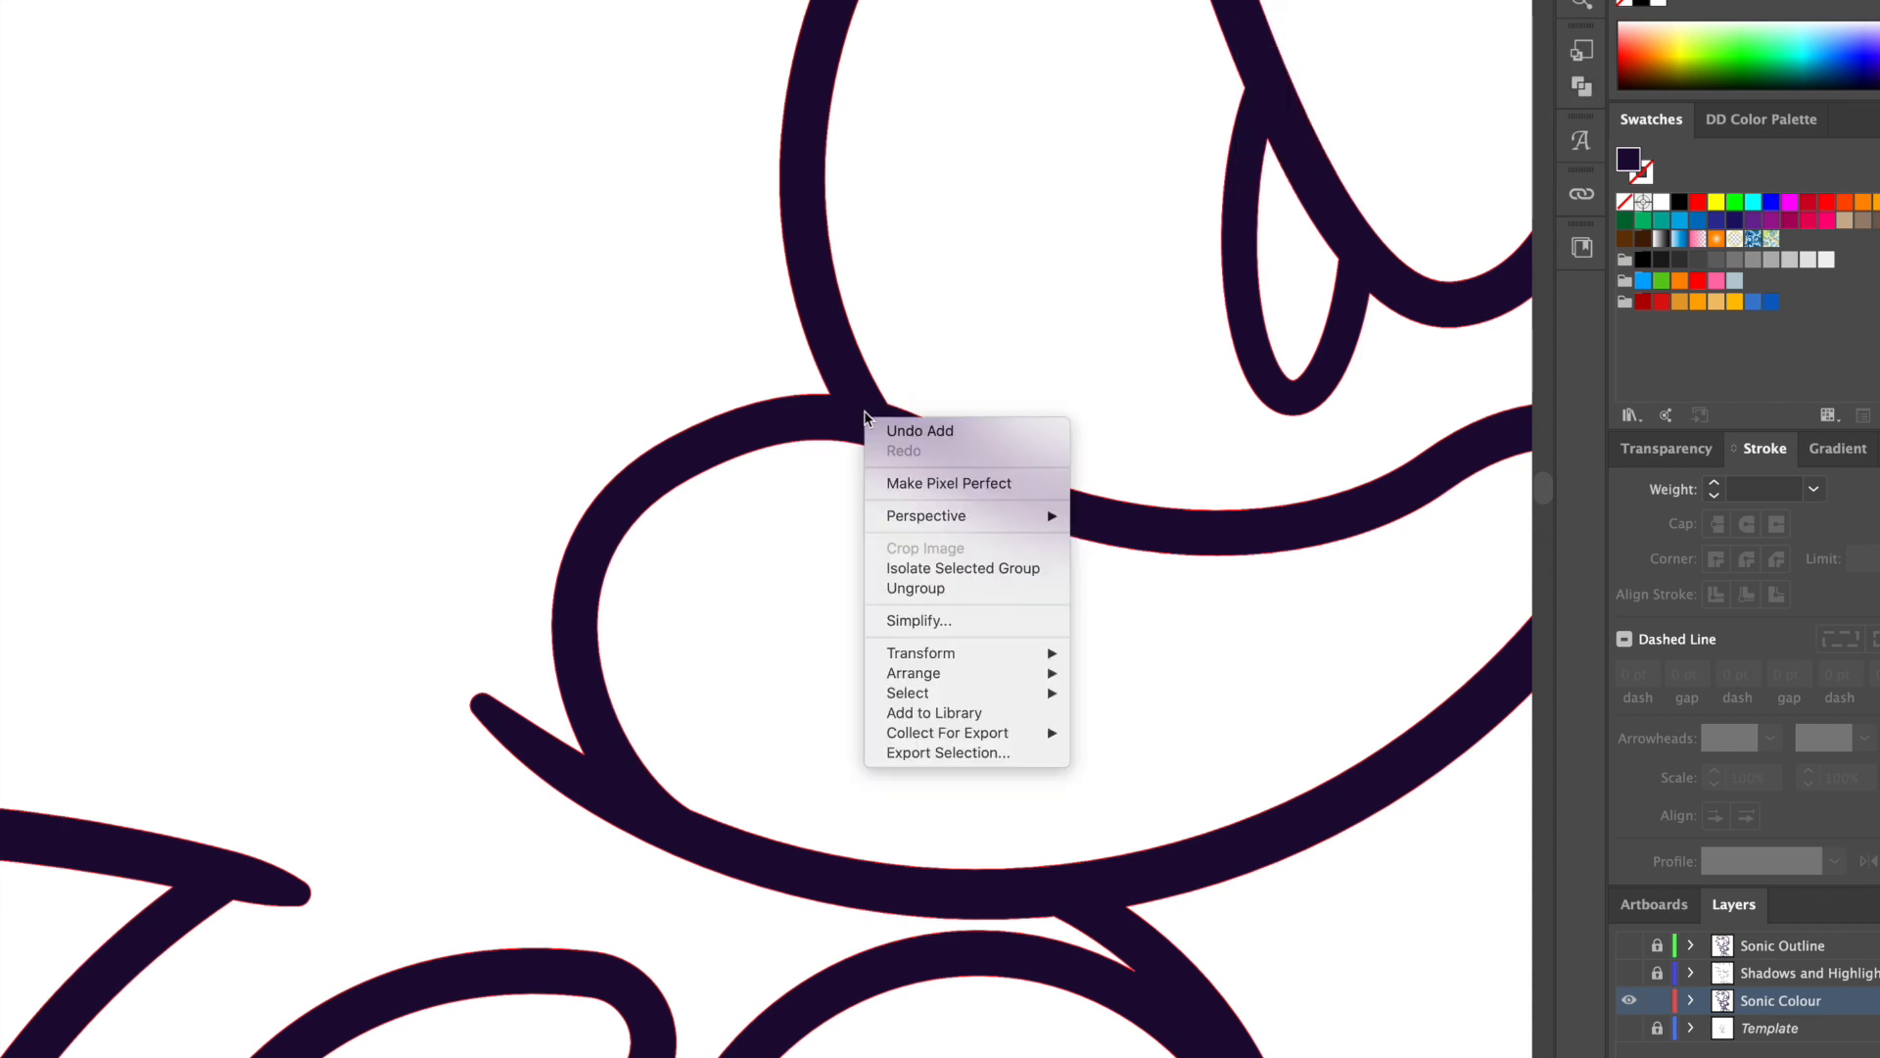
click(916, 589)
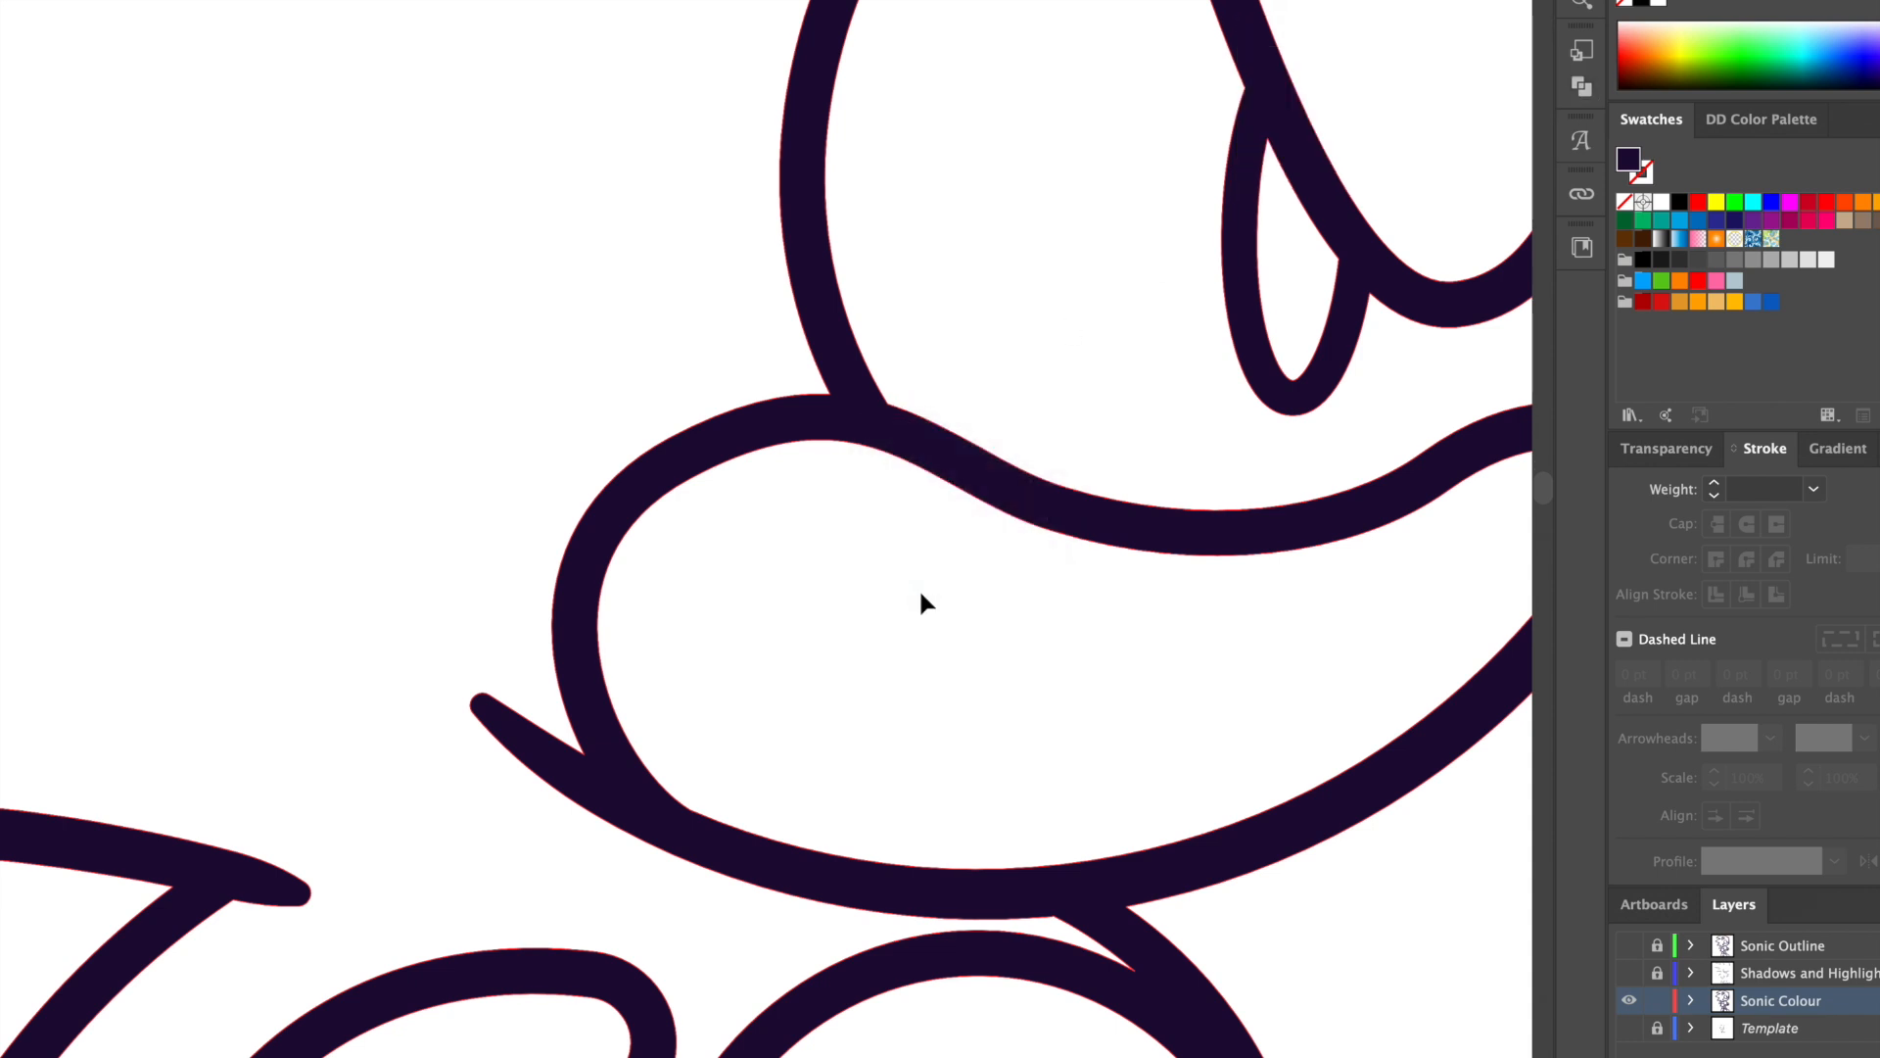
right_click(863, 432)
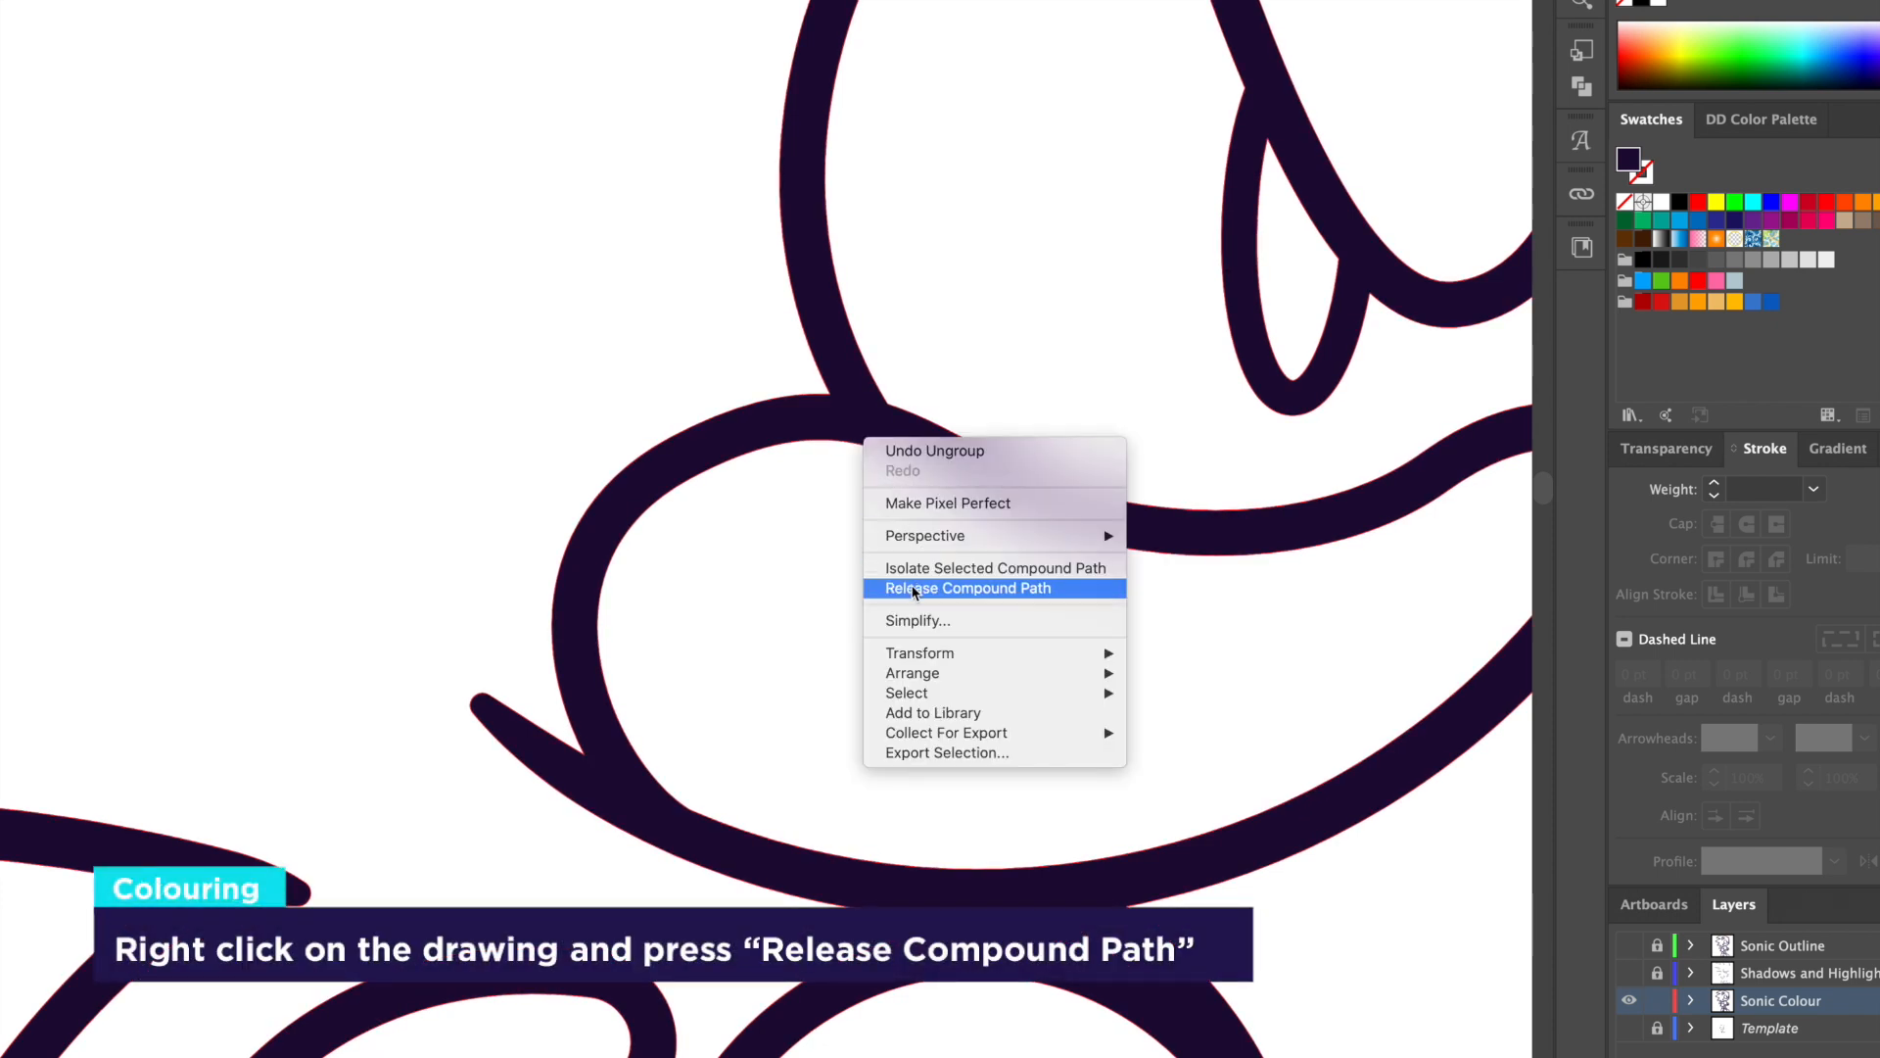
click(999, 589)
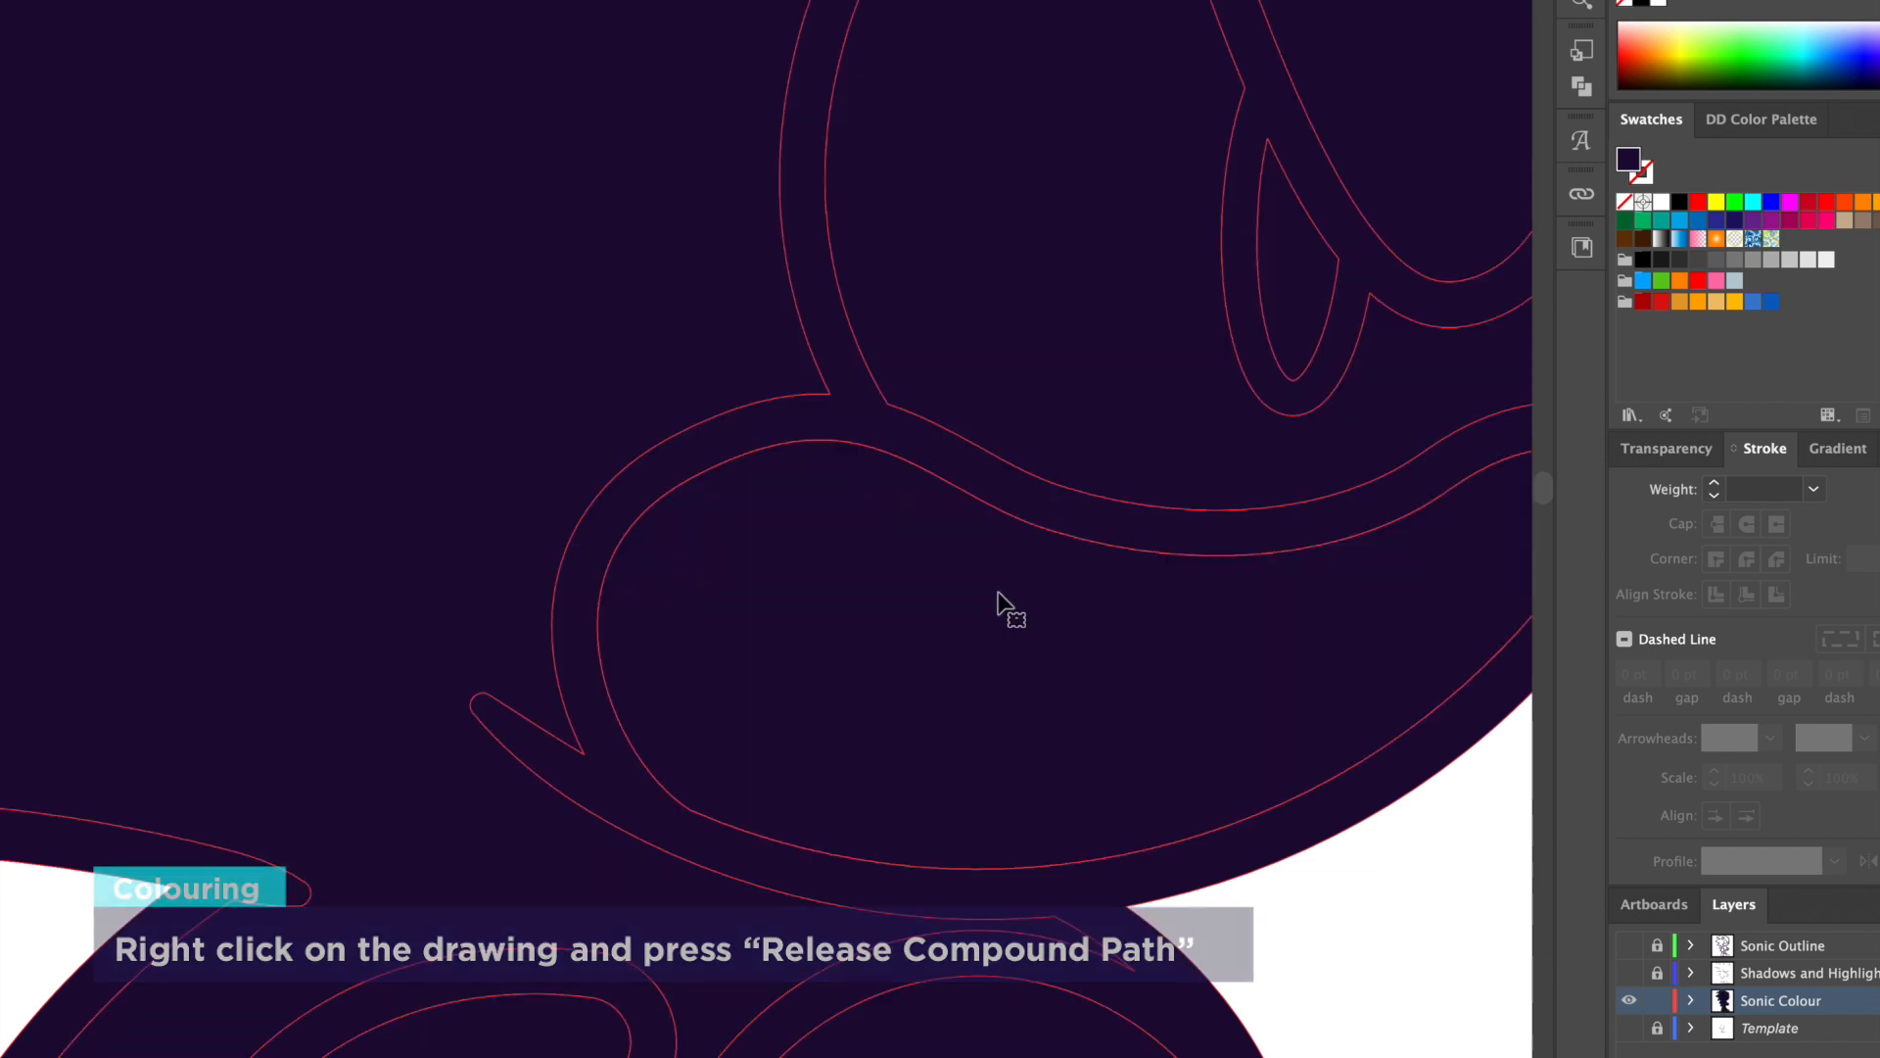
click(1395, 917)
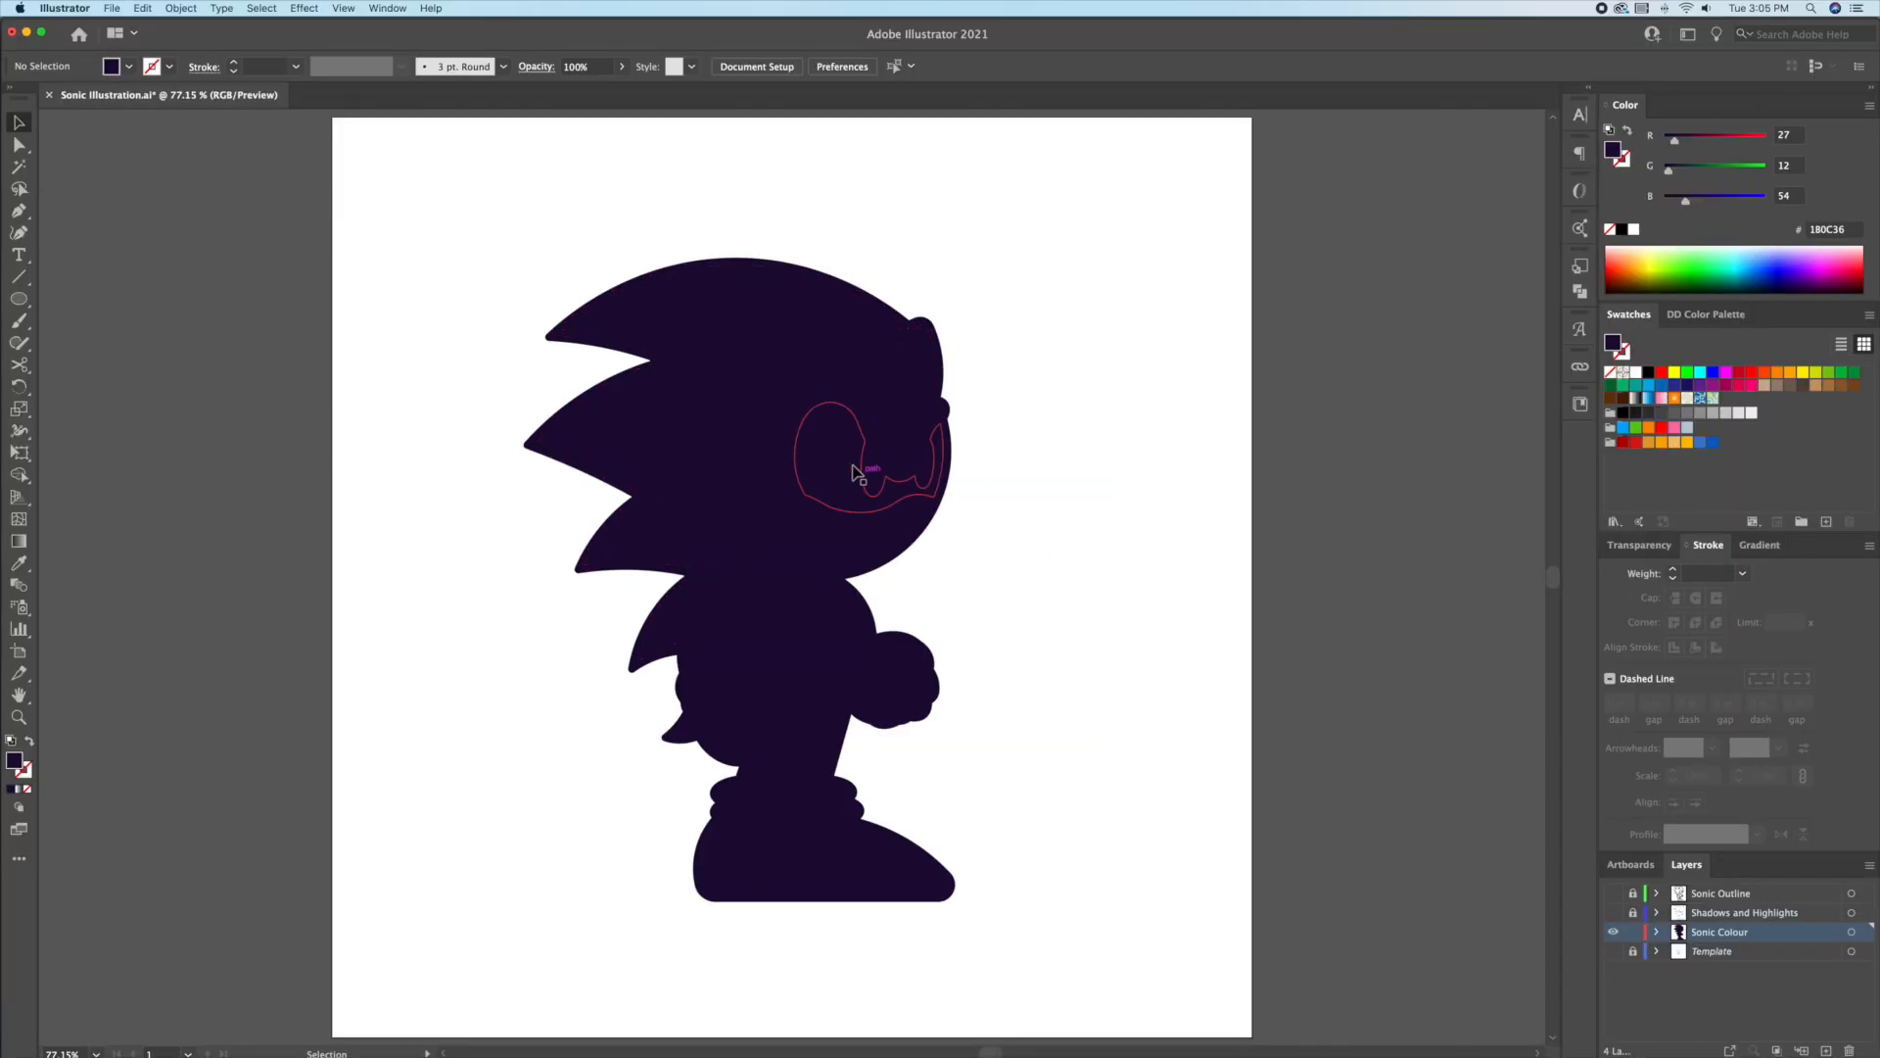
Step: Fill every colour-layer shape with light grey CBCBCB and select the hair and body shape
drag(778, 393, 547, 377)
key(super+z)
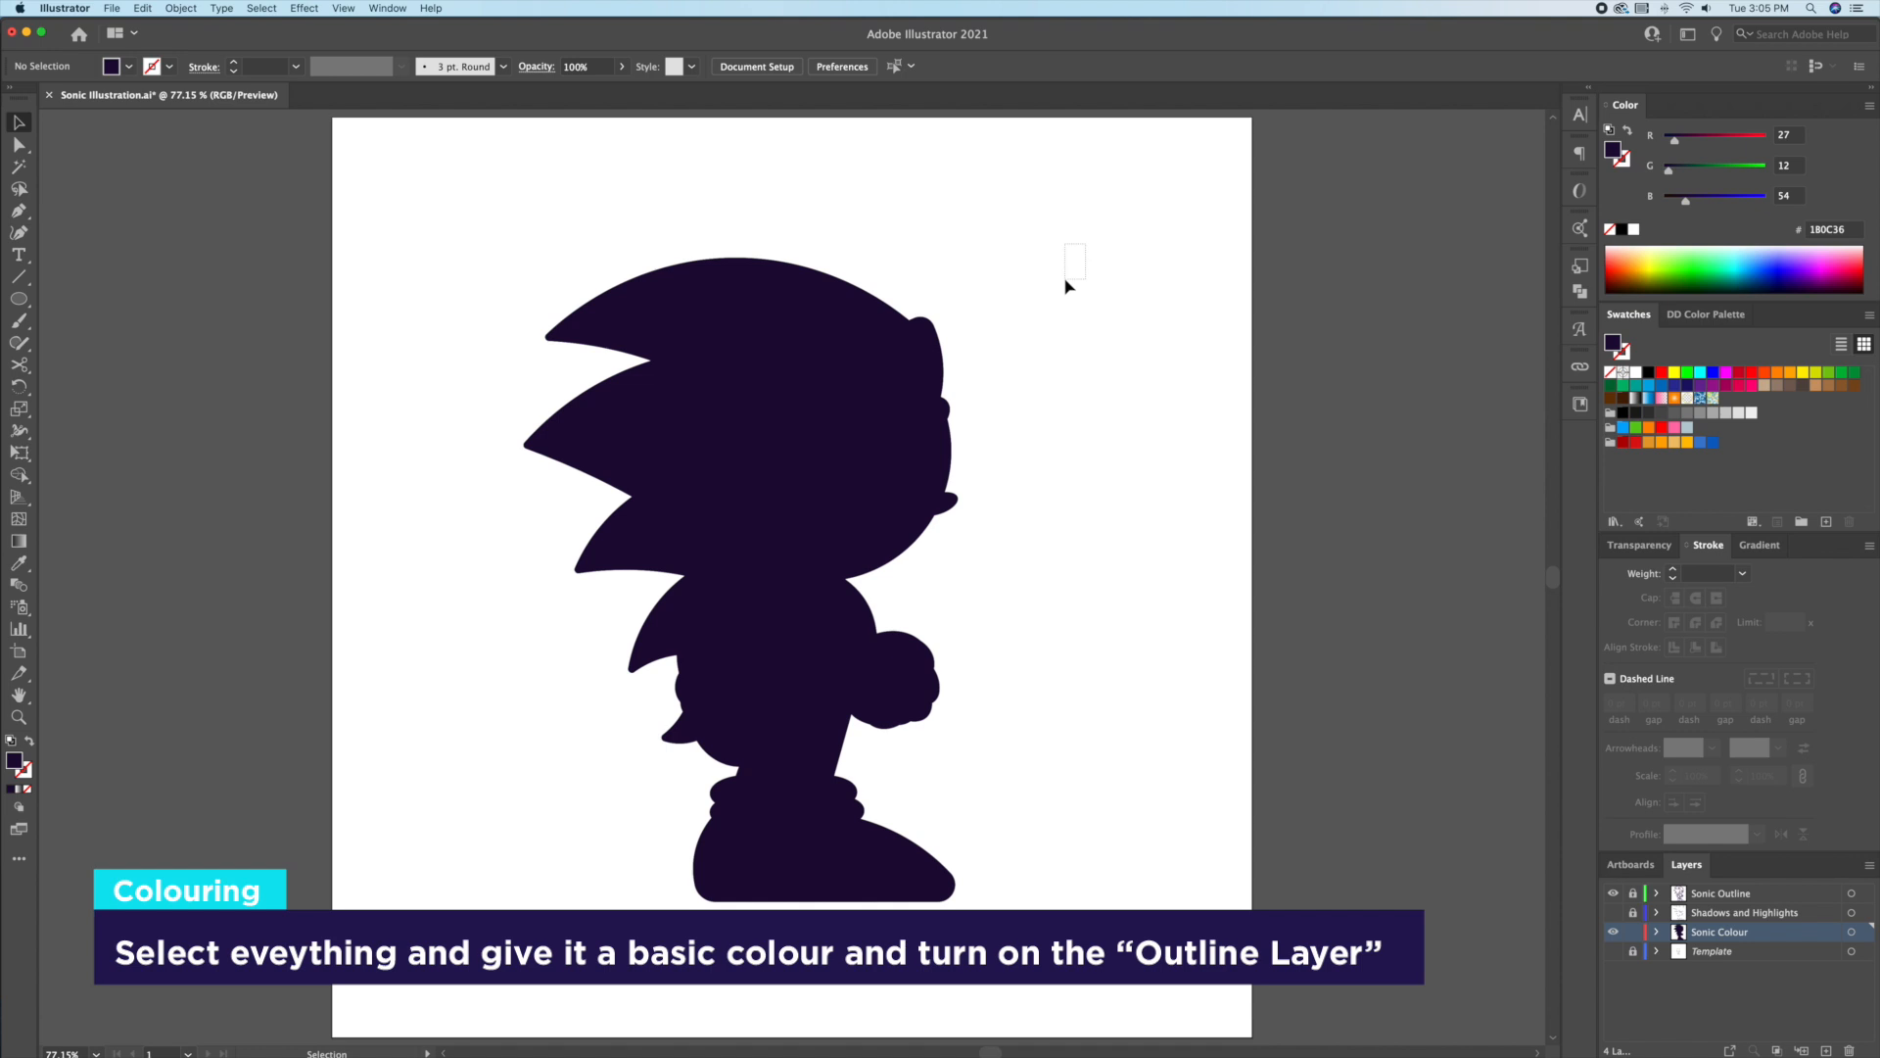
key(super+a)
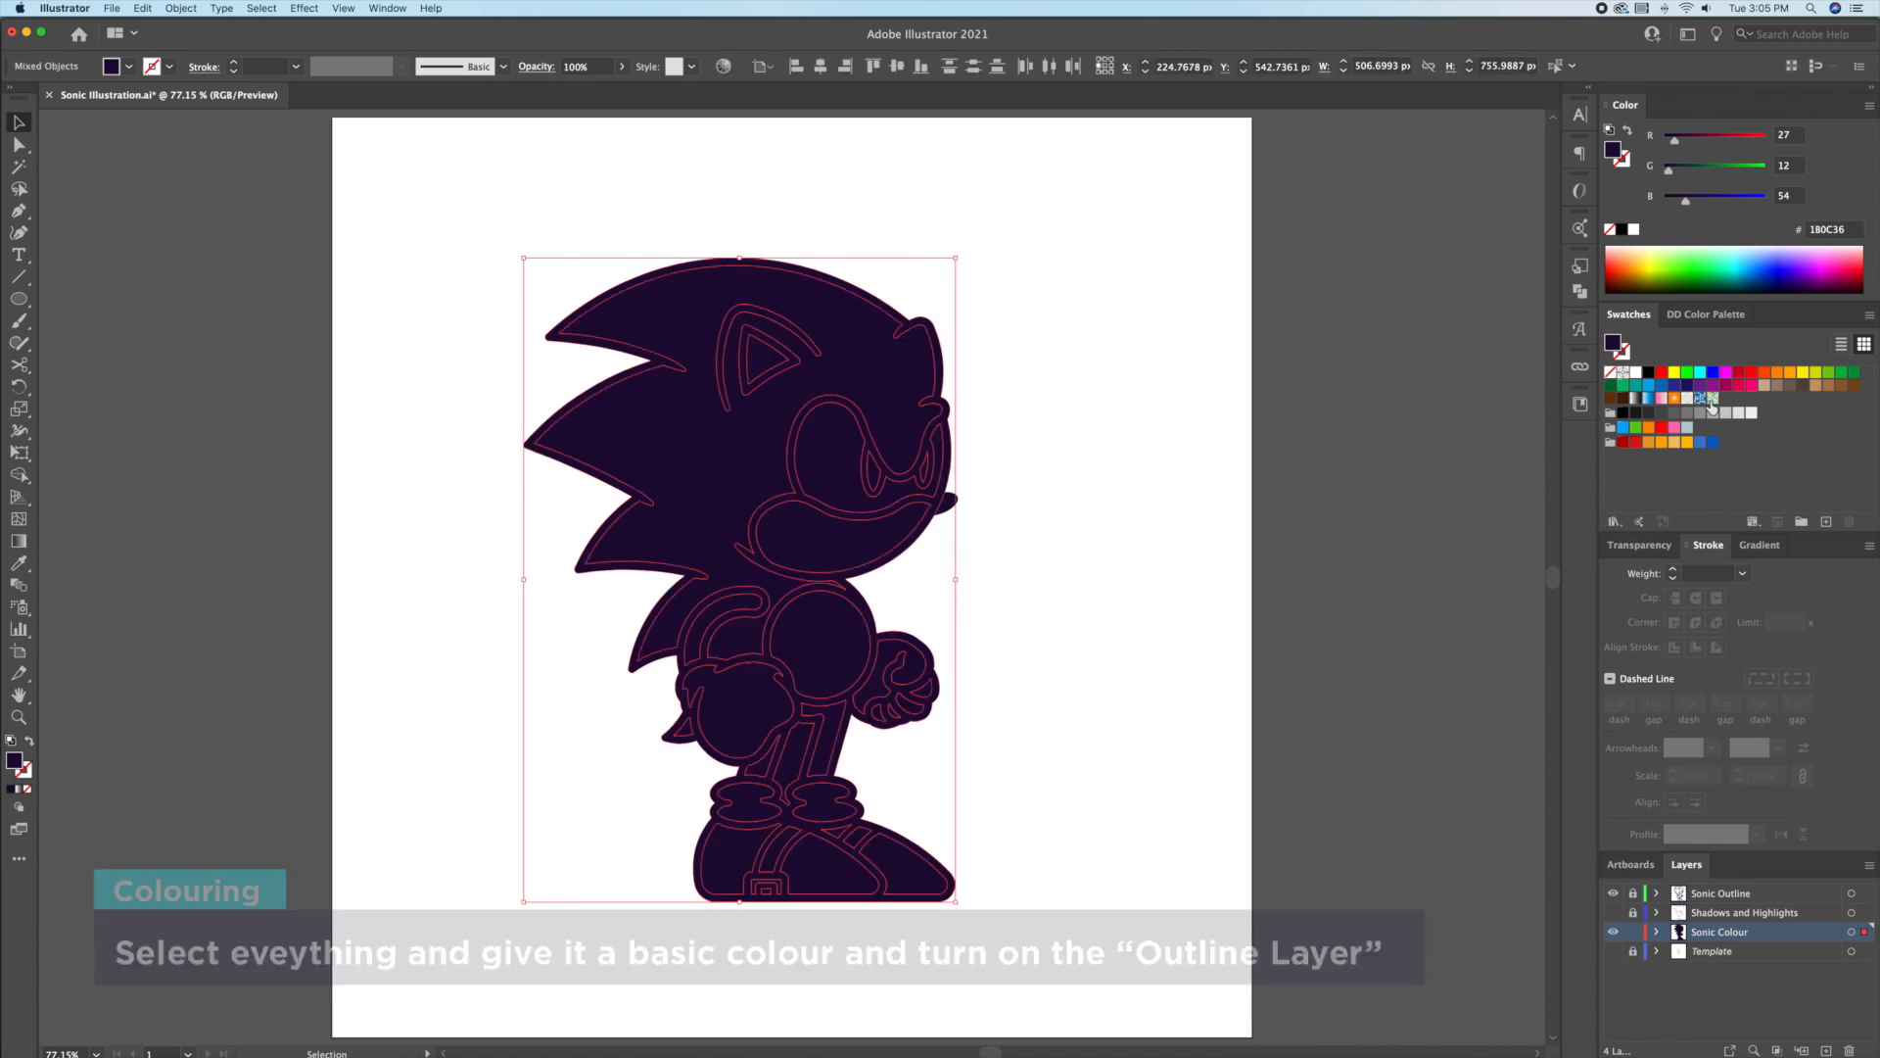
click(1726, 414)
click(1121, 462)
click(851, 370)
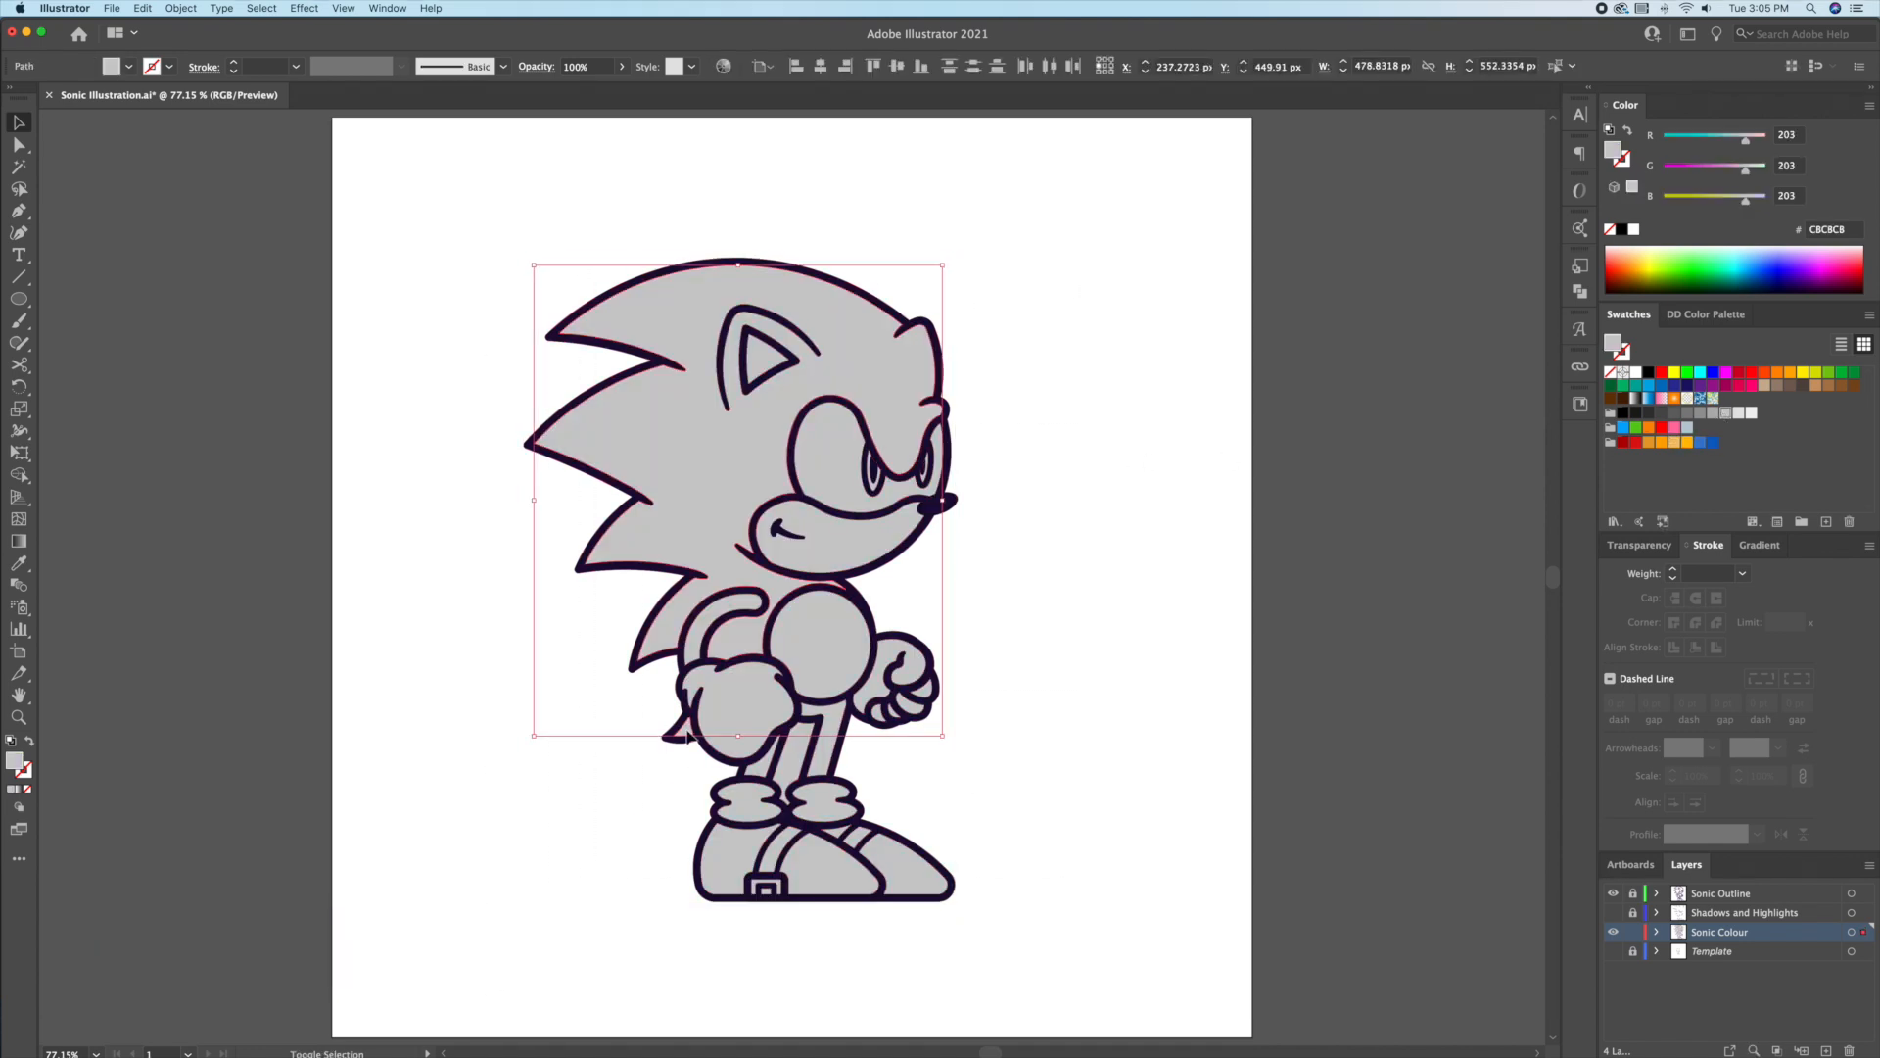
Step: Fill the hair, body and leg shapes blue
click(1699, 442)
click(1129, 558)
click(823, 736)
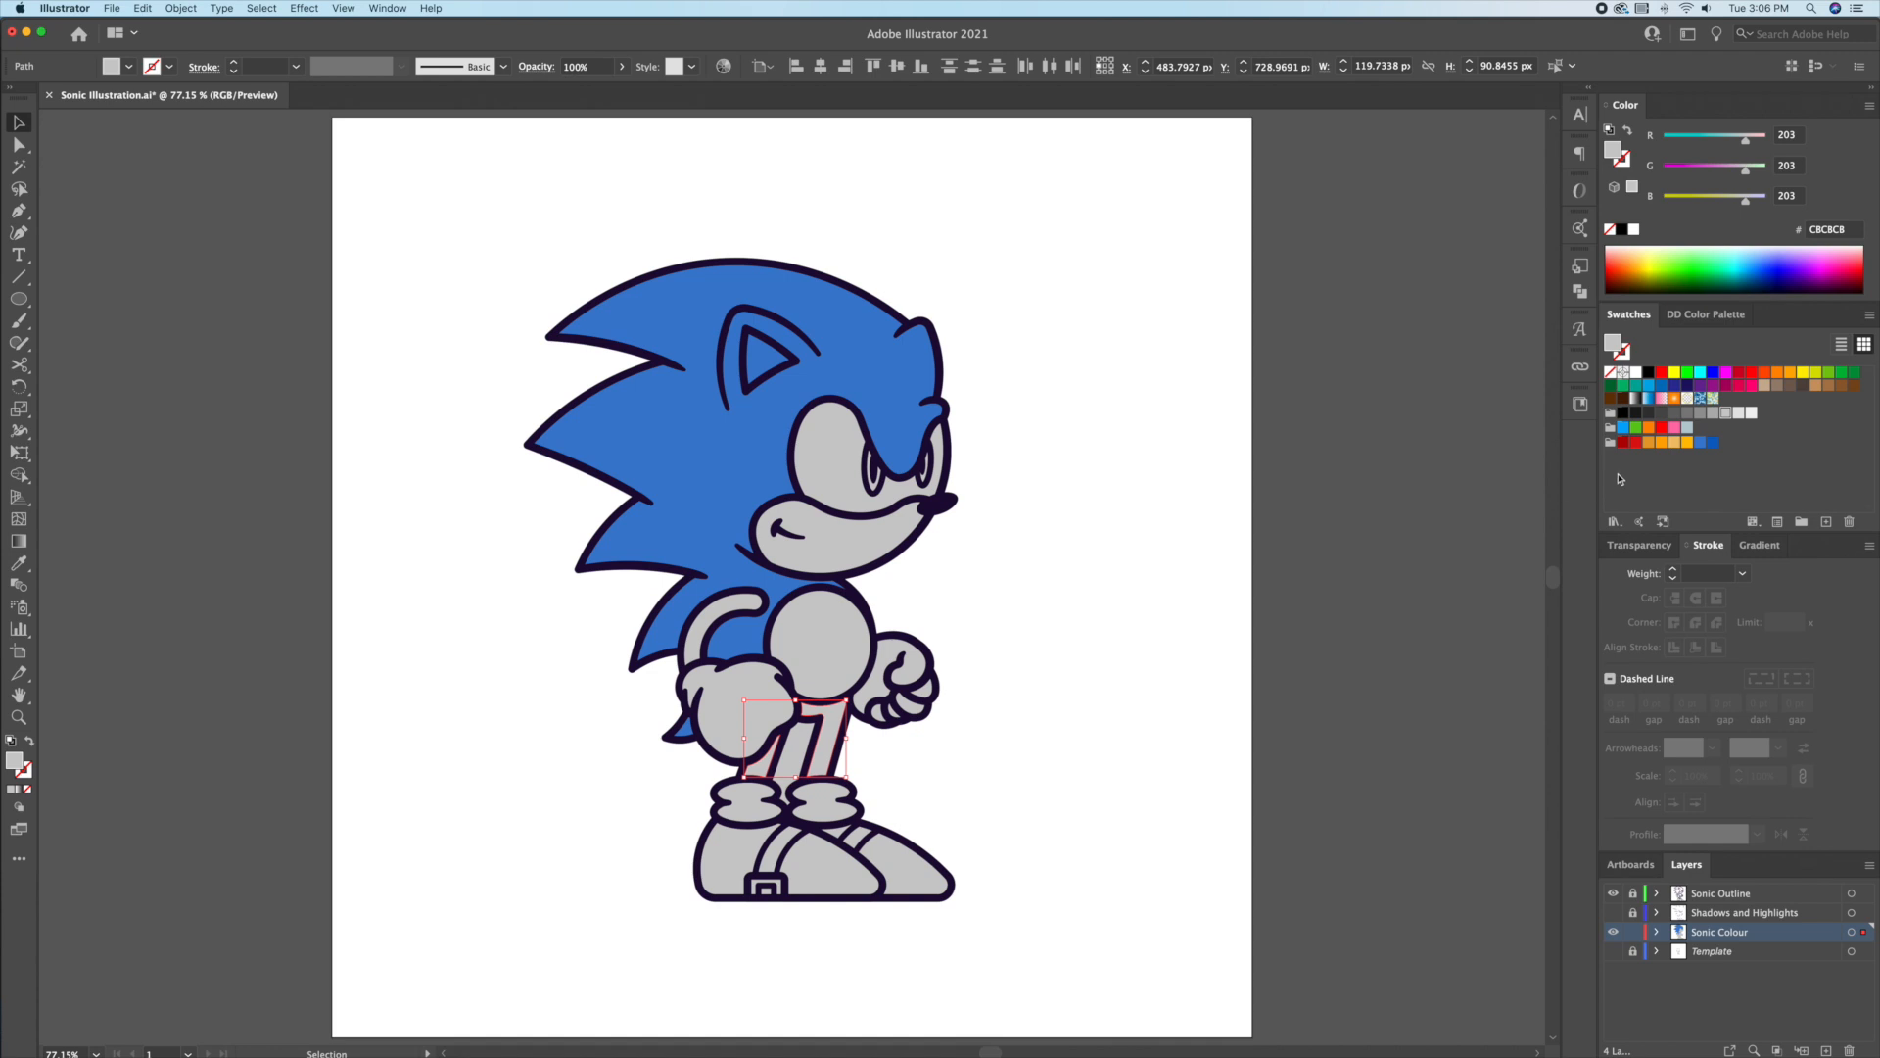
click(1700, 442)
click(1203, 591)
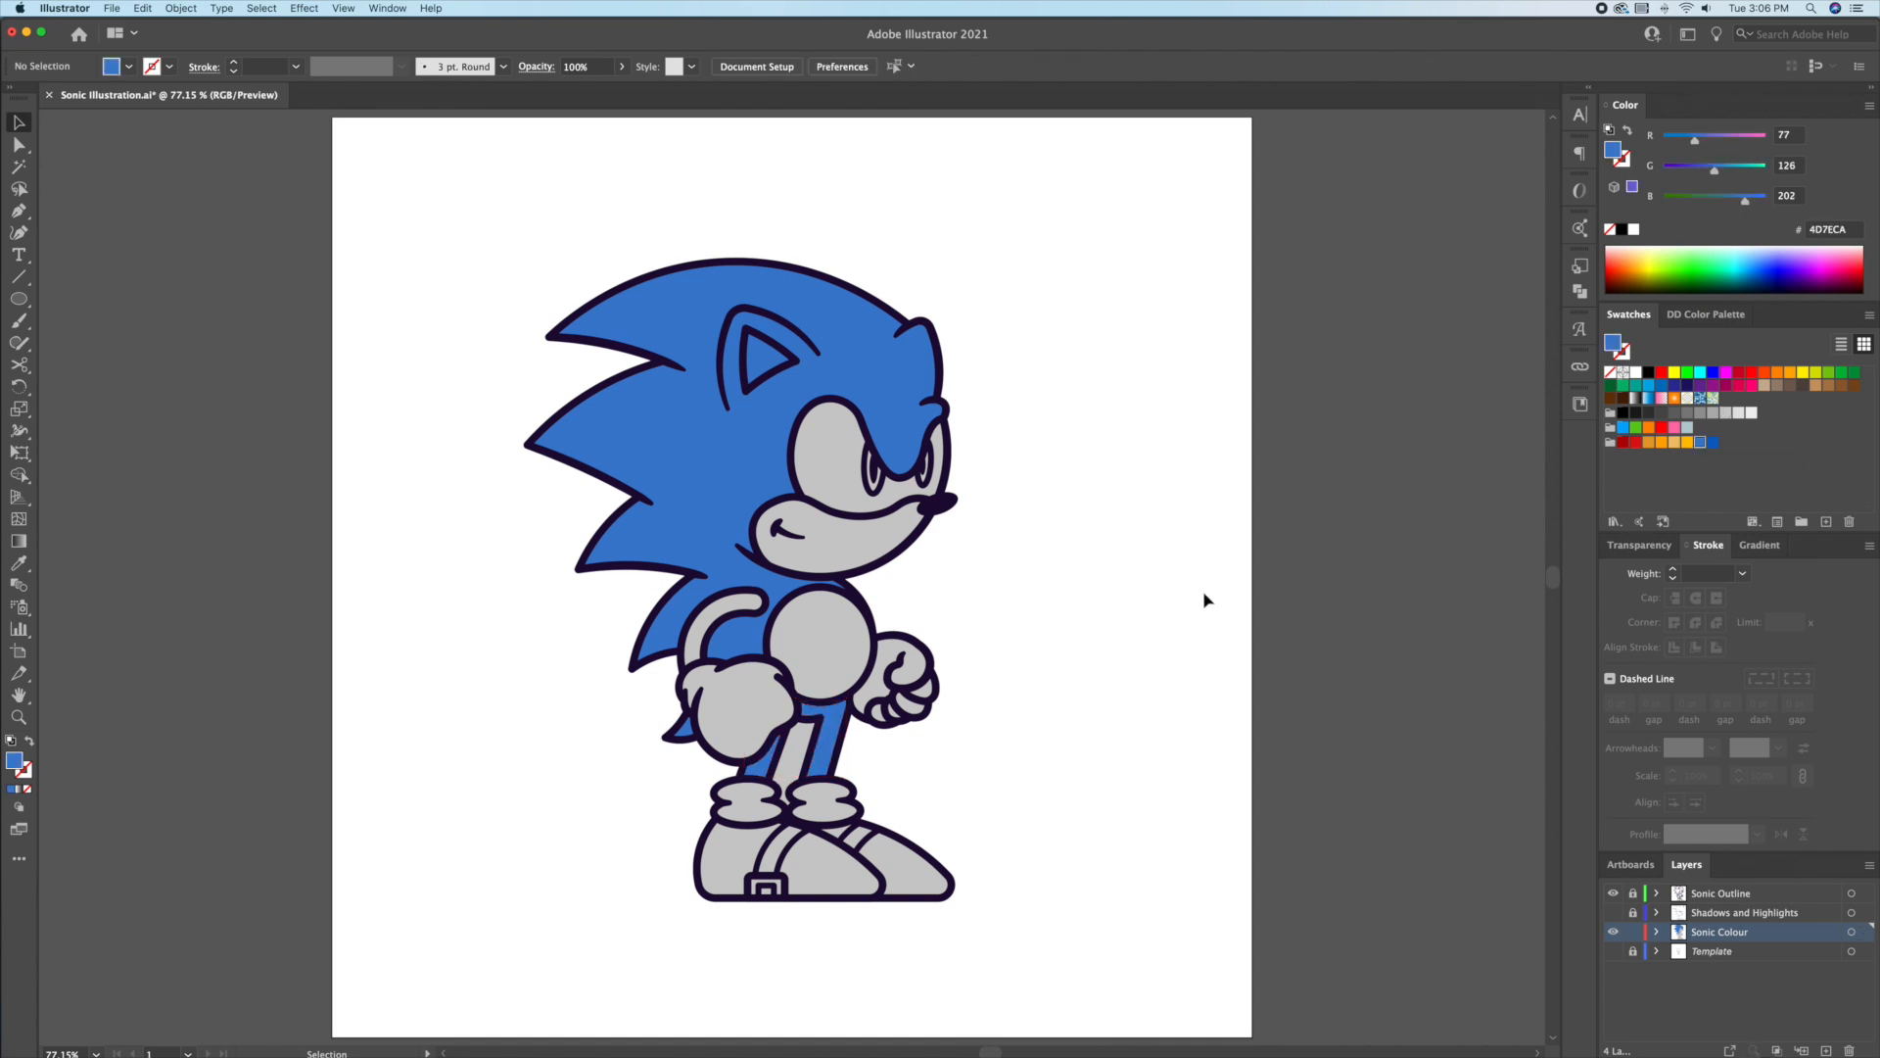
Step: Fill the chest and muzzle tan, and copy that tan onto the arm with the eyedropper
click(849, 653)
shift+click(855, 566)
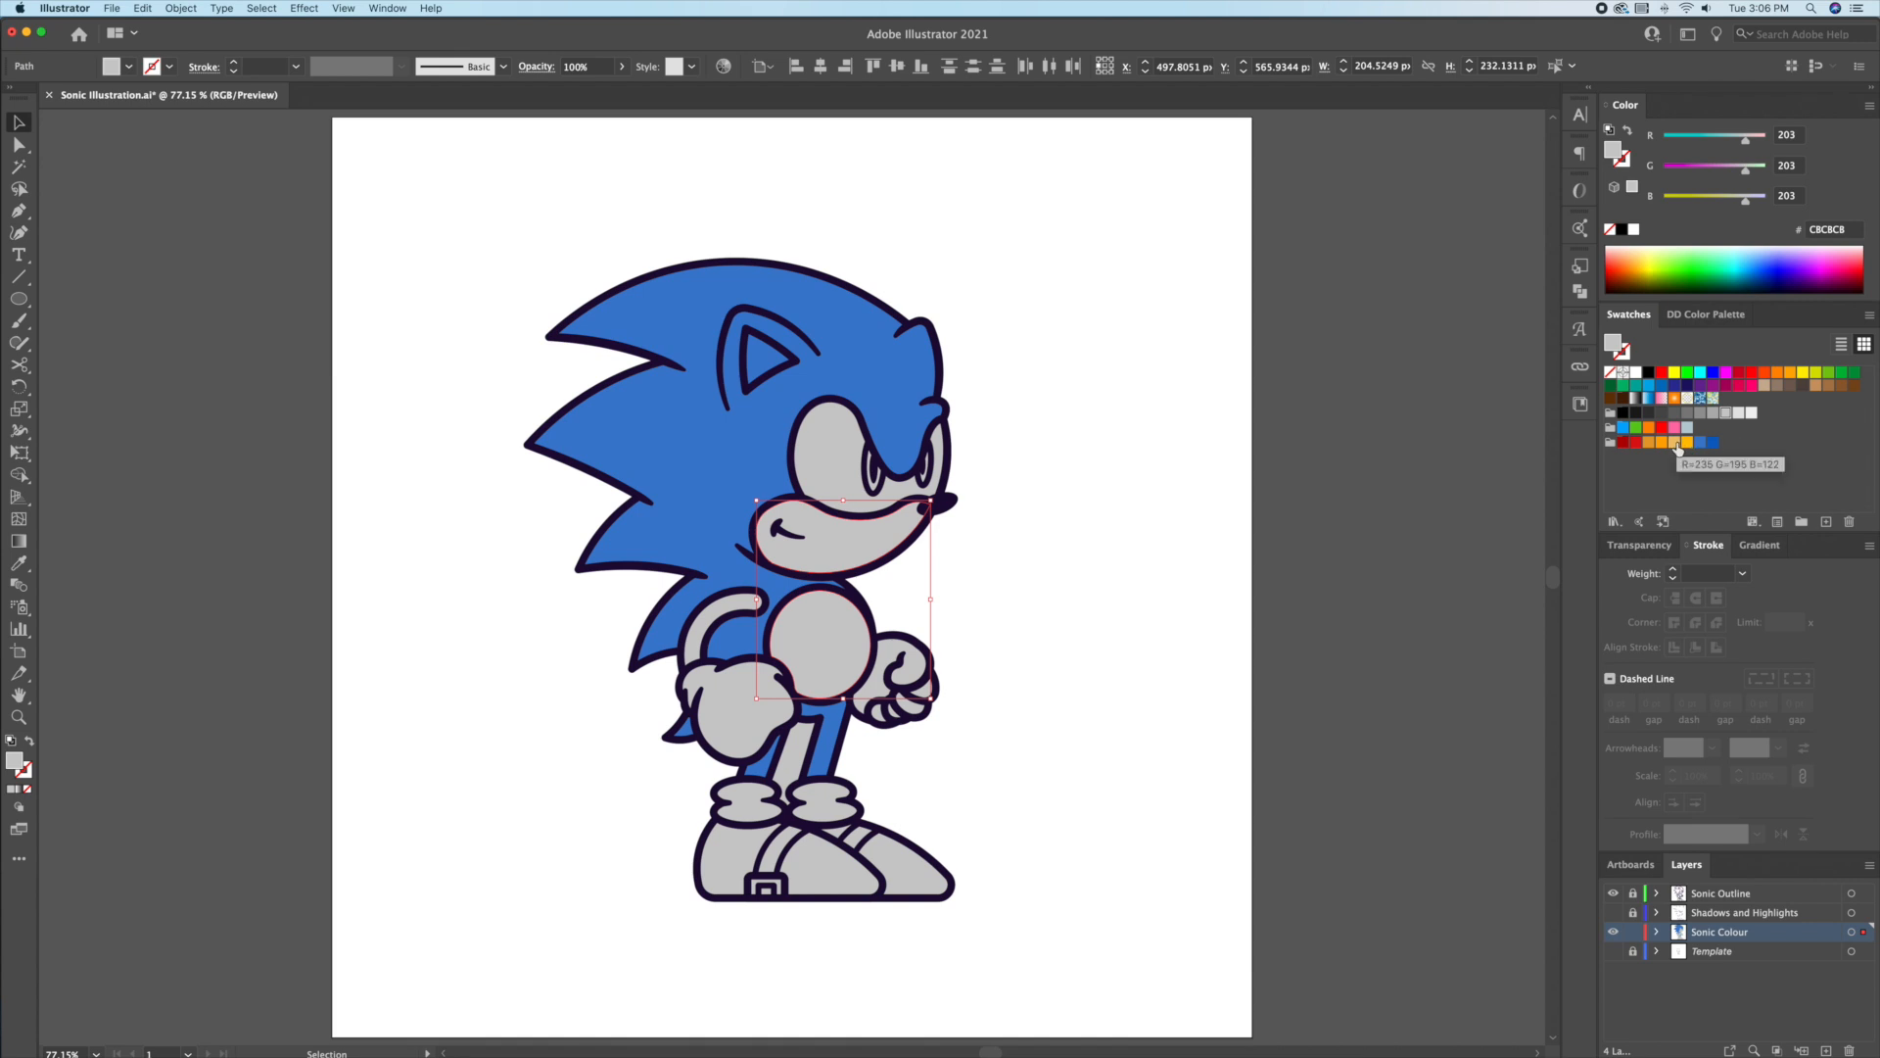
click(1171, 561)
click(752, 608)
key(i)
click(823, 642)
key(v)
click(990, 617)
Step: Make the grey gloves, sock cuffs and shoe stripes white
click(794, 769)
click(990, 769)
click(827, 759)
click(1011, 764)
click(794, 769)
shift+click(875, 690)
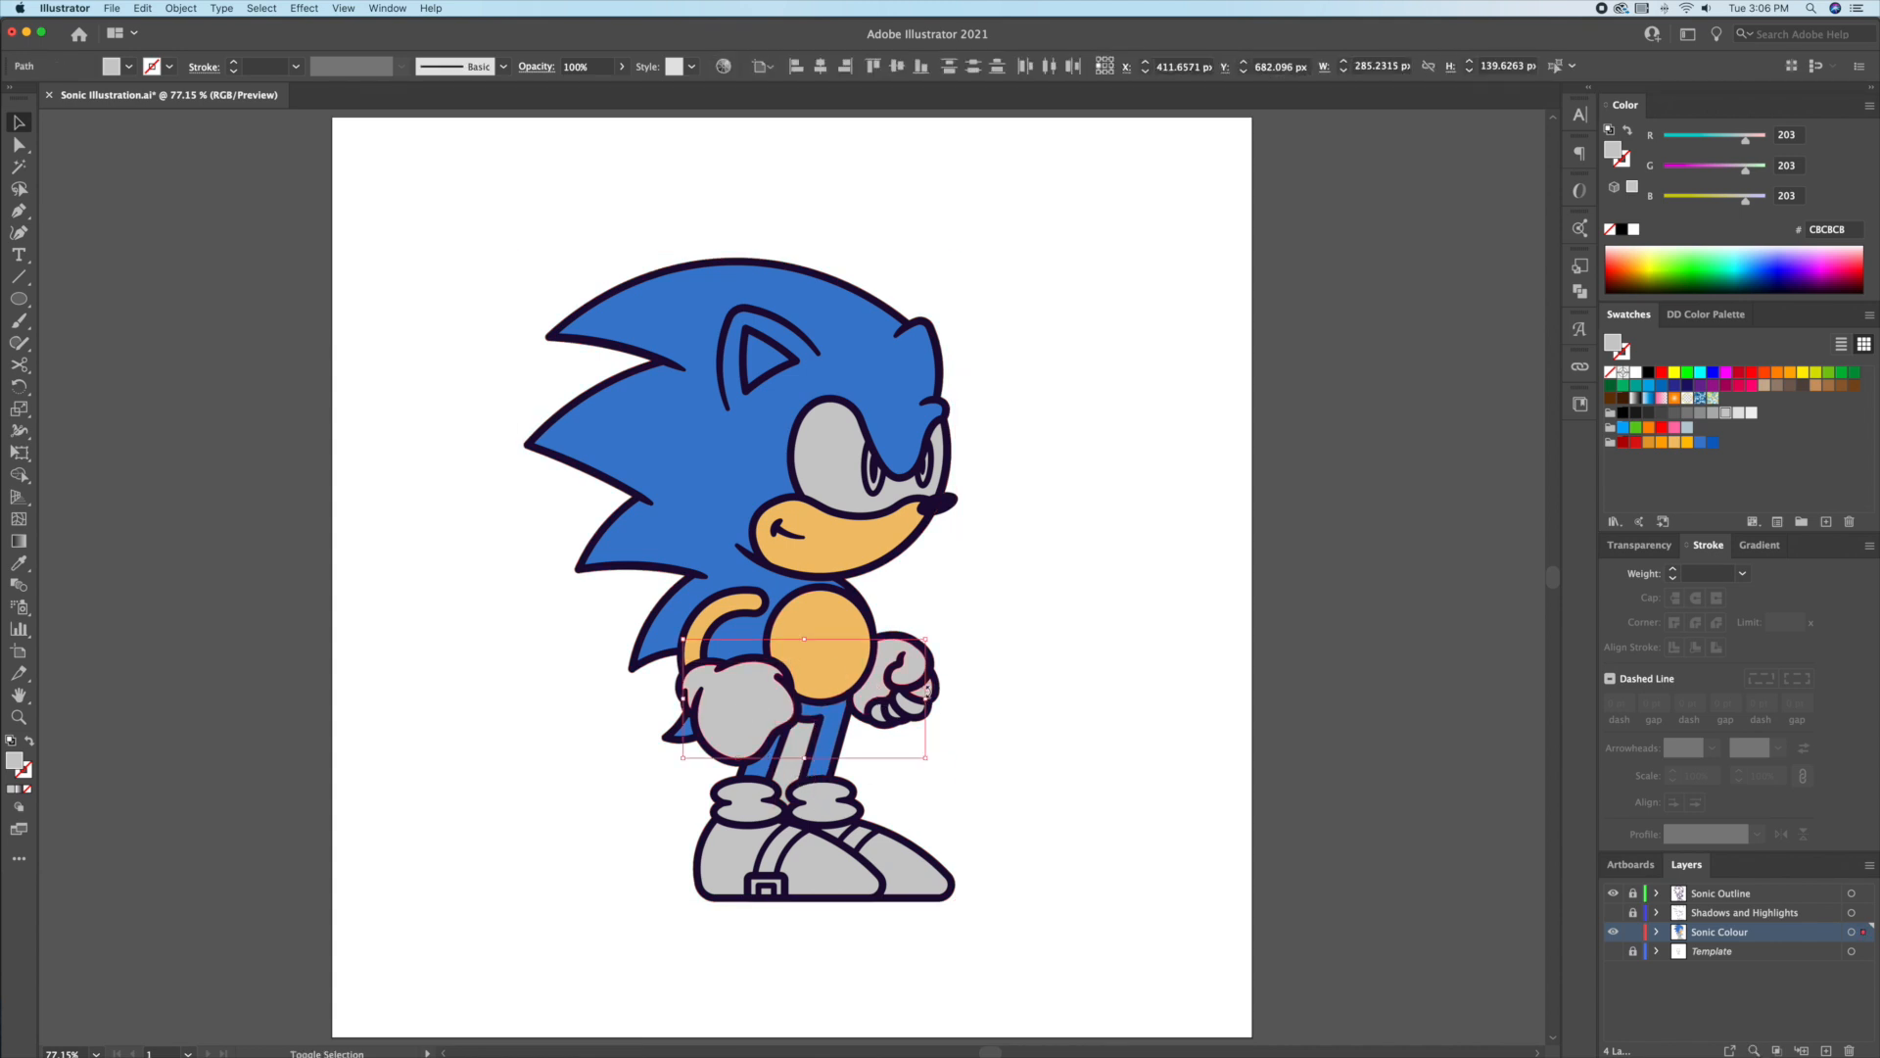
shift+click(759, 811)
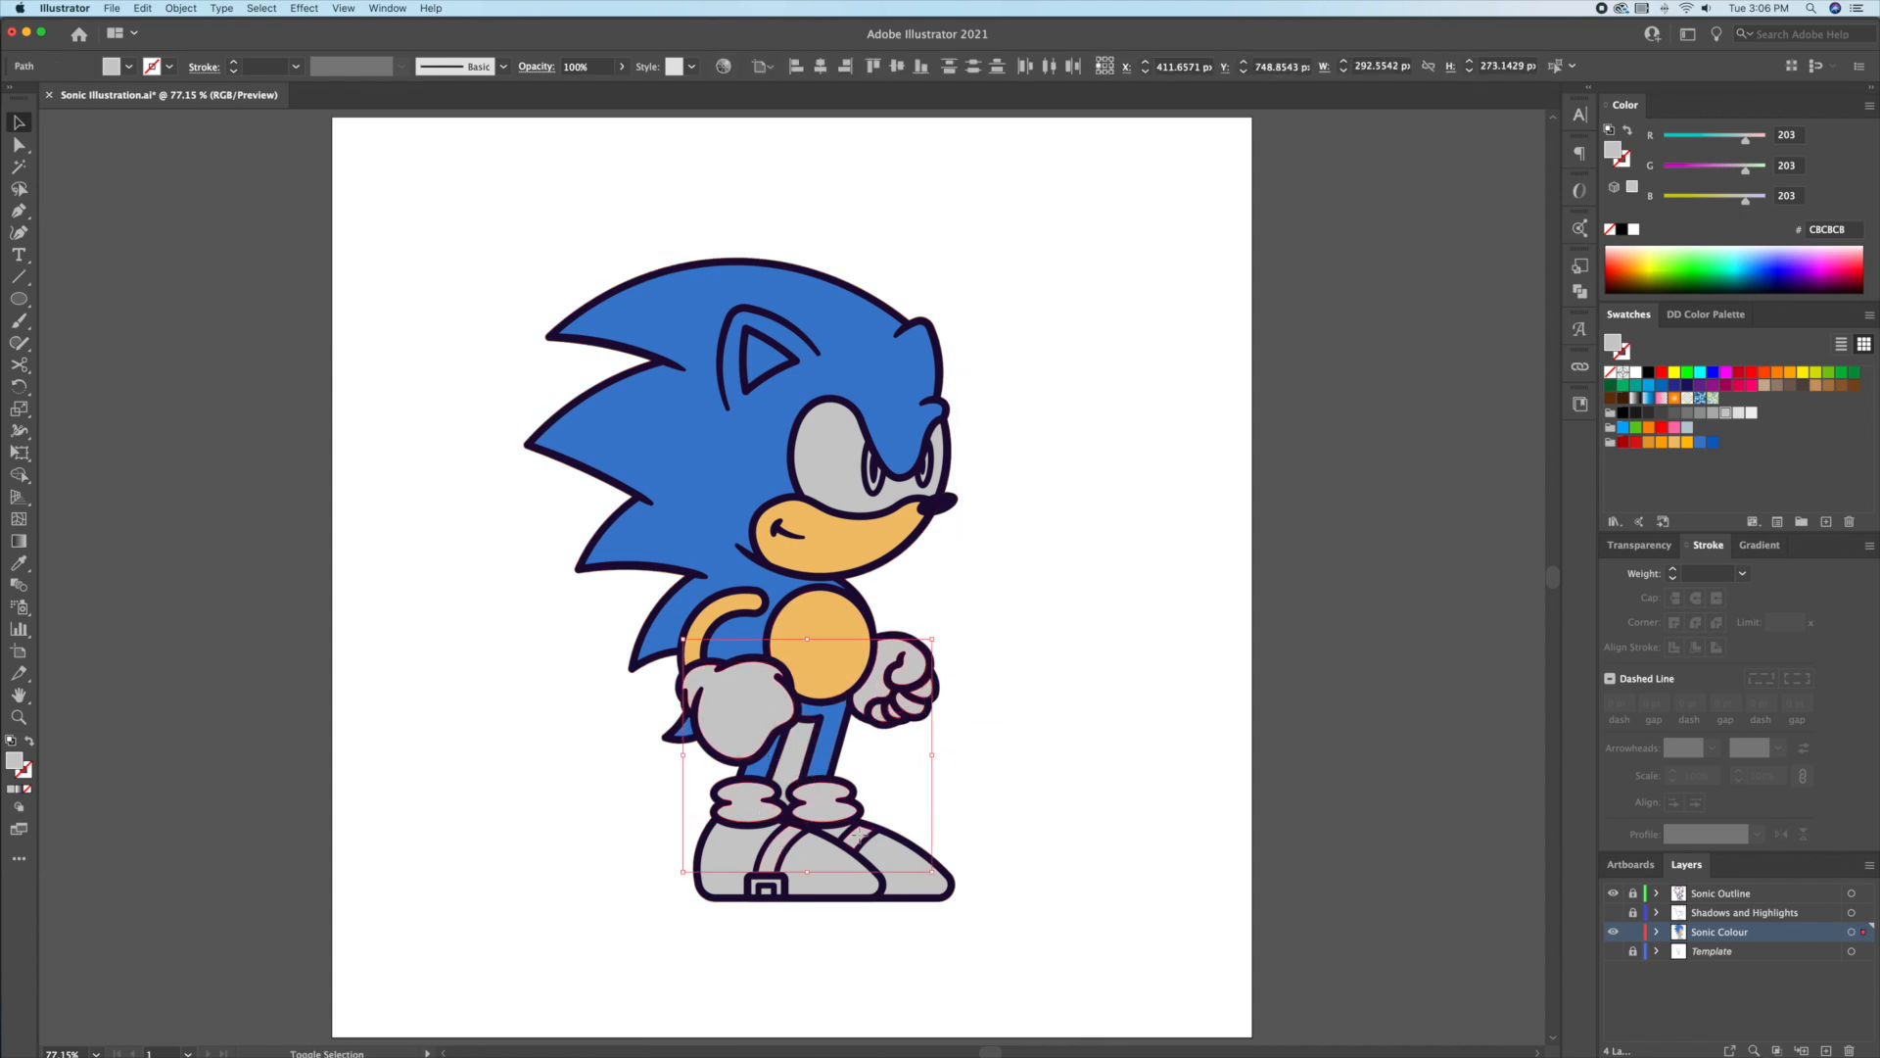
click(1751, 414)
click(1076, 731)
Step: Turn both grey shoes red
click(894, 850)
shift+click(798, 861)
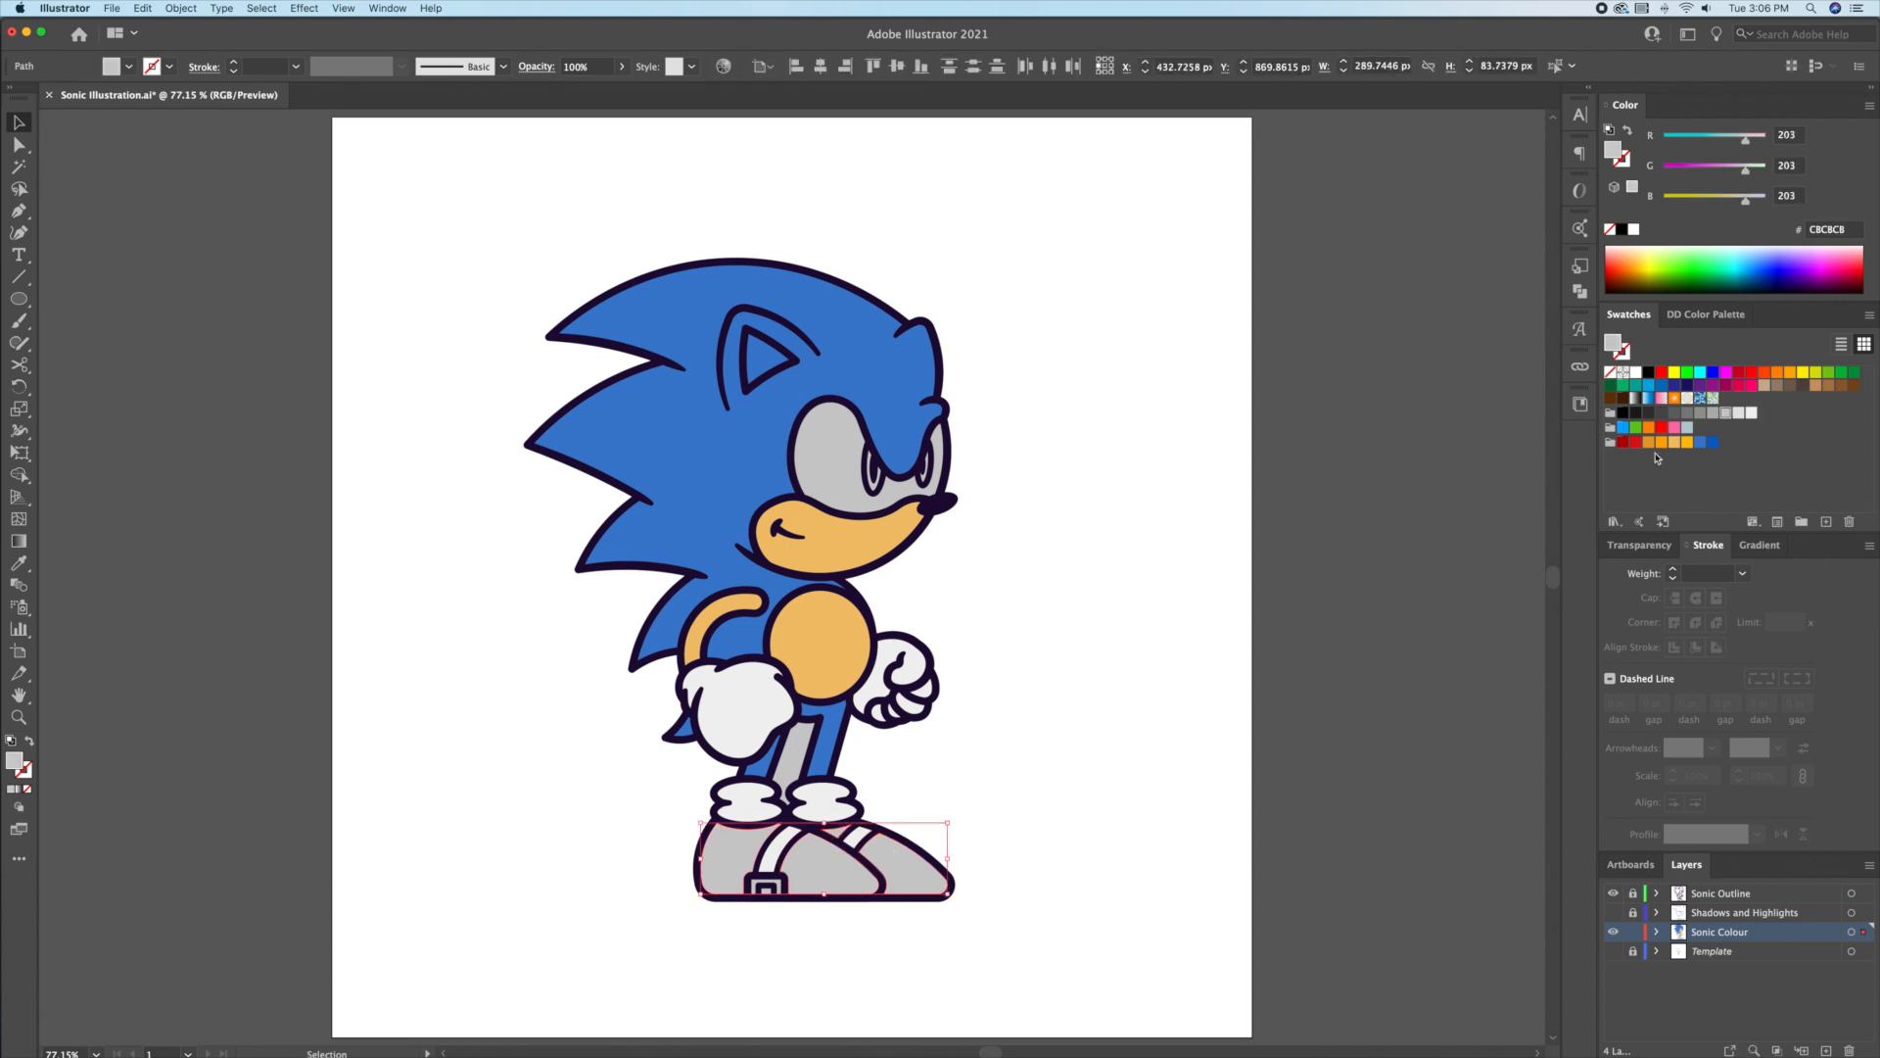
click(1633, 443)
click(1190, 564)
Step: Make the eye white and both irises green from the alternate palette
click(823, 451)
click(1633, 229)
click(1156, 402)
click(873, 480)
shift+click(924, 472)
click(1696, 317)
click(1776, 366)
click(1178, 473)
Step: Zoom in on the shoes and colour the inner buckle red with the eyedropper
click(775, 375)
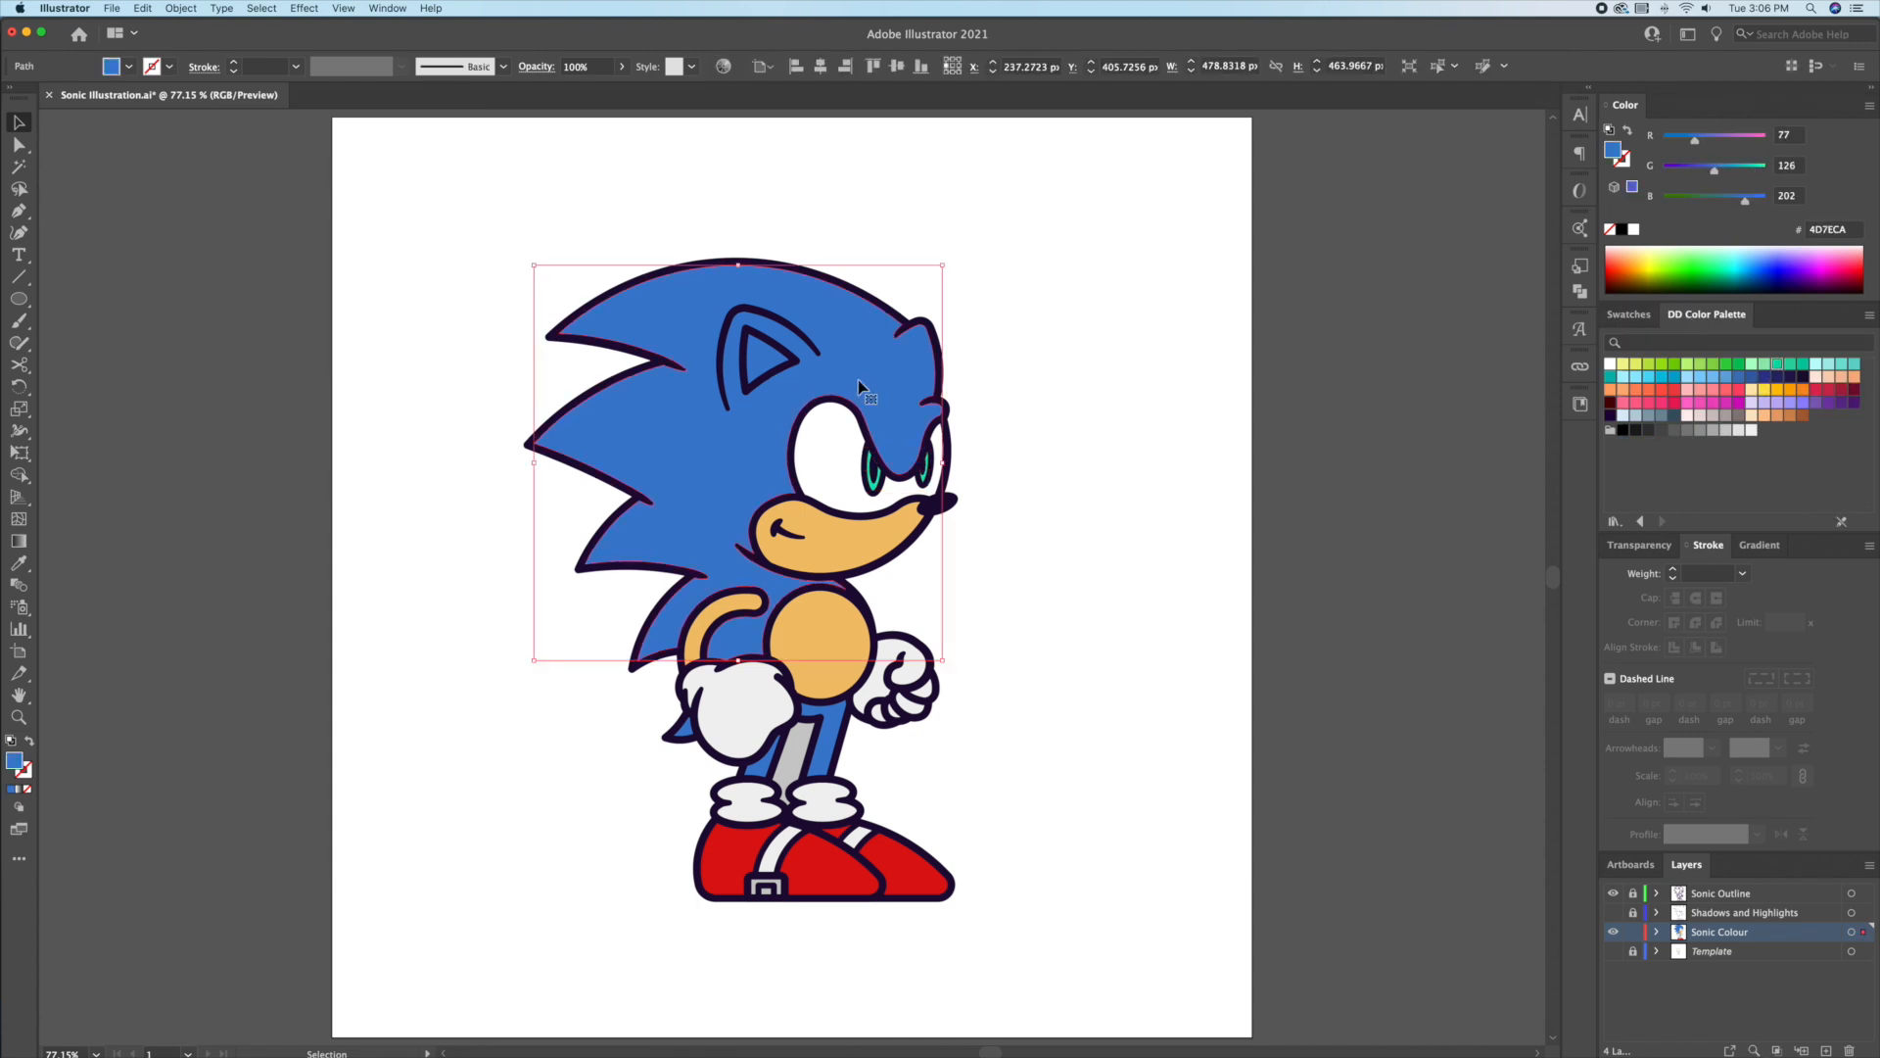
click(1058, 424)
drag(1008, 473, 1167, 457)
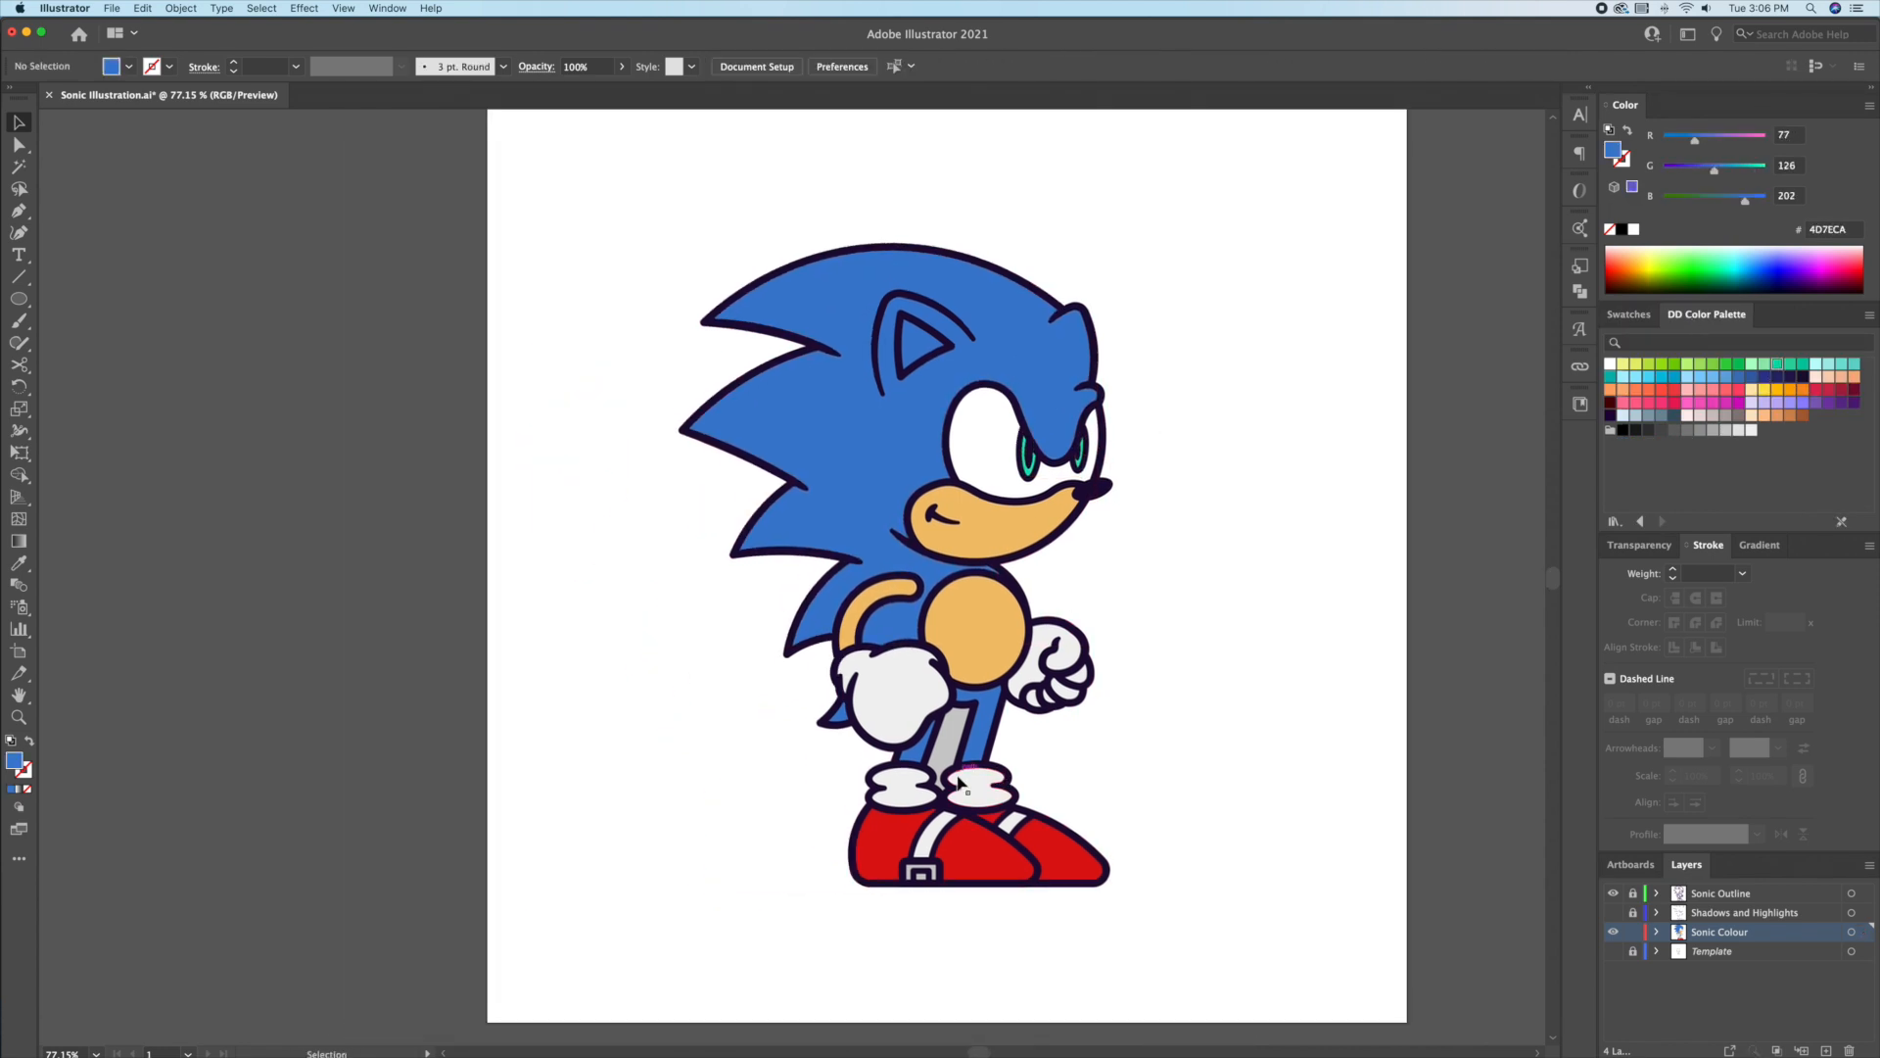
drag(960, 776, 1077, 778)
drag(940, 1018, 940, 742)
click(866, 763)
key(i)
click(1017, 699)
key(v)
key(super+shift+a)
Step: Turn the grey shoe buckle yellow using the standard swatches
click(909, 771)
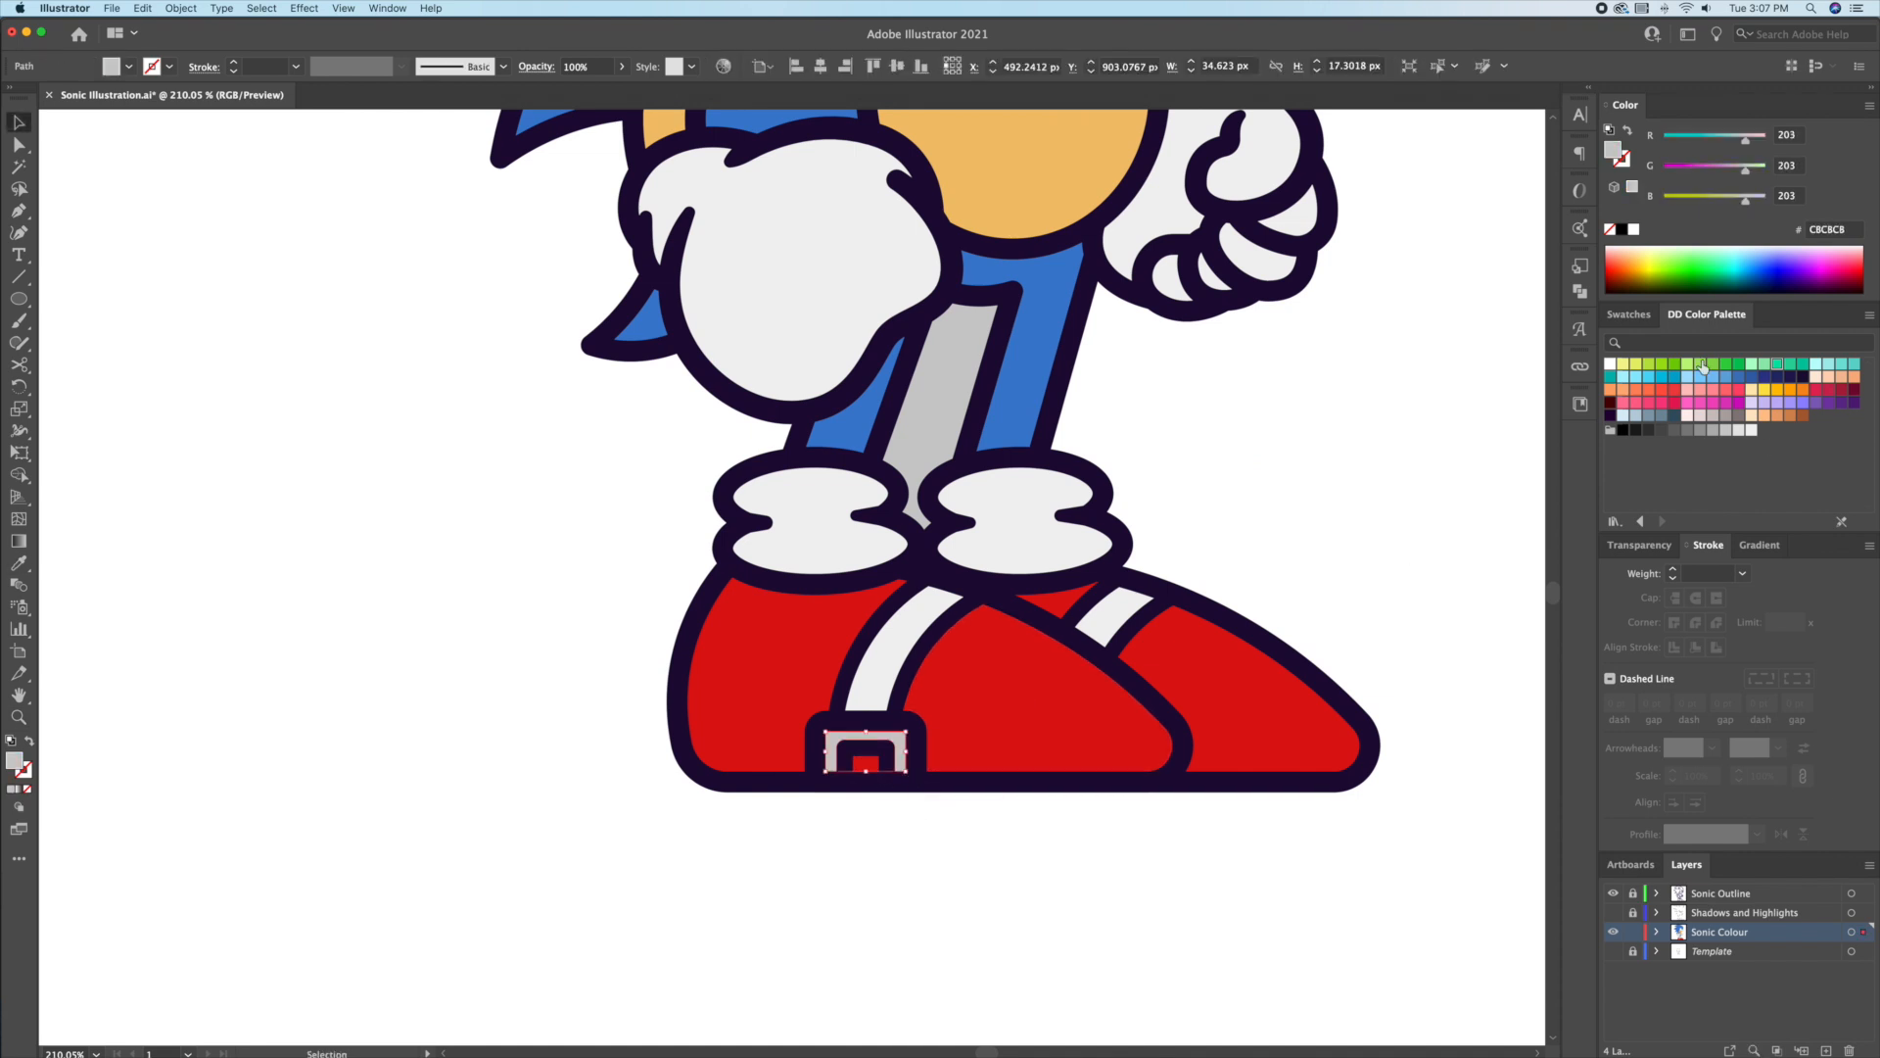
click(1628, 315)
click(1686, 443)
scroll(1160, 690, down, 4)
click(1160, 690)
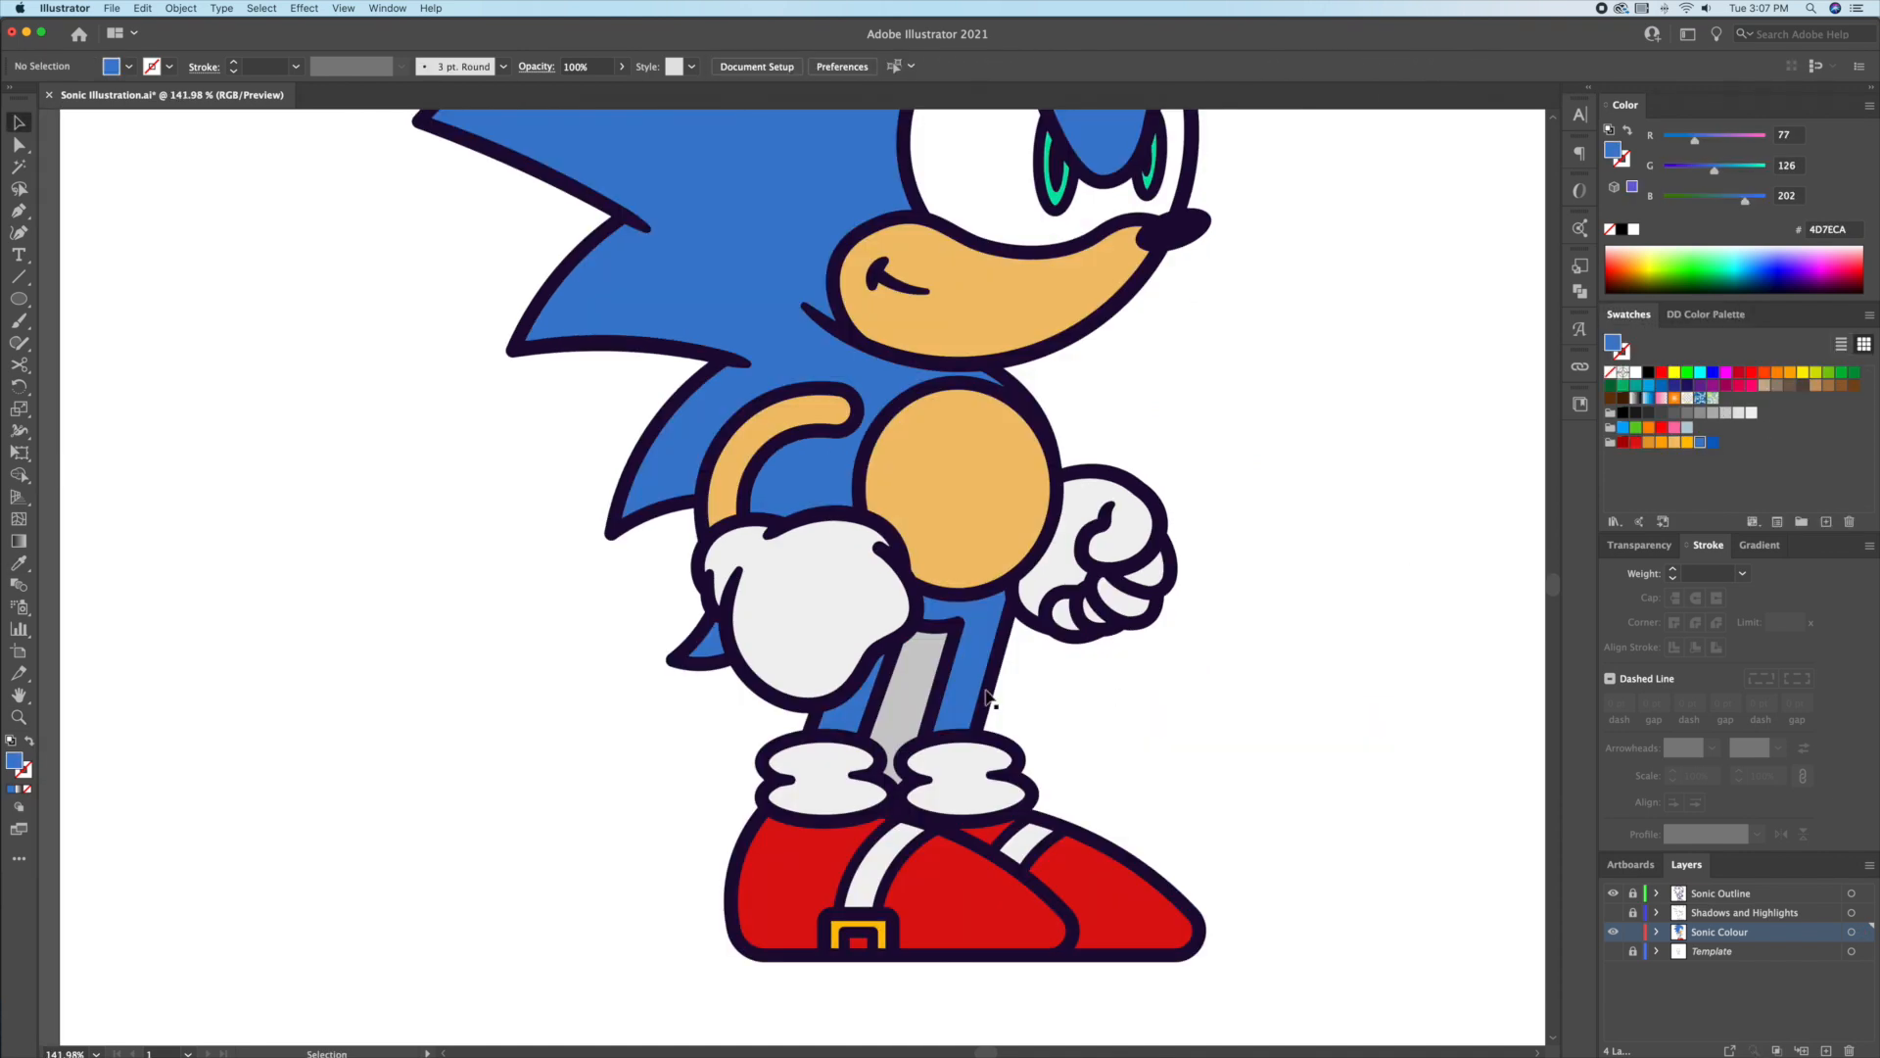
Step: Draw a light orange triangular inner-ear shape with the Pen tool, then fit the artboard in view
click(909, 703)
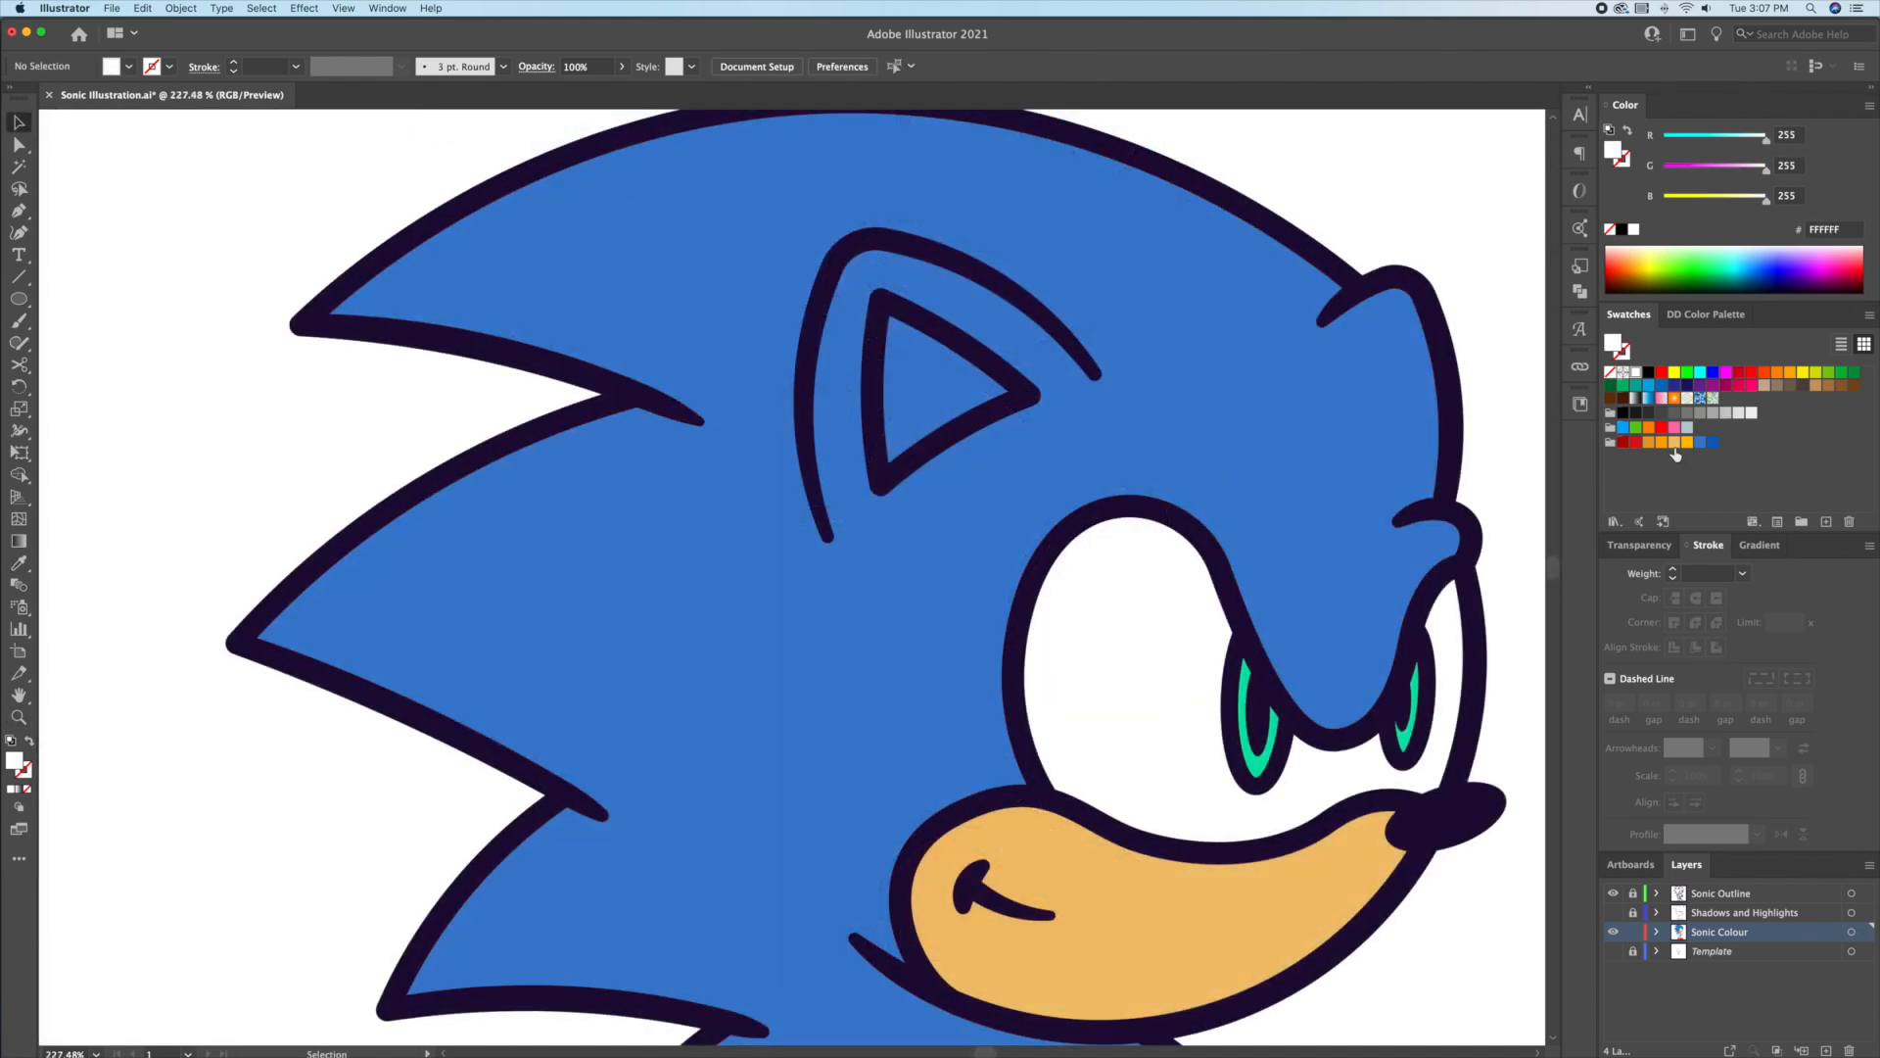
click(1675, 443)
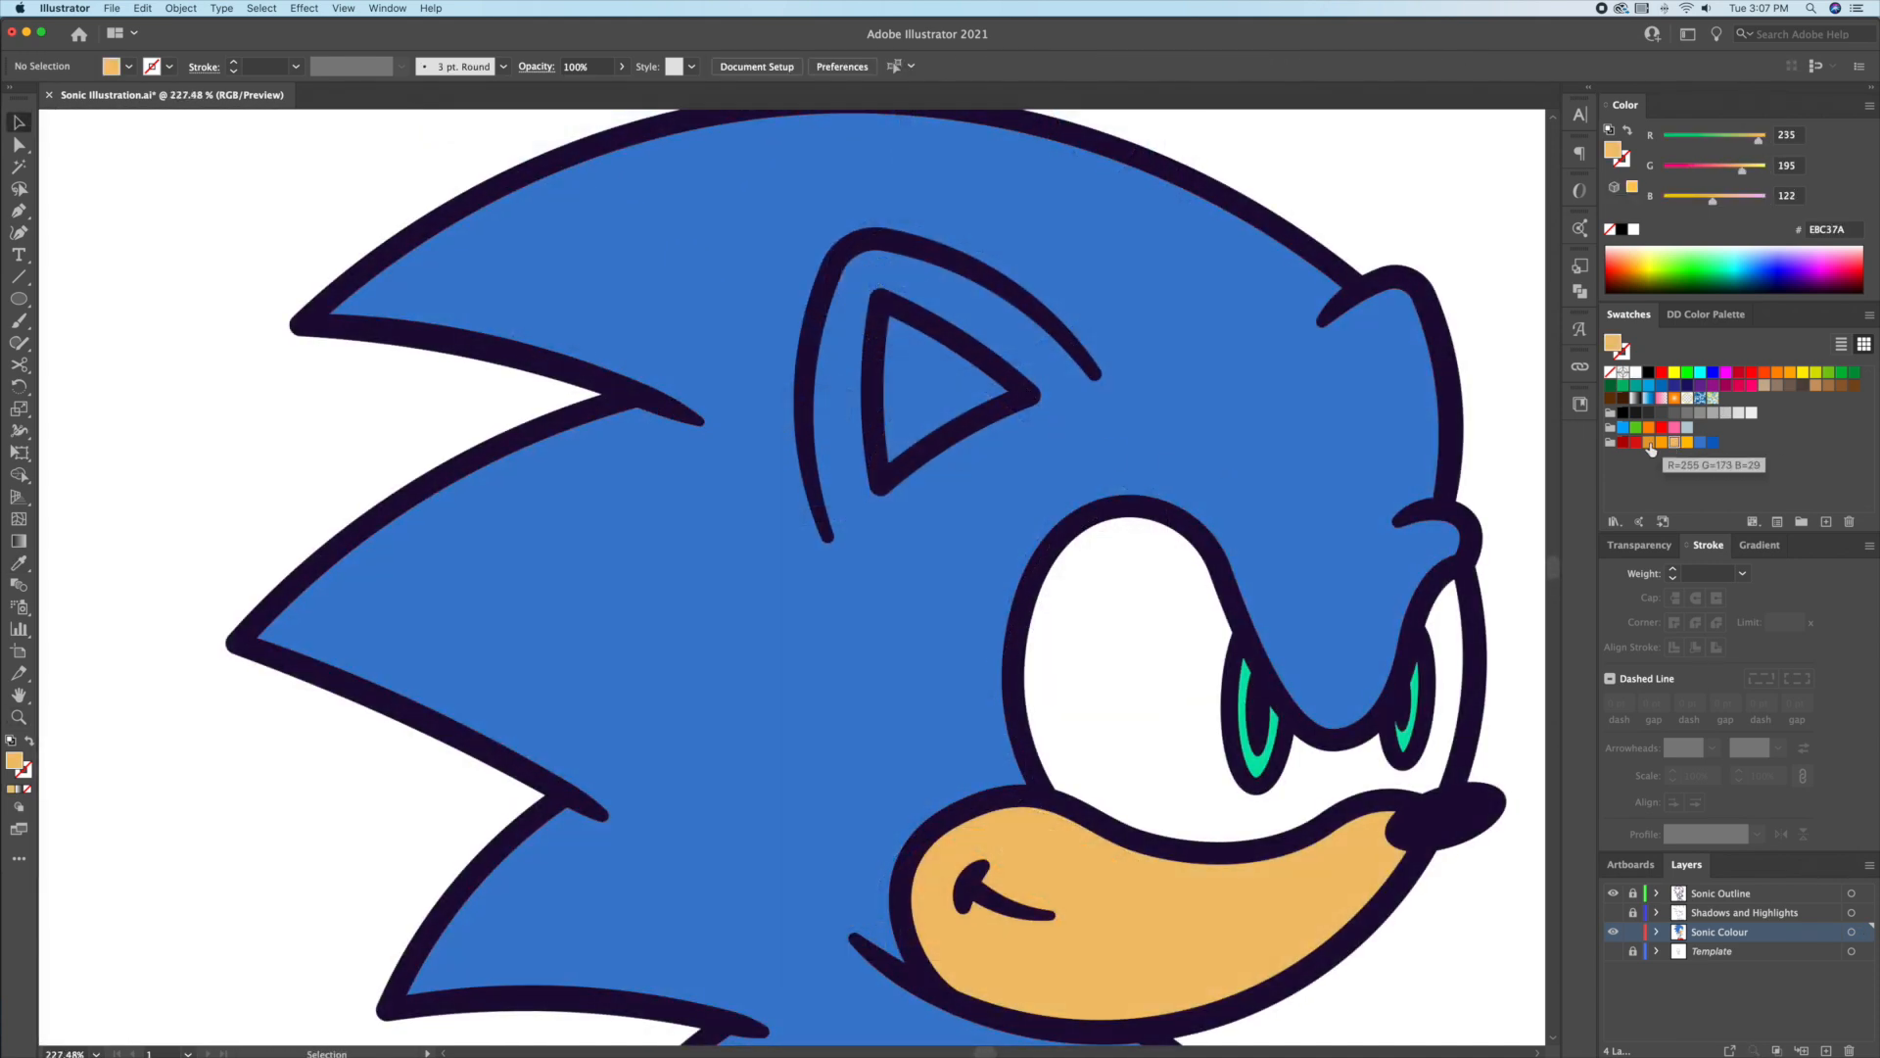
drag(21, 215, 85, 213)
click(1024, 394)
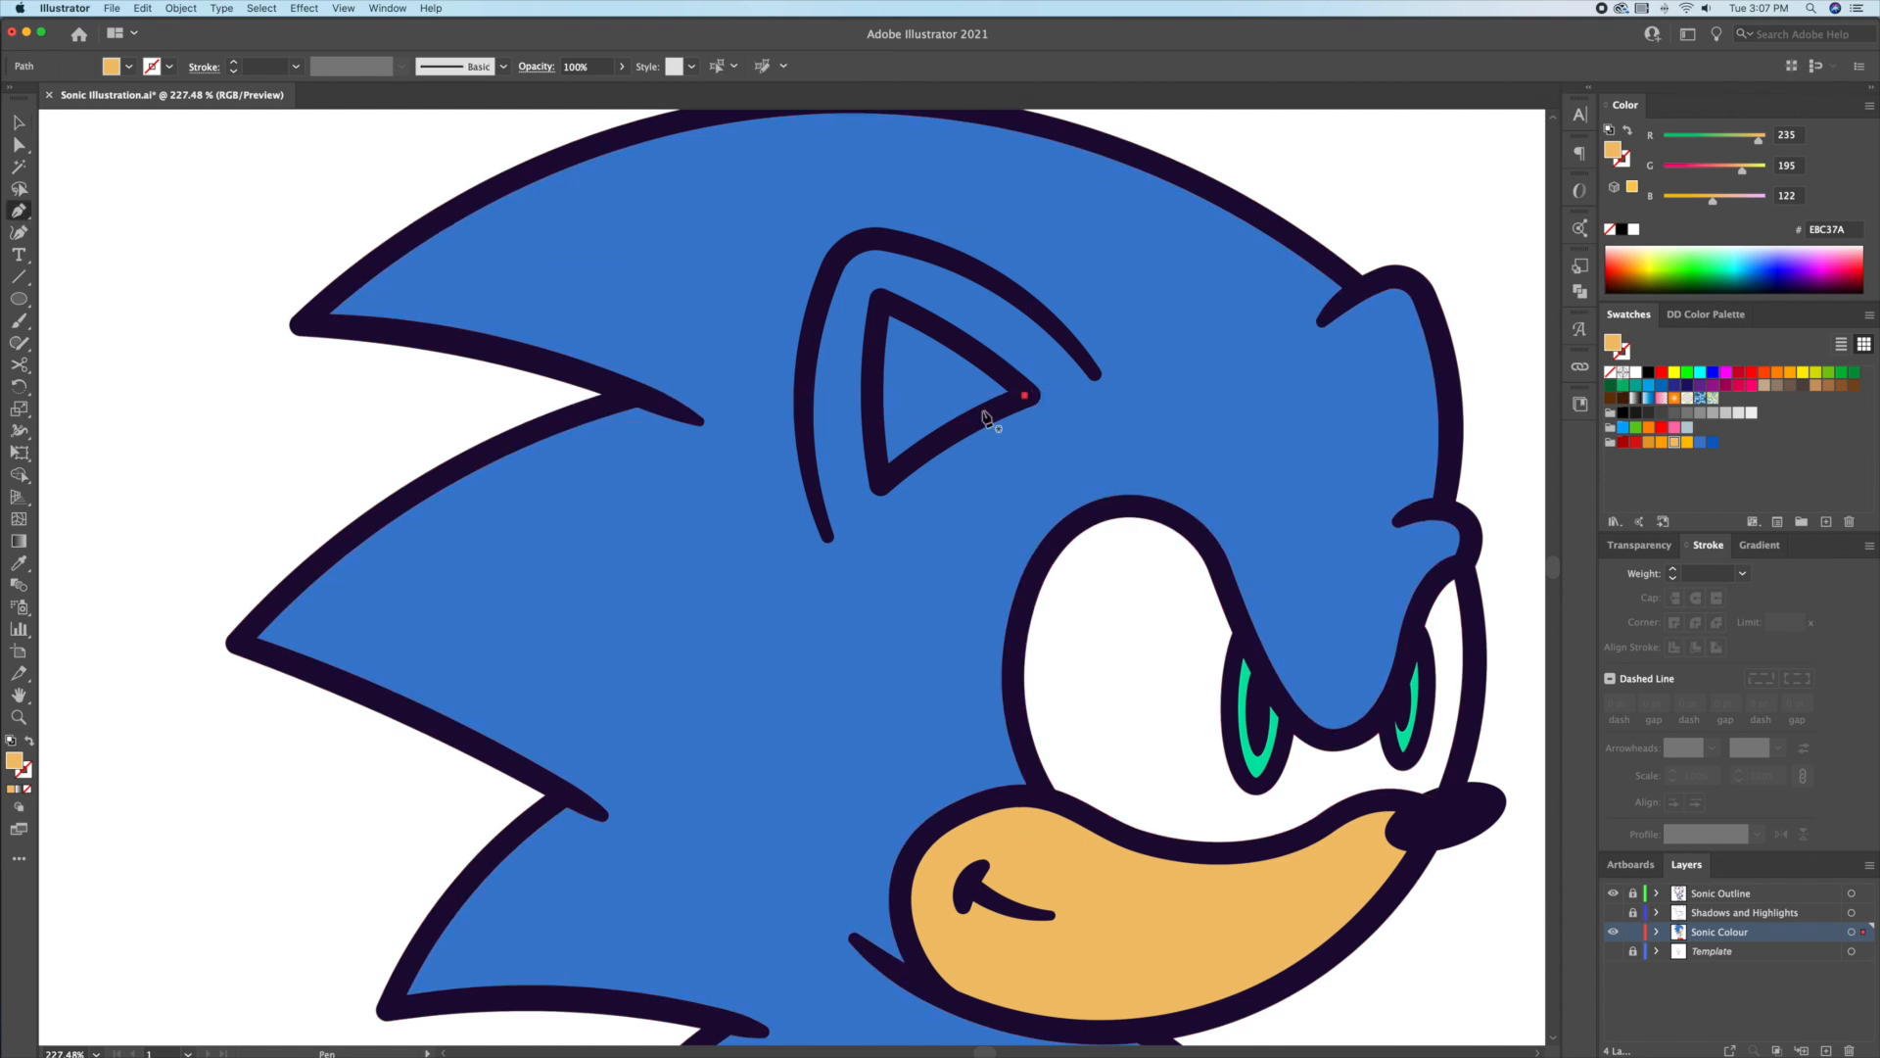
drag(842, 527, 842, 526)
click(883, 482)
drag(884, 289, 907, 219)
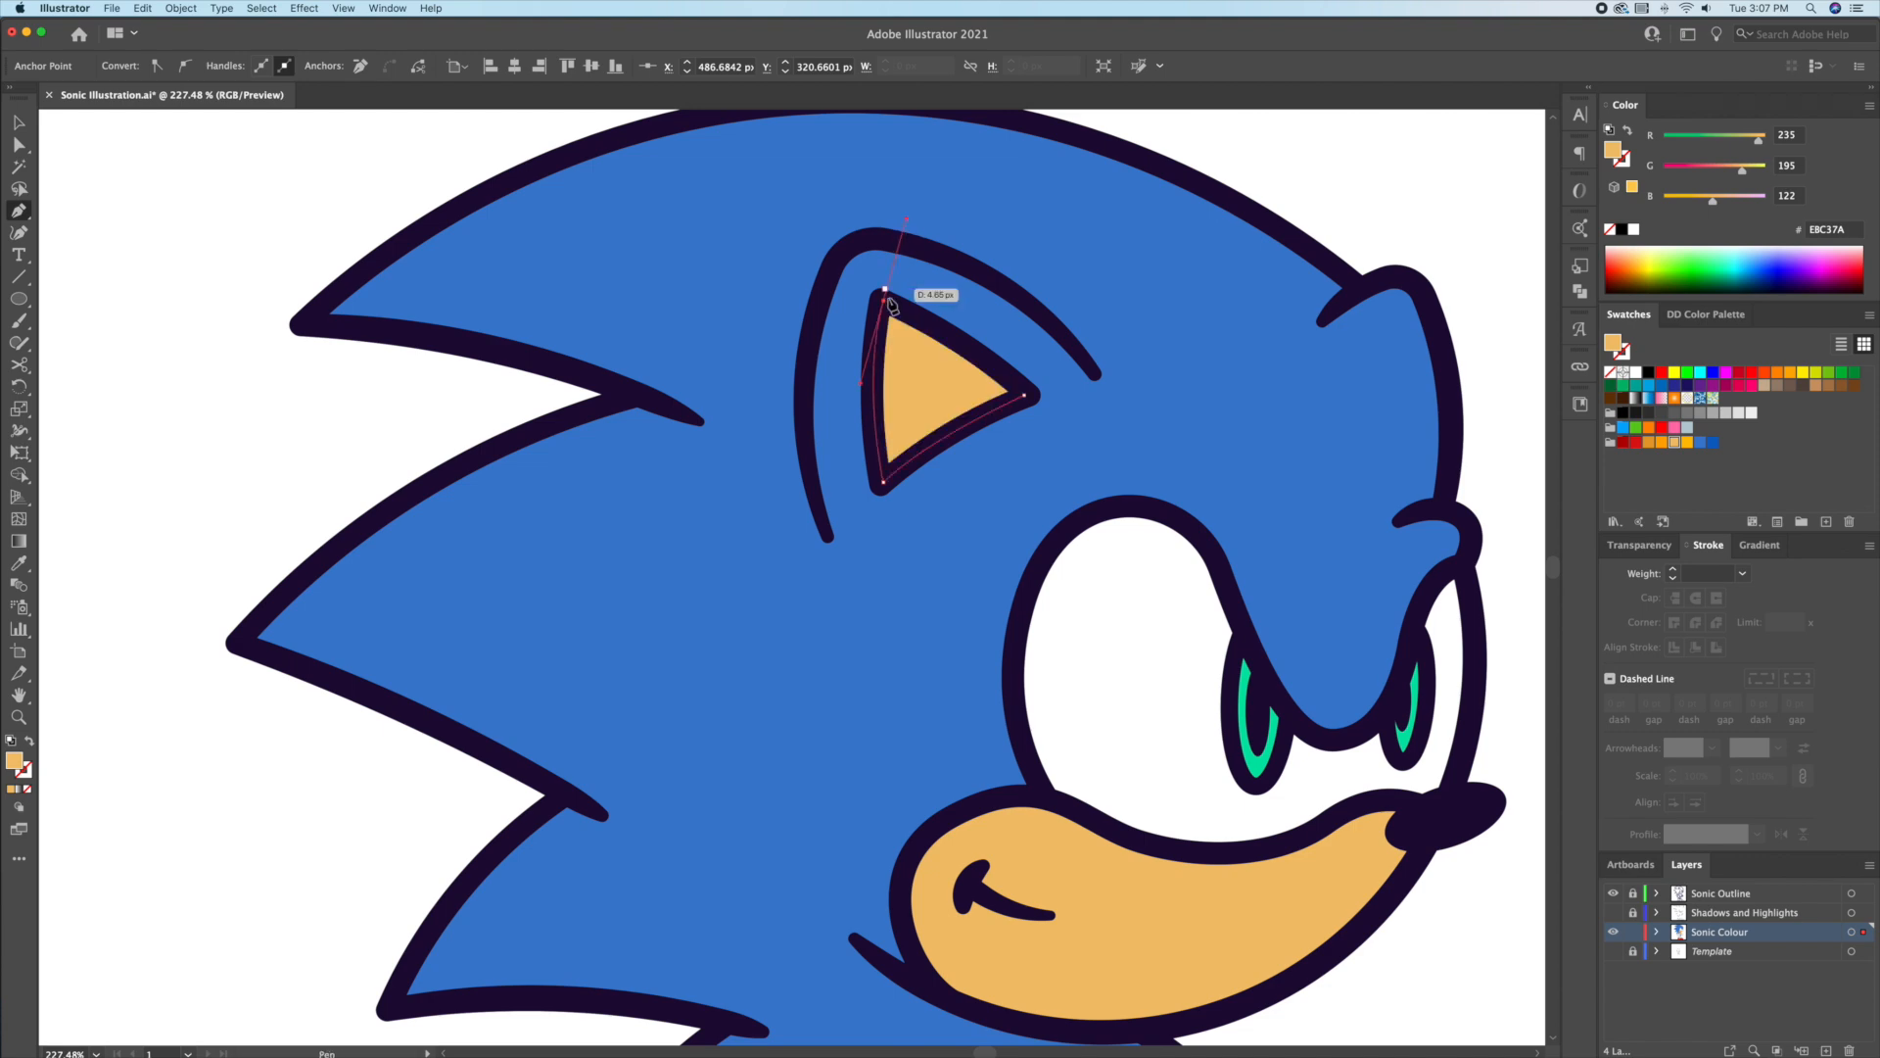
click(1028, 398)
key(v)
click(290, 436)
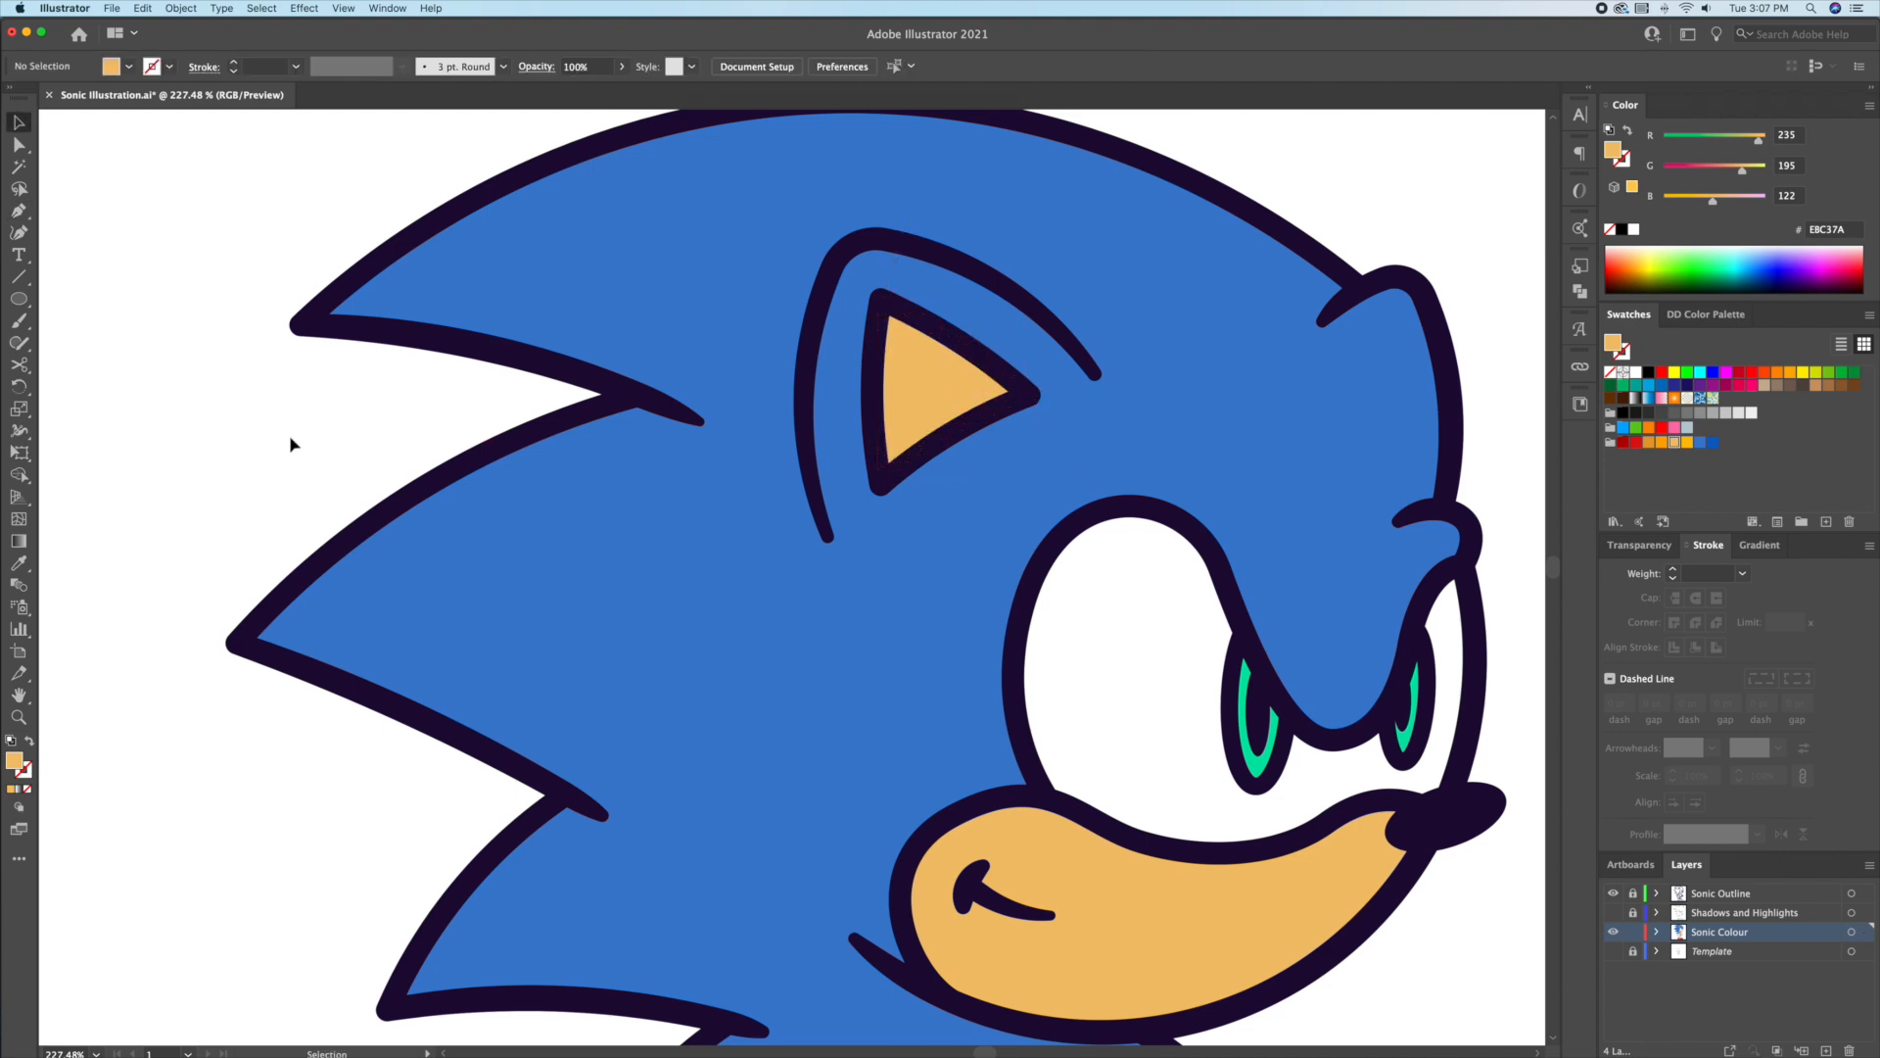
key(super+0)
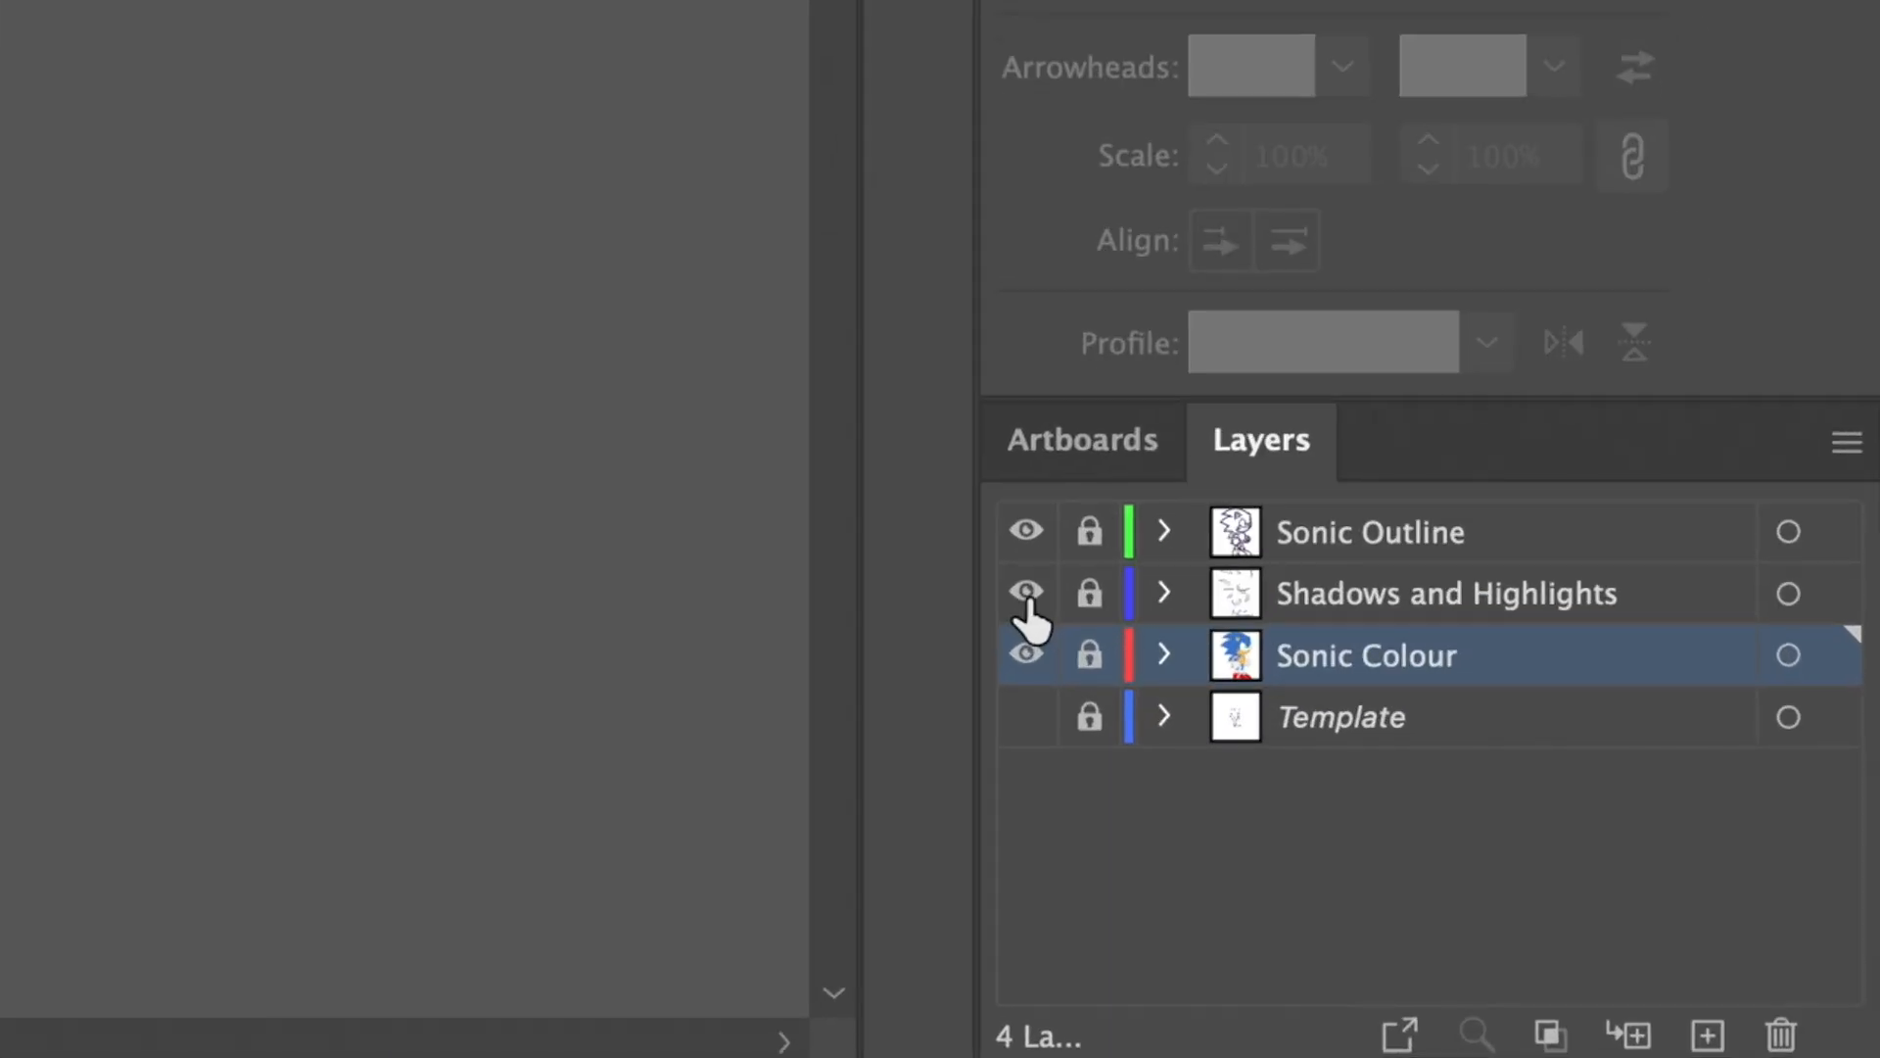
Step: Unlock the Shadows and Highlights layer and fill the three spike shadows darker blue
click(1091, 595)
click(1332, 593)
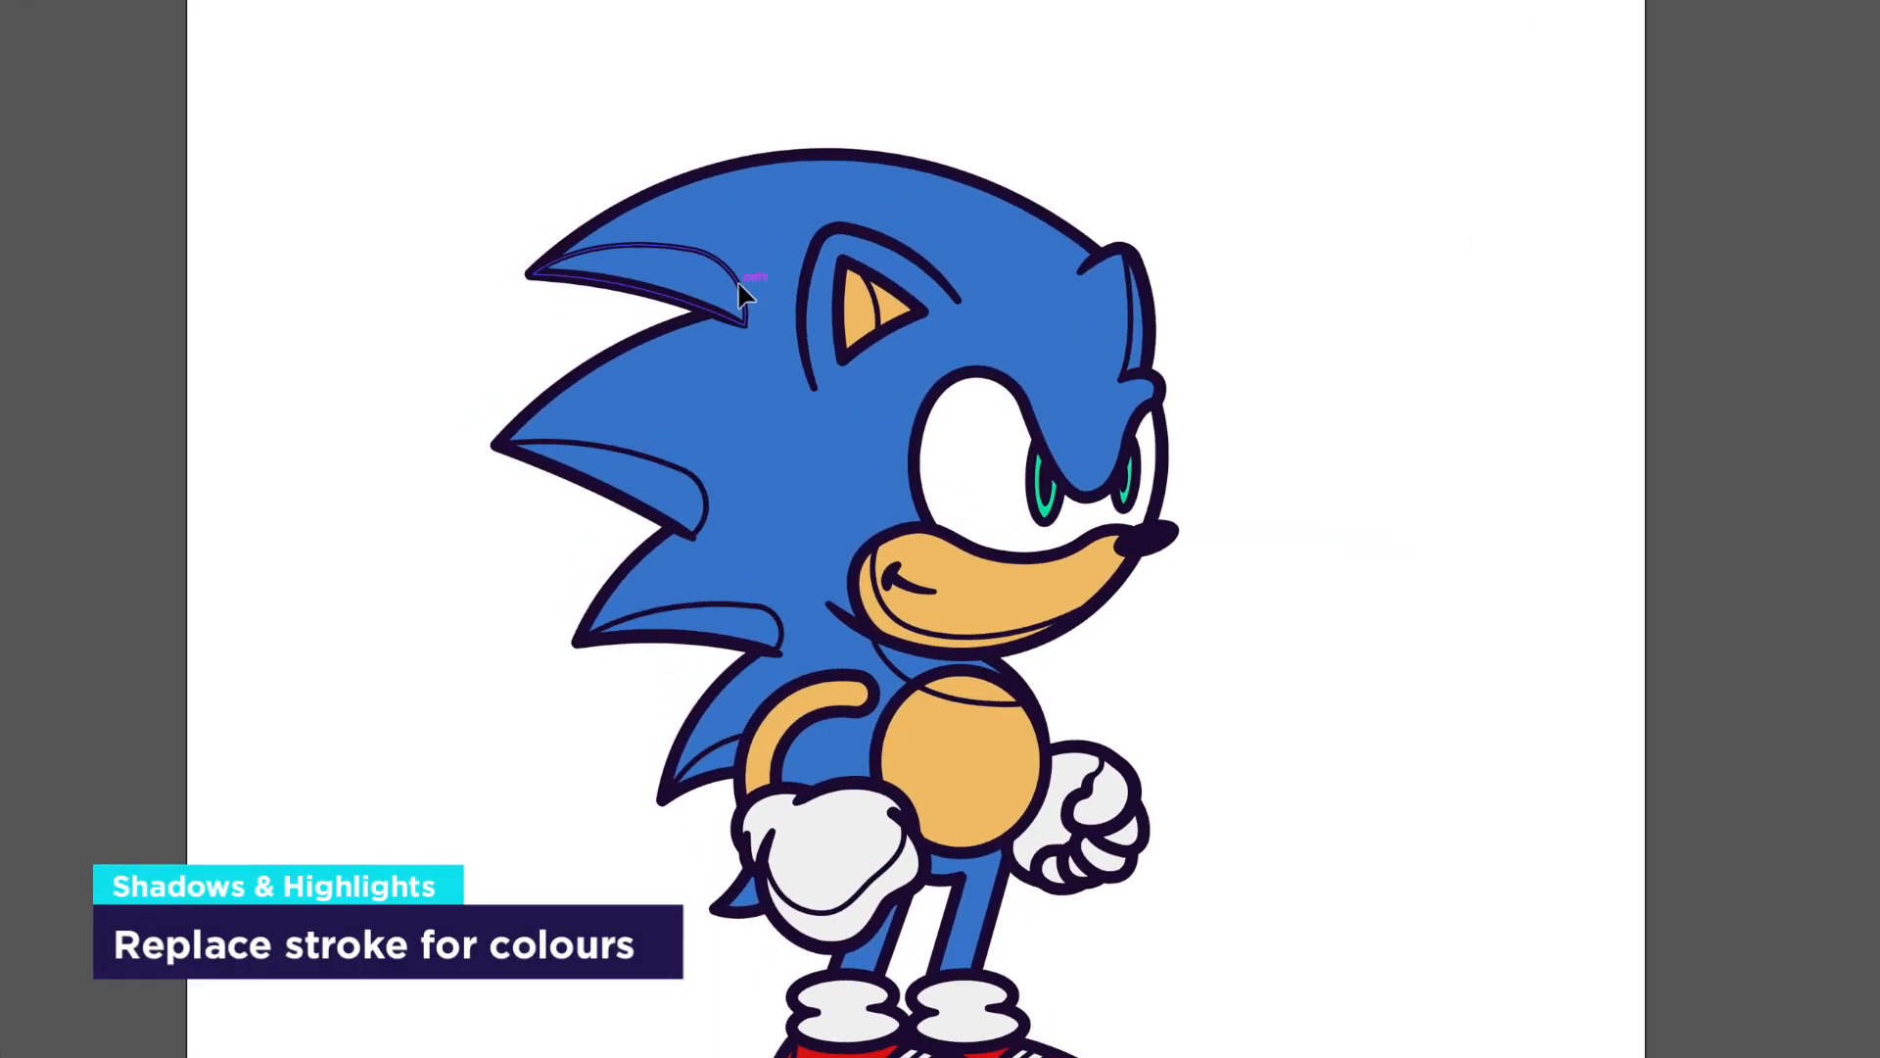
shift+click(711, 492)
shift+click(779, 632)
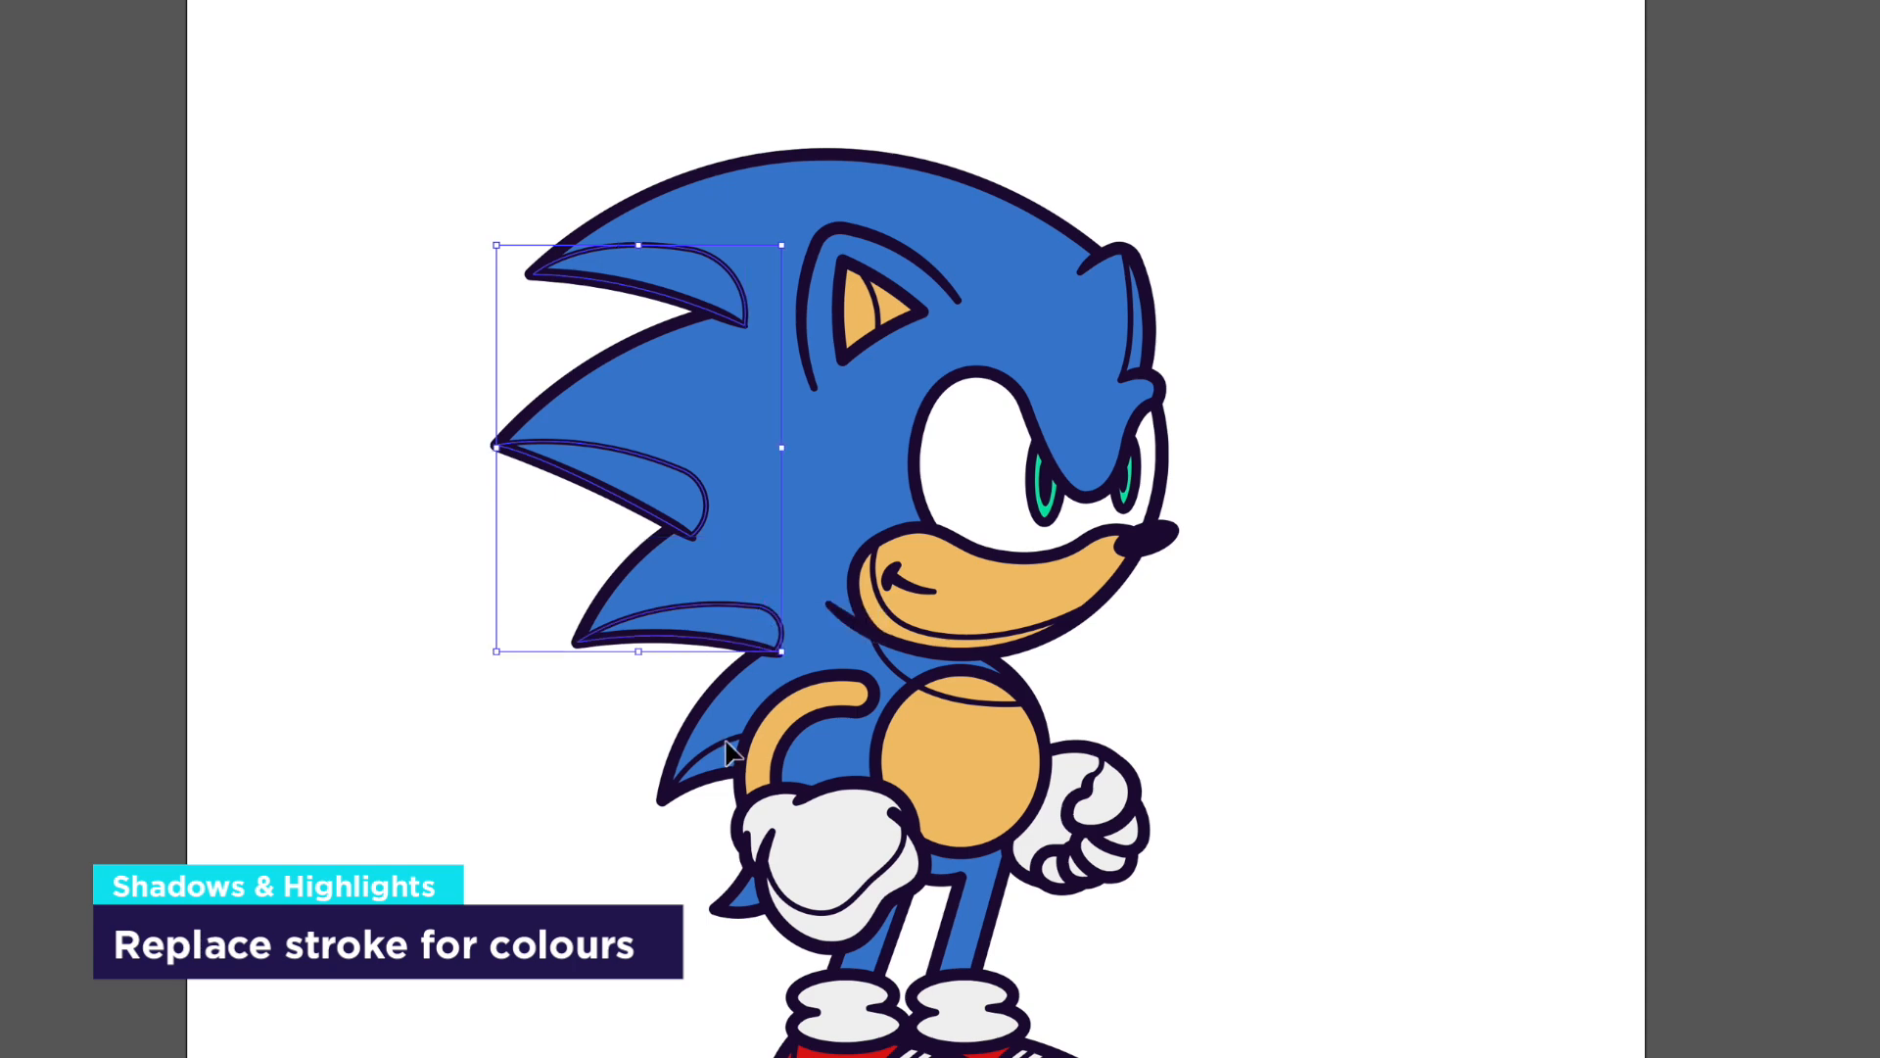
shift+click(718, 764)
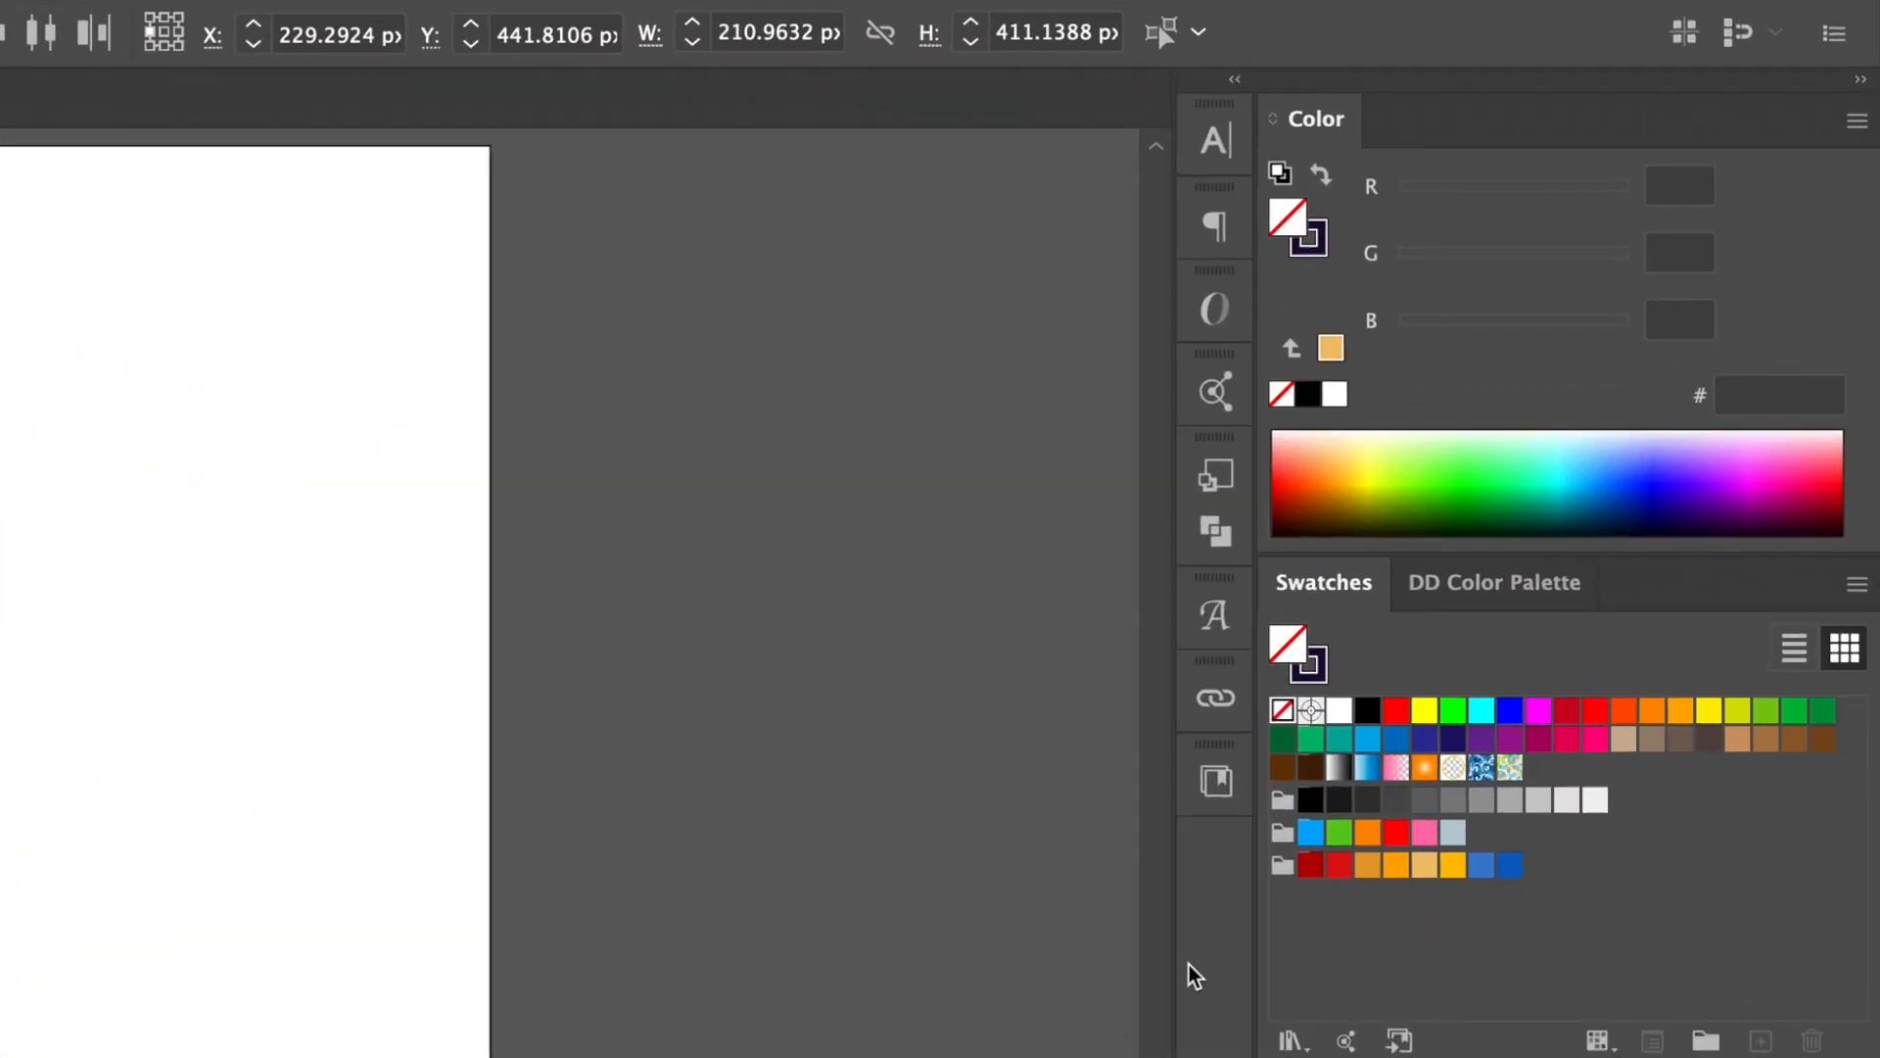
click(1322, 174)
click(1510, 865)
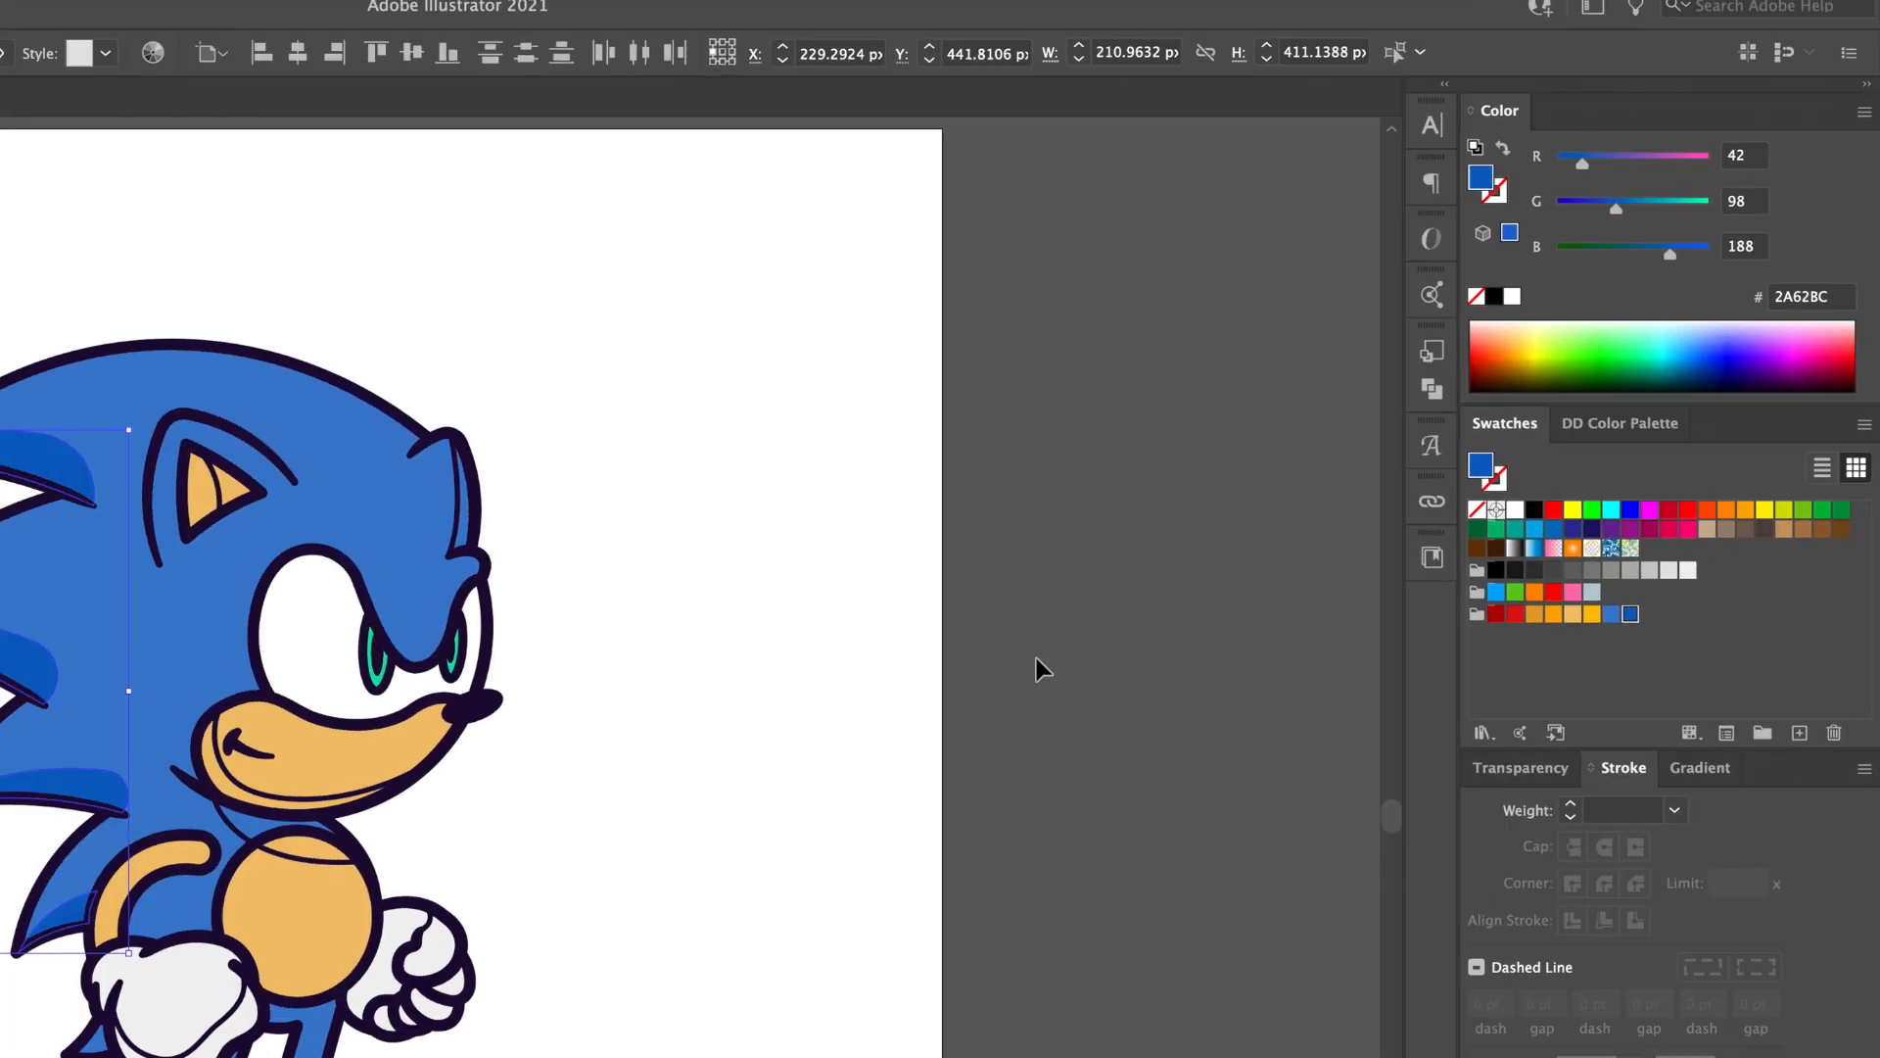
click(1038, 661)
Step: Give the forehead shadow darker blue, and the ear and muzzle shadows an orange fill with no outline
click(458, 495)
click(641, 472)
key(v)
click(768, 357)
shift+click(815, 565)
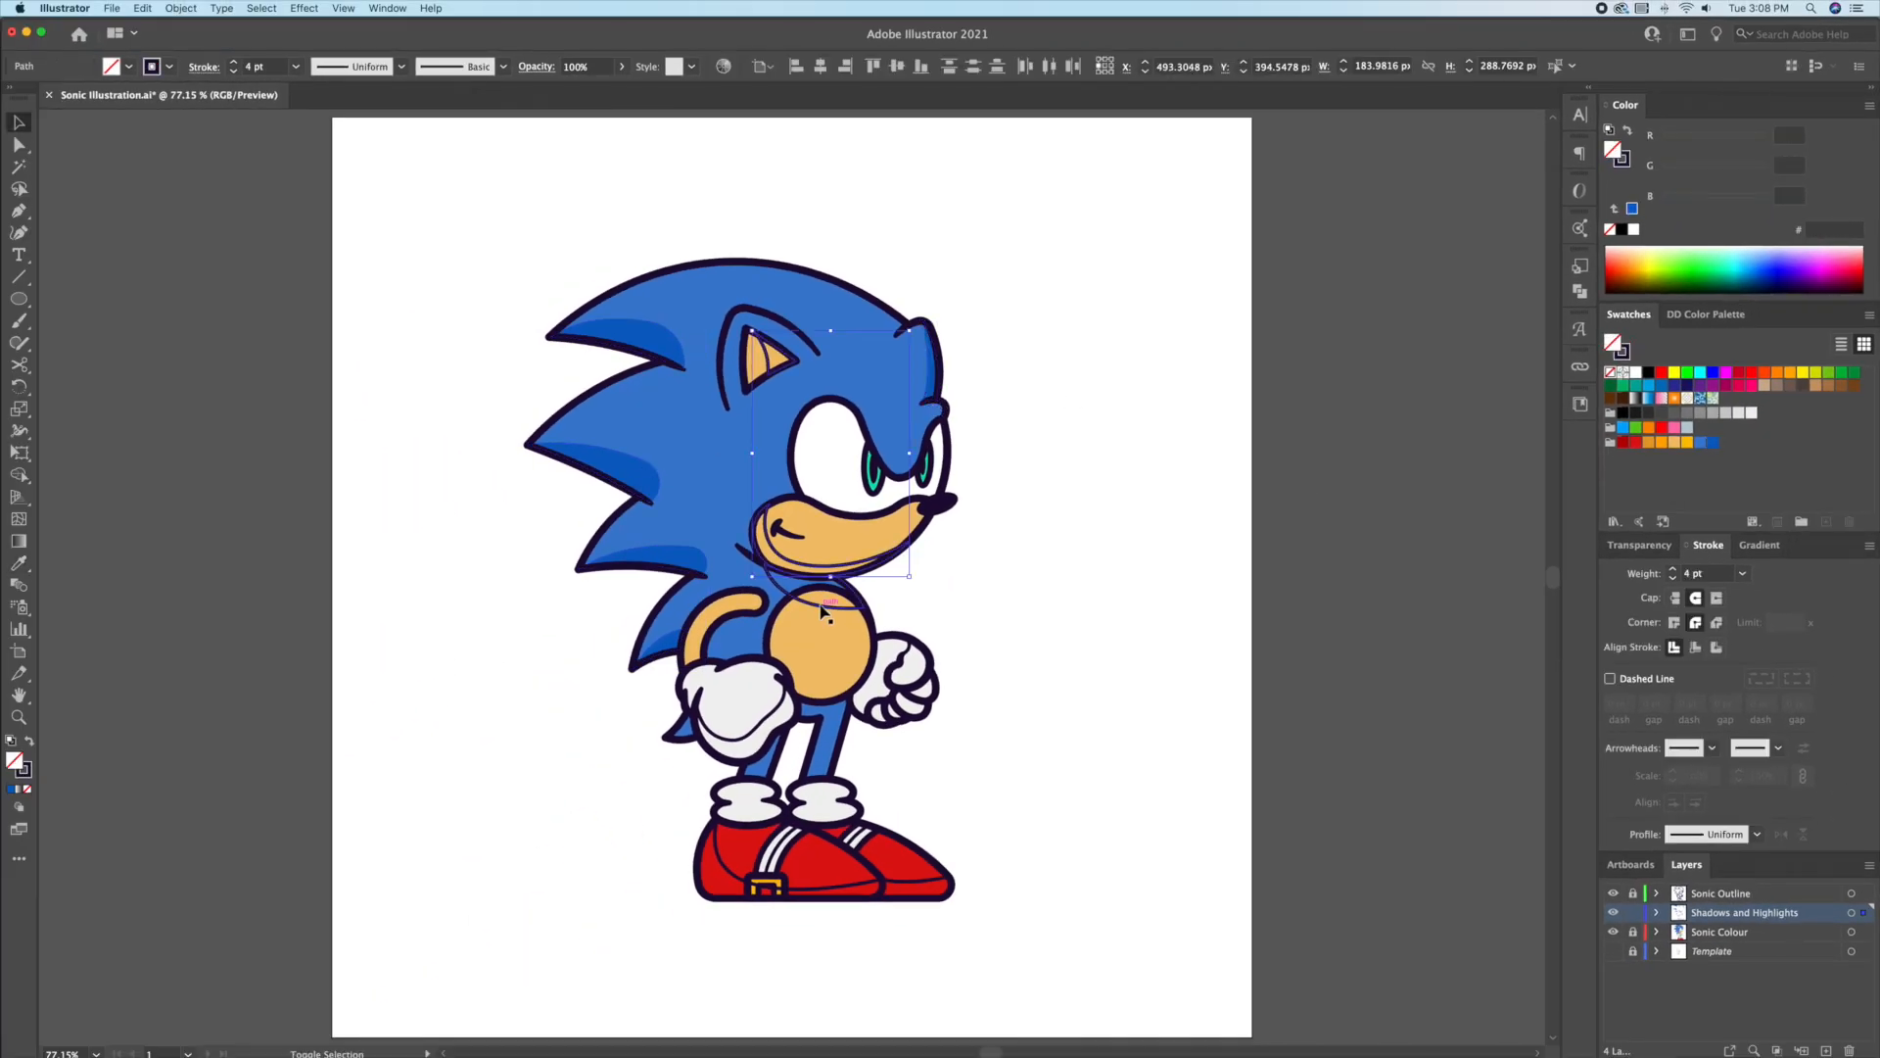
click(1648, 445)
click(1623, 160)
click(1610, 229)
click(1122, 535)
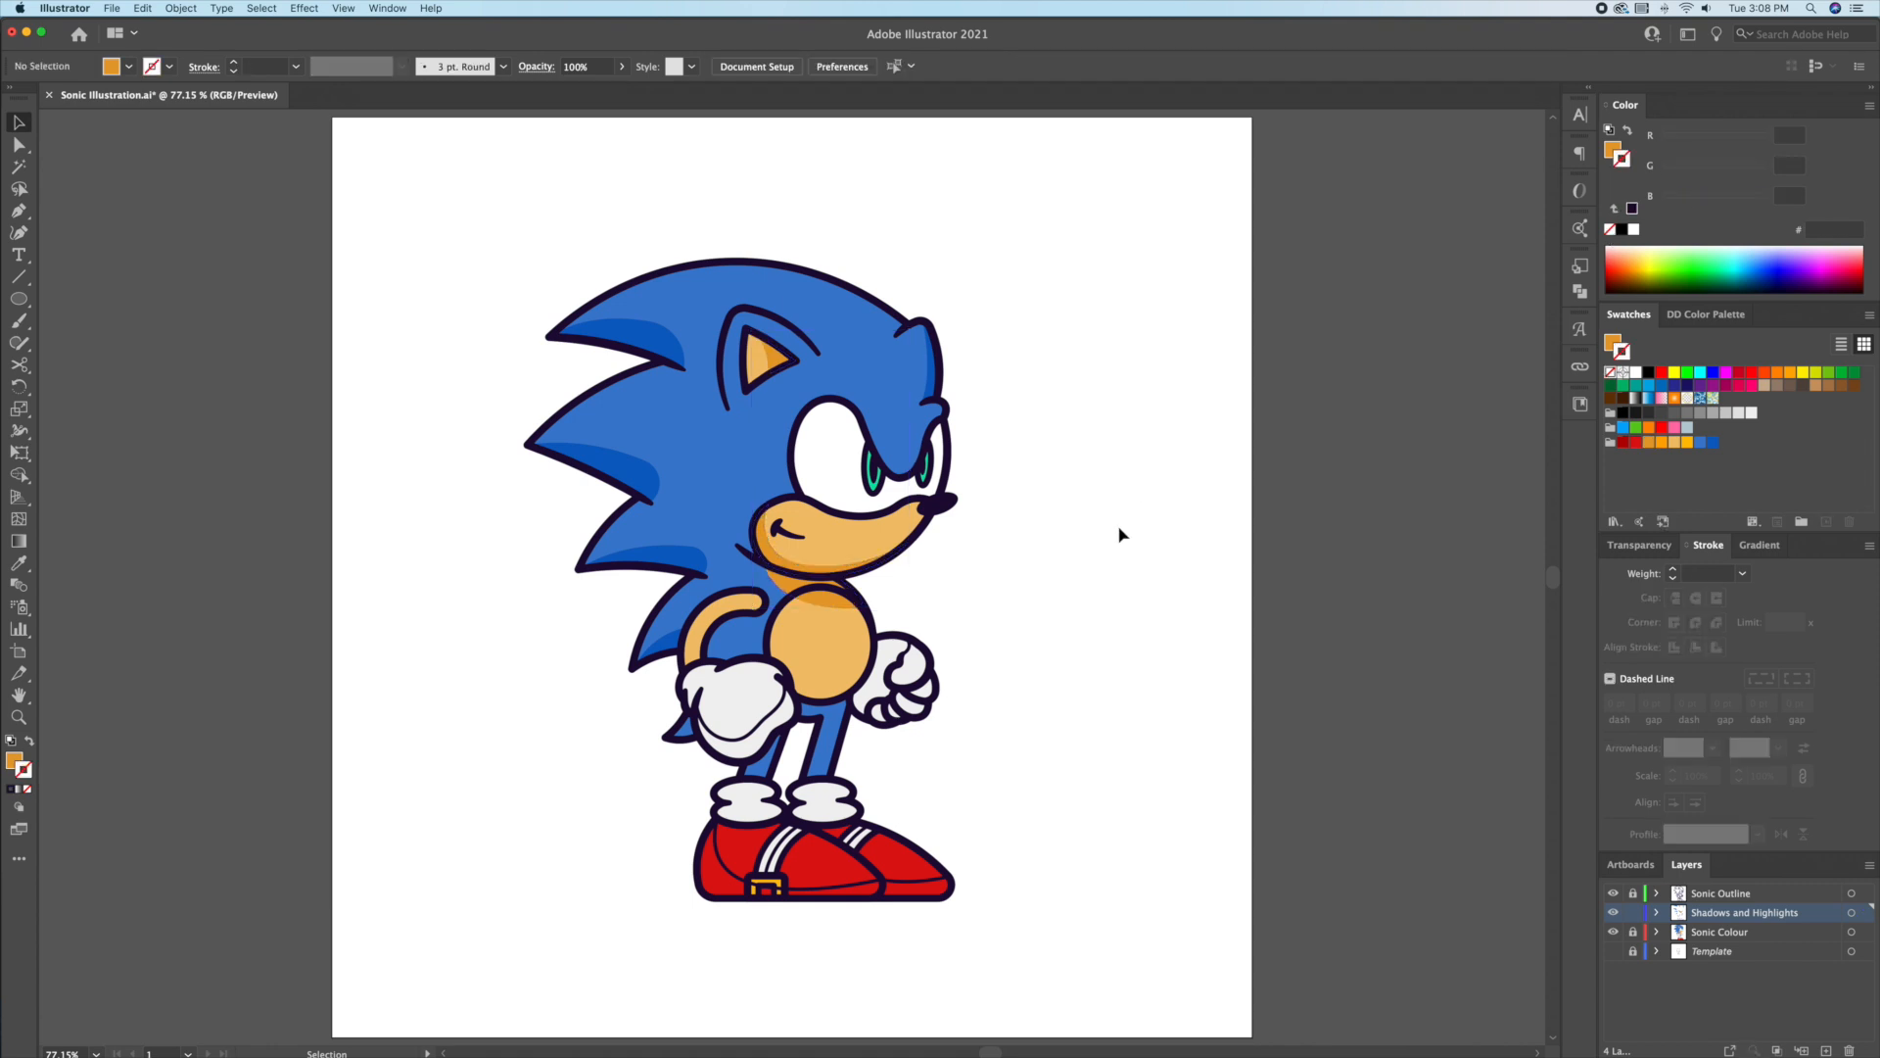
Step: Colour the glove shadows: sample white onto the left, light grey fill on the right
click(773, 725)
key(i)
click(1071, 665)
key(v)
click(1071, 646)
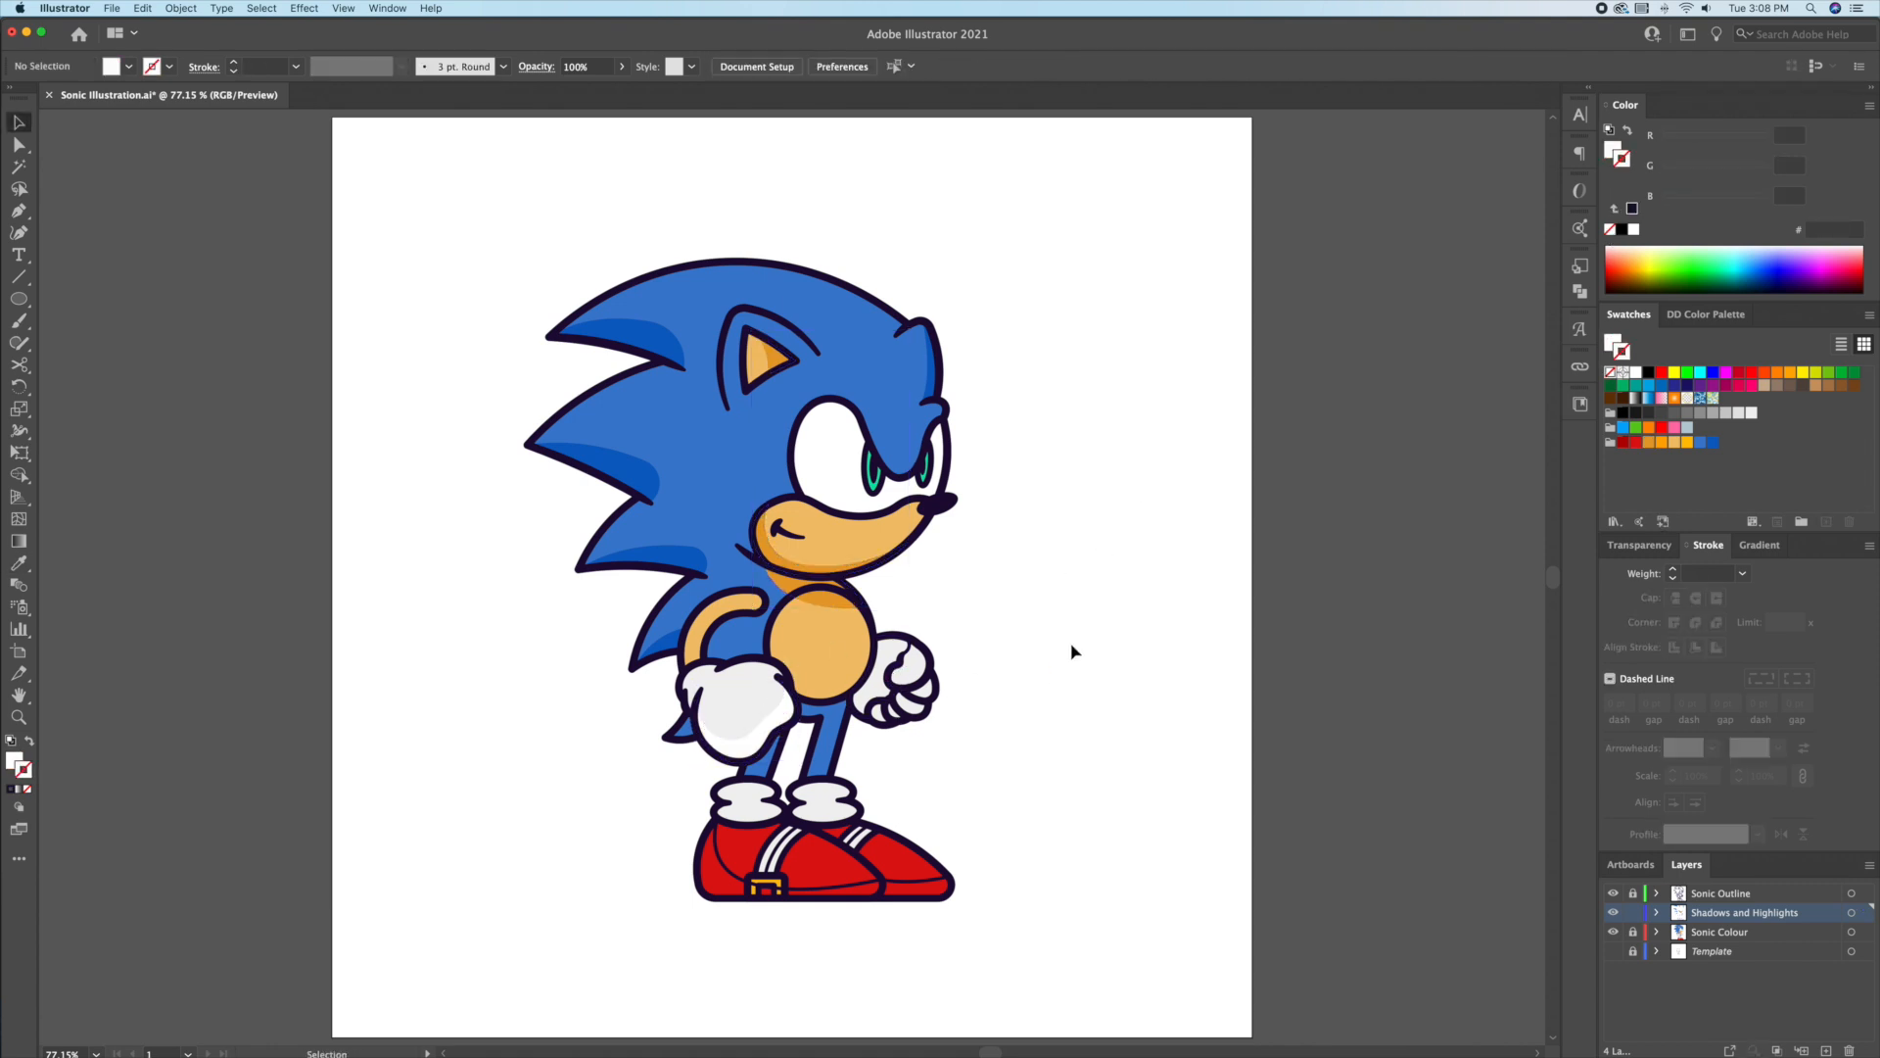
click(911, 661)
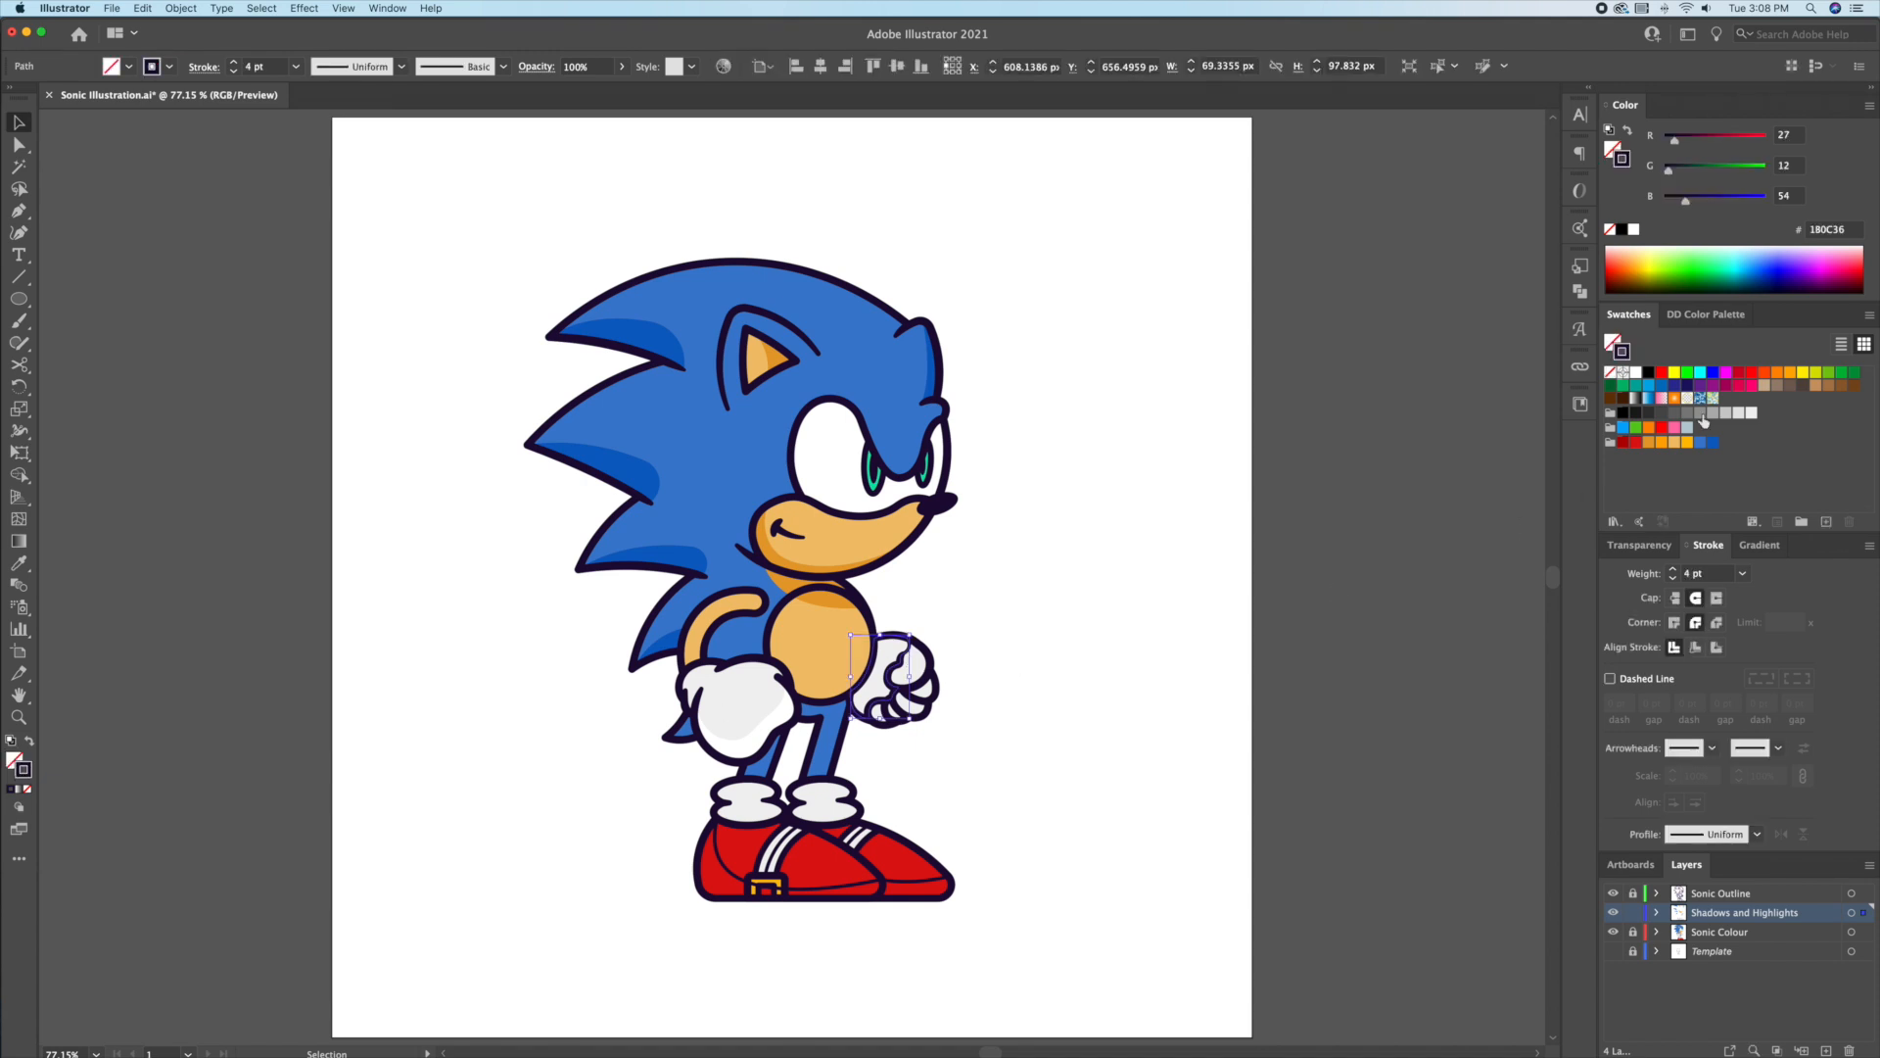
click(1739, 415)
click(1631, 133)
click(1038, 590)
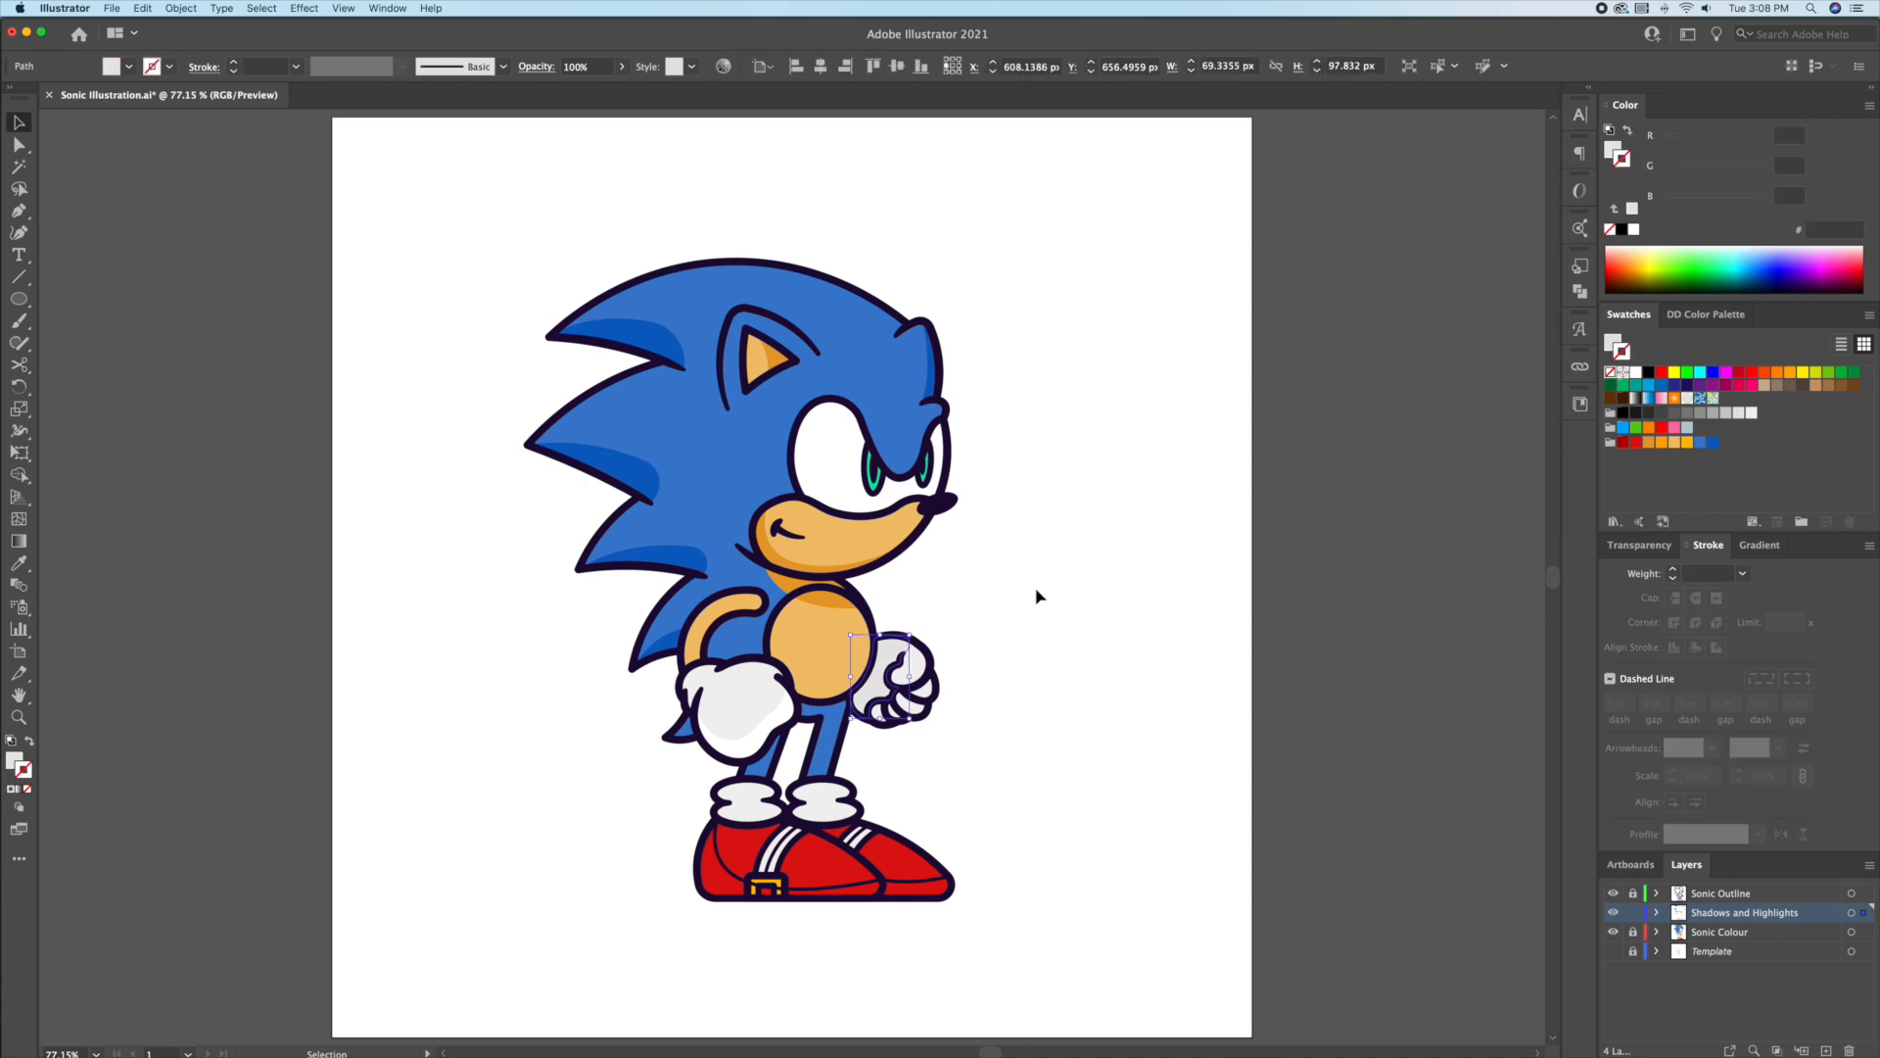
Step: Lock the Sonic Colour layer and colour the shoe stripe shadows light grey
key(z)
drag(879, 742, 960, 586)
key(v)
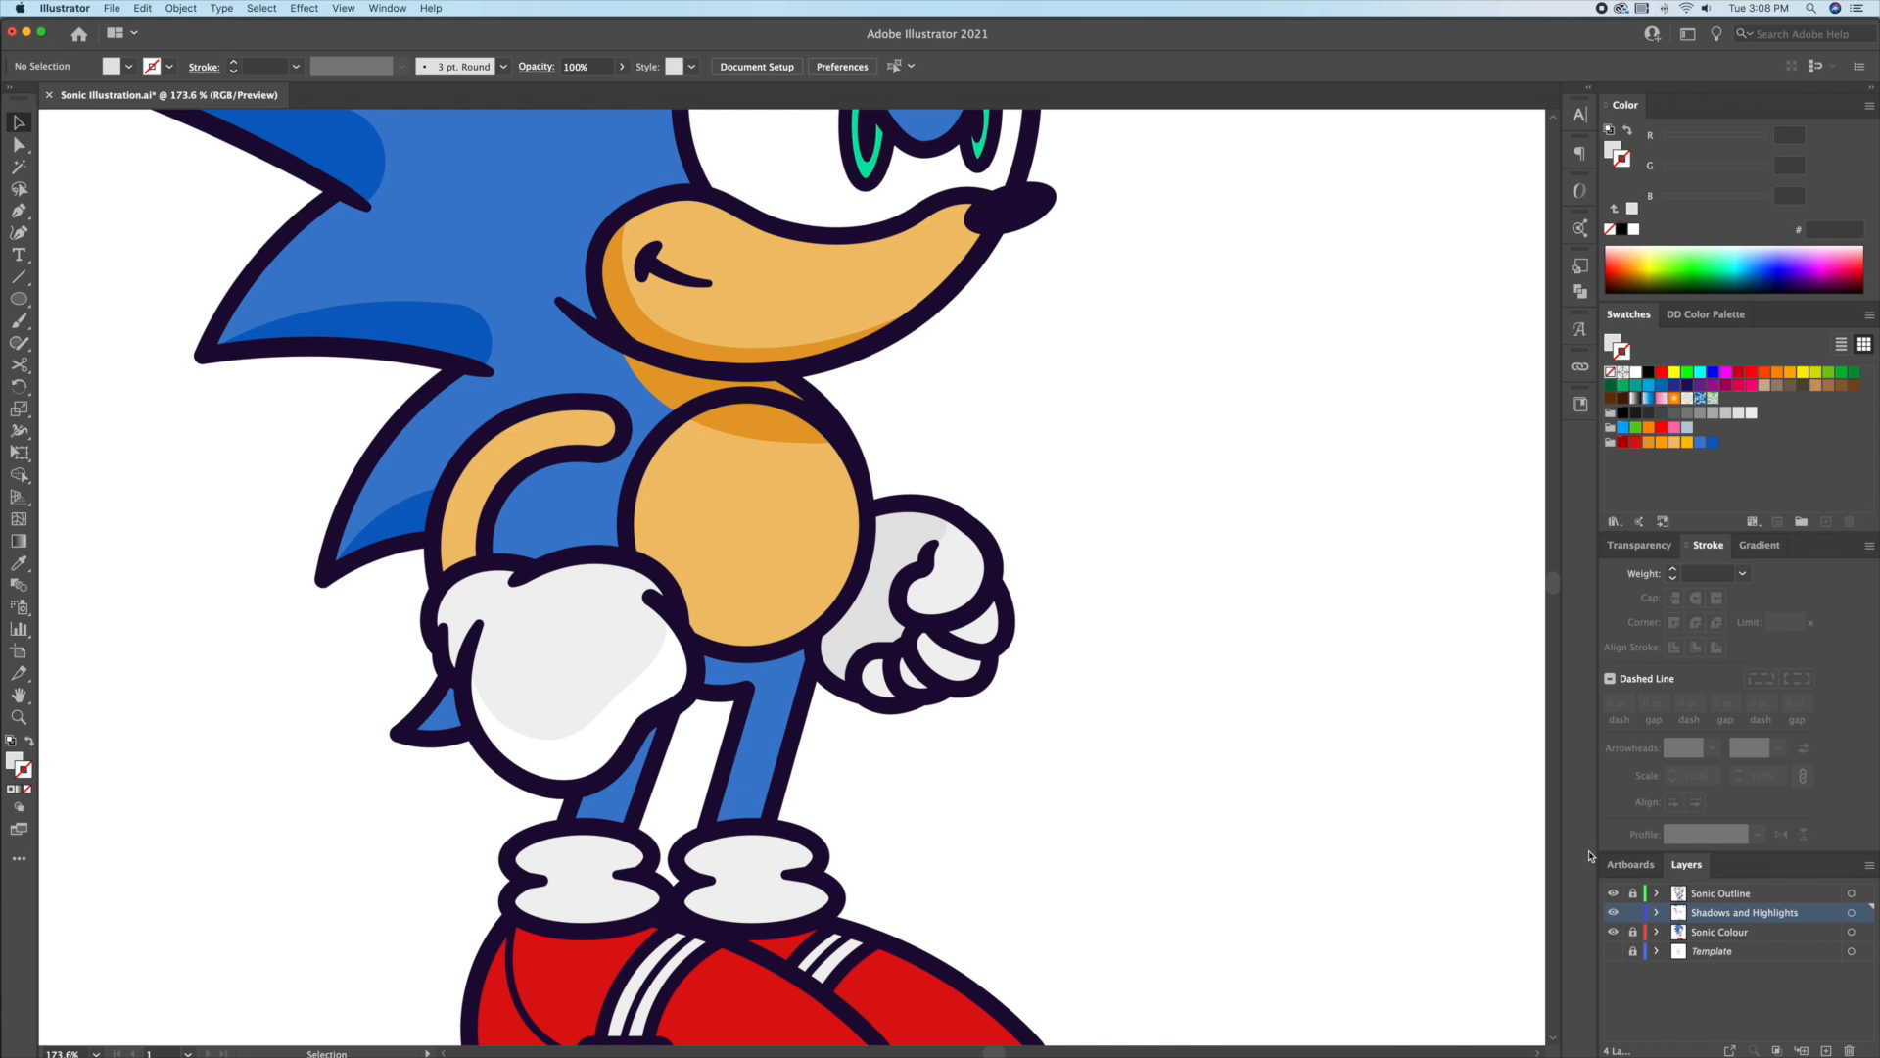
click(977, 595)
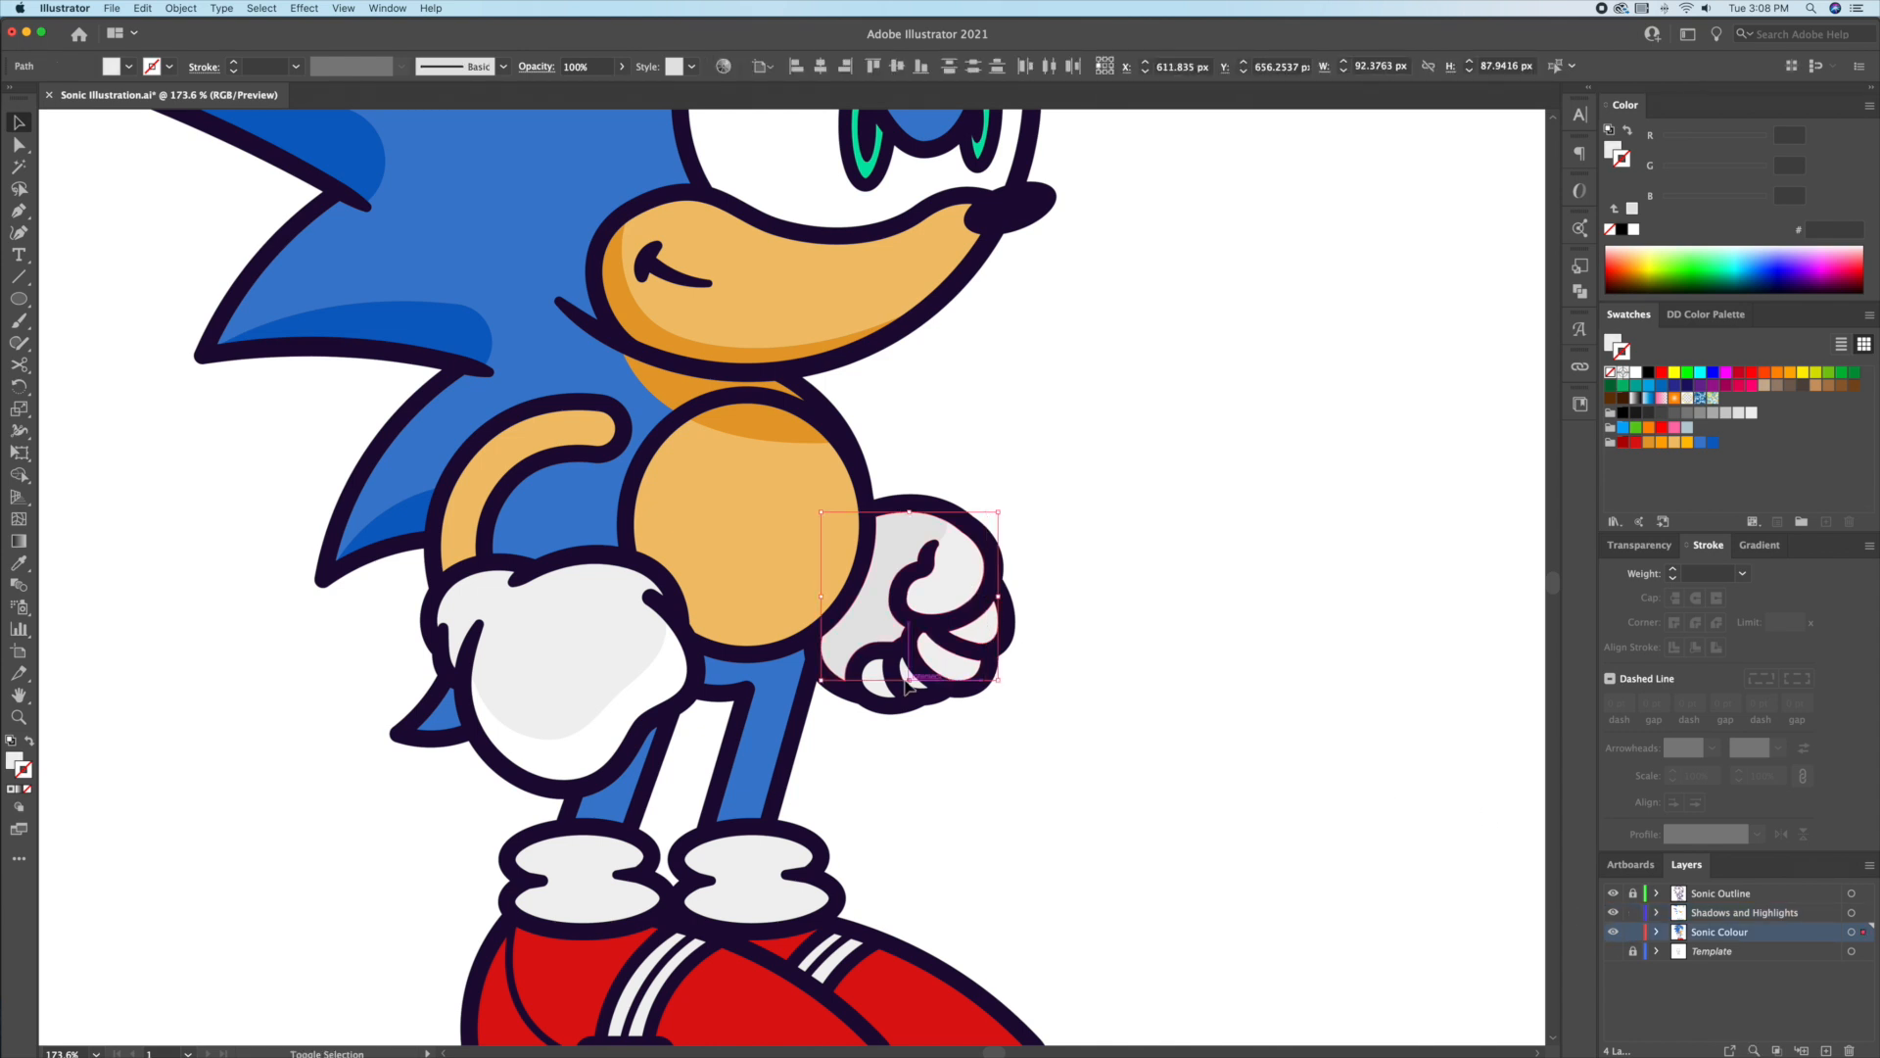
click(1197, 638)
drag(809, 878, 954, 580)
click(1635, 932)
click(1643, 915)
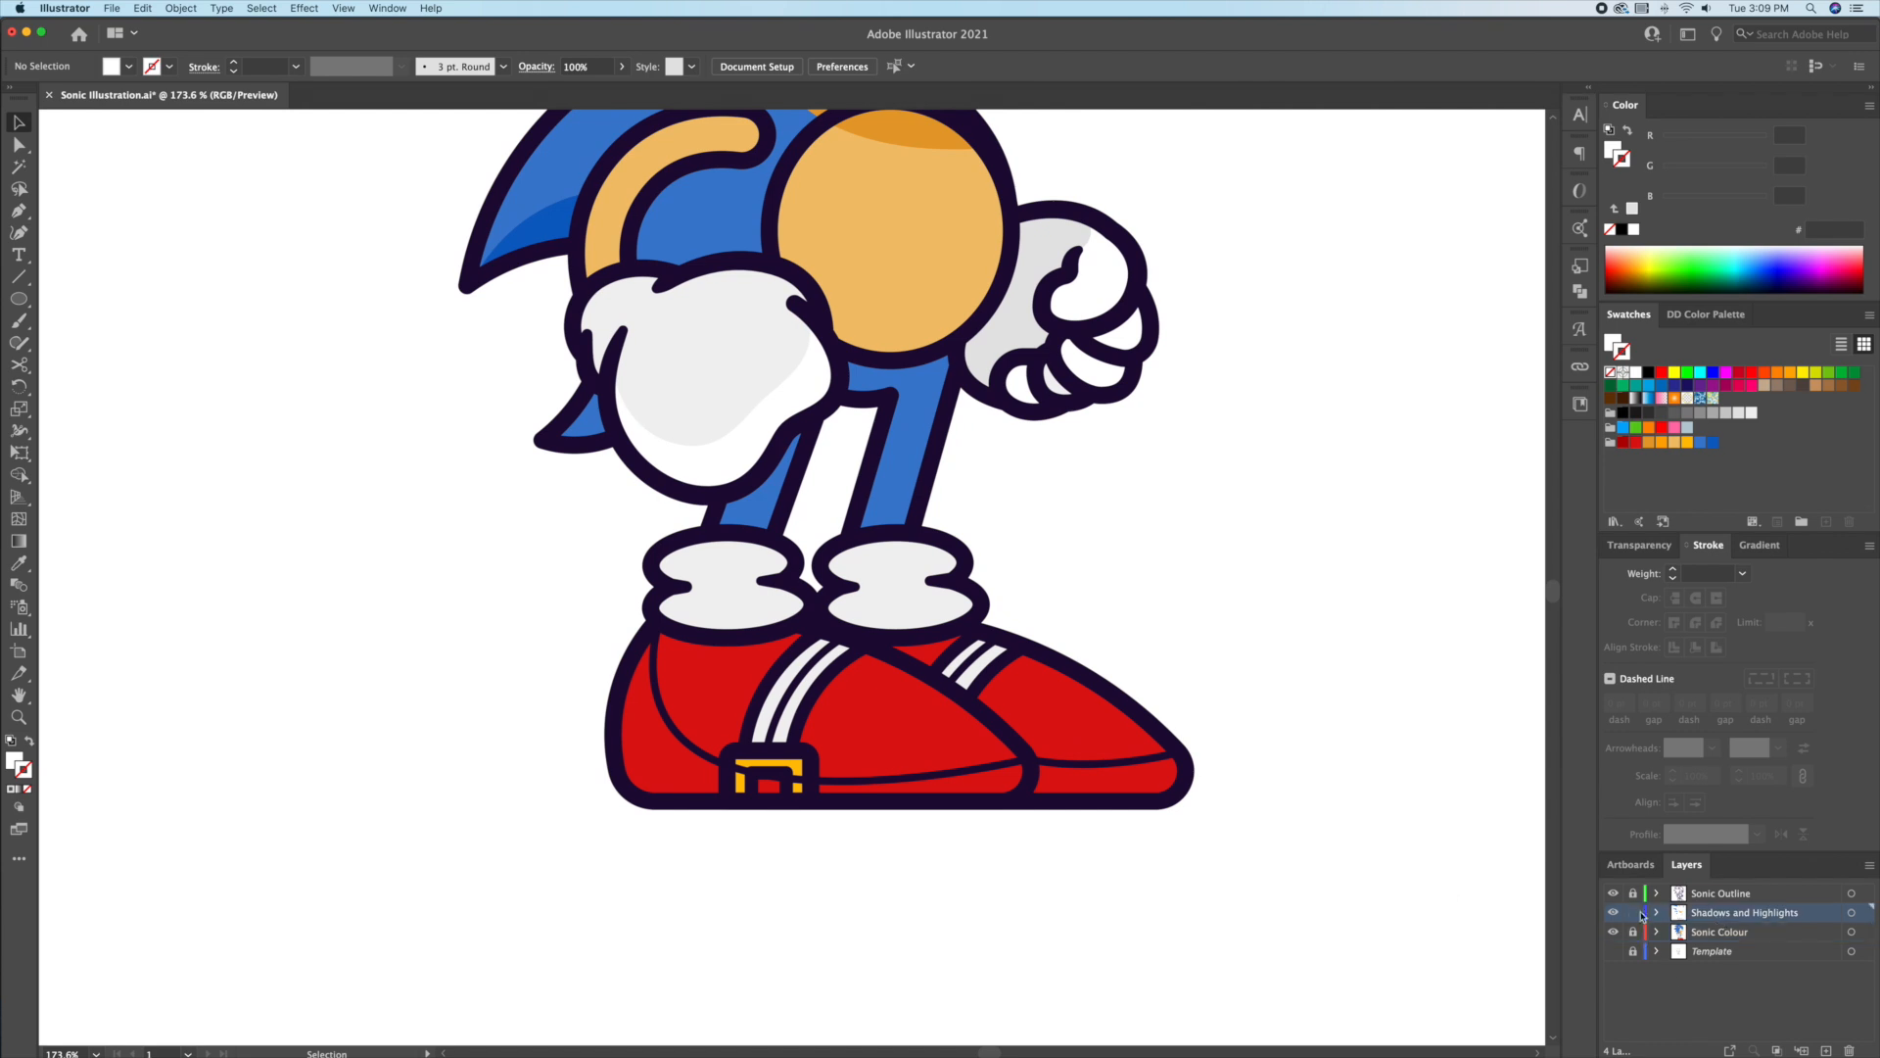
click(787, 705)
click(1729, 414)
click(1300, 508)
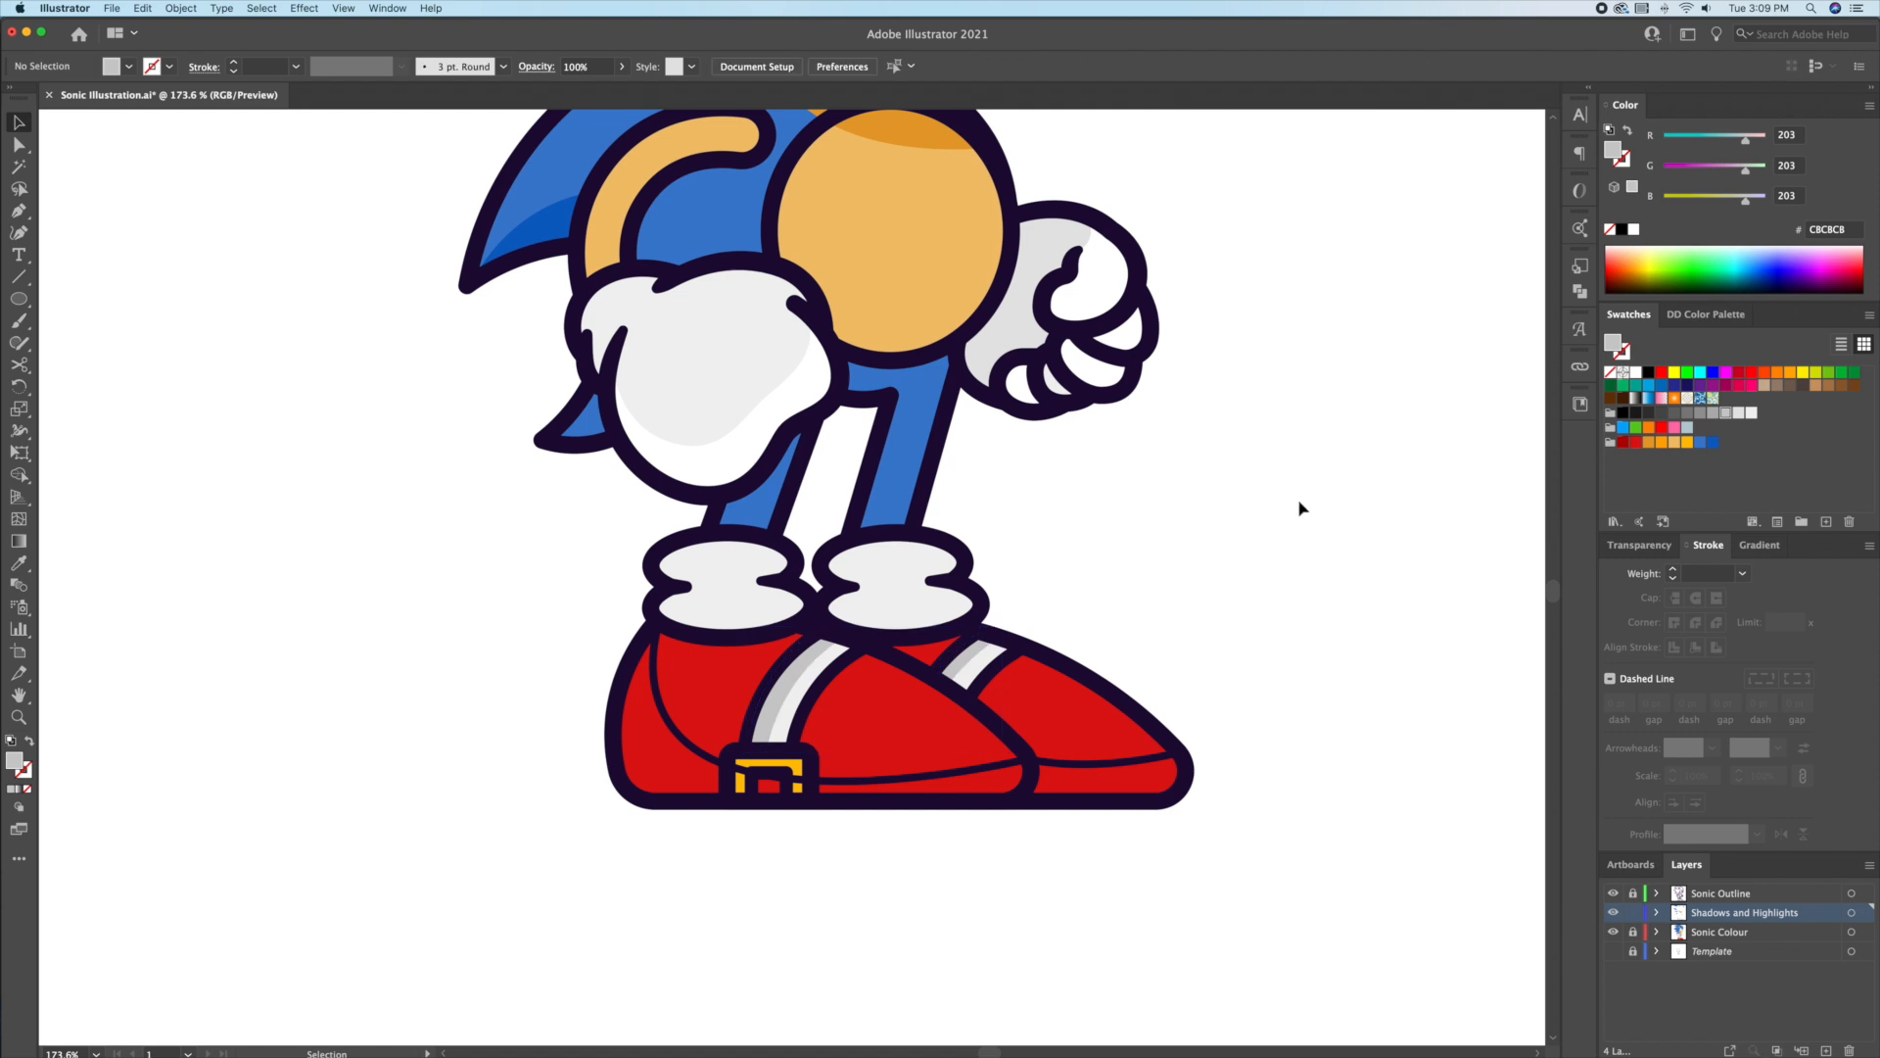
Step: Fill both shoe shadows dark red
click(925, 771)
shift+click(1083, 762)
click(1622, 443)
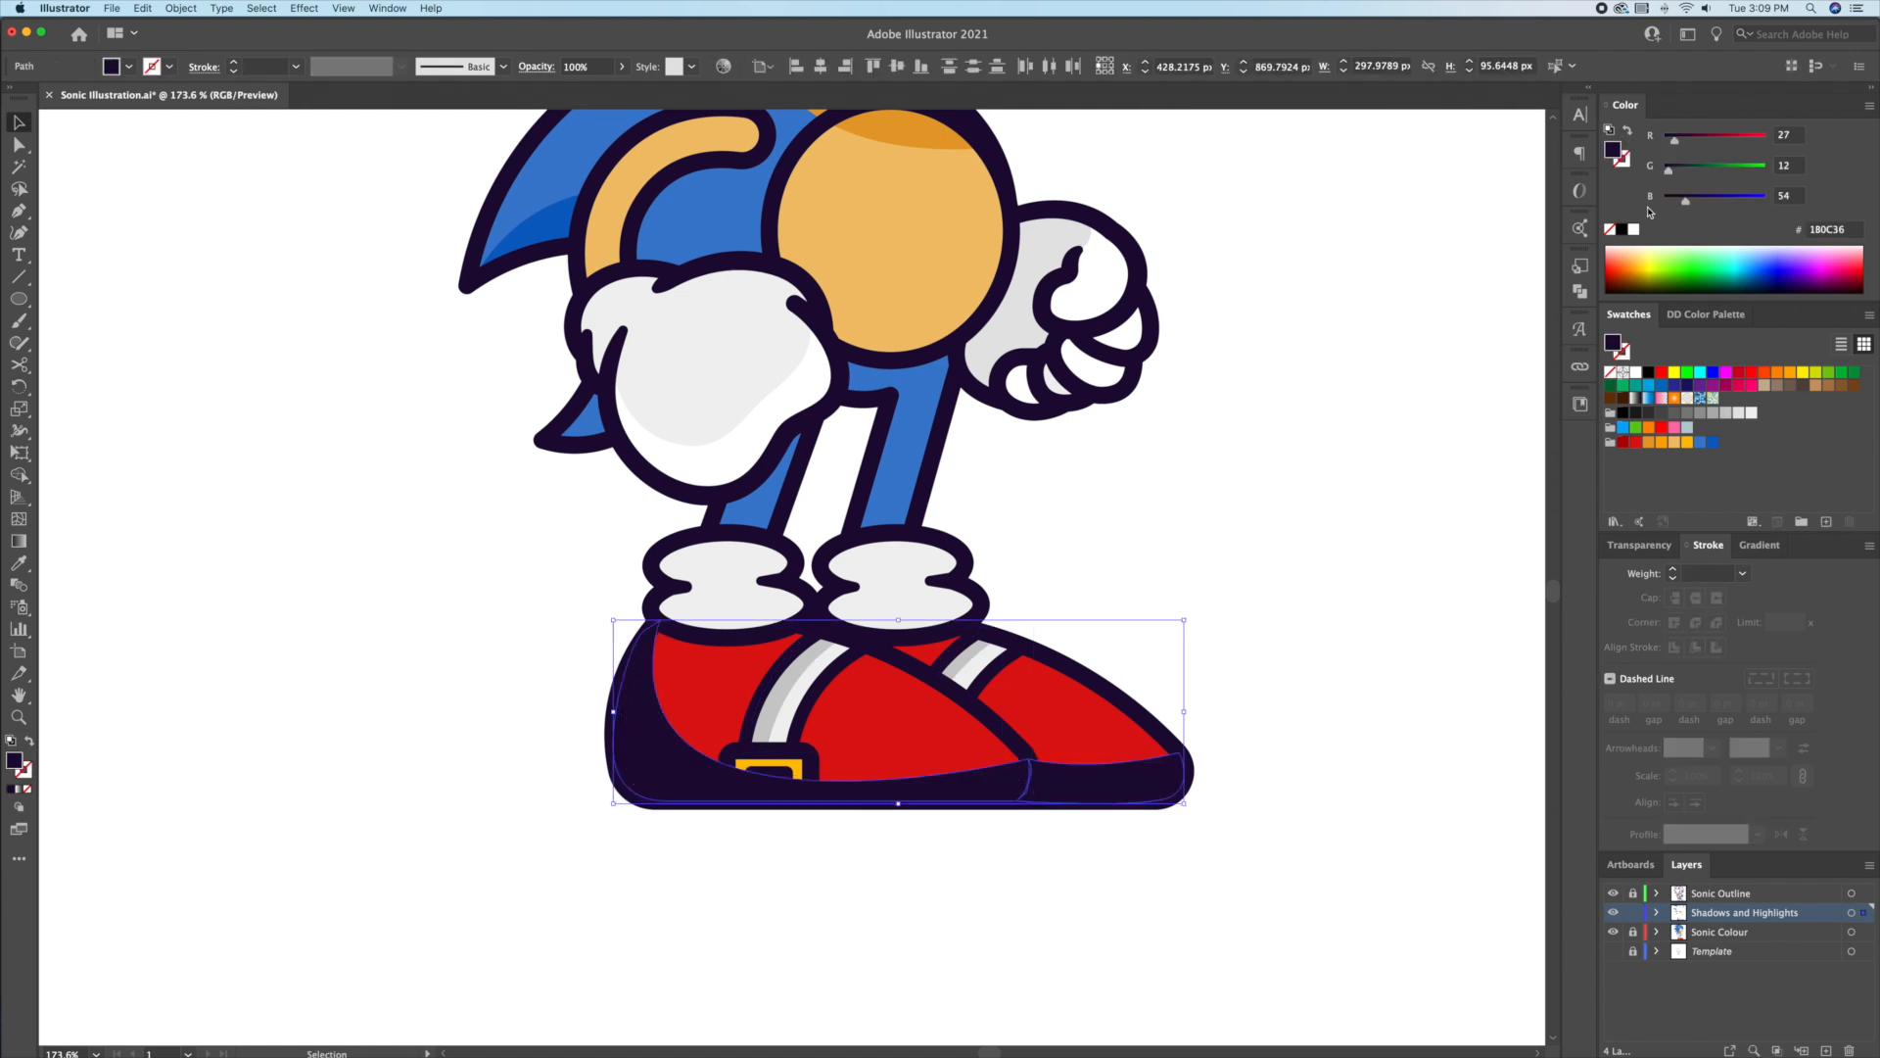
click(1182, 542)
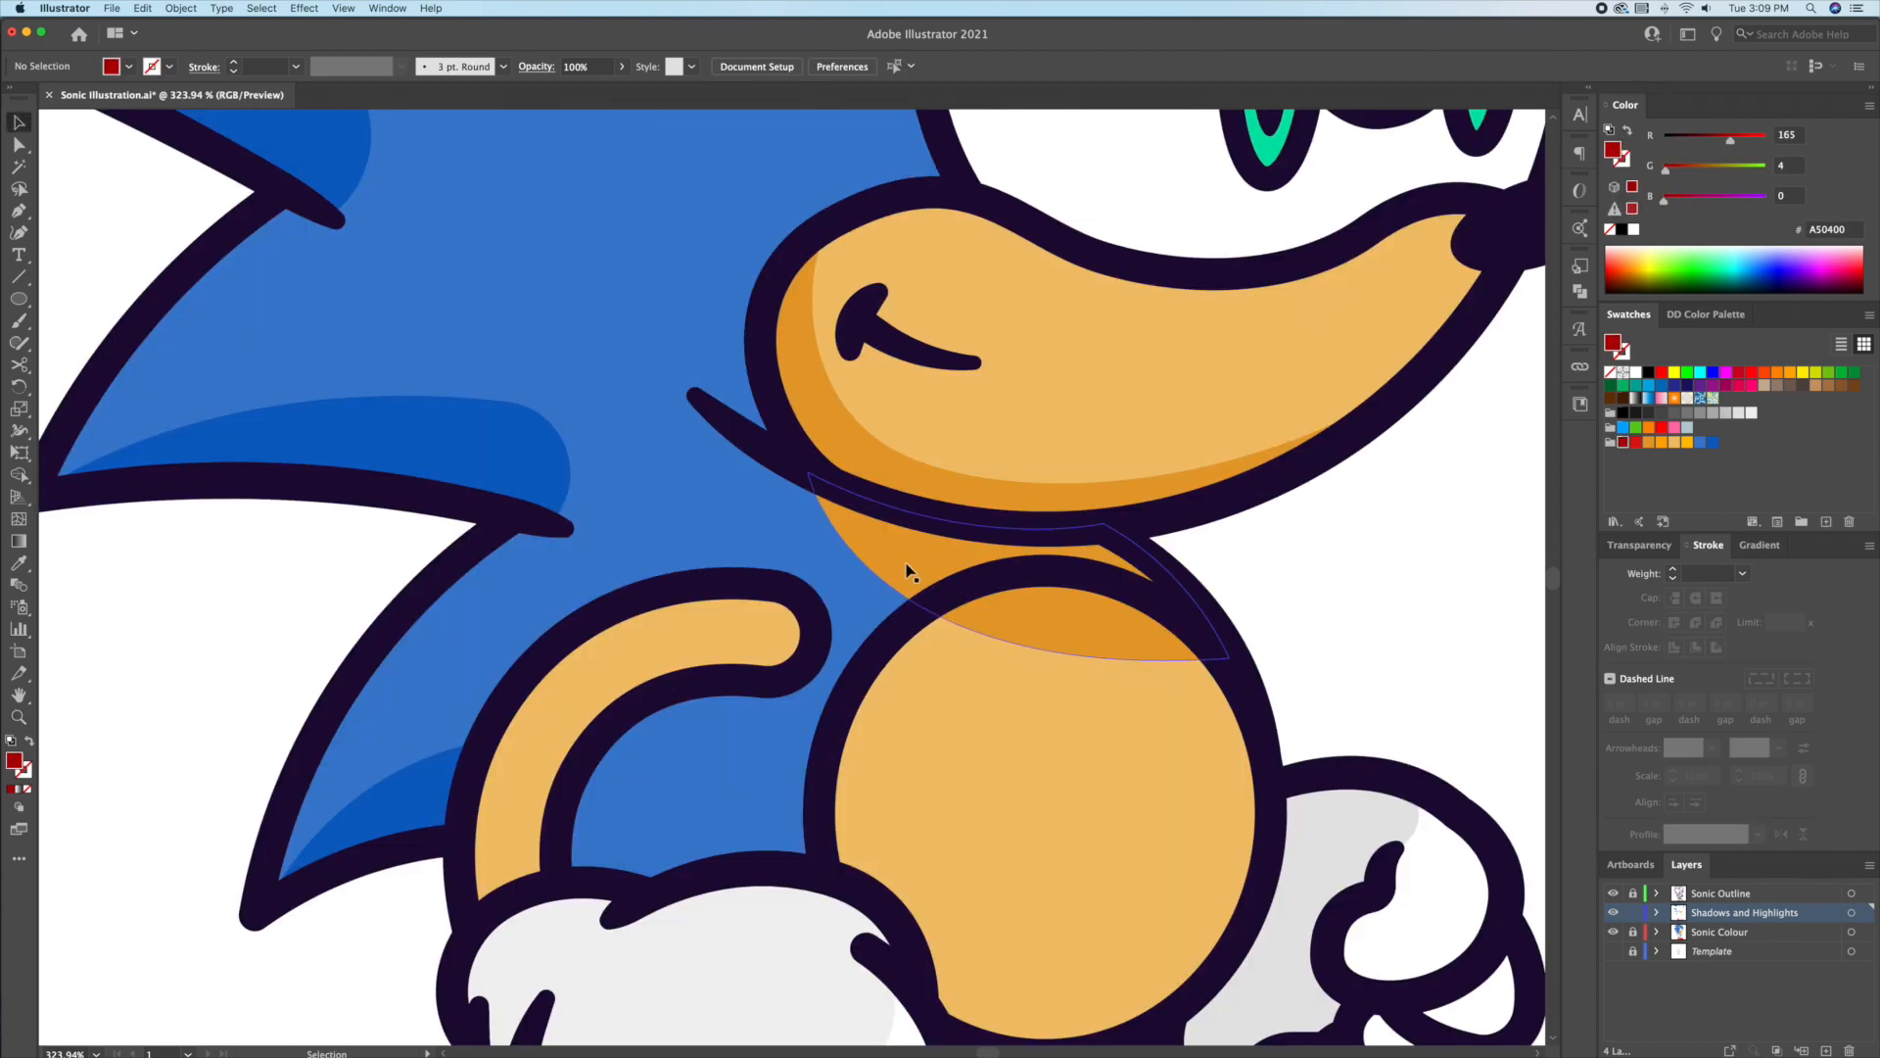
Step: Copy the chin shadow and paste a duplicate in place on top of it
click(952, 578)
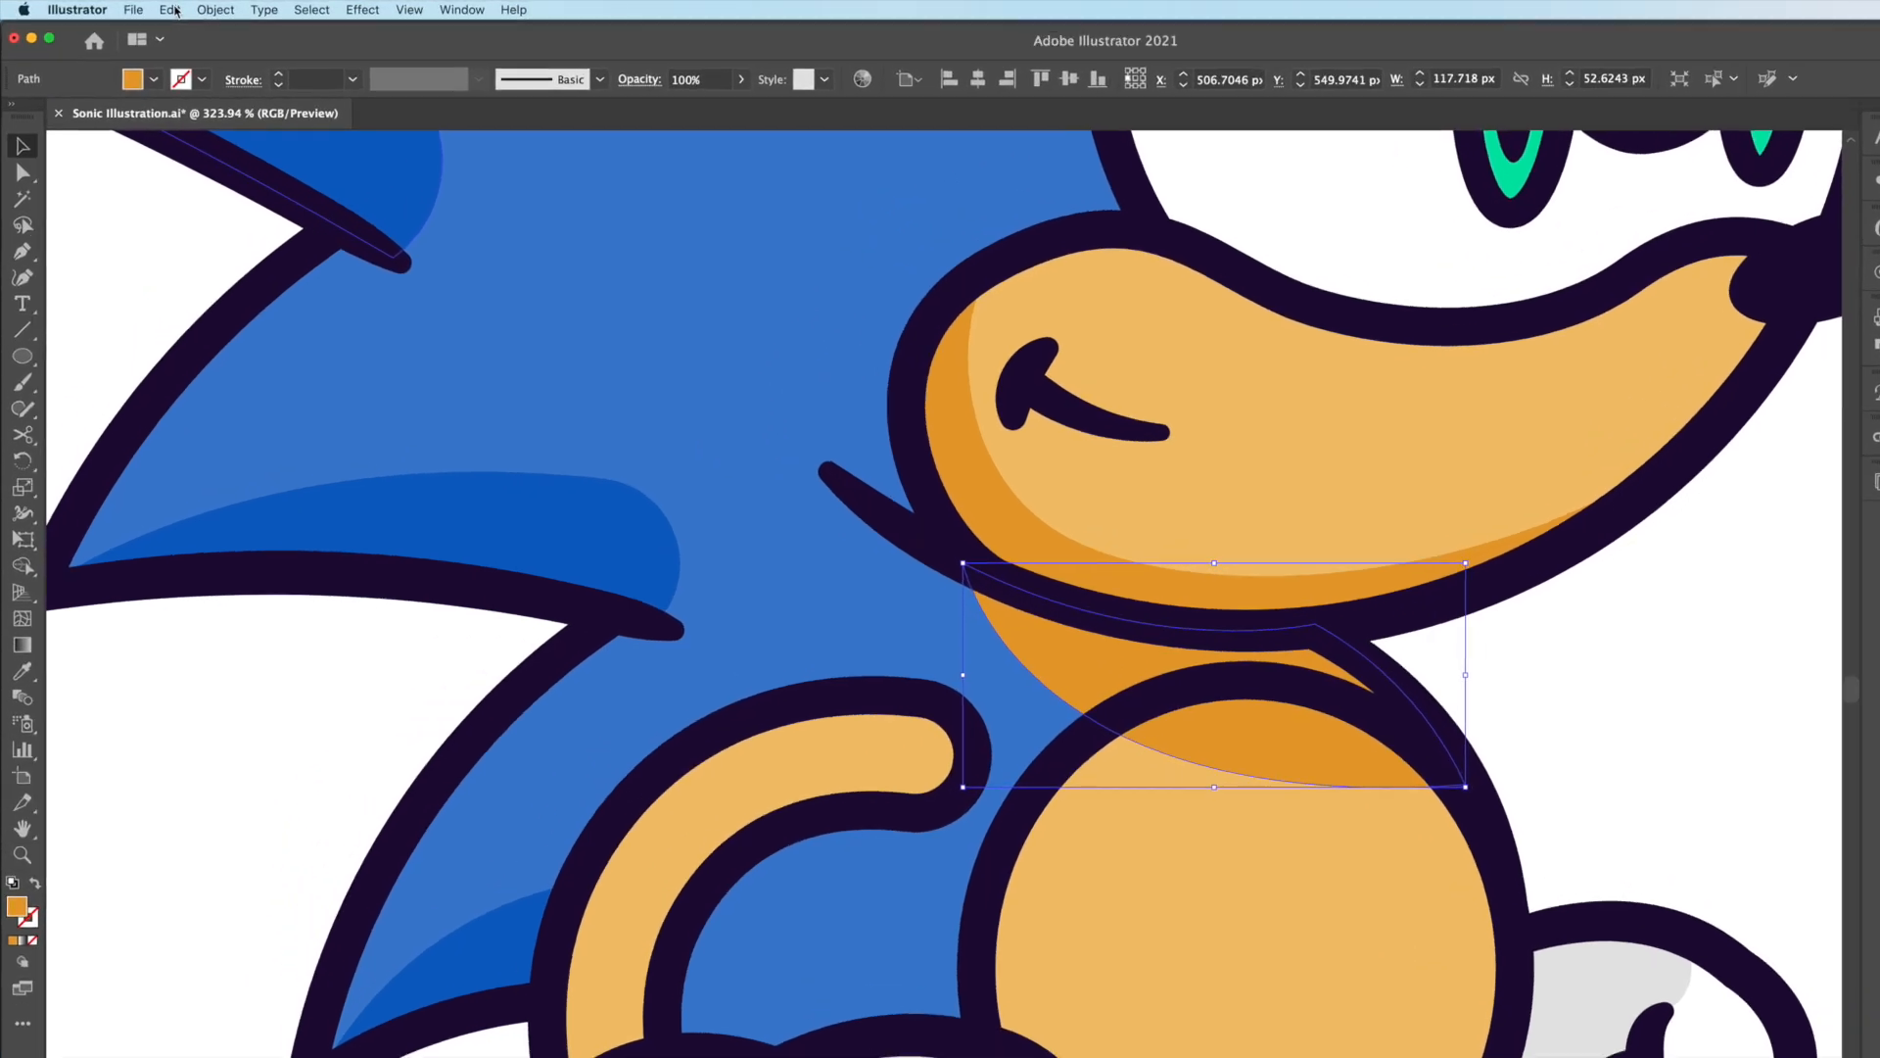
click(142, 8)
click(243, 119)
click(224, 13)
click(294, 208)
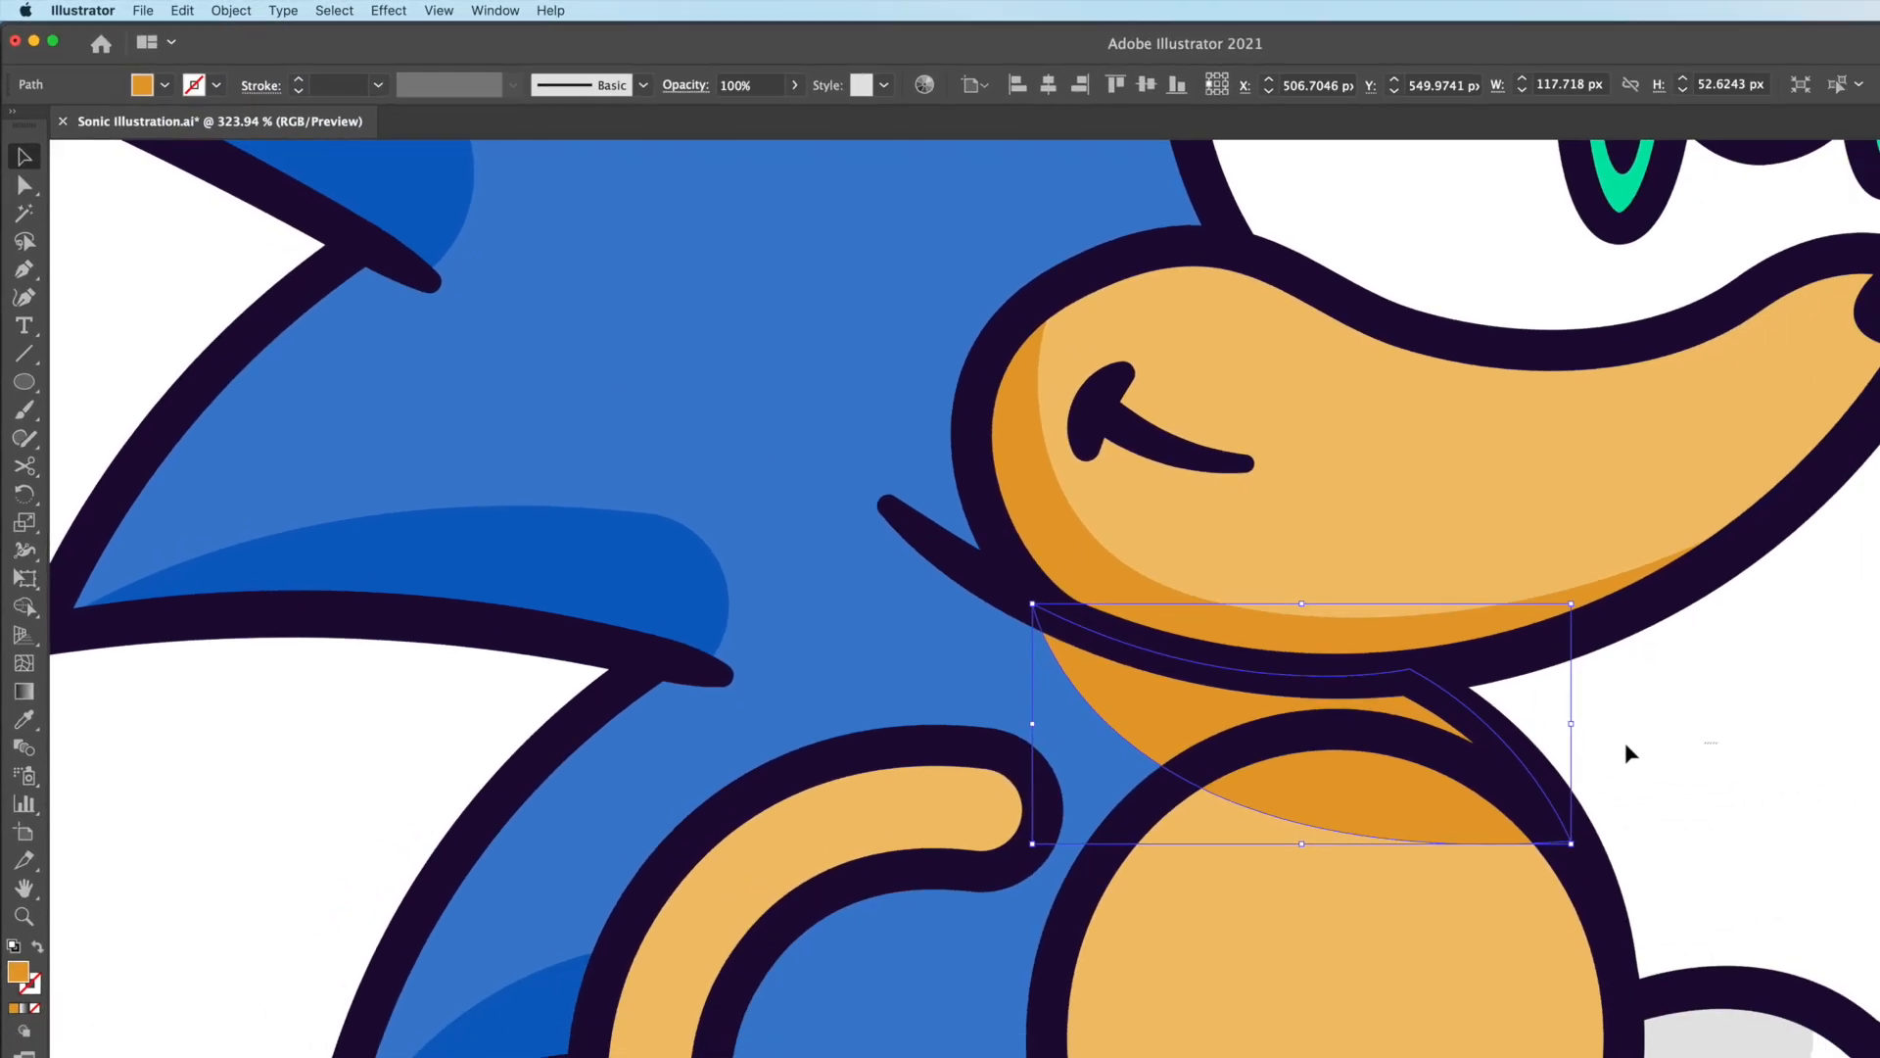
click(1629, 751)
drag(1465, 880, 1856, 880)
key(super+z)
key(super+z)
key(super+shift+z)
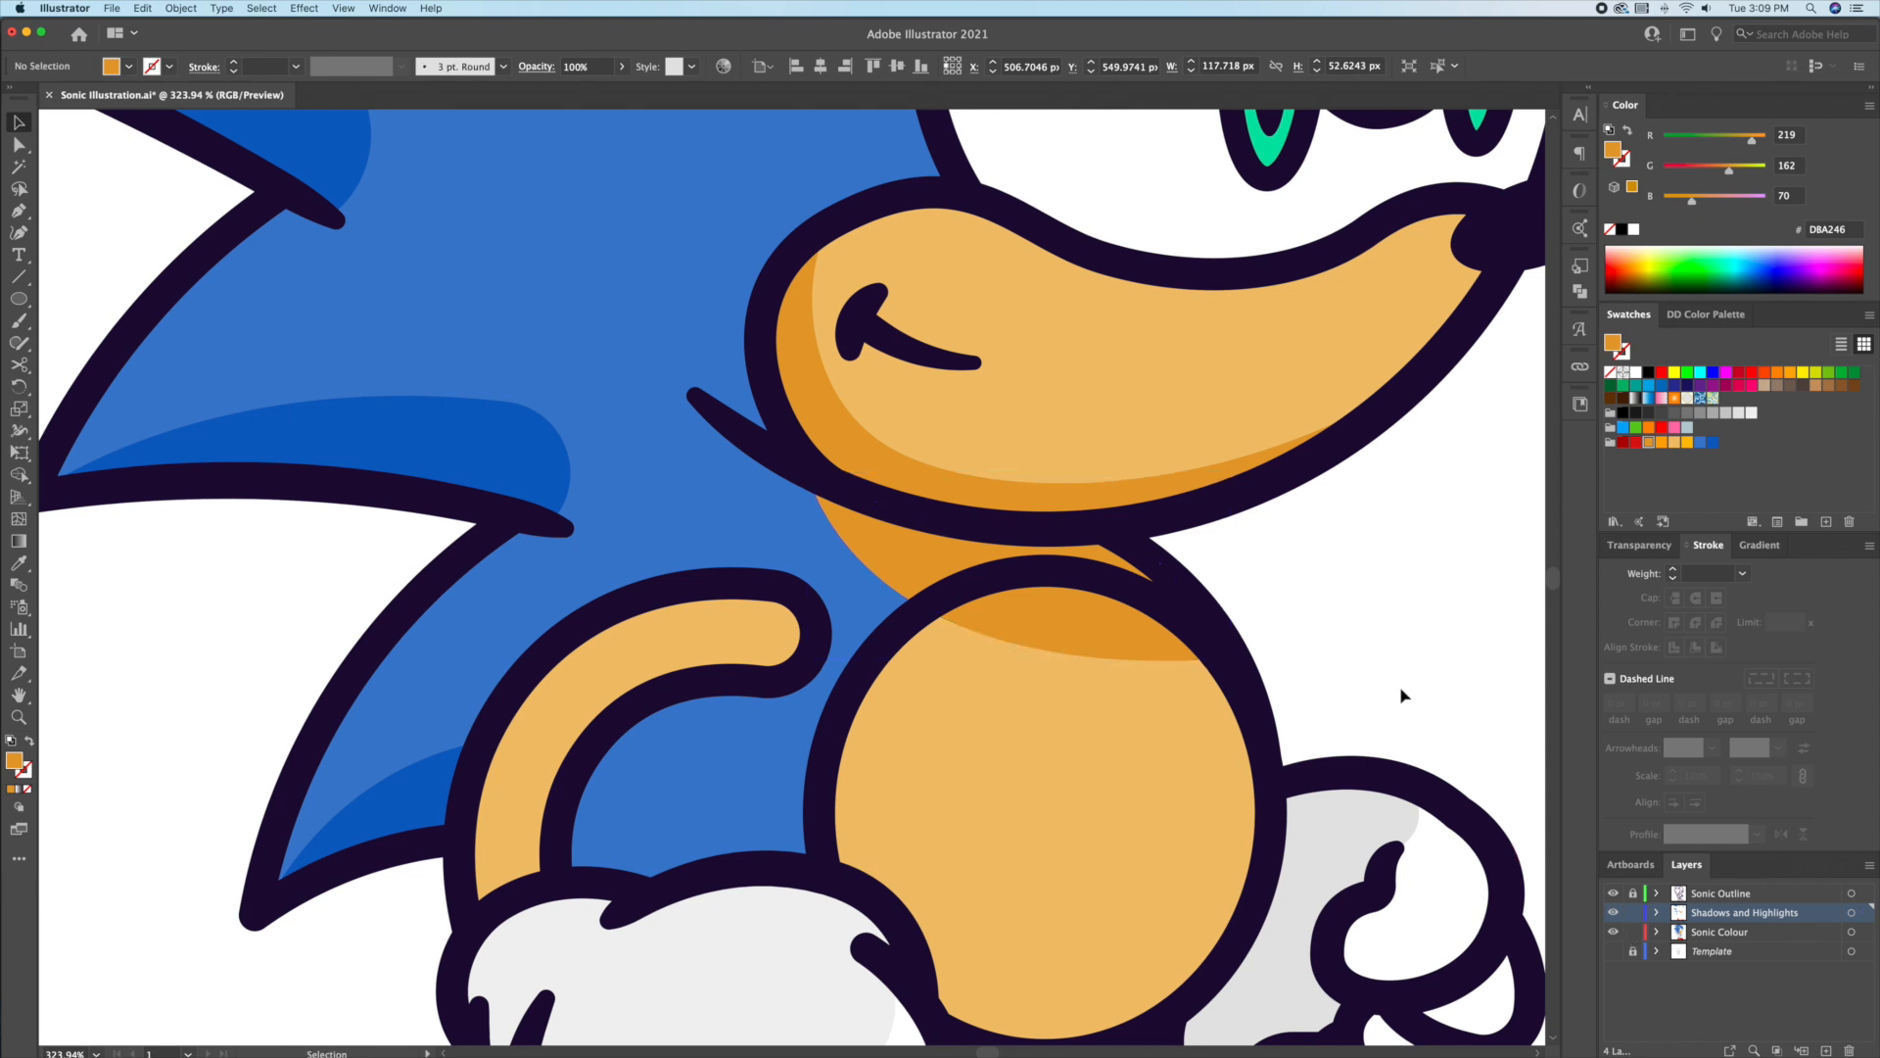
Step: Trim the shadow piece outside the belly circle with the Shape Builder tool
shift+click(1009, 796)
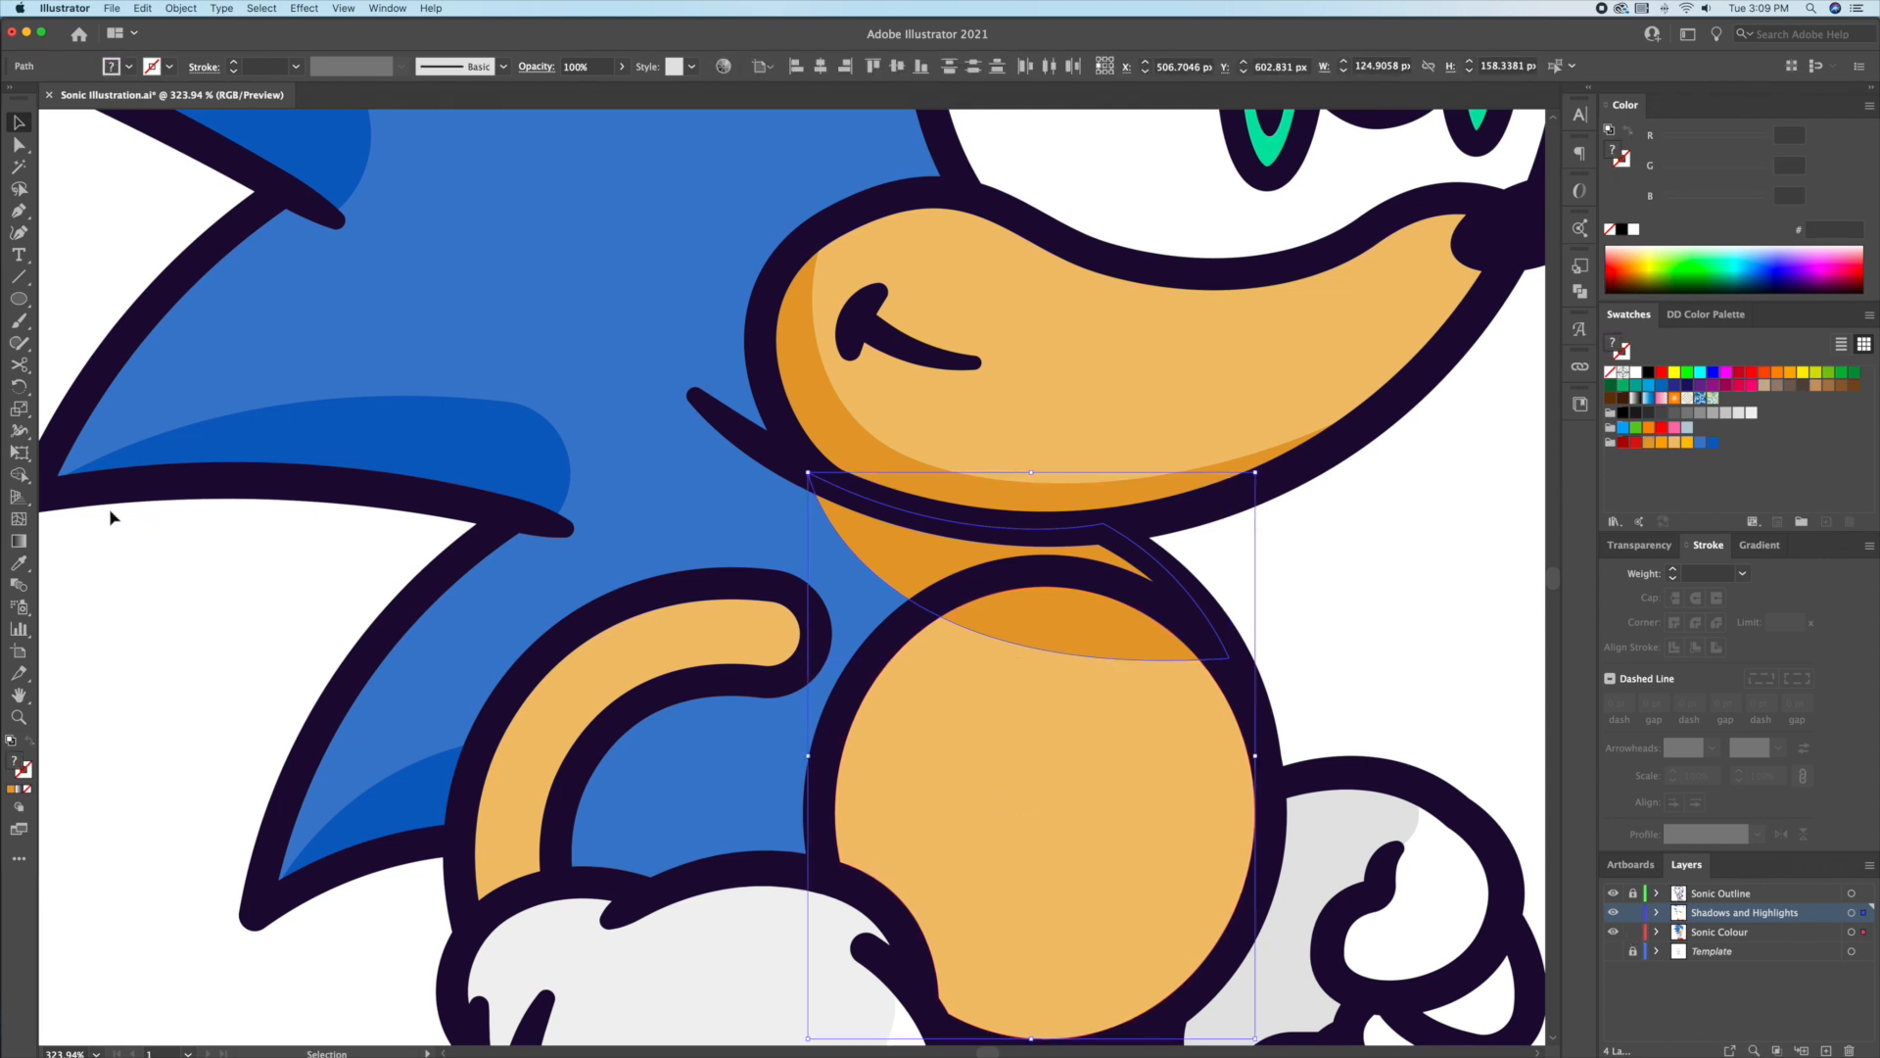
click(21, 477)
alt+click(877, 544)
key(v)
click(1402, 587)
drag(1131, 634, 1355, 634)
key(super+z)
click(1356, 631)
Step: Fill the neck shadow blue and zoom out to the whole artboard
click(1085, 562)
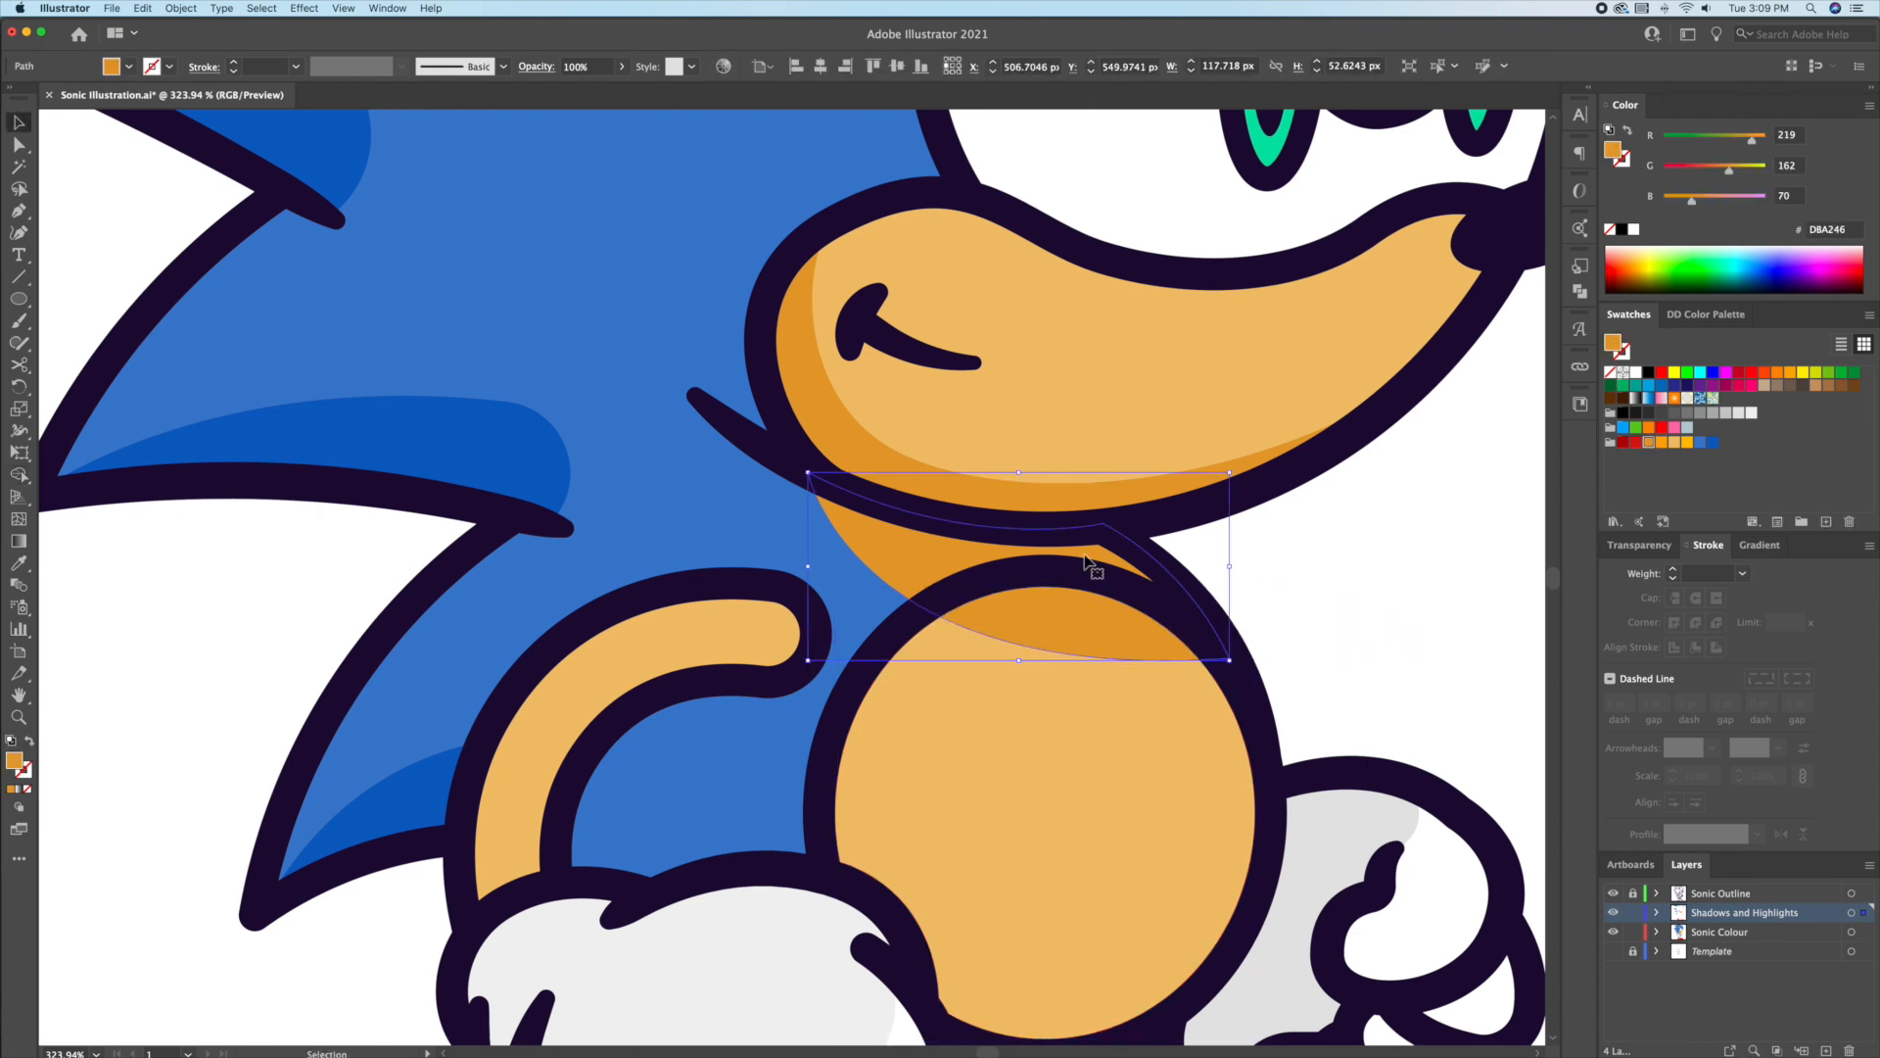
click(1712, 450)
click(1394, 549)
key(z)
key(super+0)
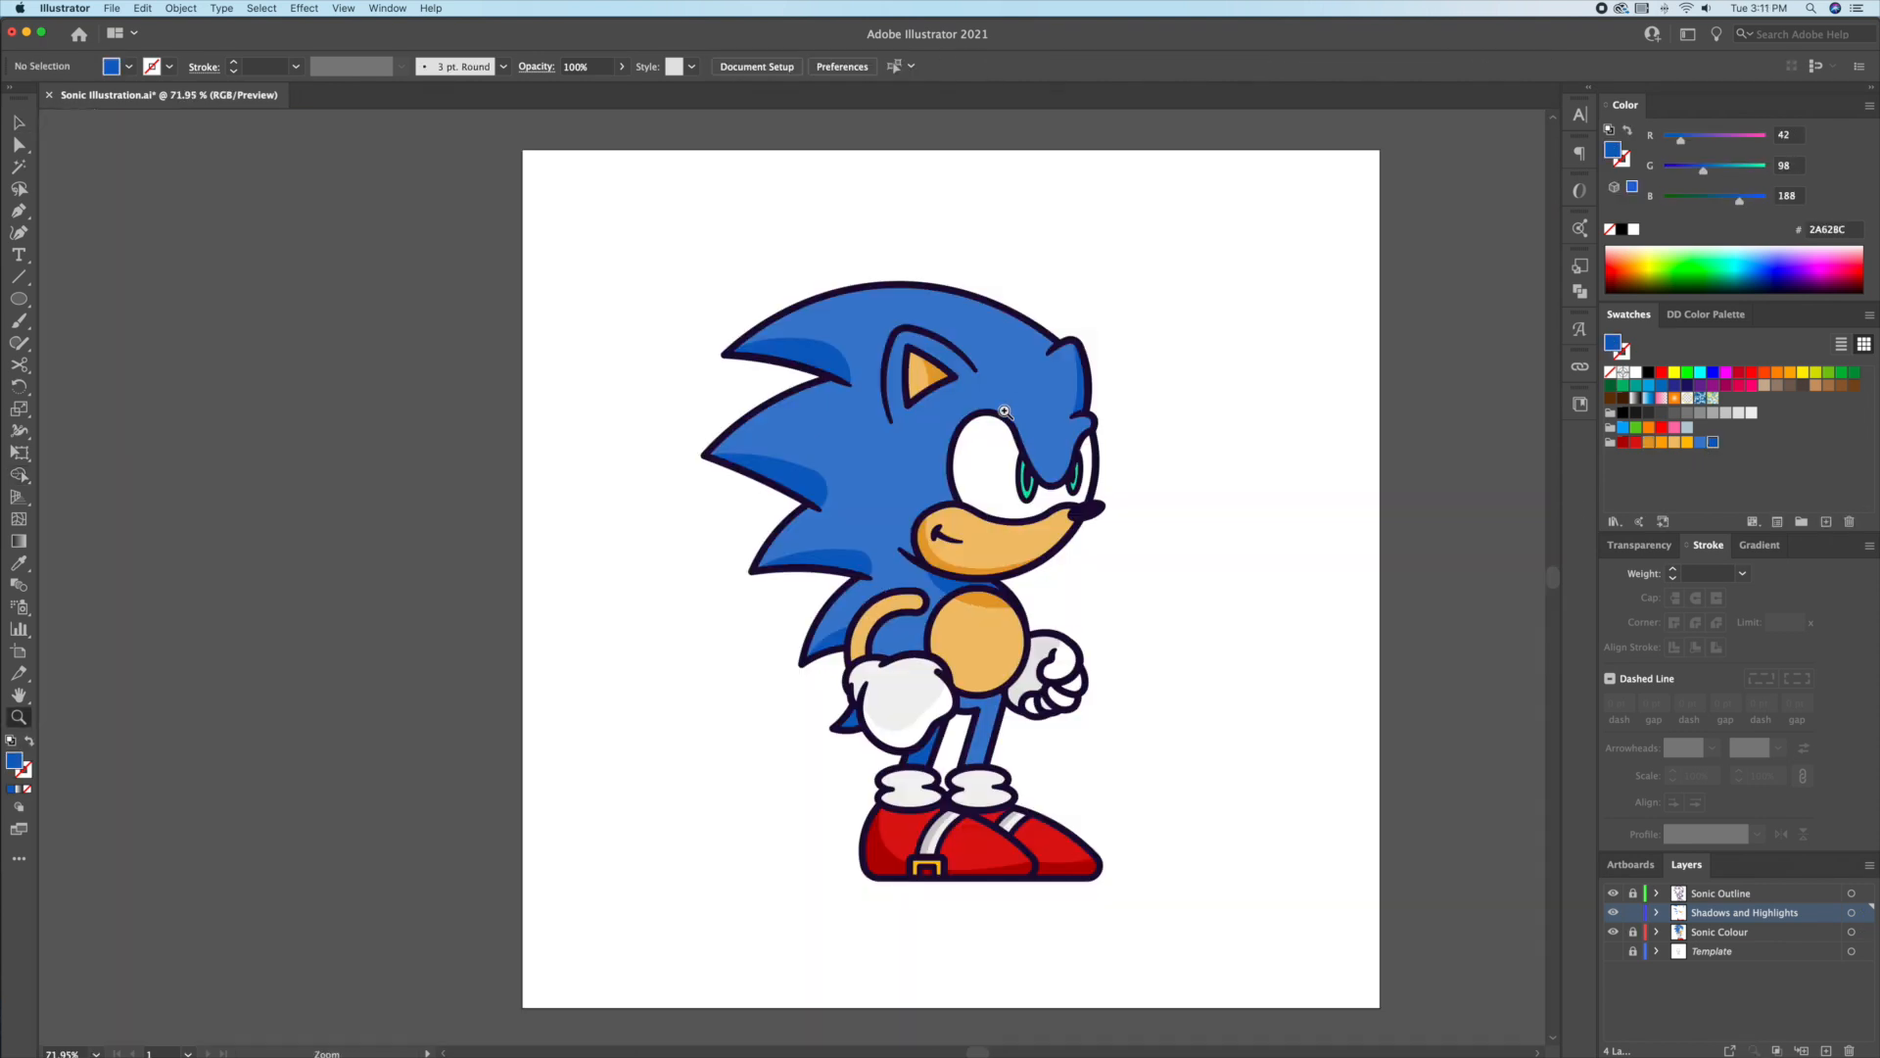
Step: Add a small white highlight ellipse on the tip of Sonic's nose, on the Sonic Outline layer
click(1634, 230)
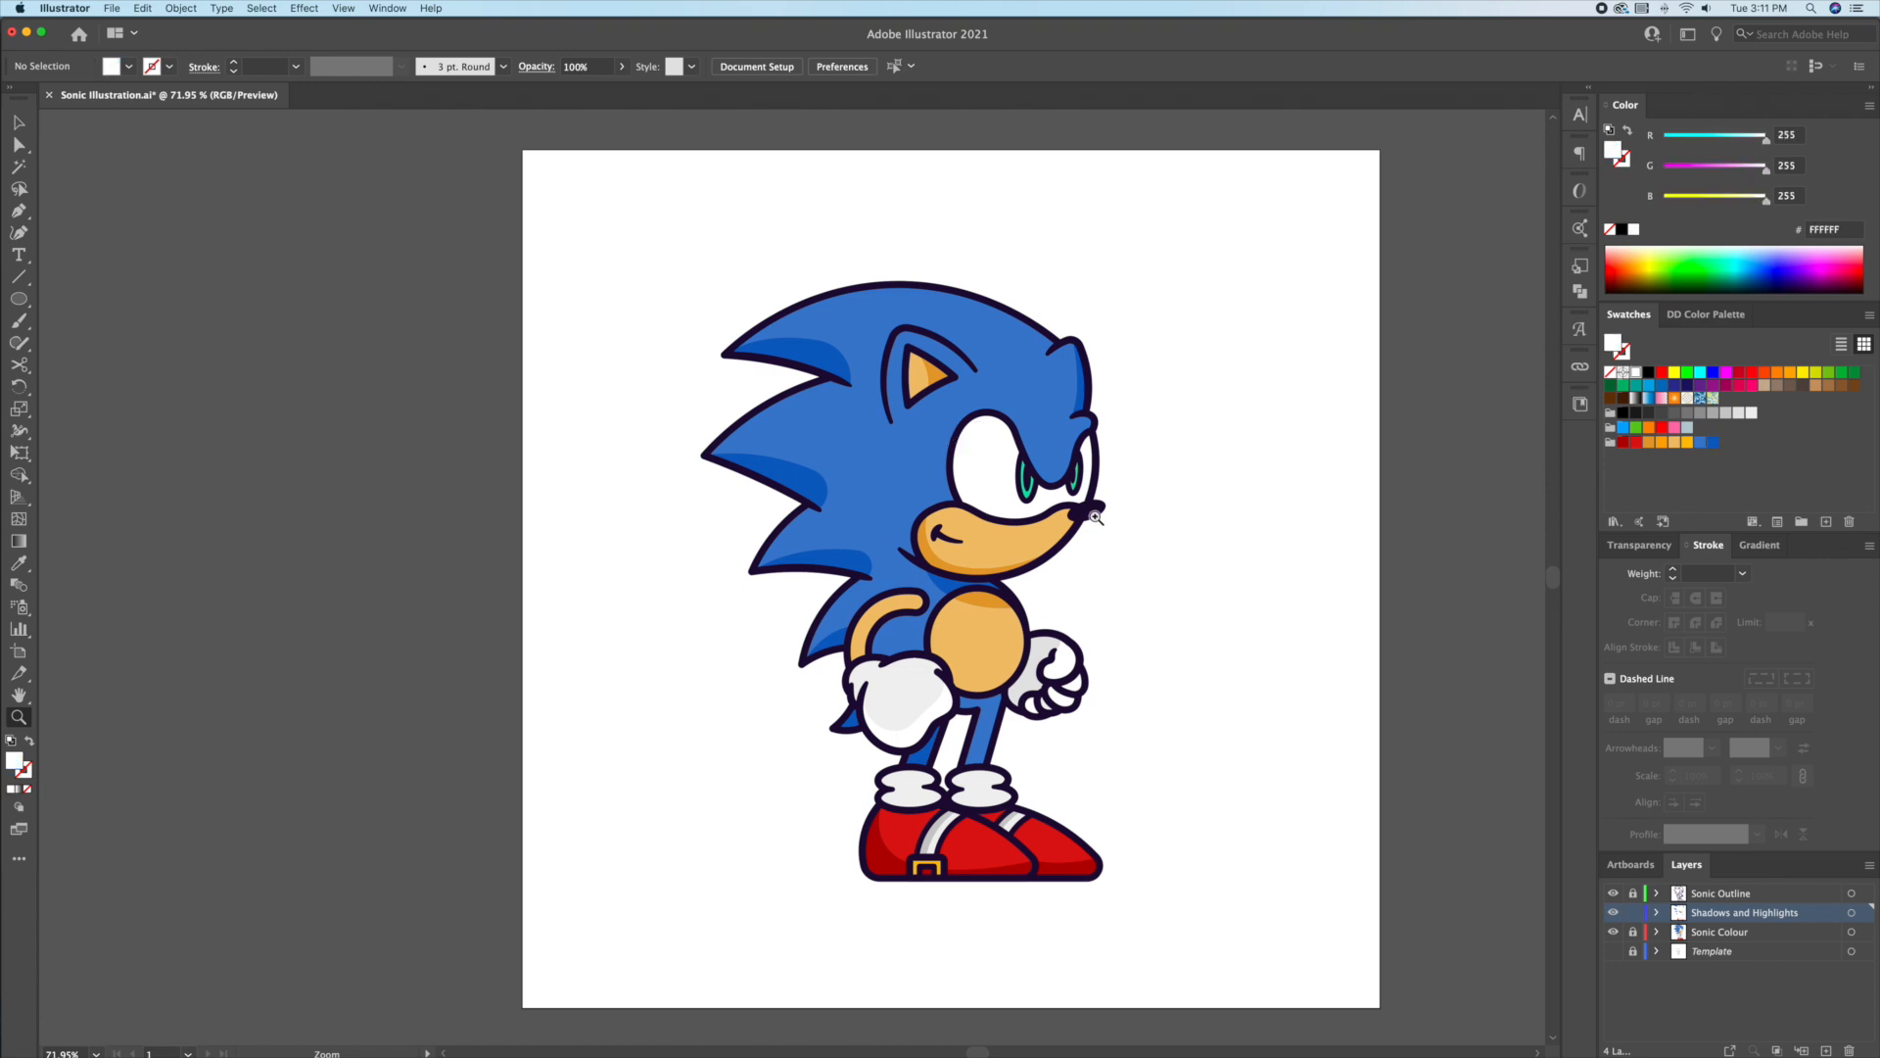
click(1093, 514)
drag(1031, 480, 1077, 504)
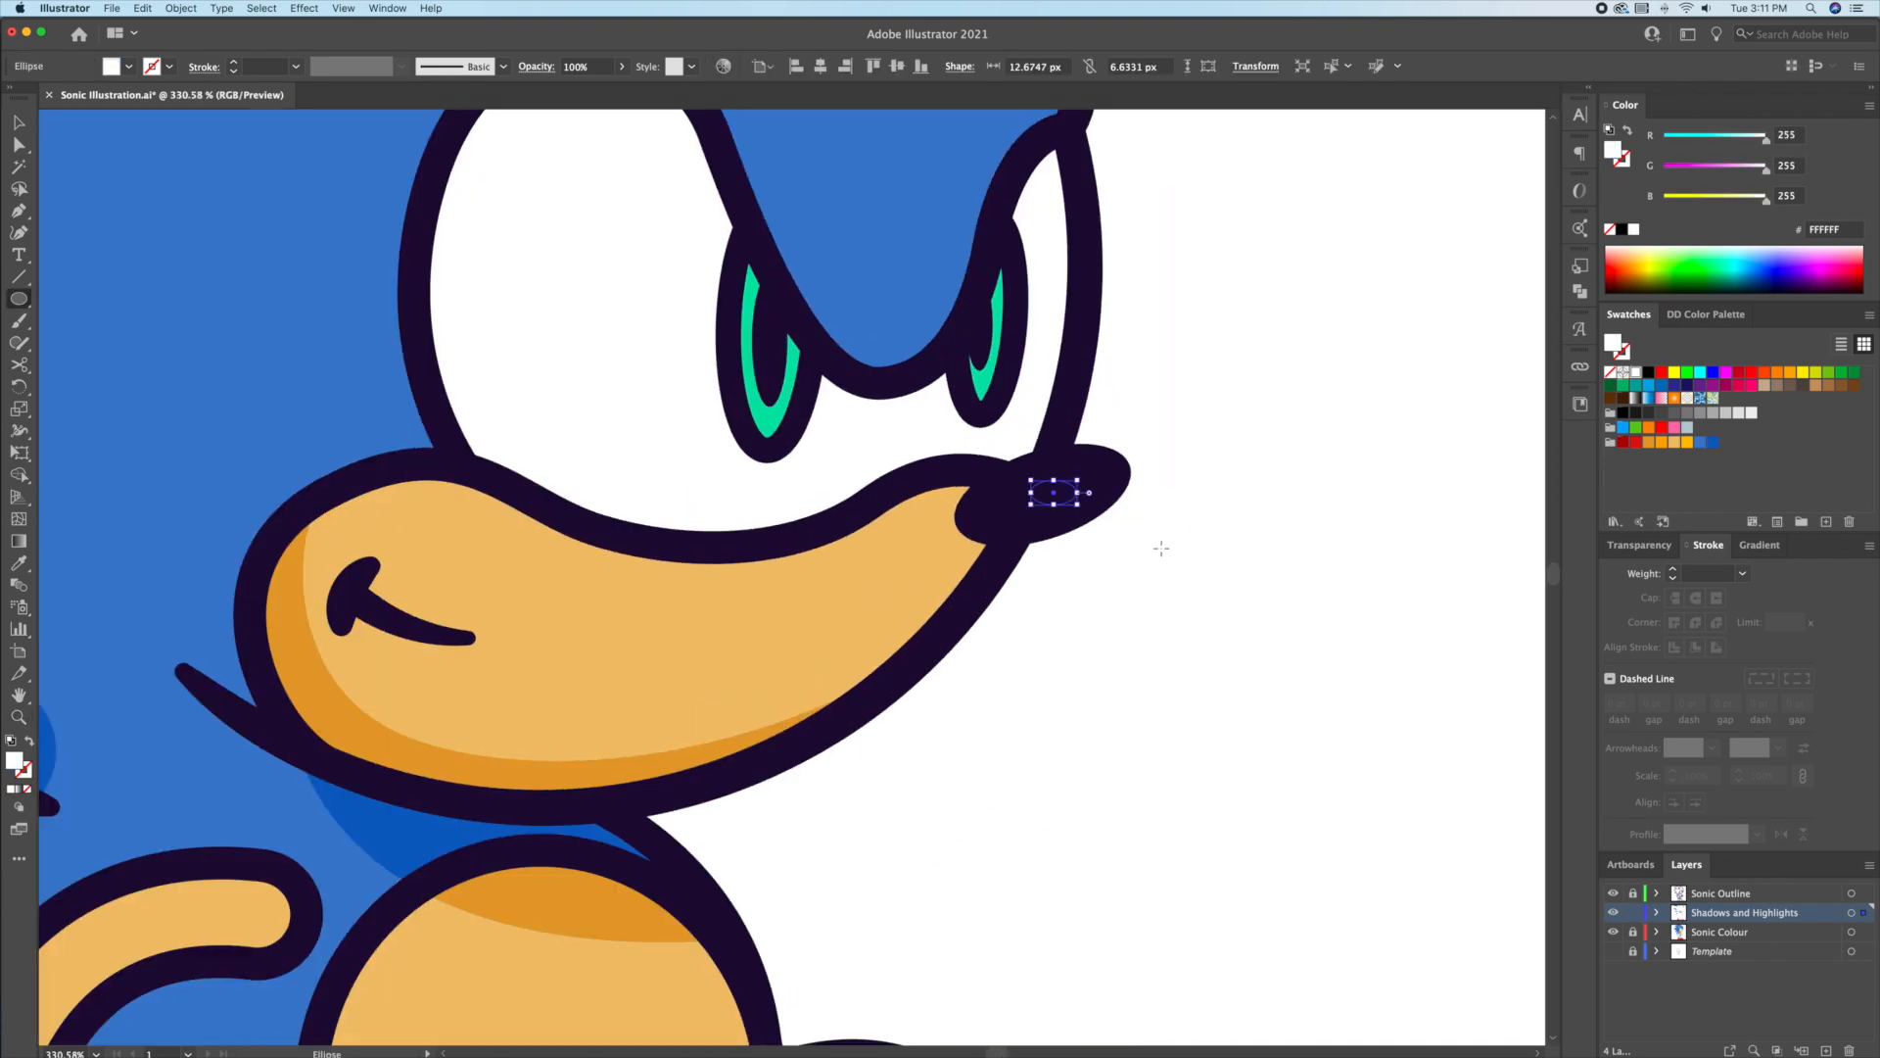
key(v)
drag(1834, 912, 1834, 892)
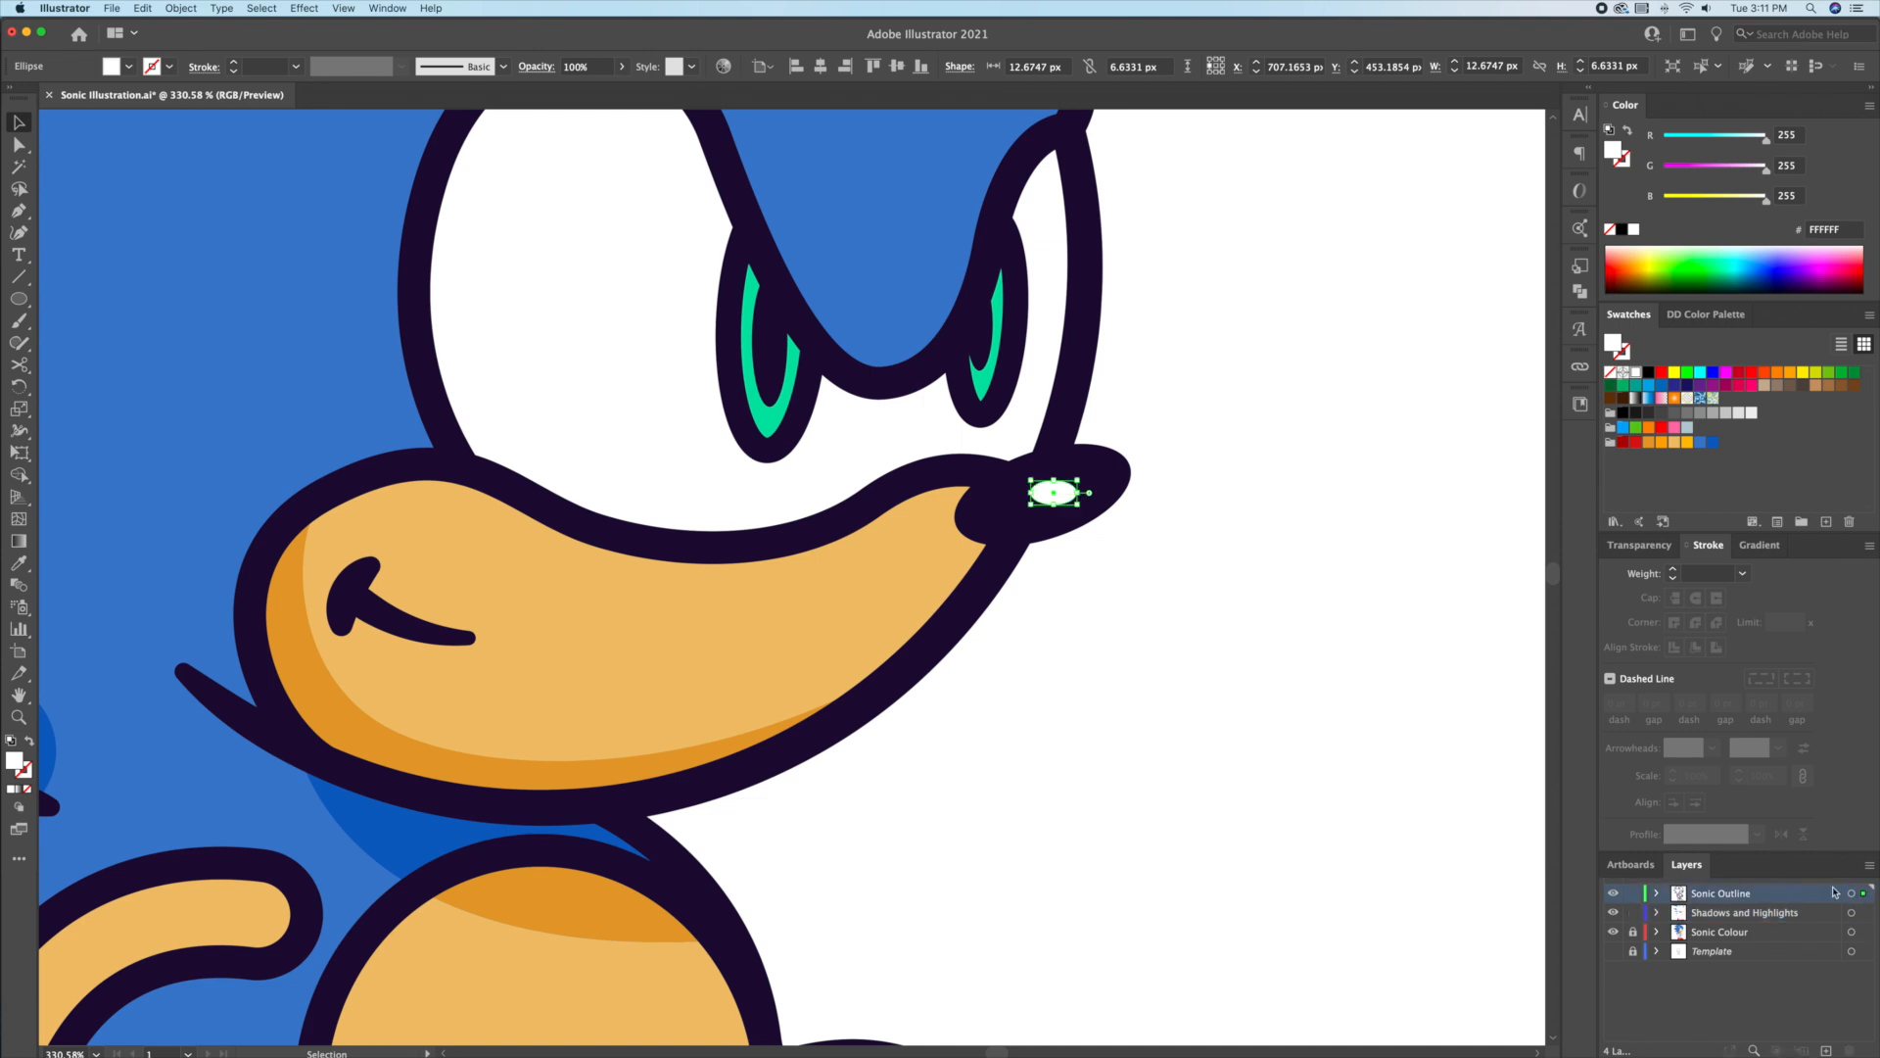
click(1133, 446)
drag(1053, 491, 1077, 475)
click(1230, 503)
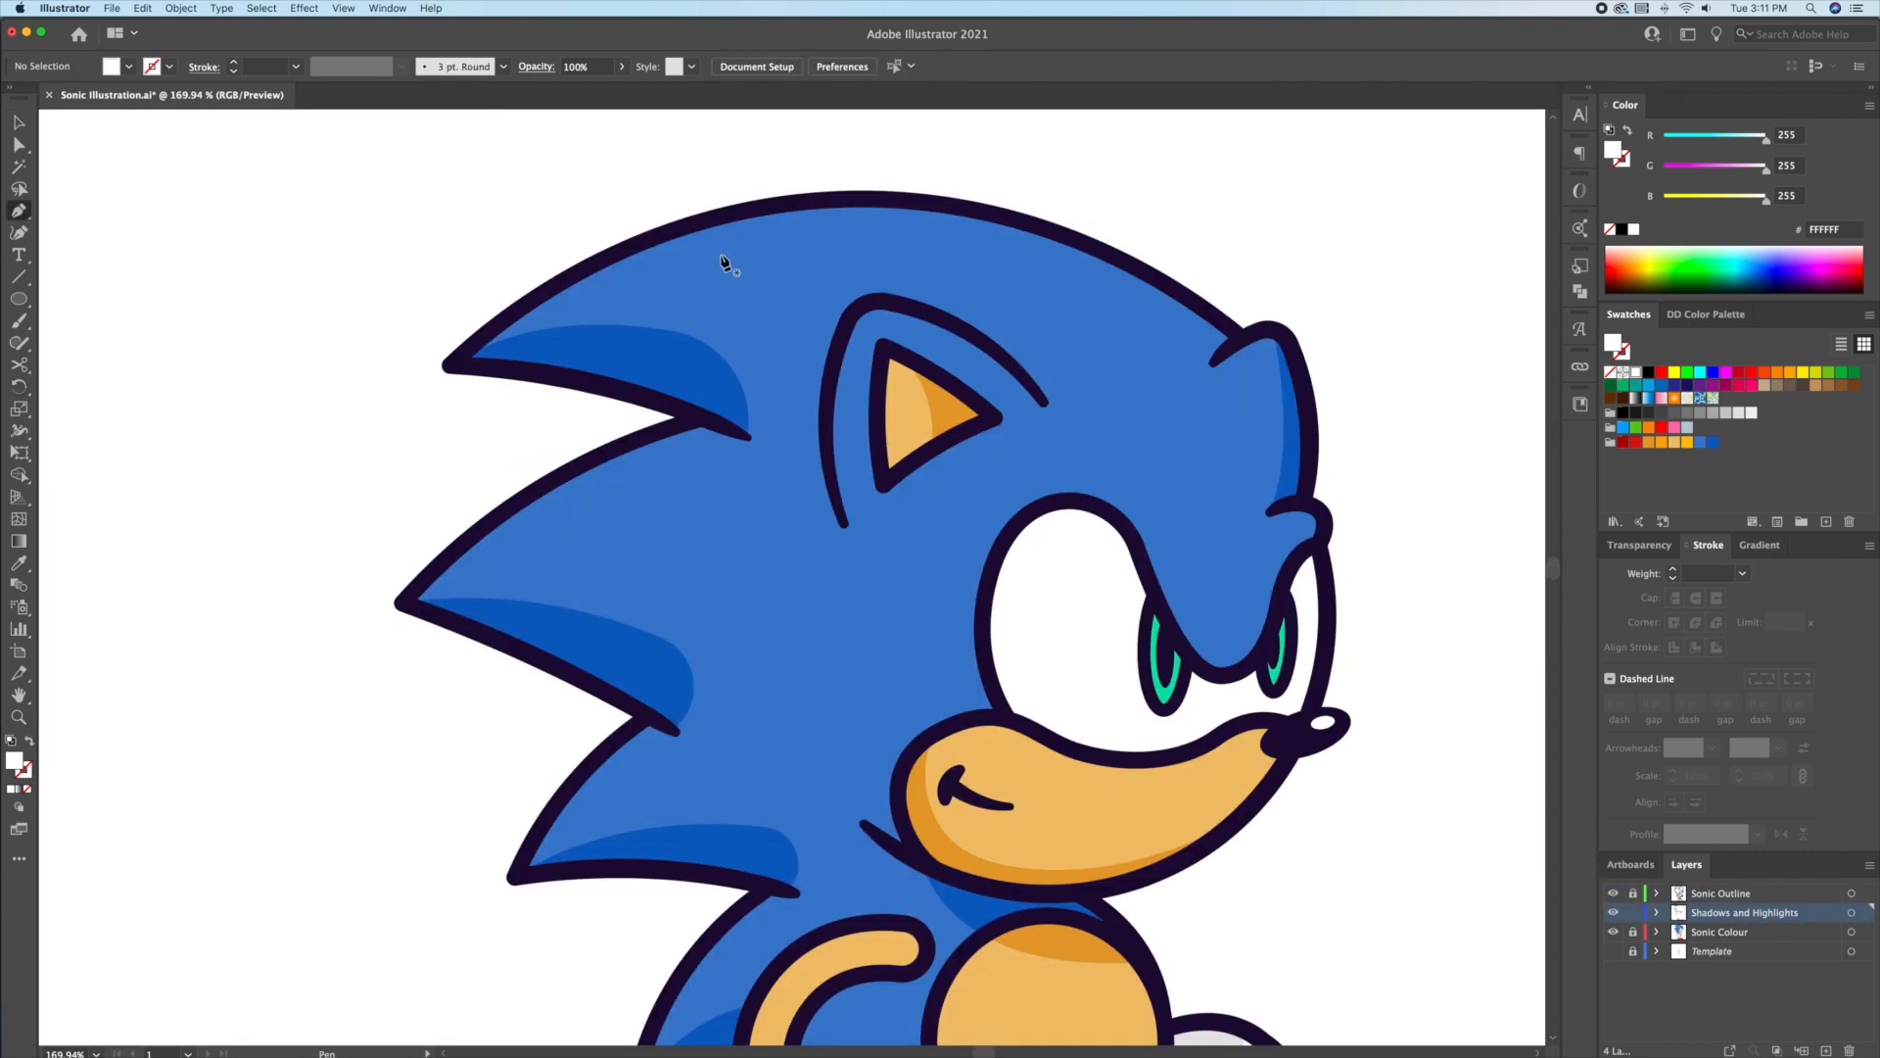
Step: Pen a dark-outlined arc along the top of the head and lower its left end
click(665, 252)
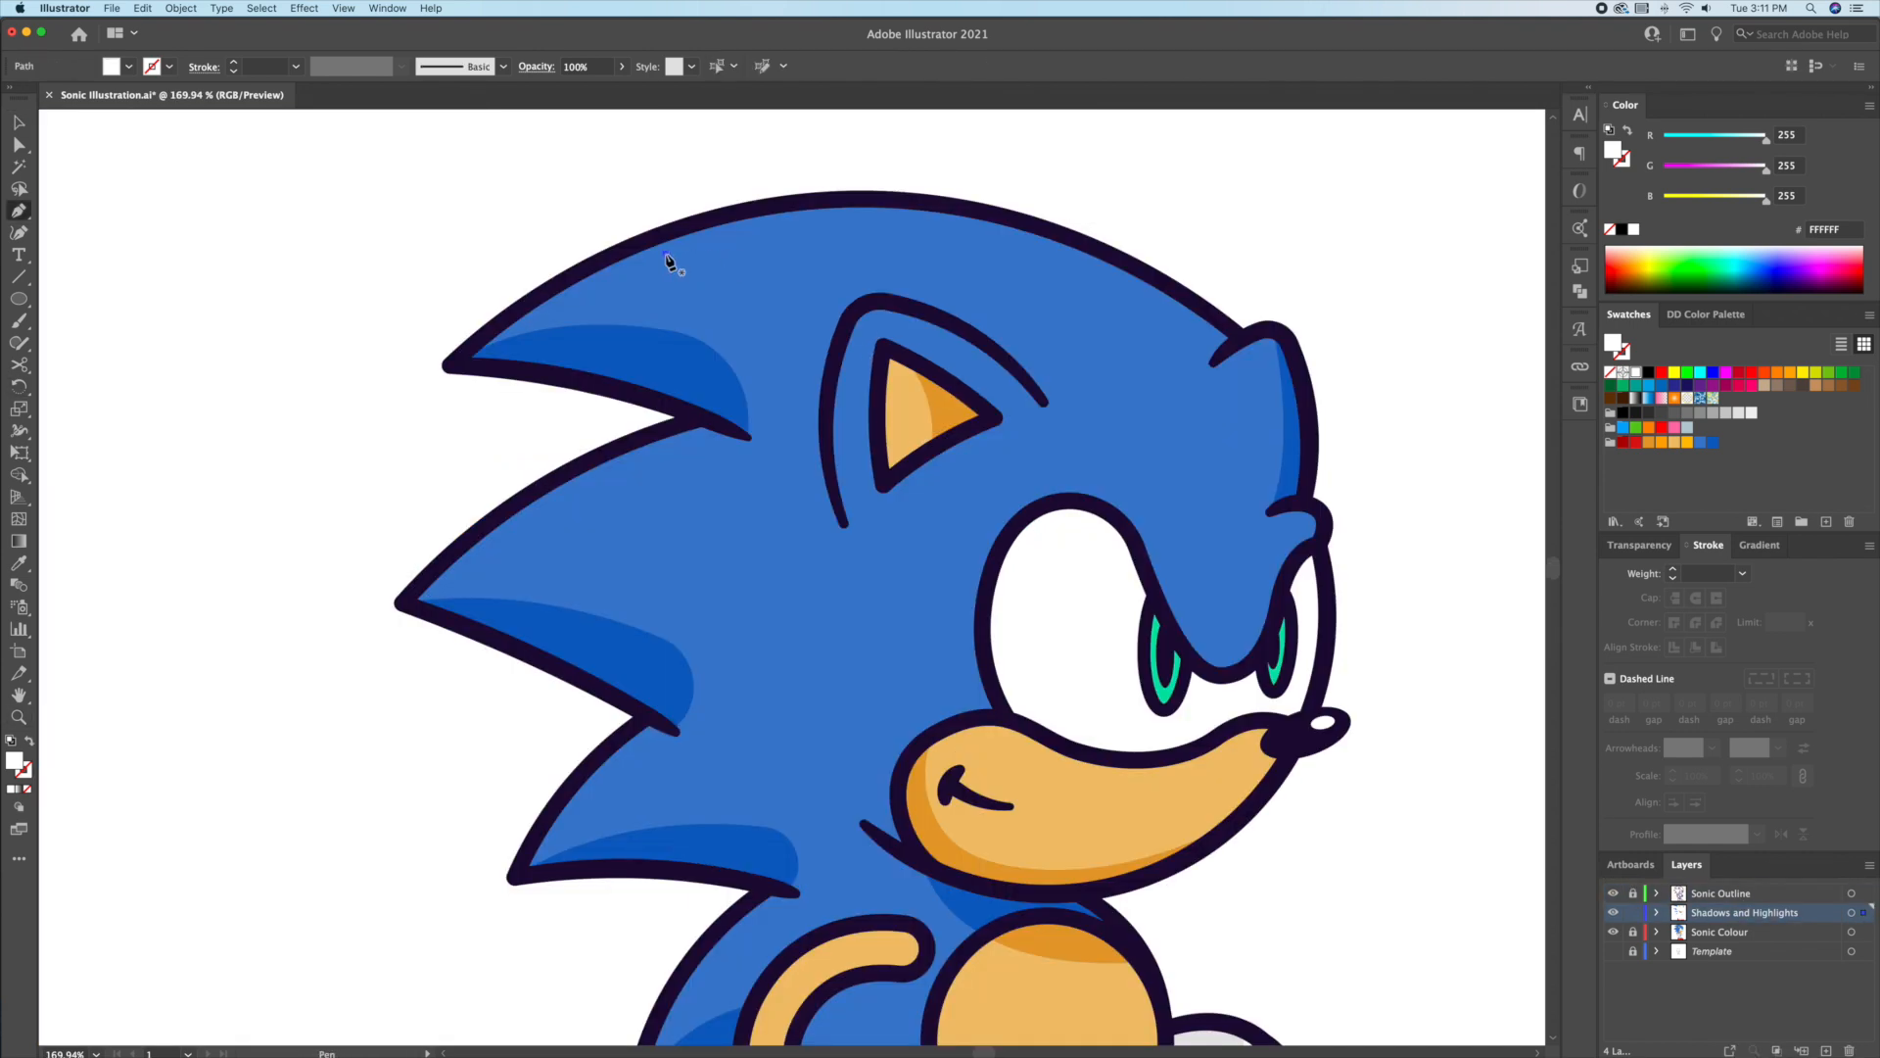
drag(1114, 287, 1309, 372)
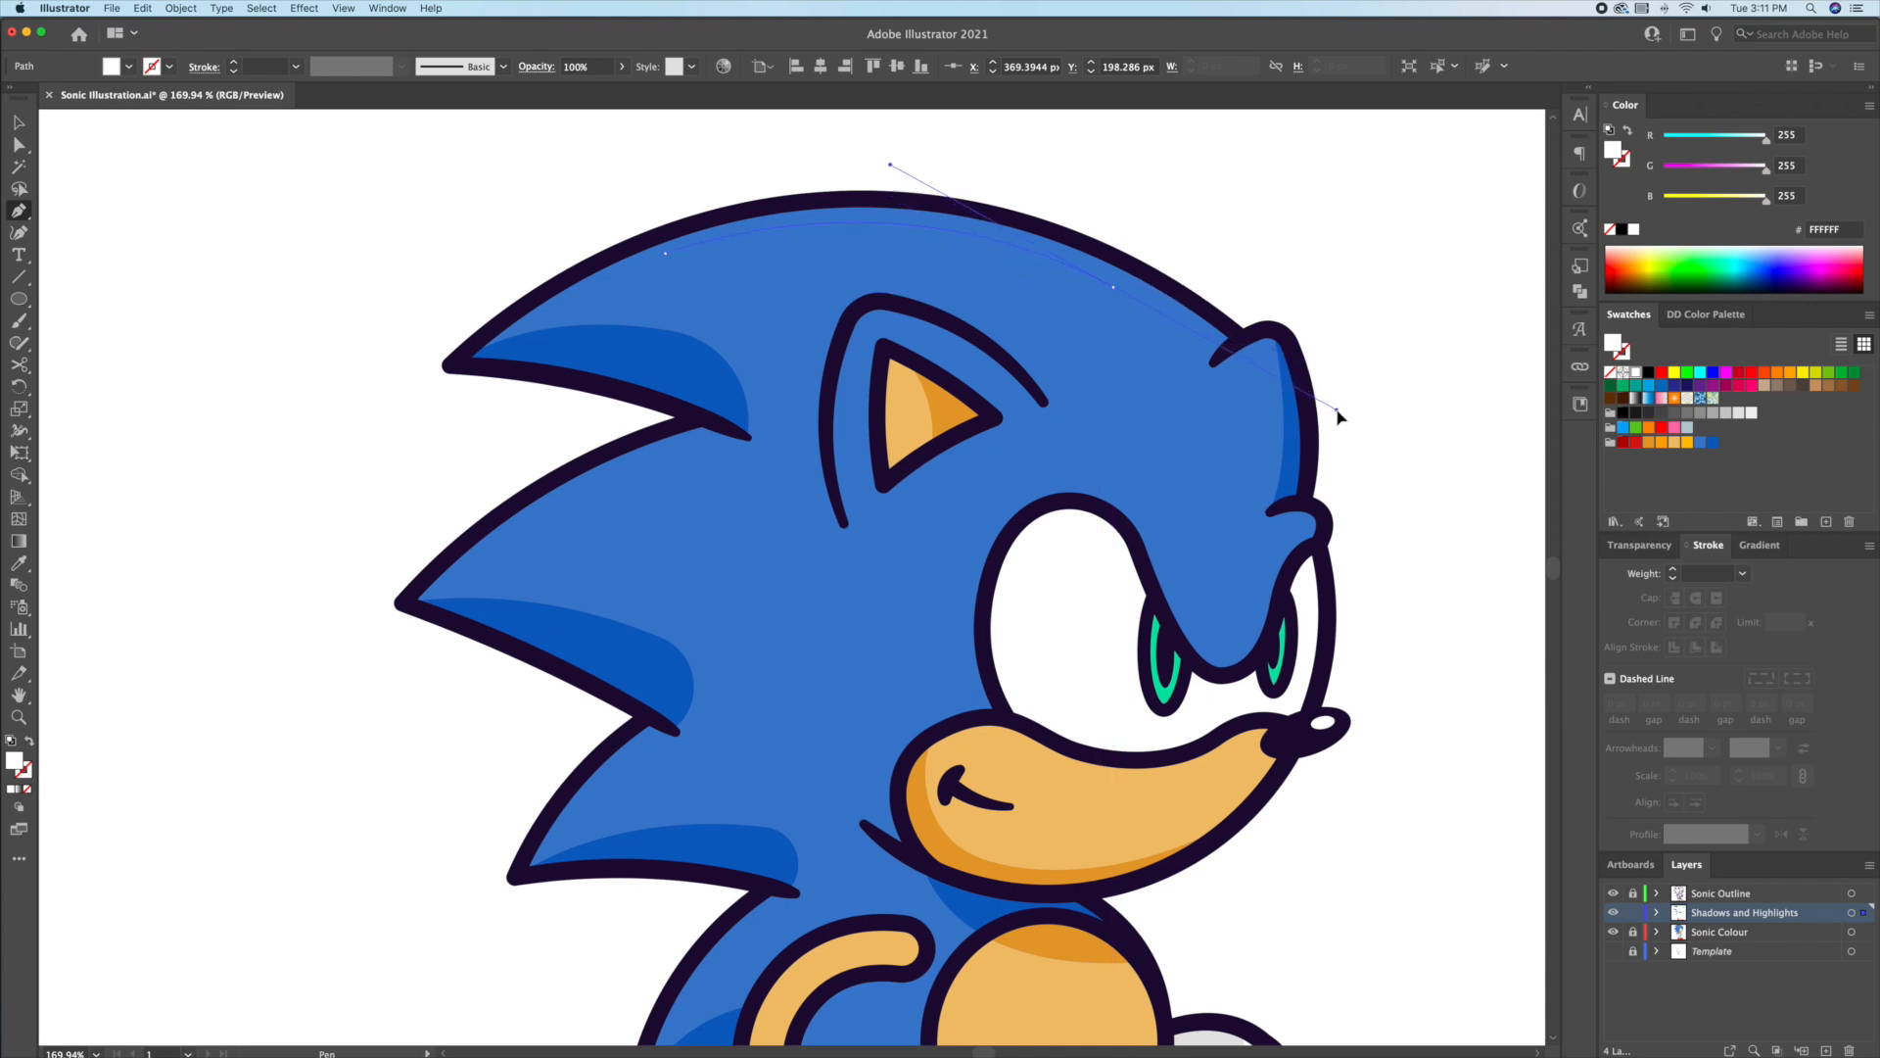
drag(1312, 416, 1314, 417)
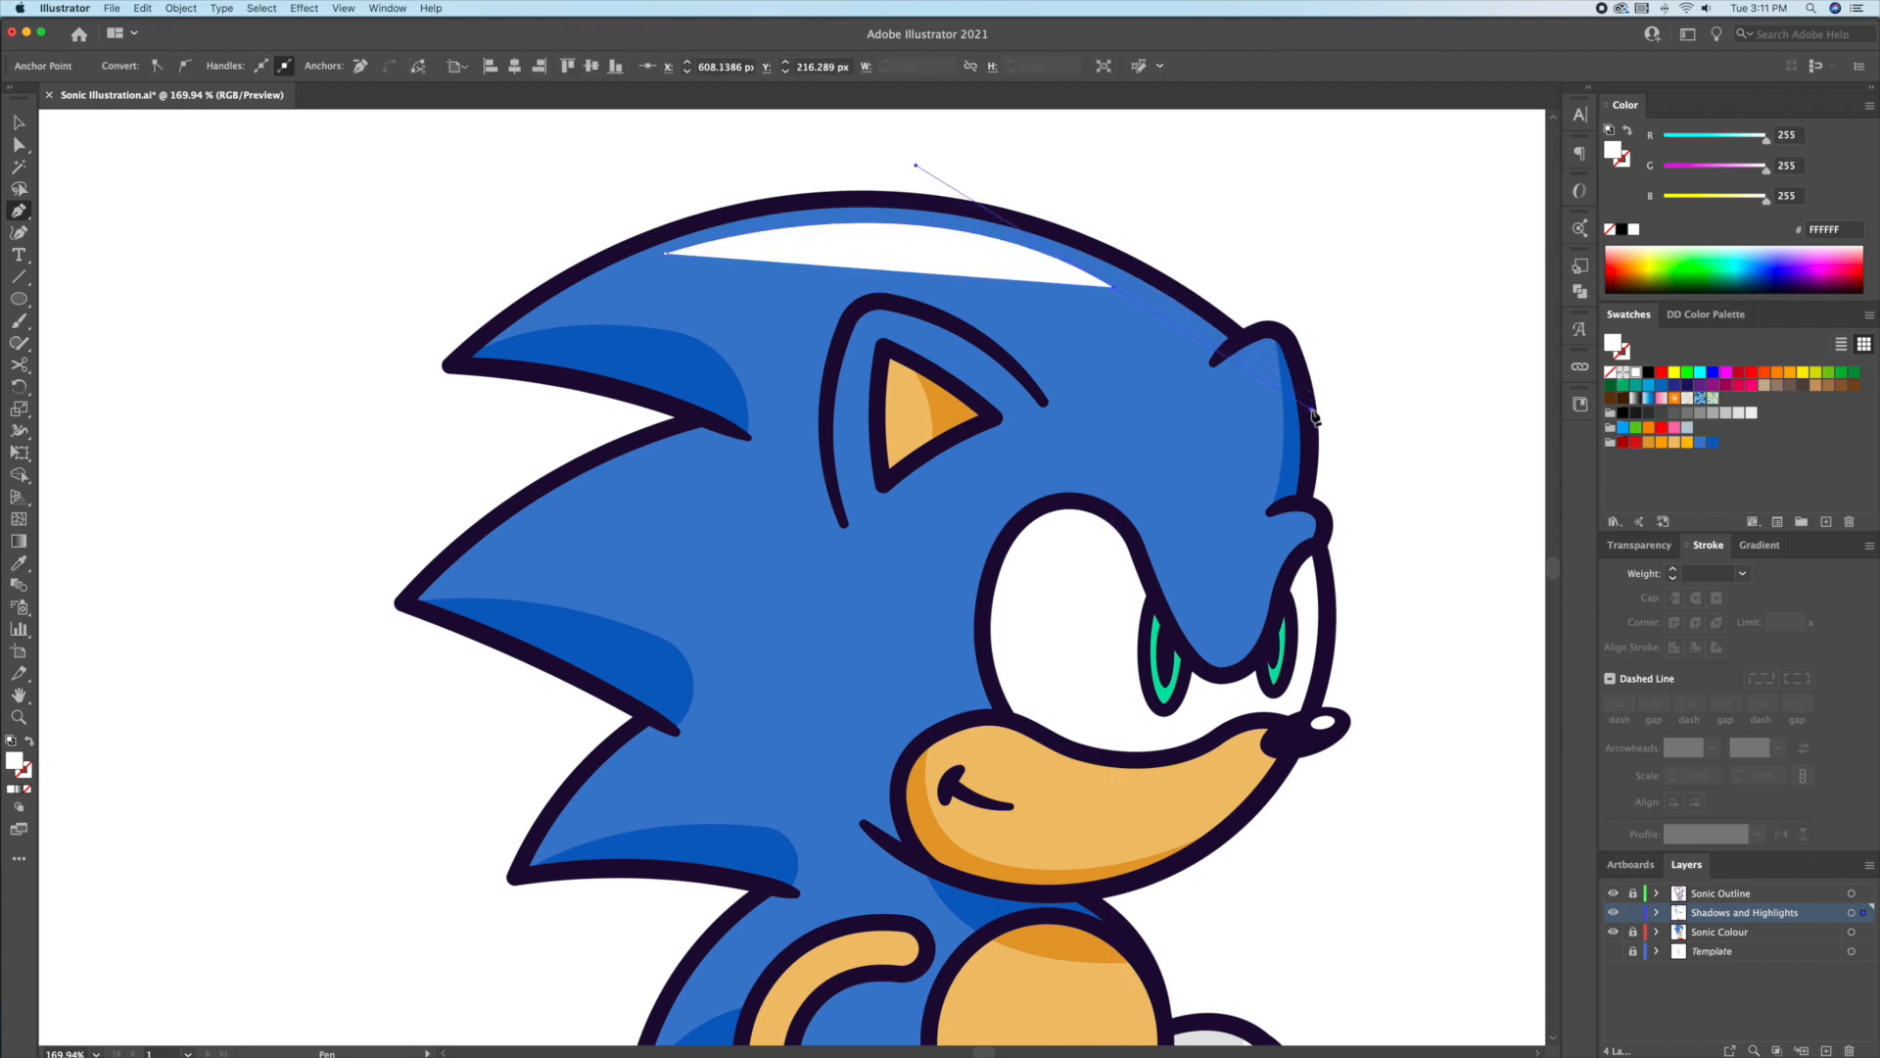
click(1187, 305)
key(v)
key(a)
drag(665, 255, 665, 264)
click(744, 284)
Step: Widen the middle of the head arc's stroke with the Width tool and rotate it slightly clockwise
key(v)
click(956, 234)
key(shift+w)
drag(892, 232, 916, 239)
key(r)
drag(1165, 264, 1167, 267)
key(v)
click(1177, 238)
click(941, 244)
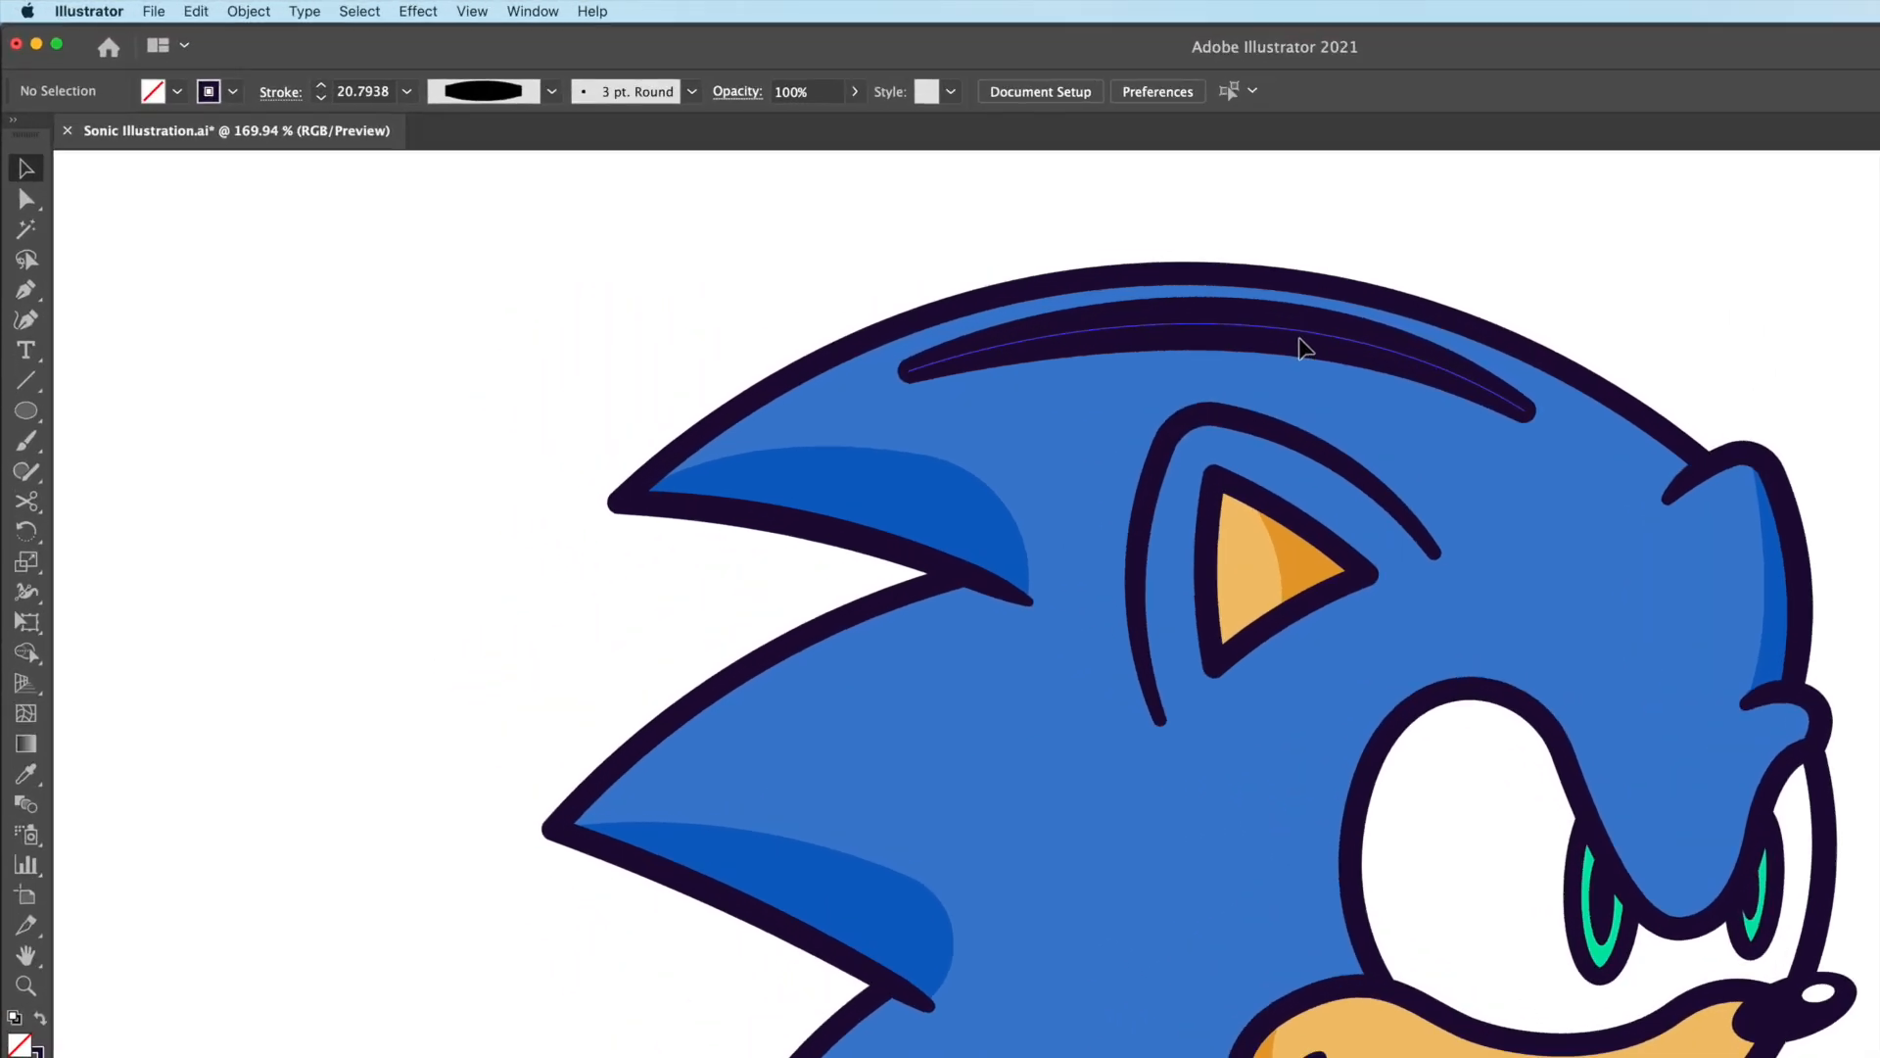
Step: Outline the arc's stroke, make it white, move it up slightly and set 20% opacity
click(262, 12)
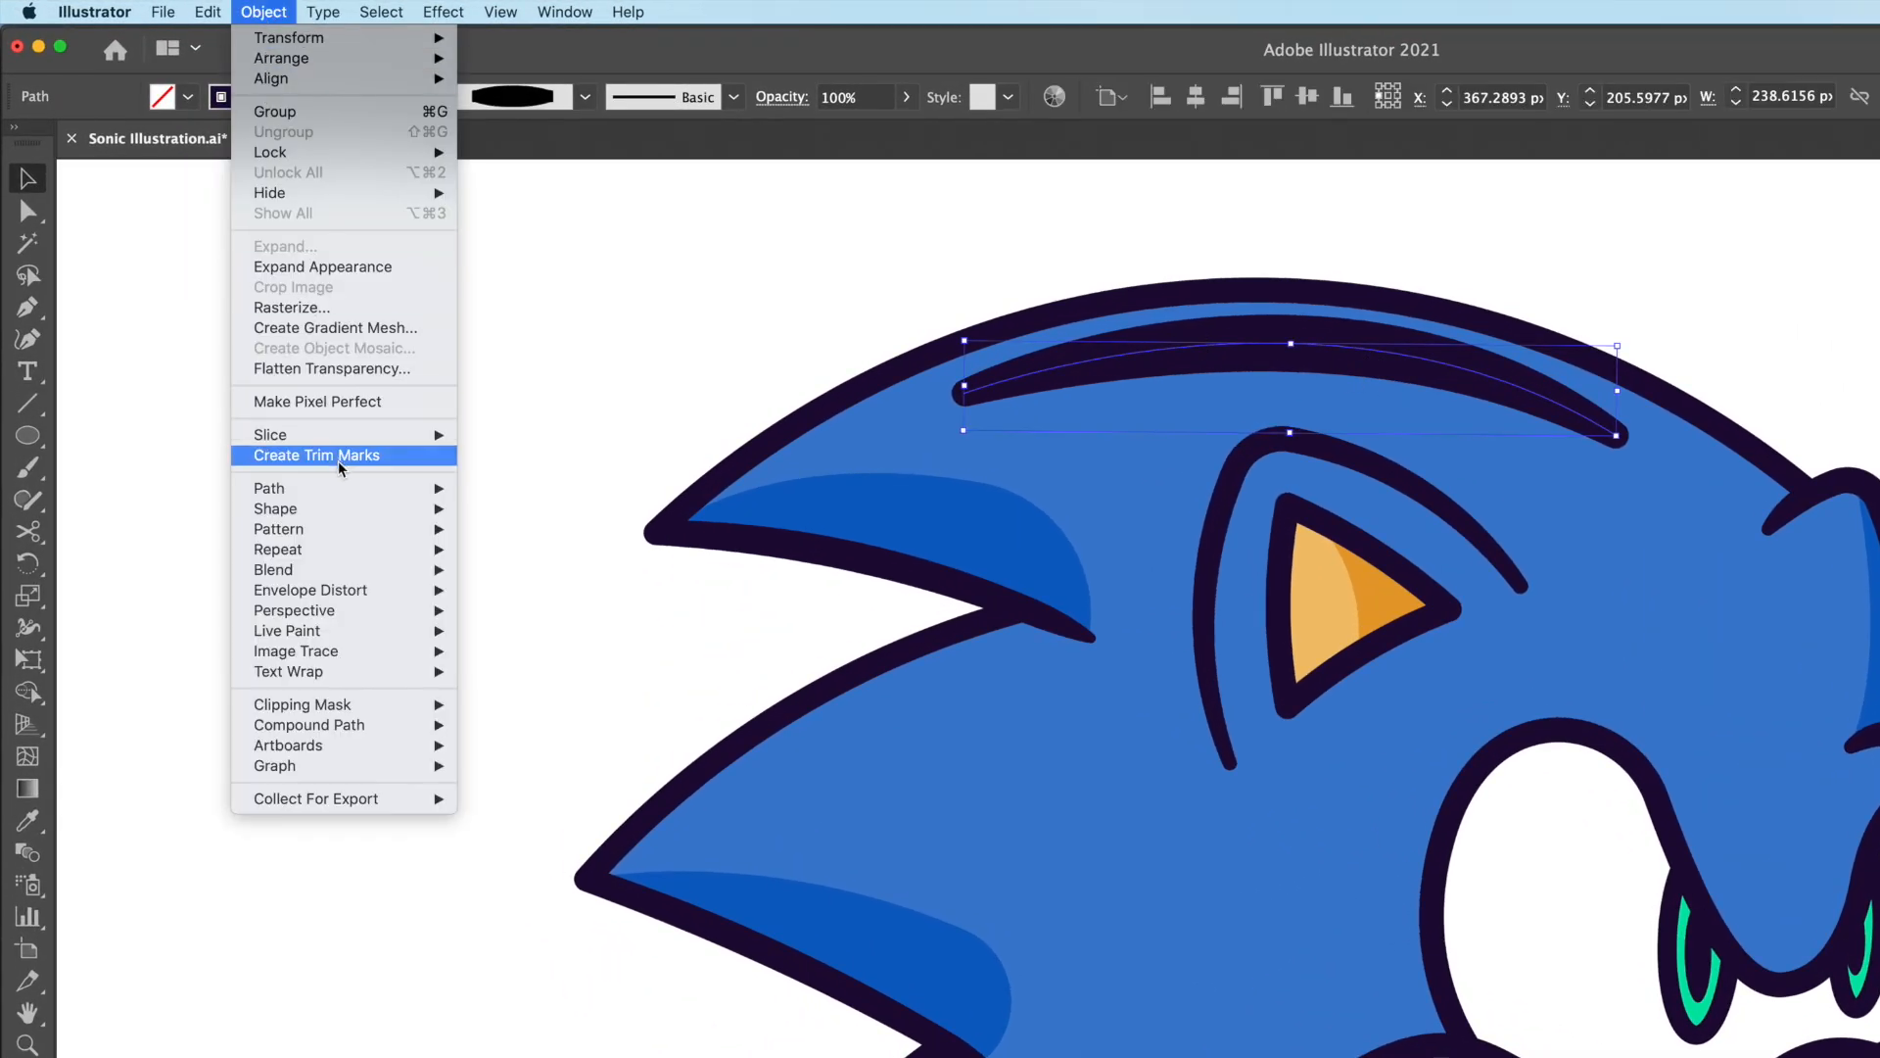
mouse_move(349, 485)
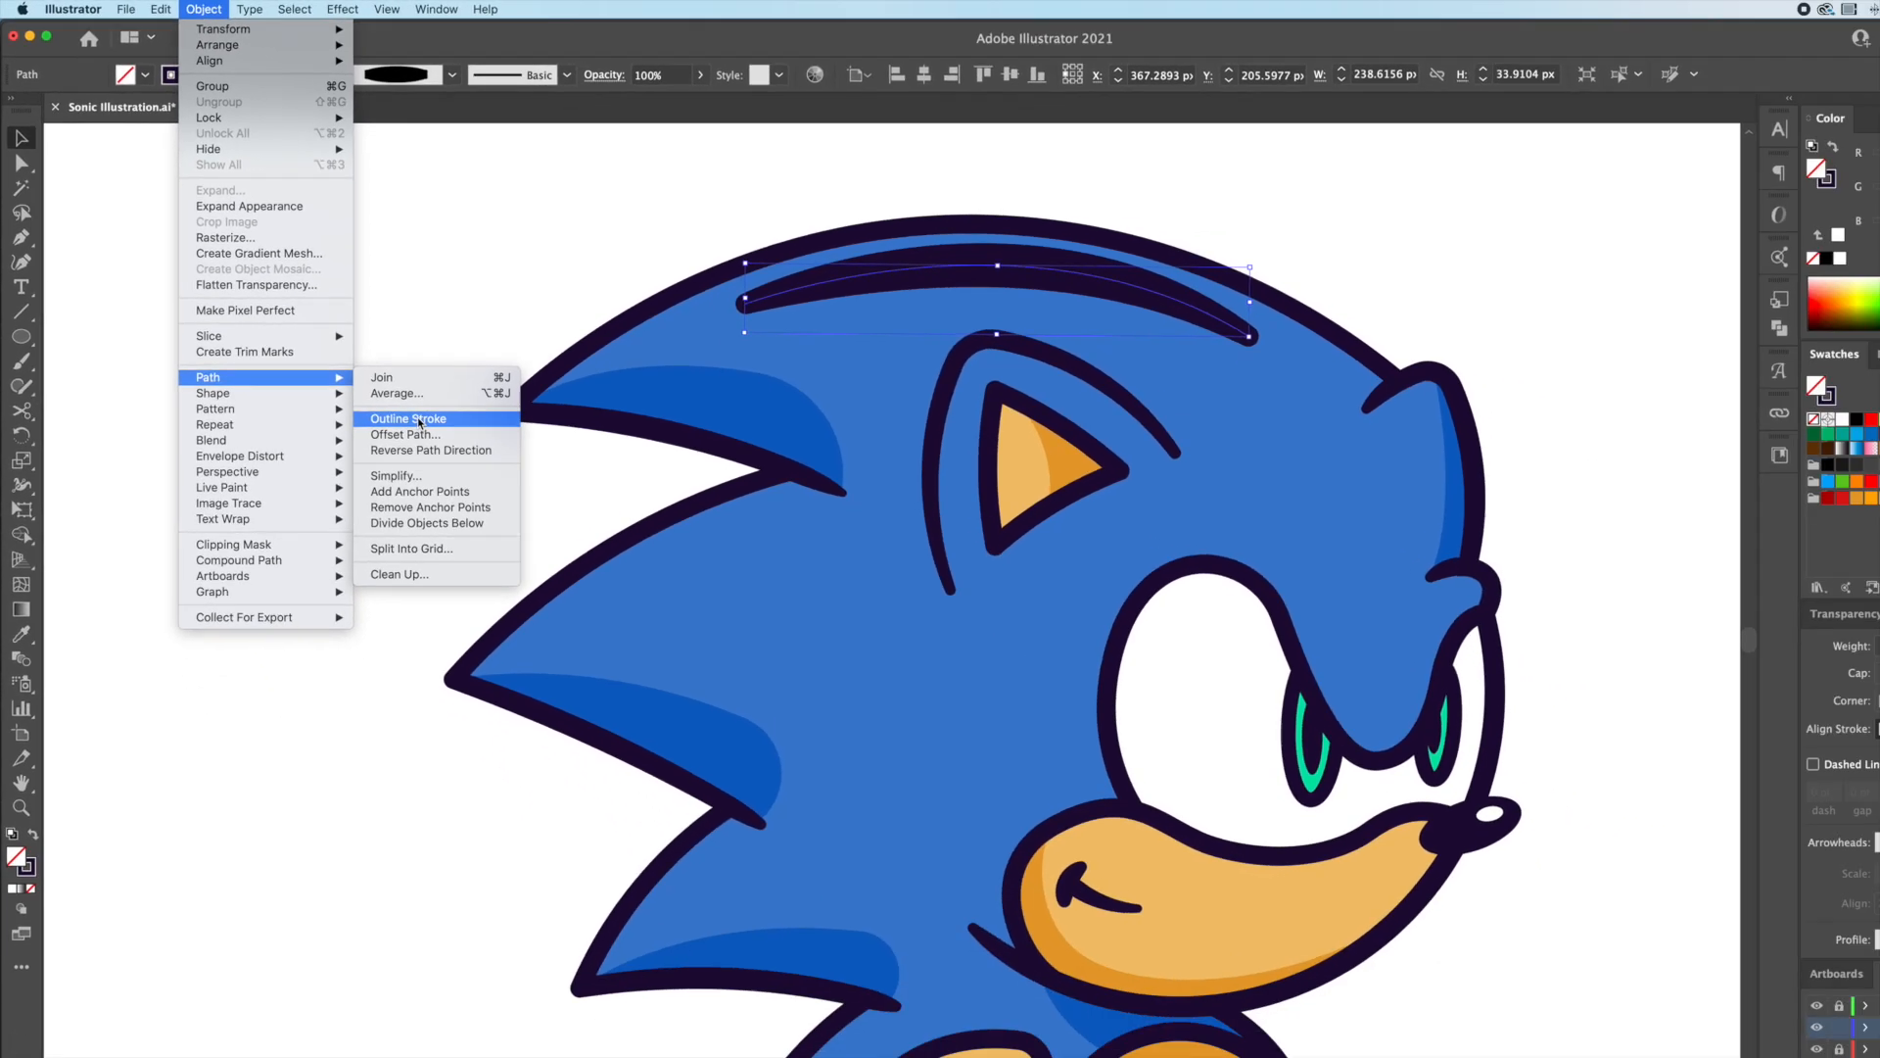
click(527, 541)
key(i)
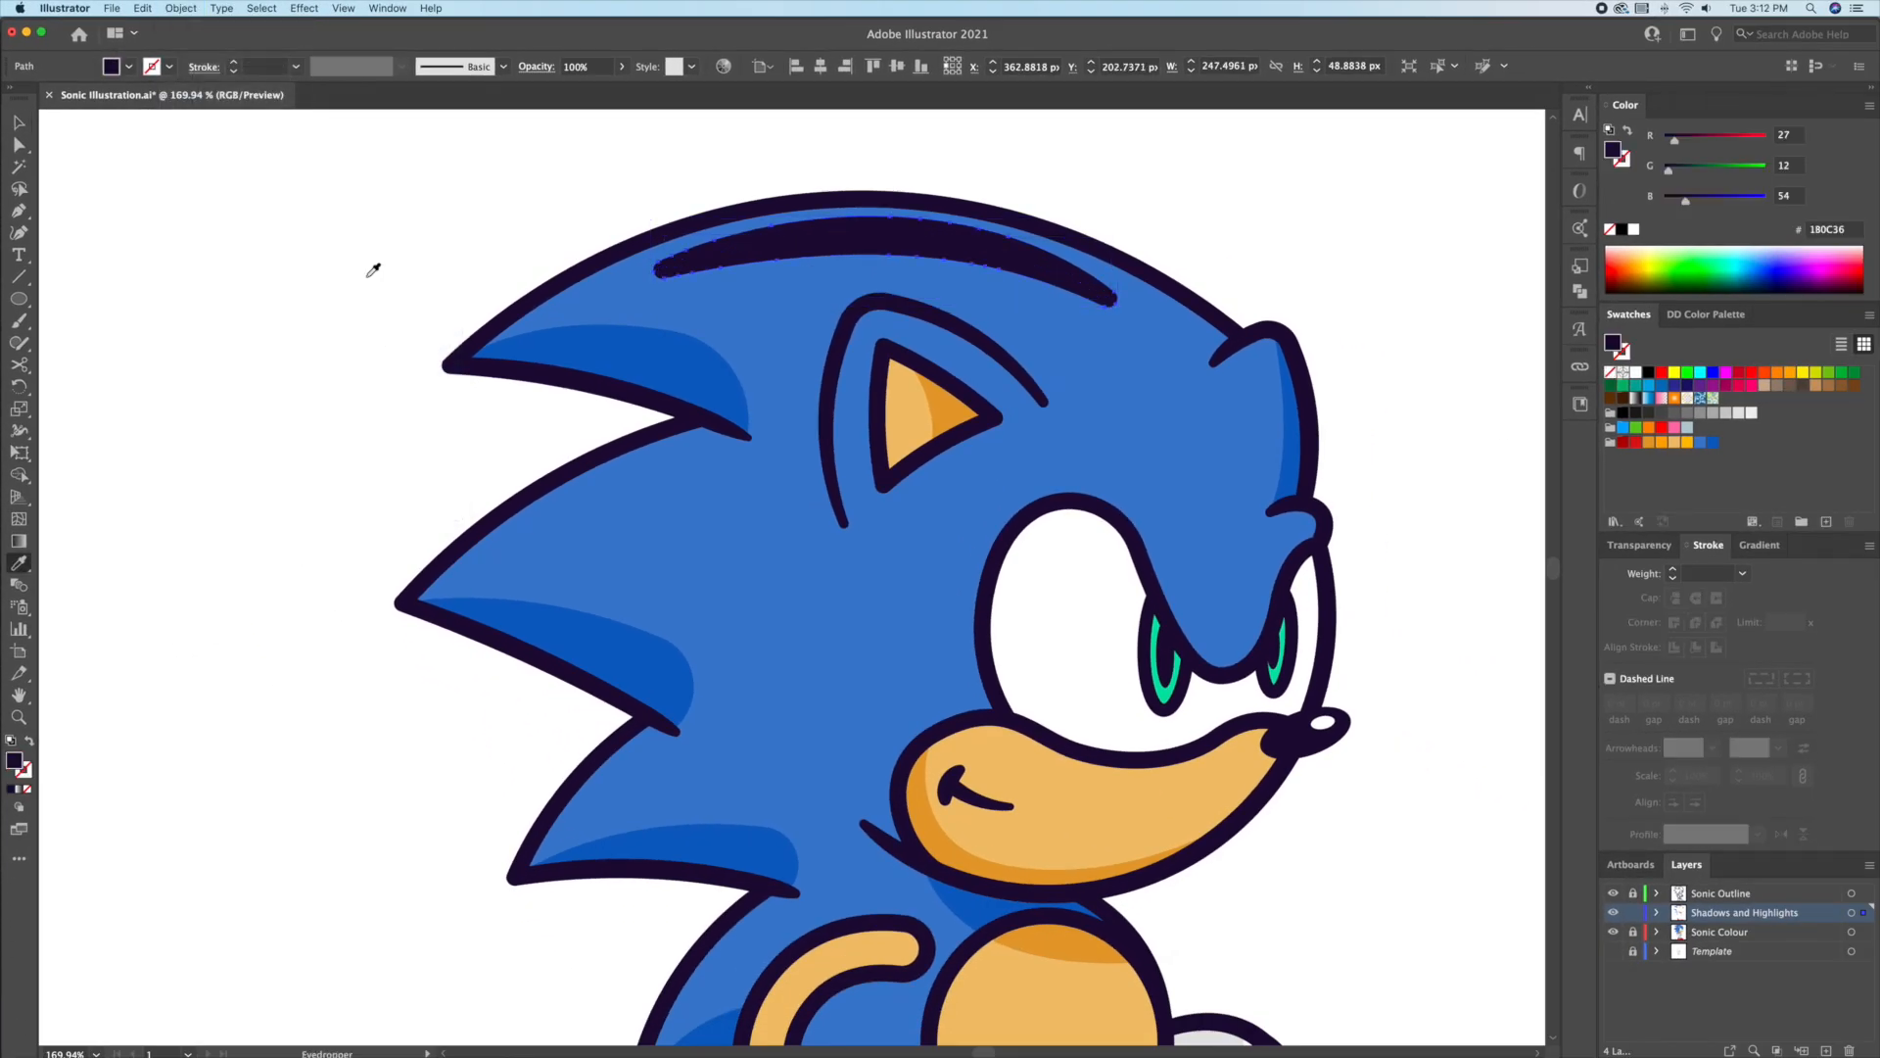
click(366, 284)
key(v)
drag(973, 247, 964, 236)
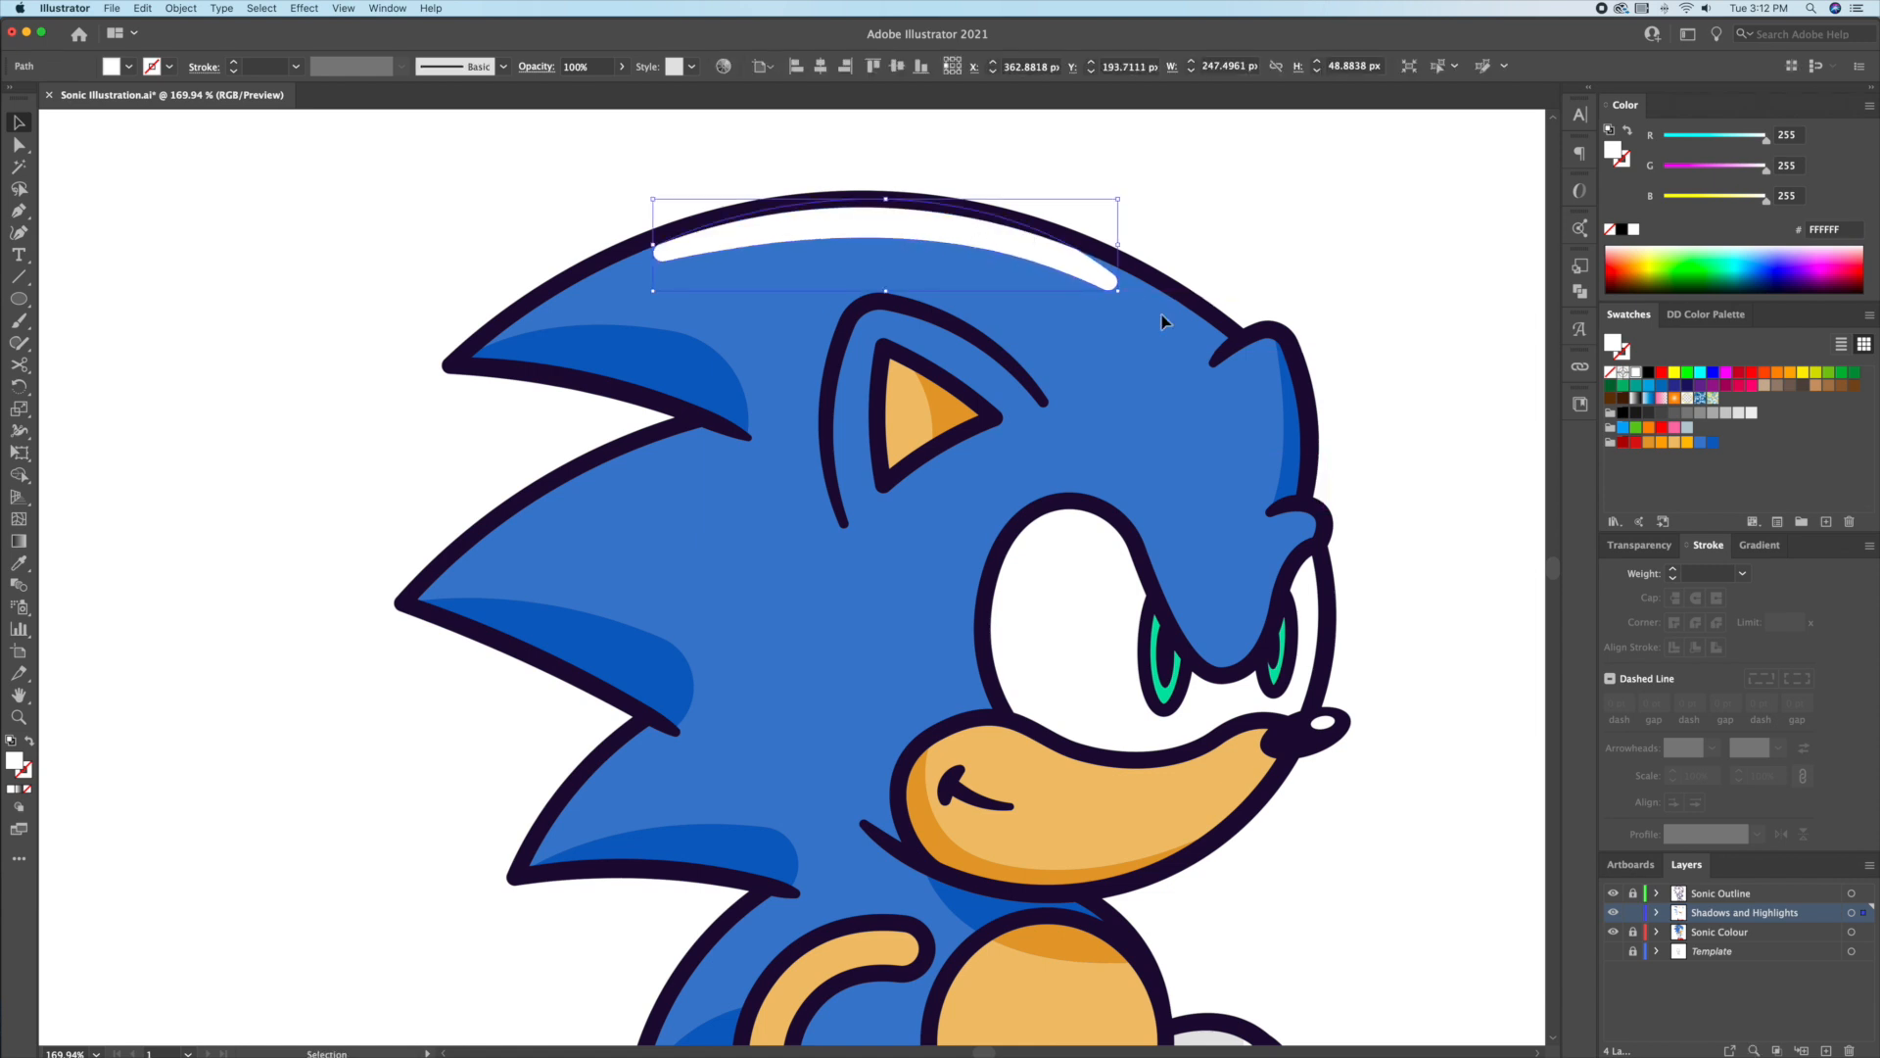
click(1632, 546)
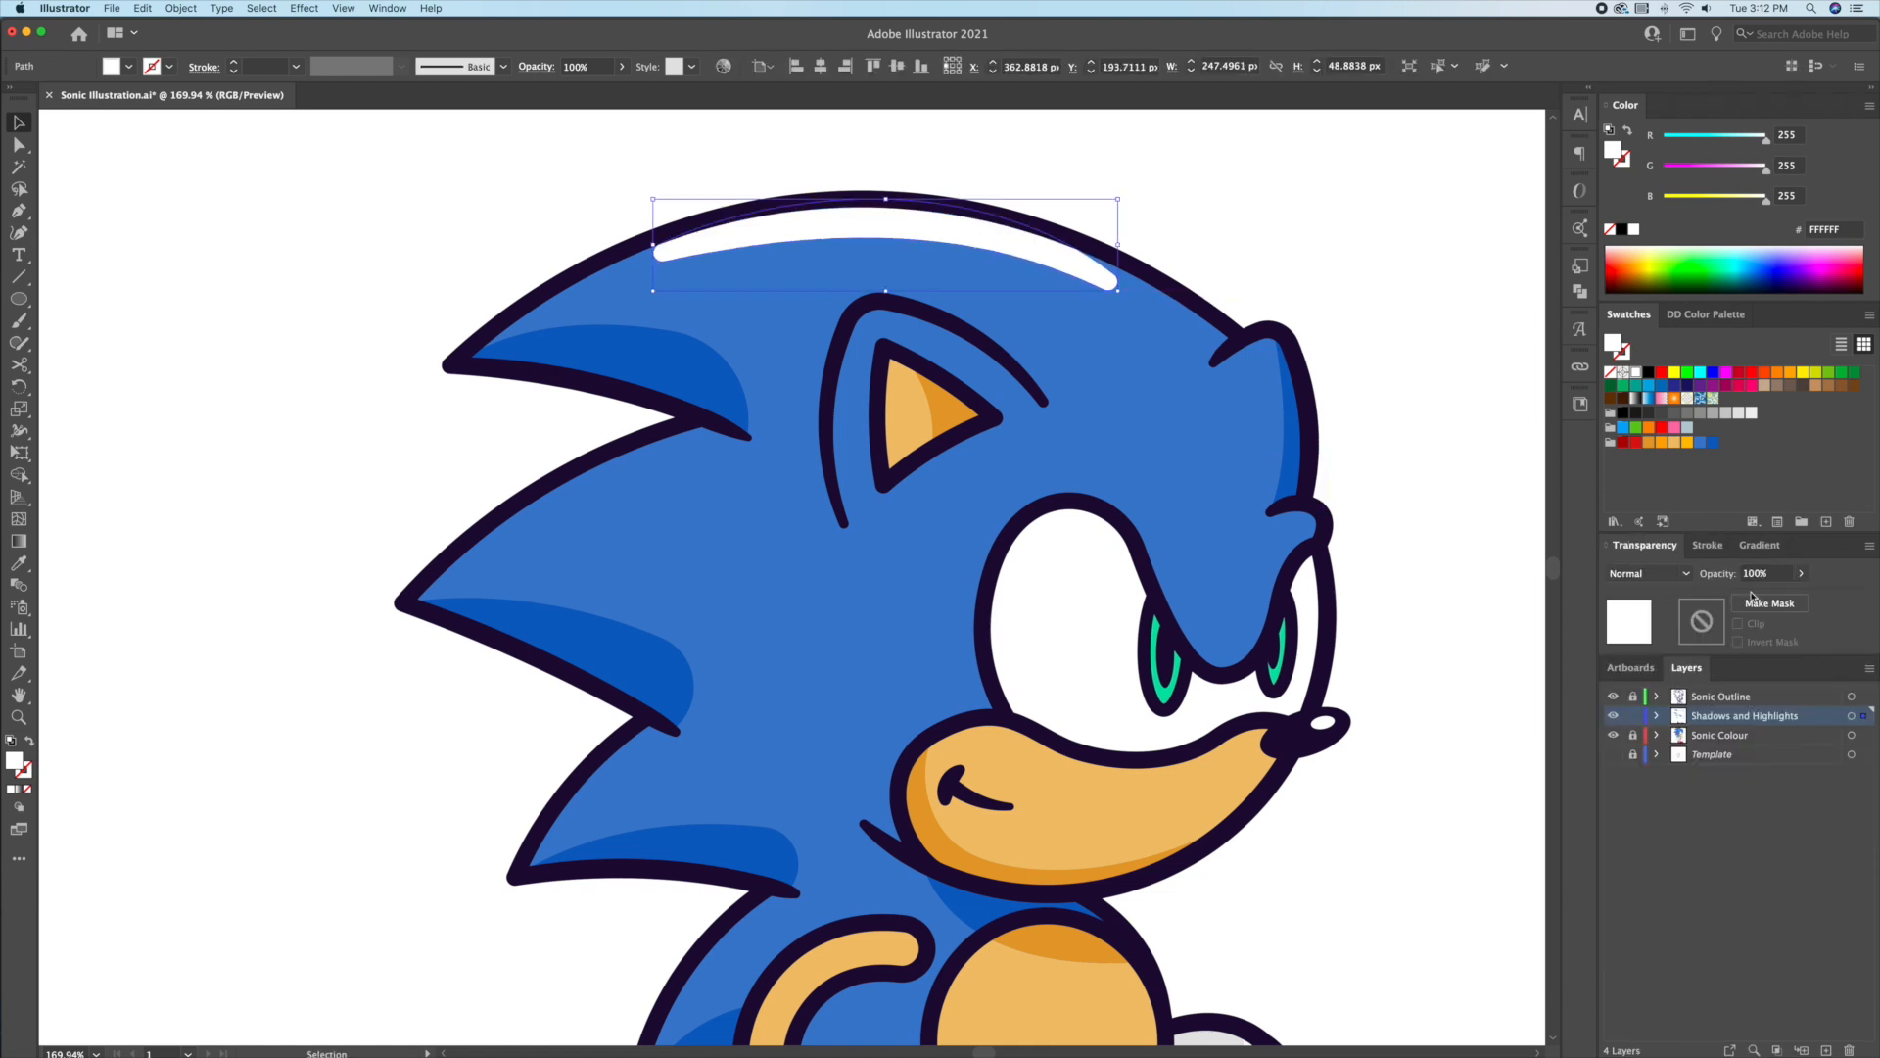
text(20)
key(Return)
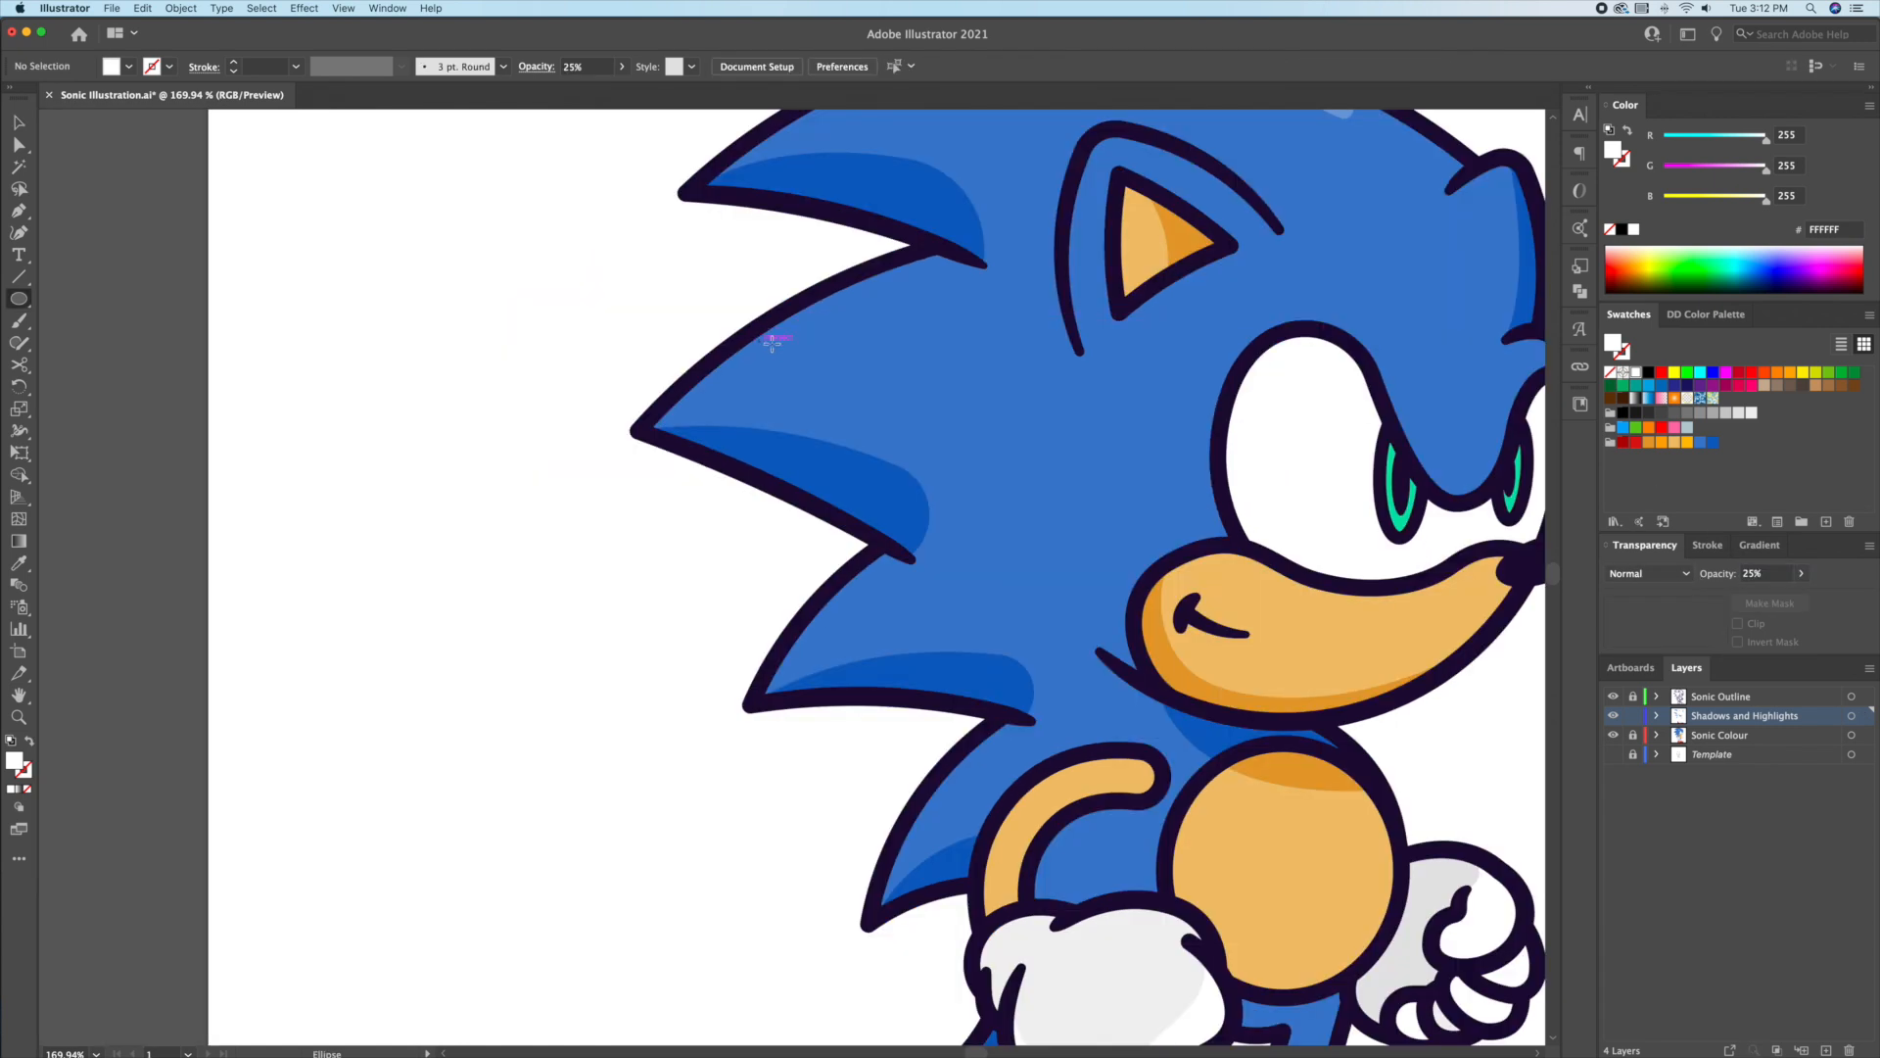
Step: Draw a white highlight ellipse on a spike, rotated to about 32°
mouse_move(756, 343)
mouse_down()
mouse_move(987, 379)
mouse_move(993, 310)
mouse_up()
key(r)
key(v)
drag(933, 335, 966, 282)
key(r)
key(v)
drag(819, 334, 638, 501)
click(540, 489)
Step: Duplicate the spike highlight, shorten the copy and place it against the ear outline
drag(688, 453, 915, 472)
drag(1004, 421, 866, 427)
key(r)
key(v)
drag(860, 482, 987, 355)
Step: Rotate the ear highlight upright and recheck the spike highlight
key(r)
key(v)
click(452, 439)
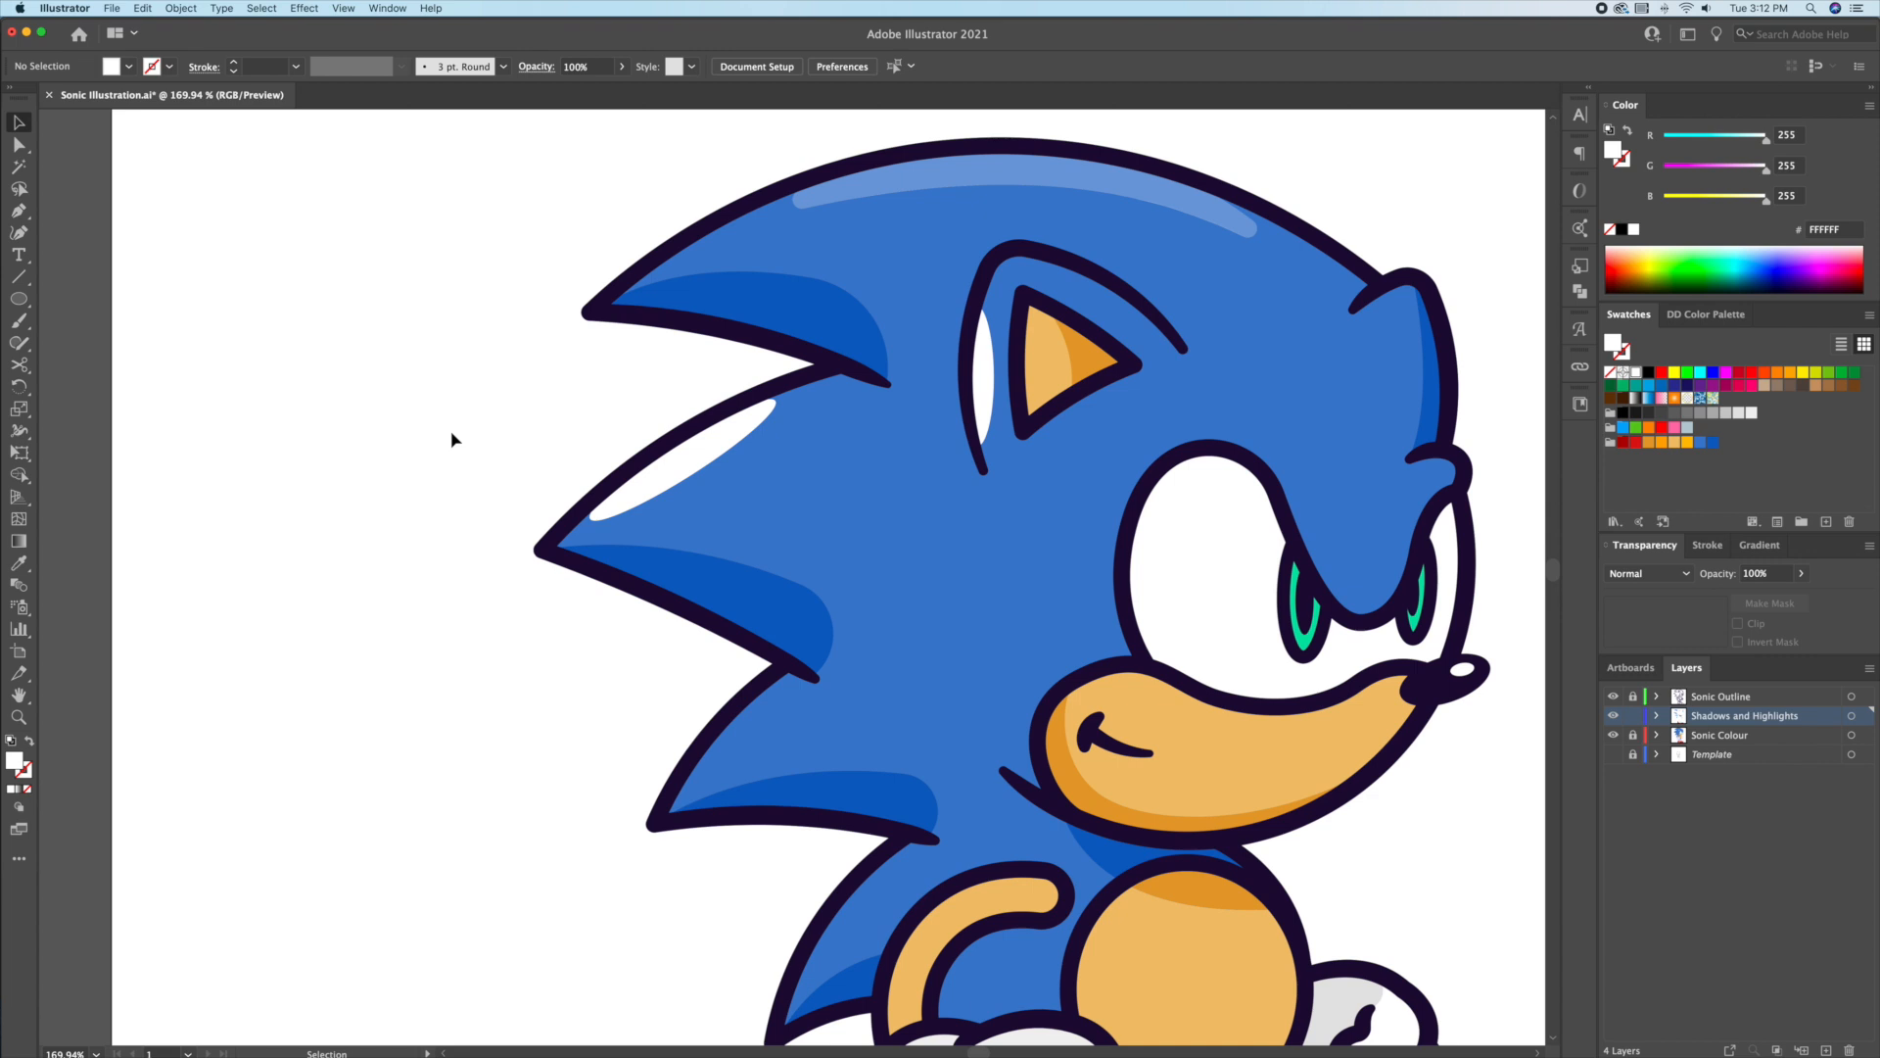
click(705, 451)
click(369, 327)
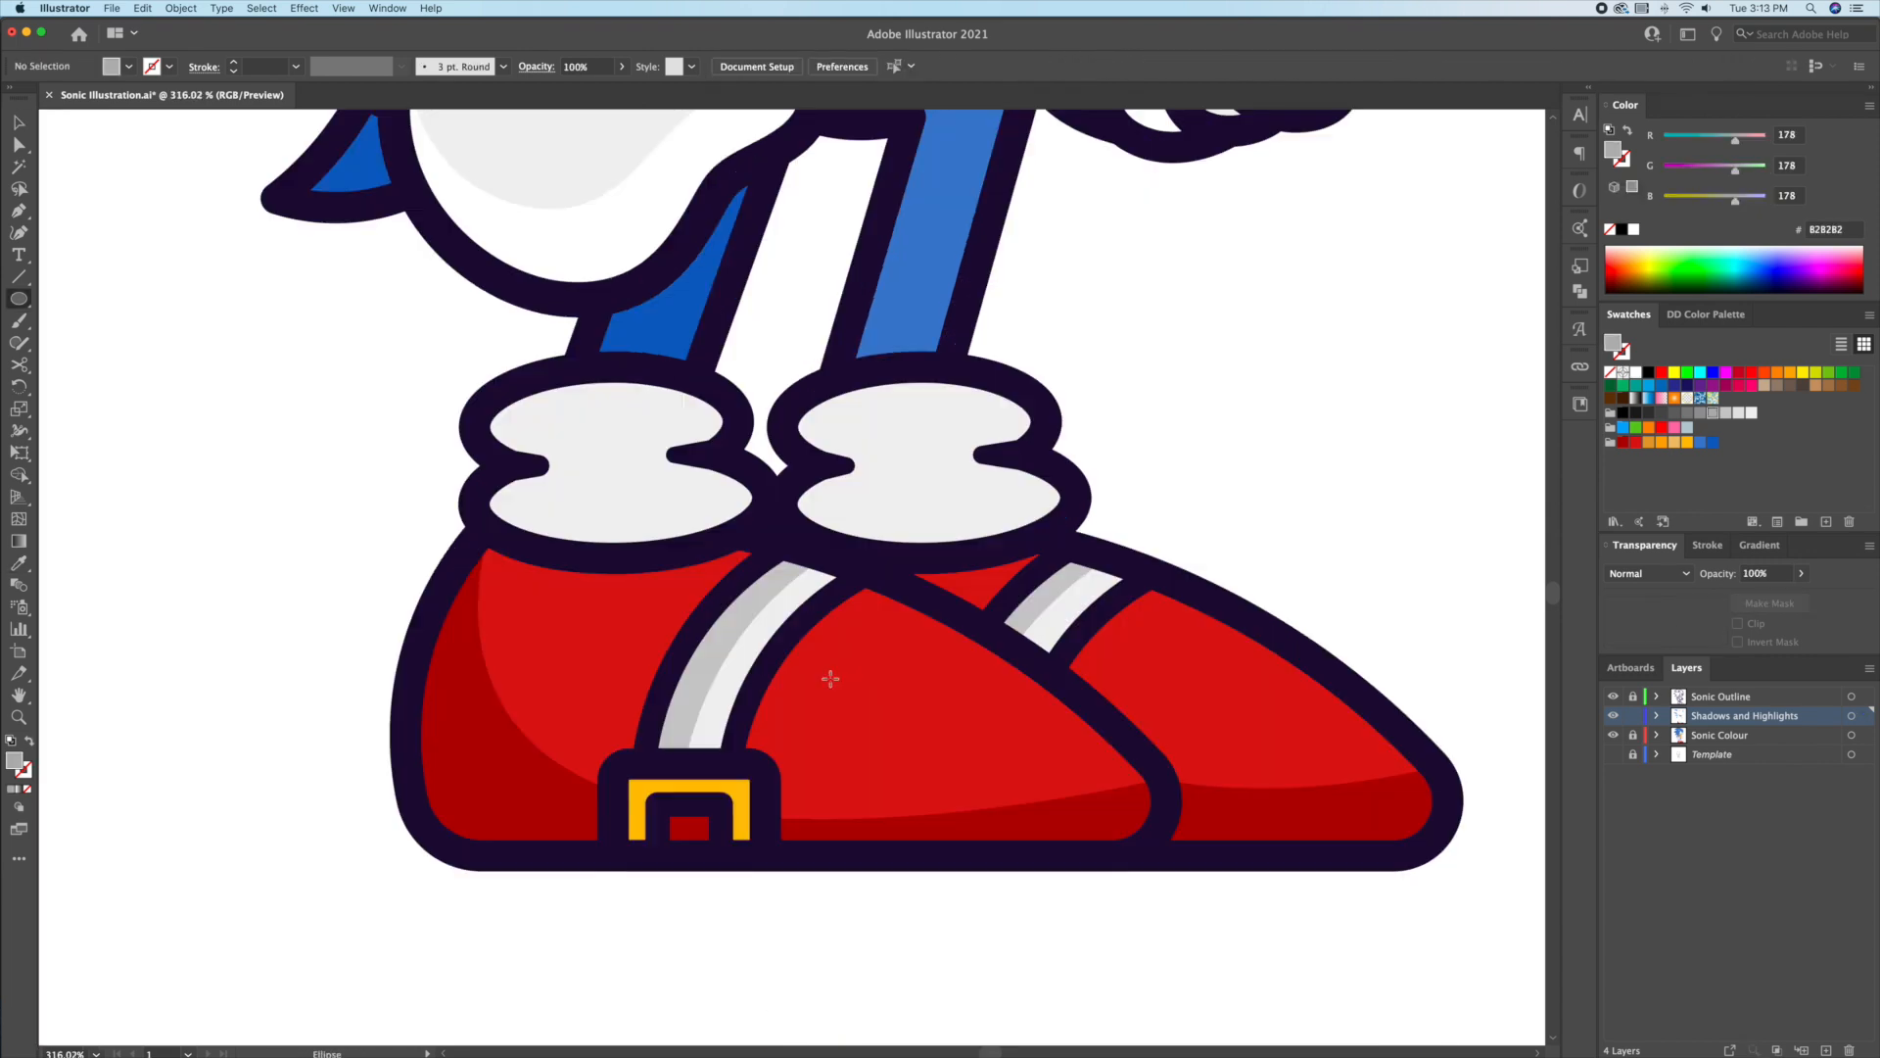
Step: Add white highlights tilted about -30° to the front and back shoes at 25% opacity
drag(823, 679, 1072, 732)
key(i)
click(1282, 439)
key(r)
key(v)
drag(960, 717, 1024, 682)
key(r)
drag(1109, 694, 1297, 680)
key(v)
shift+click(1020, 682)
drag(1771, 574, 1676, 577)
text(25)
key(Return)
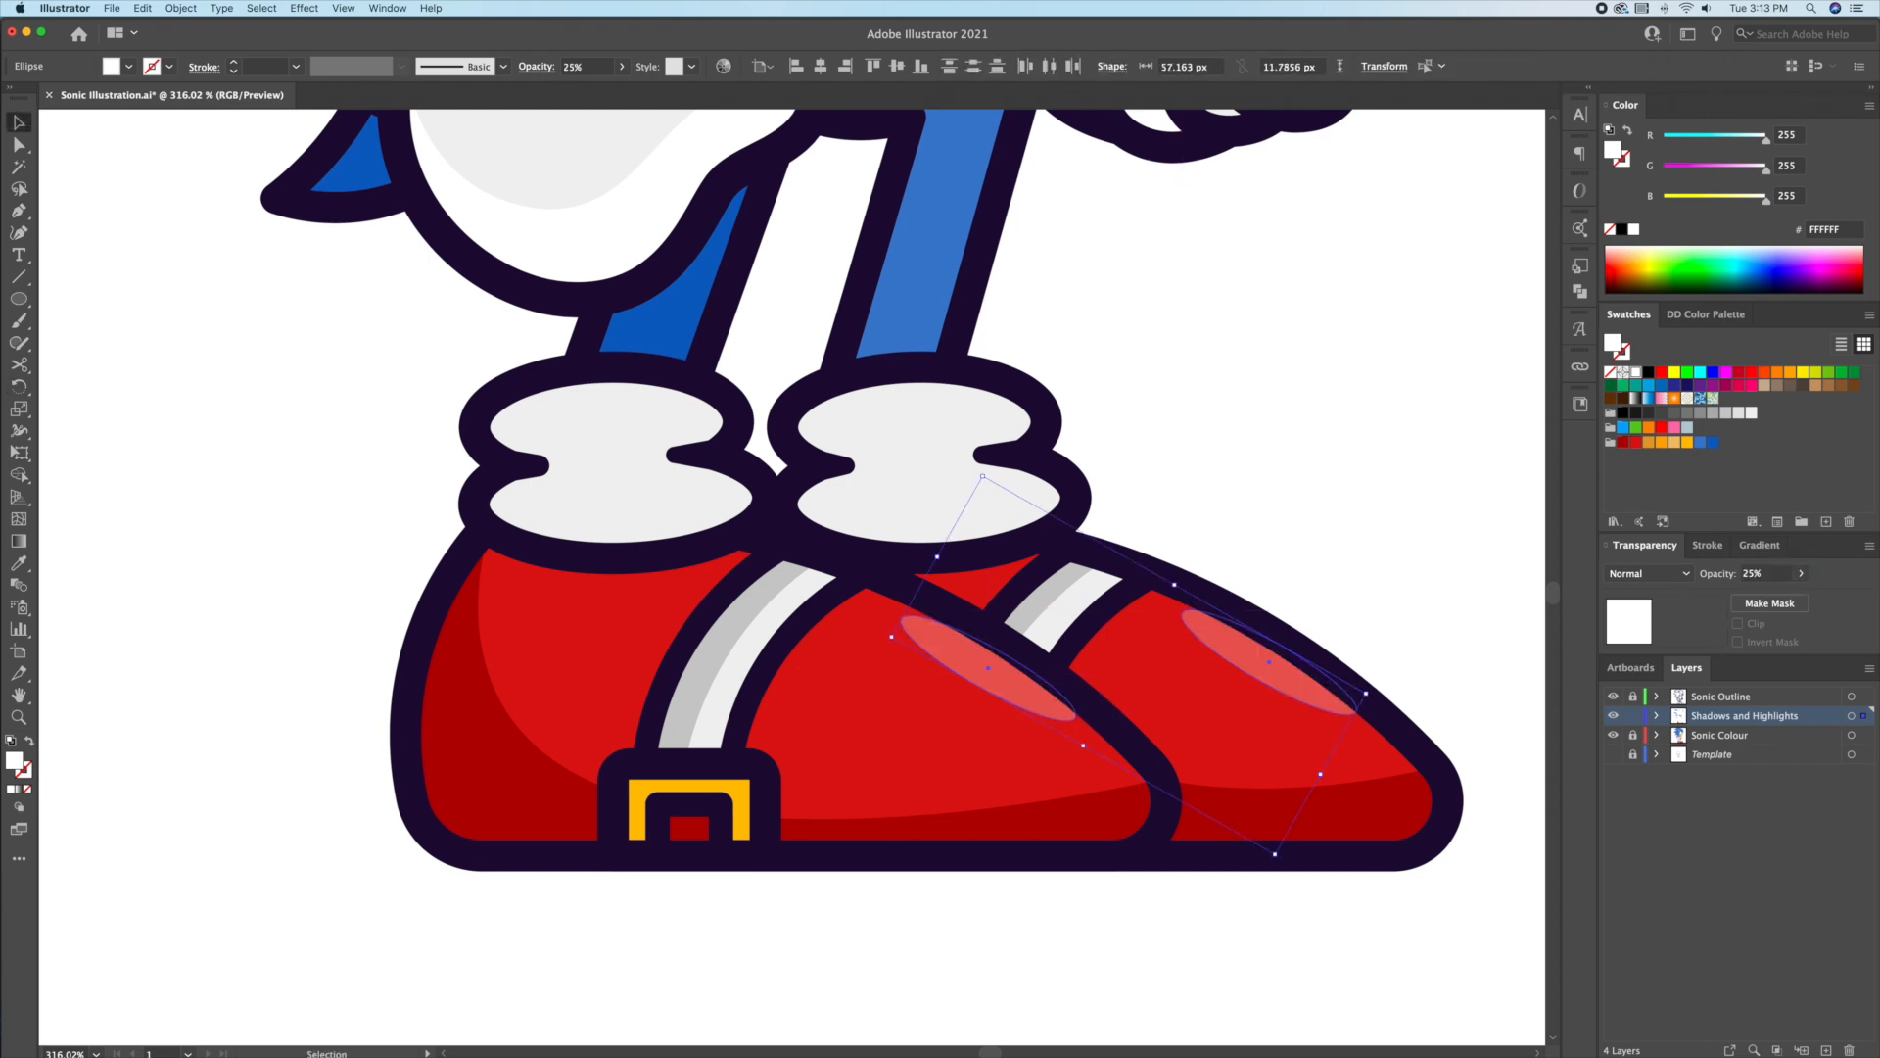
click(1200, 342)
Step: Draw a white belly highlight at 25% opacity, rotated about 30° clockwise
drag(928, 444, 976, 573)
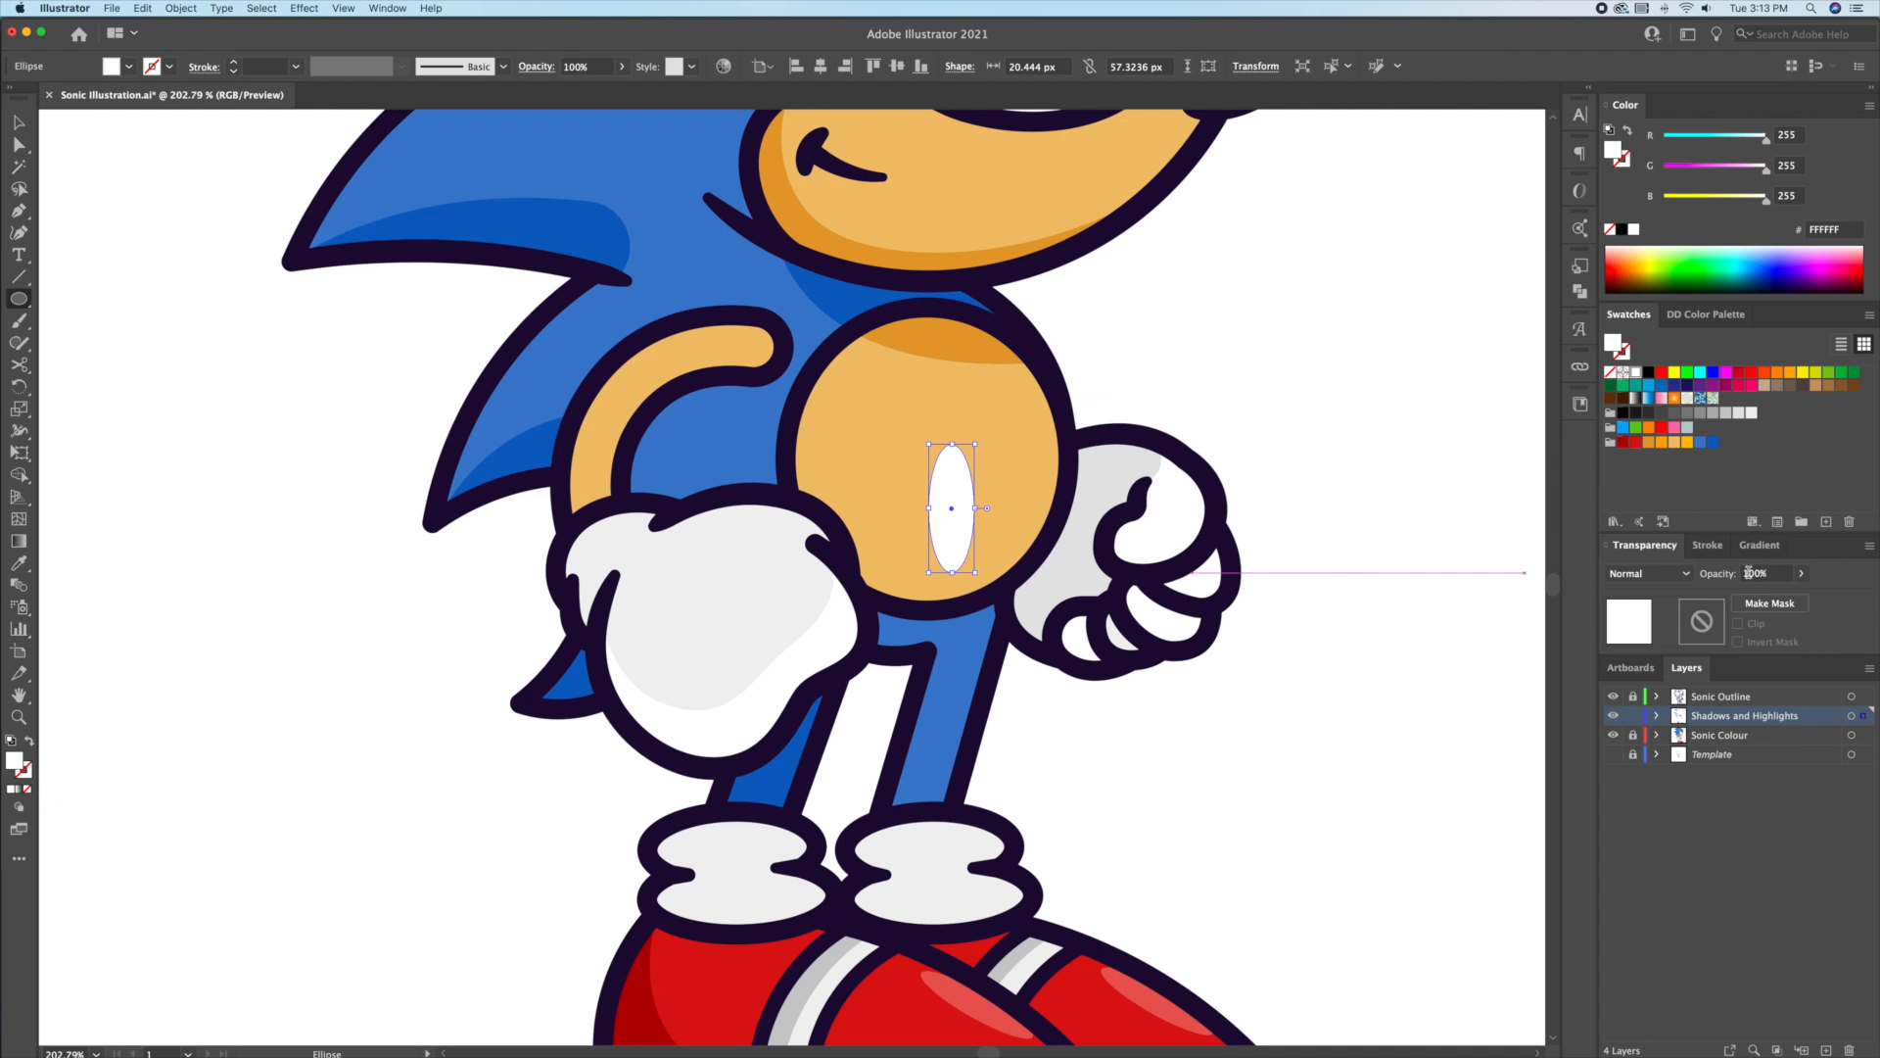
click(1763, 573)
text(25)
key(Return)
key(v)
mouse_move(977, 440)
mouse_down()
mouse_move(1048, 483)
mouse_move(991, 456)
mouse_up()
click(1163, 420)
Step: Lock the Shadows and Highlights layer and draw a small white glint on the eye's iris in Sonic Outline
click(1632, 715)
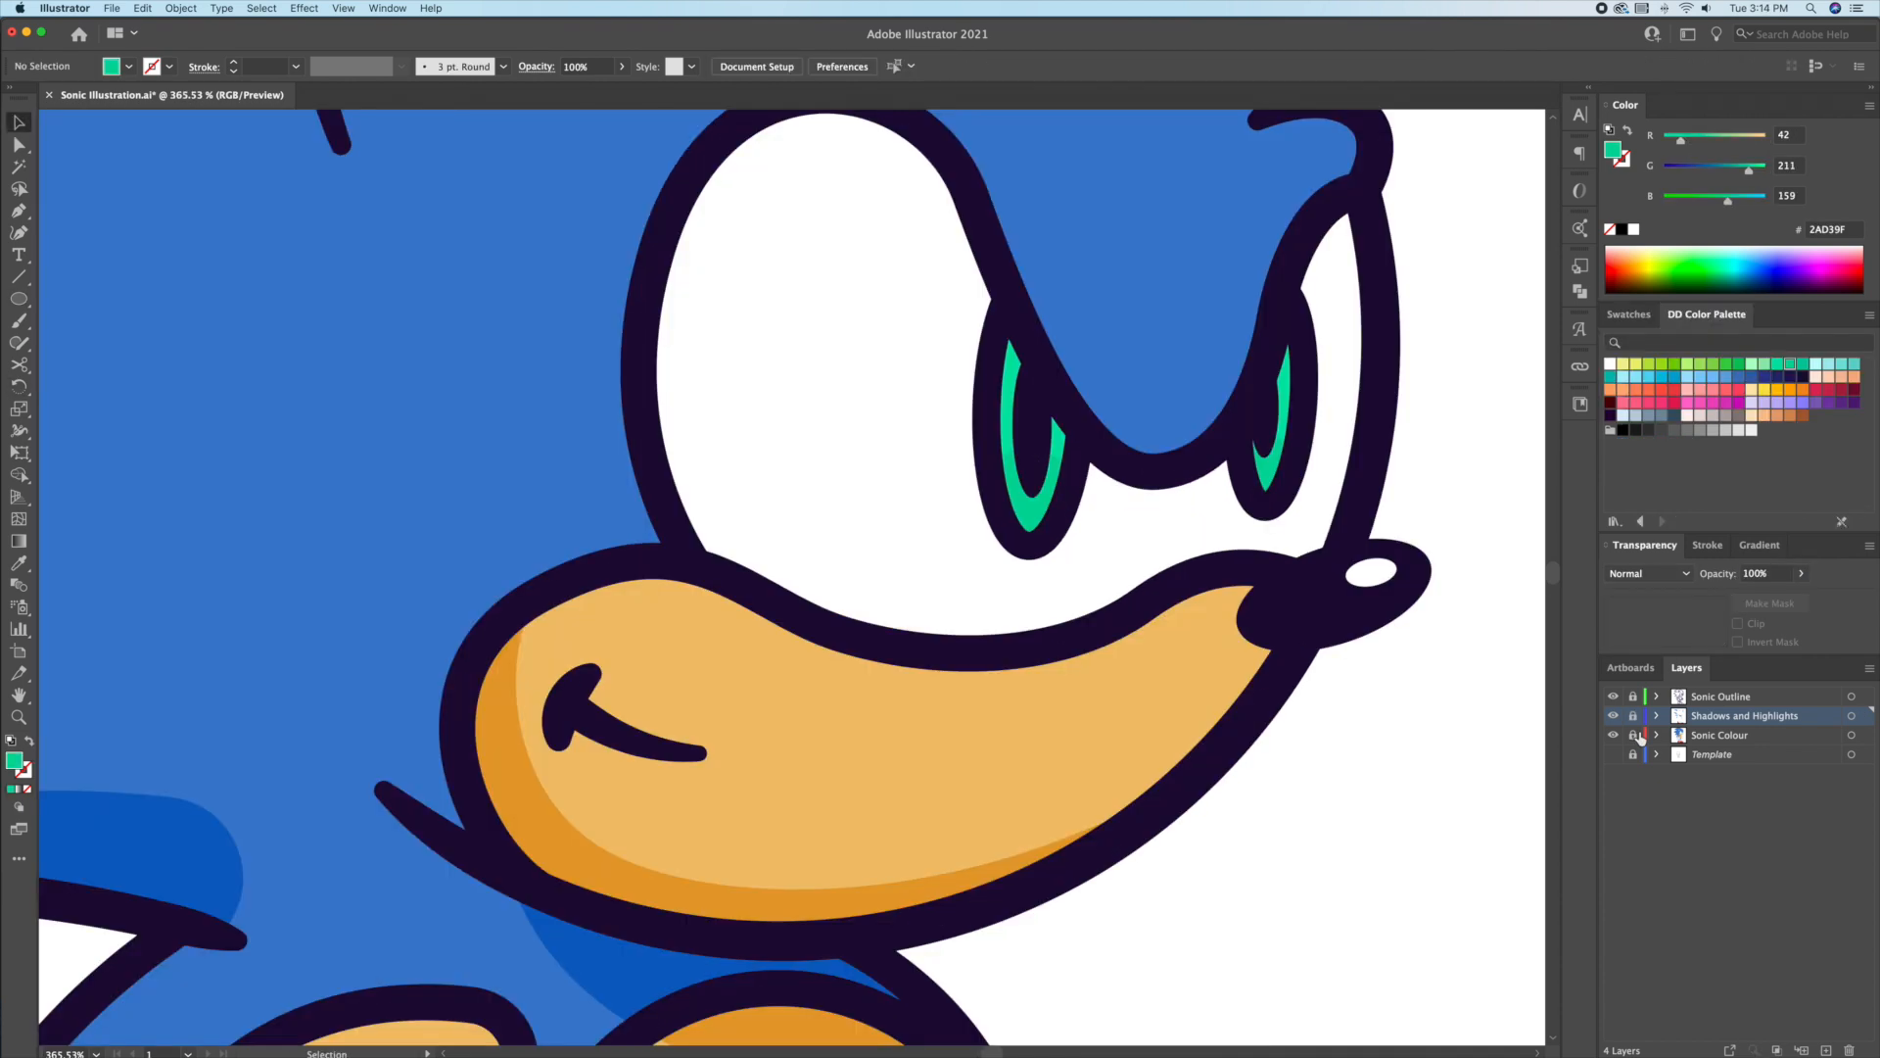
click(1632, 696)
drag(1042, 430, 1053, 454)
click(1634, 230)
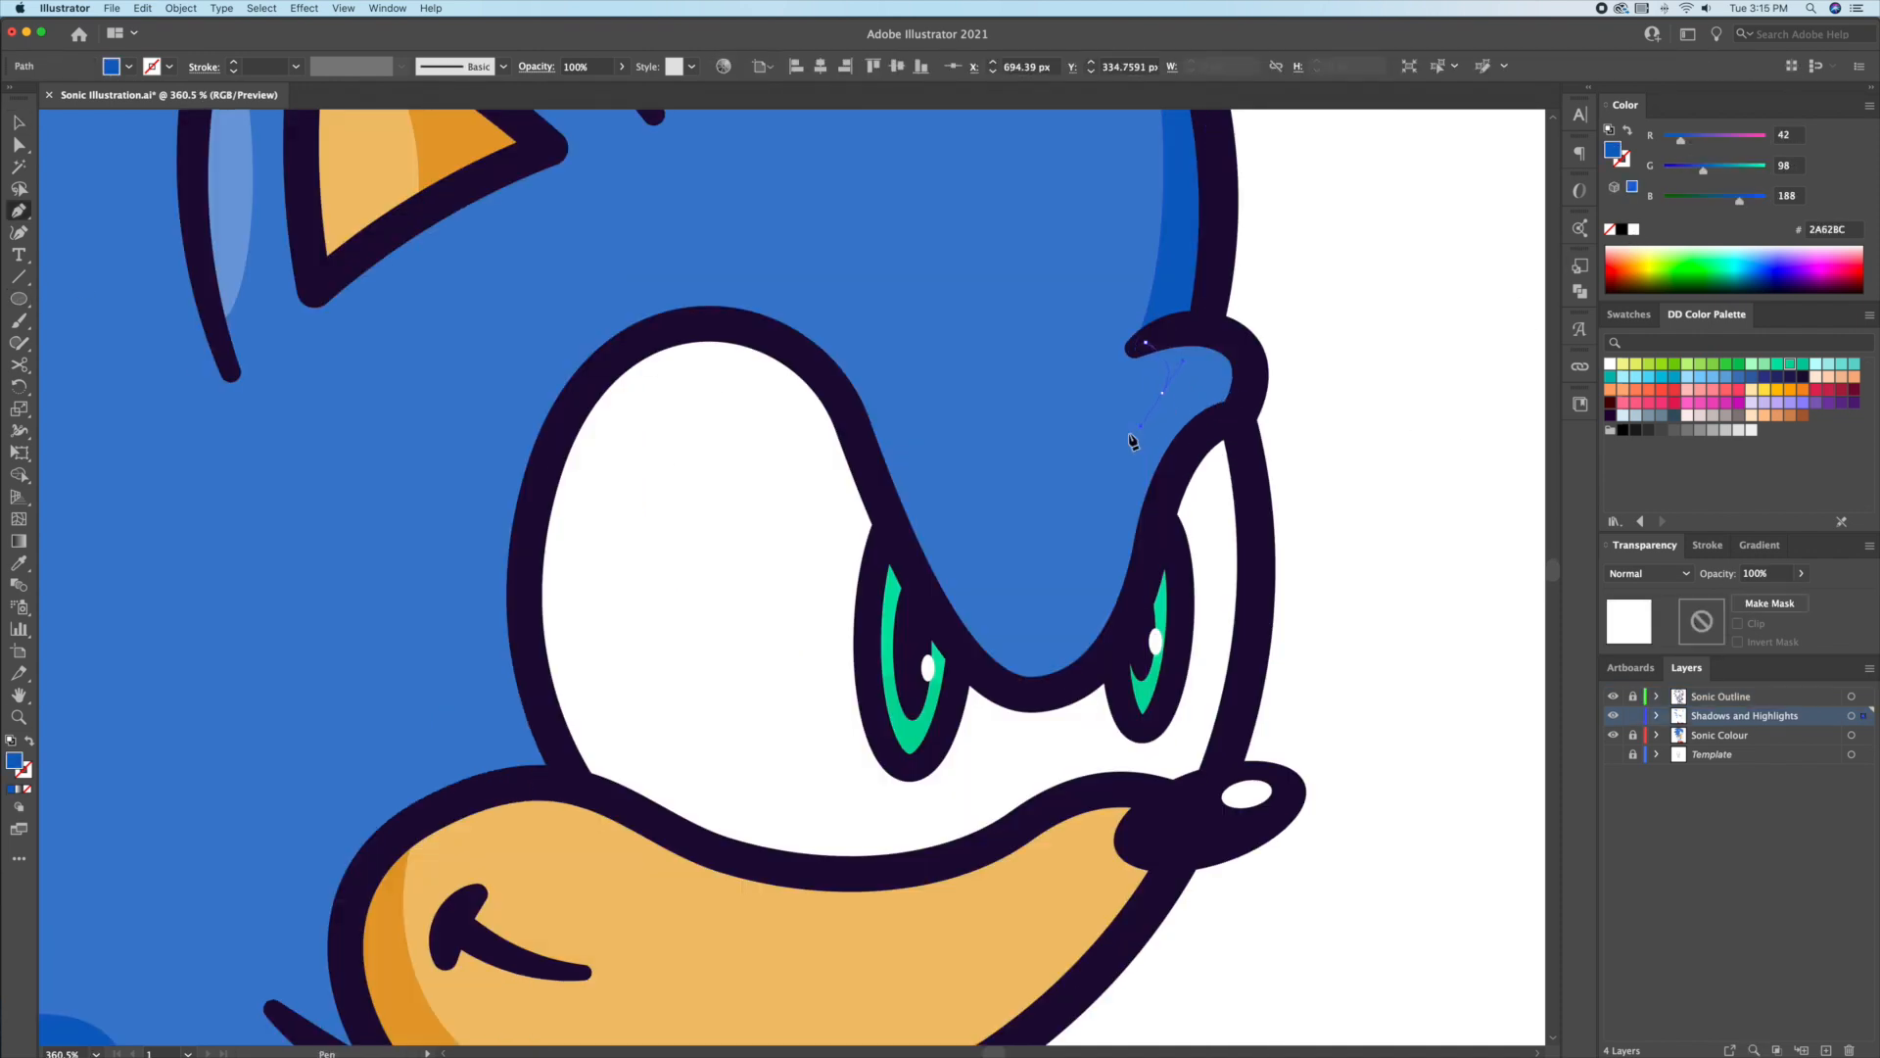
Step: Pen a closed darker blue shadow running from the hair tip down the brow beside the eye
drag(1138, 427, 1088, 563)
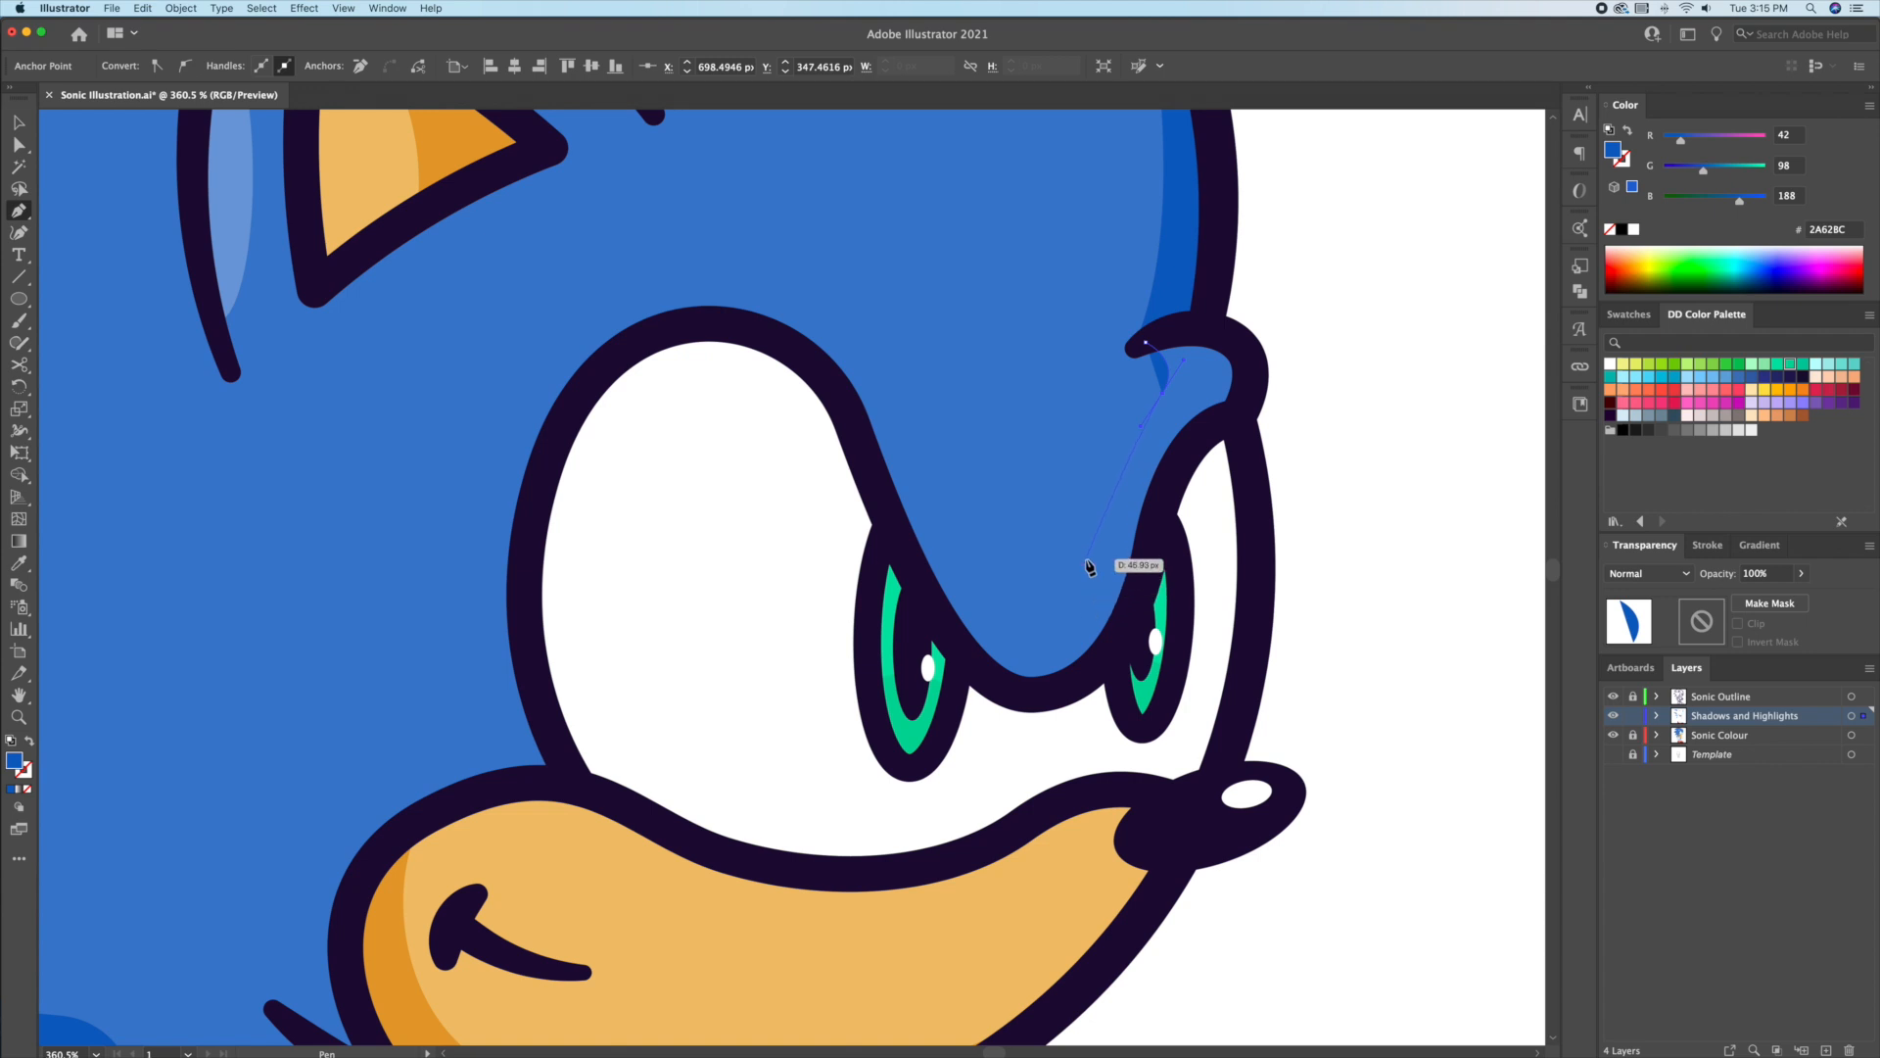
drag(1066, 656, 1066, 656)
drag(889, 547, 890, 547)
click(937, 591)
drag(1028, 697, 1089, 697)
drag(1135, 605, 1147, 559)
drag(1204, 432, 1233, 305)
click(1146, 342)
key(v)
click(1303, 315)
drag(1233, 306, 1185, 464)
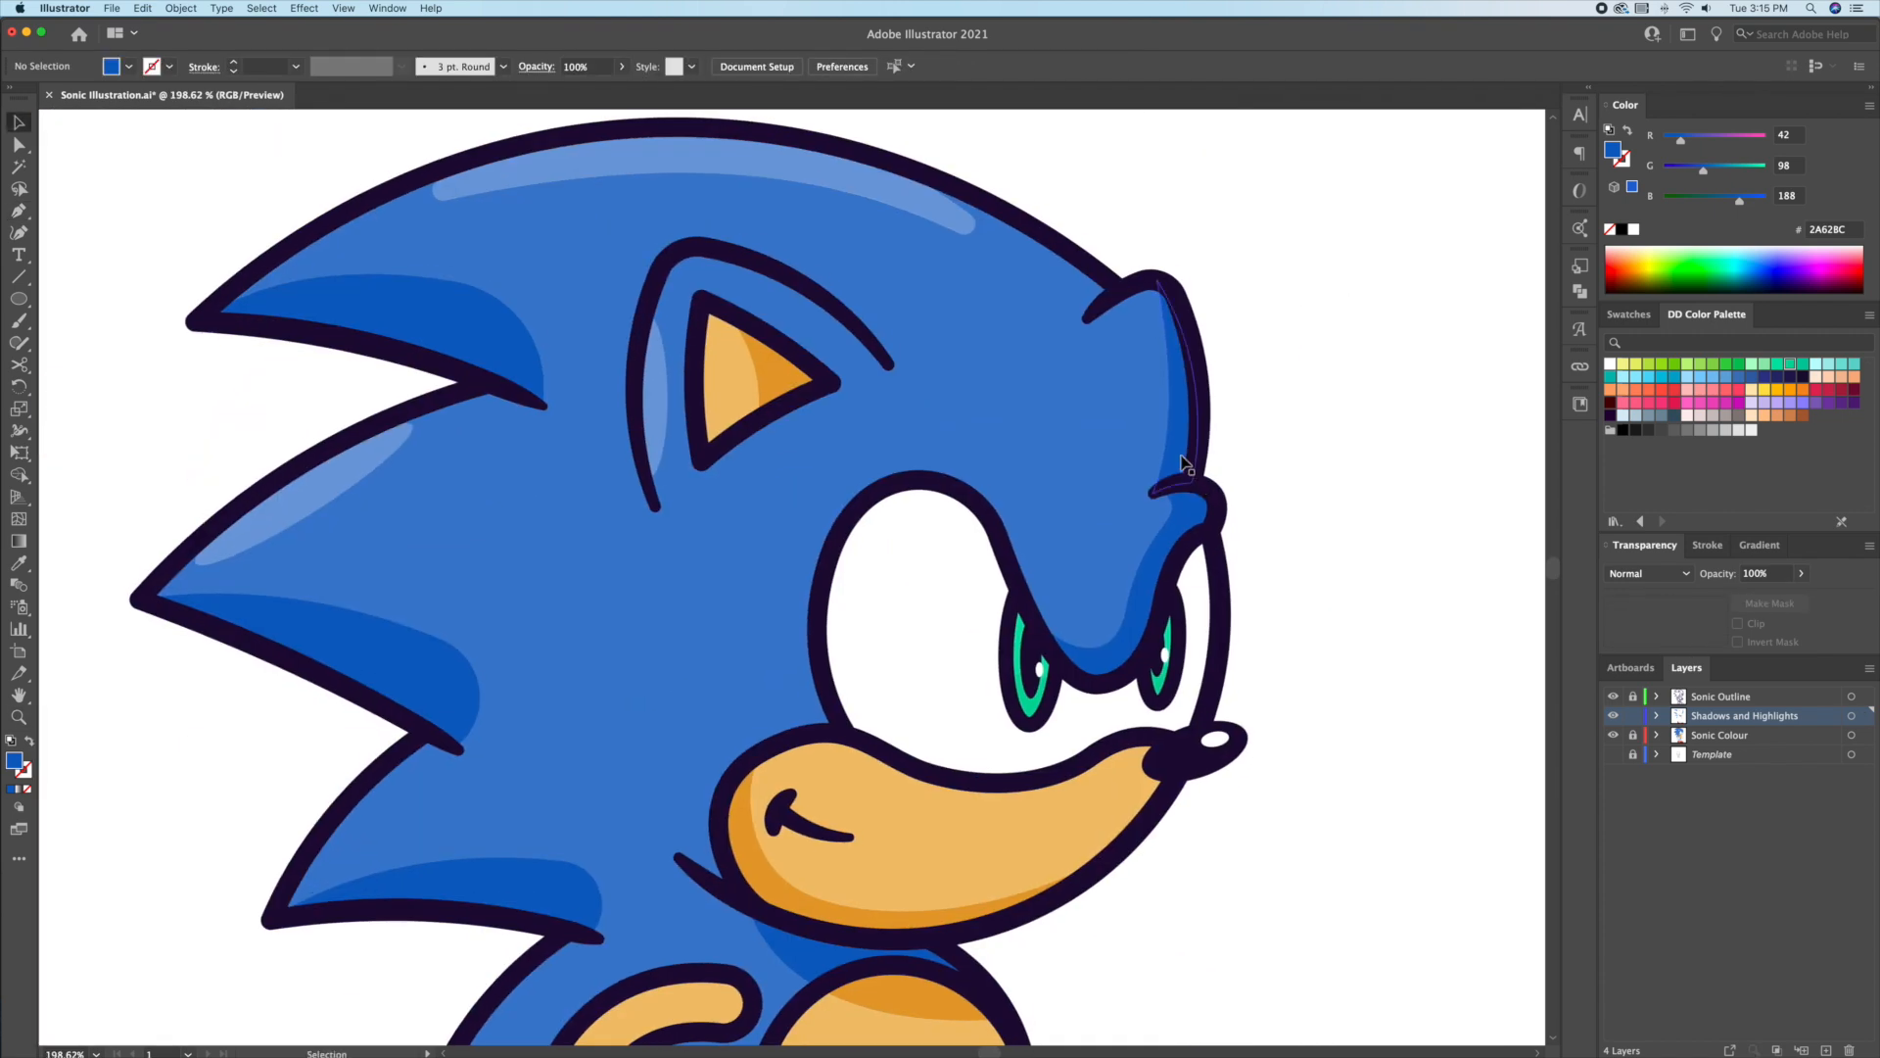
click(1185, 464)
Step: Draw a white leg highlight stretched down to the sock at 25% opacity
drag(1015, 643, 1021, 548)
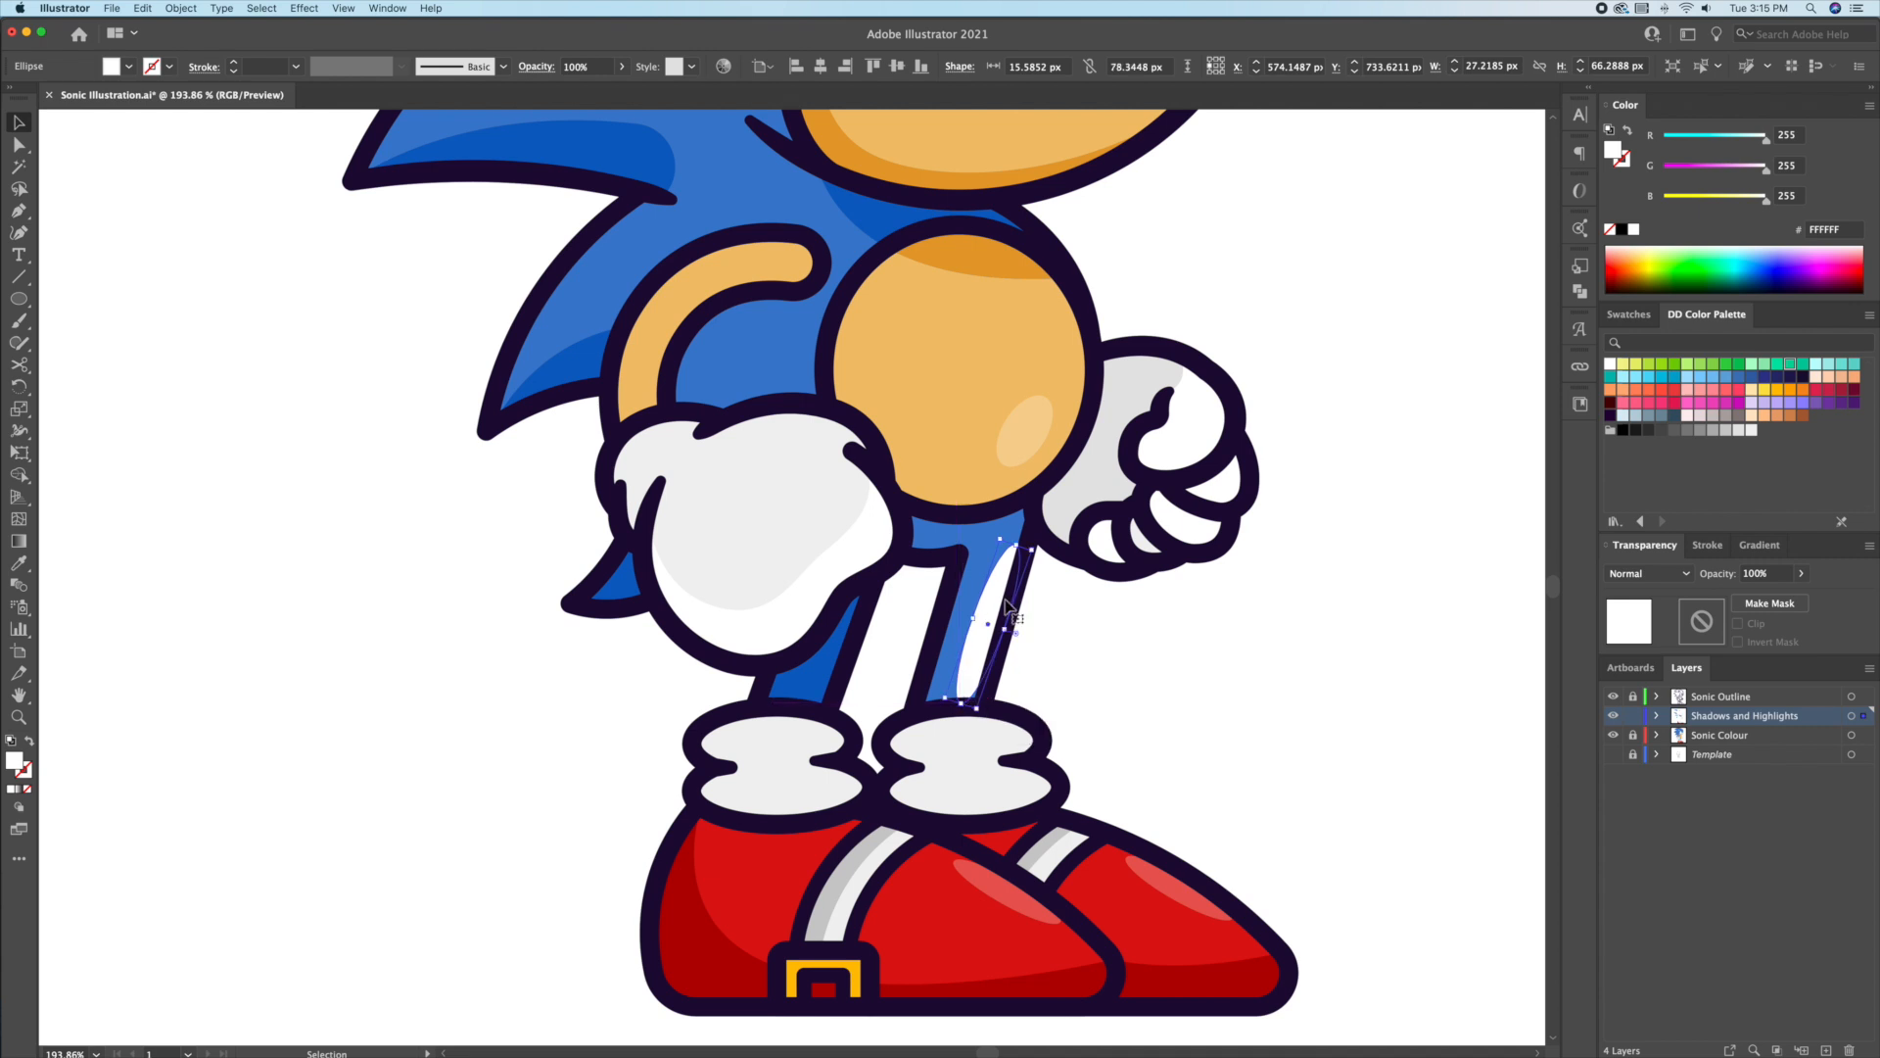
drag(969, 690, 969, 703)
click(1753, 573)
text(25)
key(Return)
click(1324, 707)
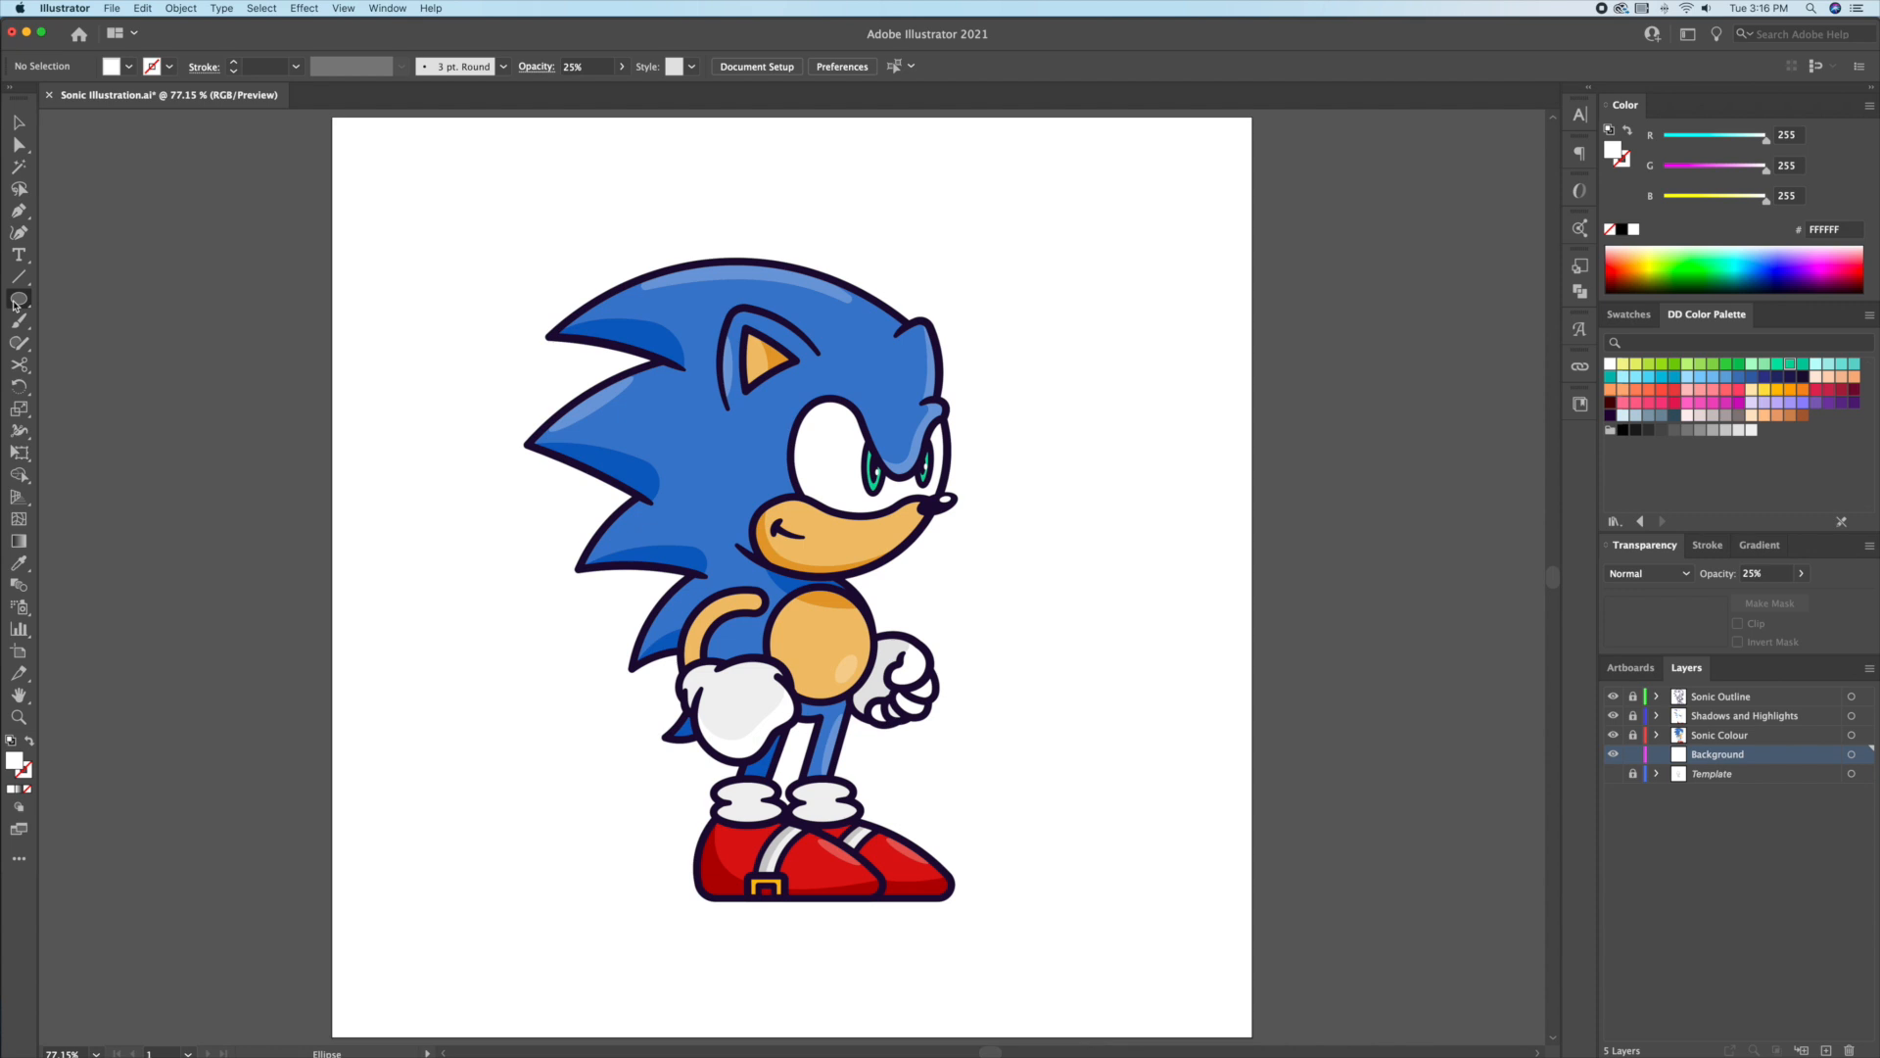
Step: Create a 1080 x 1080 px rectangle filled with Sonic's blue, centred on the artboard
drag(19, 299, 115, 299)
click(347, 309)
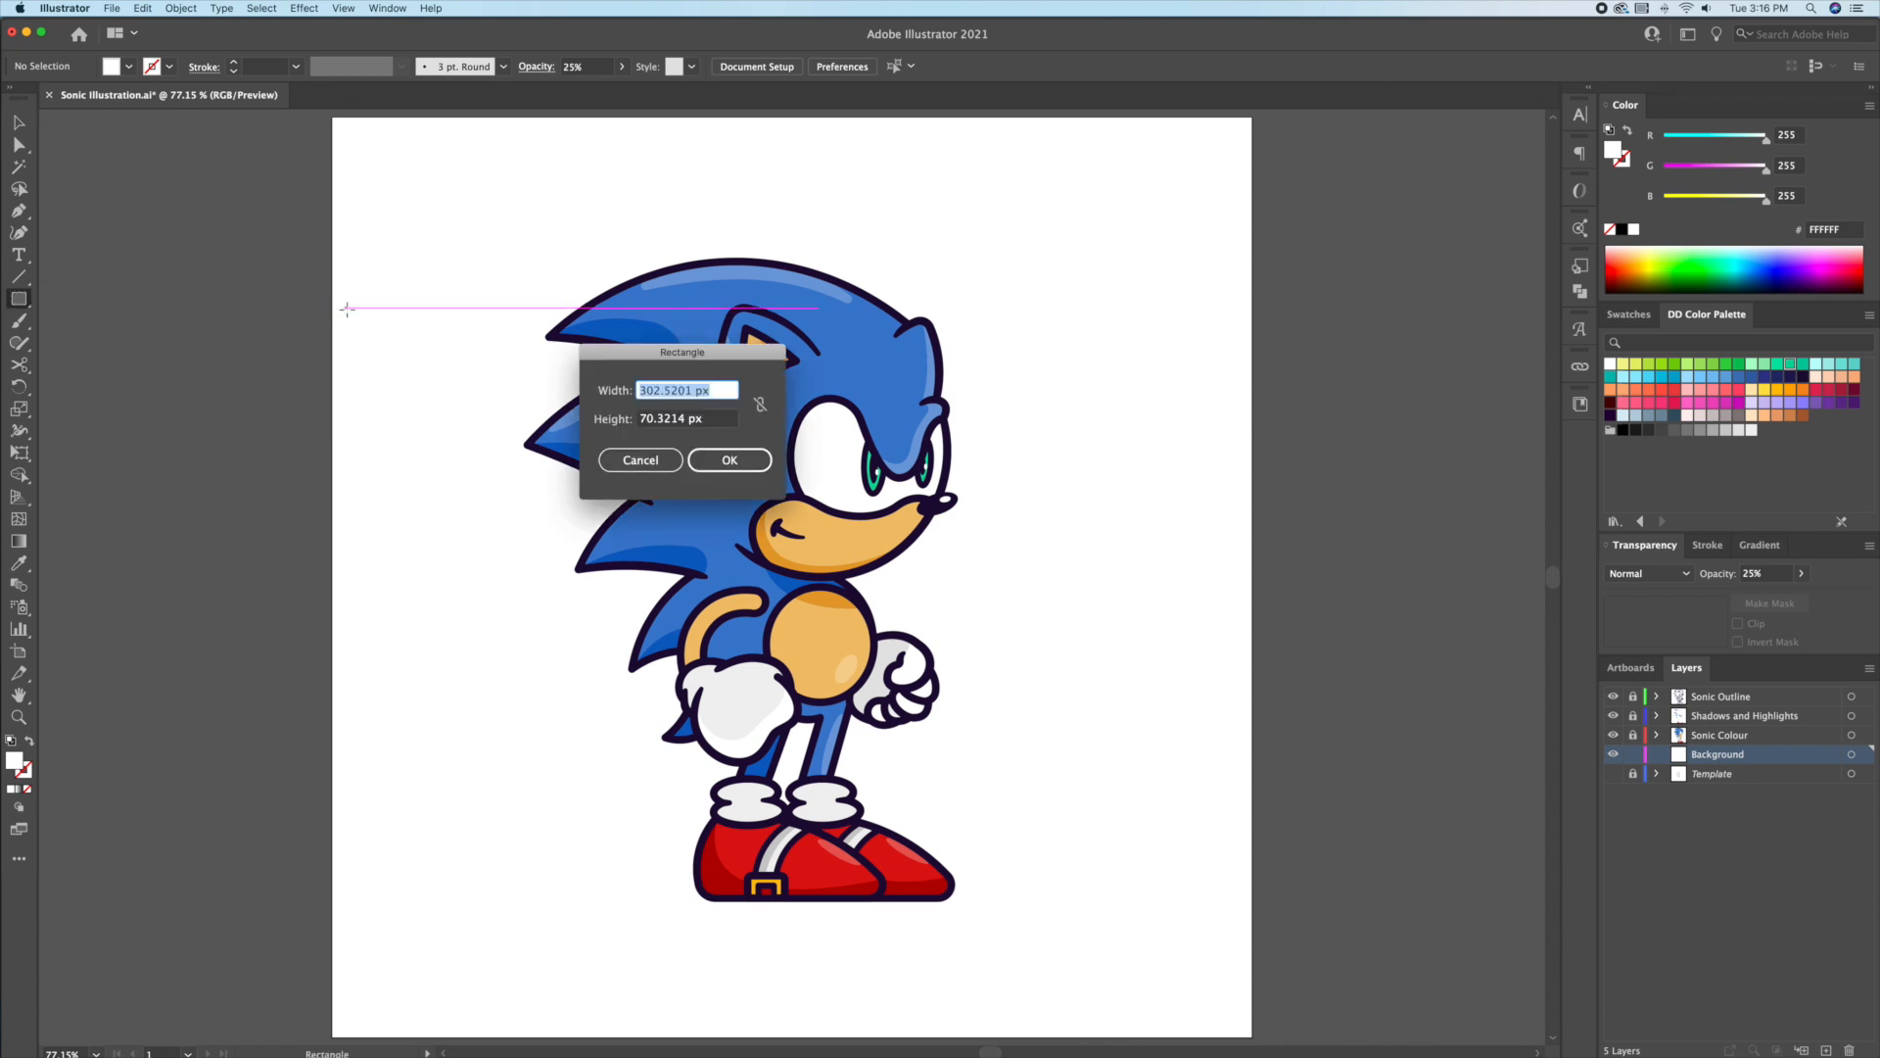
text(1090)
key(Tab)
key(shift+Tab)
text(1080)
key(Tab)
text(1080)
key(Return)
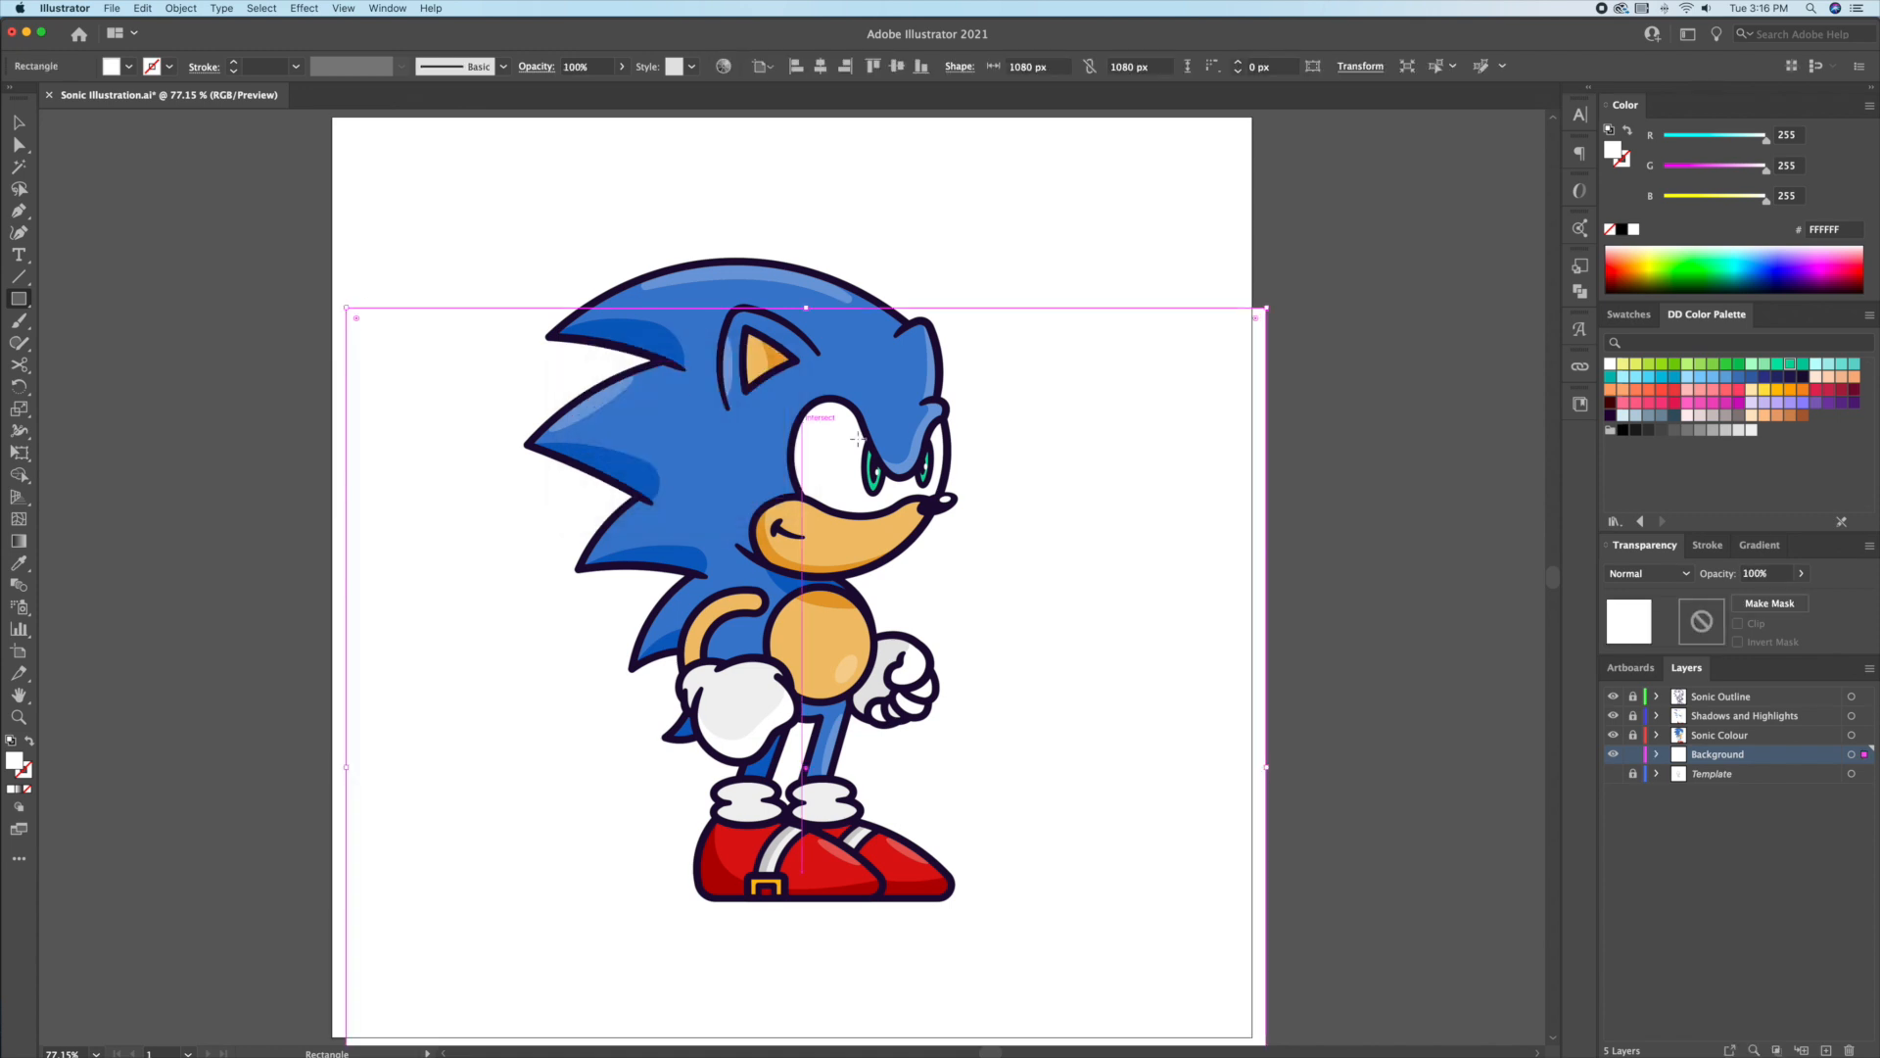
key(i)
click(899, 376)
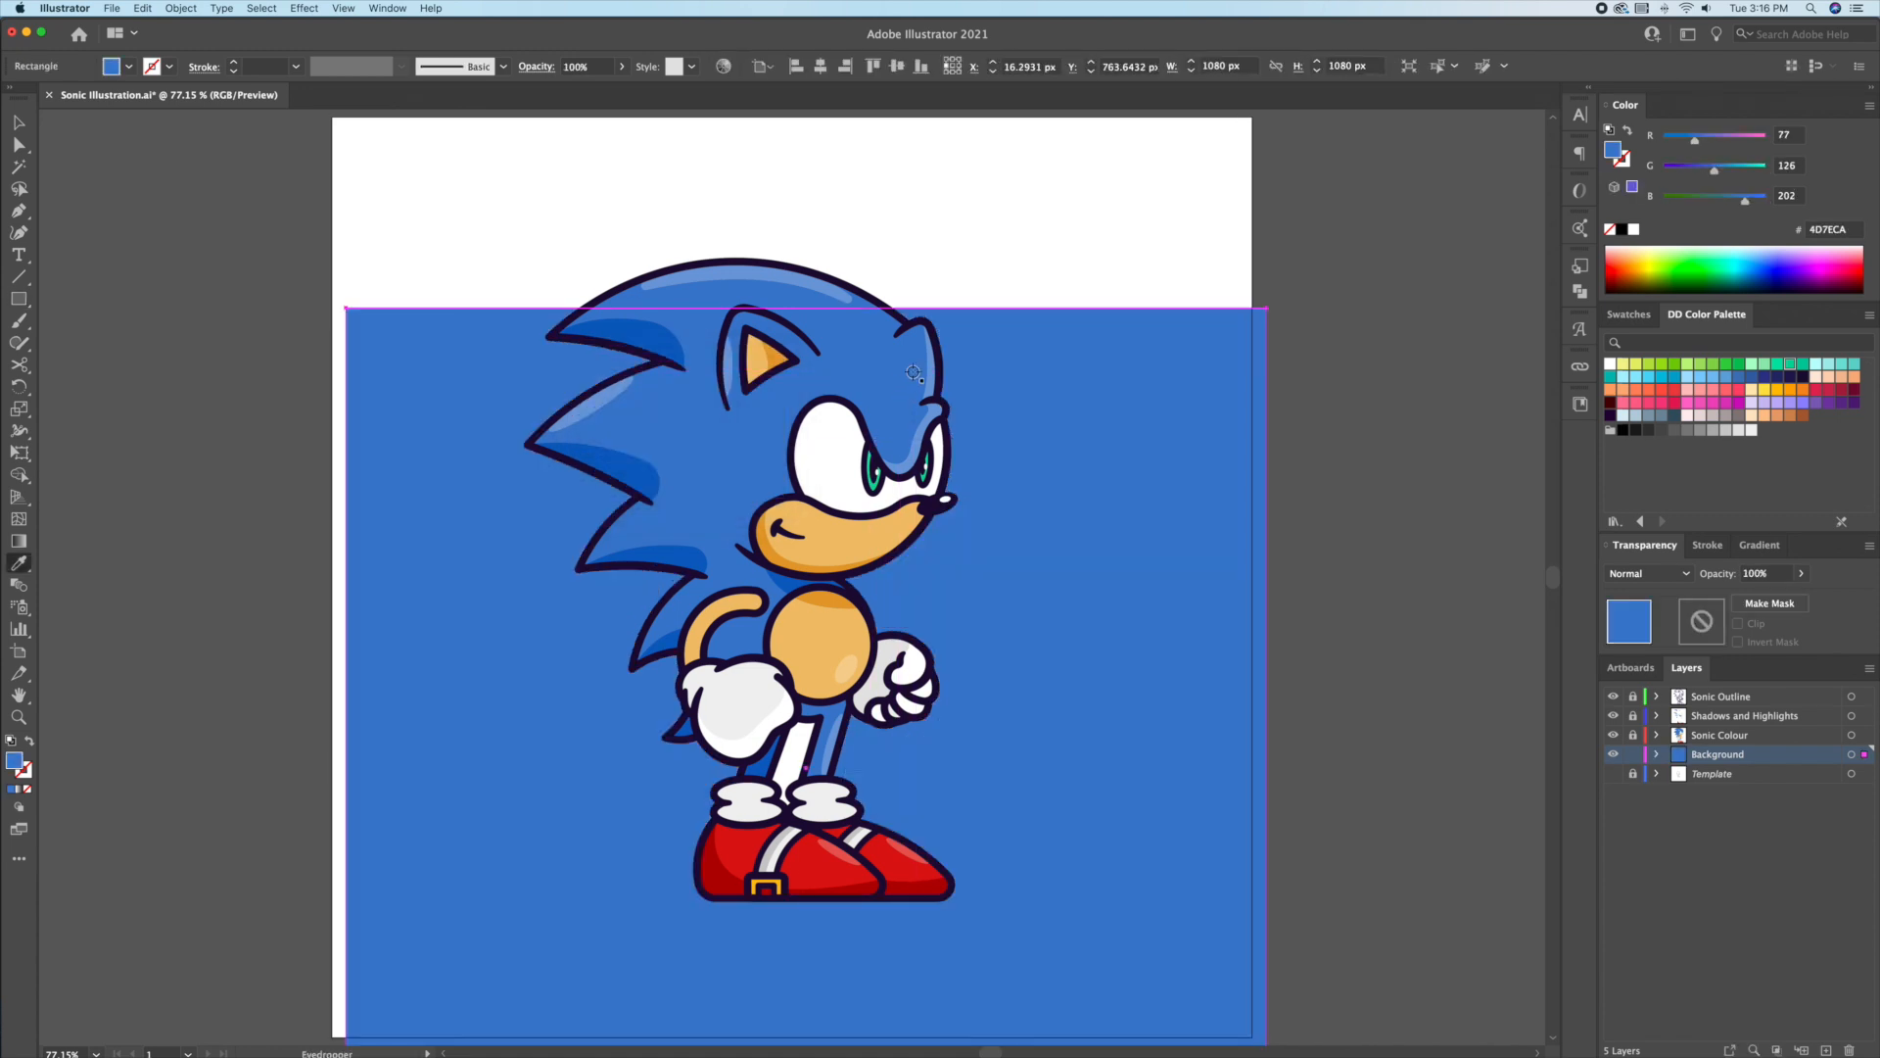
click(897, 66)
click(821, 65)
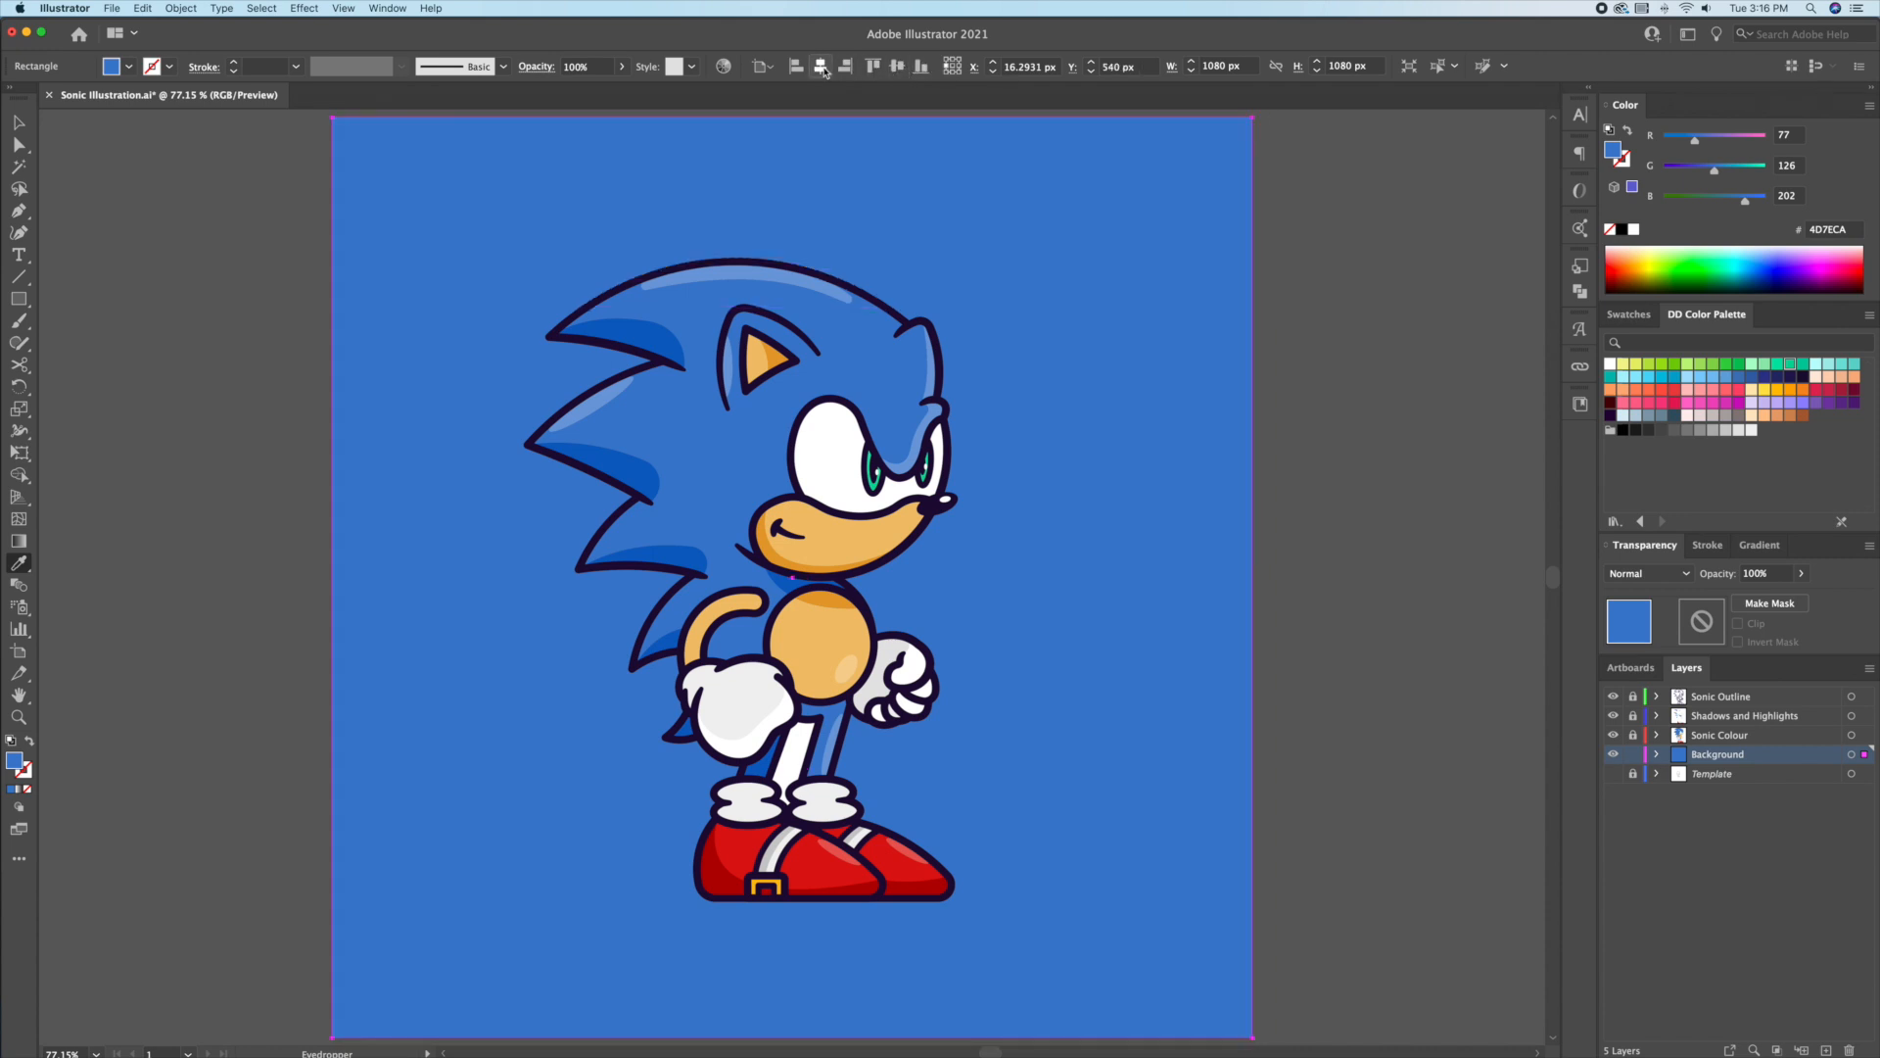
key(v)
click(1315, 385)
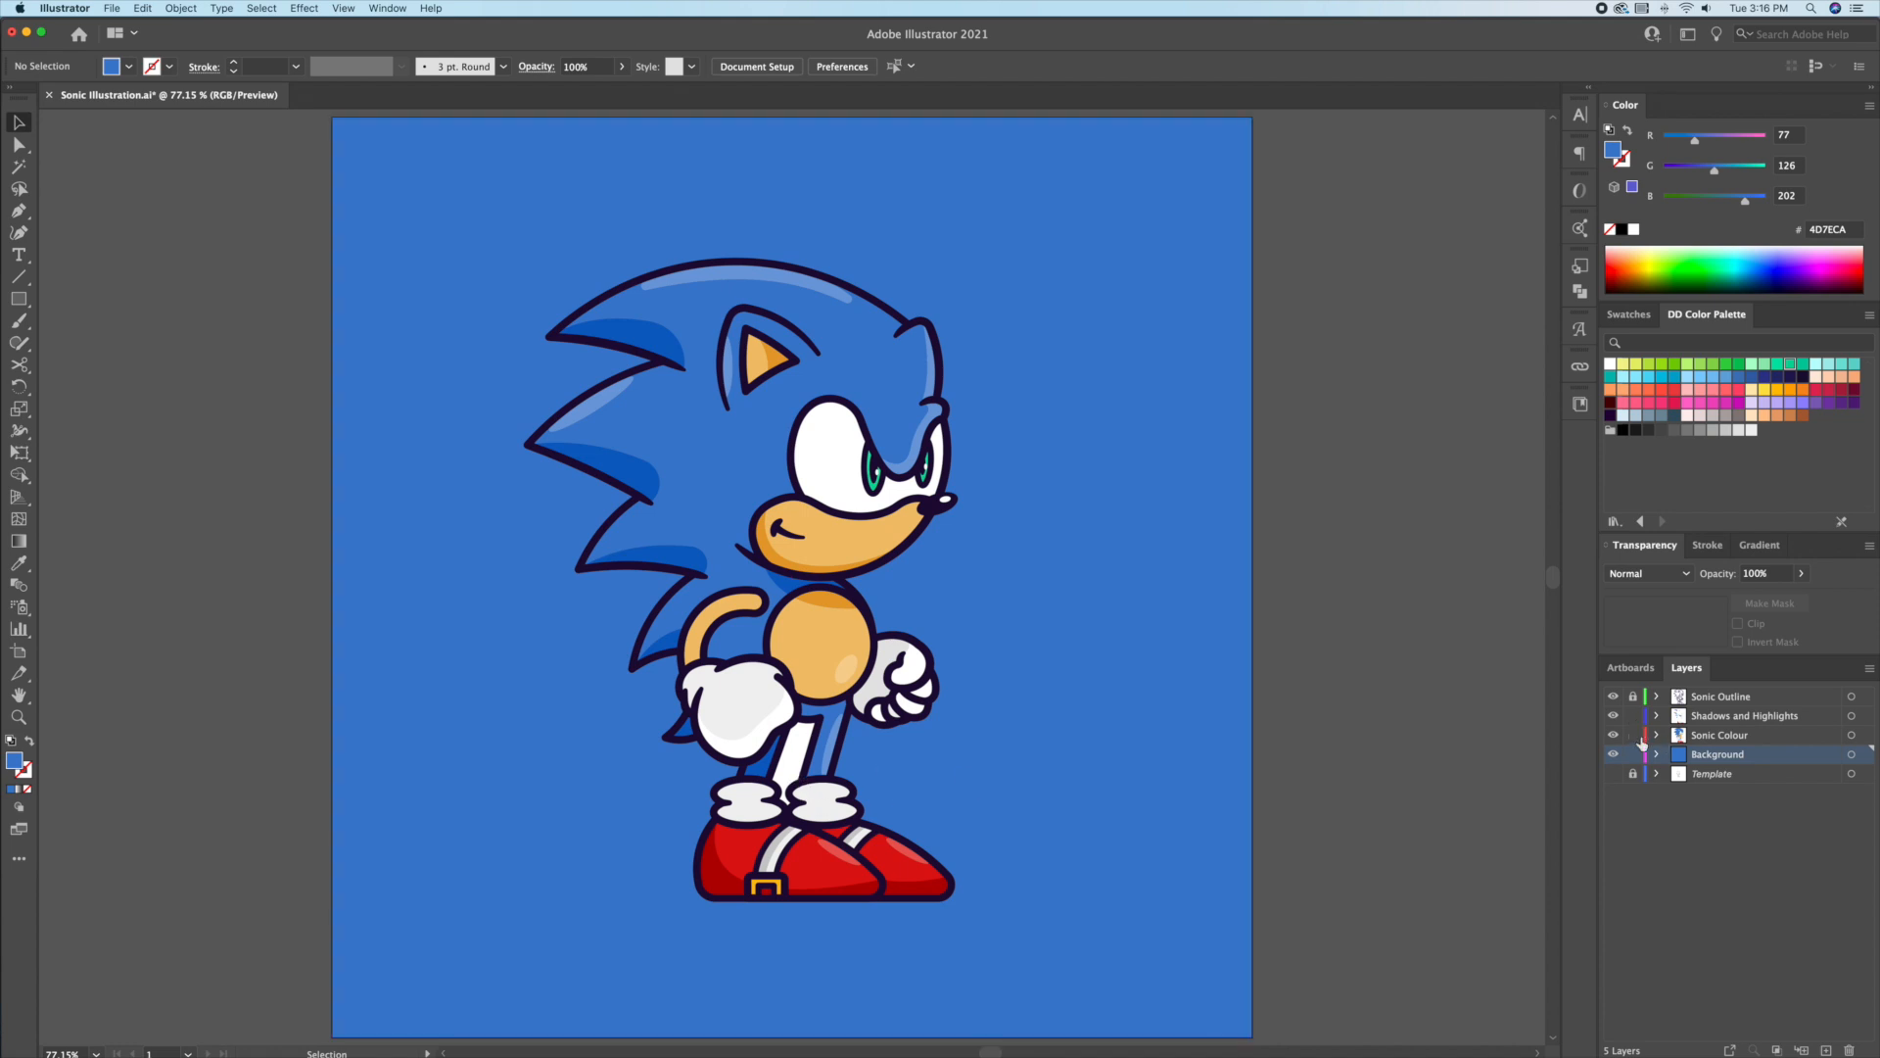
Step: Recolour the white leg with the background blue
click(796, 778)
key(i)
click(1031, 757)
key(v)
key(super+shift+a)
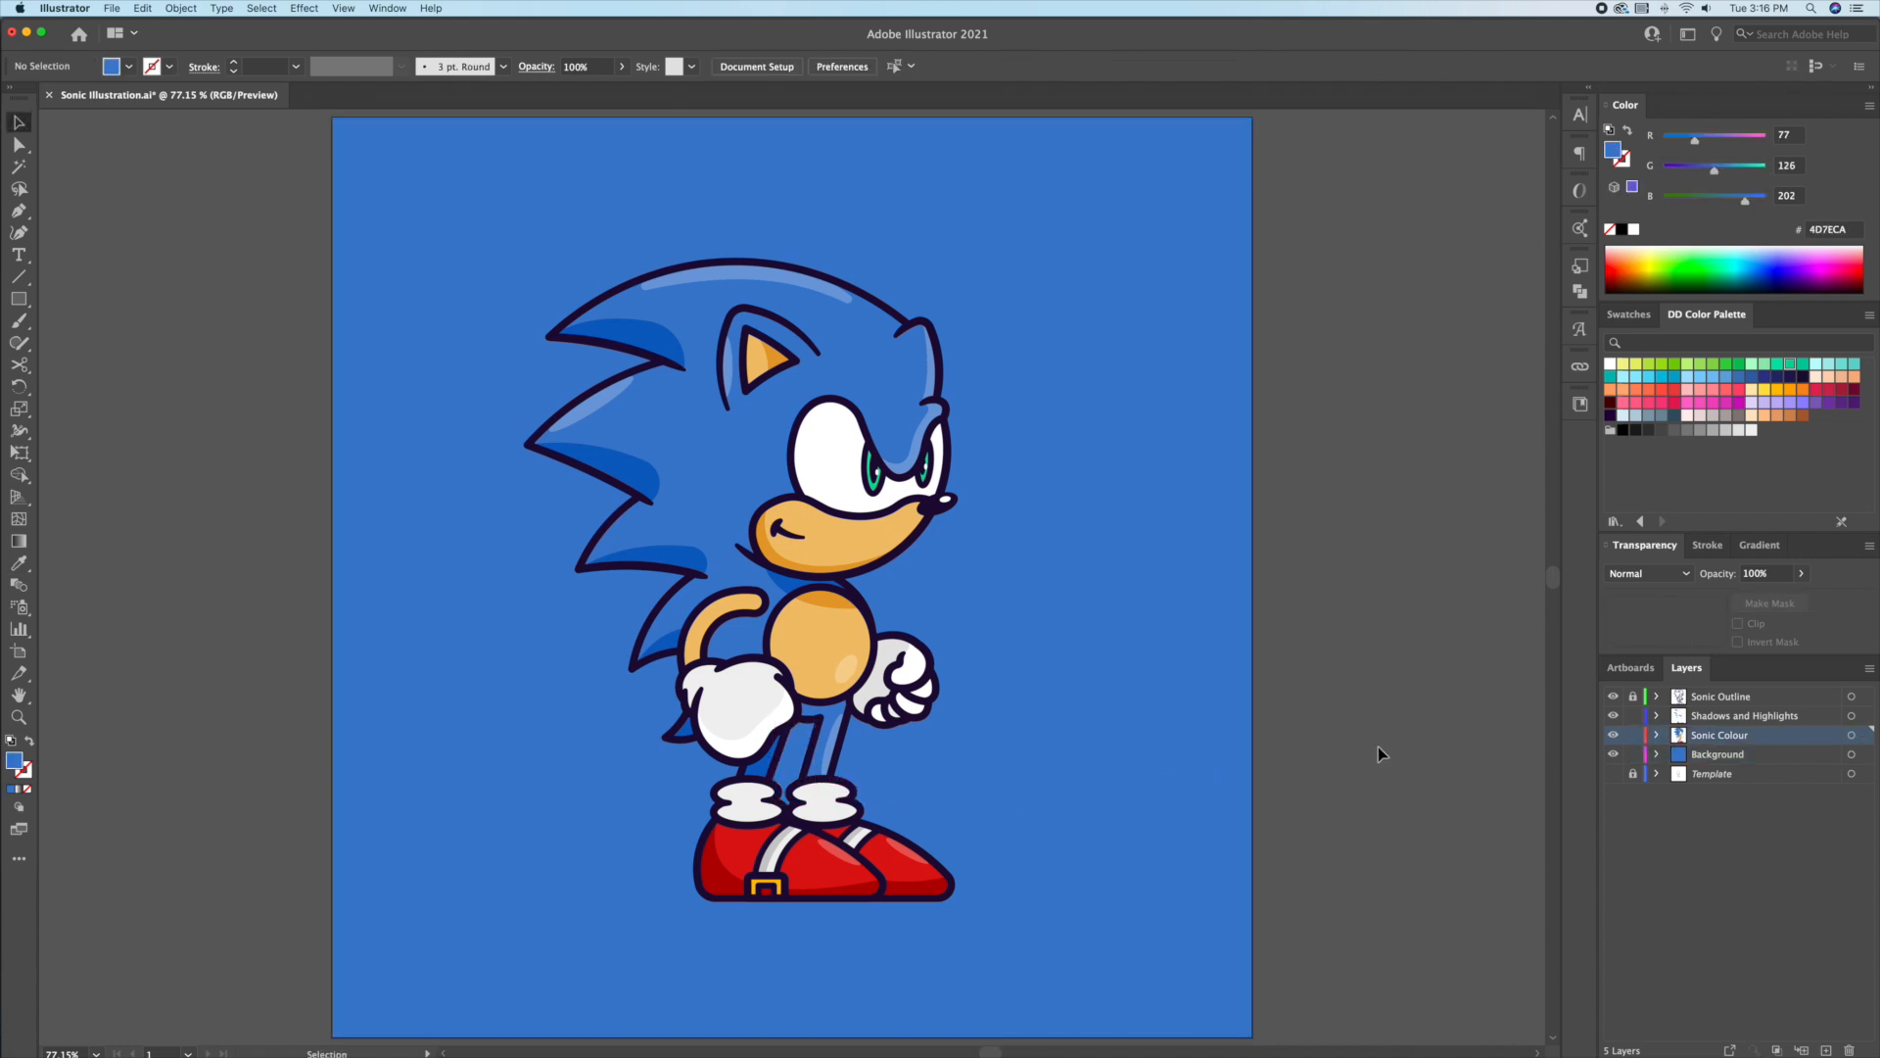
Step: On the Background layer, draw a flat darker blue ellipse under the shoes as a ground shadow
click(1633, 734)
click(1729, 761)
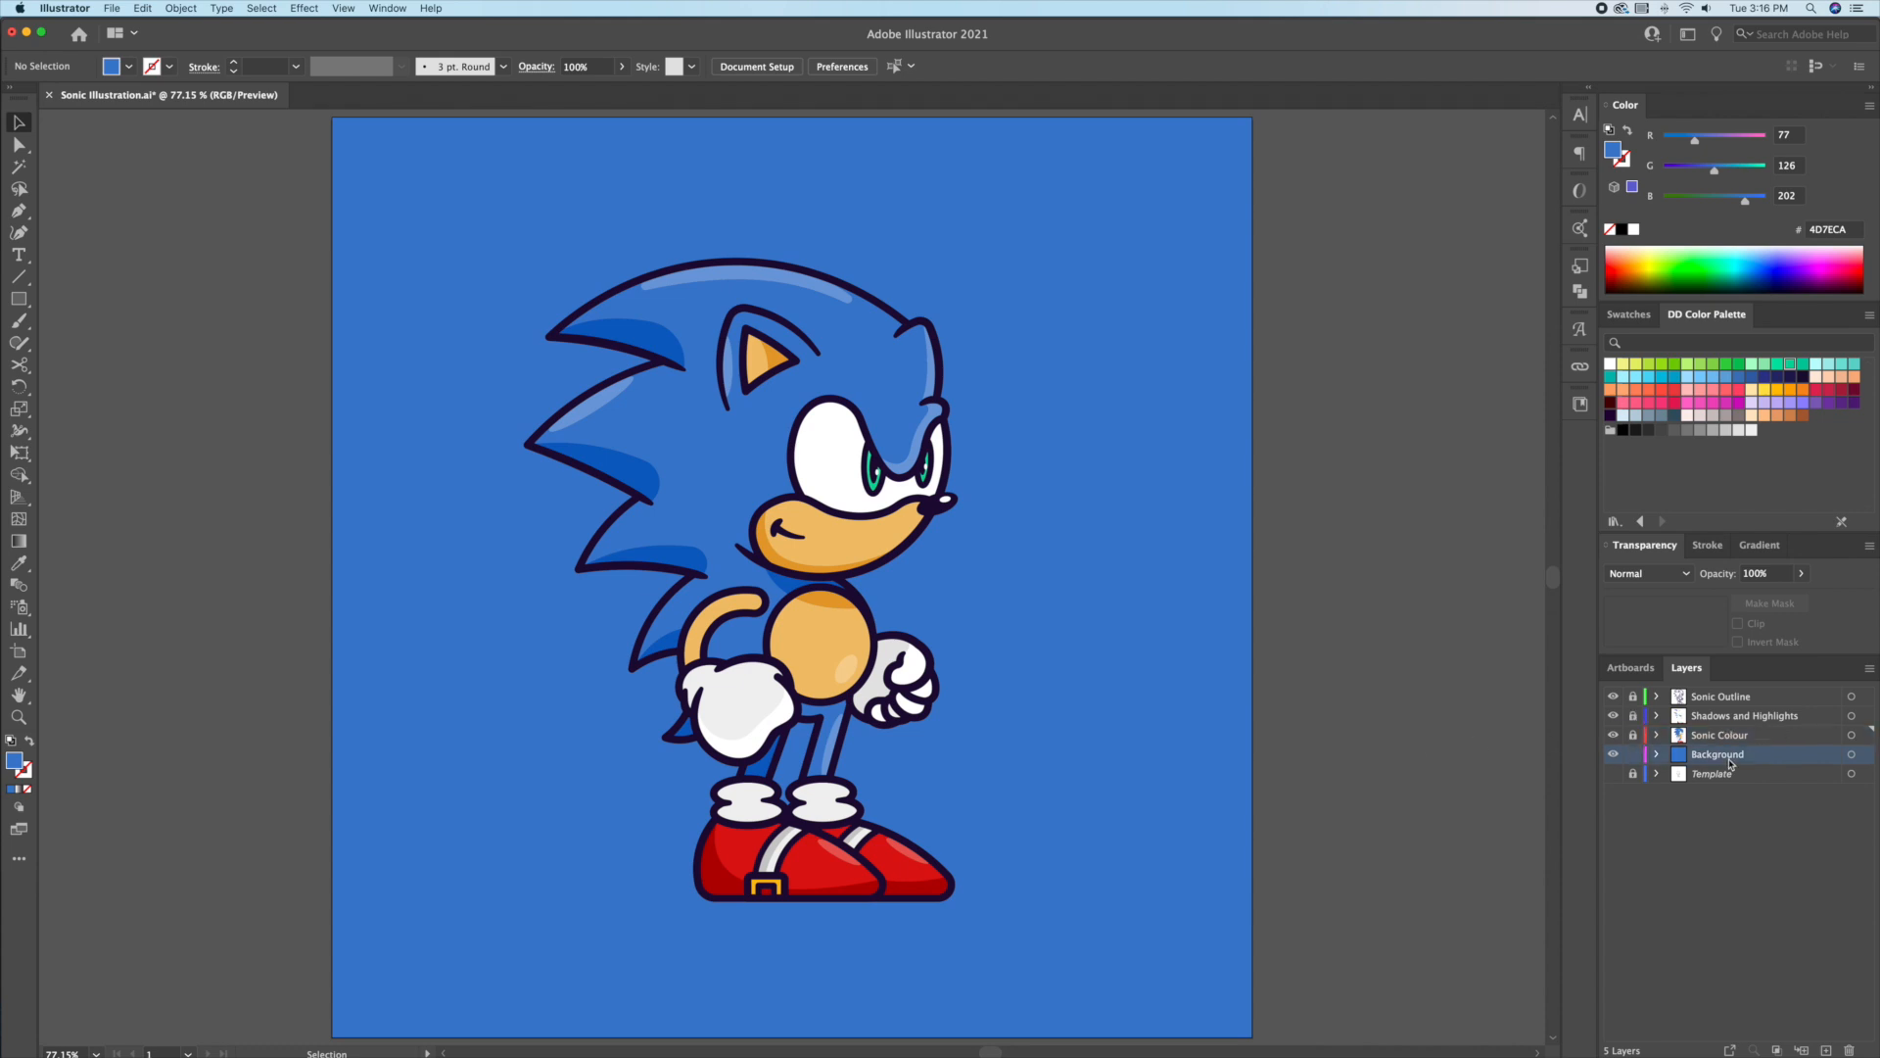
drag(19, 304, 93, 336)
drag(639, 882, 1004, 920)
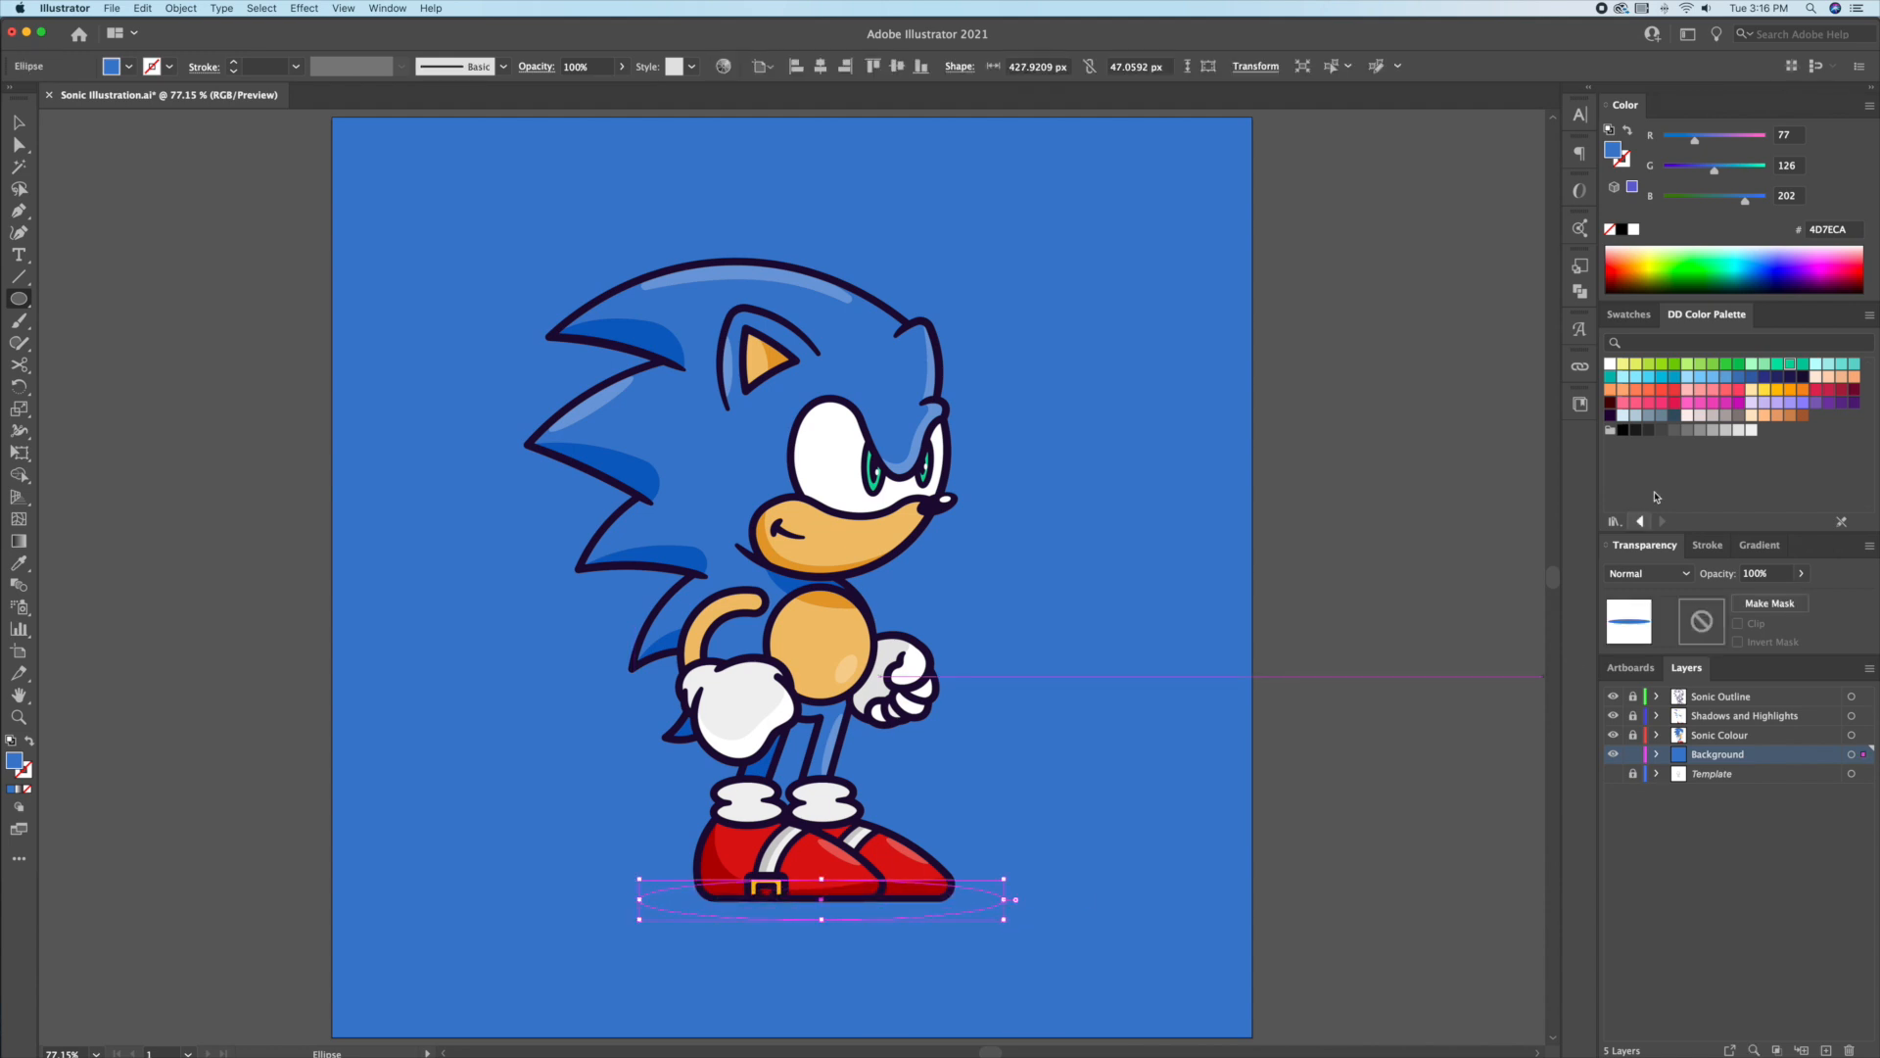
click(1629, 314)
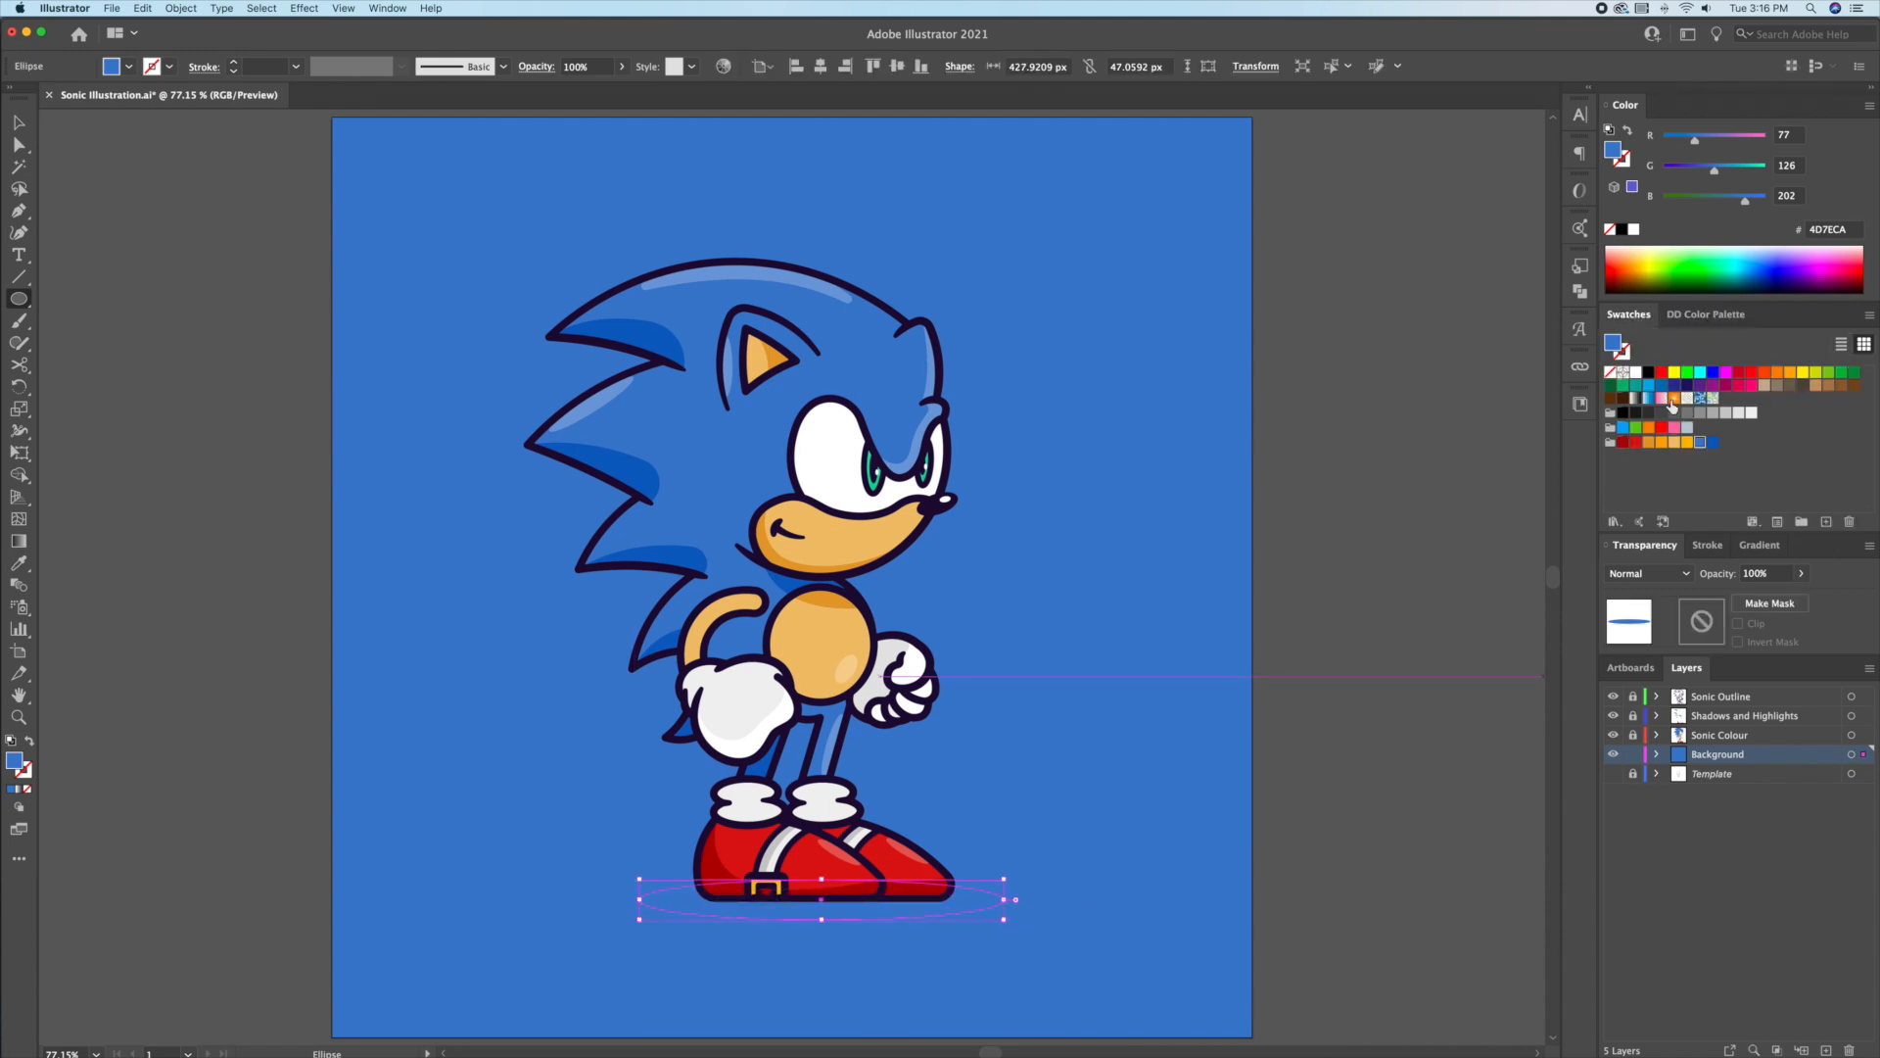
click(1713, 442)
key(v)
click(1399, 519)
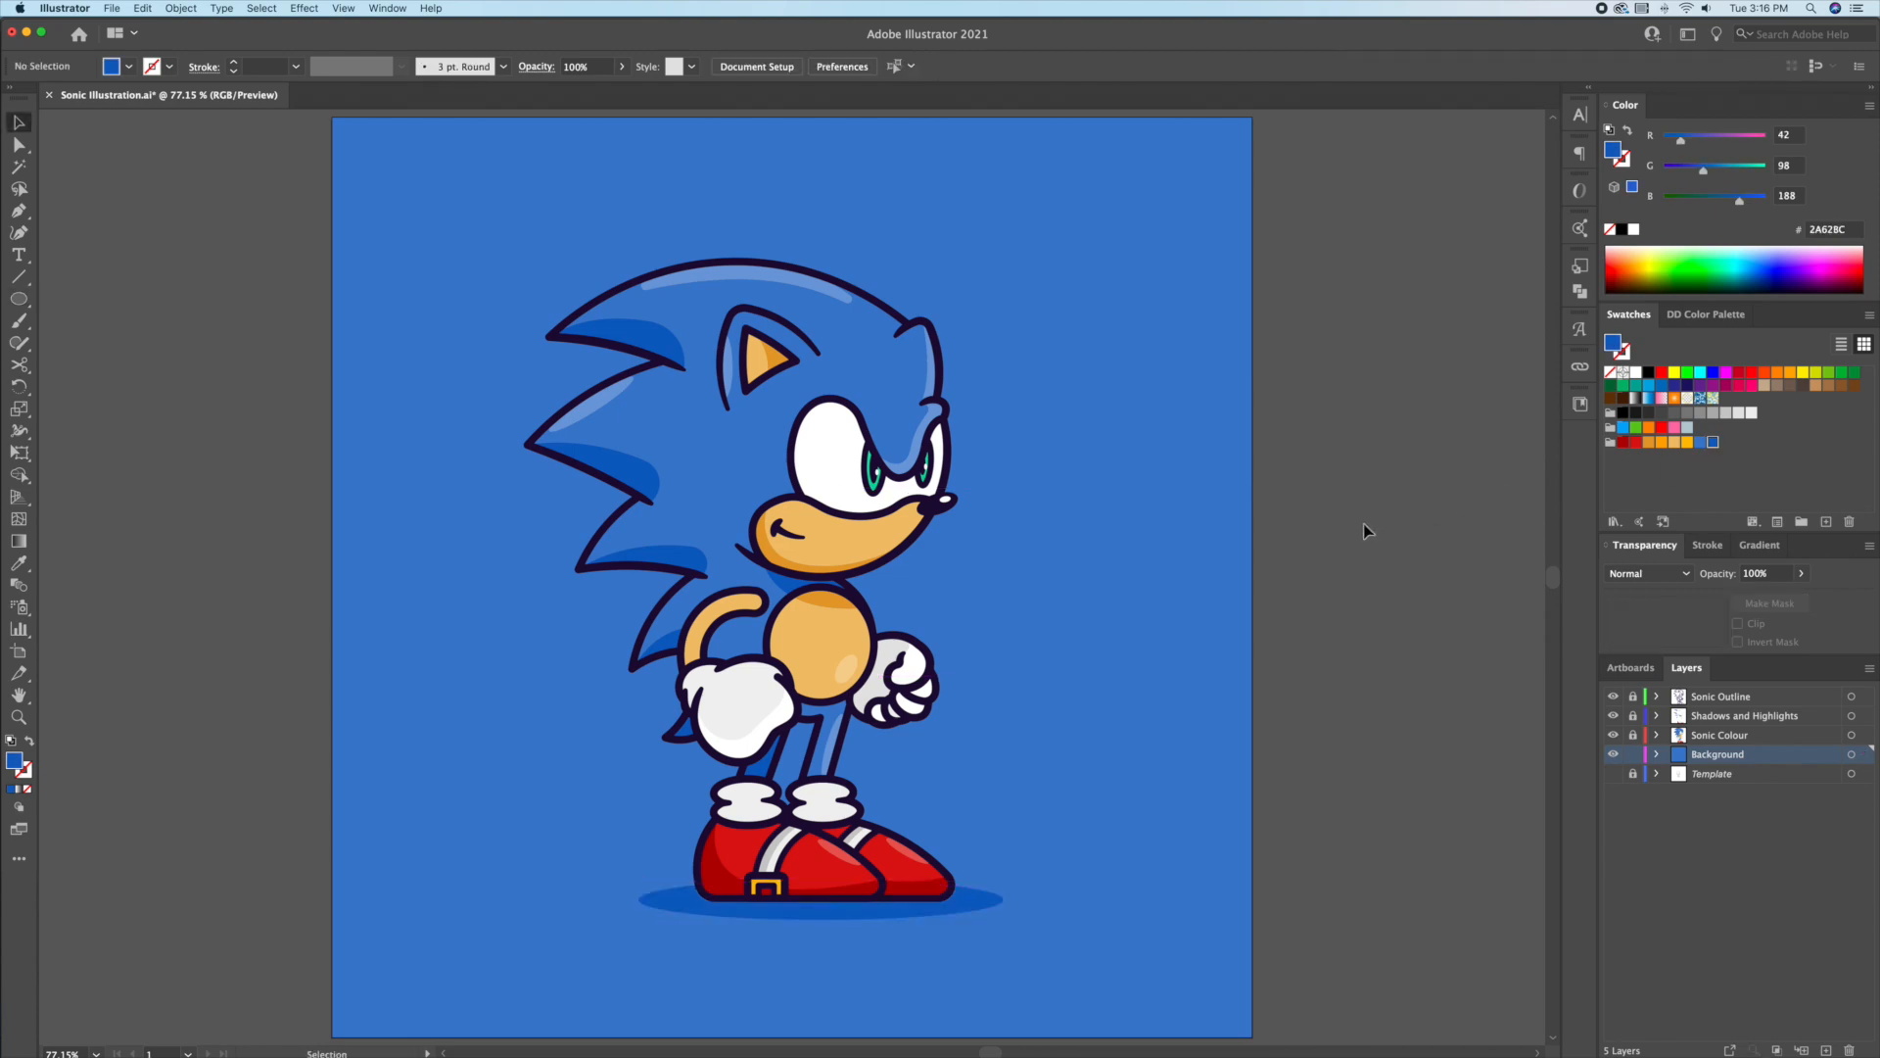